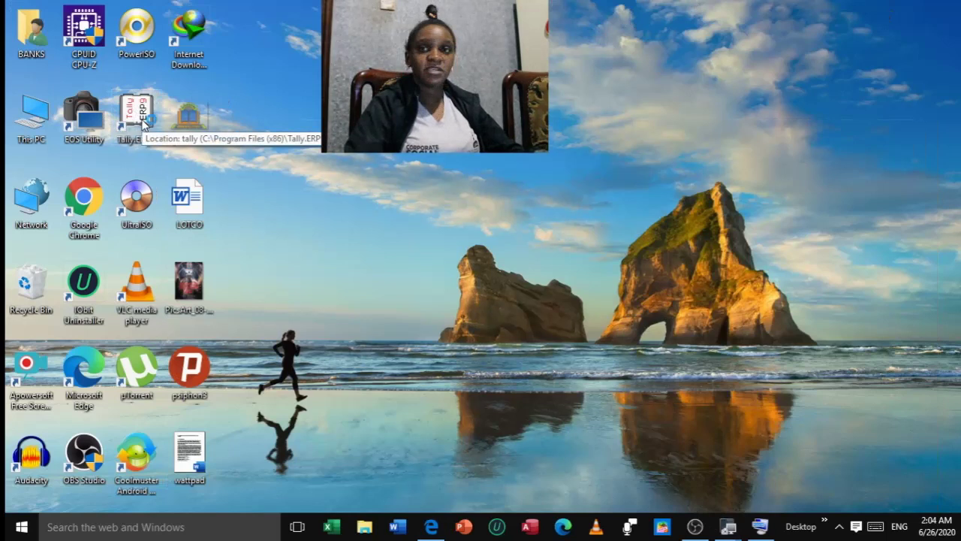
- Launch Tally.ERP 9 from its desktop shortcut
double_click(137, 119)
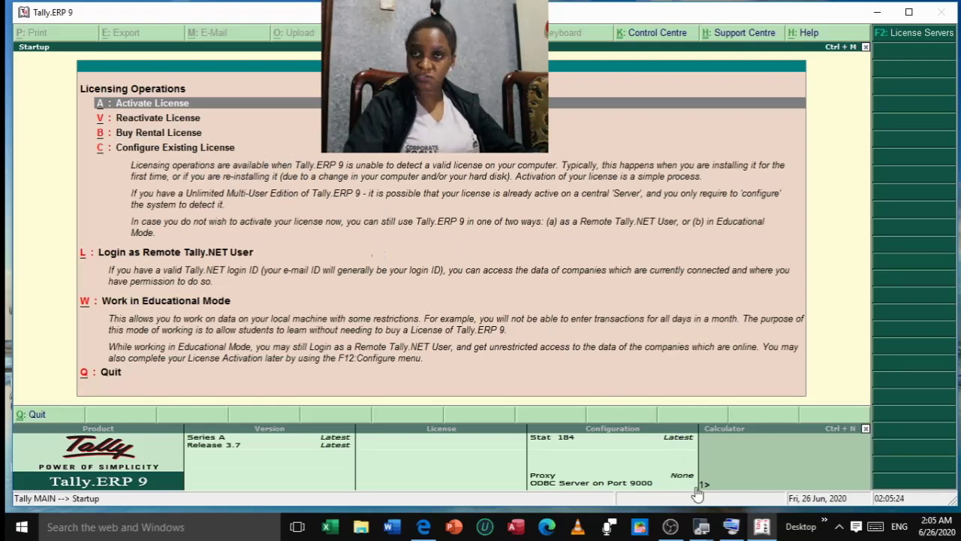
left_click(731, 526)
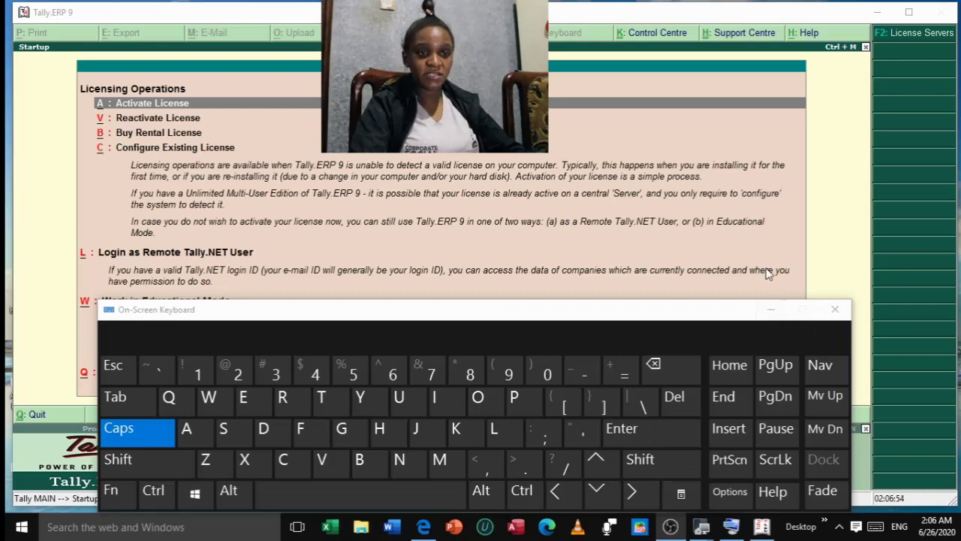
left_click(835, 310)
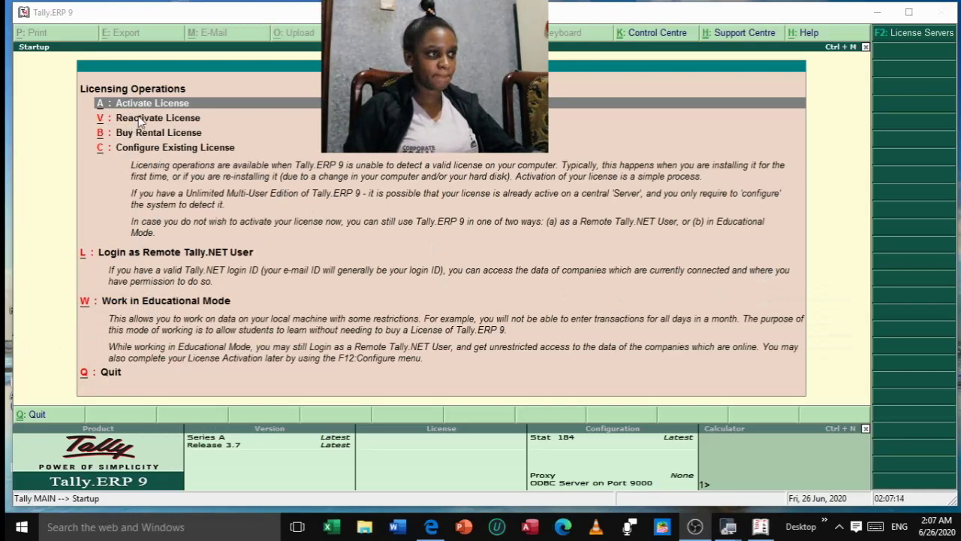
- Start Tally in Educational Mode using the Silver Edition (Single User) option
key("Down")
key("Down")
key("Down")
key("Down")
key("Down")
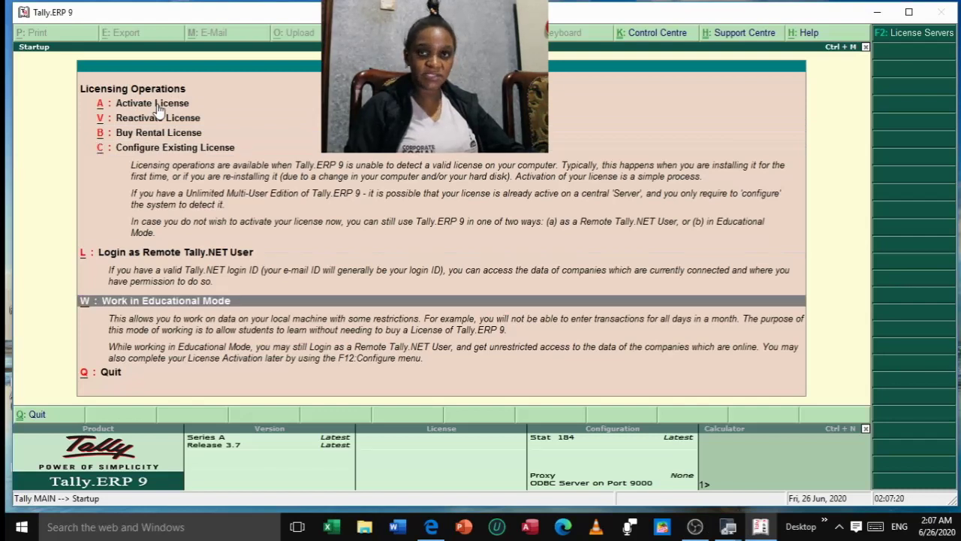
key("Return")
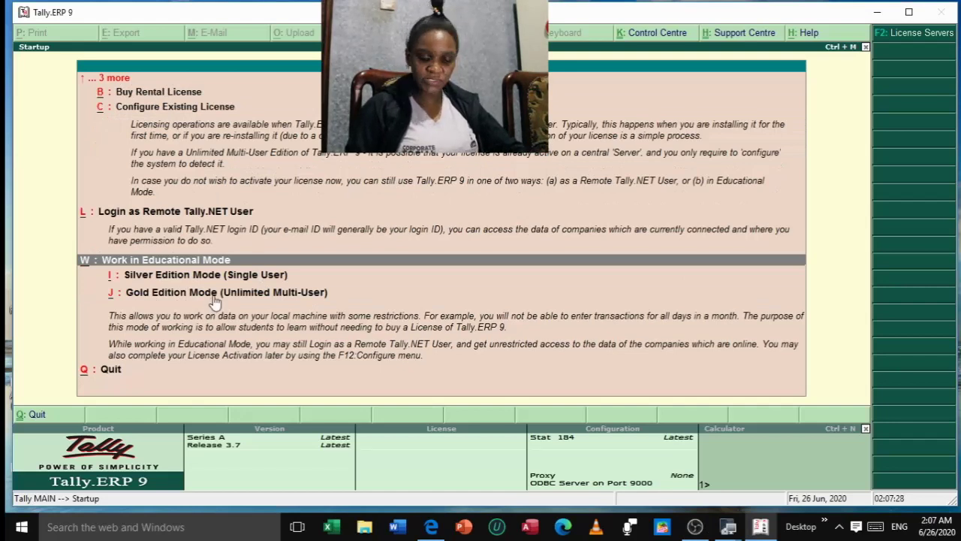
key("Down")
key("Return")
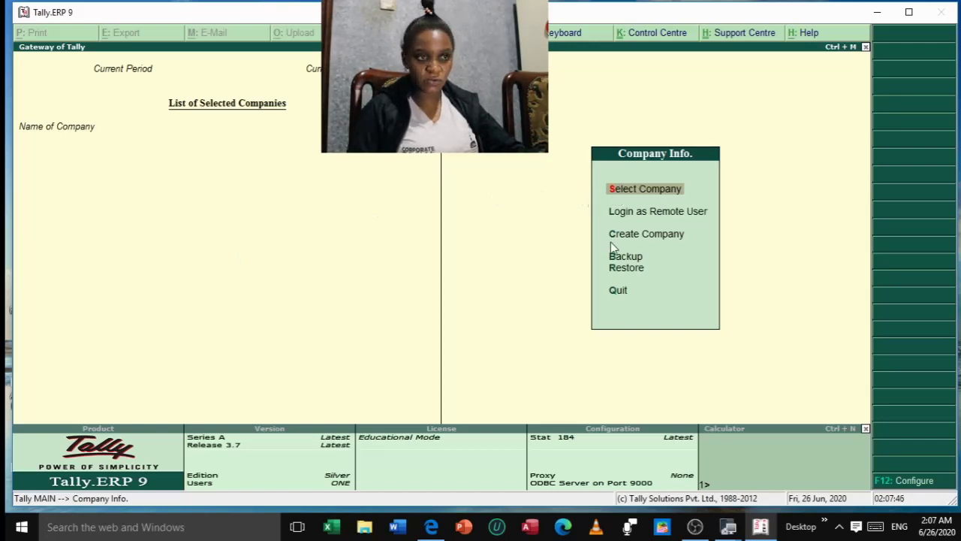
- Choose Create Company from the Company Info. menu
key("Down")
key("Down")
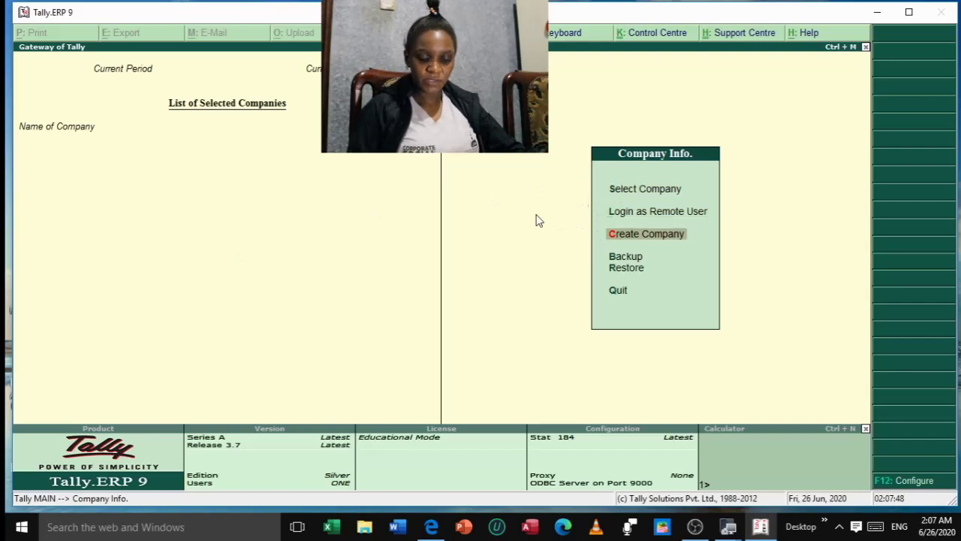
key("Return")
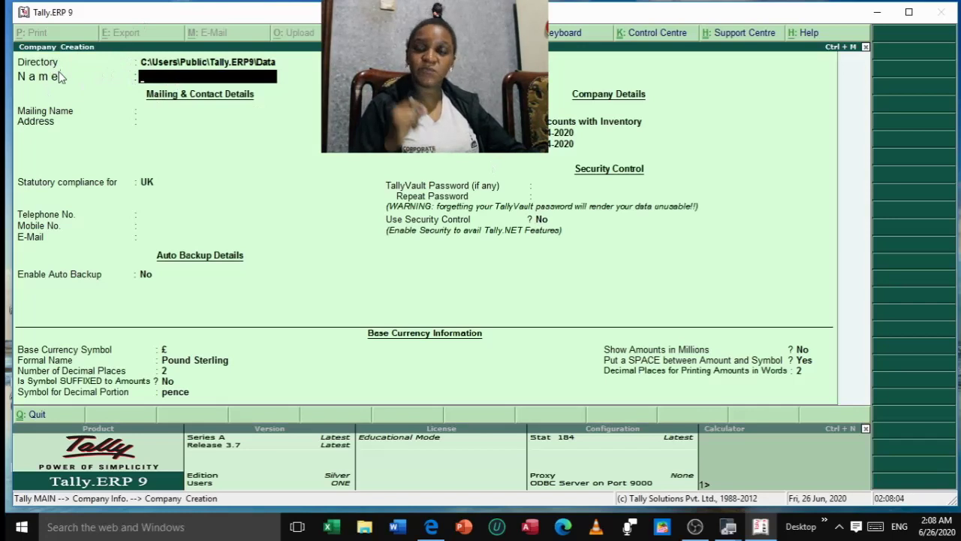
- Append the tutorial company folder name to the default Data directory path
key("Up")
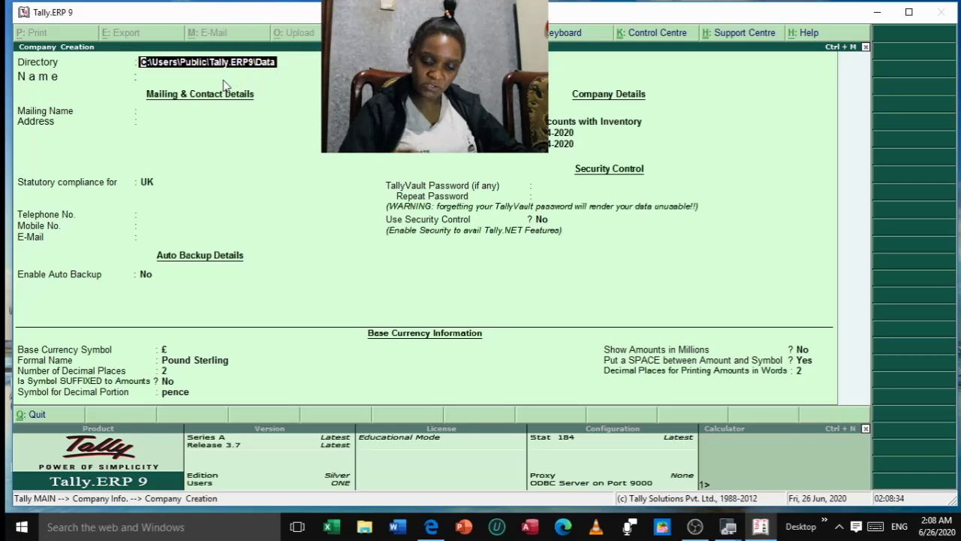
type("NAJ")
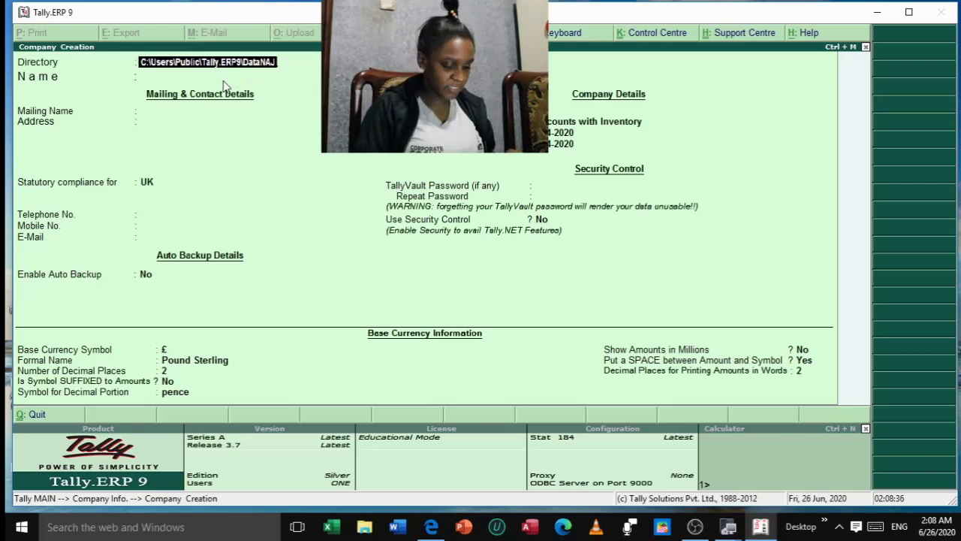
type("EMBA")
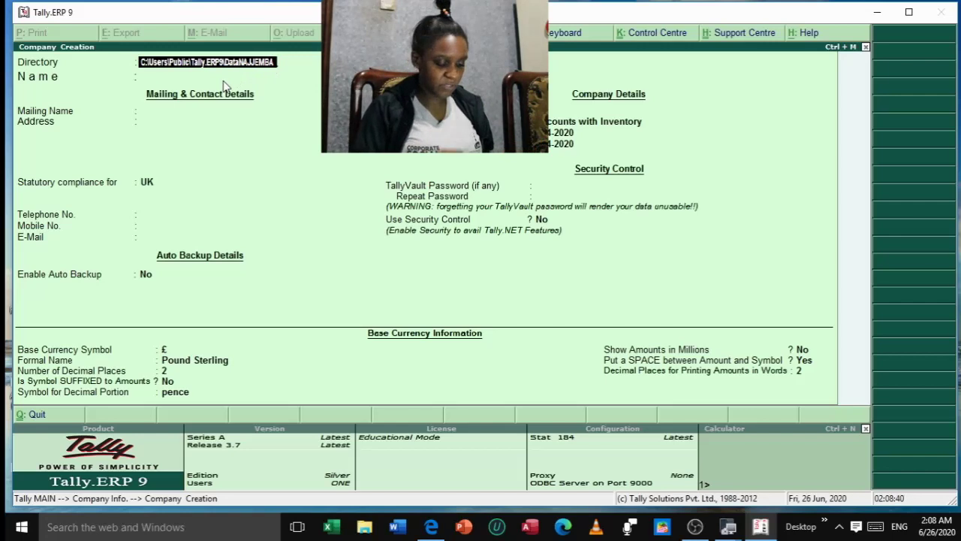
type(" TUTORI")
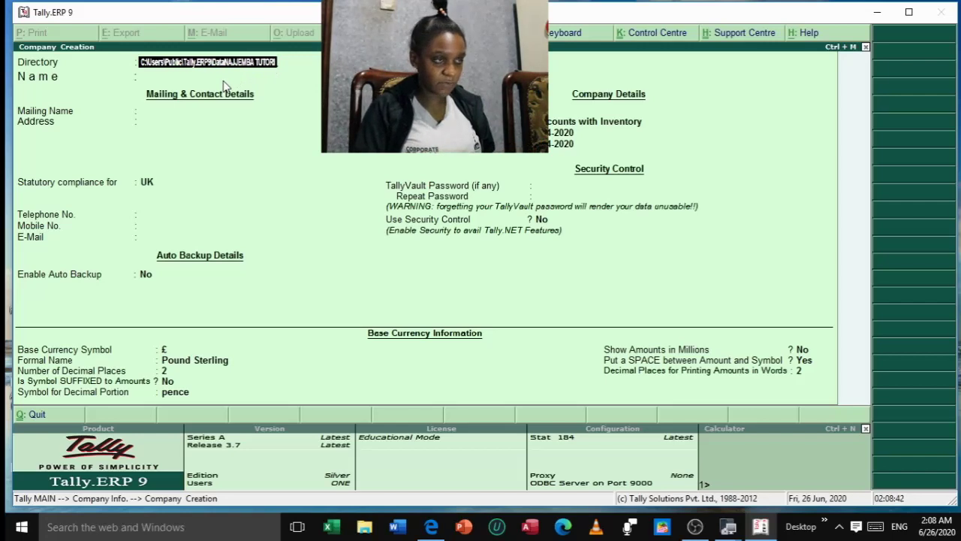
type("AL")
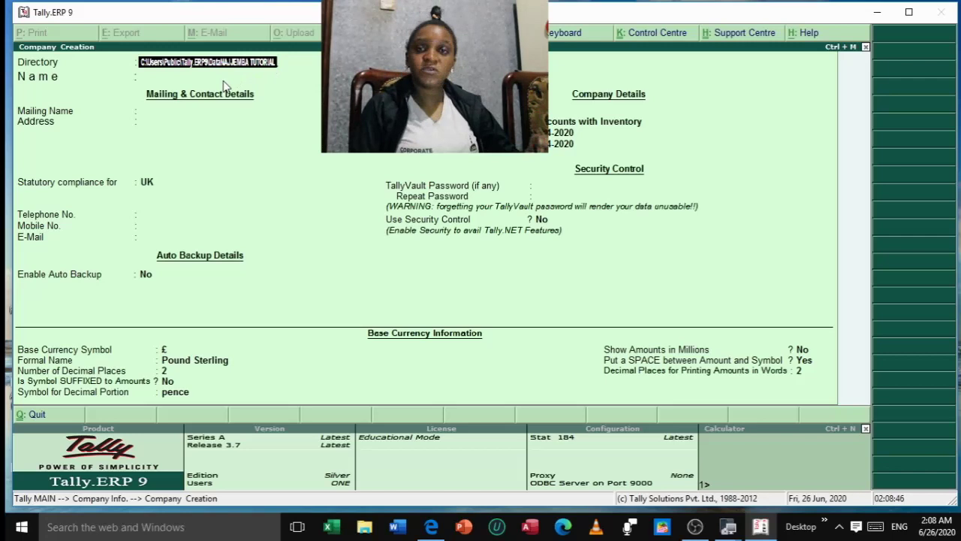
key("Return")
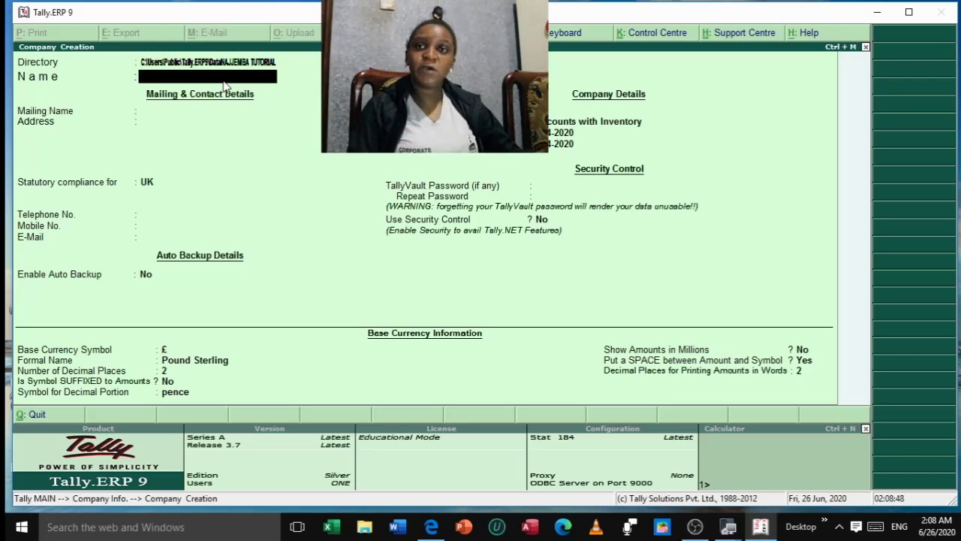
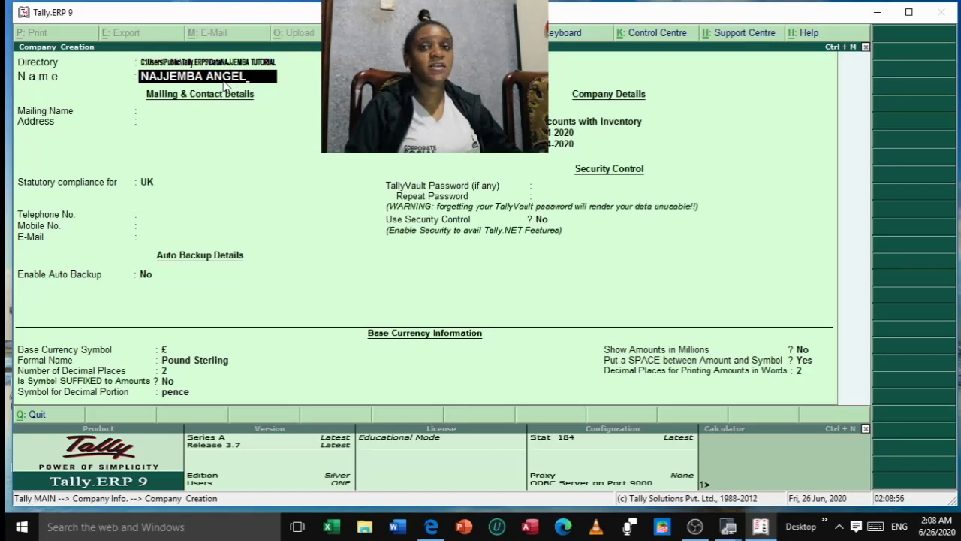
- Enter the company name, fix the typo, and accept the matching mailing name
key("Return")
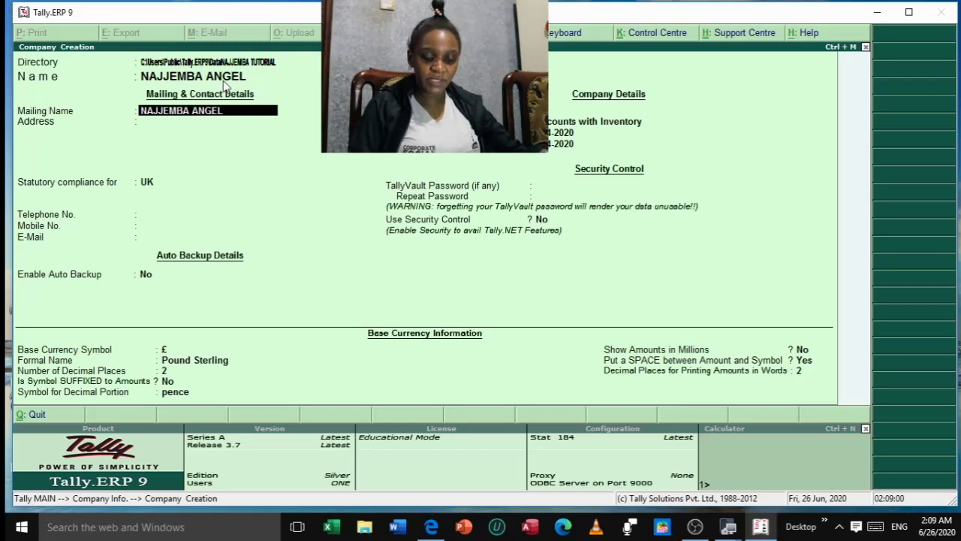
key("Return")
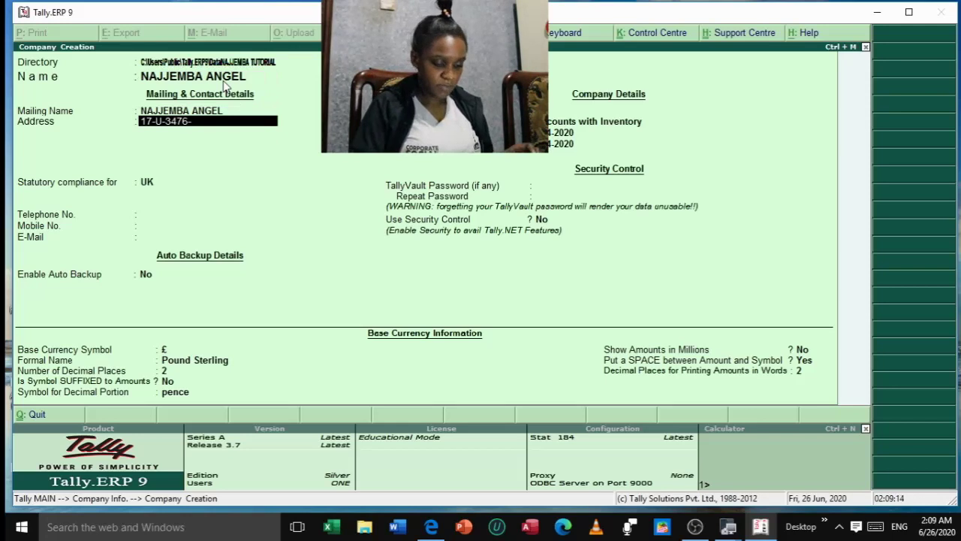
- Enter the company's first address line
type("-AFE-")
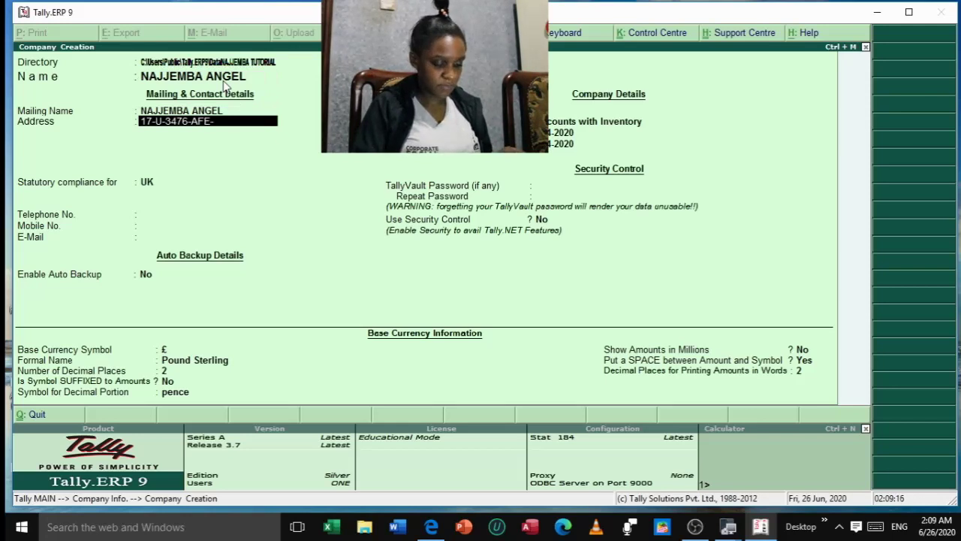
type("PE")
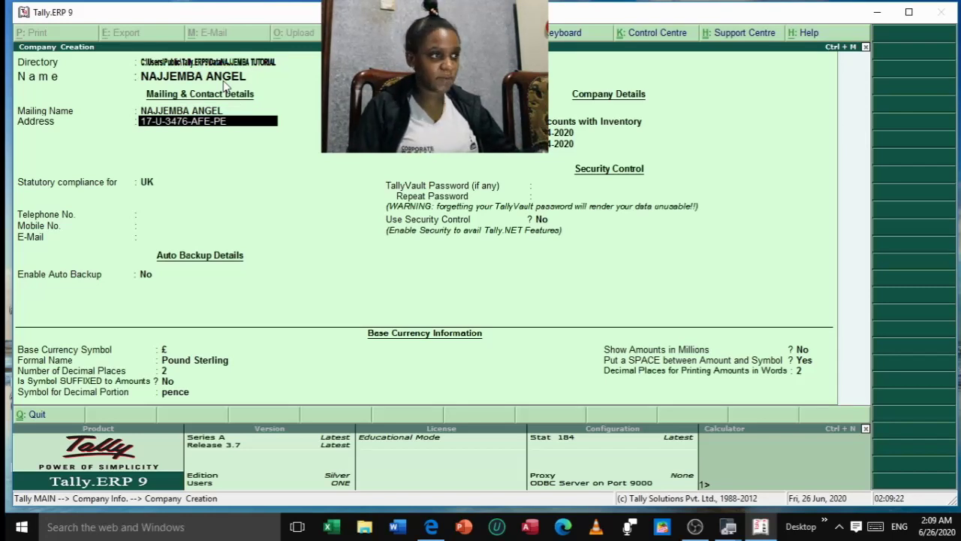
key("Return")
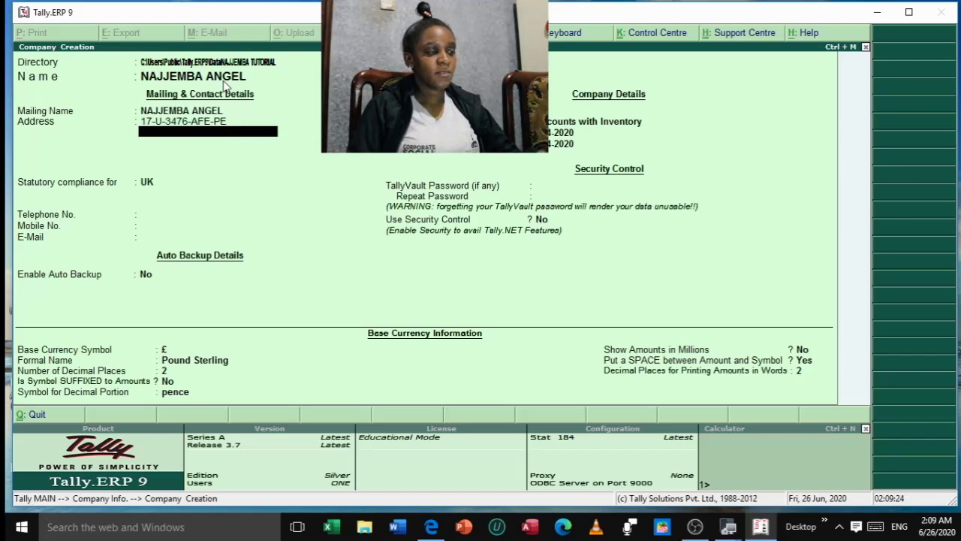
key("Return")
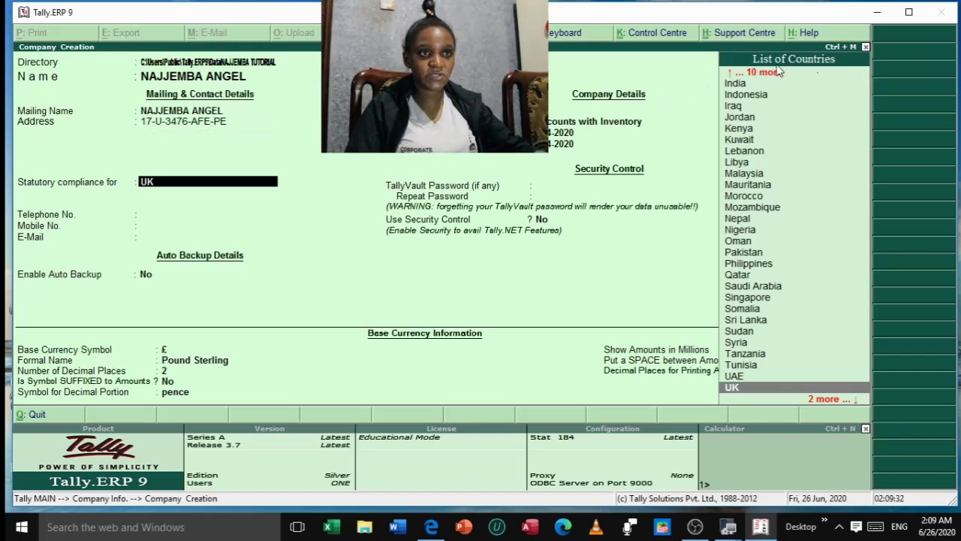
- Change statutory compliance from UK to None
left_click(741, 383)
scroll(742, 383, "up", 12)
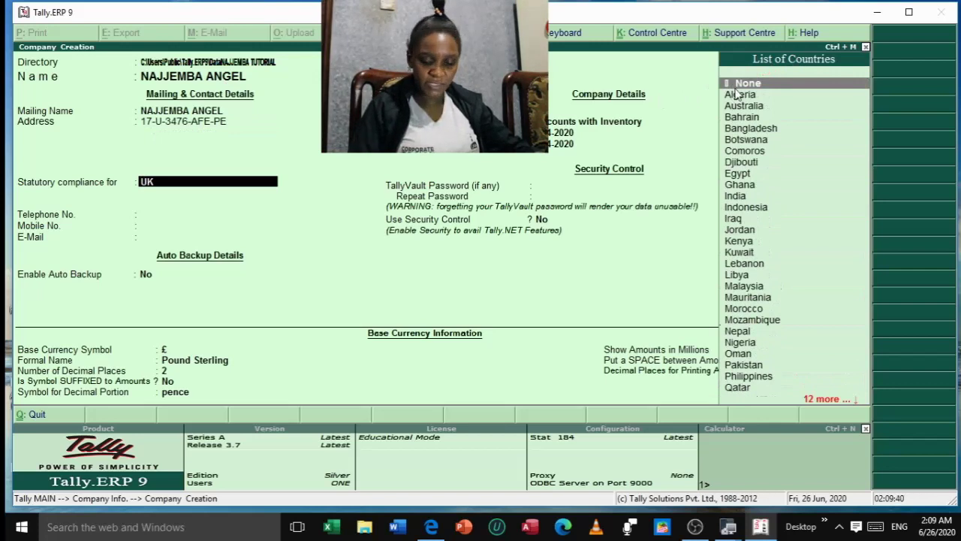
key("Return")
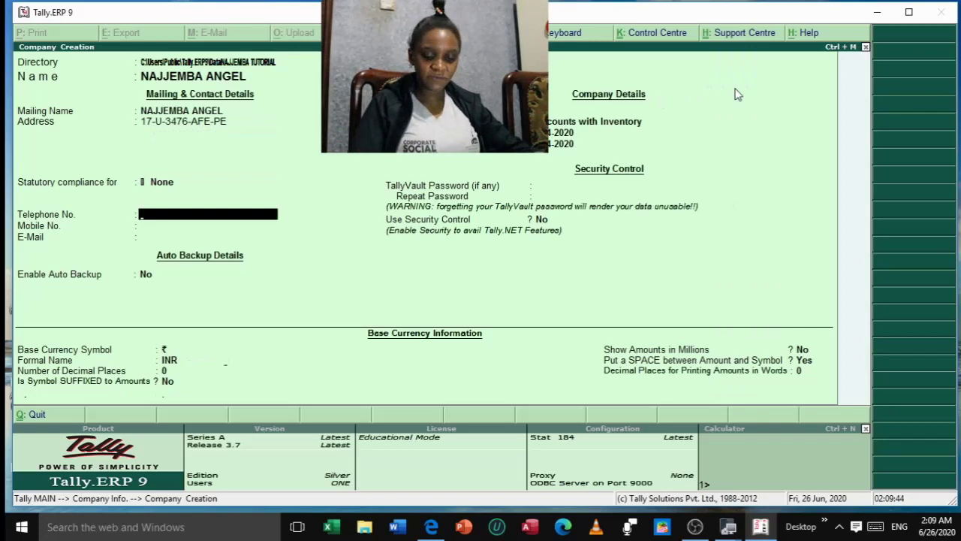
- Leave telephone and mobile blank, enter the company e-mail, keep Auto Backup at No
key("Return")
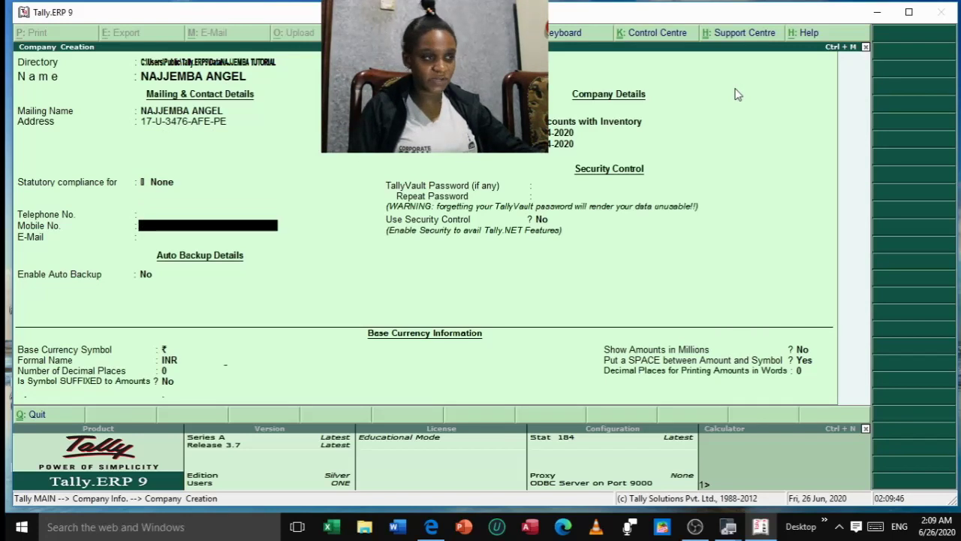
key("Return")
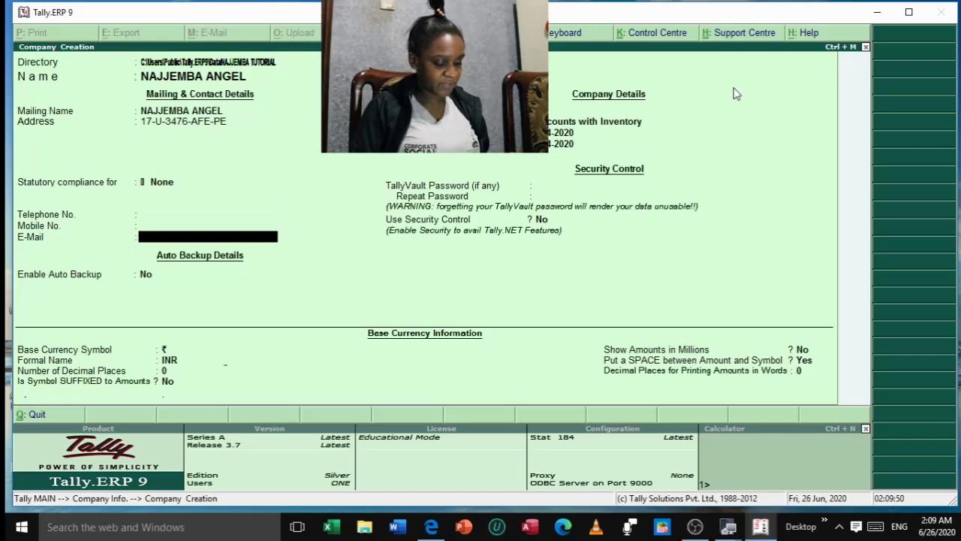
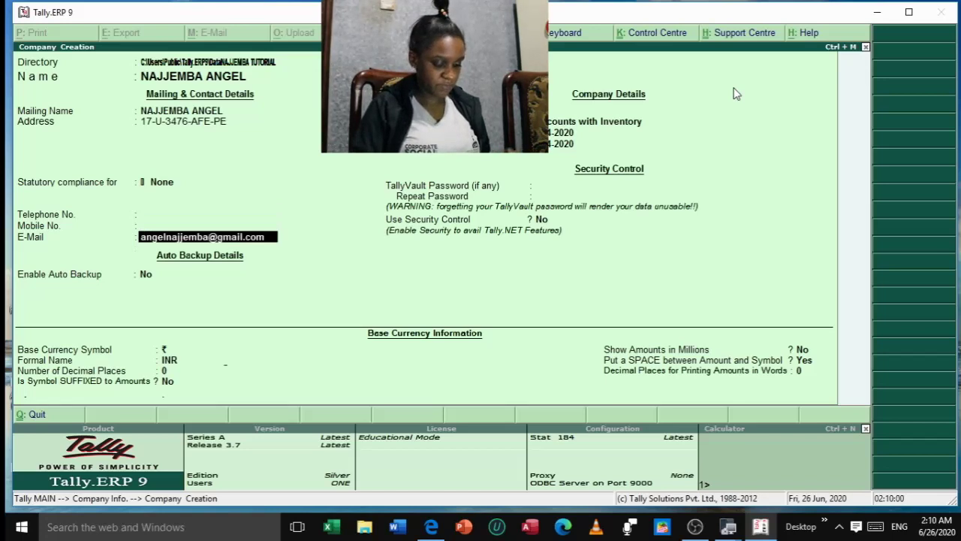
key("Return")
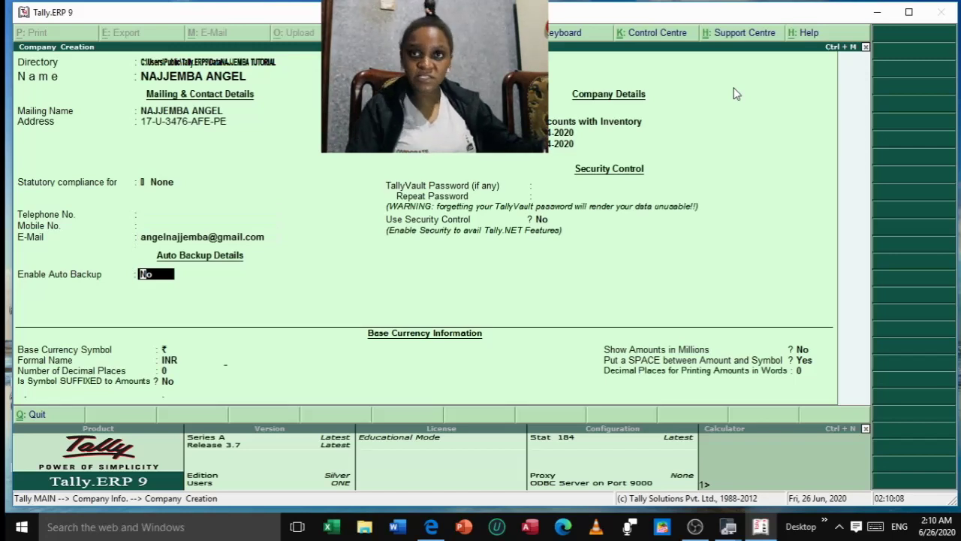
key("Return")
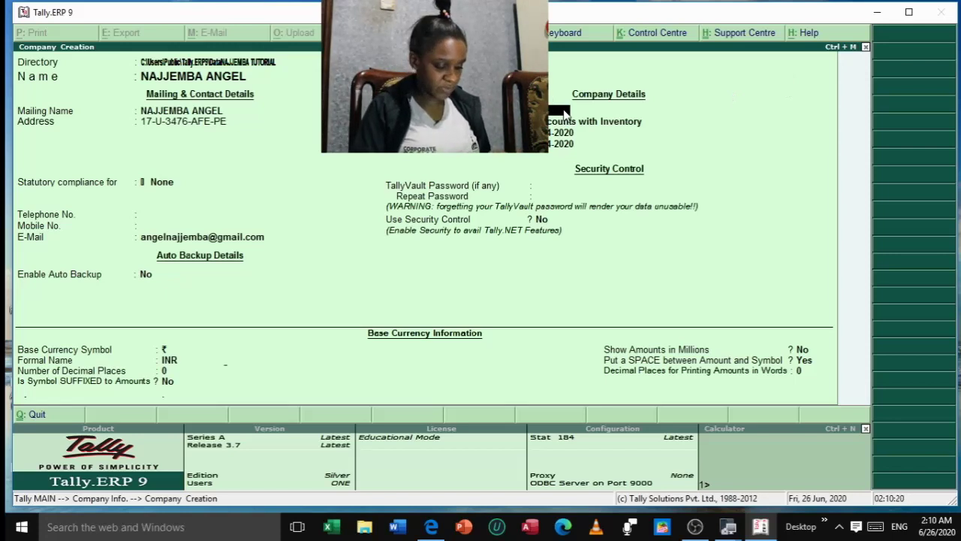
- Set the base currency symbol to UGX and company type to Accounts with Inventory
type("UGX")
key("Return")
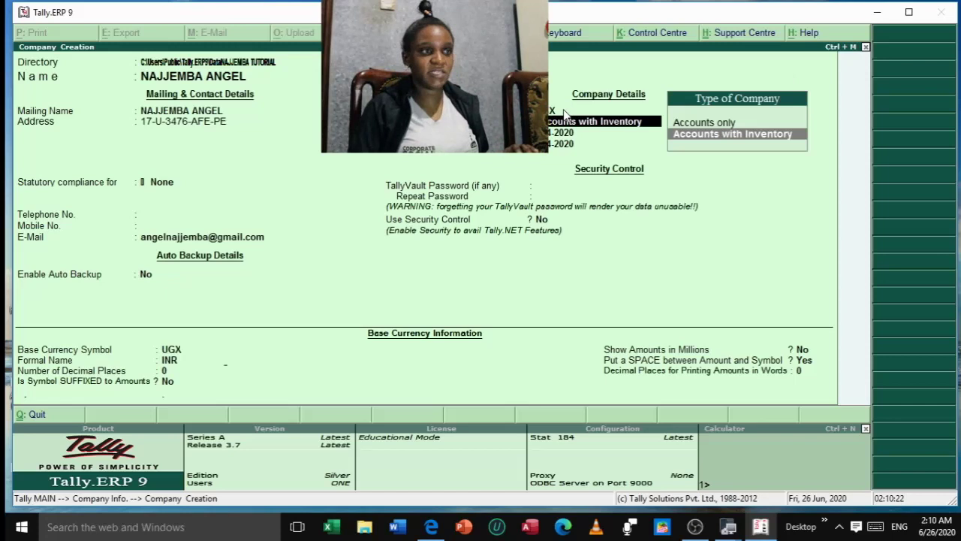
left_click(686, 138)
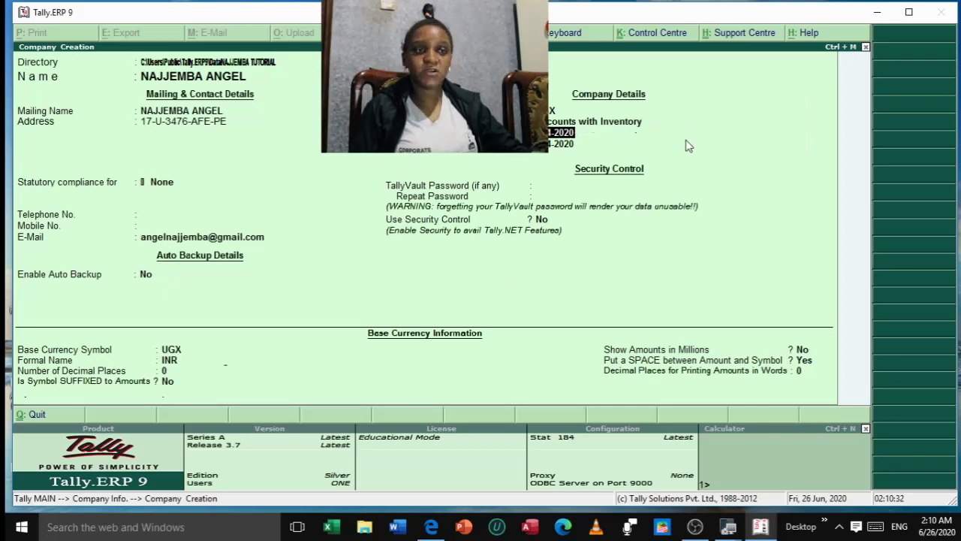
- View page 10 of the assignment PDF, showing Revision Exercise Three's 1 January 2019 start
left_click(431, 526)
scroll(389, 302, "up", 20)
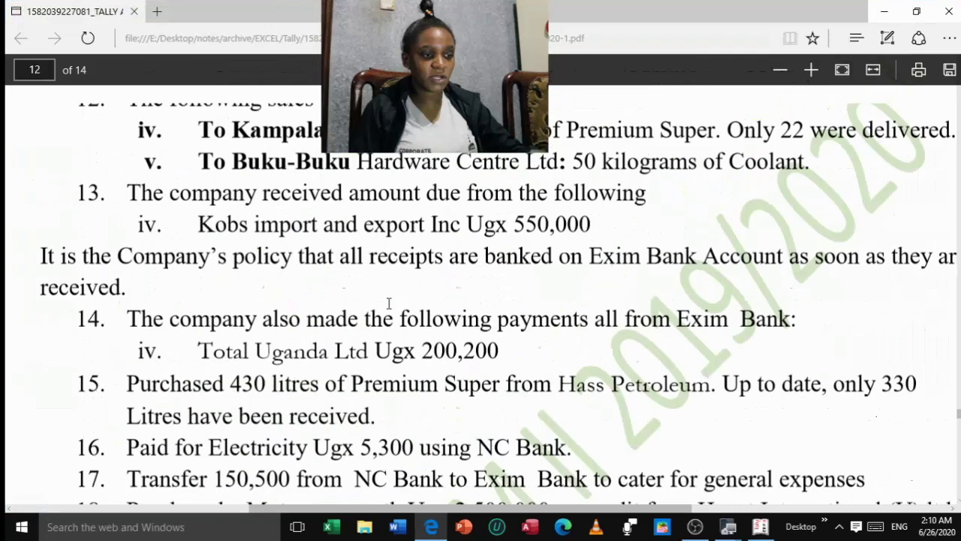
scroll(389, 303, "up", 15)
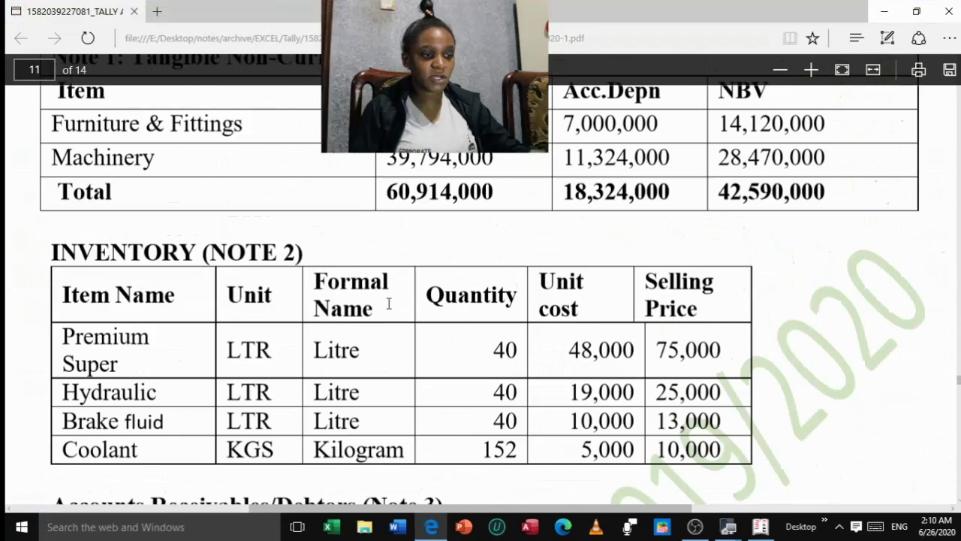
scroll(389, 304, "up", 5)
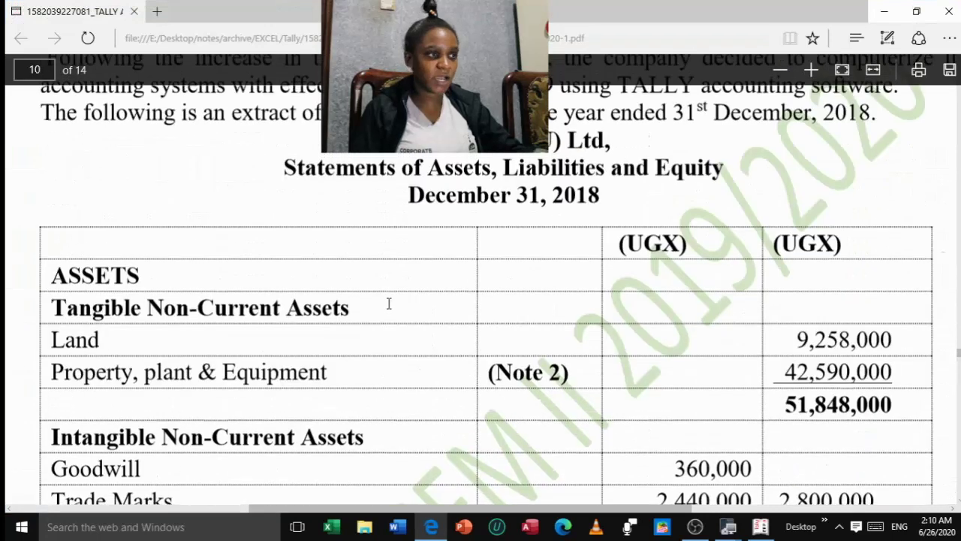
scroll(389, 304, "down", 2)
scroll(389, 301, "down", 1)
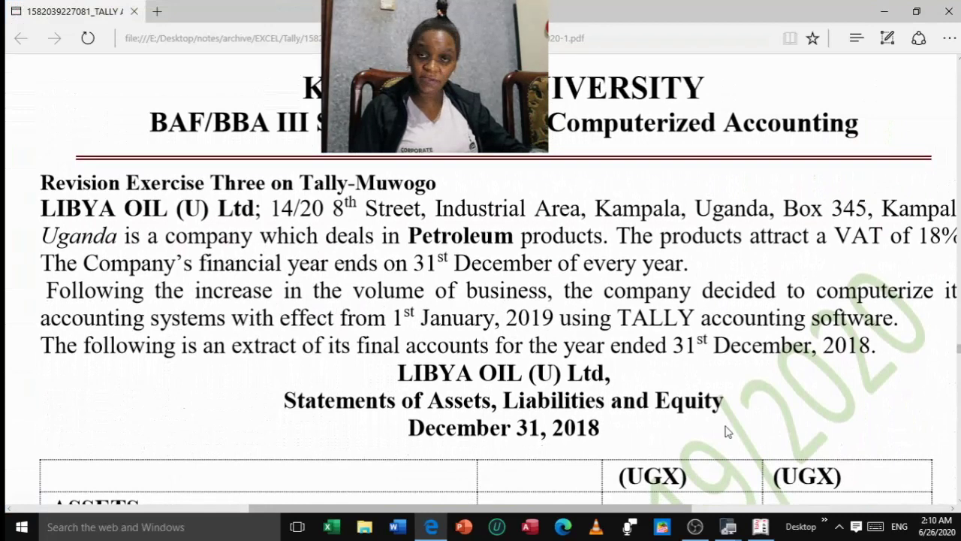
- Set the financial year and books beginning date to 1/1/2019
left_click(761, 528)
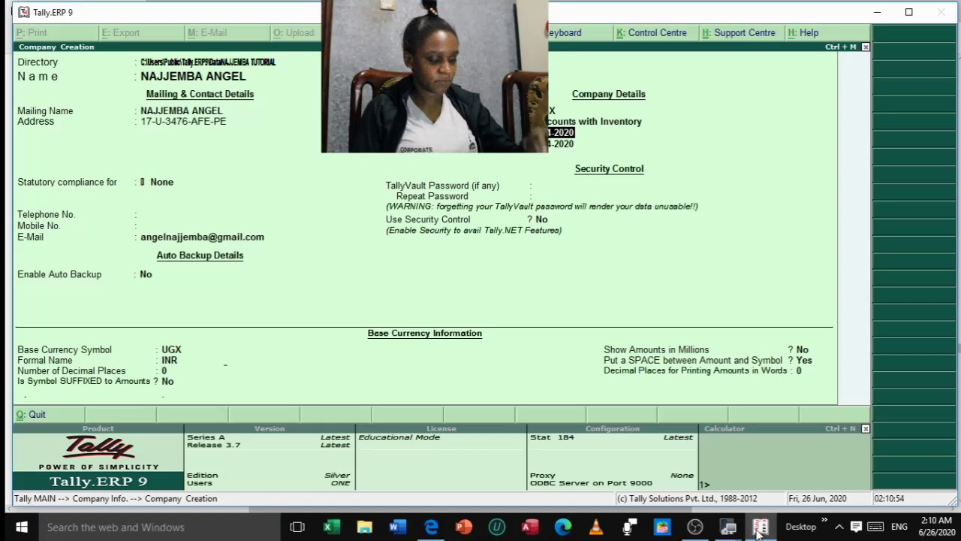
type("1/1")
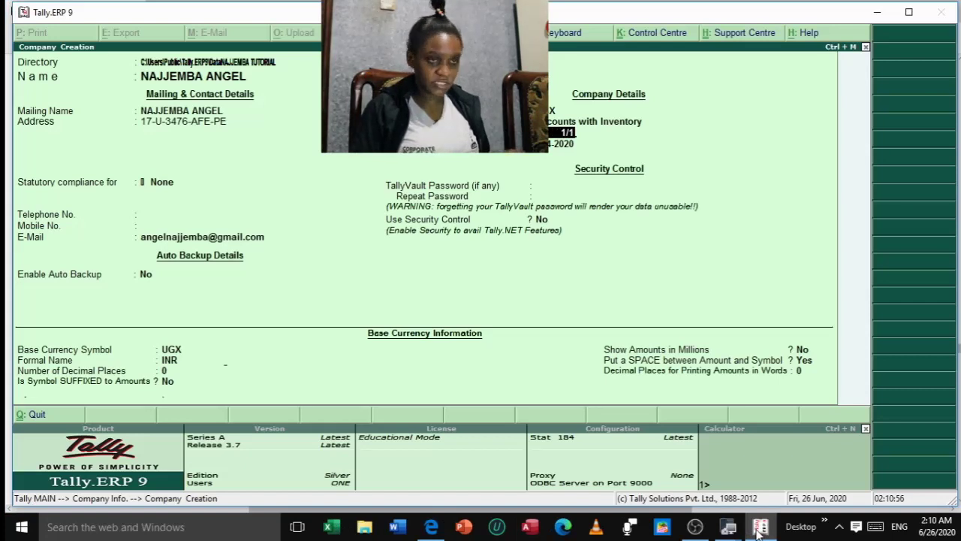
type("/2019")
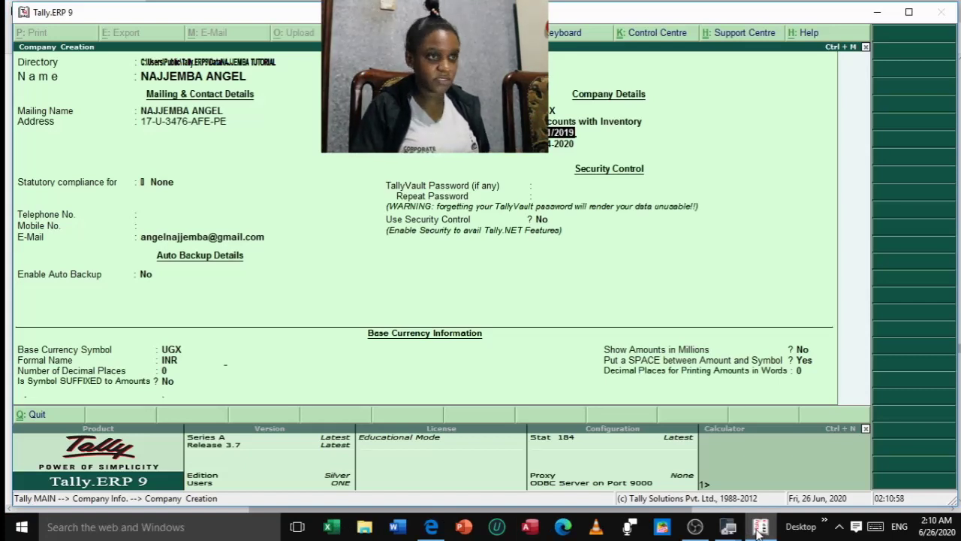
key("Return")
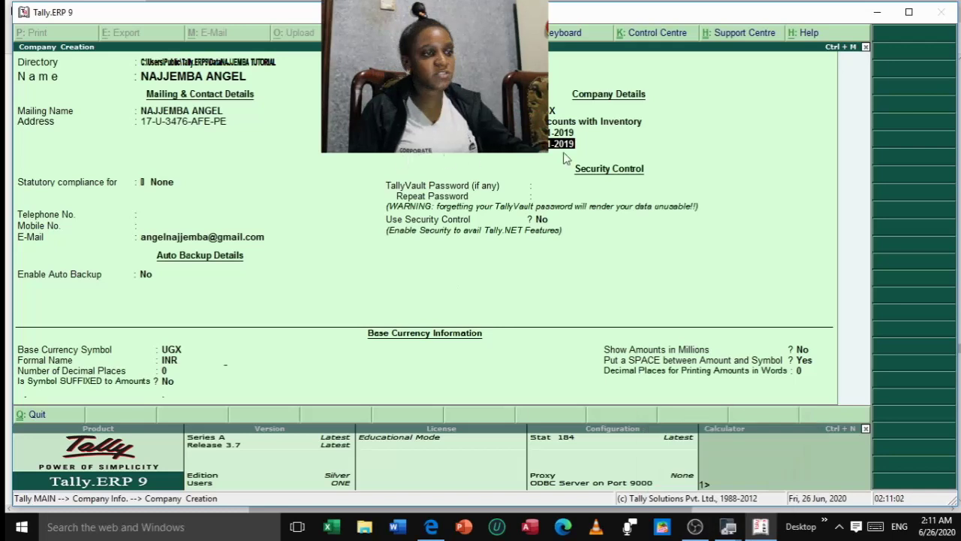
key("Return")
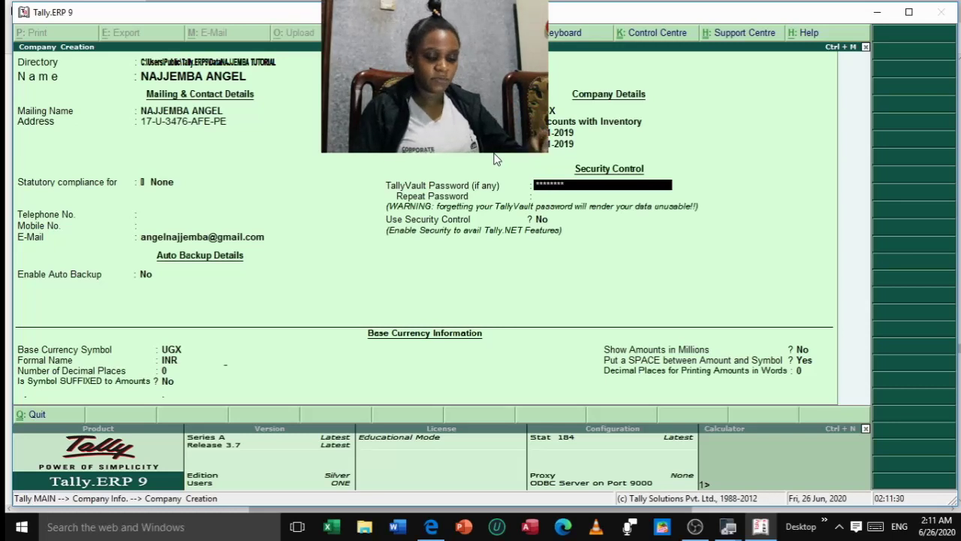
- Repeat the TallyVault password and keep Use Security Control at No
key("Return")
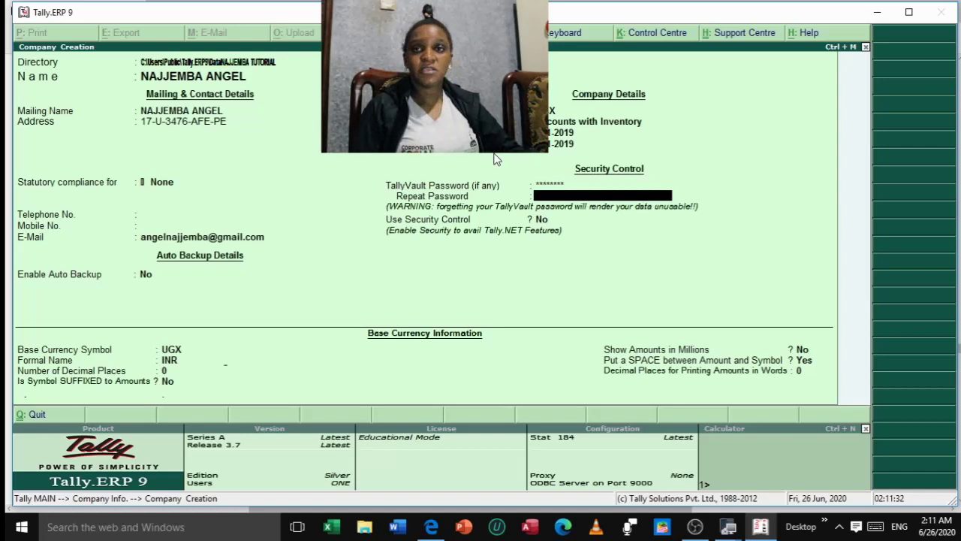
type("*")
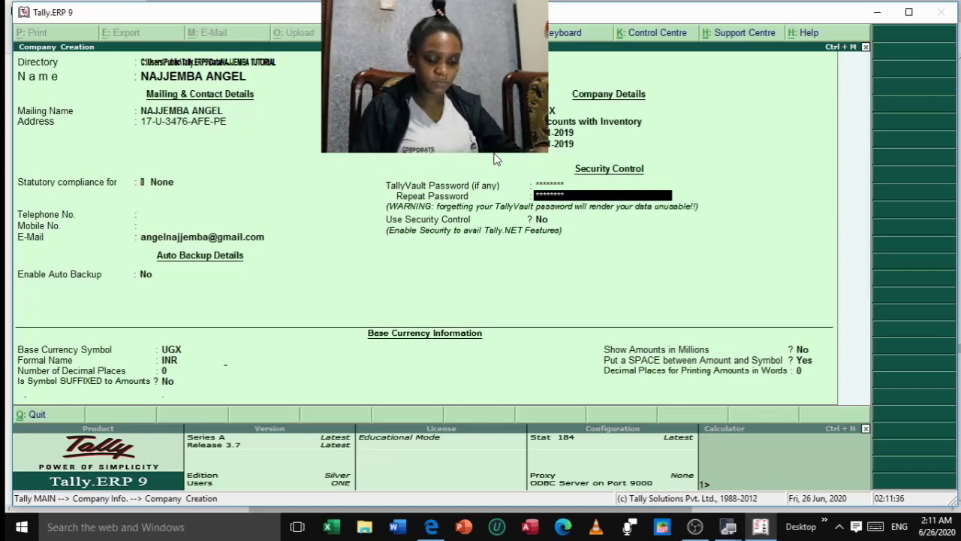
key("Return")
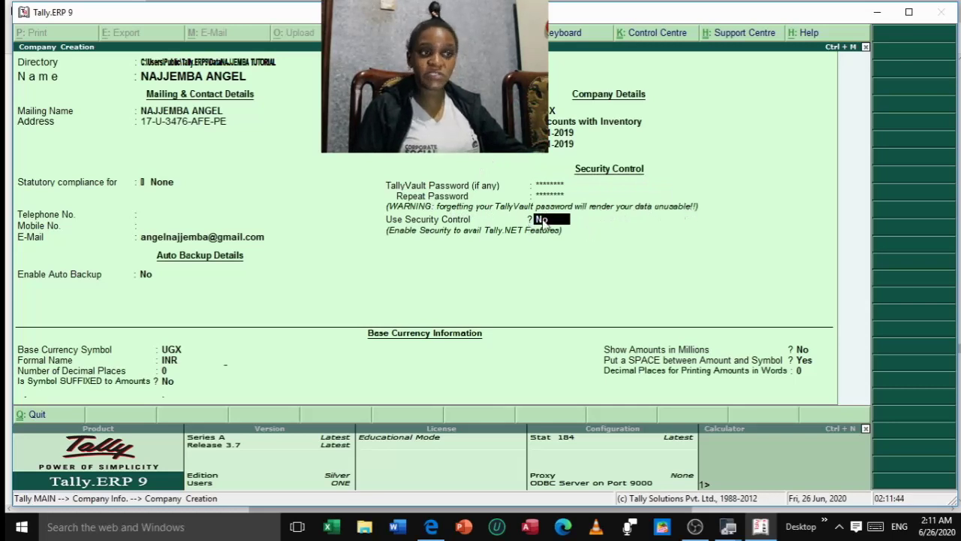
key("Return")
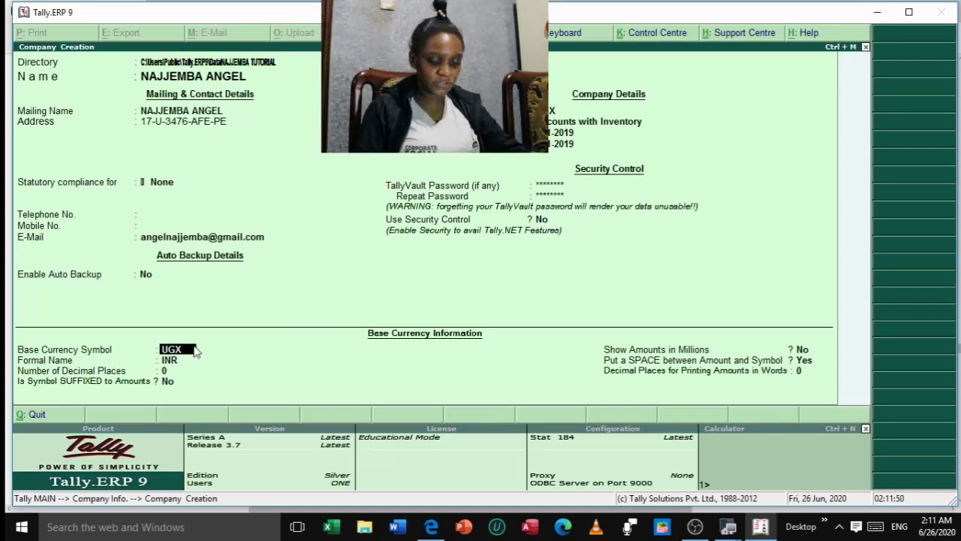
- Keep UGX as the base currency symbol and enter the formal name UGANDAN SHILLING
key("Return")
type("UGA")
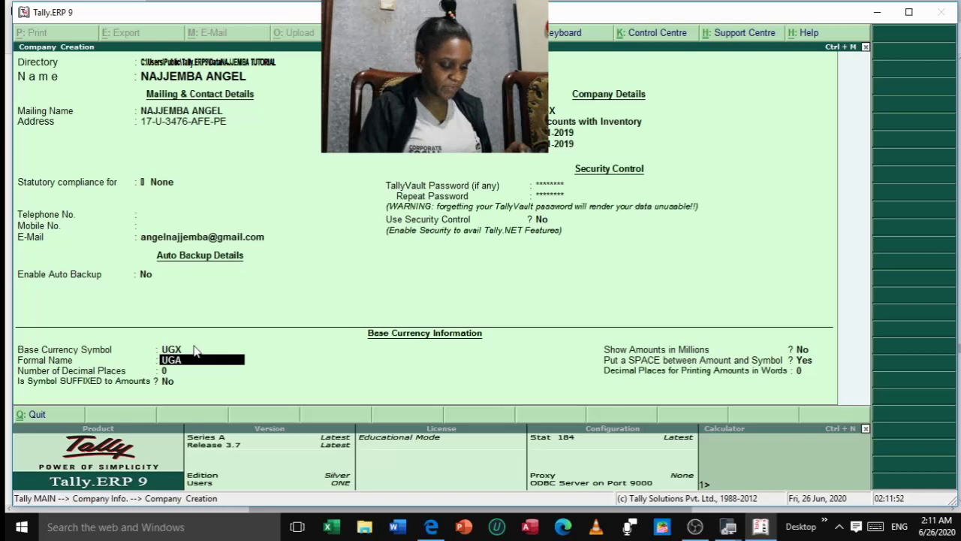
type("NDAN SHI")
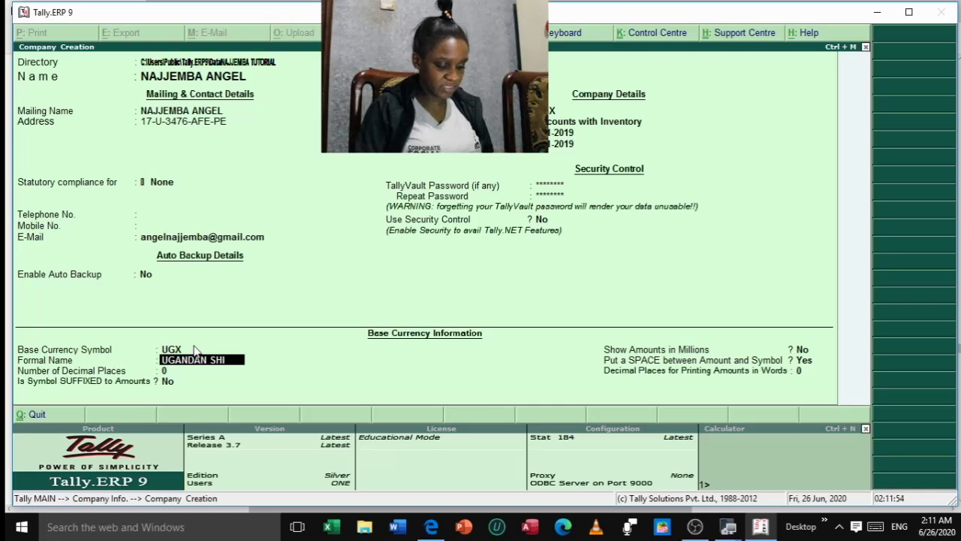
type("LLING")
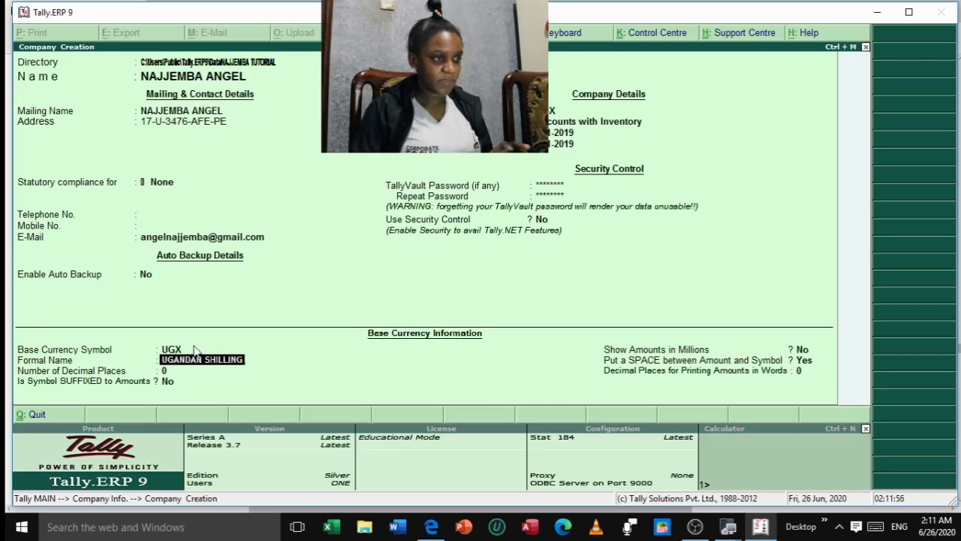
key("Return")
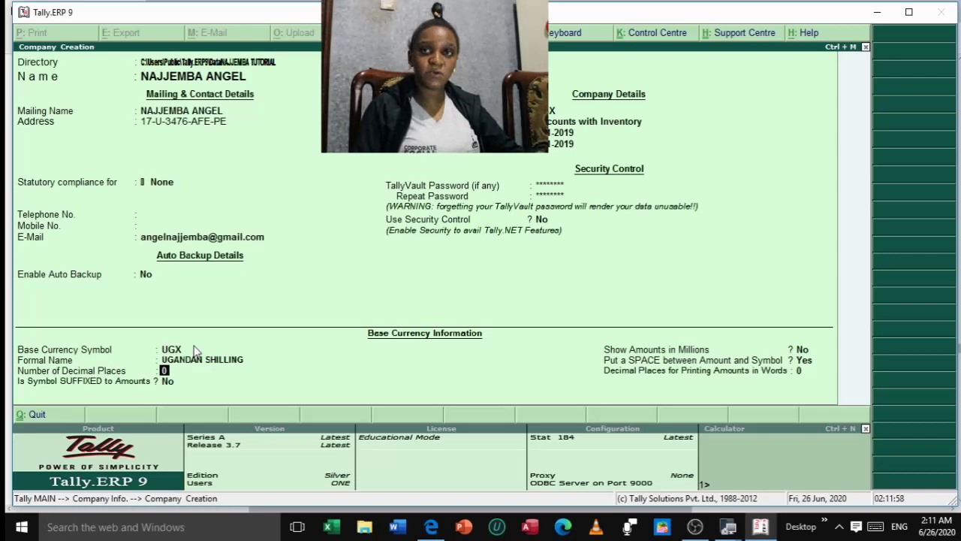
- Keep 0 decimals, show amounts in millions, and put no space before the symbol
key("Return")
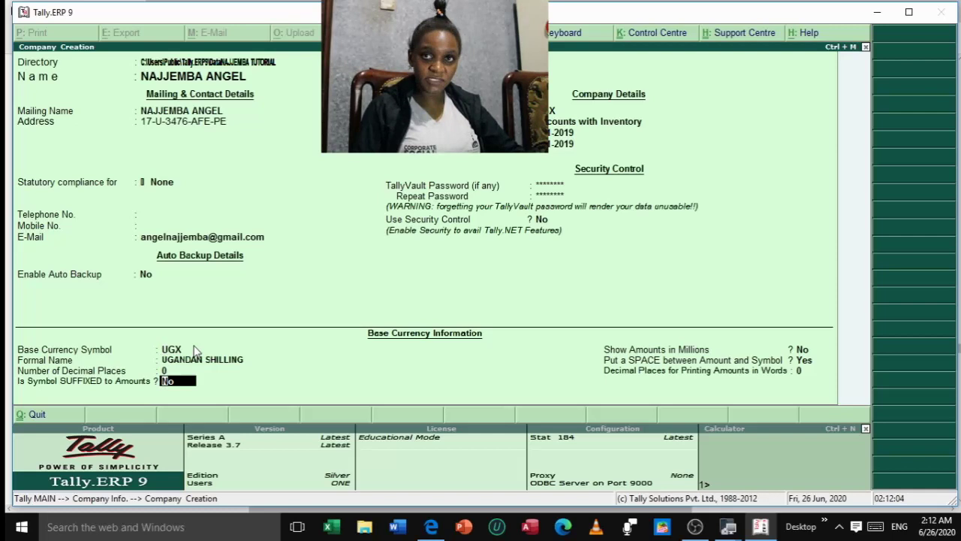
key("Return")
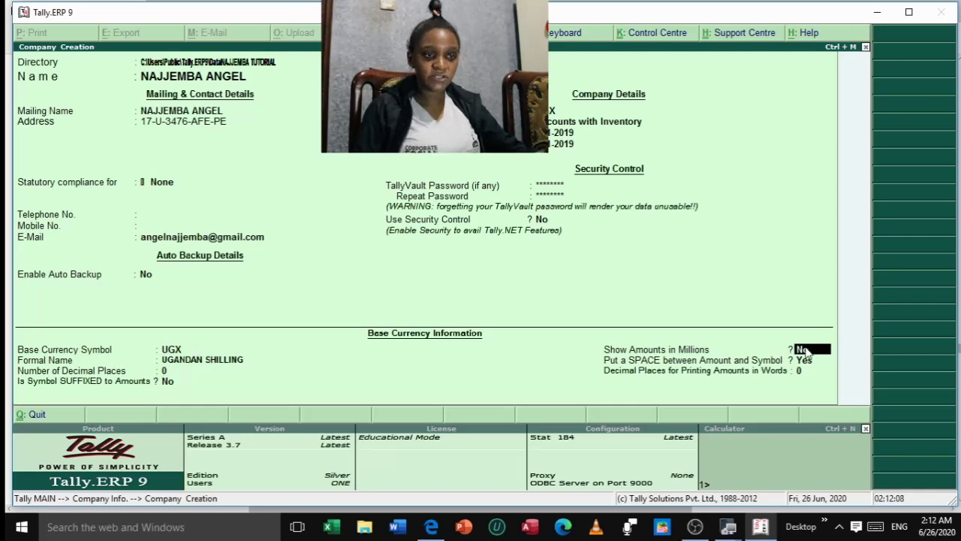
key("y")
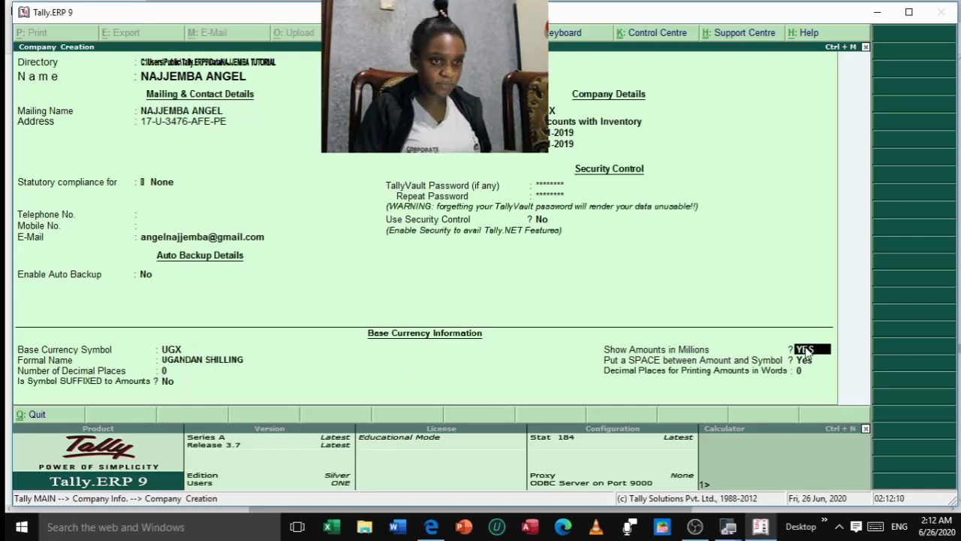
key("Return")
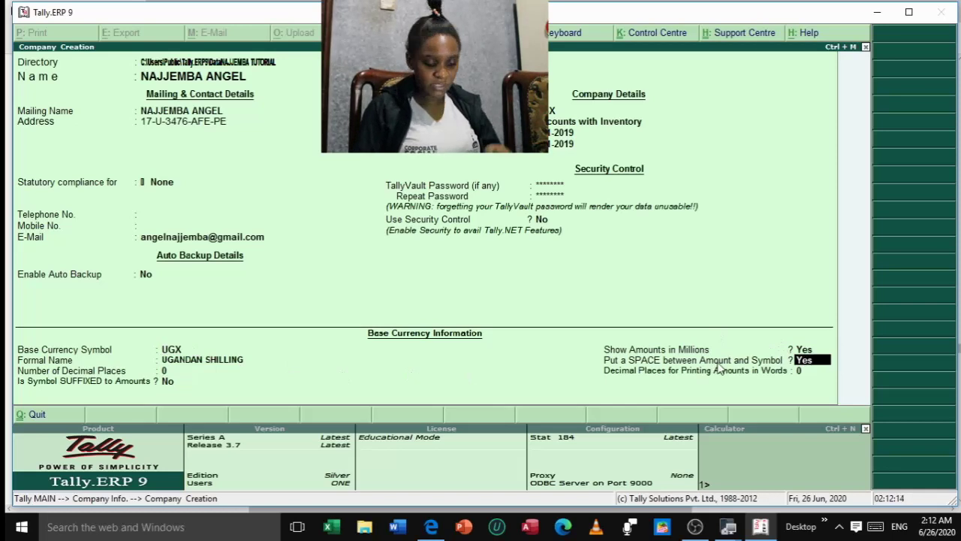
key("n")
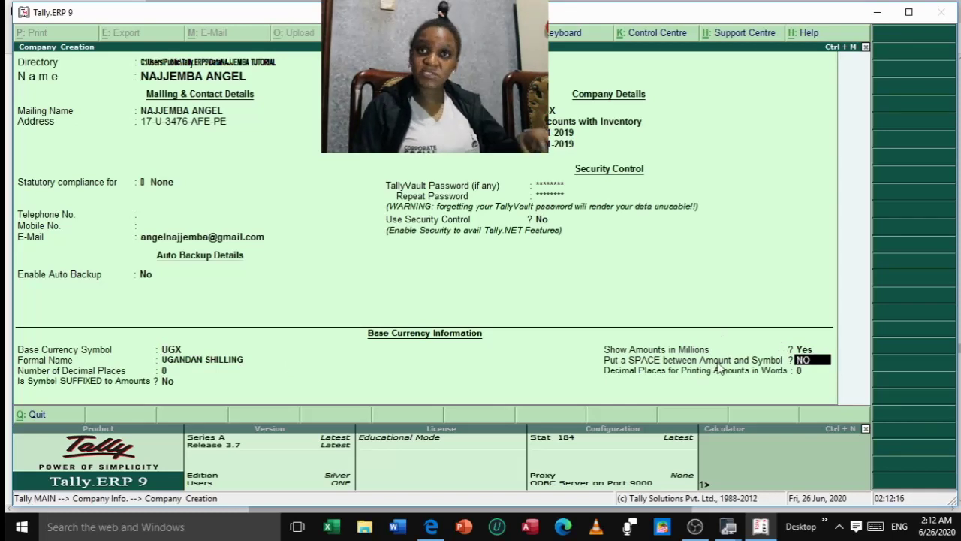
key("Return")
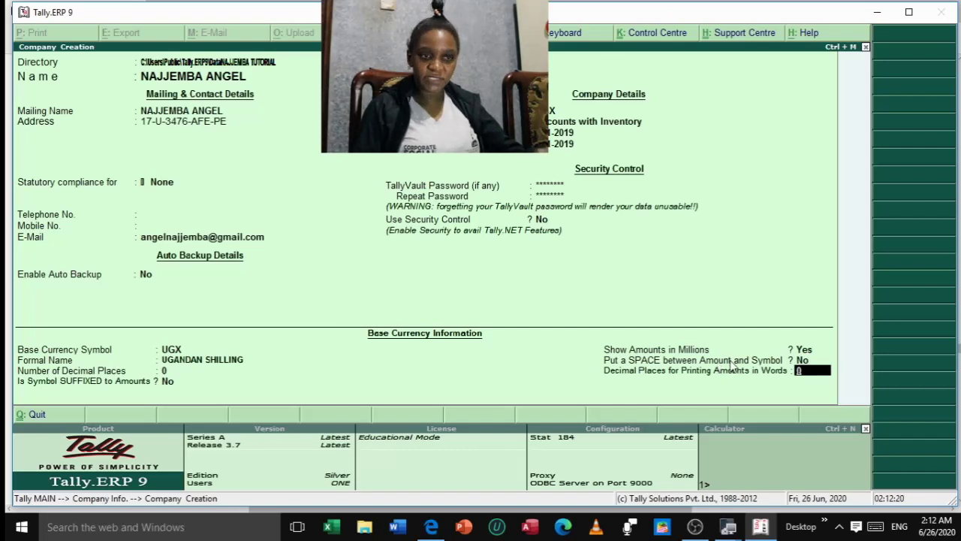
key("Return")
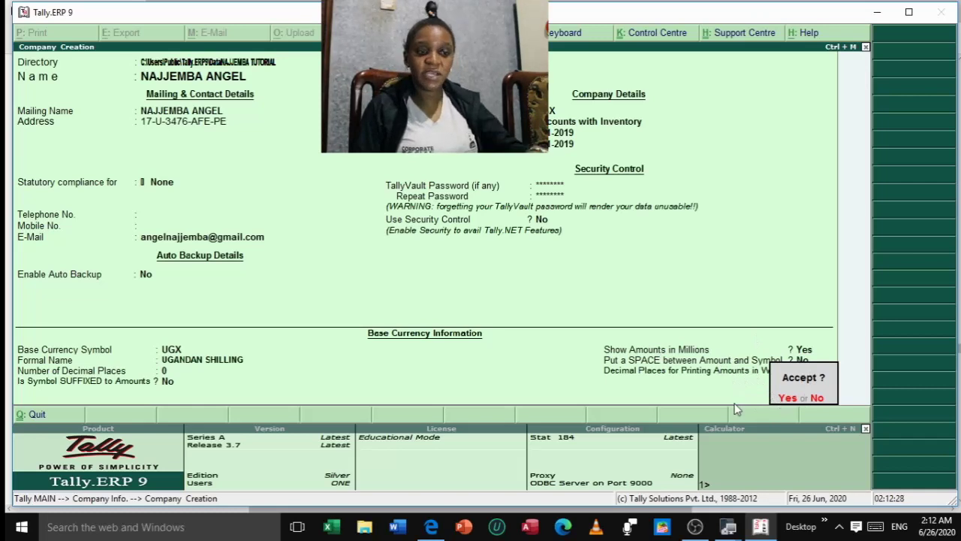
- Save the new company and enter the TallyVault password to open it in Gateway of Tally
key("Return")
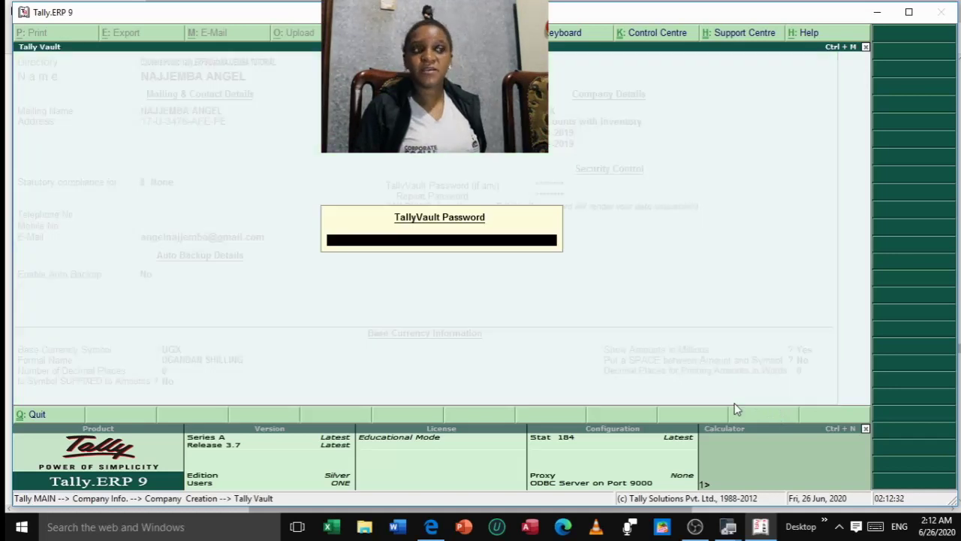
type("******")
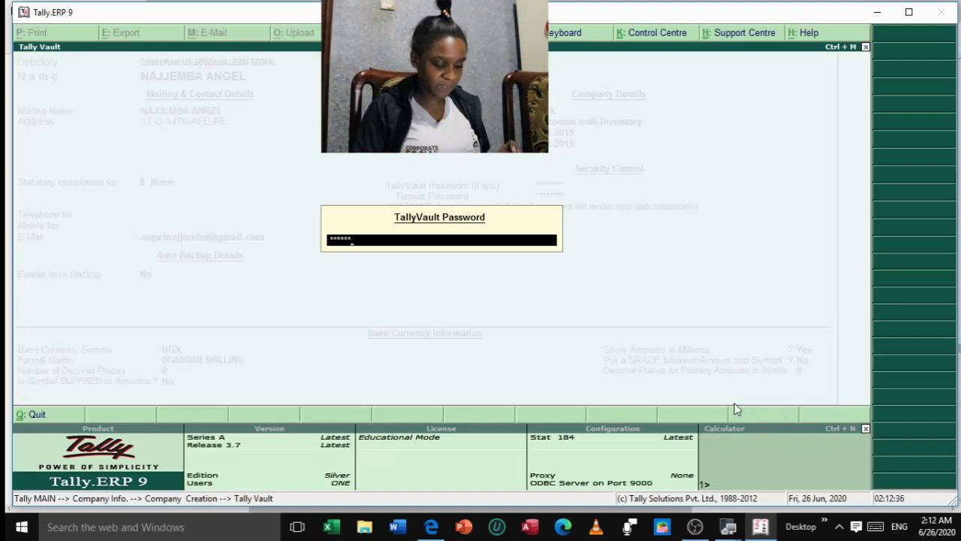
key("Return")
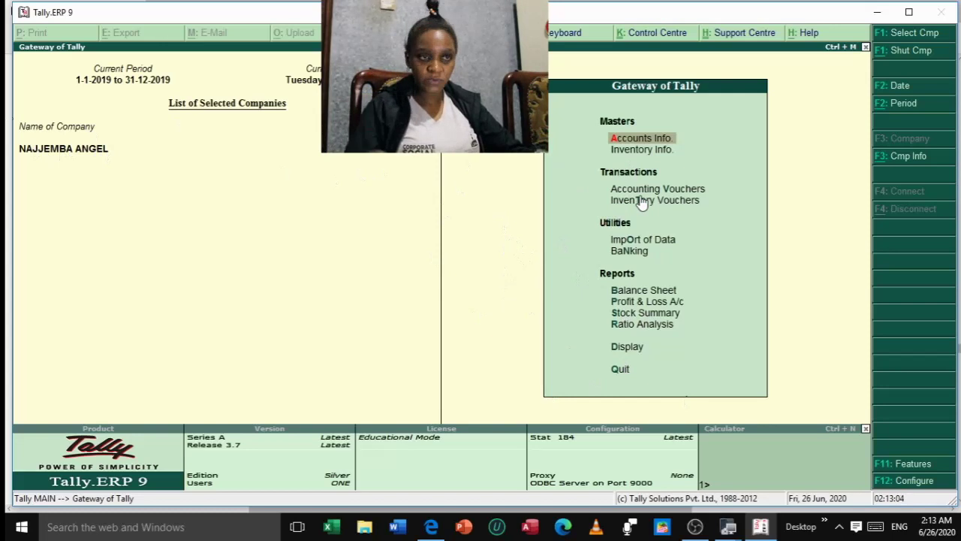
- Go to Inventory Info. > Units of Measure and start creating a new simple unit
left_click(639, 154)
left_click(640, 154)
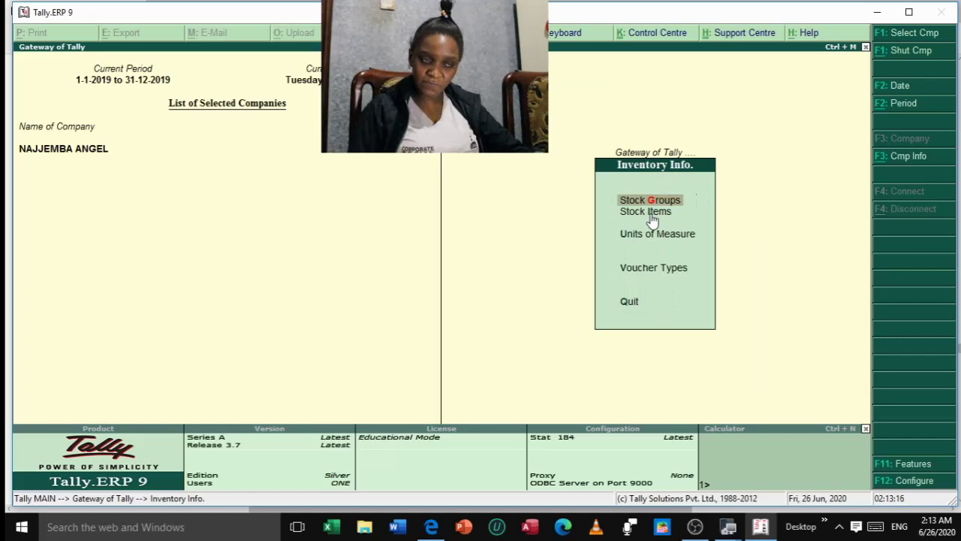
key("Down")
key("Down")
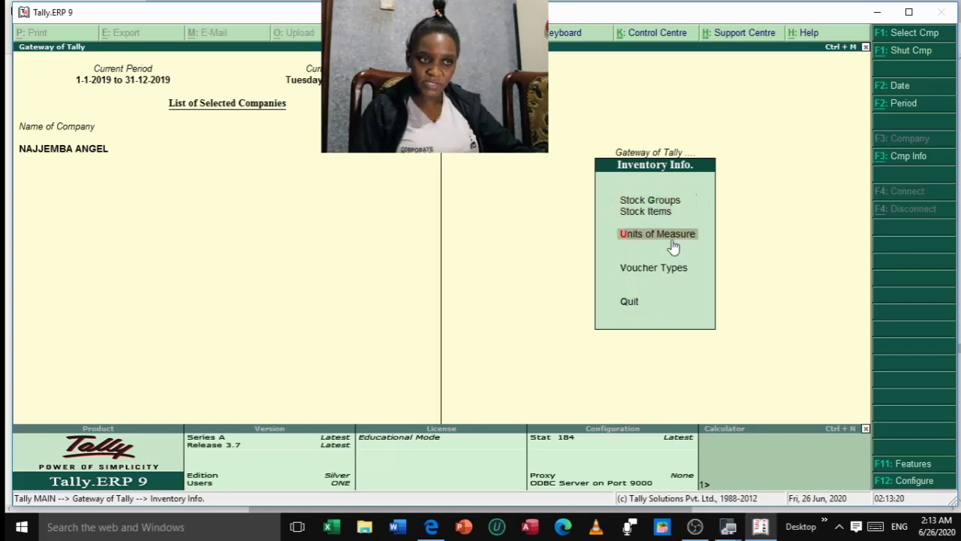
key("Return")
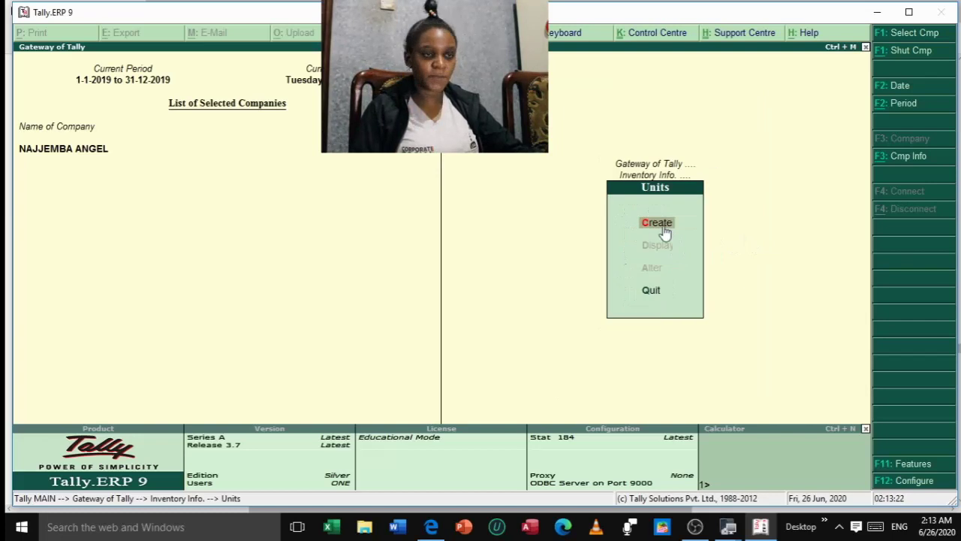
left_click(664, 229)
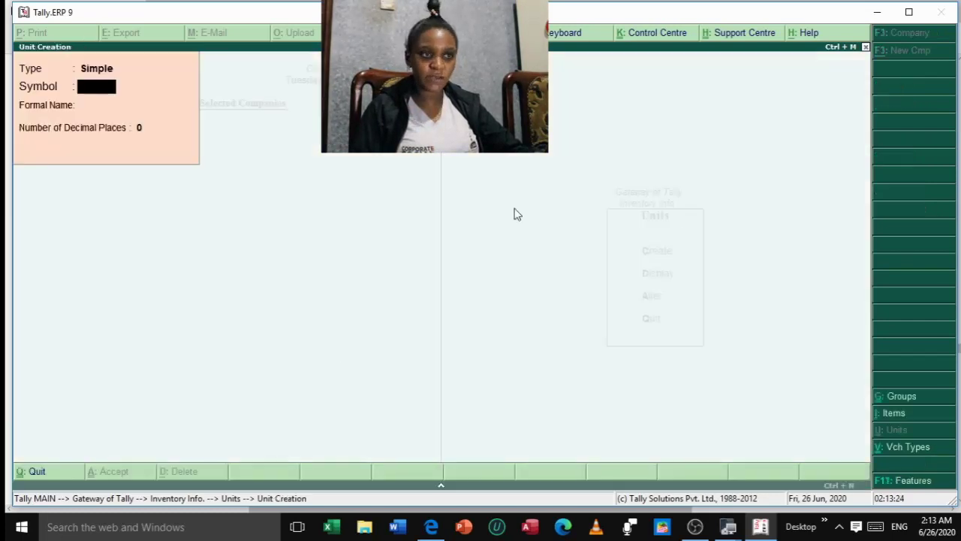
- Scroll the exercise PDF in Edge to the Inventory (Note 2) table listing LTR and KGS
left_click(432, 526)
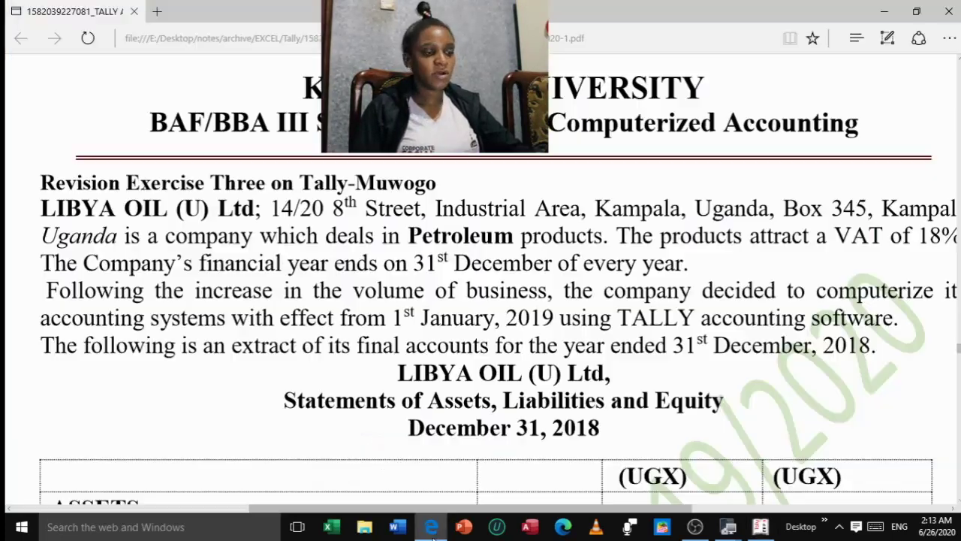
scroll(395, 406, "down", 15)
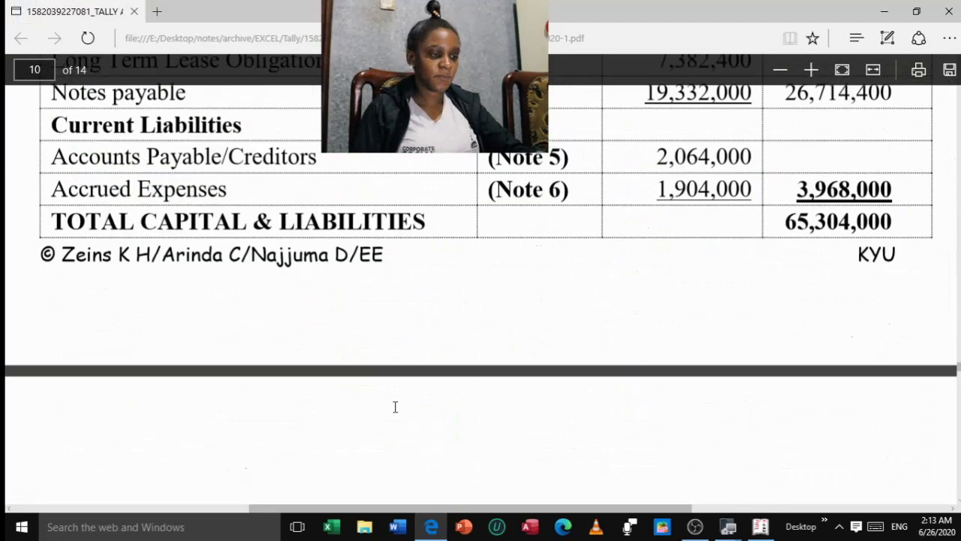
scroll(395, 406, "down", 5)
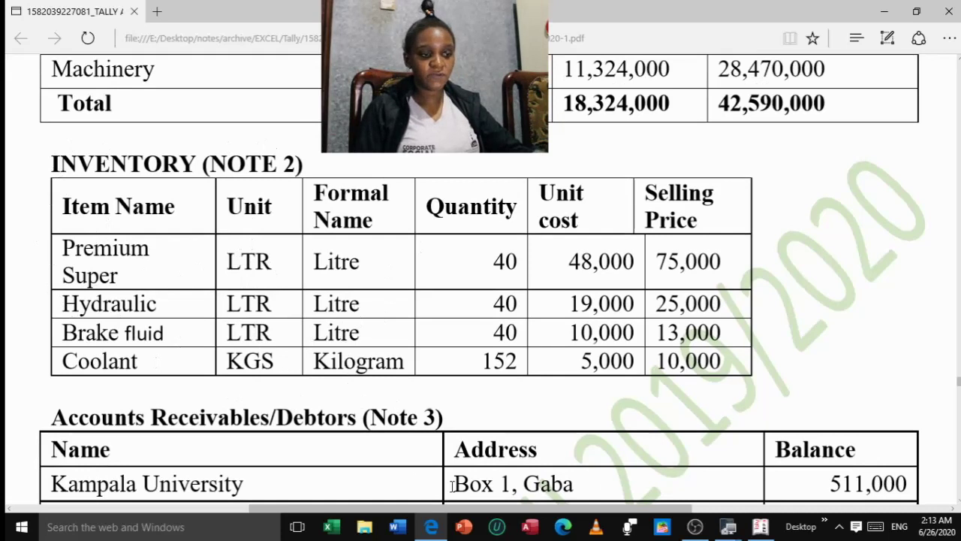
- Create and save the LTR unit with formal name LITRE and 0 decimal places
left_click(761, 527)
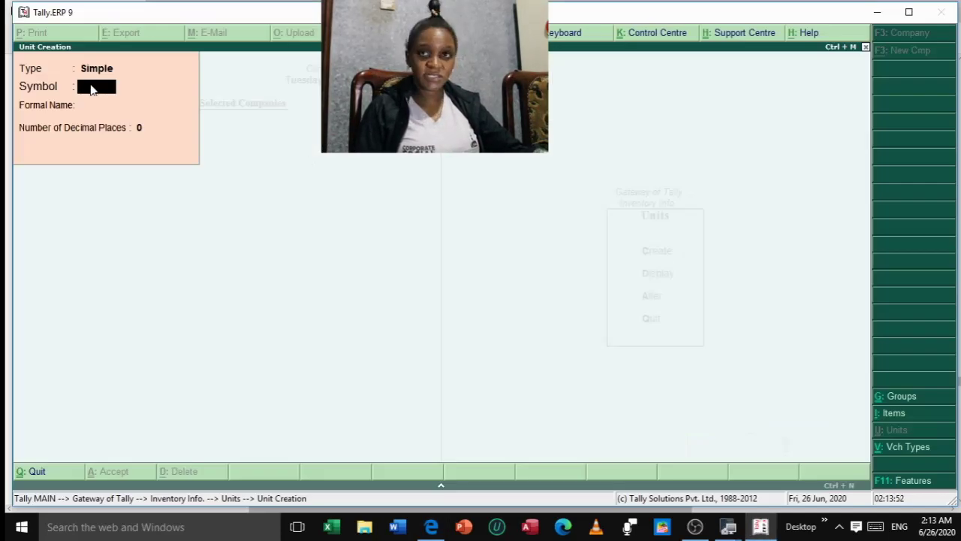
type("LTR")
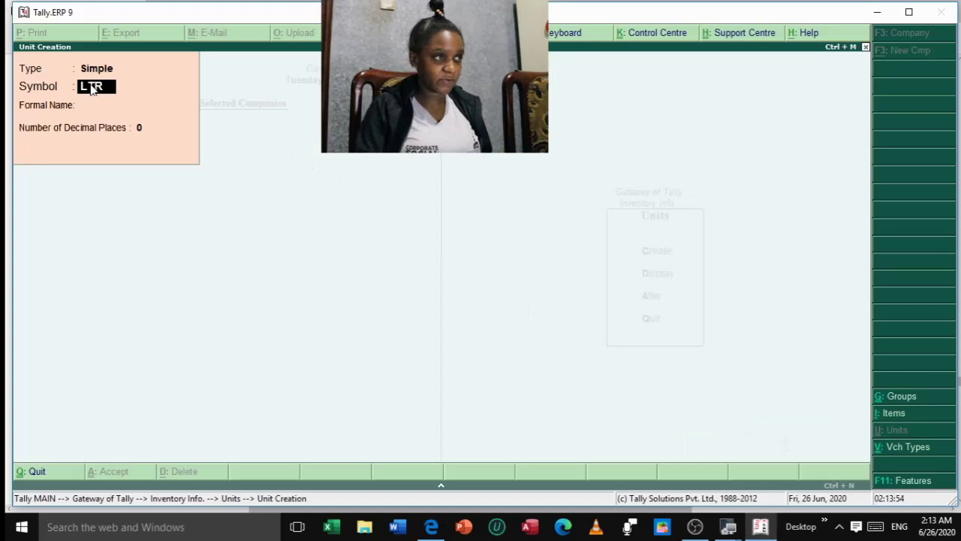
key("Return")
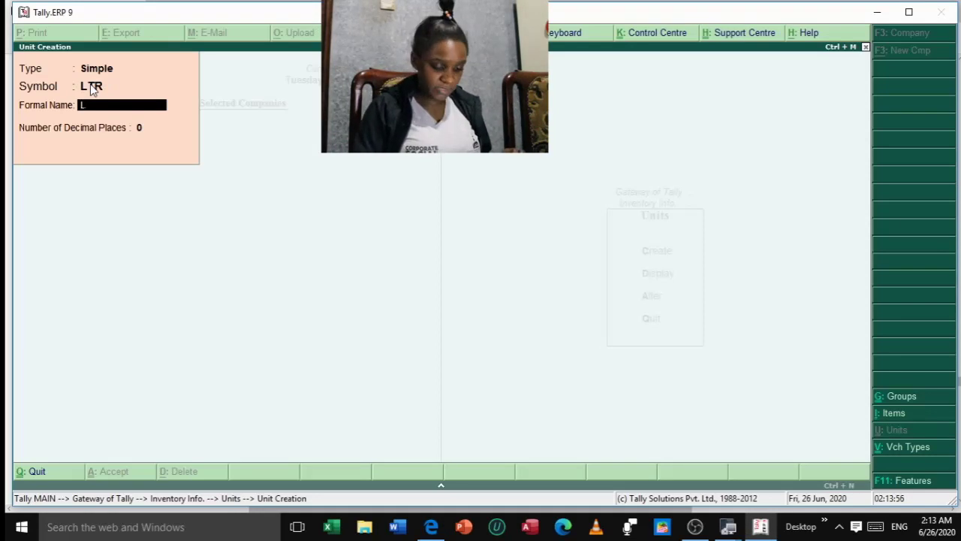
key("Return")
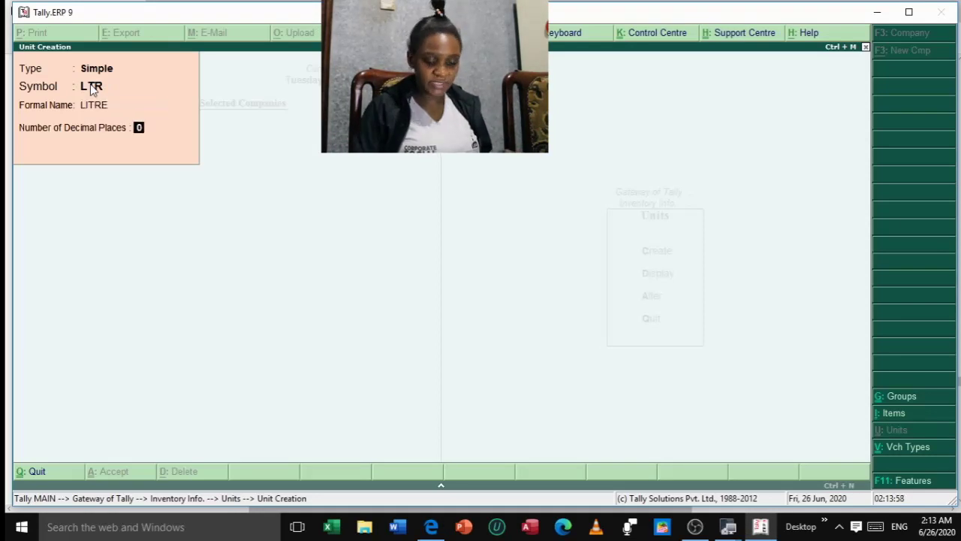
key("Return")
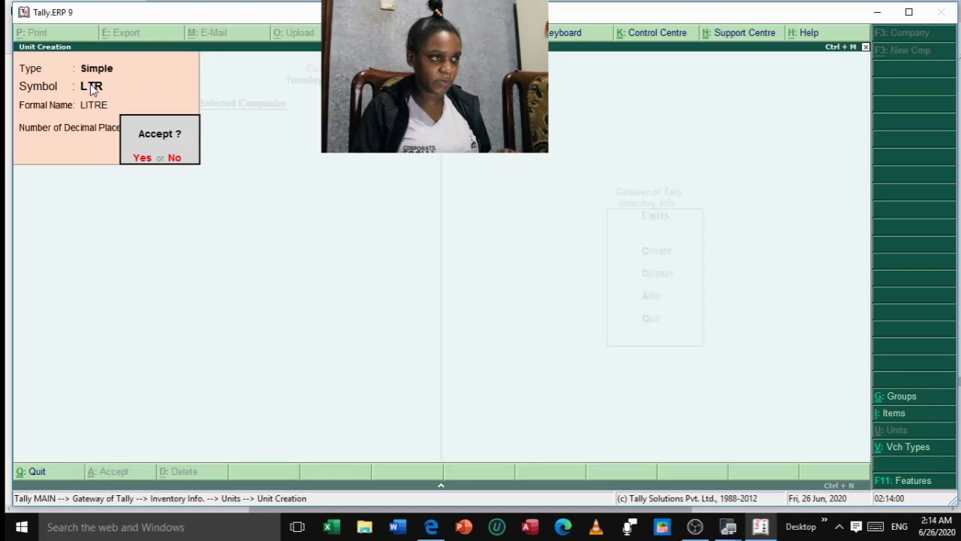
key("Return")
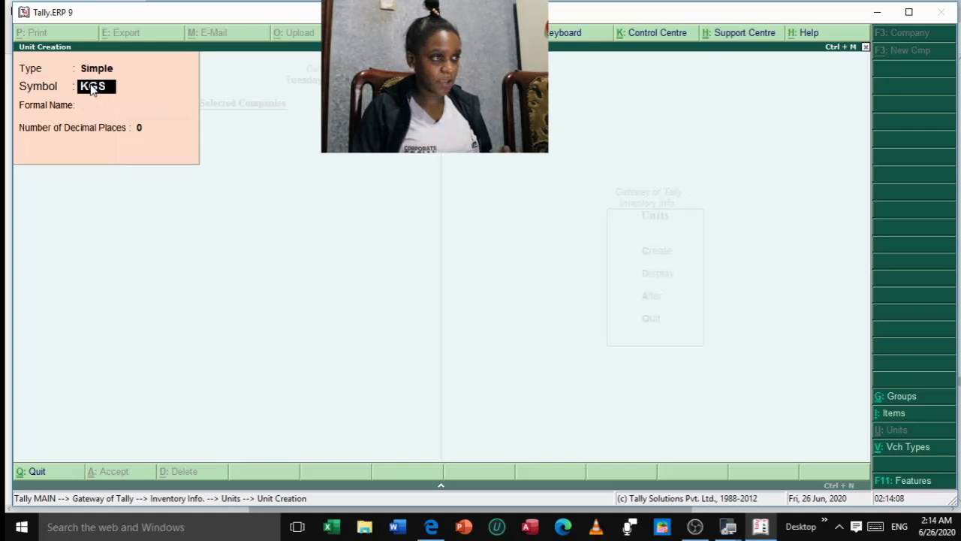
- Save the KGS unit with formal name KILOGRAM, then exit Unit Creation
key("Return")
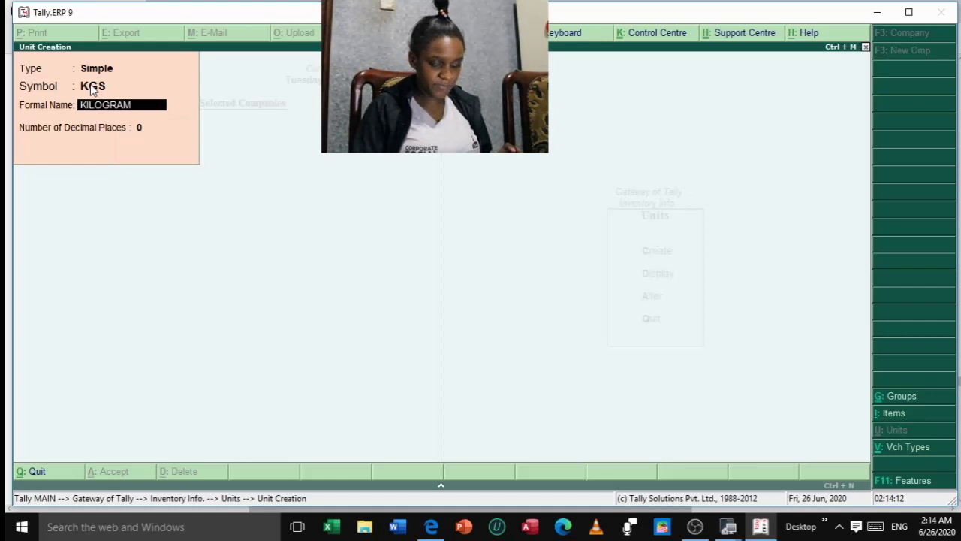
key("Return")
key("Return")
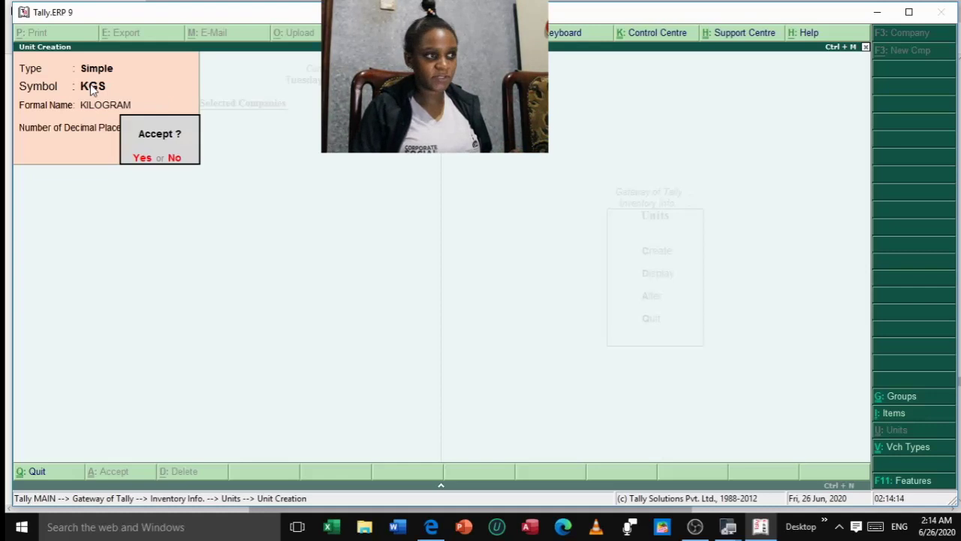
key("Return")
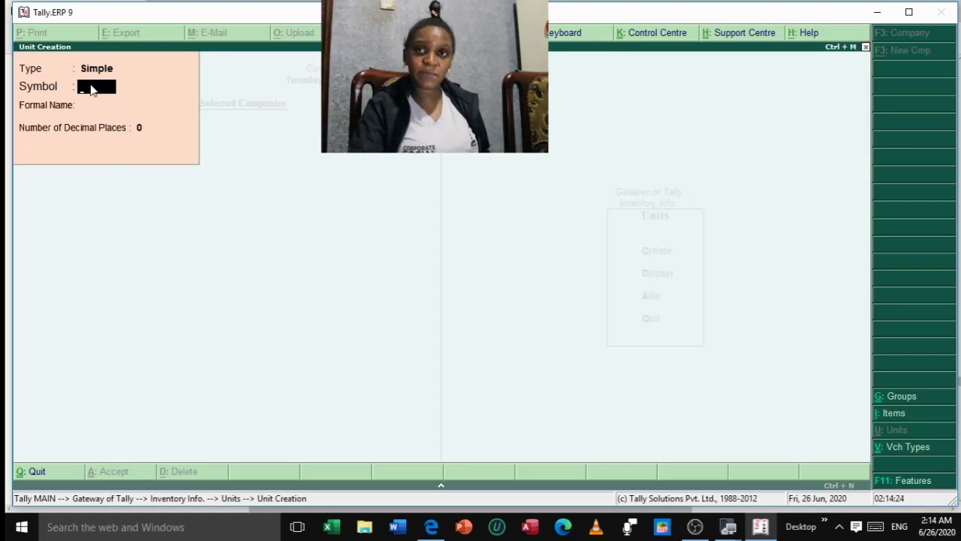
key("Escape")
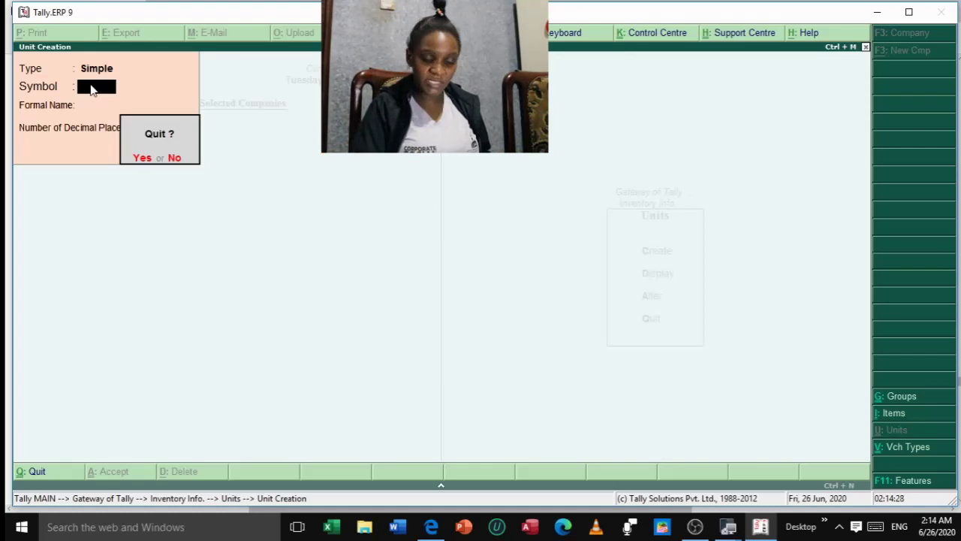
- Quit unit creation and open a blank single Stock Item Creation form from Inventory Info
key("Return")
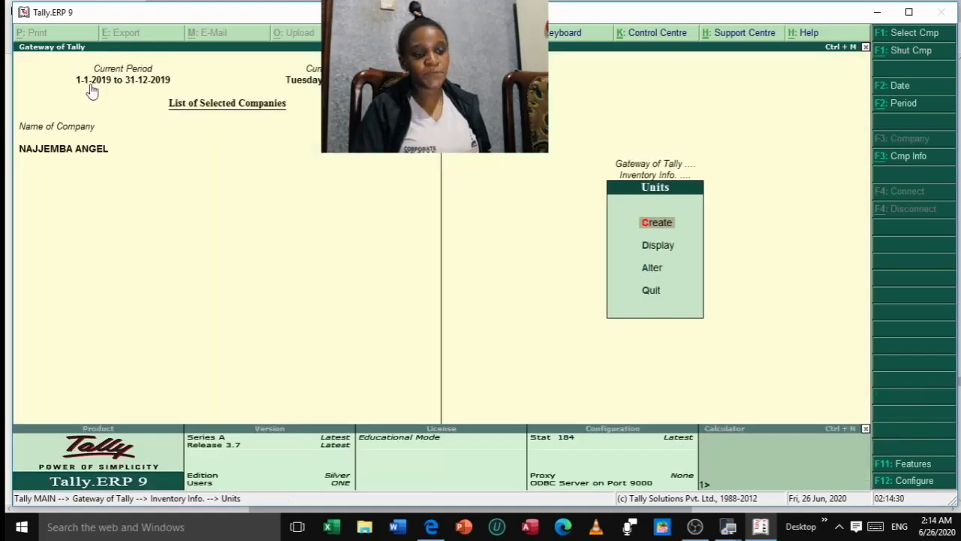
key("Escape")
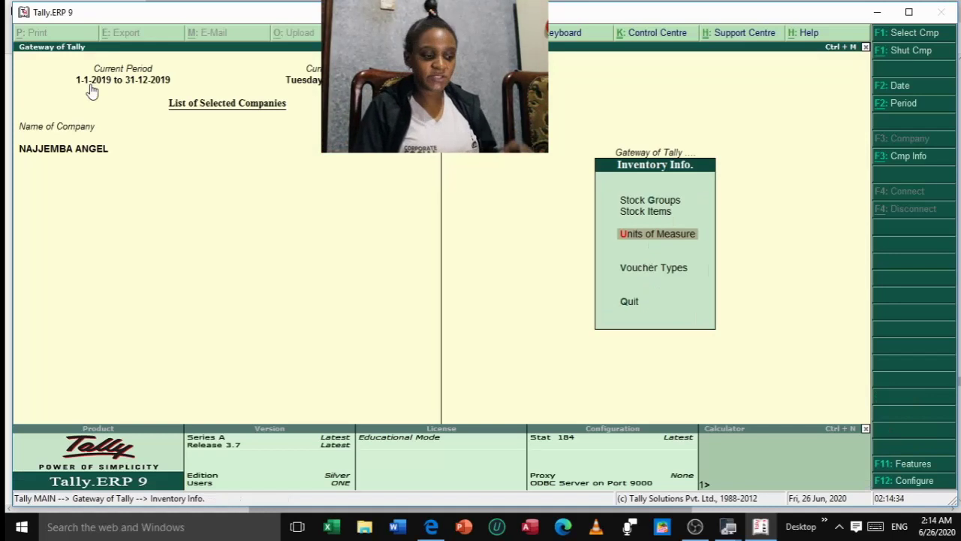
left_click(645, 216)
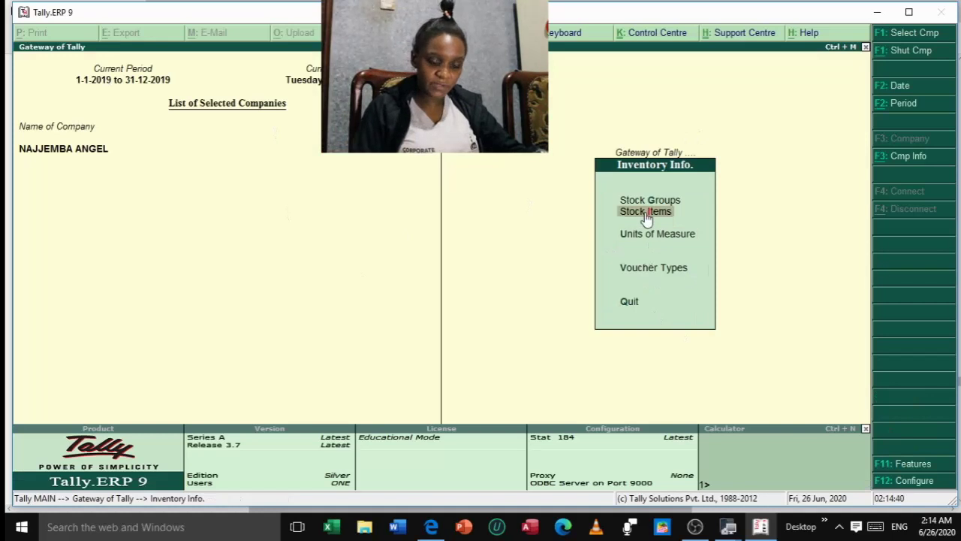
left_click(645, 215)
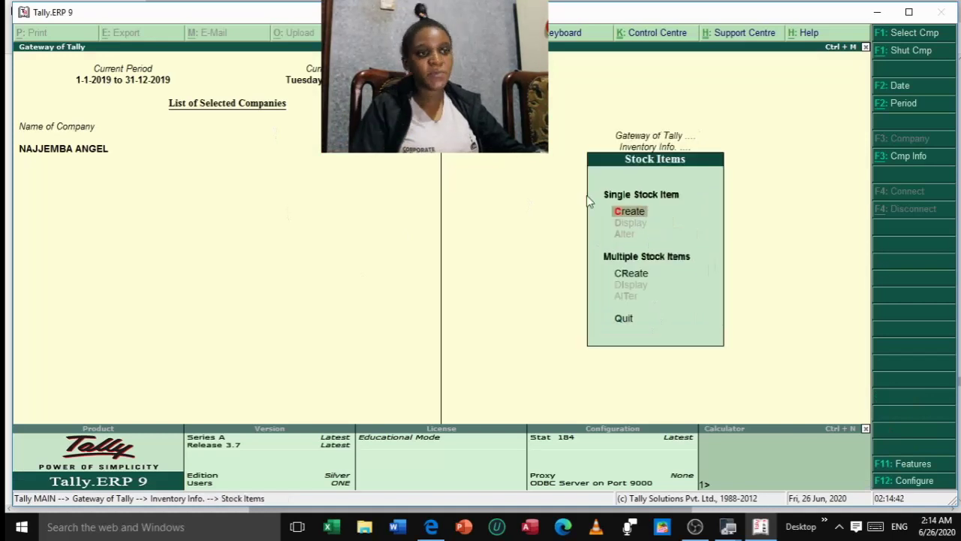
left_click(632, 212)
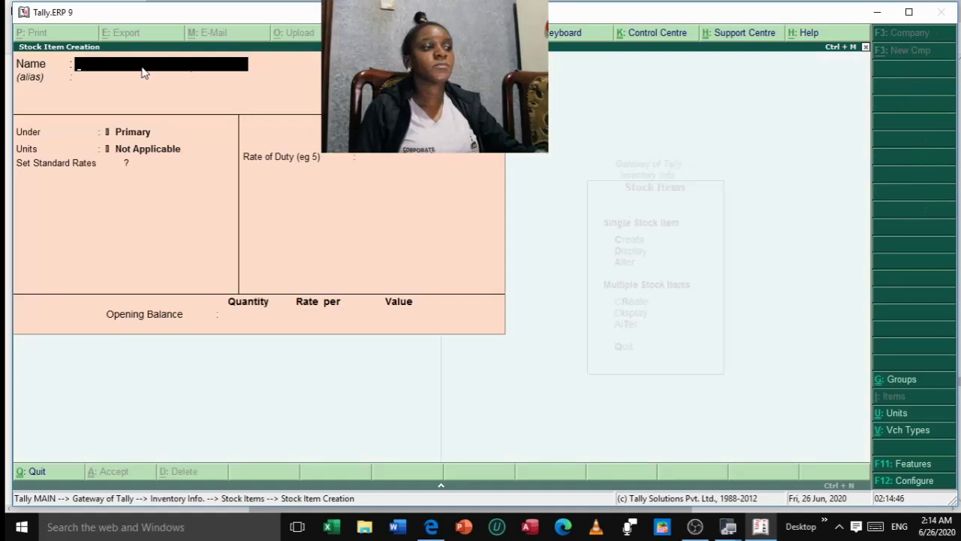
- Check the inventory PDF, then enter stock item PREMIUM SUPER under Primary with unit LTR
left_click(431, 526)
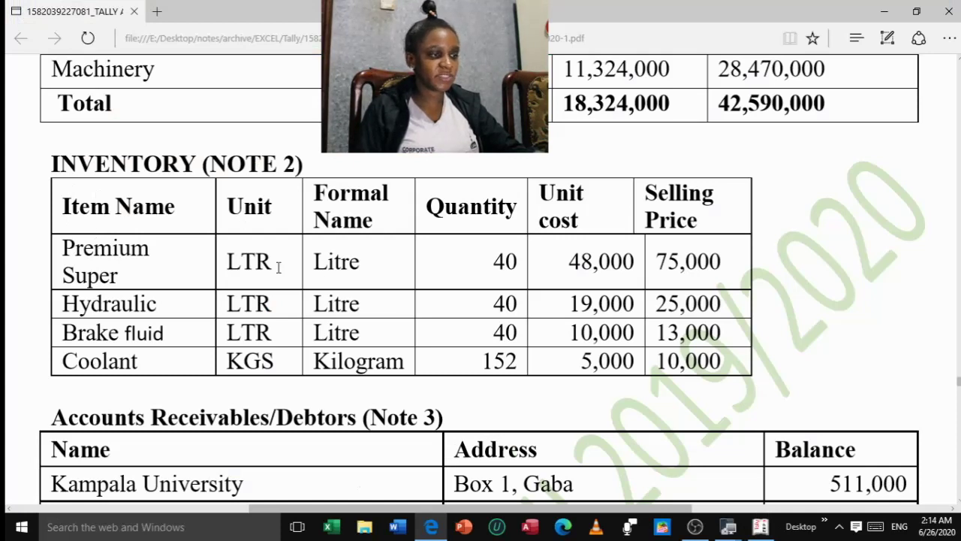
left_click(761, 528)
type("PREM")
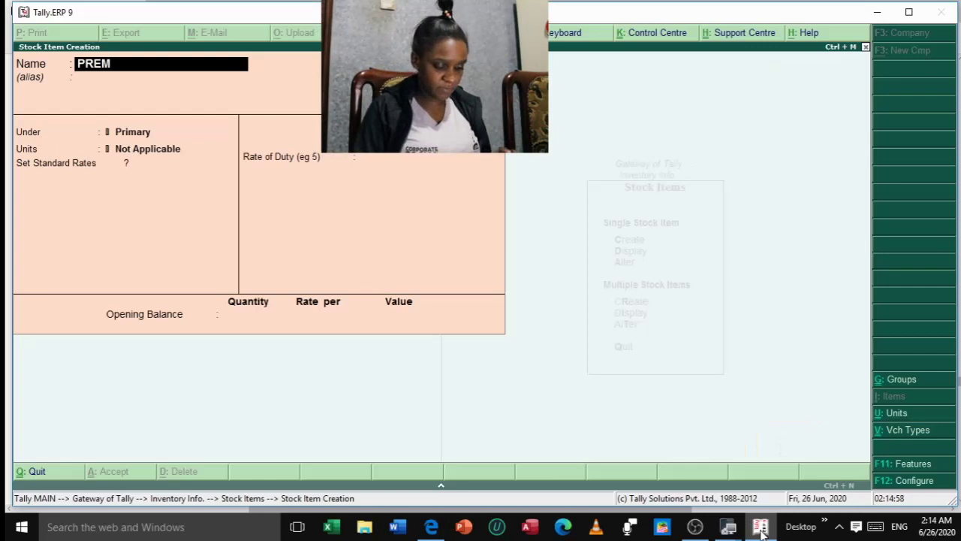
type("IUM SUPO")
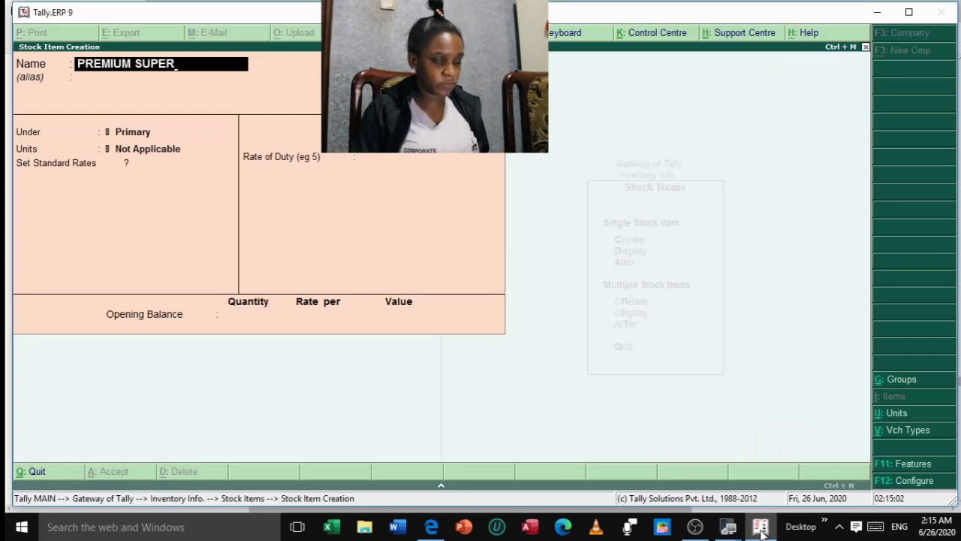
key("Return")
key("Return")
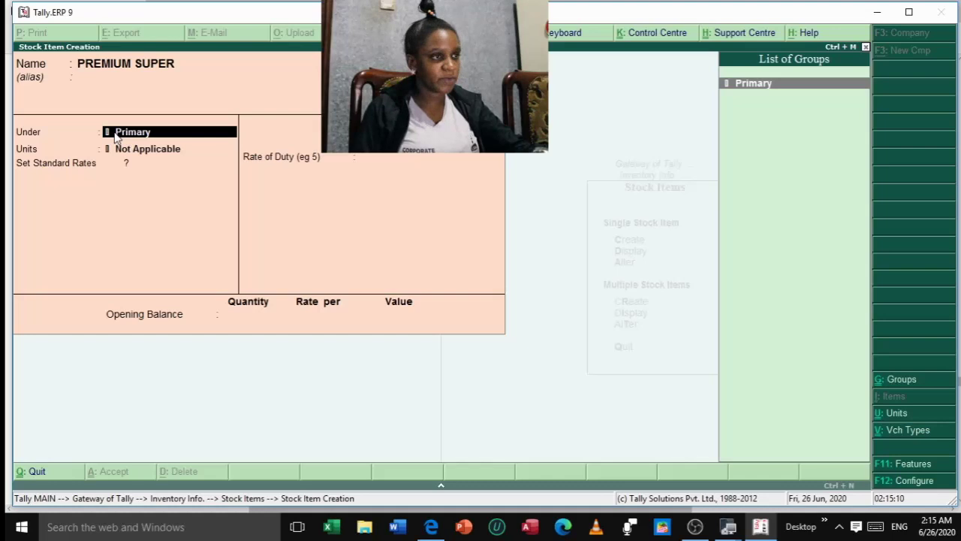
key("Return")
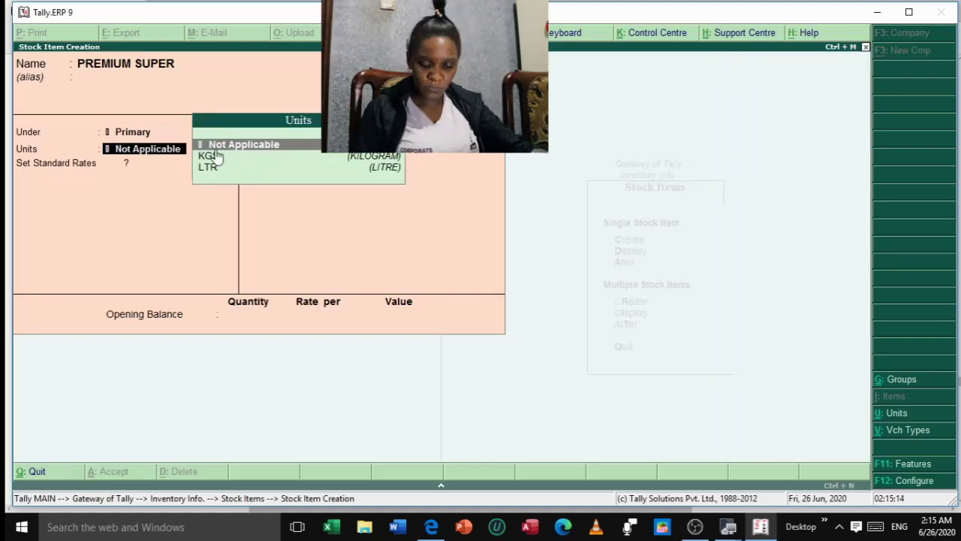
key("Down")
key("Down")
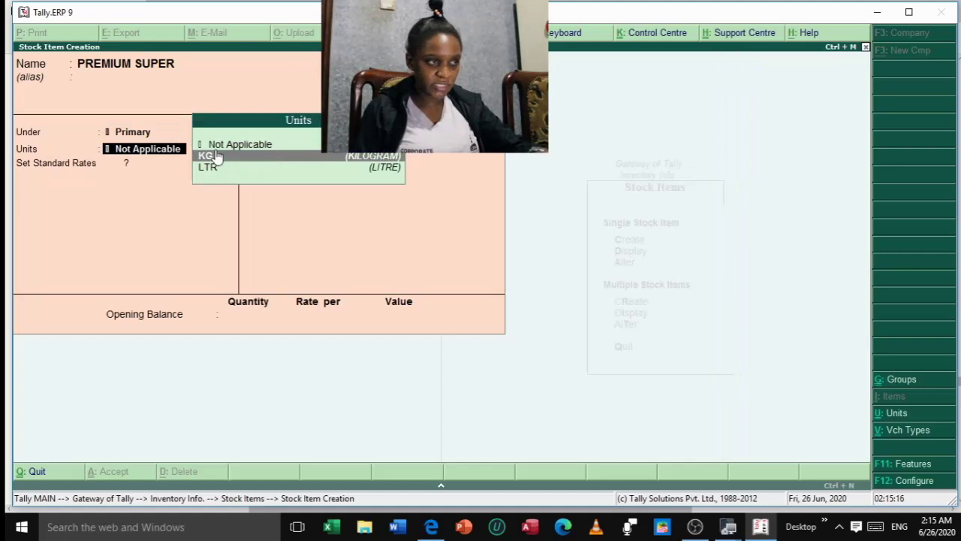
key("Return")
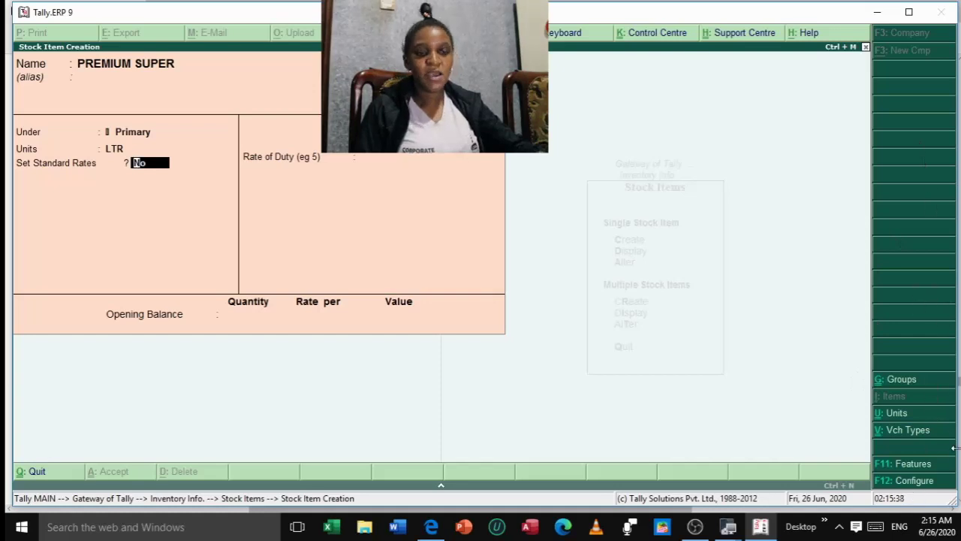
left_click(907, 485)
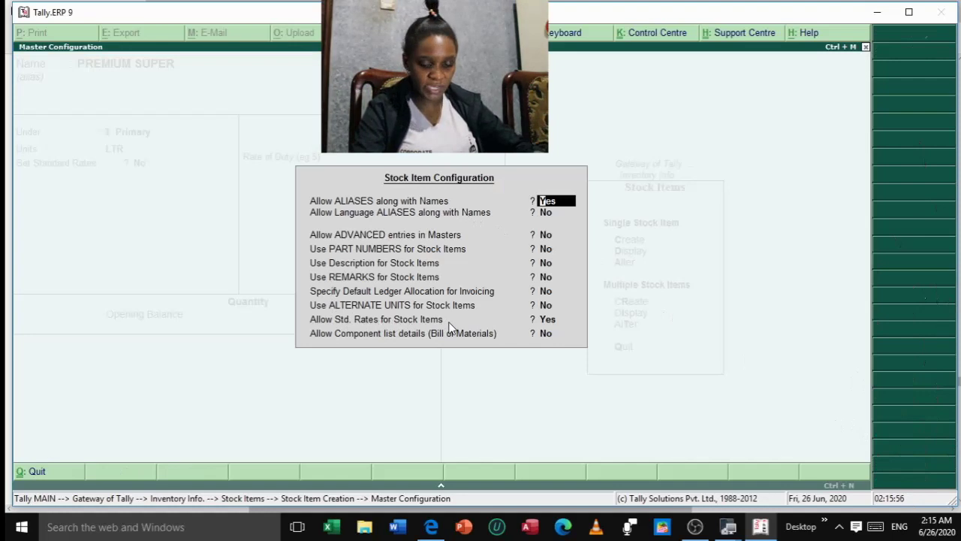
key("Return")
key("Return")
key("Return")
key("Return")
key("Return")
key("Return")
key("Return")
key("Return")
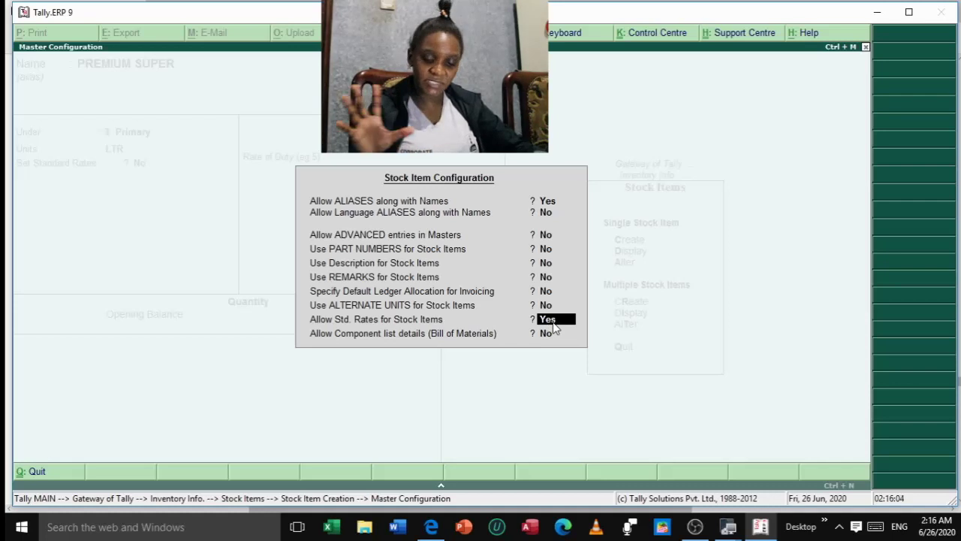
key("Return")
key("Return")
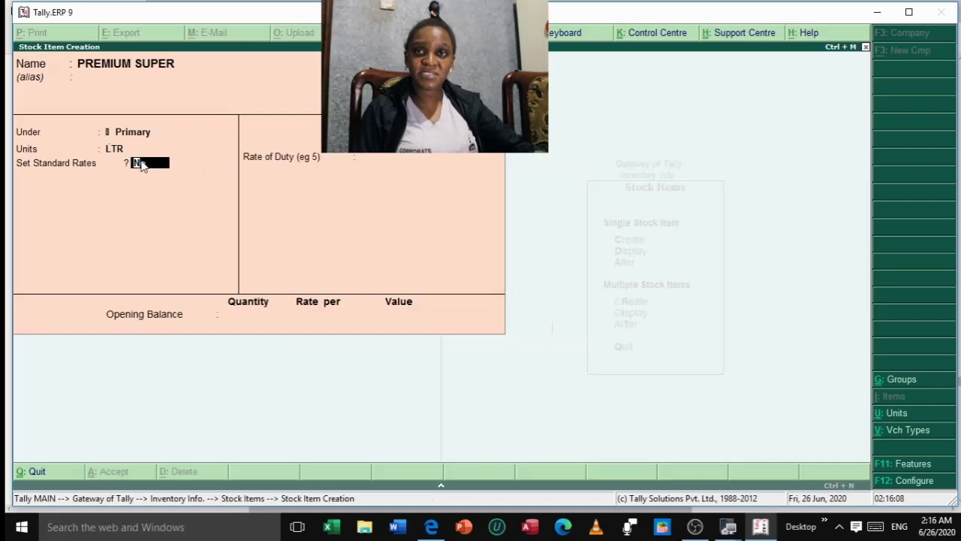
- Enable standard rates for PREMIUM SUPER from 1-Jan-2019 and return to the inventory PDF
type("y")
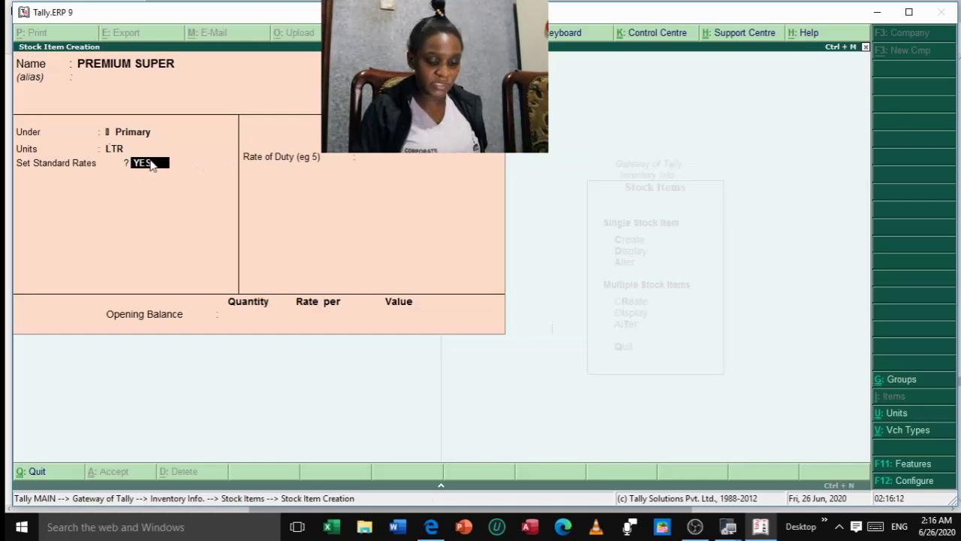
key("Return")
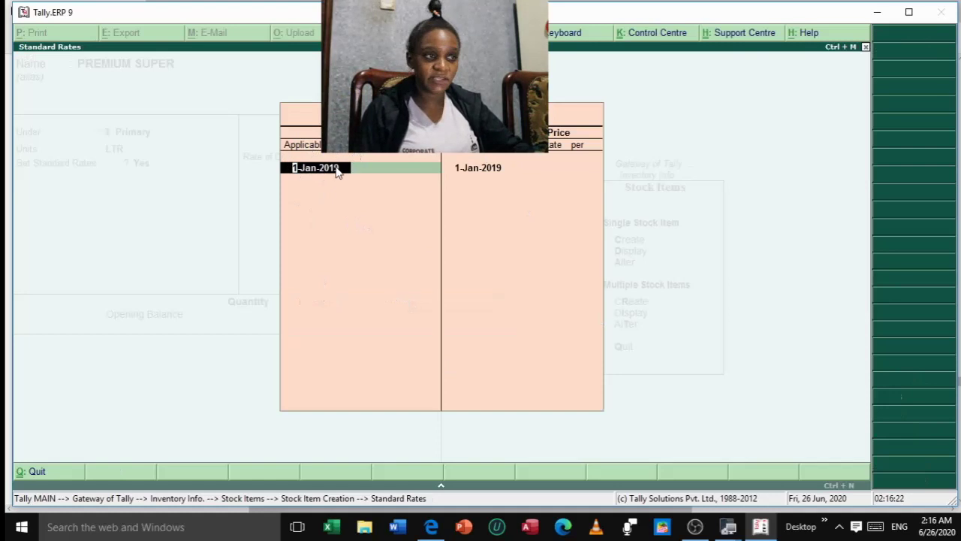
key("Return")
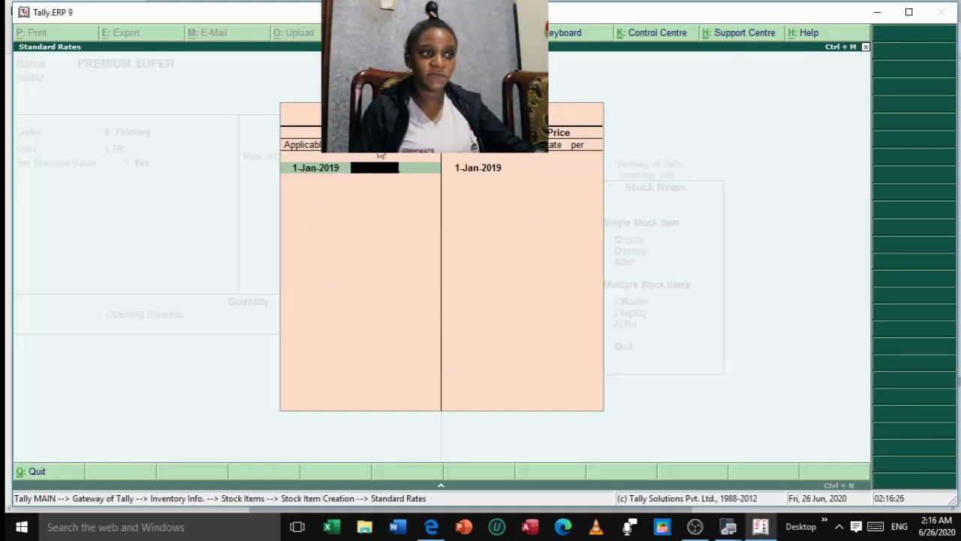
left_click(431, 526)
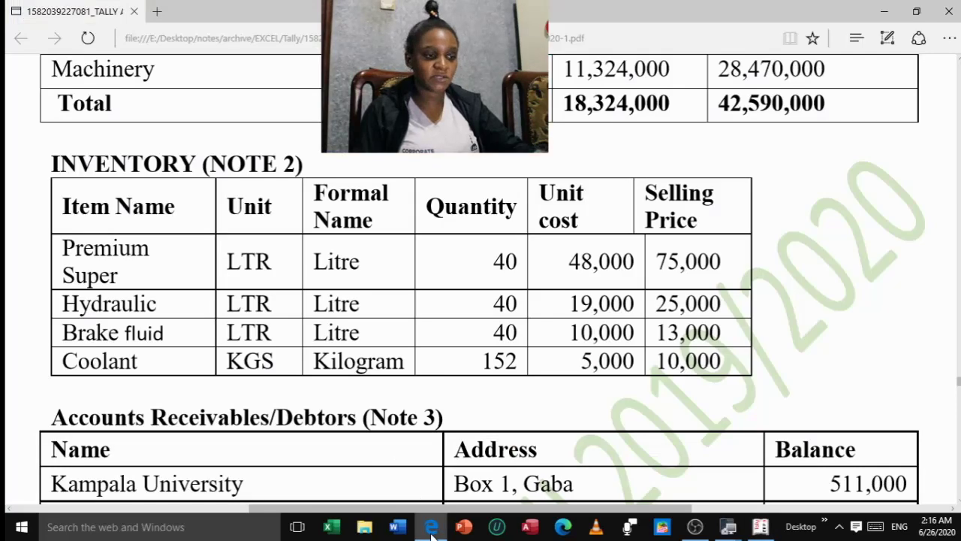
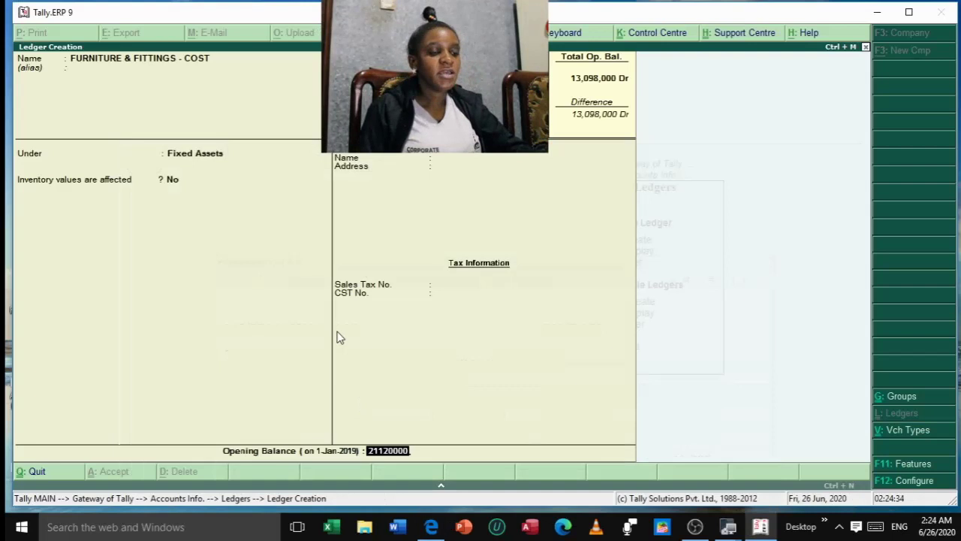
- Confirm the 21,120,000 Dr opening balance and save the FURNITURE & FITTINGS - COST ledger
key("Return")
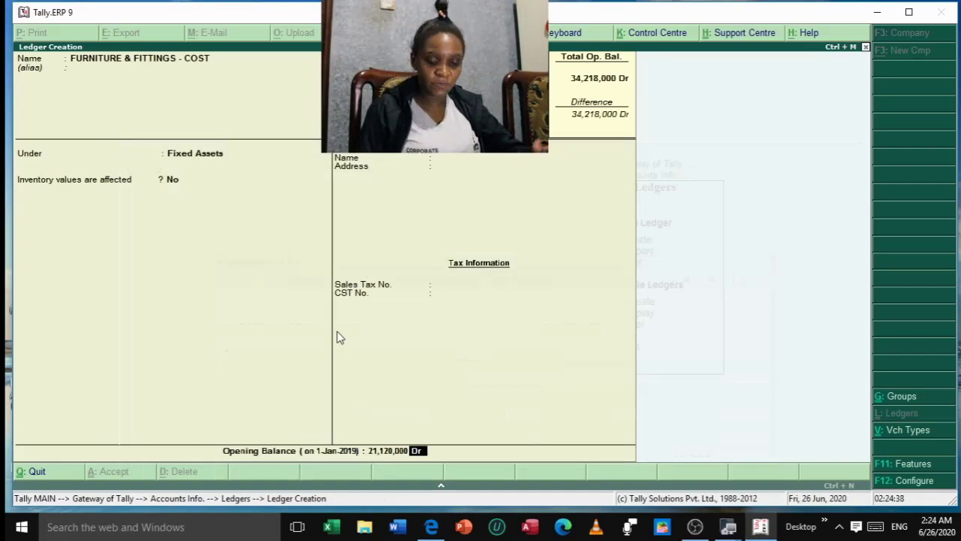
key("Return")
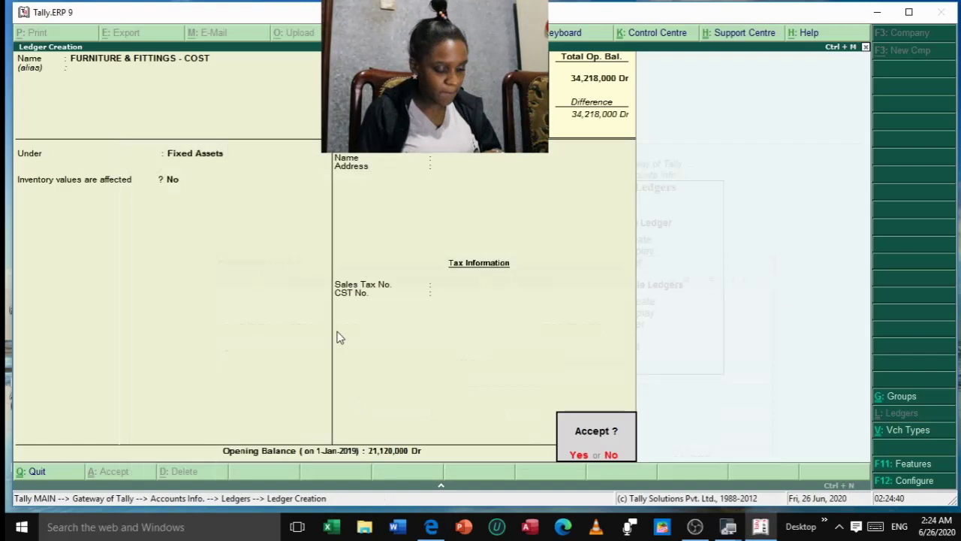
key("Return")
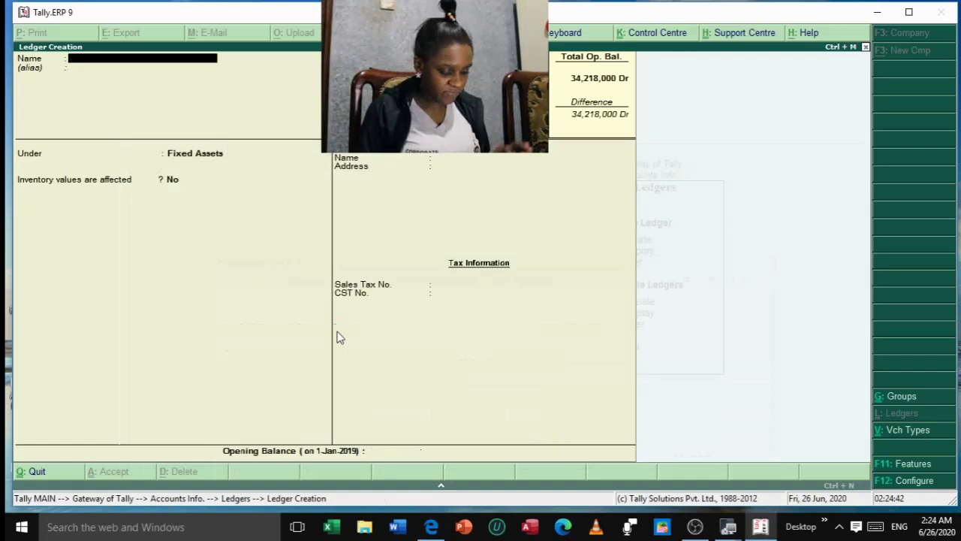
- Name the new ledger FURNITURE & FITTINGS - ACC DEPN and keep it under Fixed Assets
type("FURNITU")
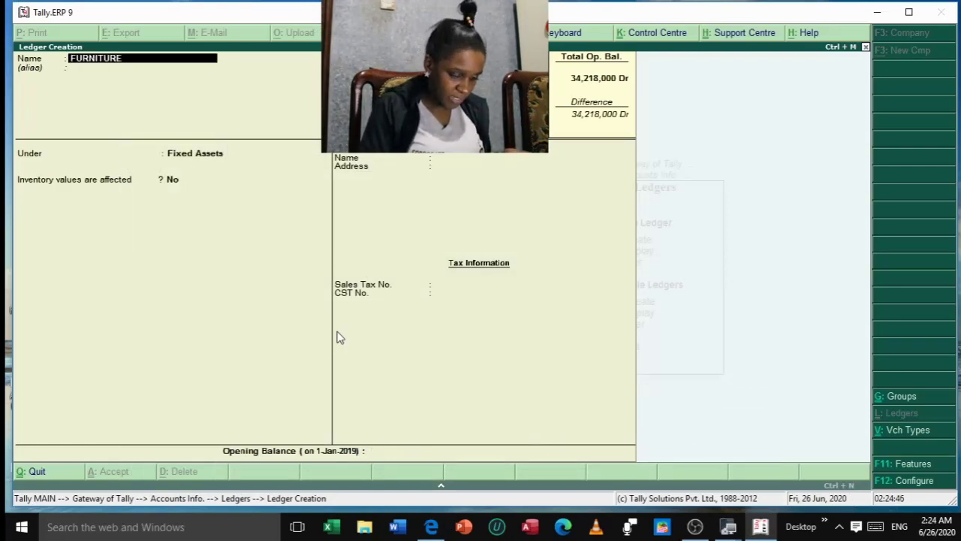
type("RE &")
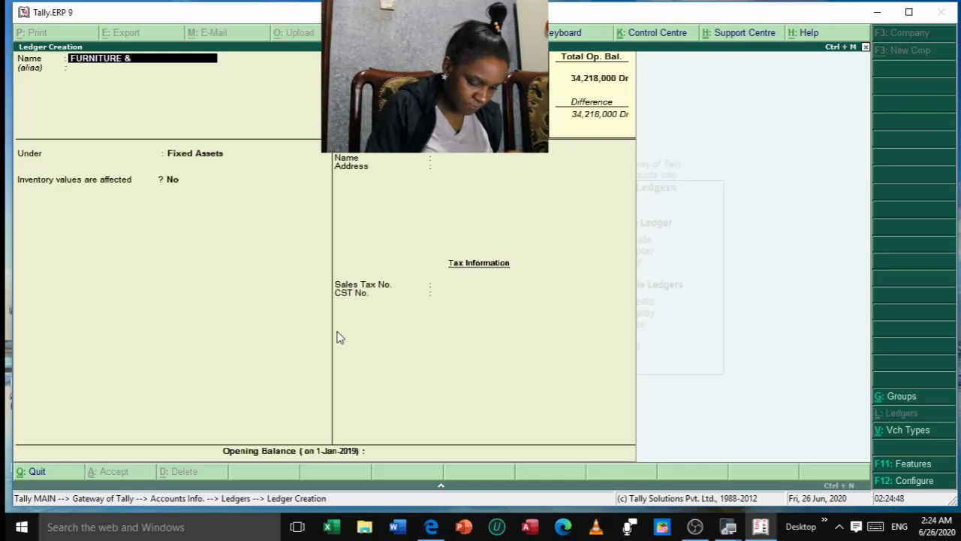
type(" FITTI")
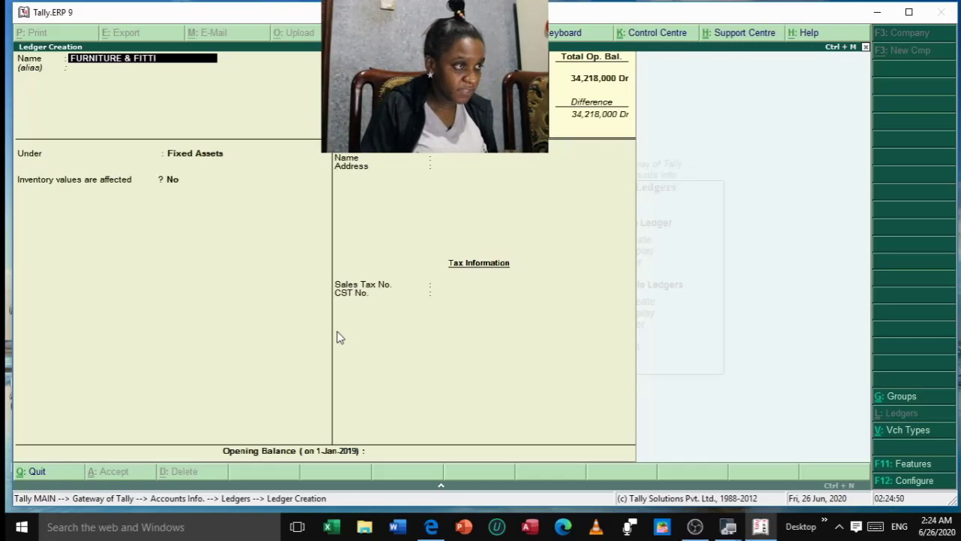
type("NGS")
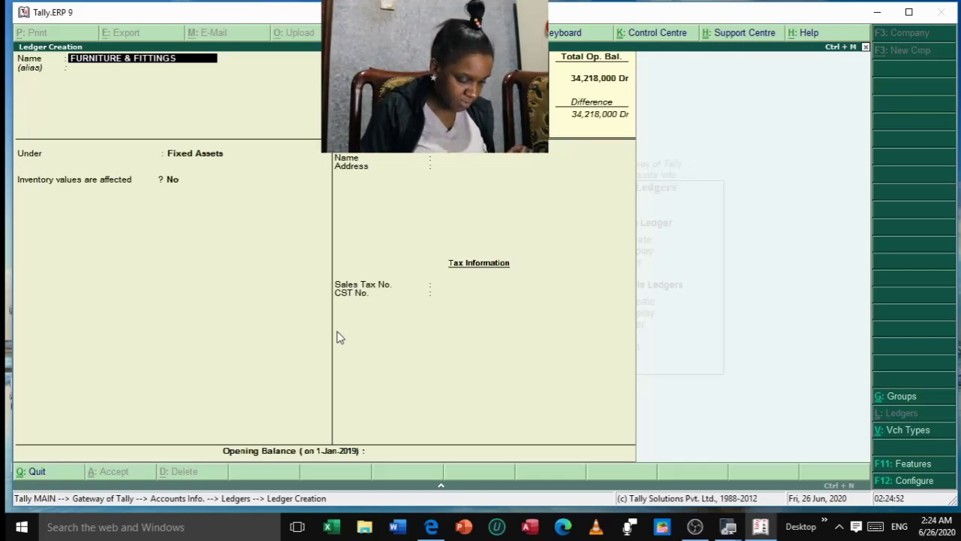
type(" - A")
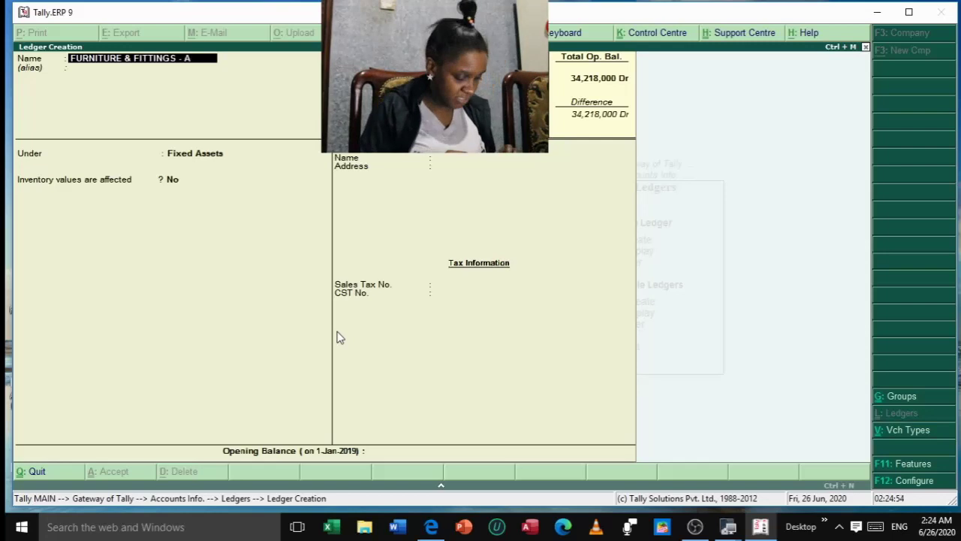
type("CC DEPN")
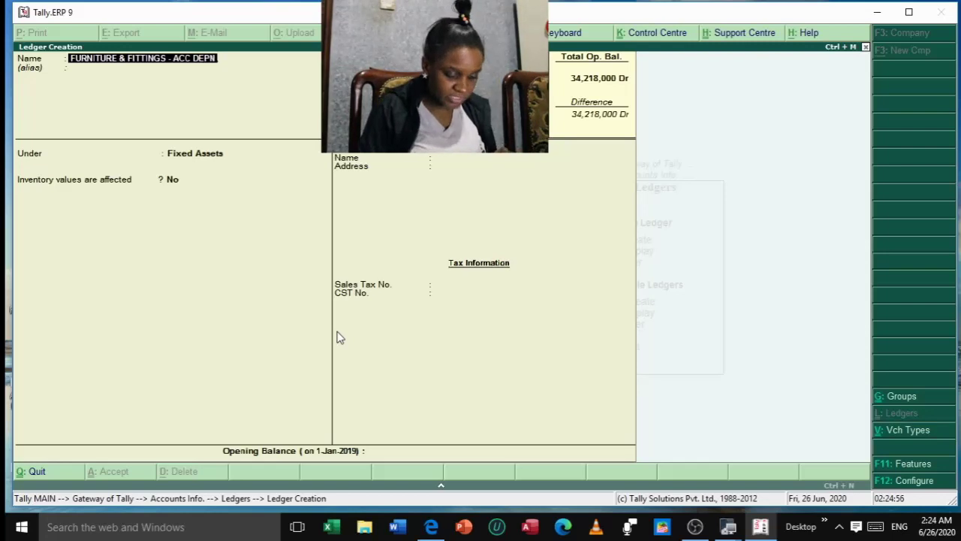
type(".")
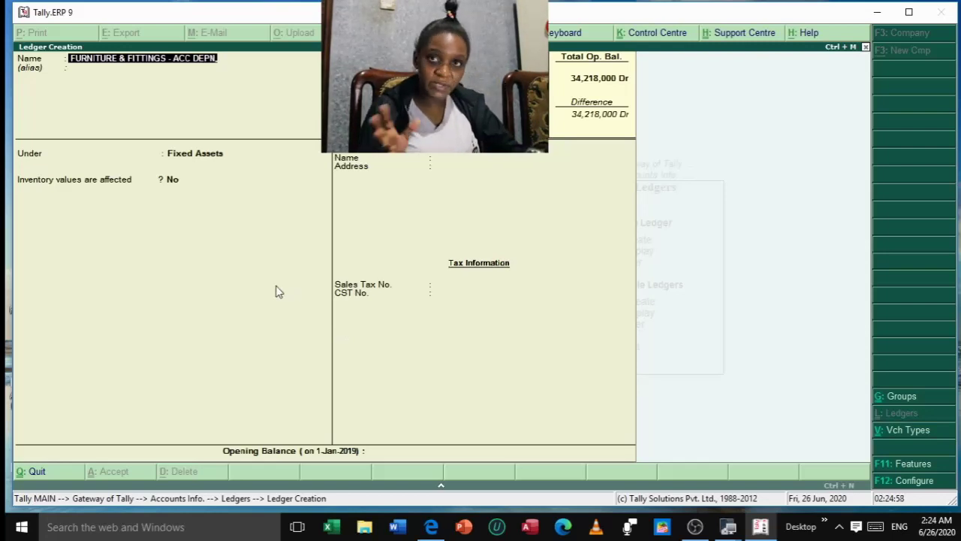
key("Return")
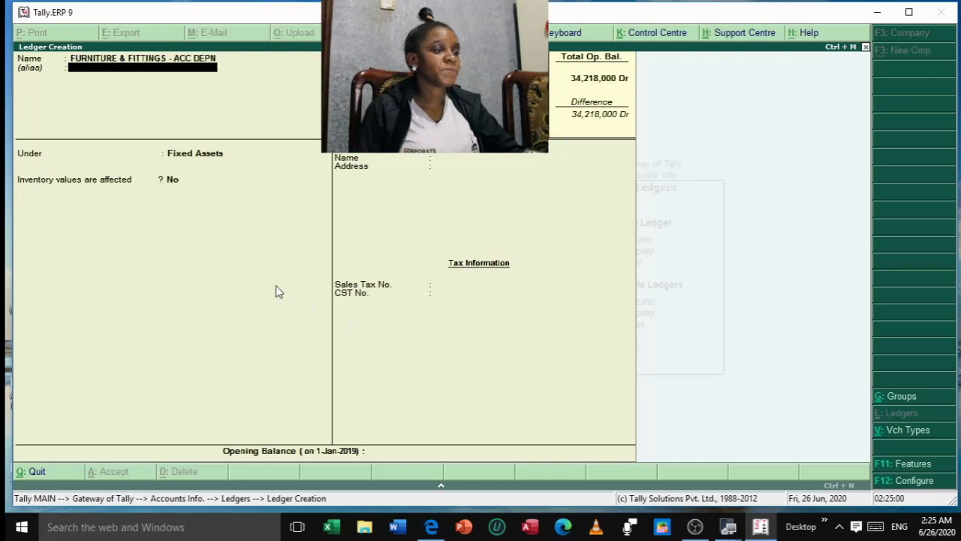
key("Return")
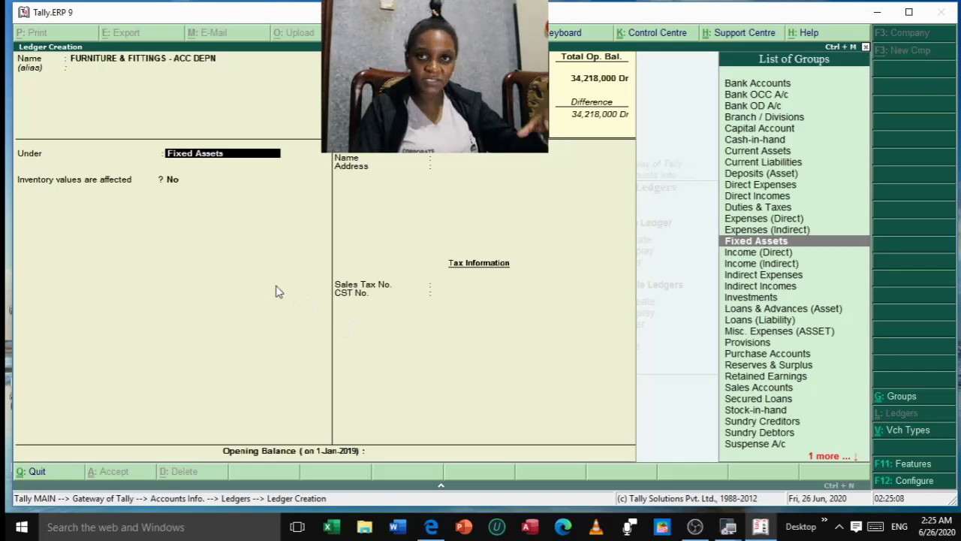
key("Return")
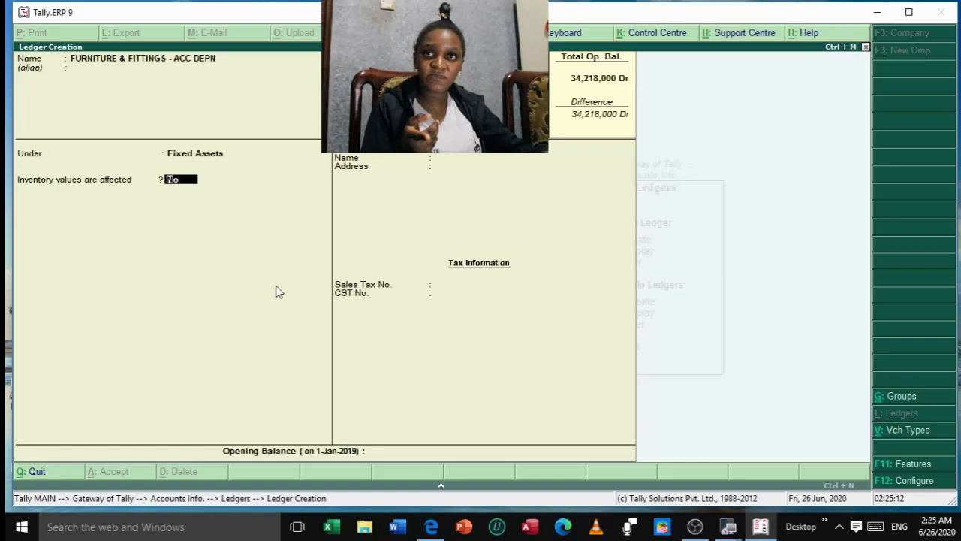
key("Return")
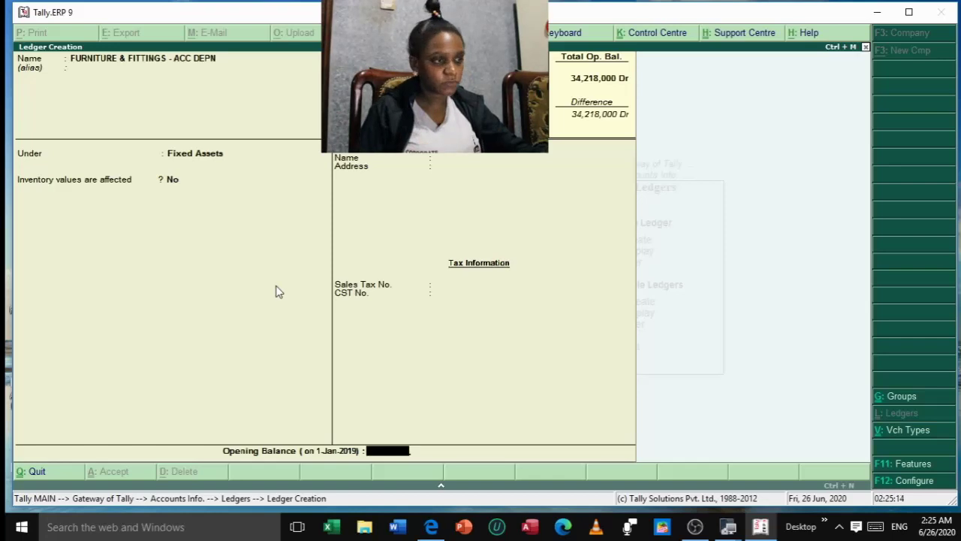
- Check the PDF, enter a 7,000,000 Cr opening balance and save the ledger
left_click(431, 528)
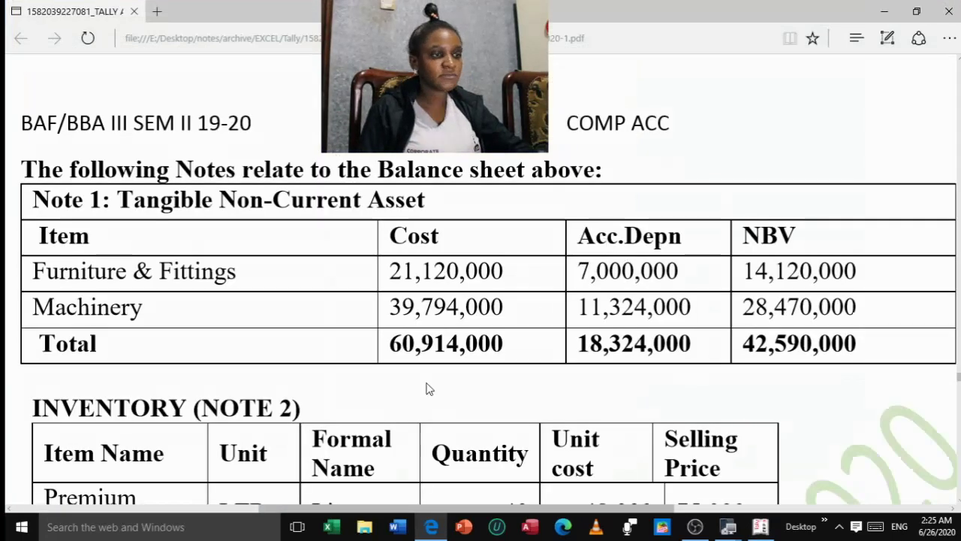
left_click(431, 526)
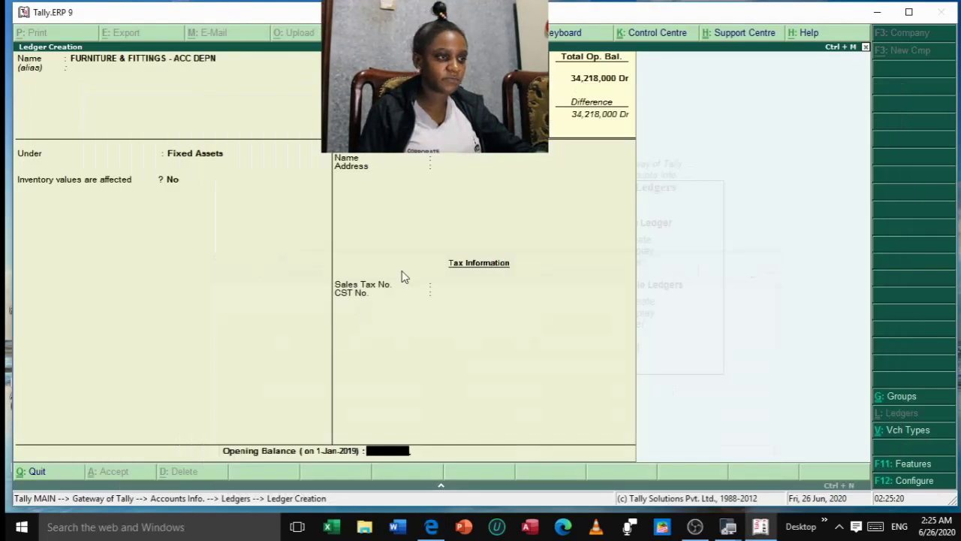
type("000")
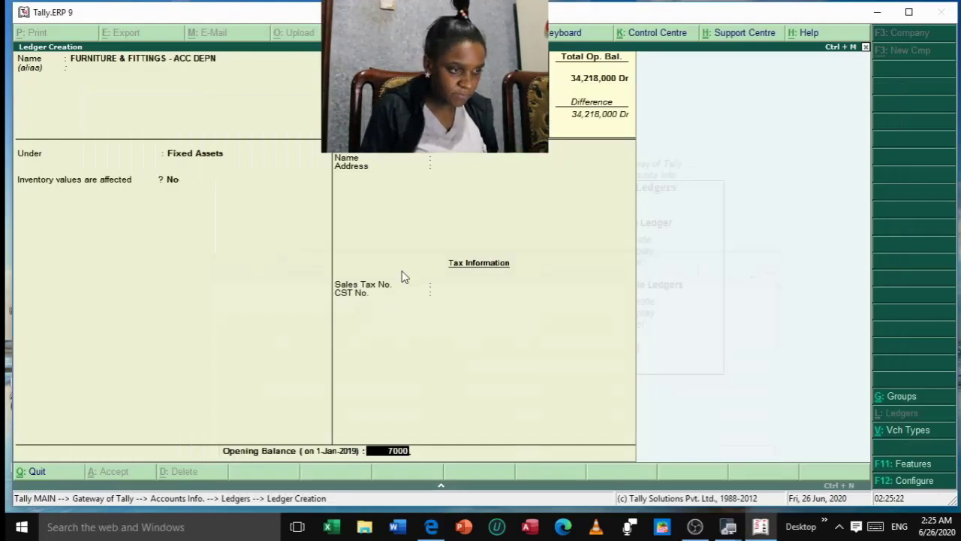
type(",00")
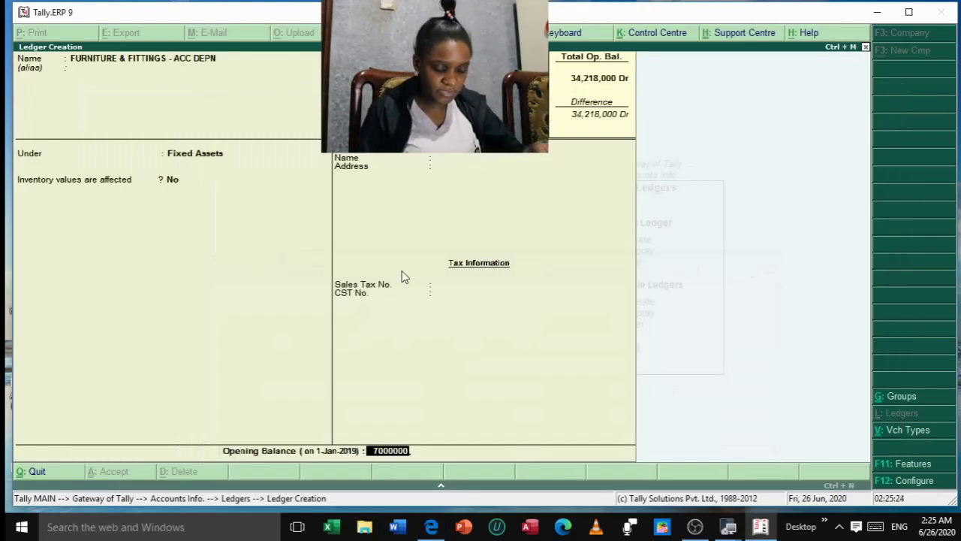
key("Return")
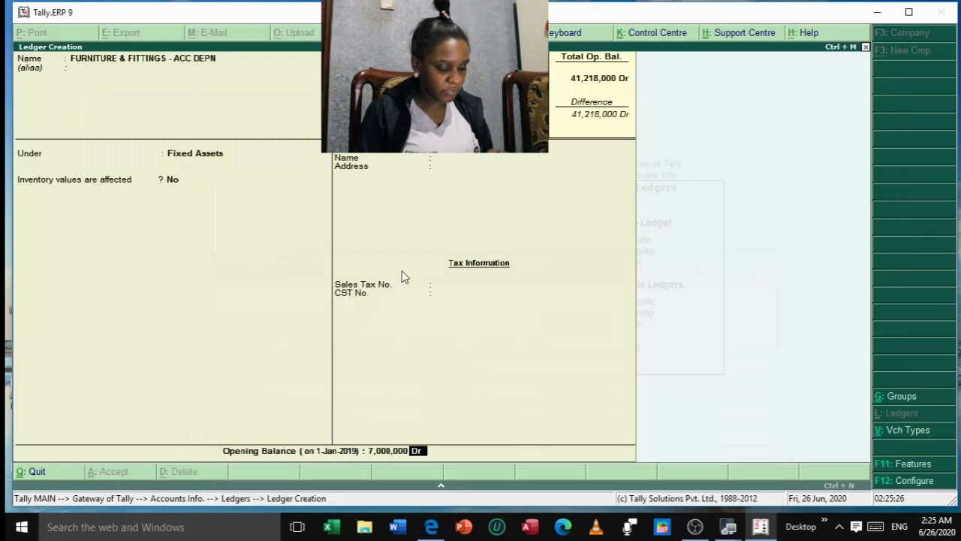
type("cr")
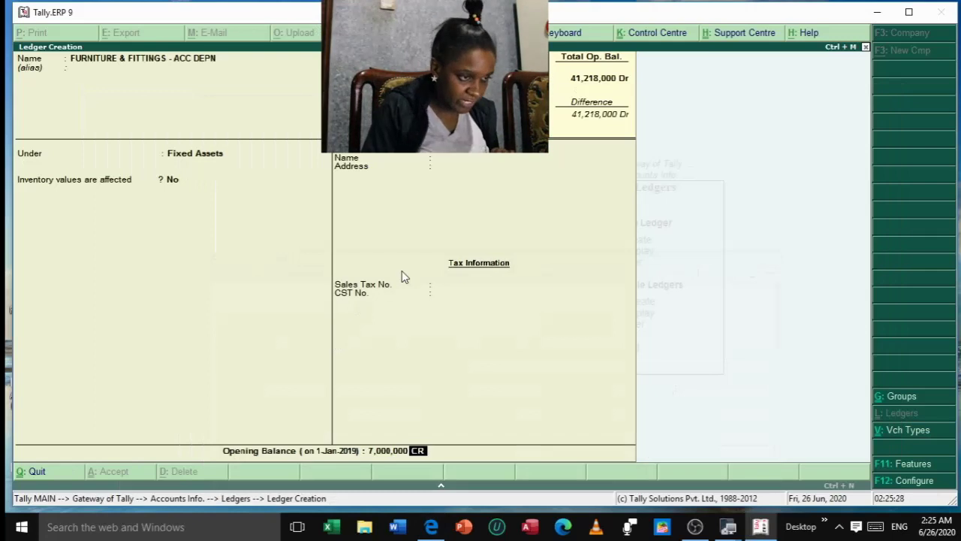
key("Return")
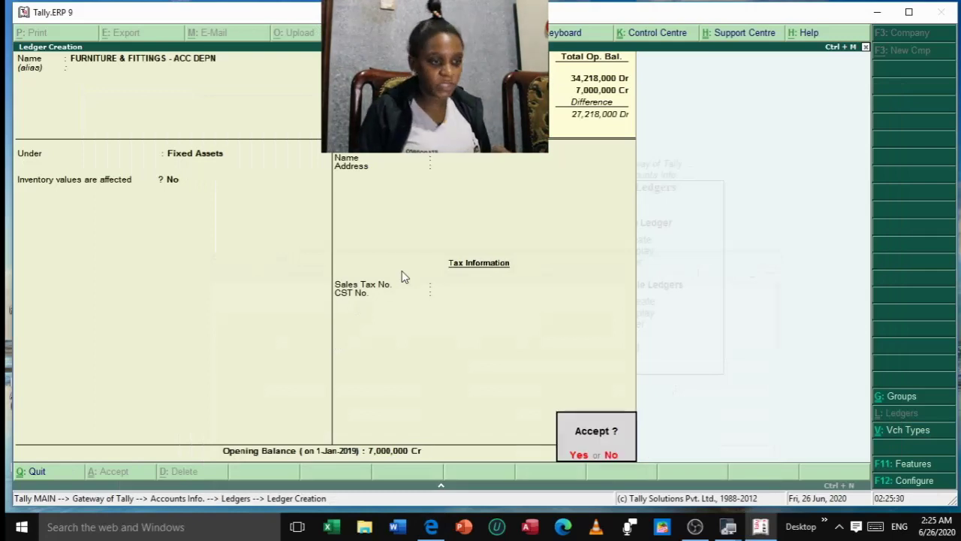
key("Return")
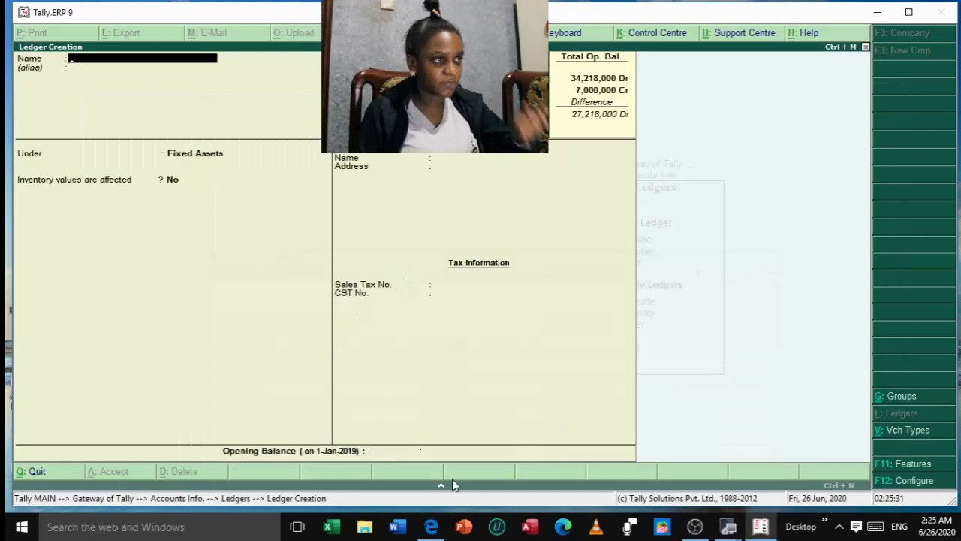
- Create a ledger named MACHINERY- COST placed under Fixed Assets
left_click(429, 526)
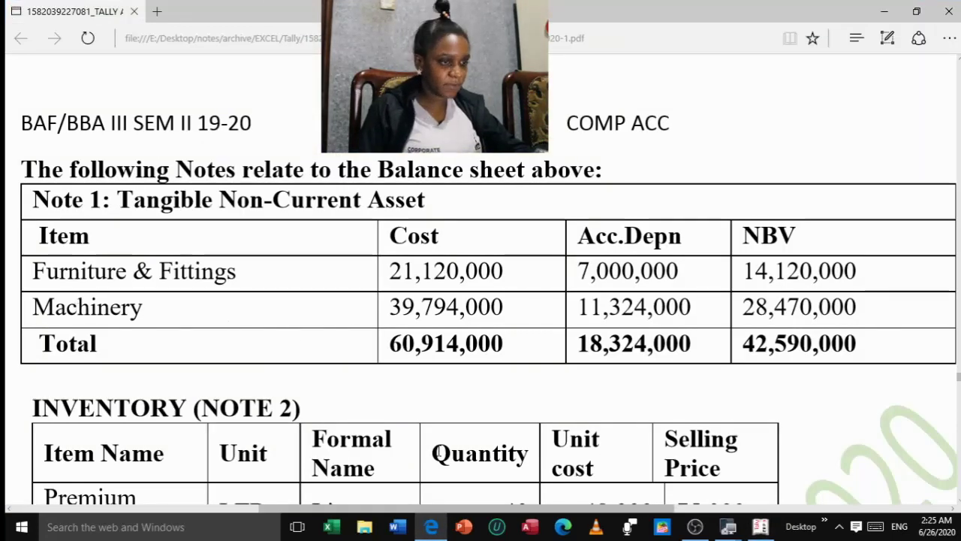
left_click(431, 524)
type("MA")
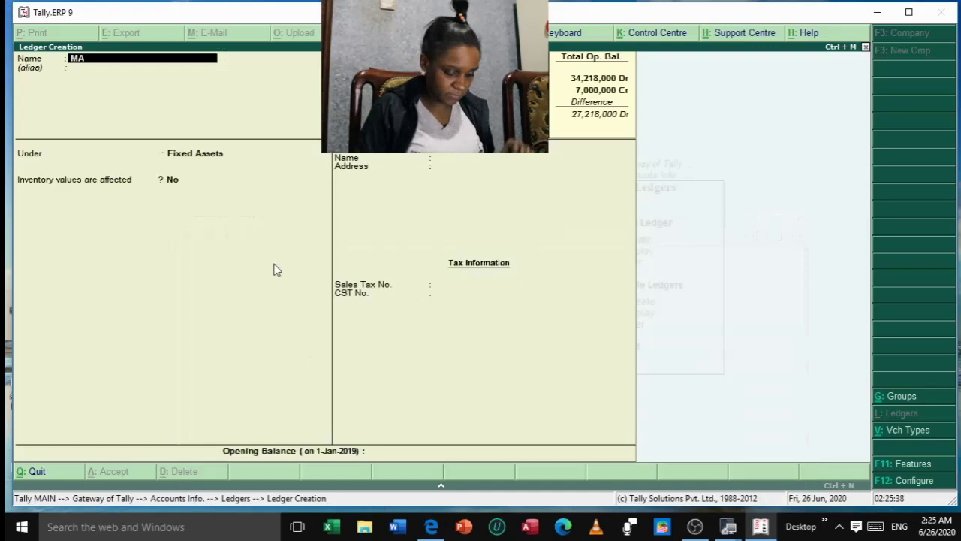
type("CHINERY")
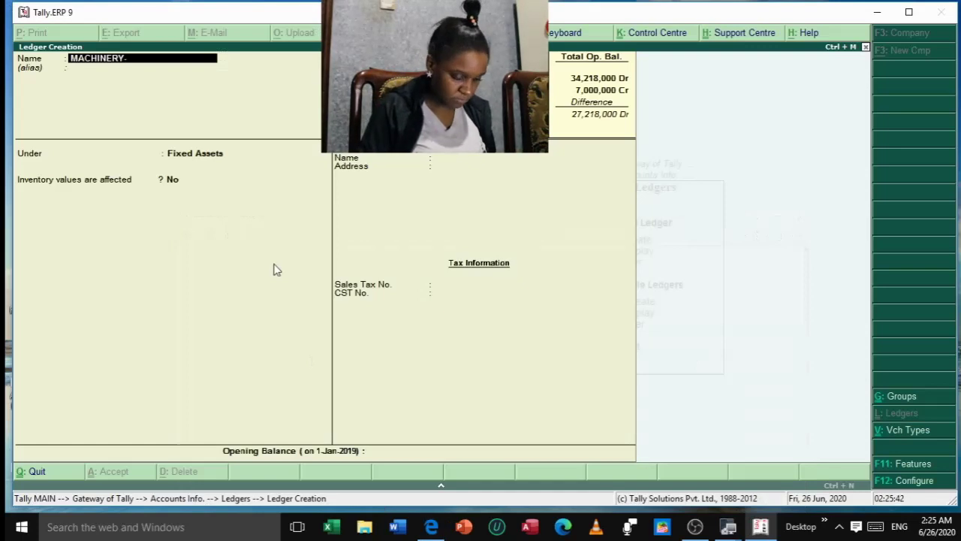
type("- COST")
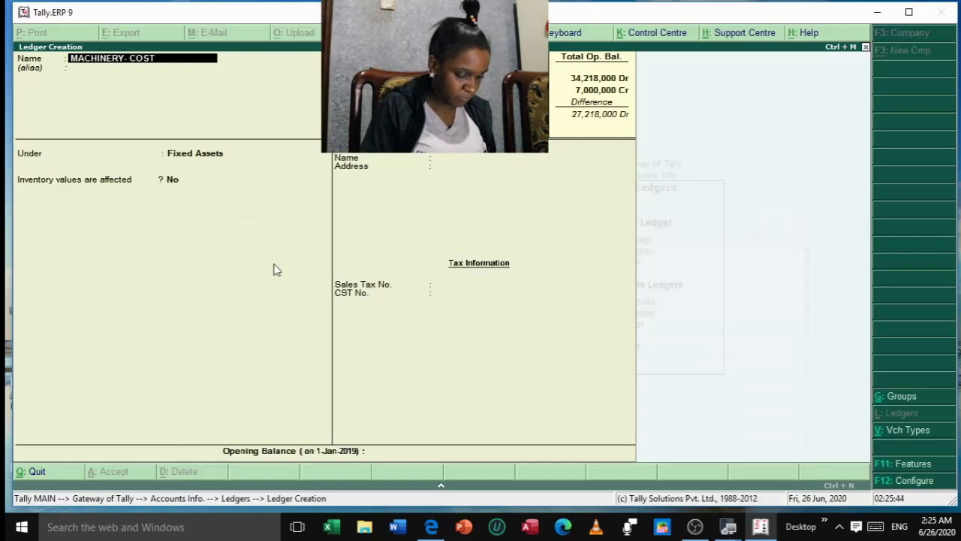
key("Return")
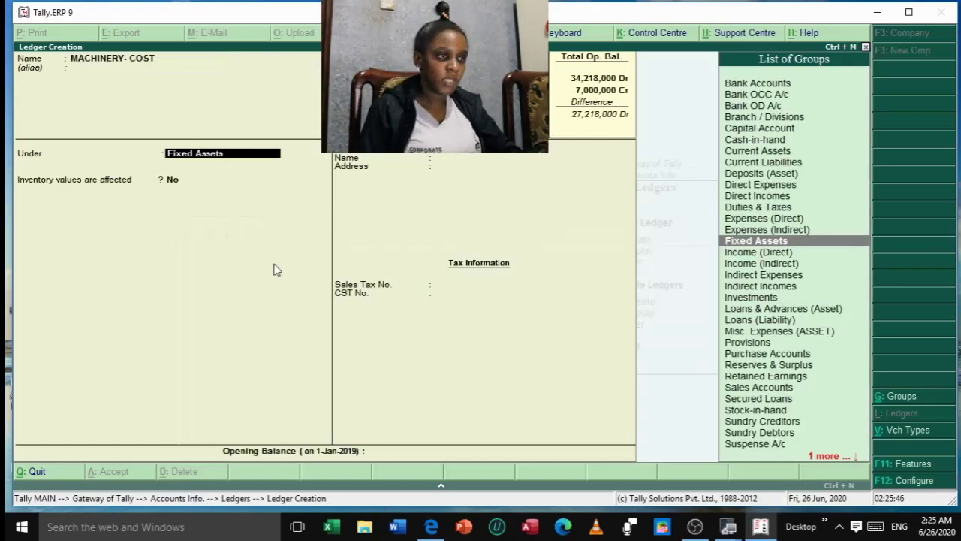
key("Return")
key("Return")
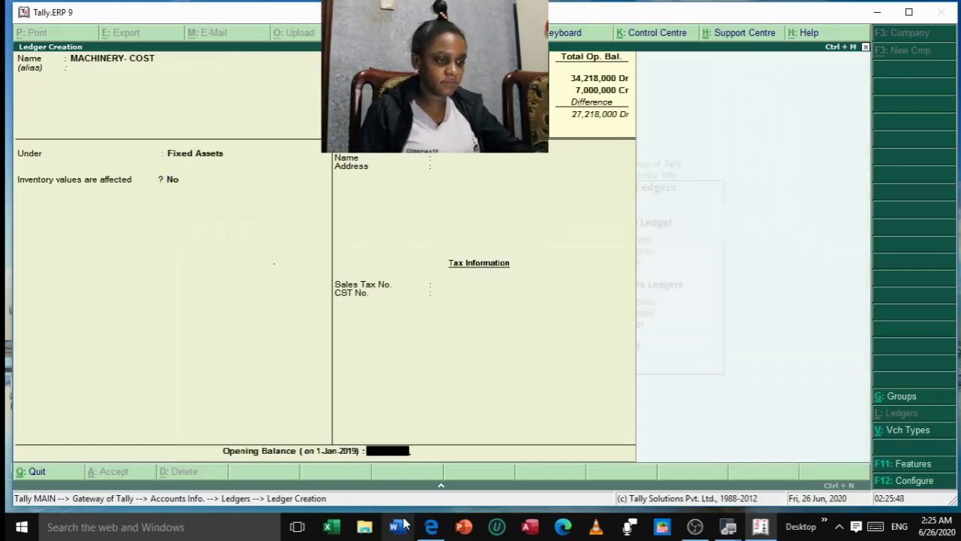
- Look up the PDF figure and enter a 39,794,000 Dr opening balance
left_click(433, 528)
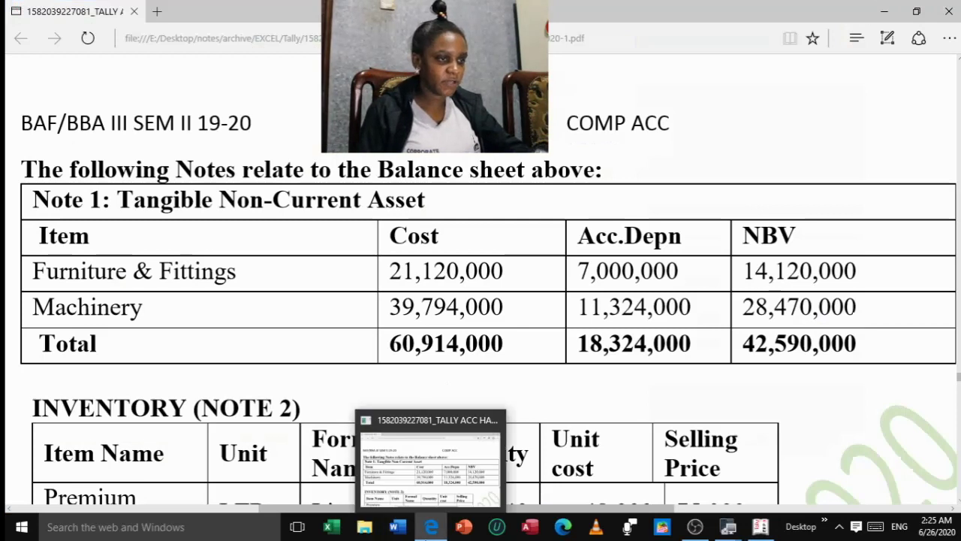
left_click(431, 527)
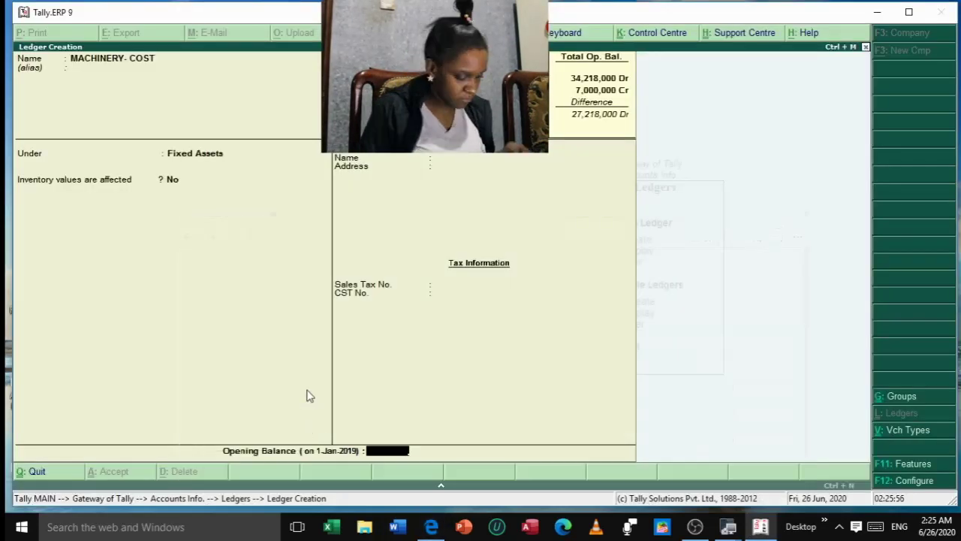
type("397")
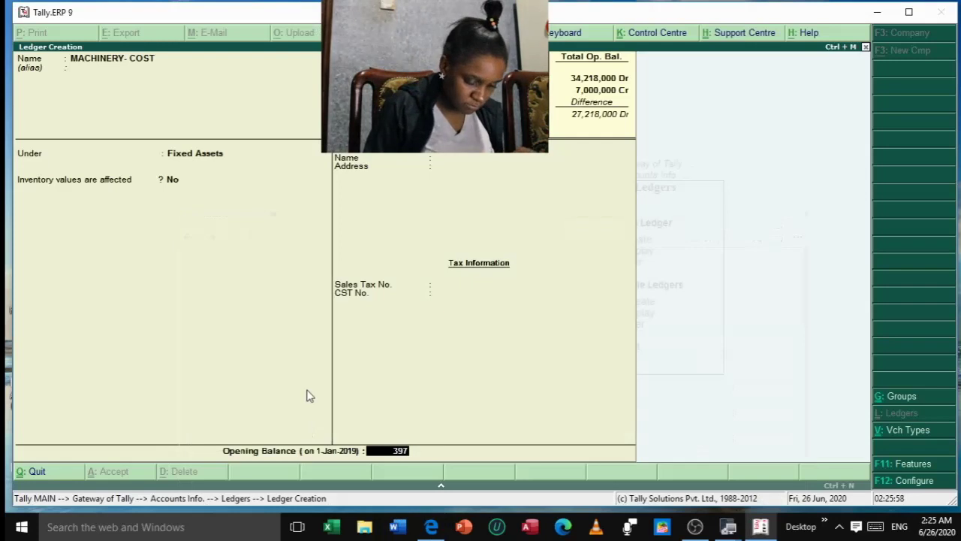
type("94000")
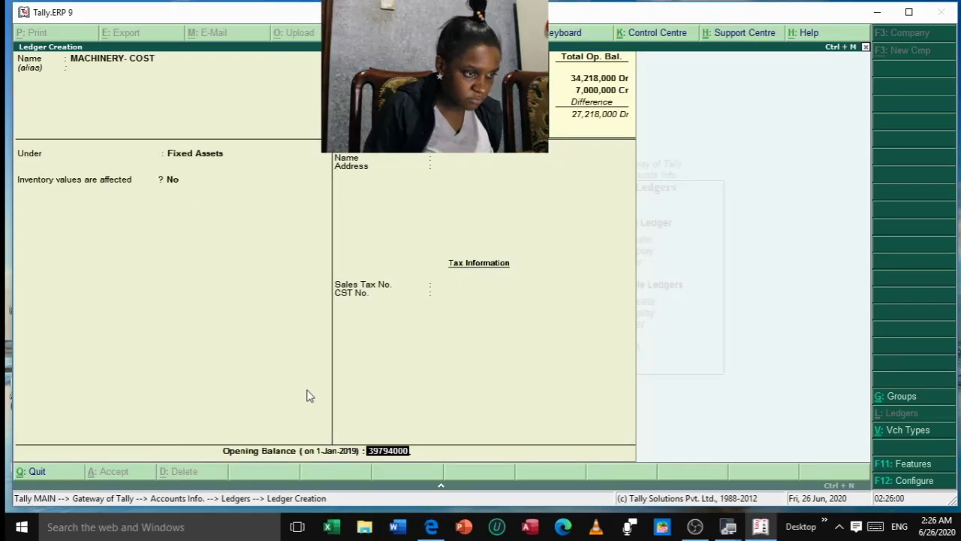
key("Return")
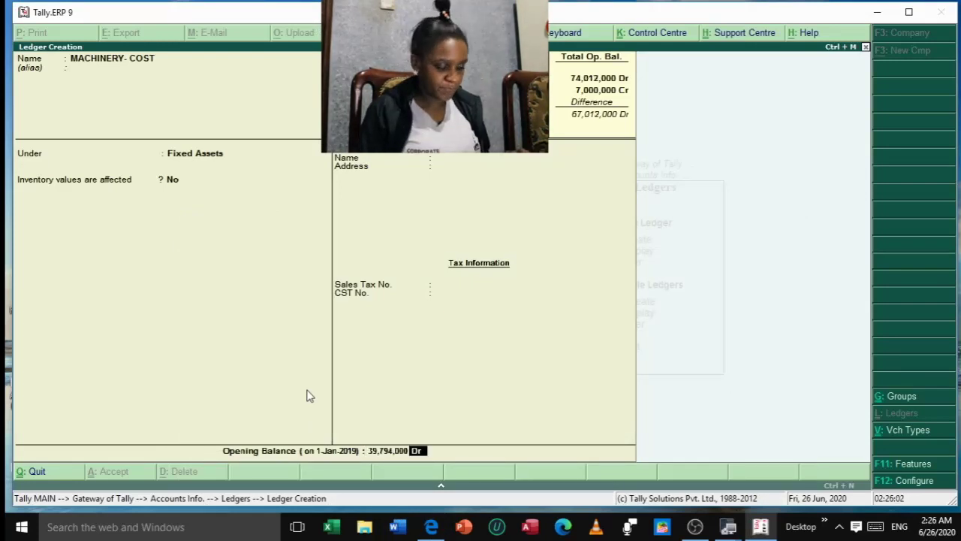
key("Return")
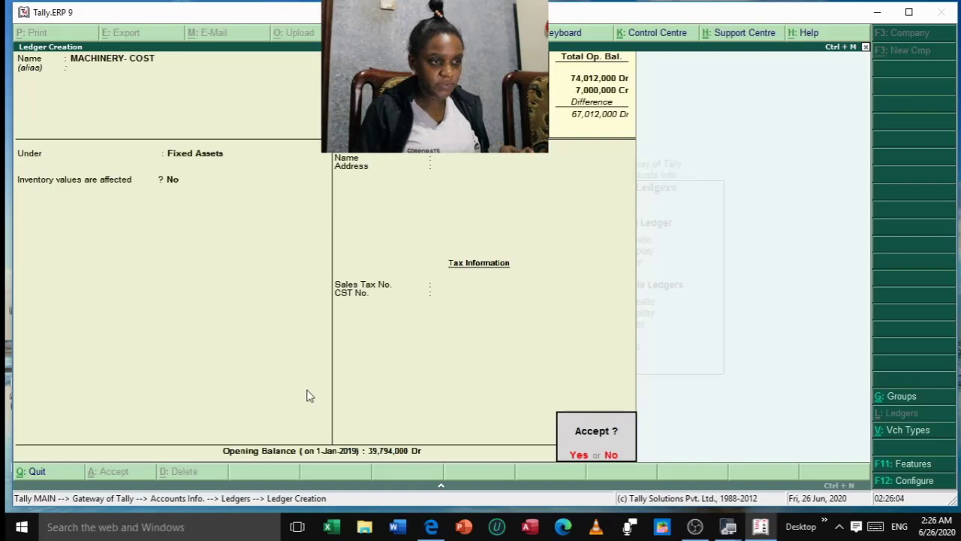
- Accept the machinery cost ledger and start MACHINERY - ACC DEPN under Fixed Assets
type("y")
type("M")
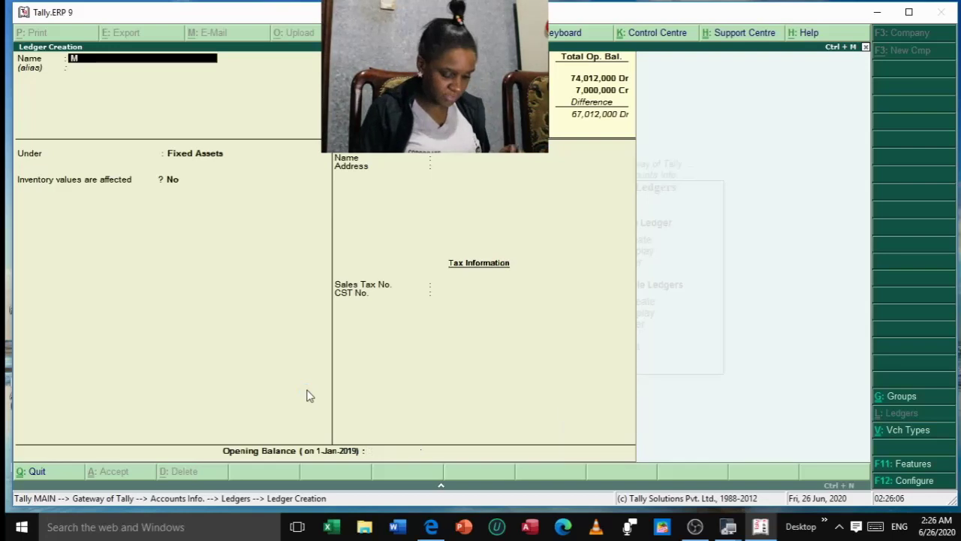
type("A")
type("CHI")
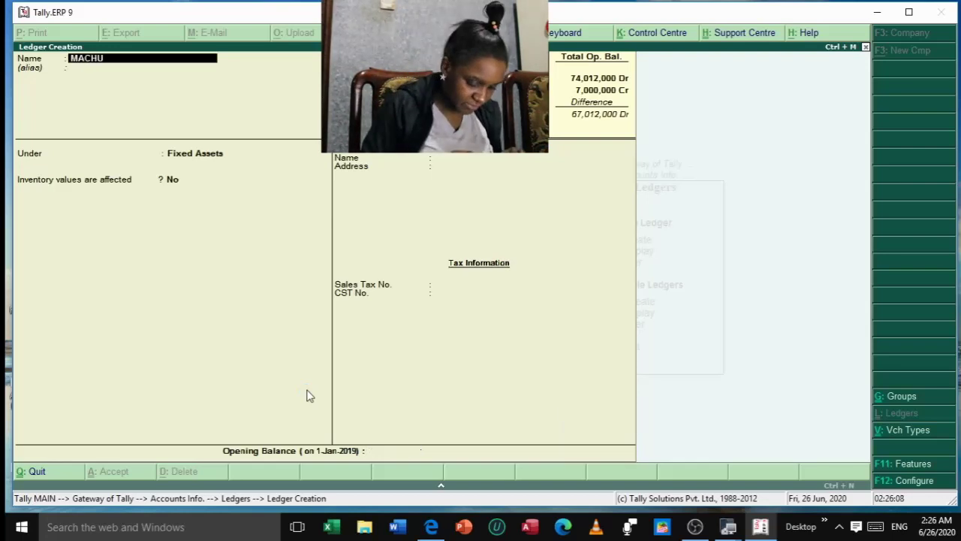
type("NERY")
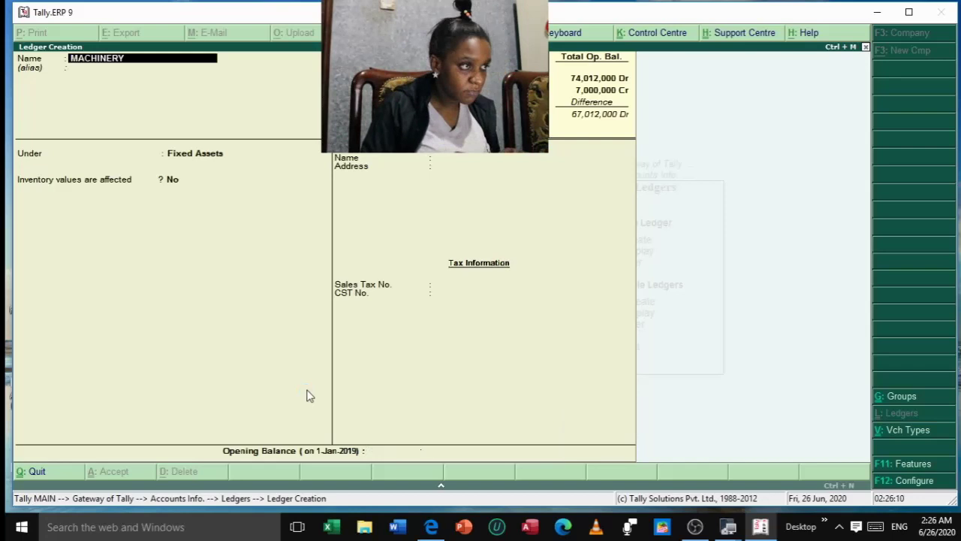
type(" -N ACC")
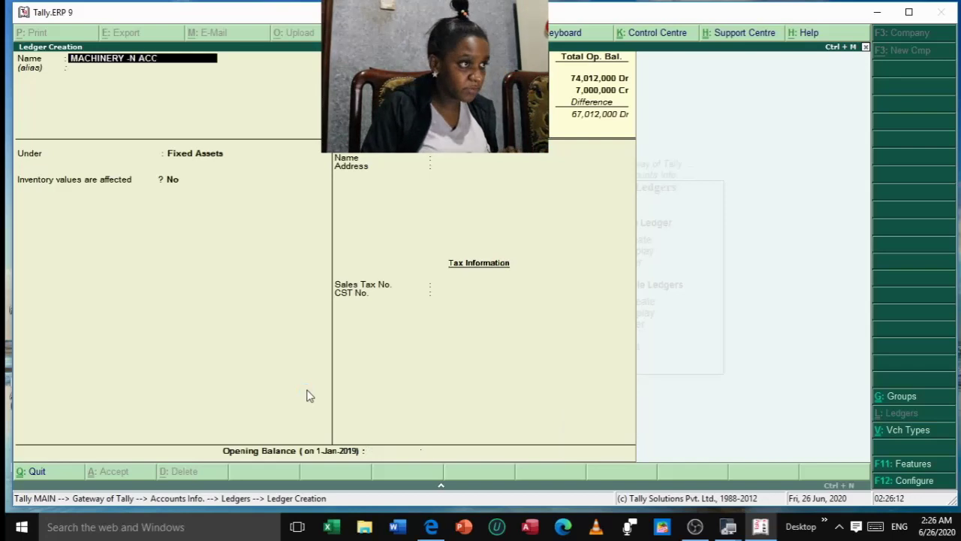
key("BackSpace")
key("BackSpace")
key("BackSpace")
key("BackSpace")
key("BackSpace")
type("ACC DEPN")
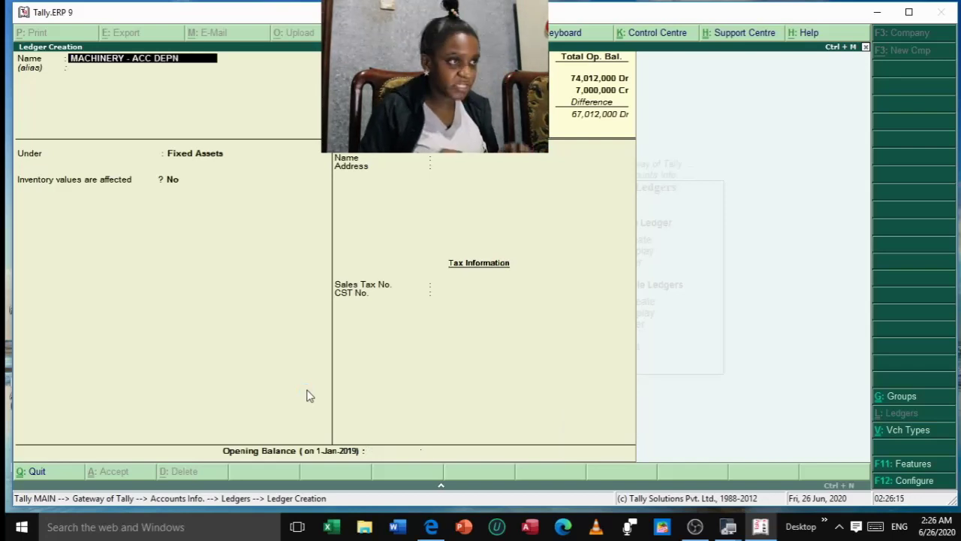
key("Return")
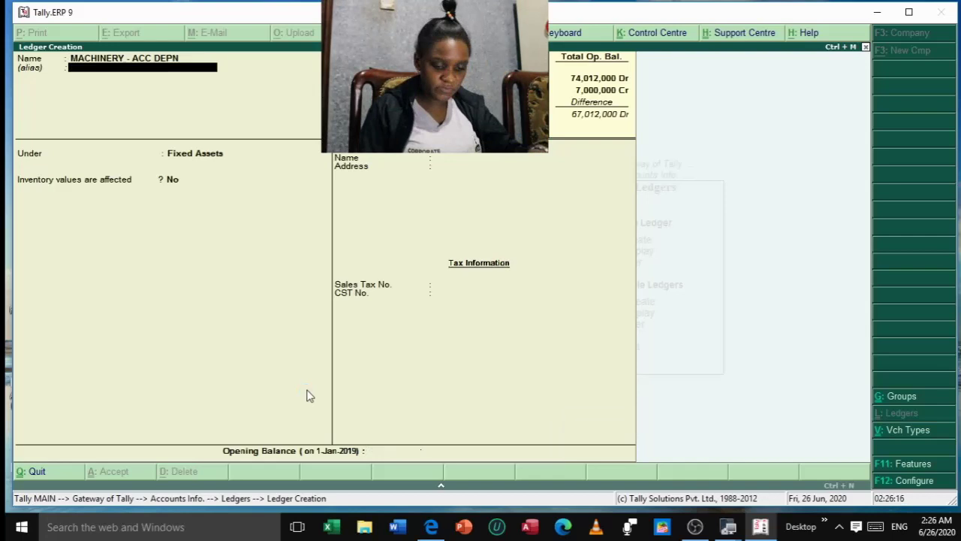
key("Return")
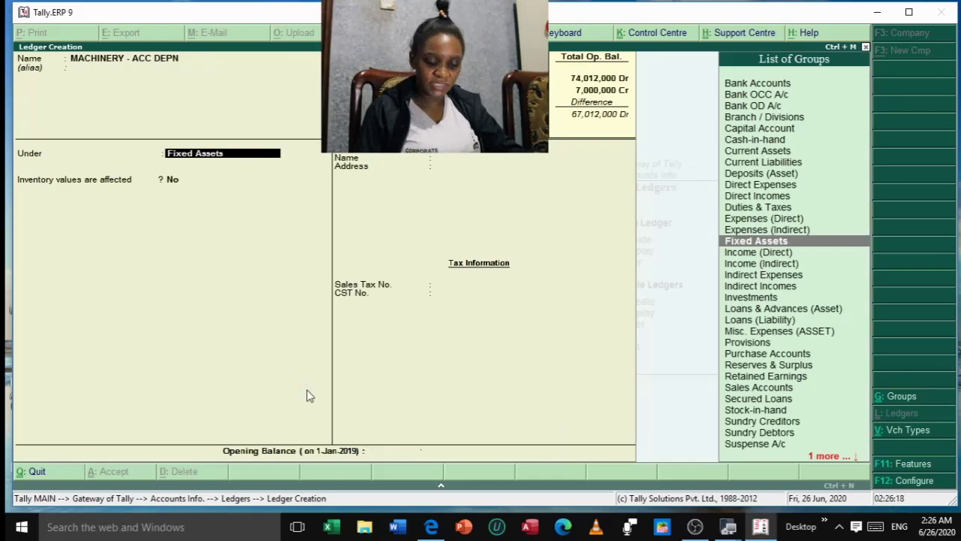
key("Return")
key("Return")
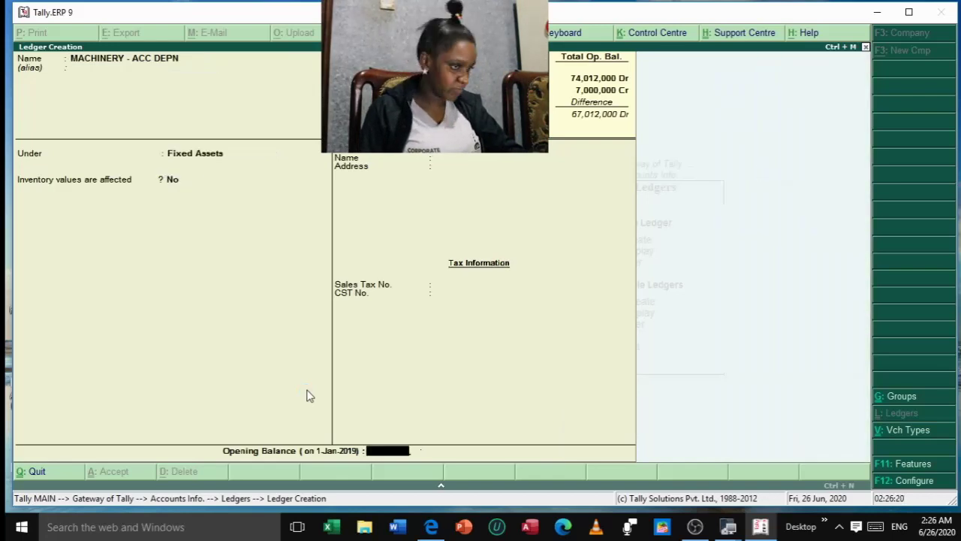
- Enter an 11,324,000 Cr opening balance from the PDF and save the ledger
left_click(431, 527)
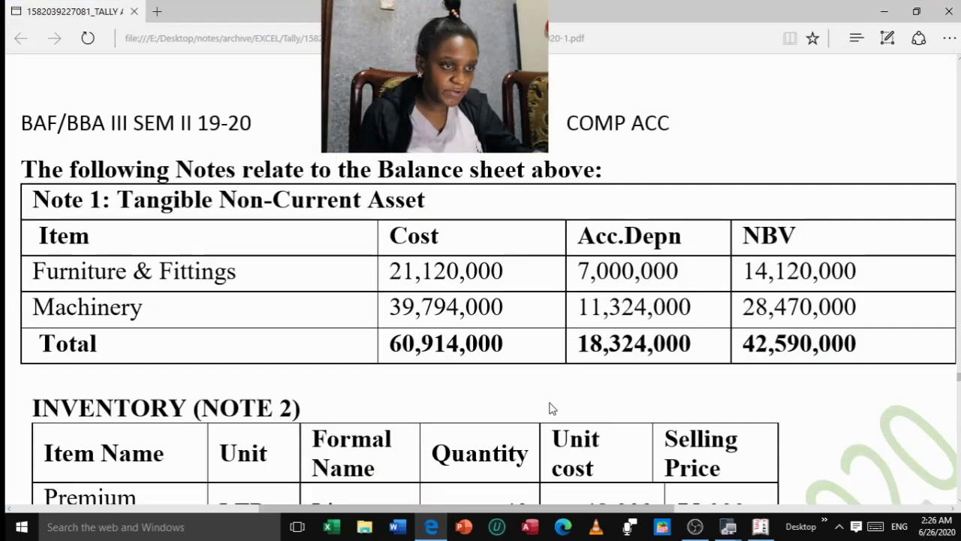
left_click(431, 527)
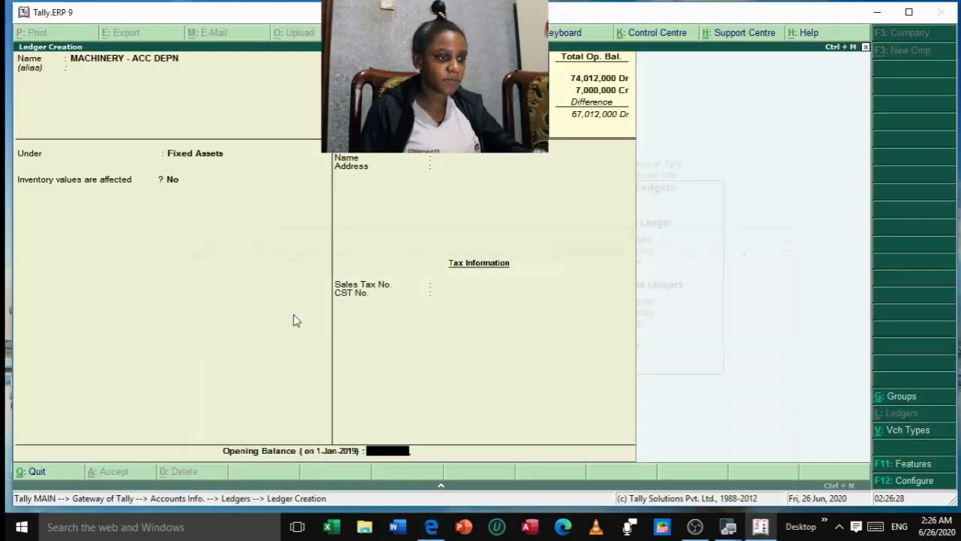
type("11324")
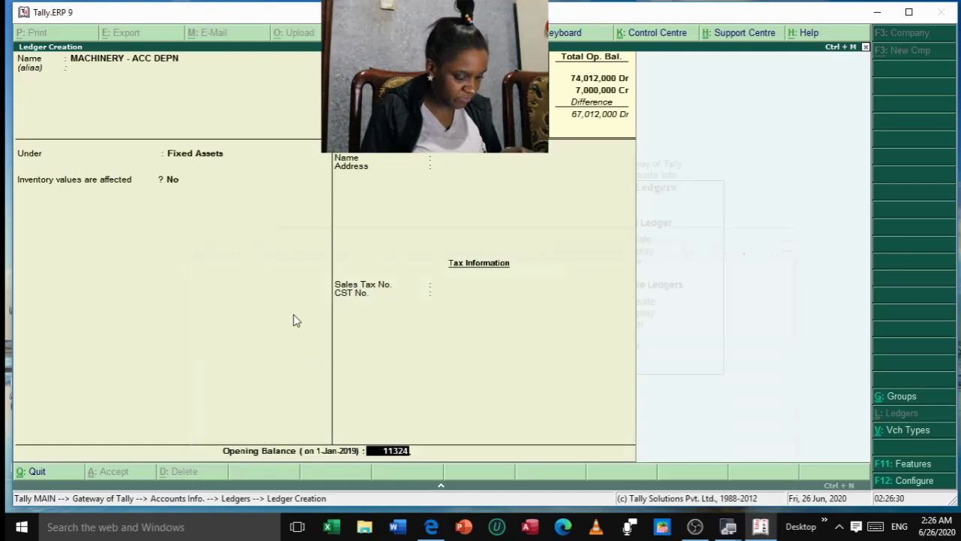
type("000")
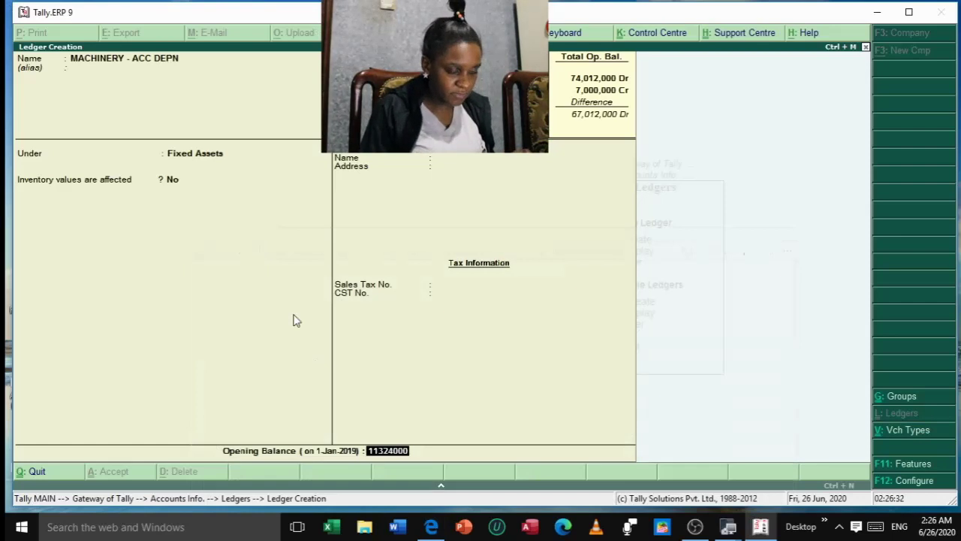
key("Return")
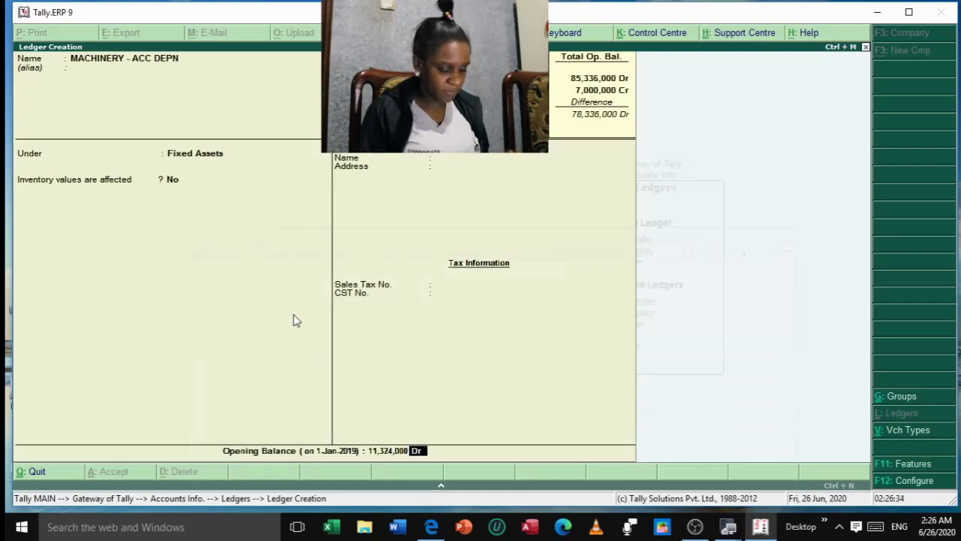
type("cr")
key("Return")
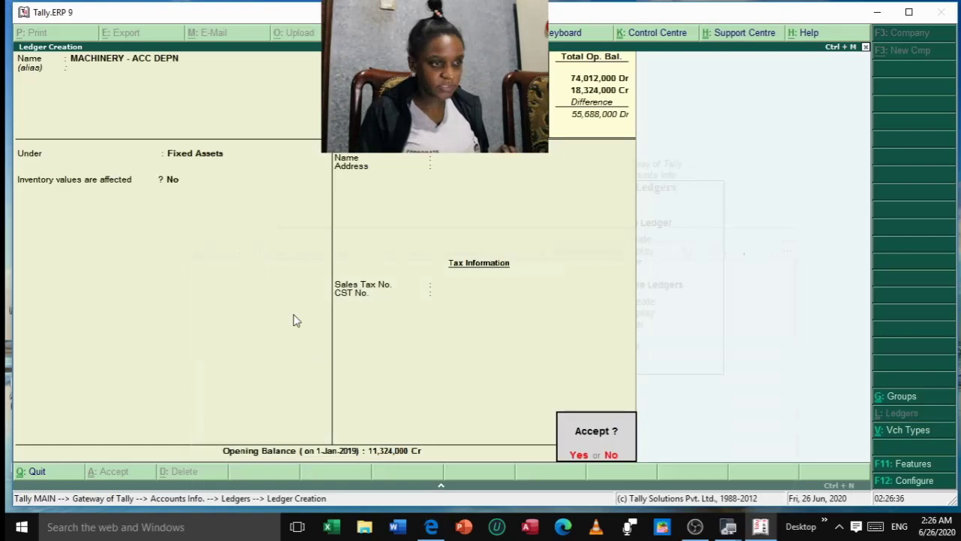
key("Return")
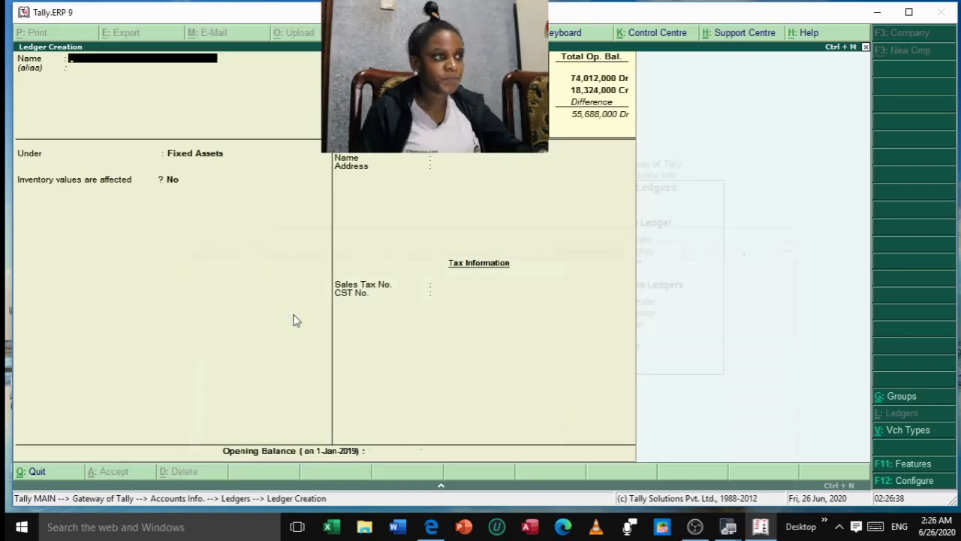
- Scroll the balance sheet PDF to the Goodwill 360,000 and Trade Marks 2,440,000 rows
left_click(431, 530)
scroll(338, 190, "up", 10)
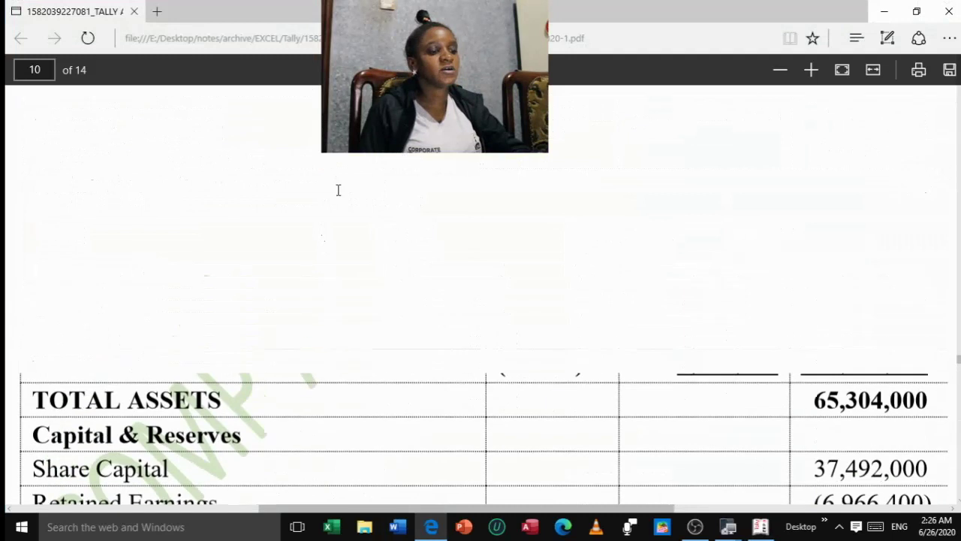
scroll(338, 190, "up", 3)
scroll(338, 190, "down", 4)
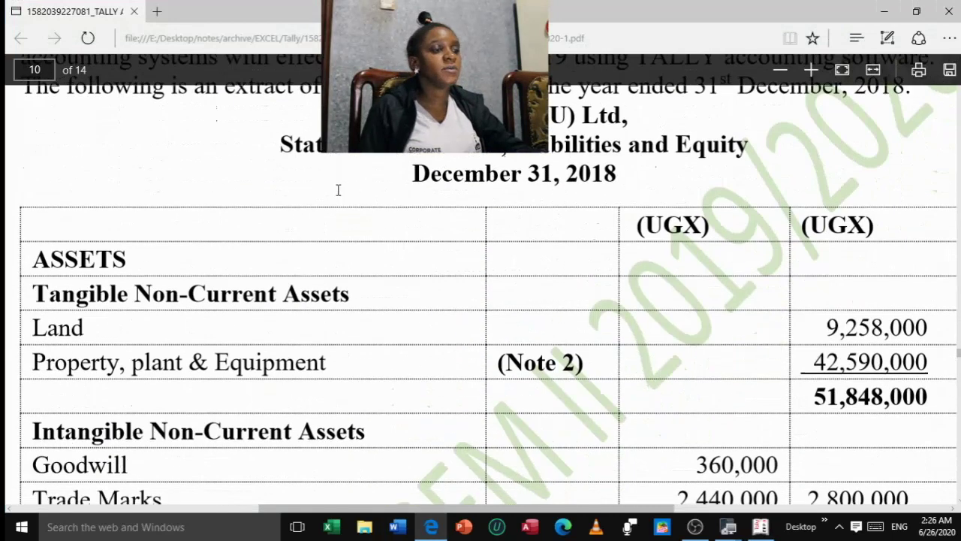
scroll(338, 190, "down", 3)
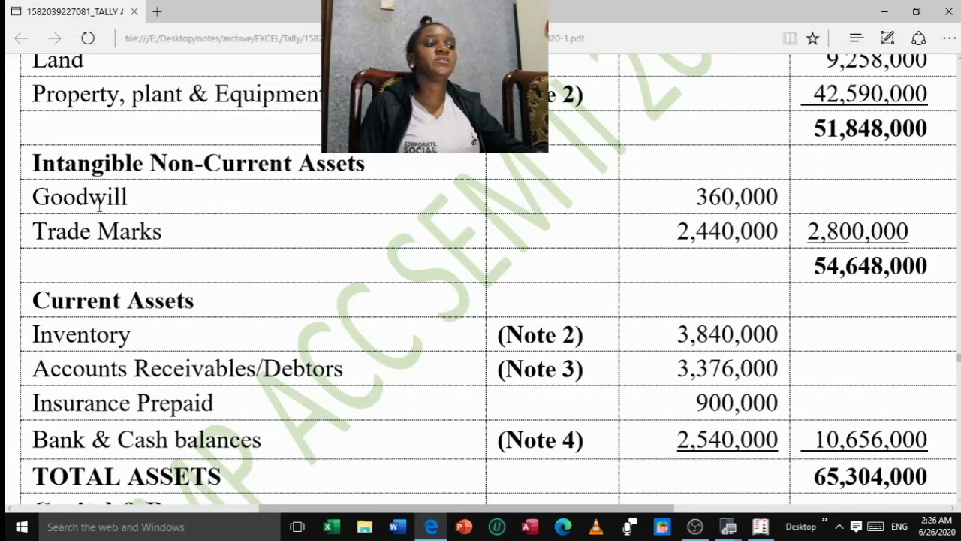
scroll(98, 206, "down", 1)
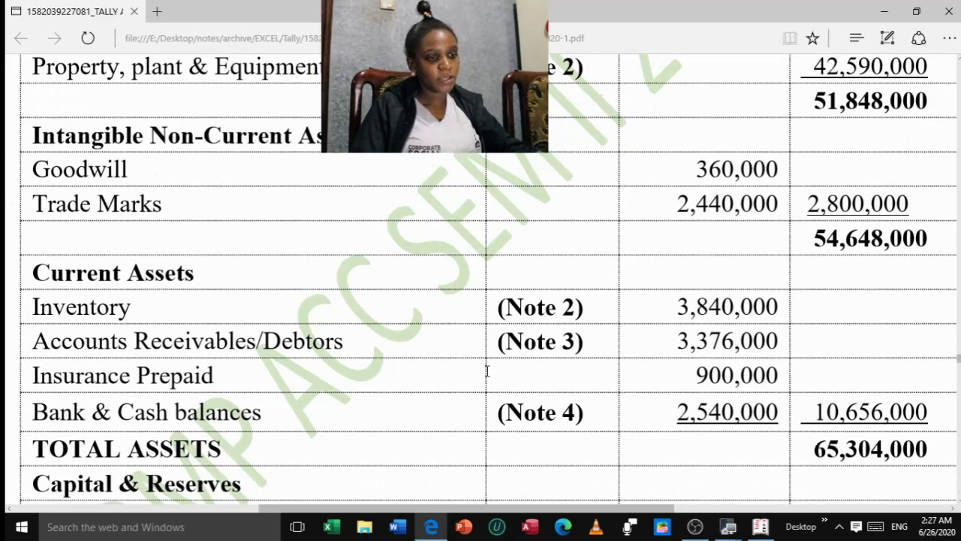
- Create a GOODWILL ledger and place it under Investments
left_click(418, 538)
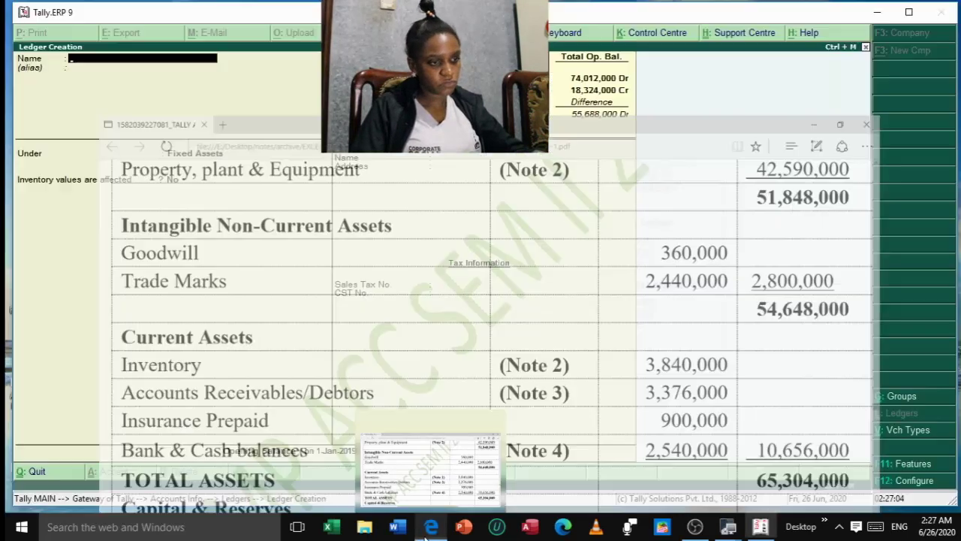
type("GOODWIL")
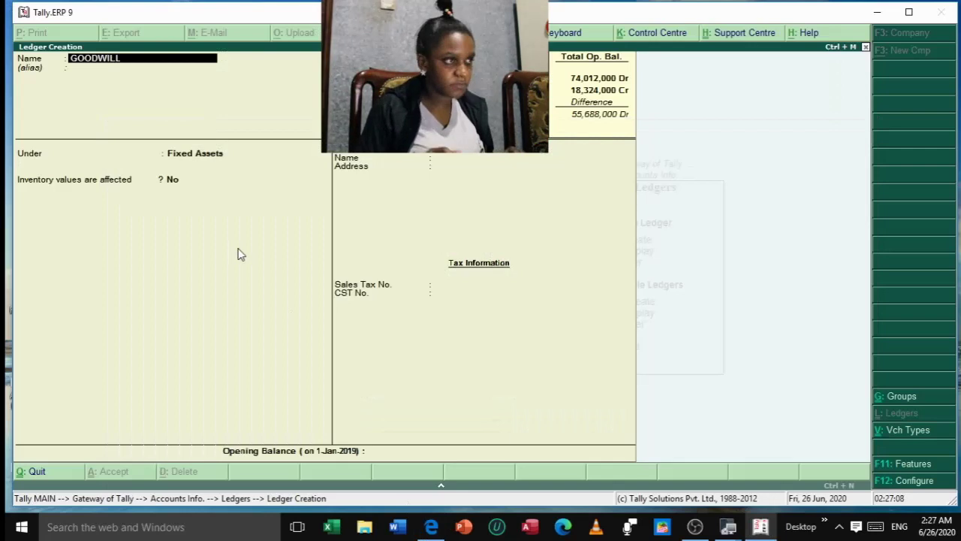
type("L")
key("Return")
key("Return")
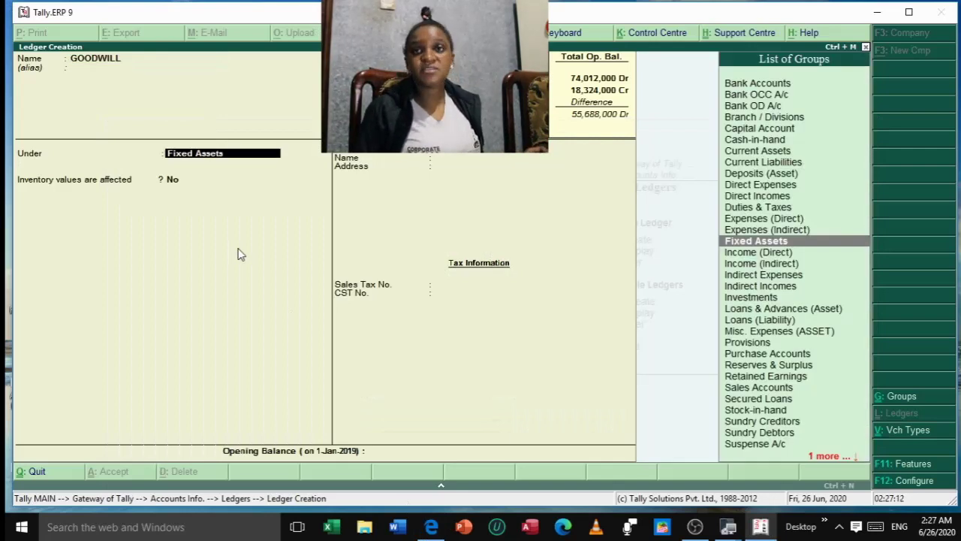
key("Down")
key("Down")
key("Down")
key("Down")
key("Down")
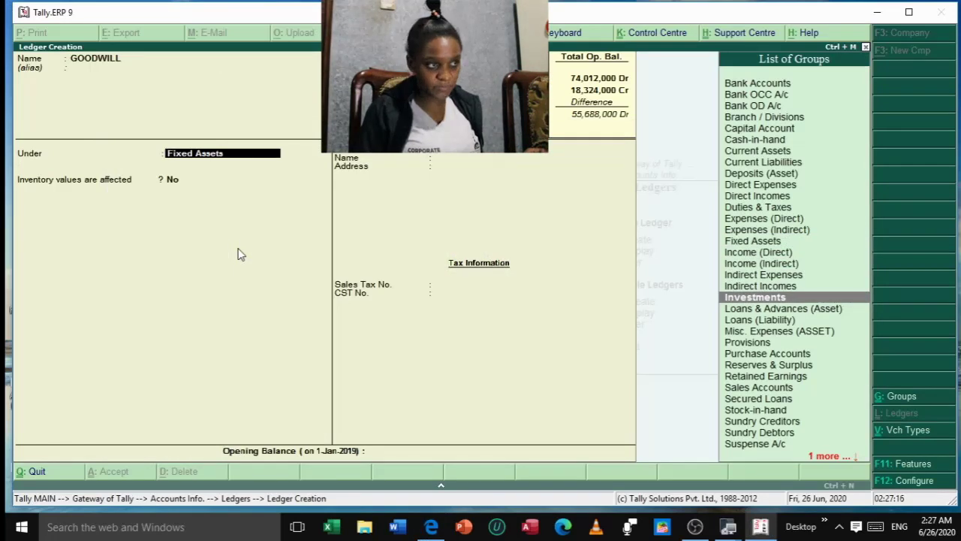
key("Return")
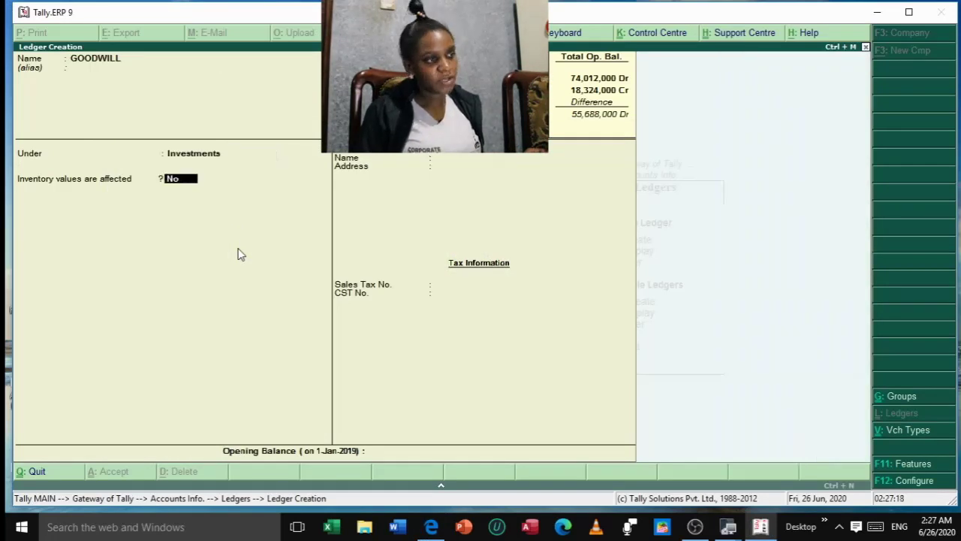
key("Return")
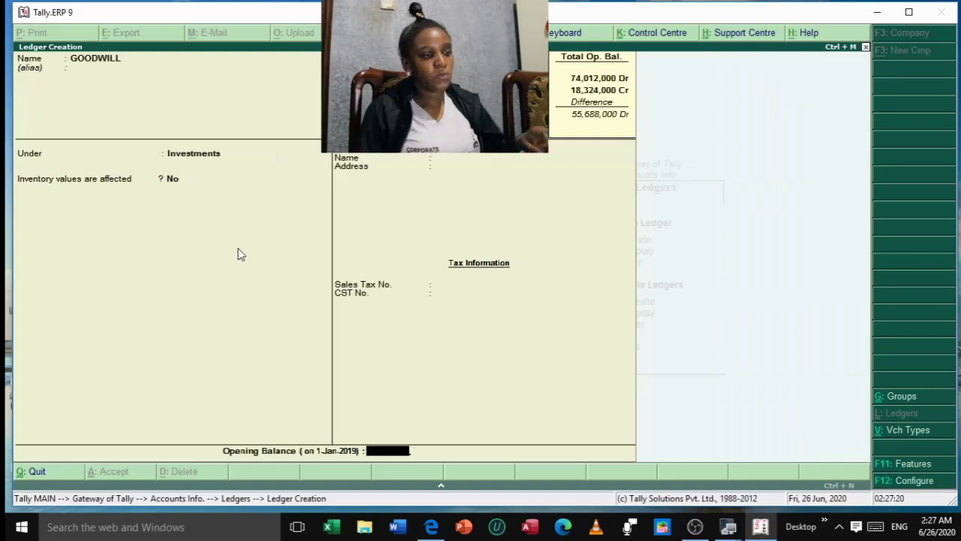
- Check the PDF, give GOODWILL a 360,000 Dr opening balance, and save it
left_click(431, 528)
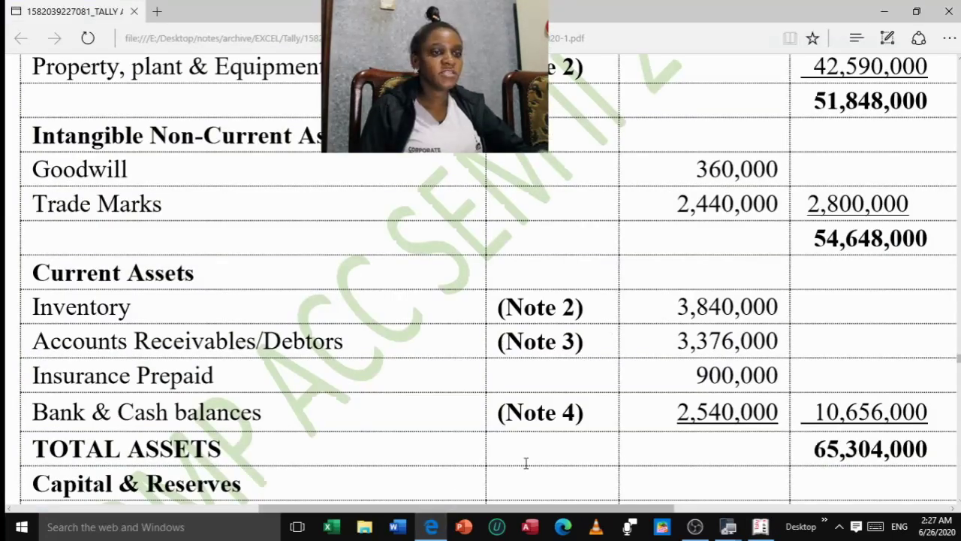
mouse_move(442, 521)
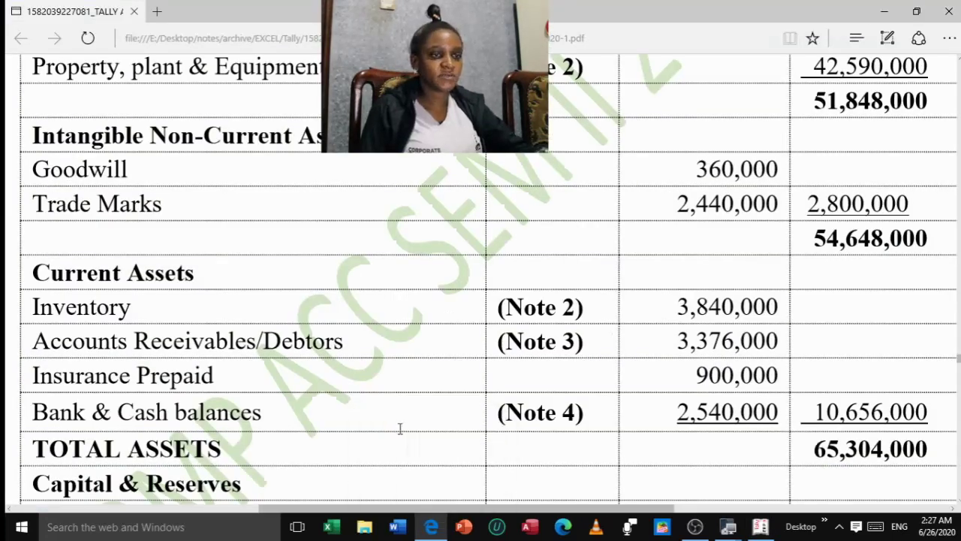
left_click(432, 529)
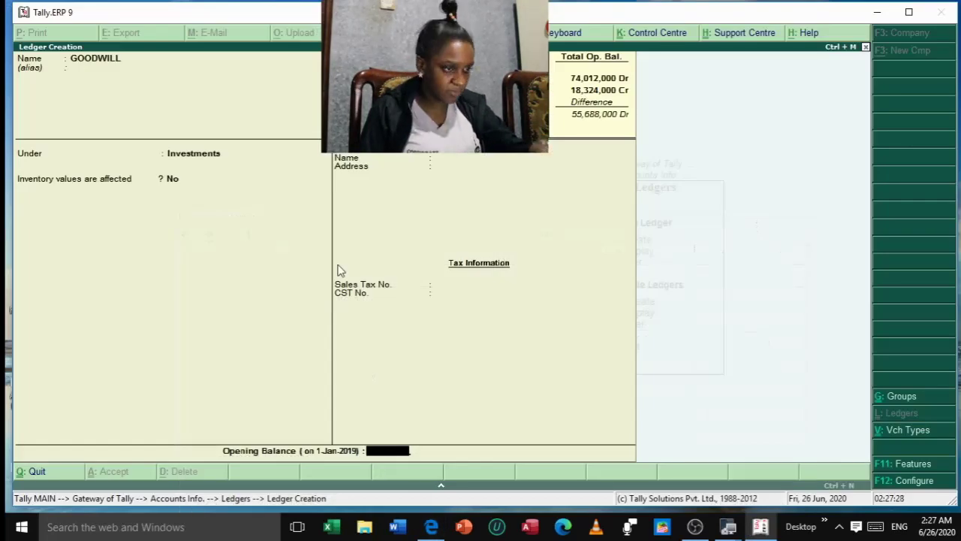
type("360000")
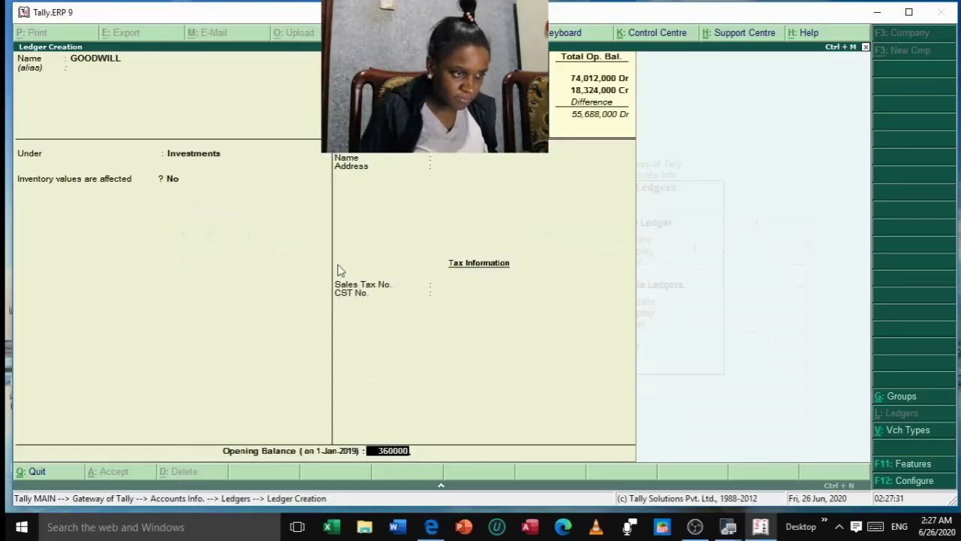
key("Return")
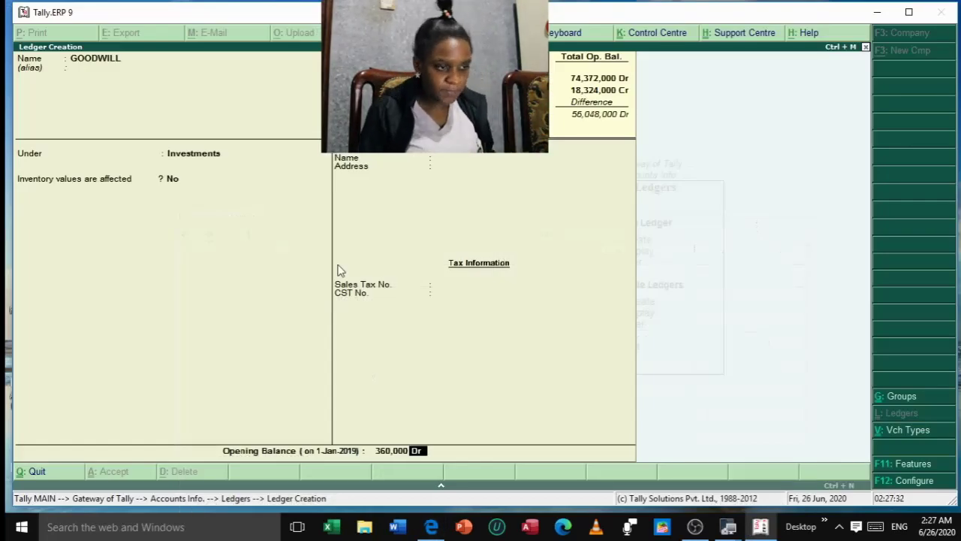
key("Return")
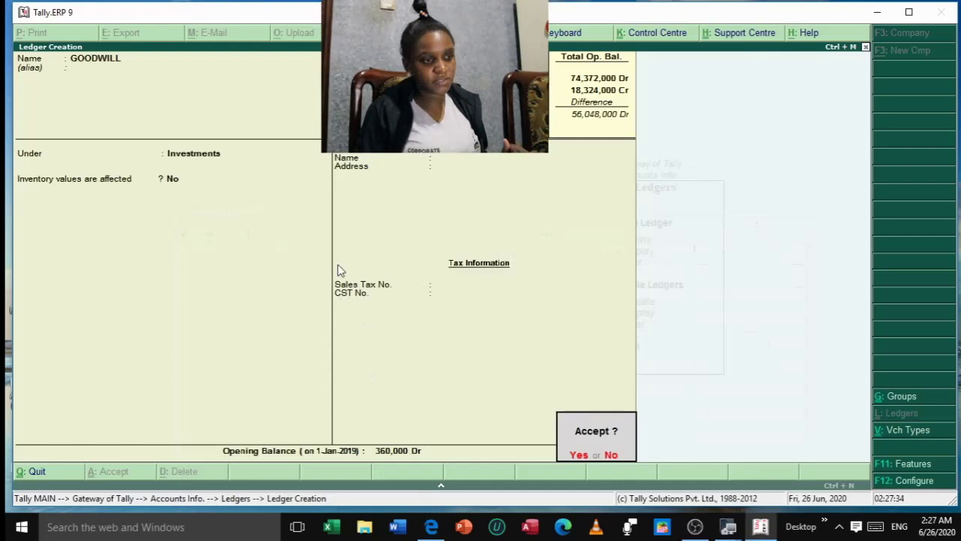
key("Return")
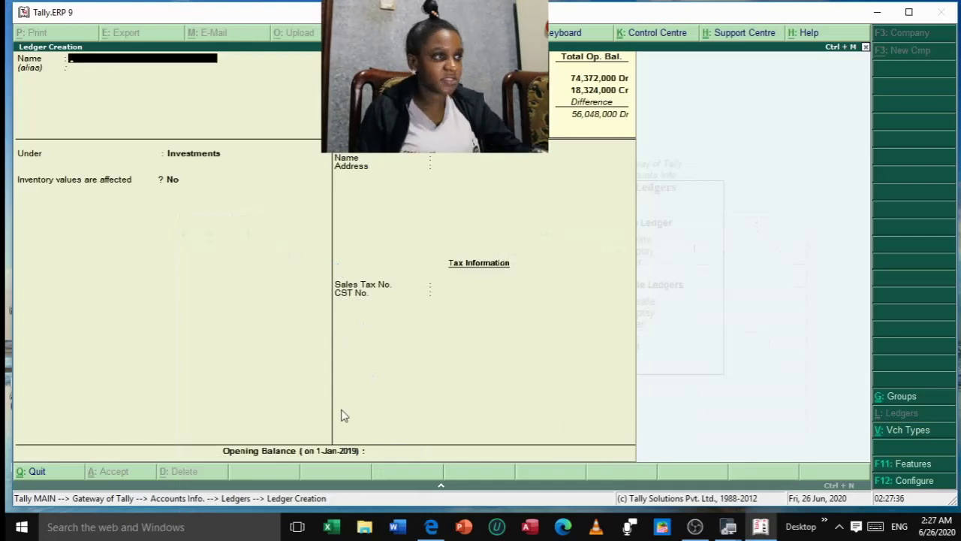
- Check the balance sheet and create a ledger named TRADE MARKS under Investments
left_click(427, 530)
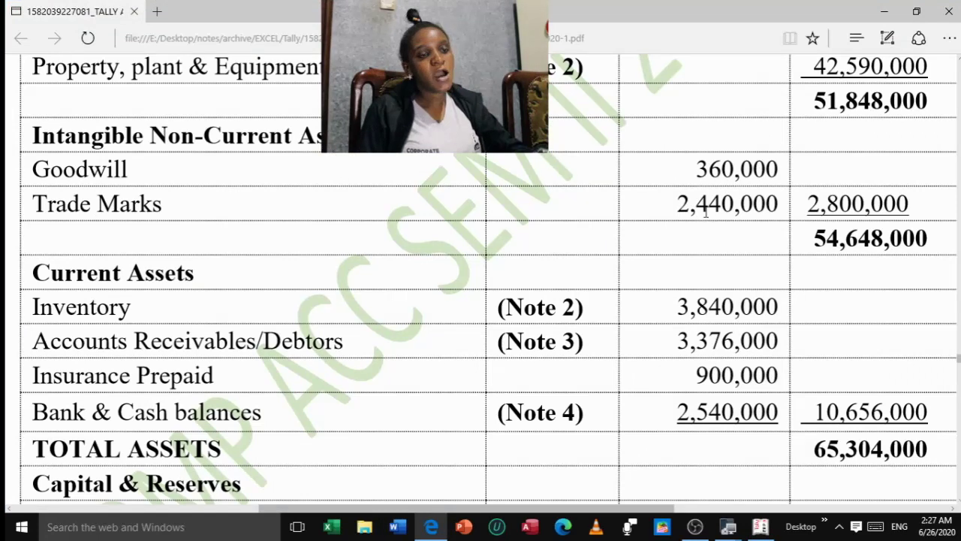
left_click(433, 526)
type("TRADE MAS")
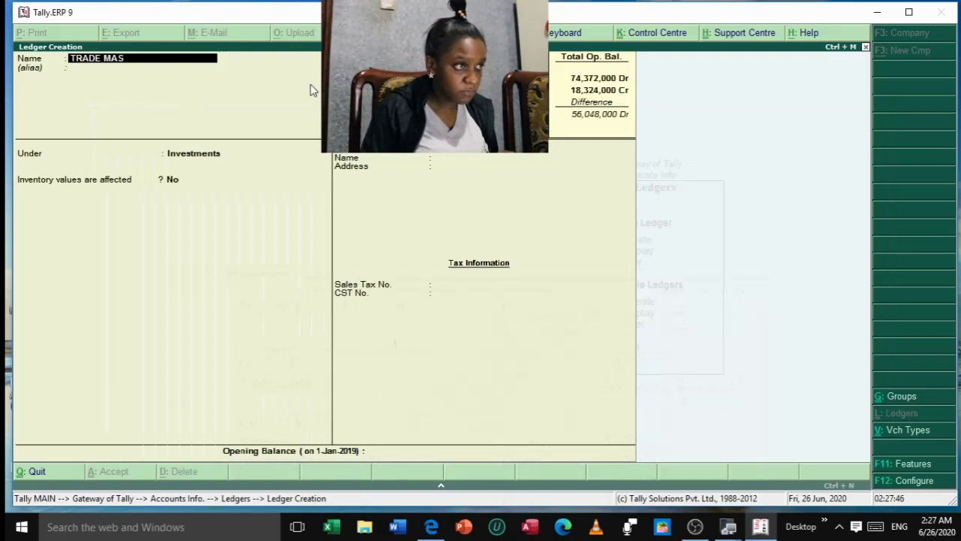
key("BackSpace")
type("RKS")
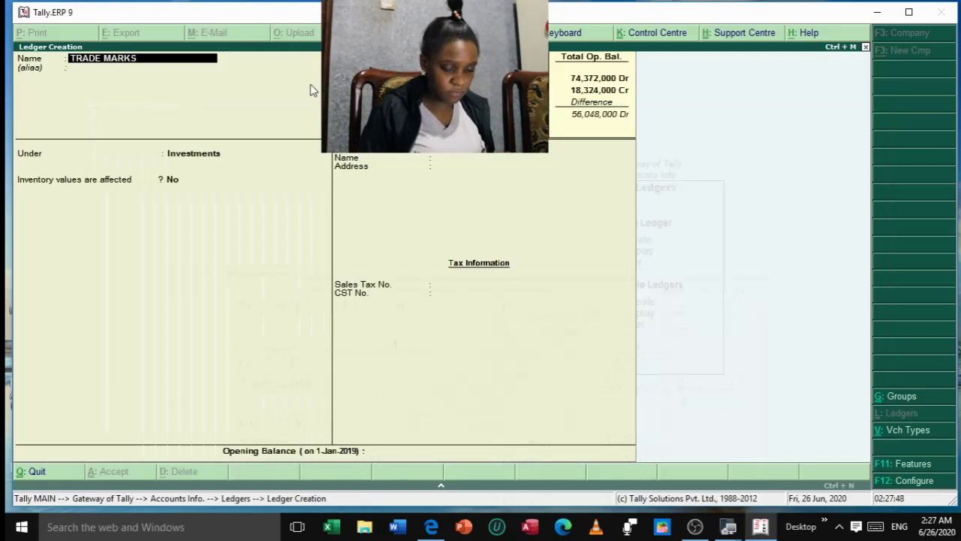
key("Return")
key("Return")
key("Return")
key("Return")
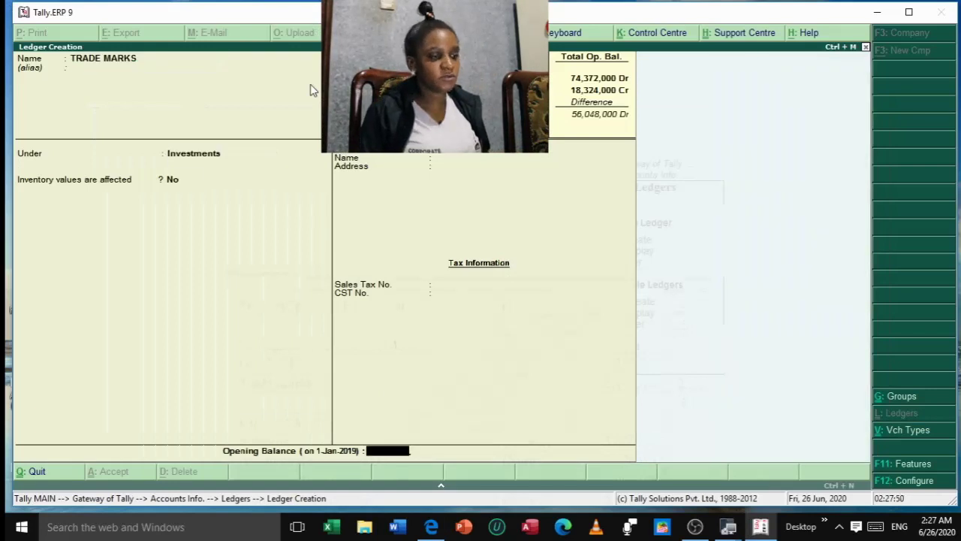
- Give TRADE MARKS a 2,440,000 Dr opening balance, then scroll the balance sheet PDF
type("2440000")
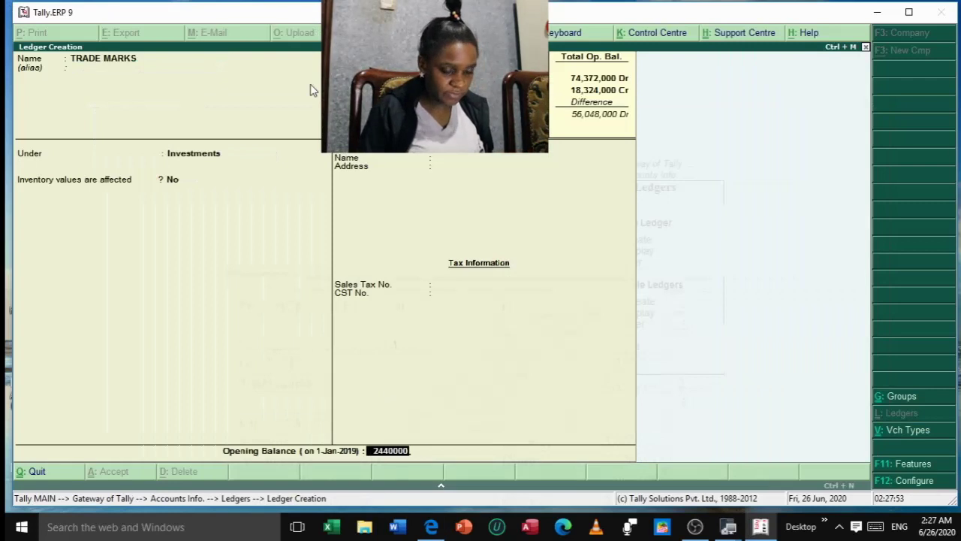
key("Return")
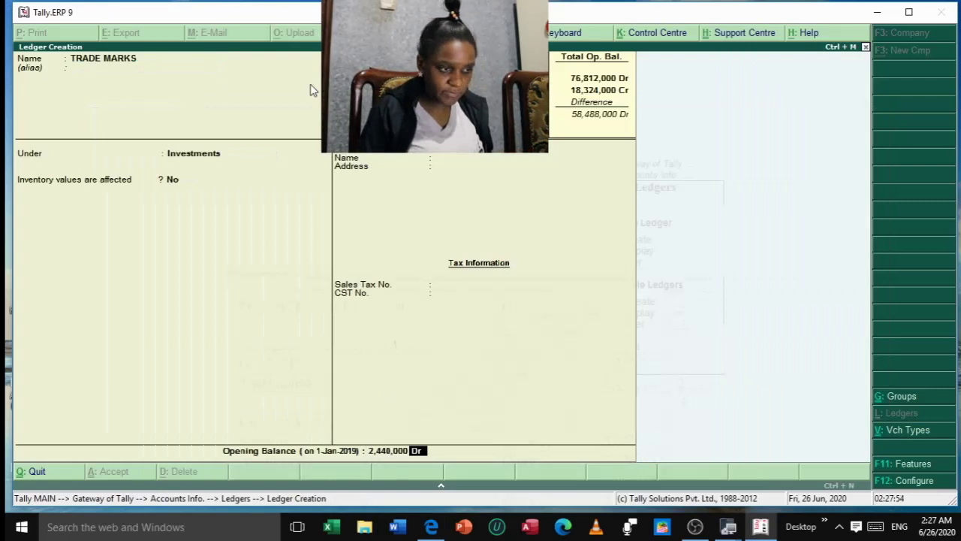
key("Return")
key("Return")
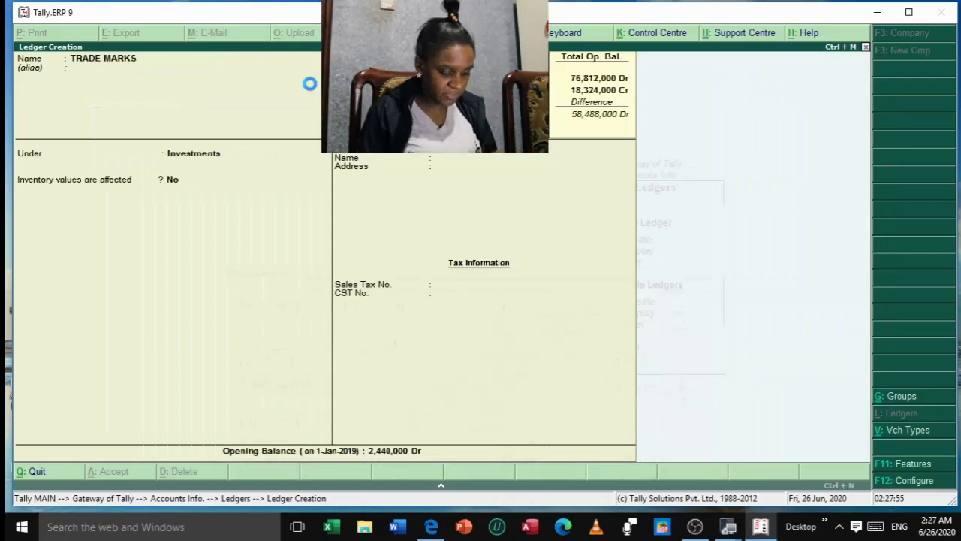
left_click(430, 530)
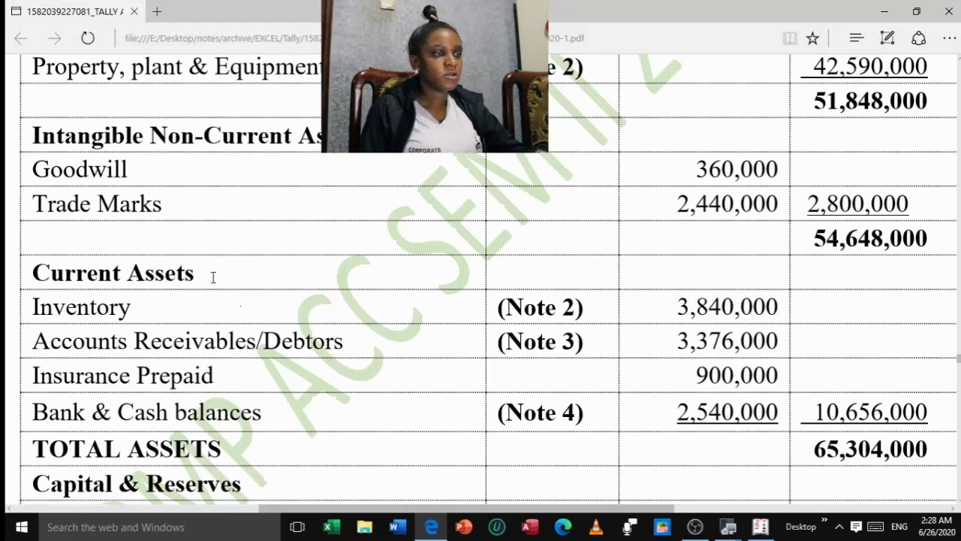
scroll(124, 264, "down", 2)
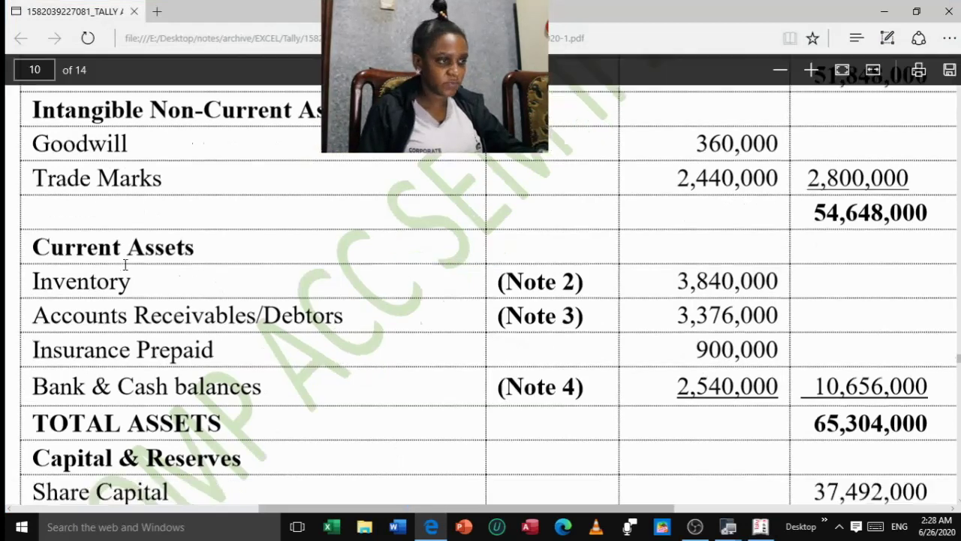
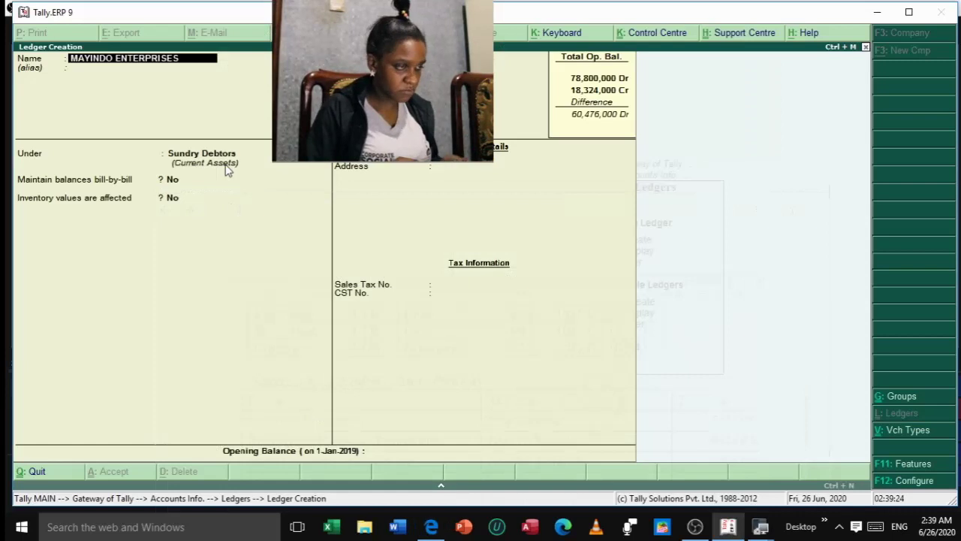
key("Return")
key("Return")
key("Return")
key("Return")
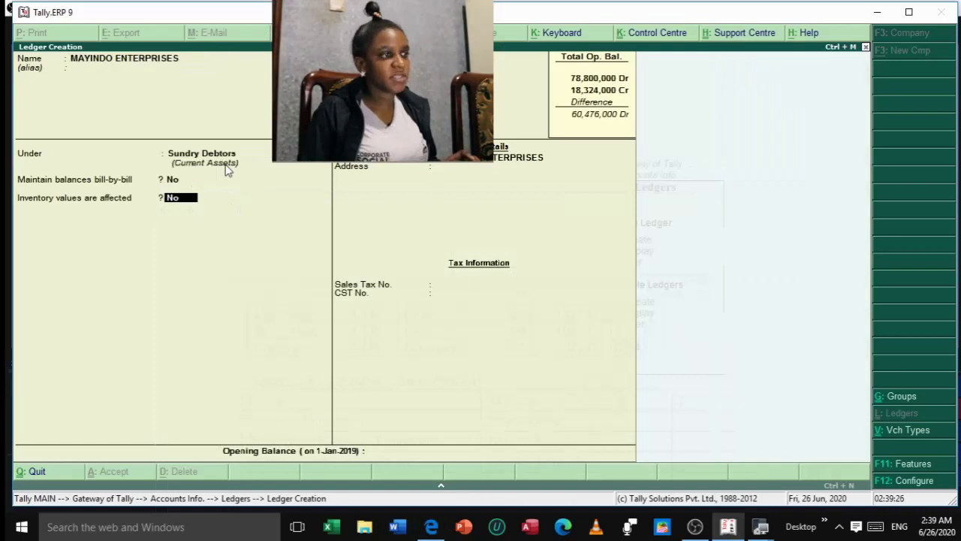
key("Return")
key("Return")
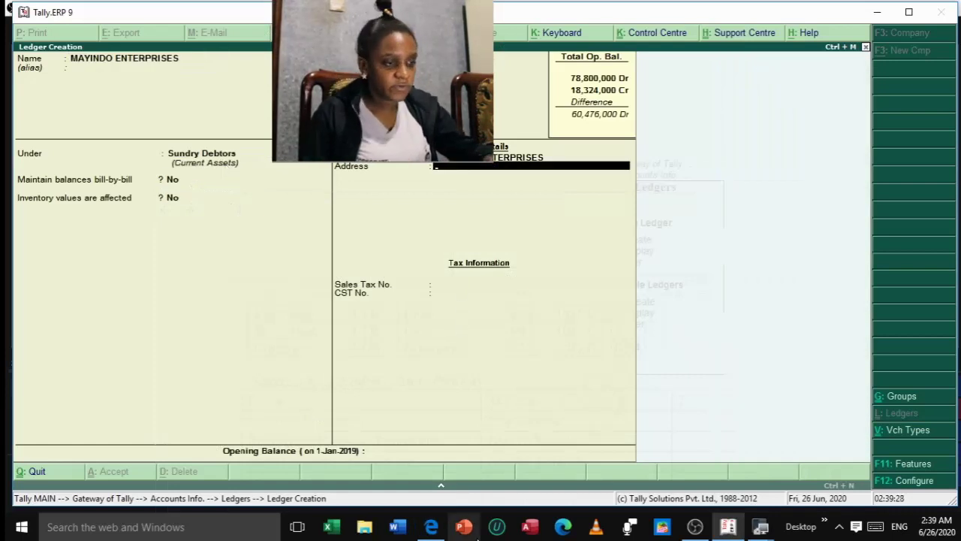
left_click(431, 527)
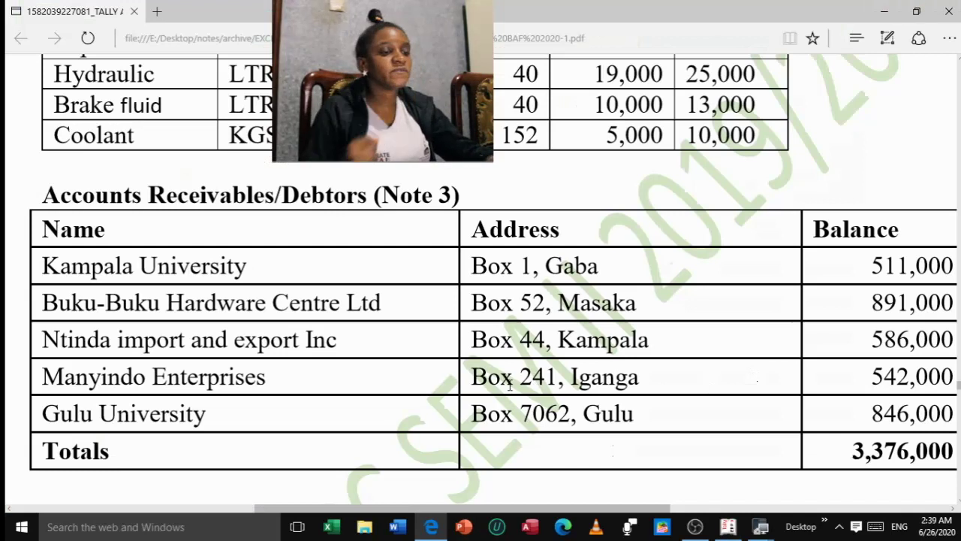
left_click(432, 526)
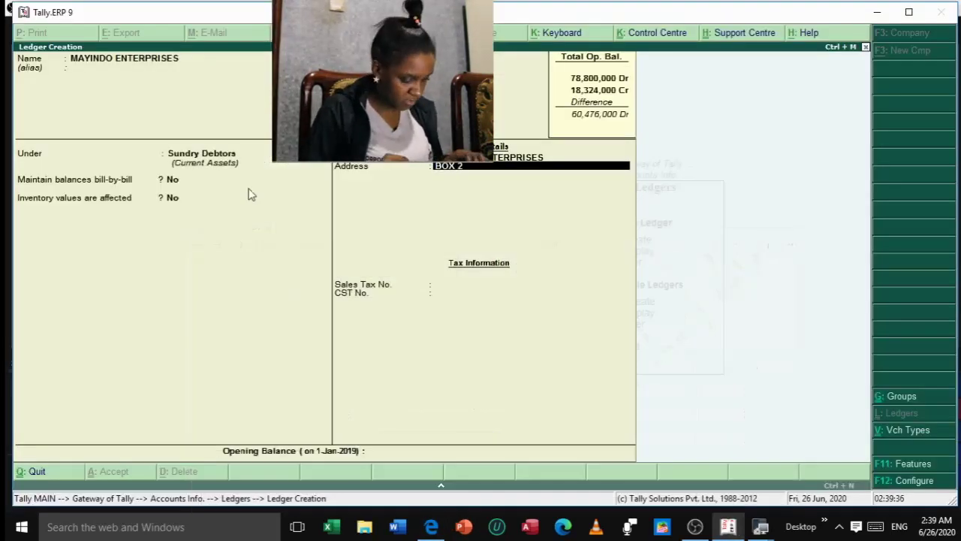
type("241")
key("Return")
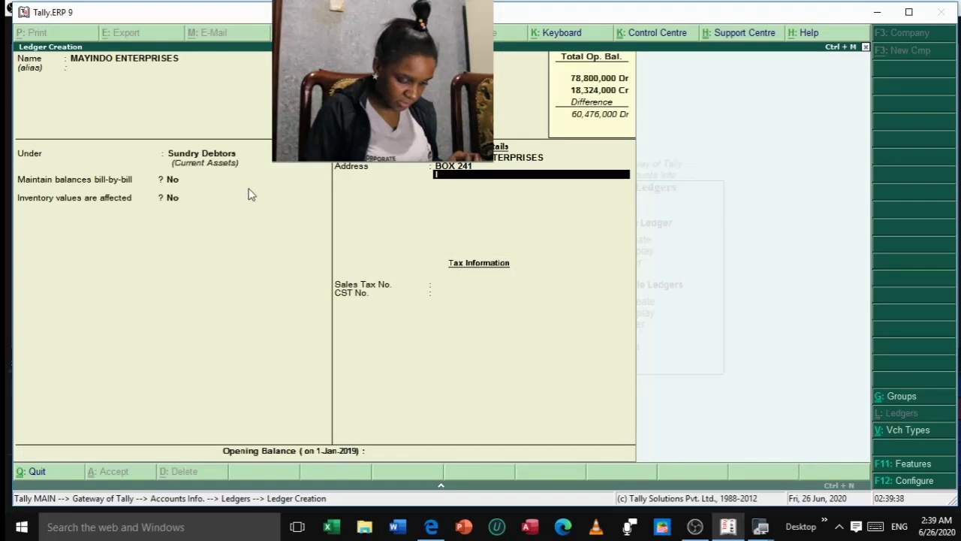
type("IGANGA")
key("Return")
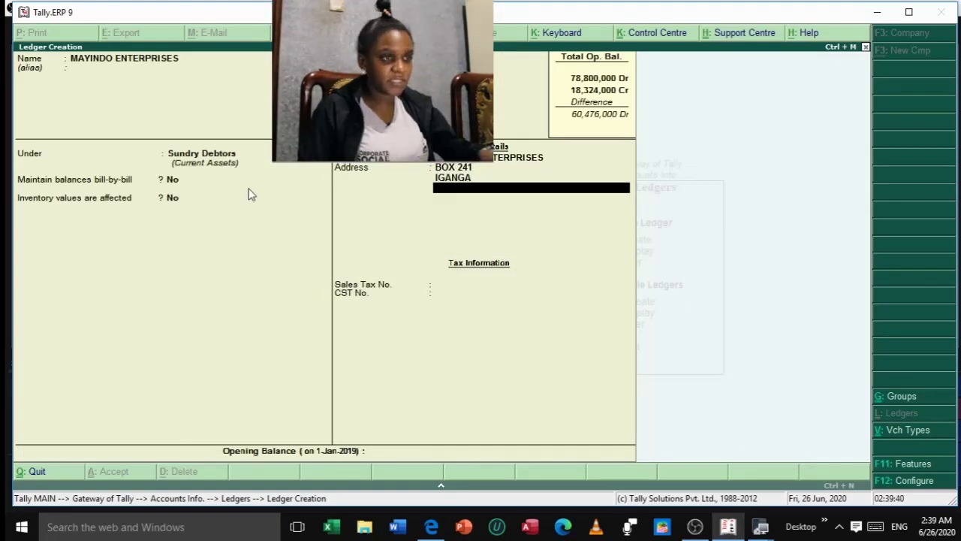
- Give the ledger a 542,000 Dr opening balance and save it
key("Return")
key("Return")
key("Return")
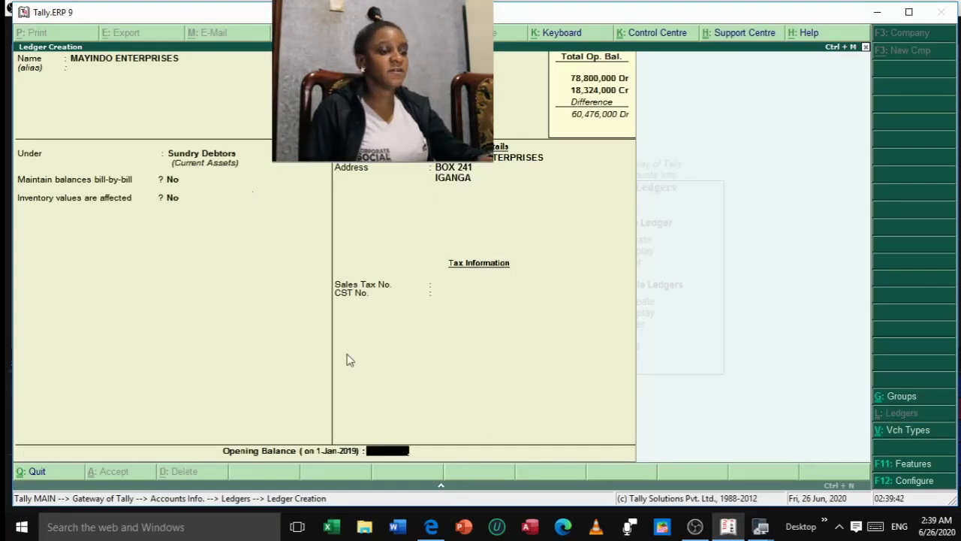
mouse_move(419, 510)
left_click(425, 476)
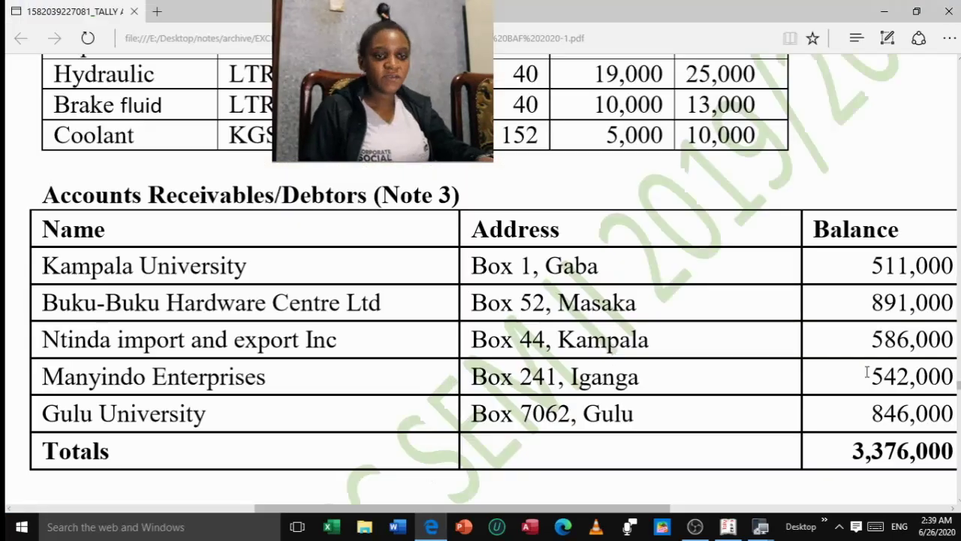
left_click(432, 526)
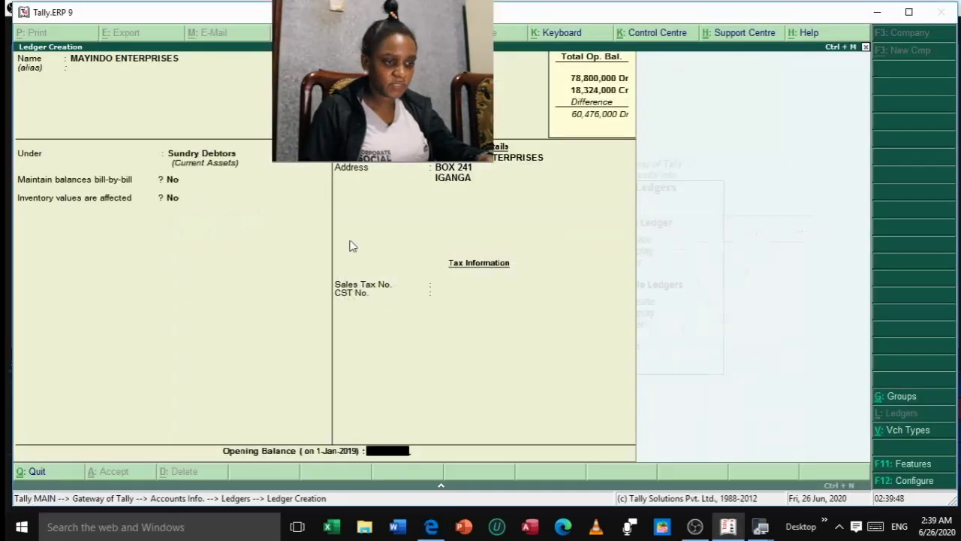
type("542000")
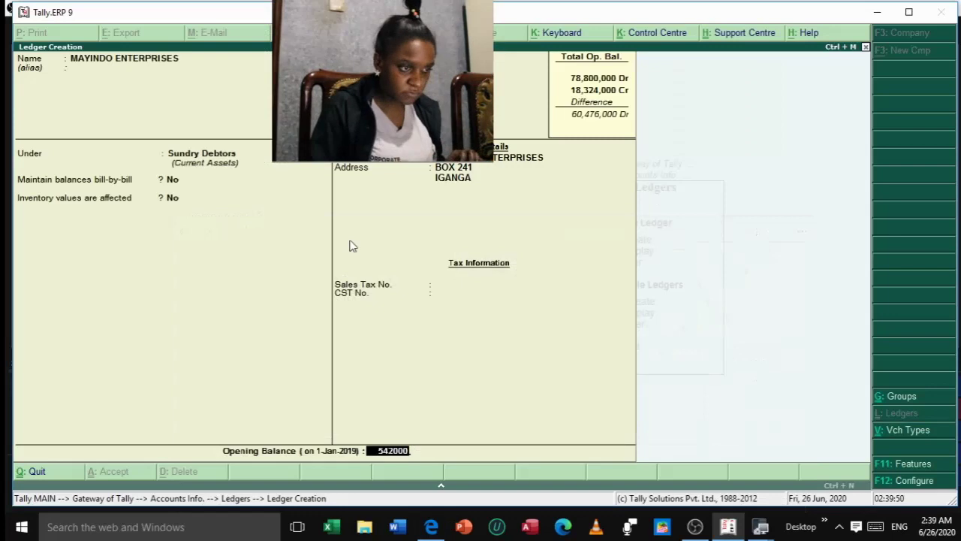
key("Return")
key("Return")
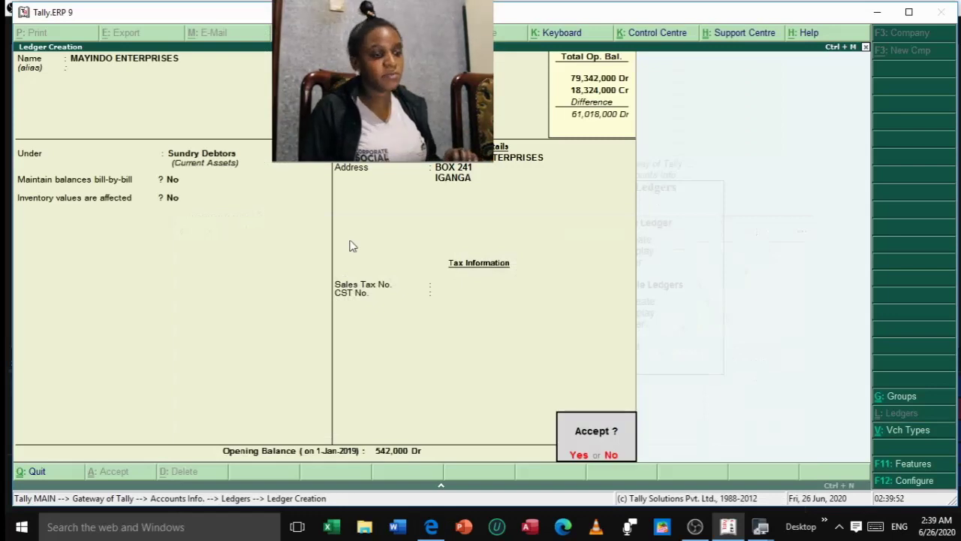
key("Return")
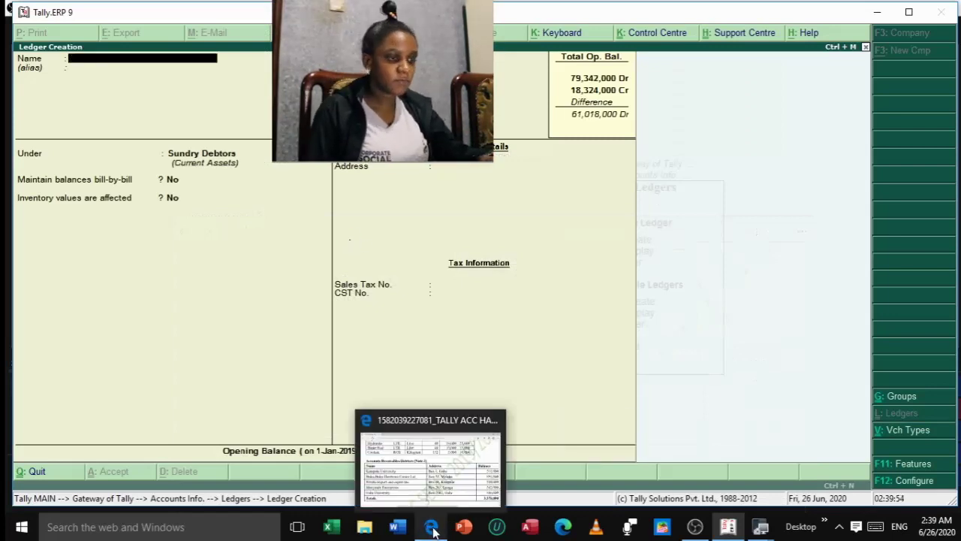
- Name the new debtor ledger GULU UNIVERSITY with address BOX 7062, GULU
left_click(435, 528)
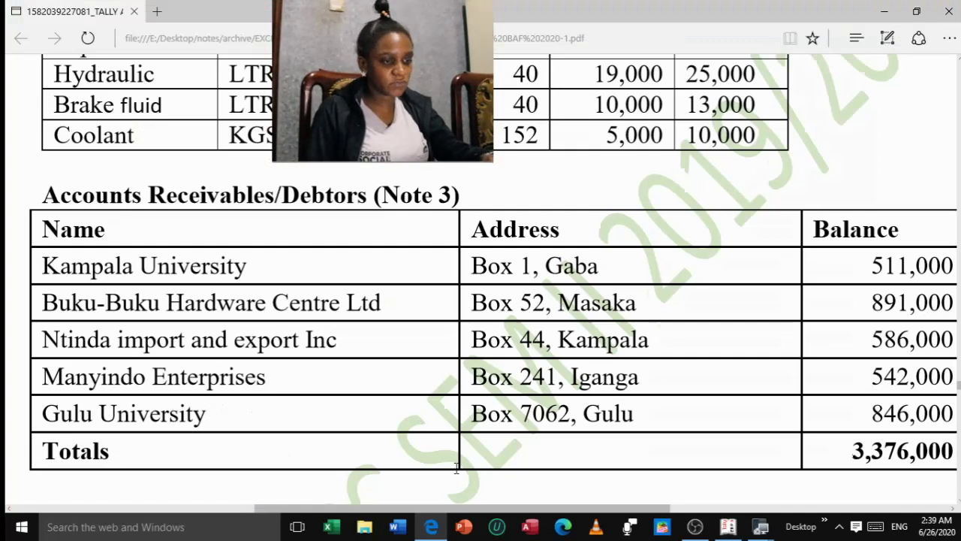
left_click(432, 527)
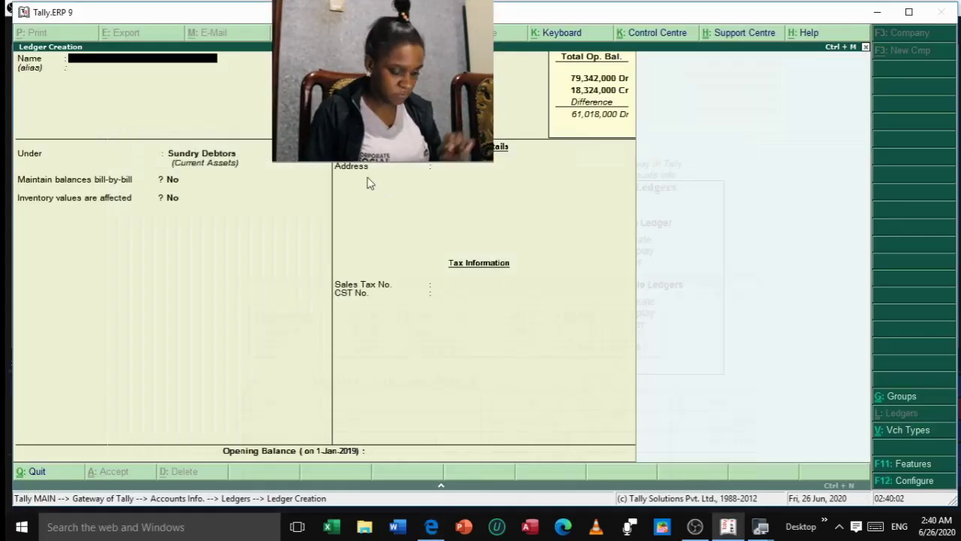
type("L;U")
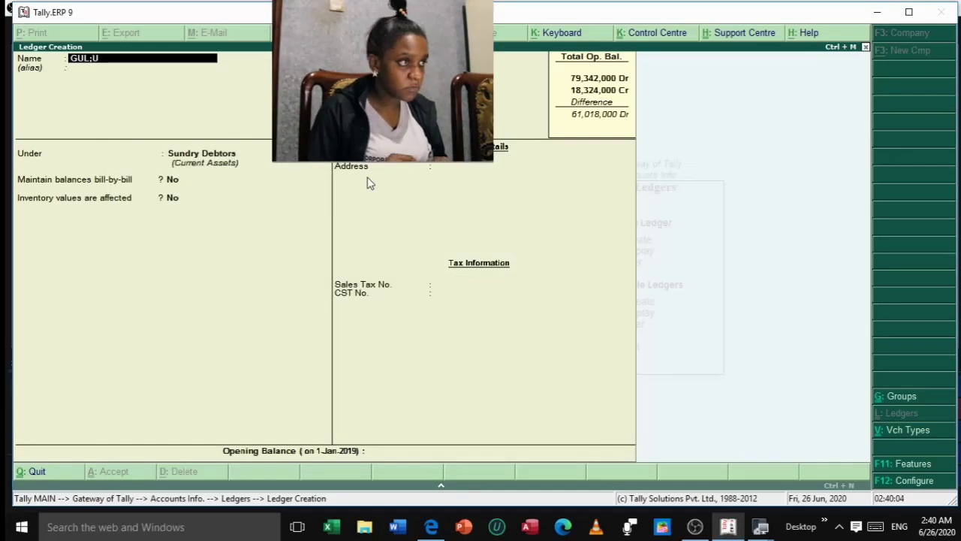
key("BackSpace")
key("BackSpace")
type("U U")
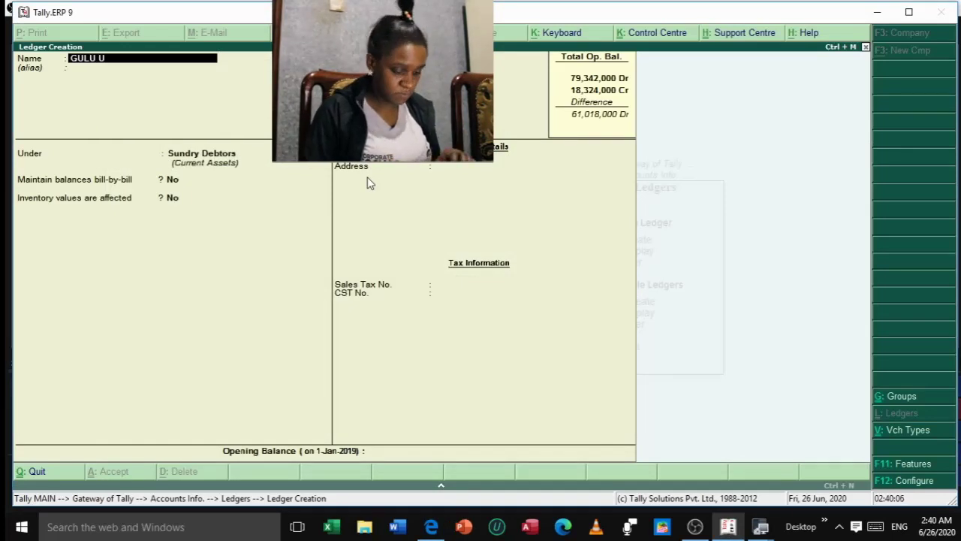
type("NIVERSITY")
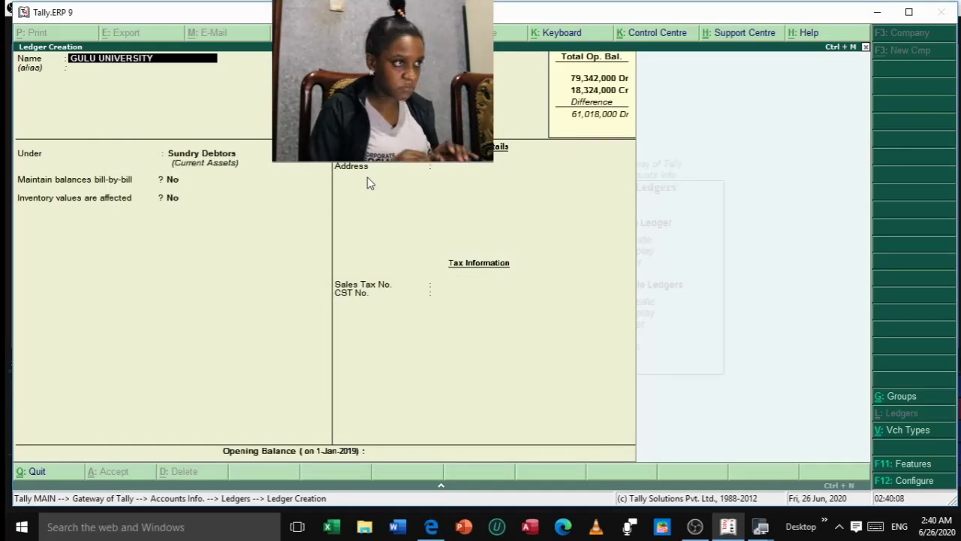
key("Return")
key("Return")
key("Return")
key("Return")
key("Return")
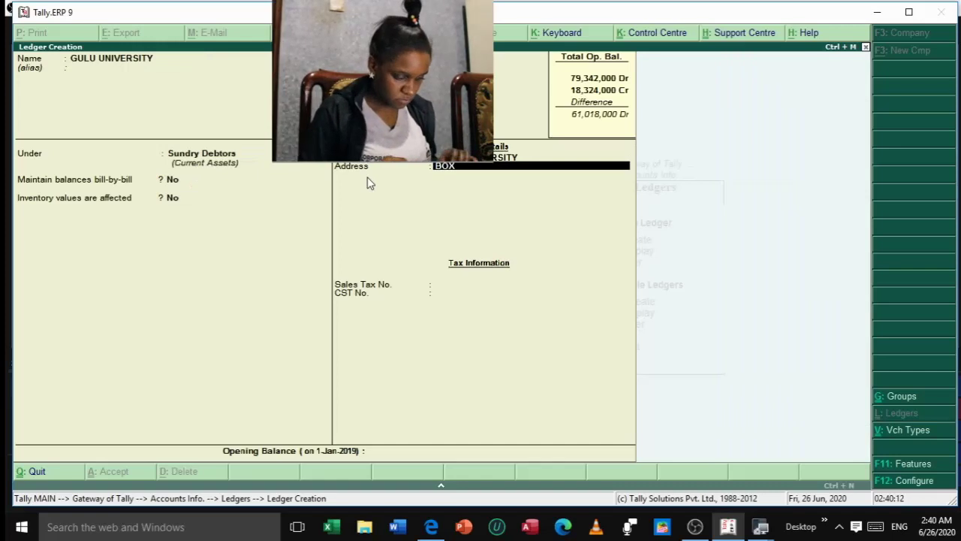
type("BOX 7")
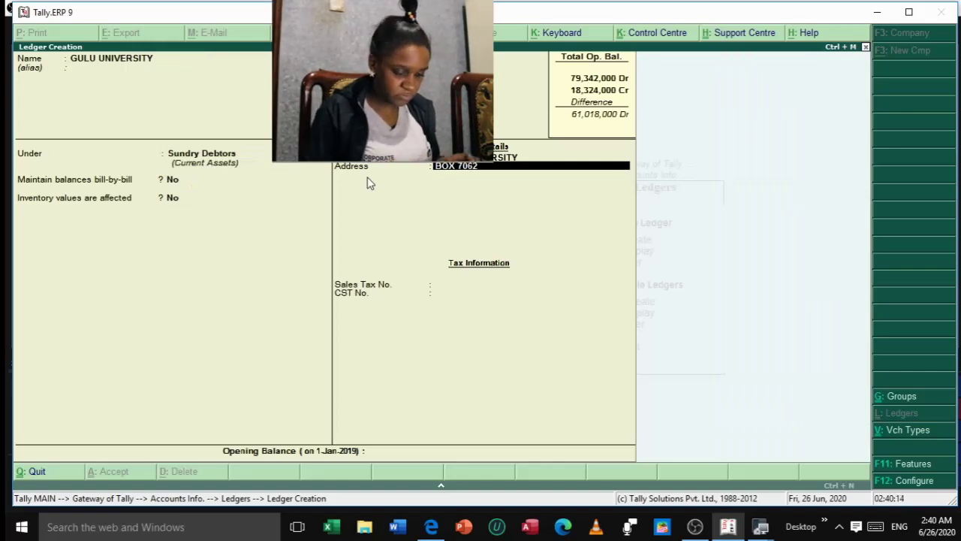
type("062")
key("Return")
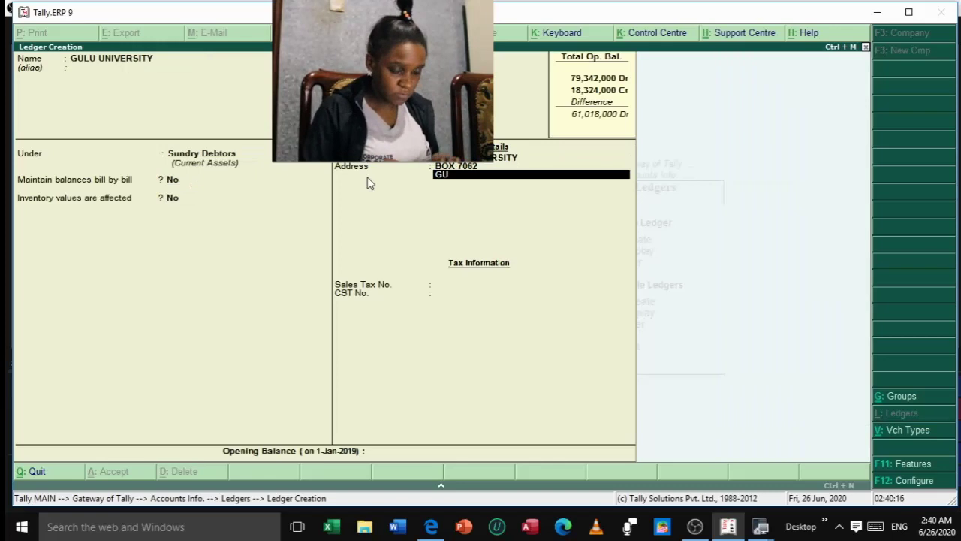
key("Return")
key("Return")
key("Return")
key("Return")
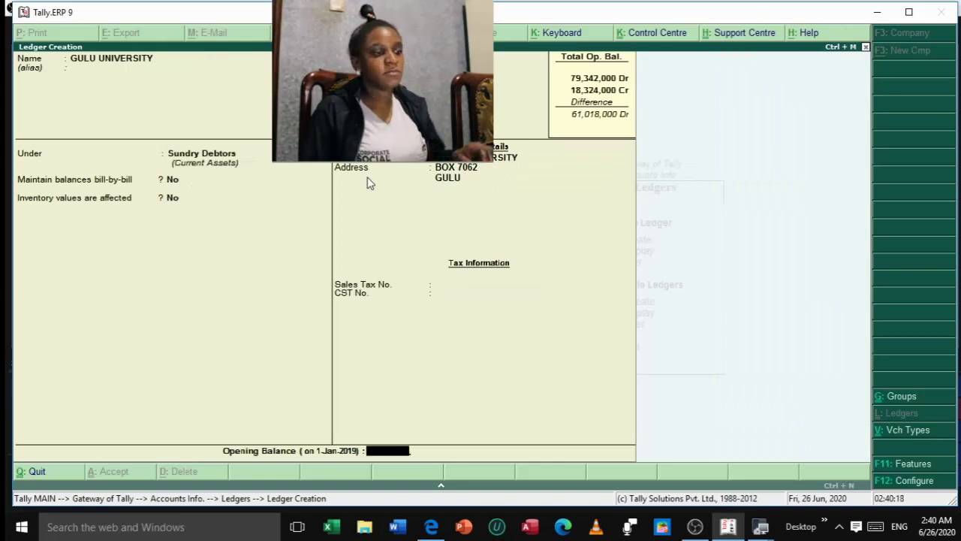
- Enter an 846,000 Dr opening balance from the PDF and save the ledger
left_click(431, 520)
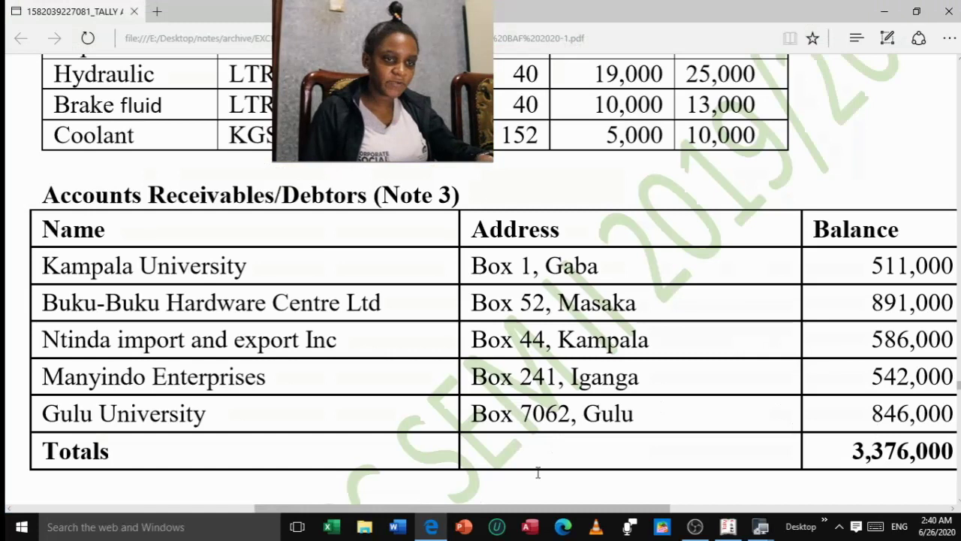
left_click(431, 526)
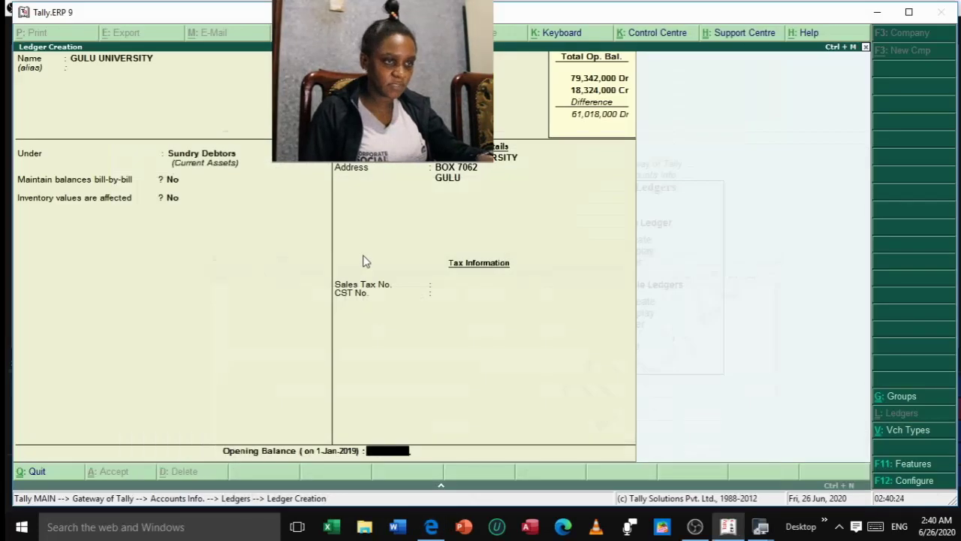
type("84")
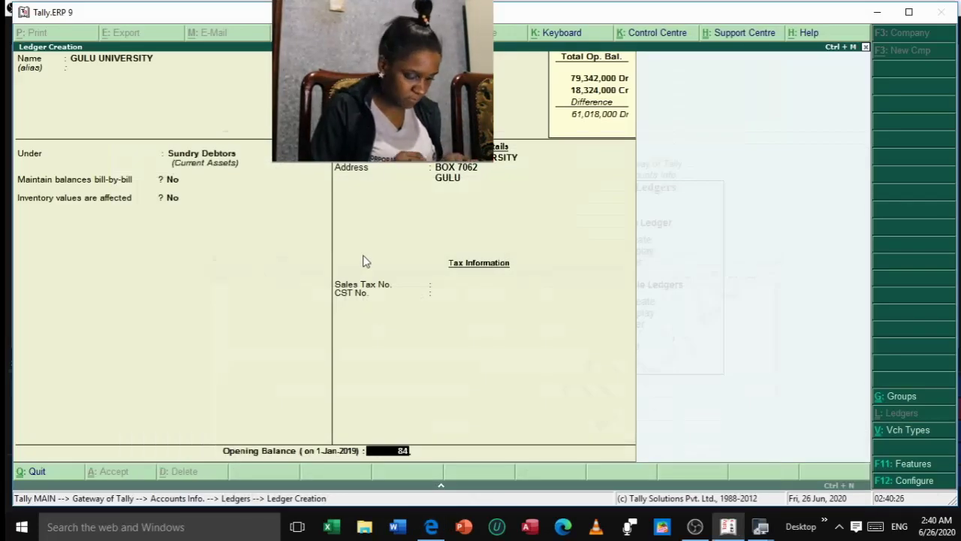
type("6000")
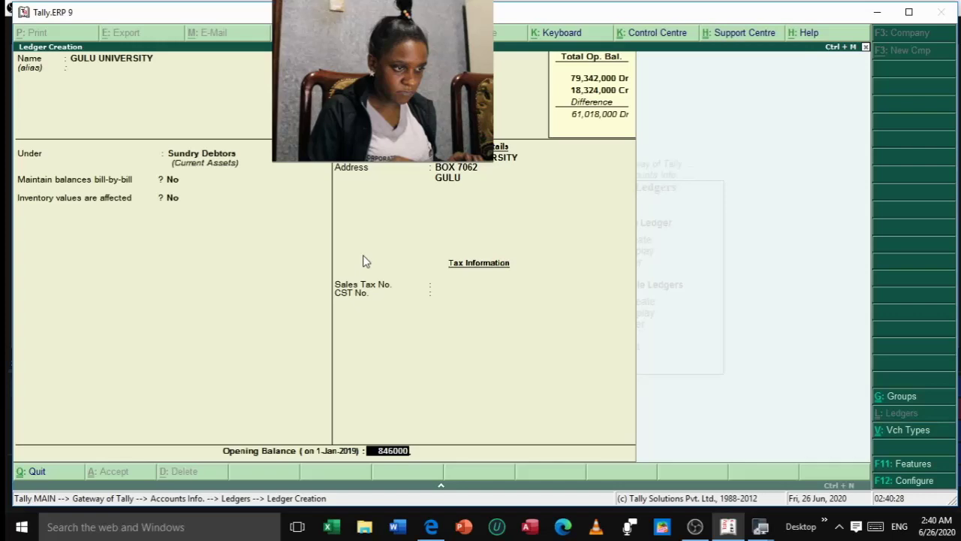
key("Return")
key("Return")
key("Return")
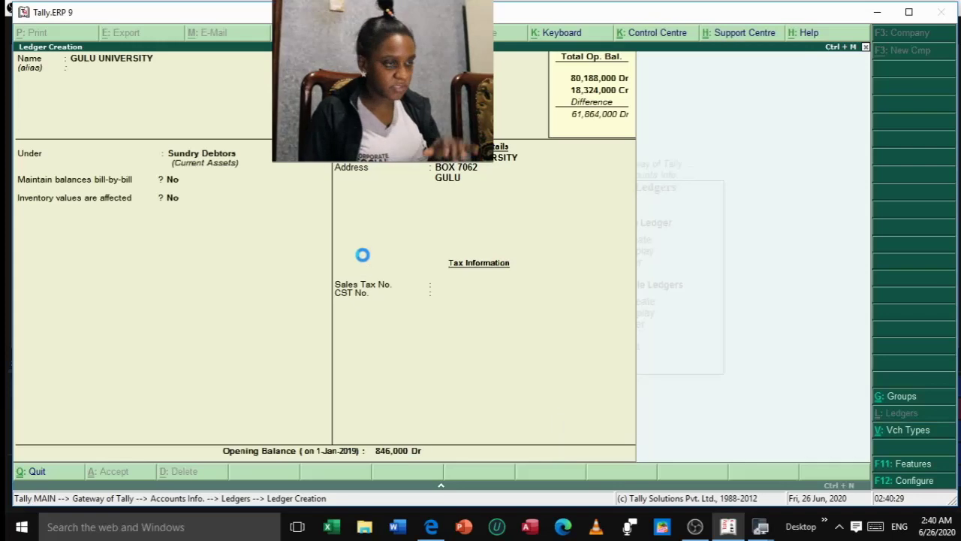
- Scroll the balance sheet PDF up to read Insurance Prepaid's 900,000 under Current Assets
left_click(428, 529)
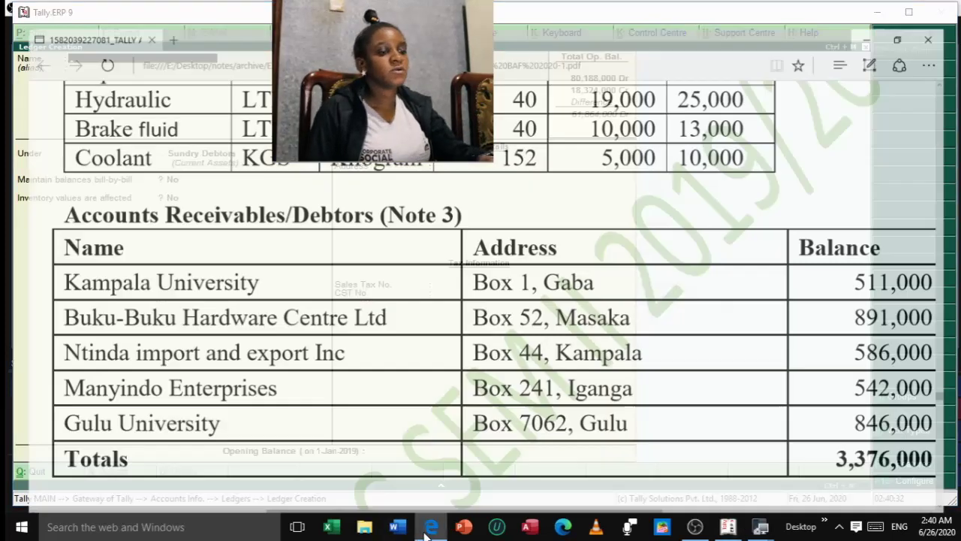
scroll(301, 257, "up", 10)
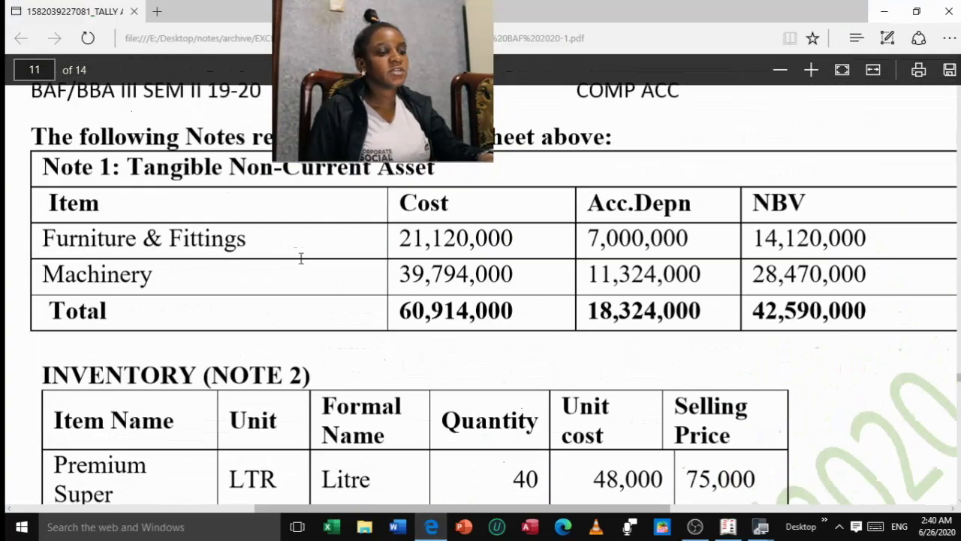
scroll(300, 258, "up", 10)
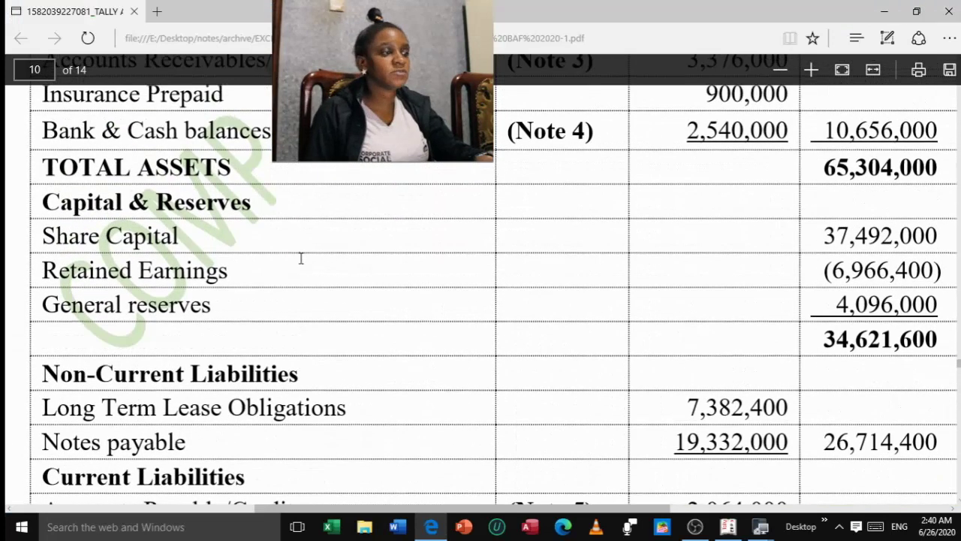
scroll(301, 258, "up", 3)
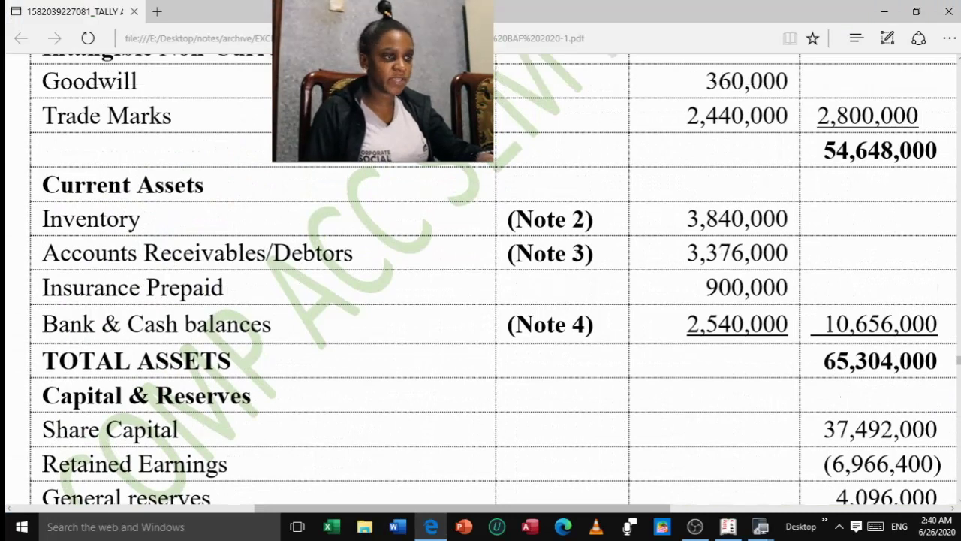
left_click(431, 526)
- Name the ledger INSURANCE PREPAID, place it under Current Assets, and enter 900,000 Dr
type("INSU")
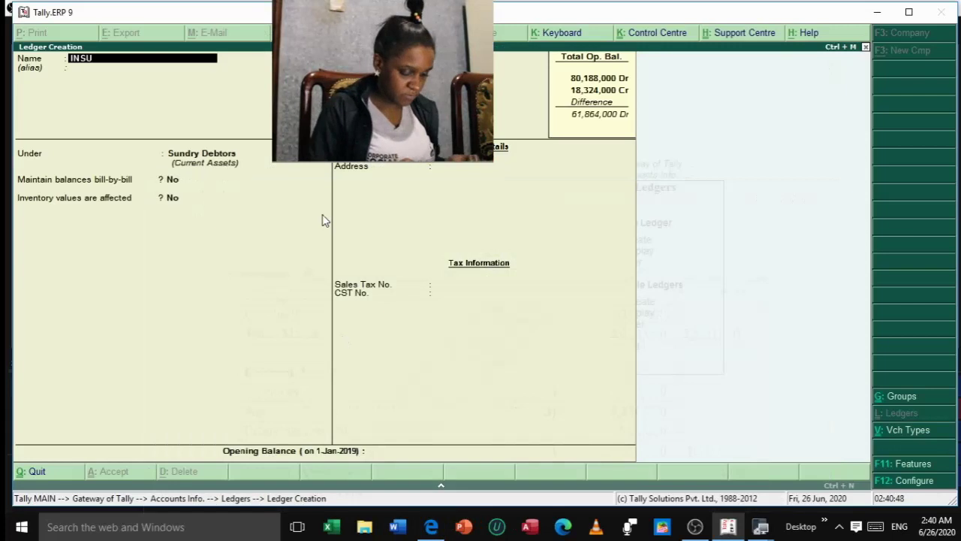
type("RANCE ")
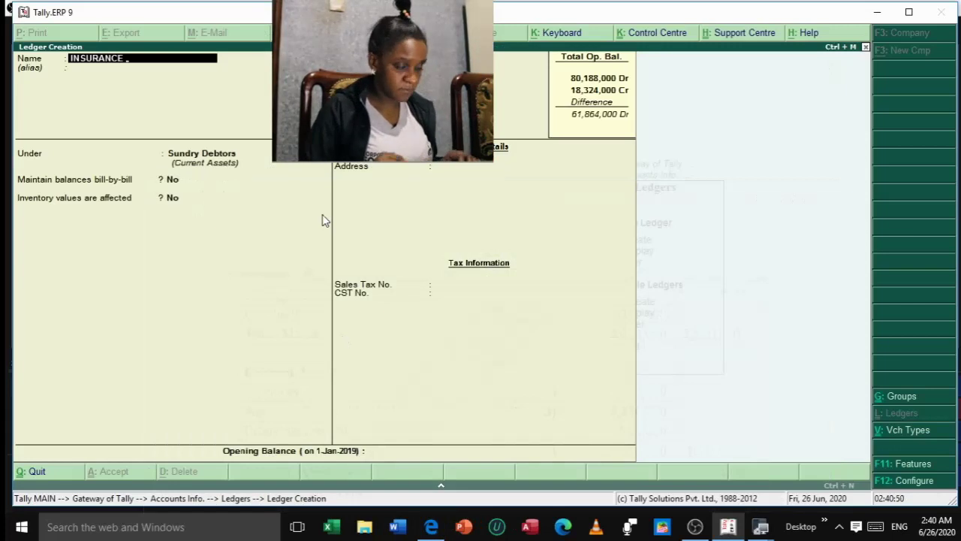
type("PREPAID")
key("Return")
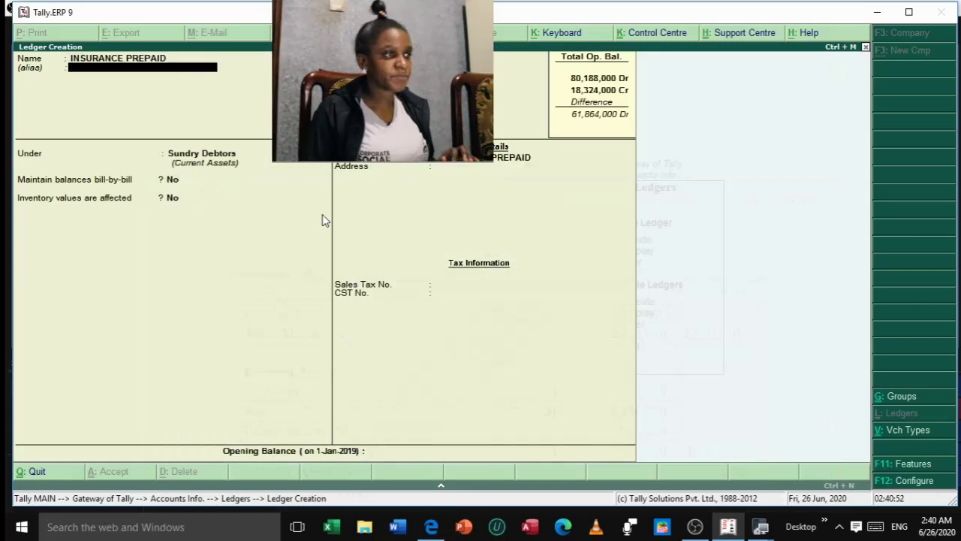
key("Return")
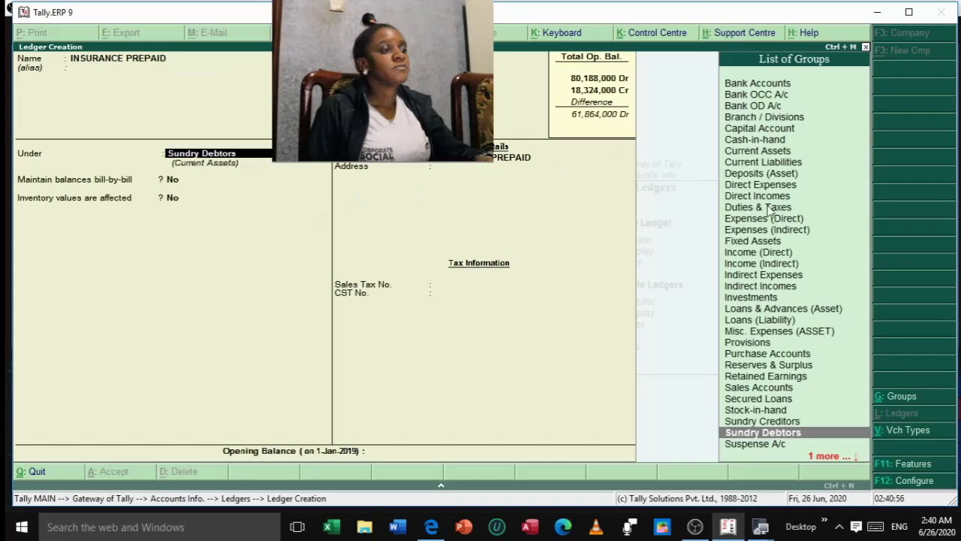
left_click(739, 154)
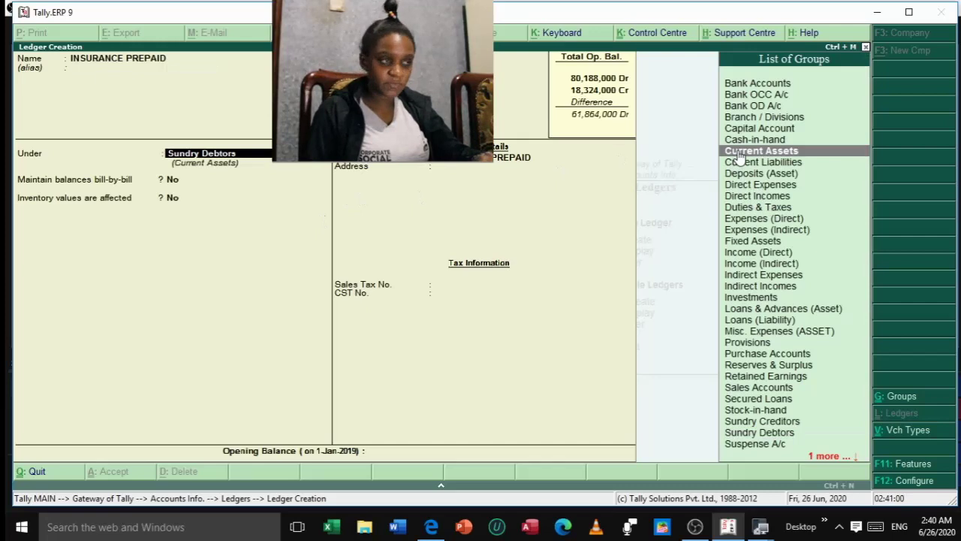
left_click(739, 155)
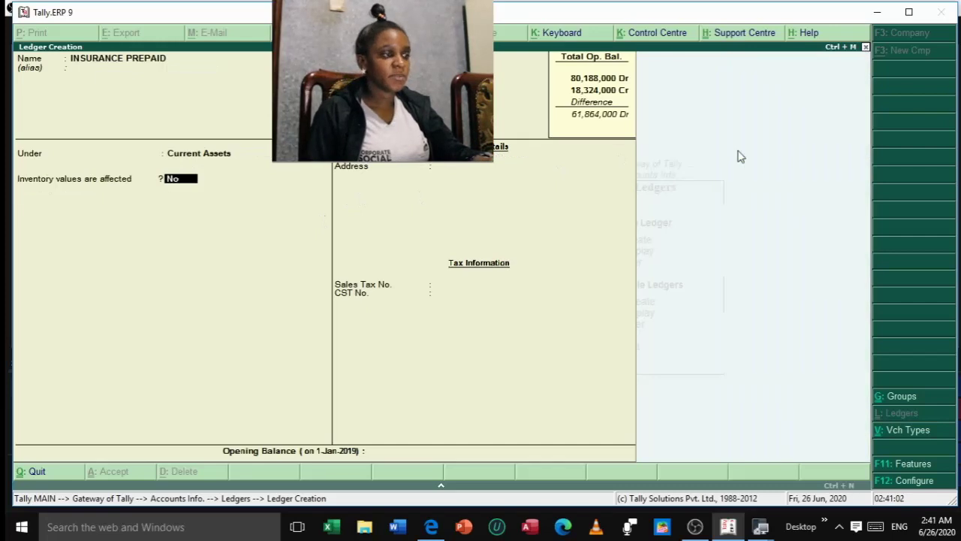
key("Return")
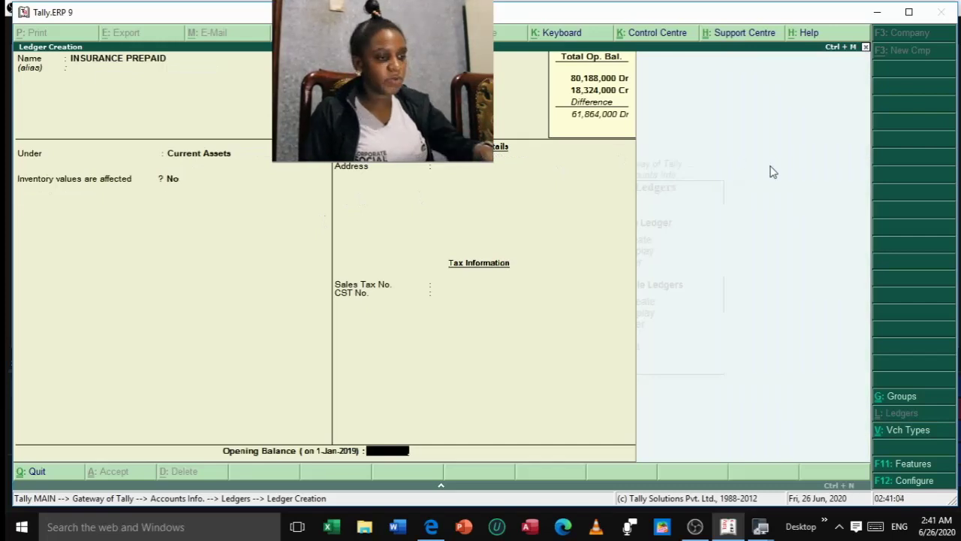
type("900,000")
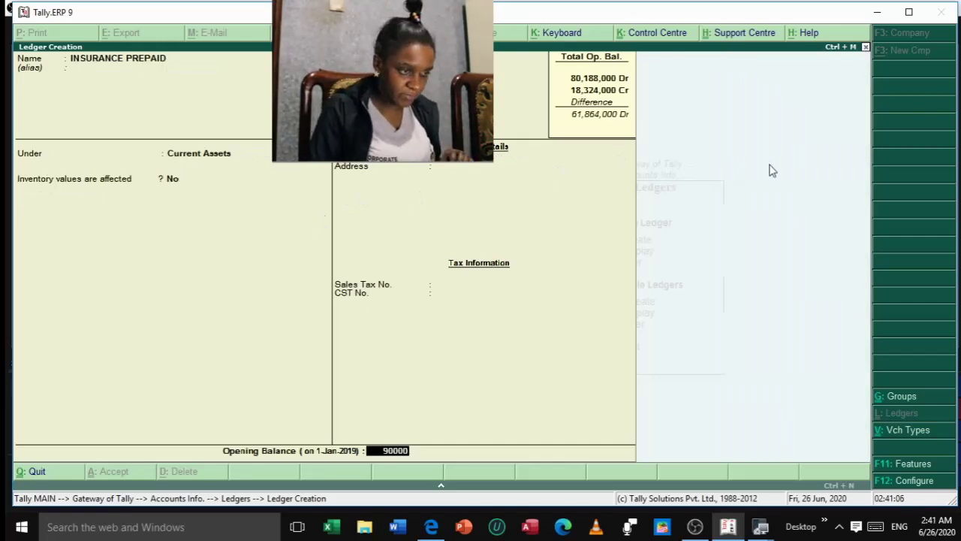
key("Return")
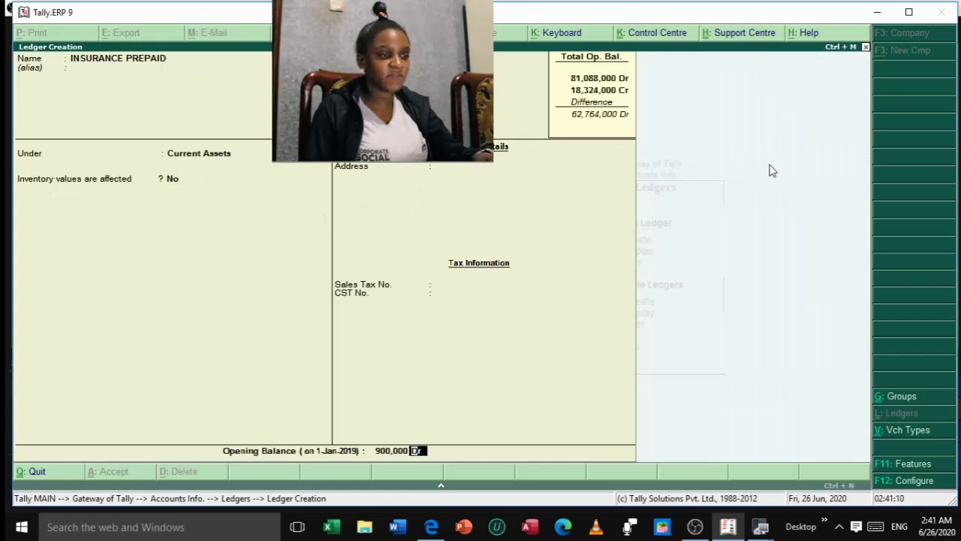
key("Return")
key("Return")
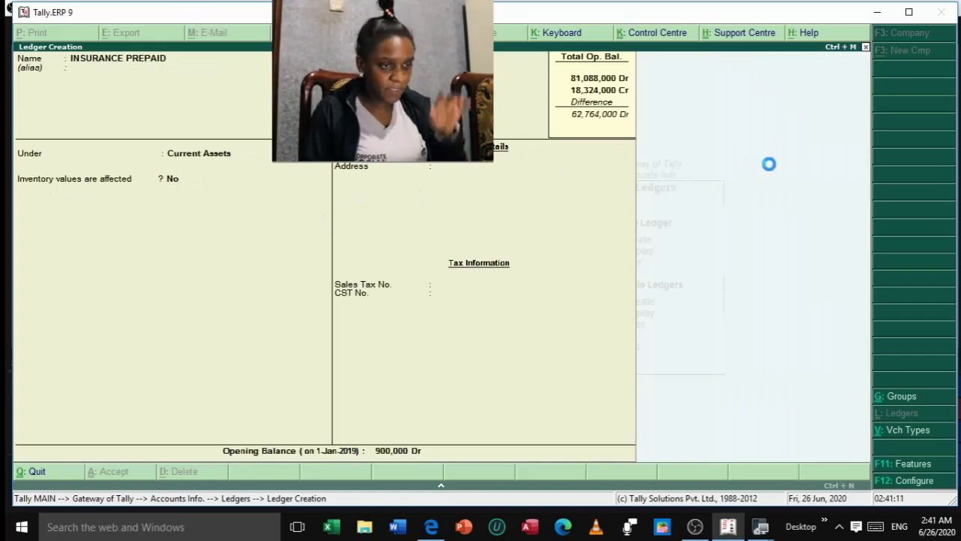
- Scroll the PDF to Note 4's Exim, NC and Equity Bank balances totalling 2,540,000
left_click(431, 527)
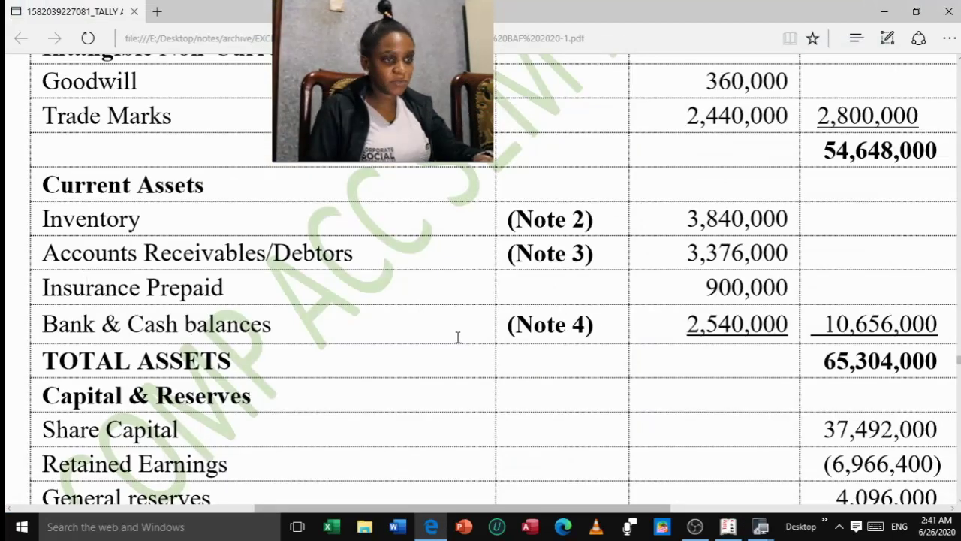
scroll(447, 432, "down", 15)
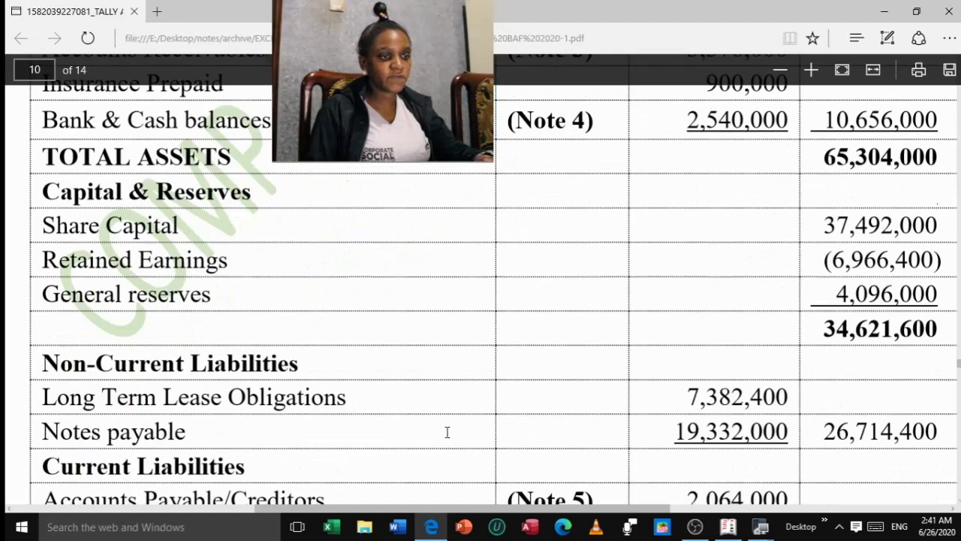
scroll(447, 431, "down", 10)
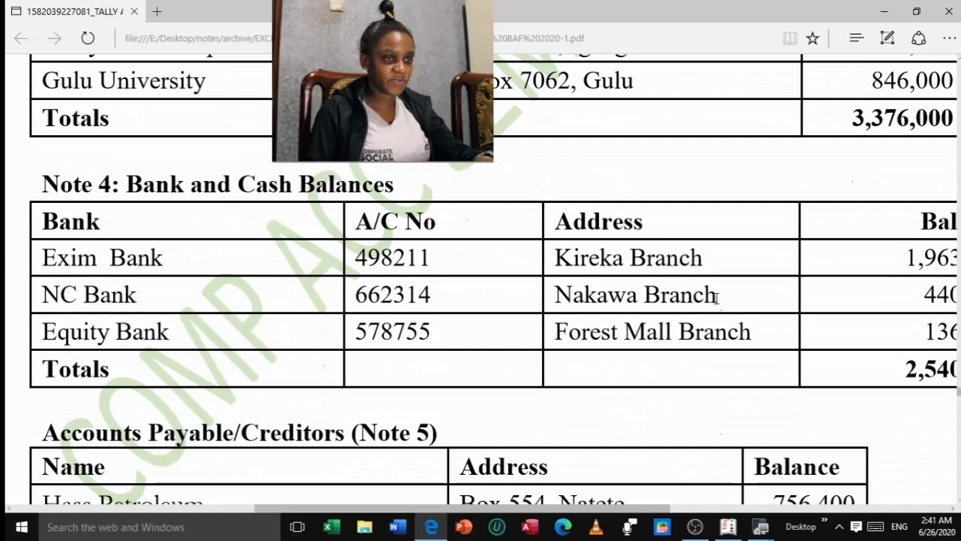
scroll(717, 298, "right", 4)
scroll(716, 298, "left", 4)
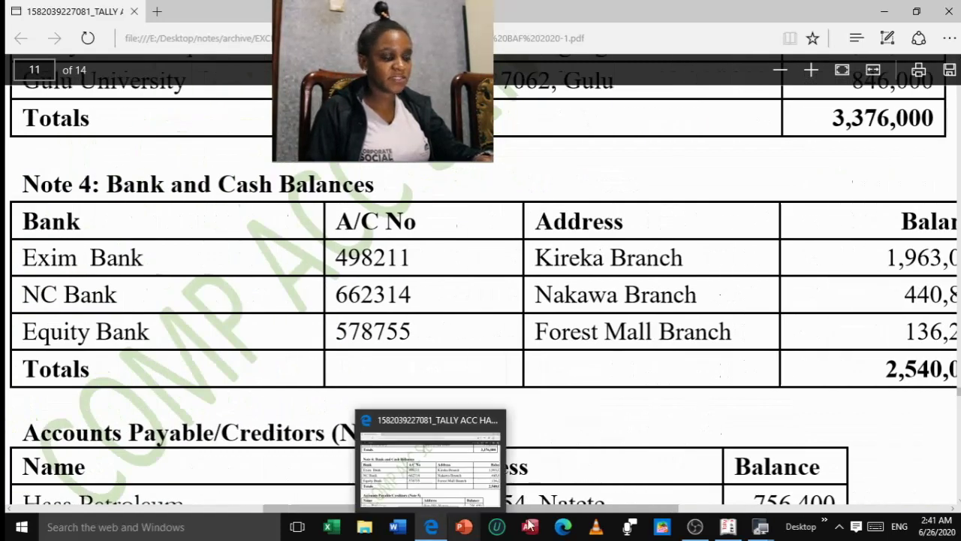
- Name the ledger EXIM BANK under Bank Accounts, reconciliation from 1-Jan-2019, cheque book and banking off
left_click(728, 526)
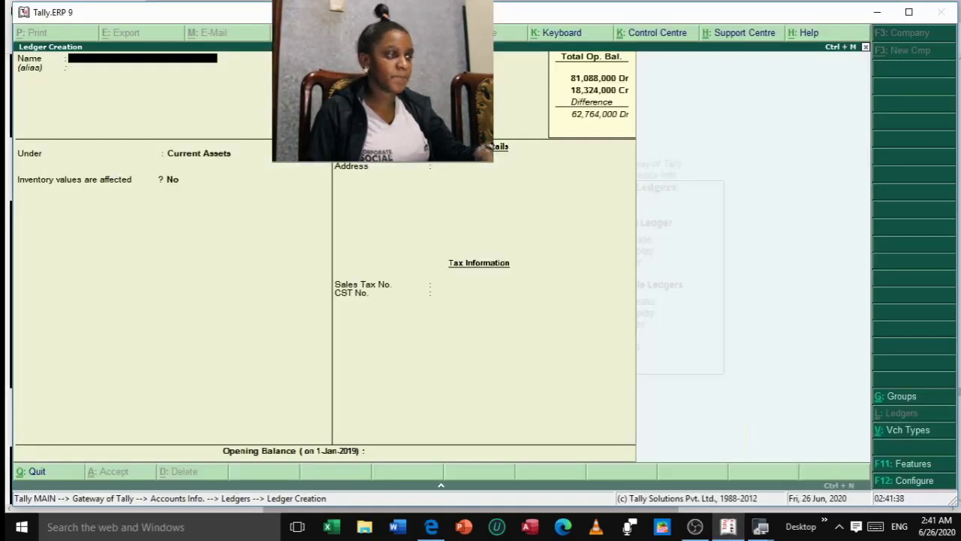
type("EXIM BANK")
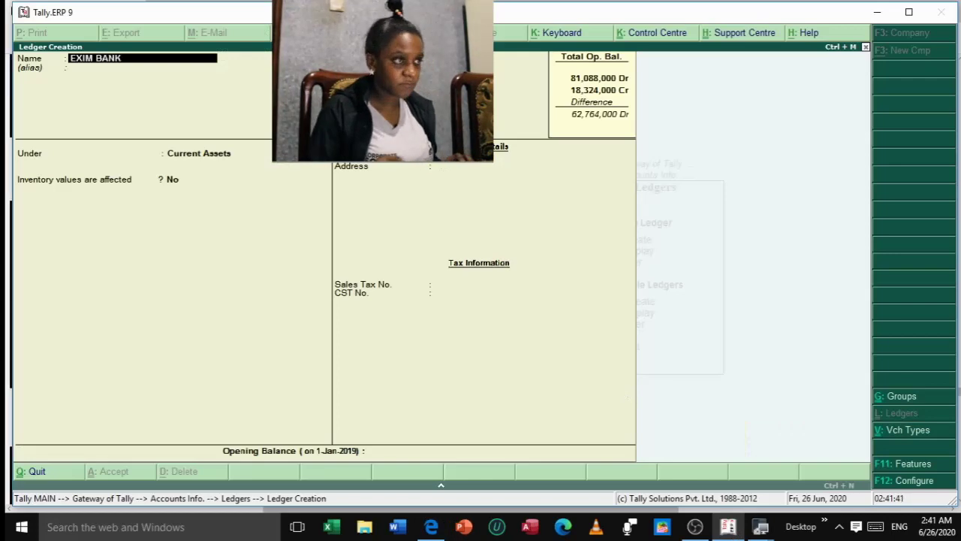
key("Return")
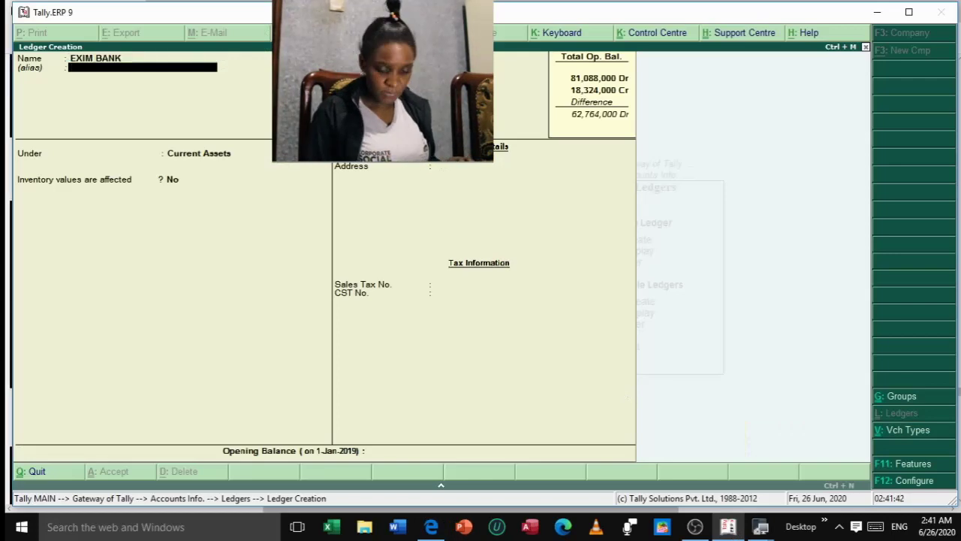
key("Return")
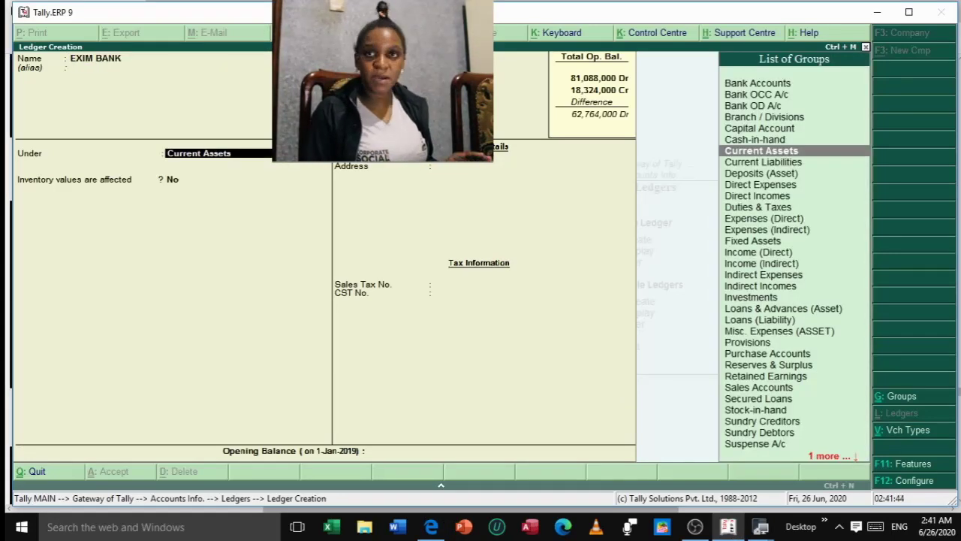
key("Up")
key("Up")
key("Up")
key("Up")
key("Up")
key("Up")
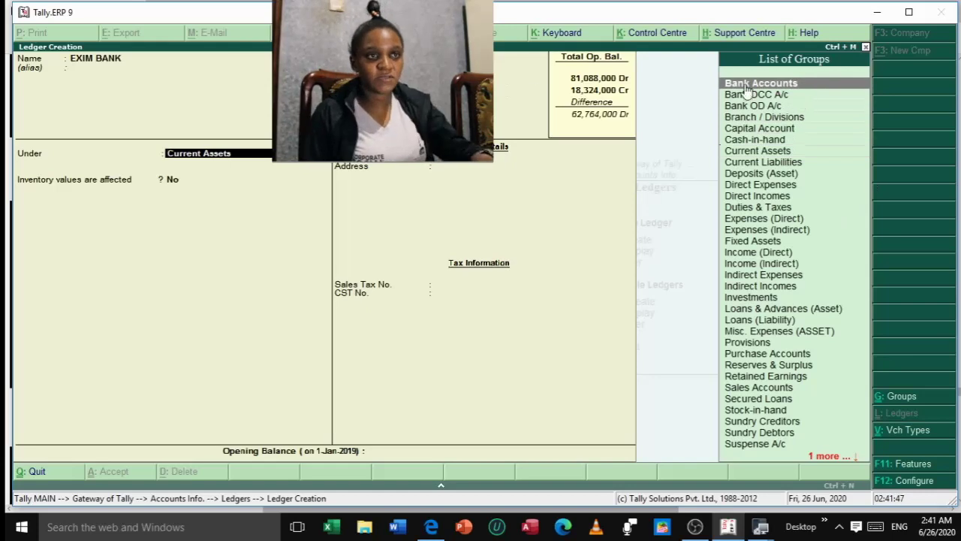
key("Return")
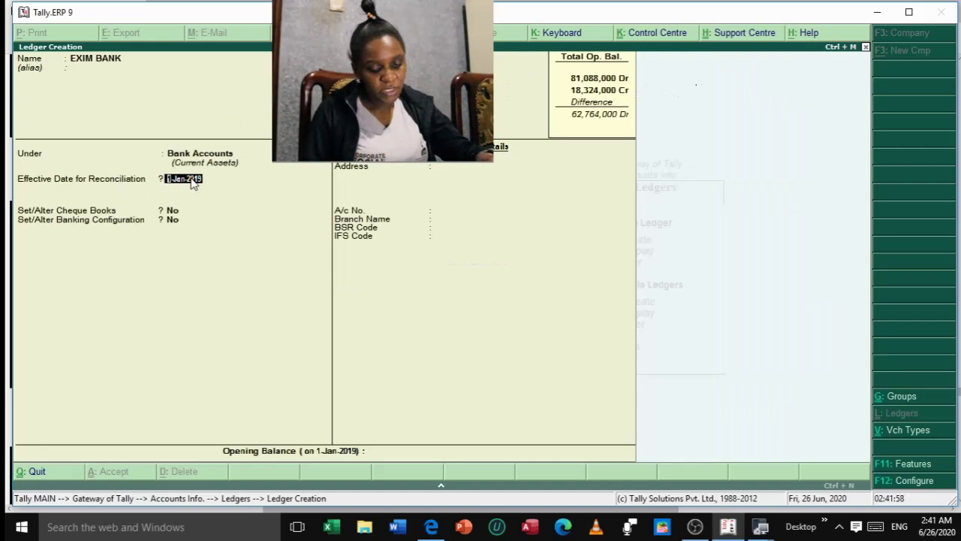
key("Return")
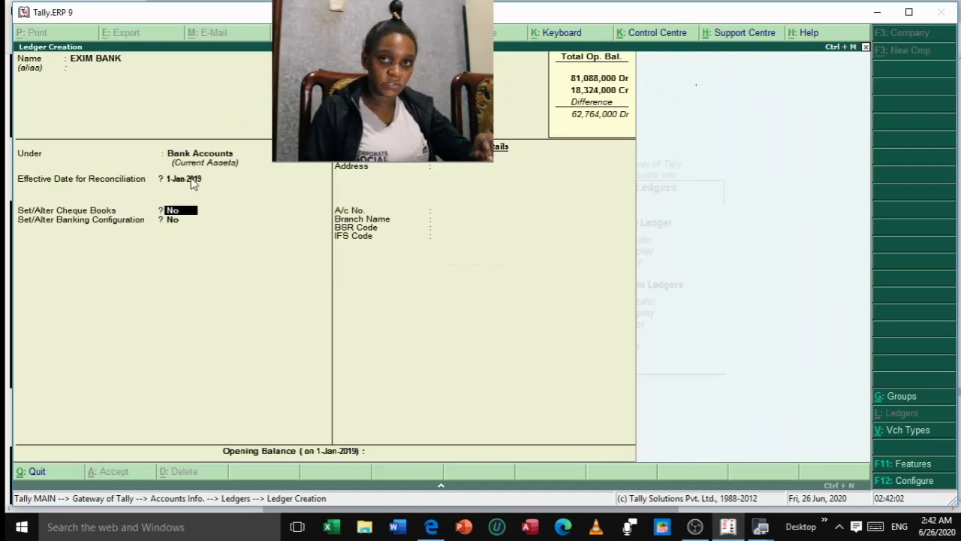
key("Return")
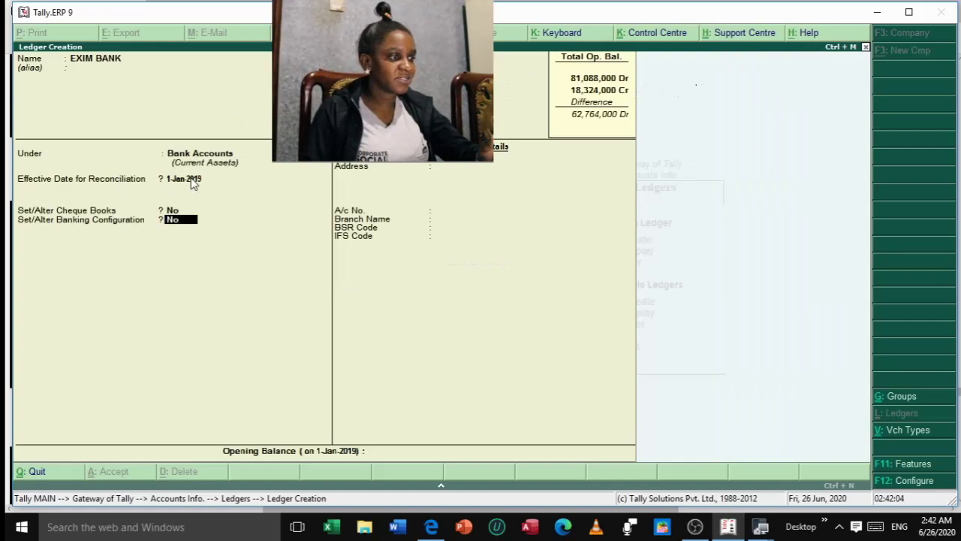
key("Return")
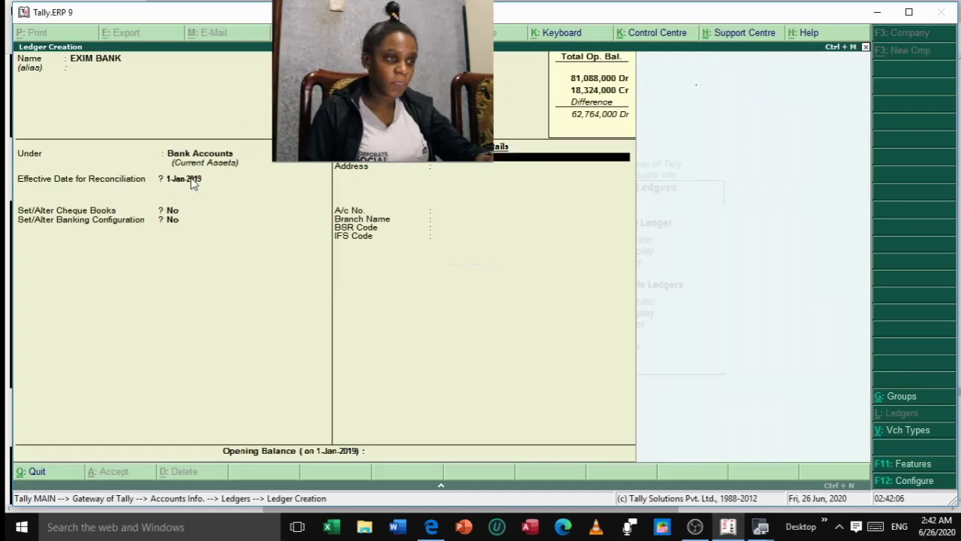
key("Return")
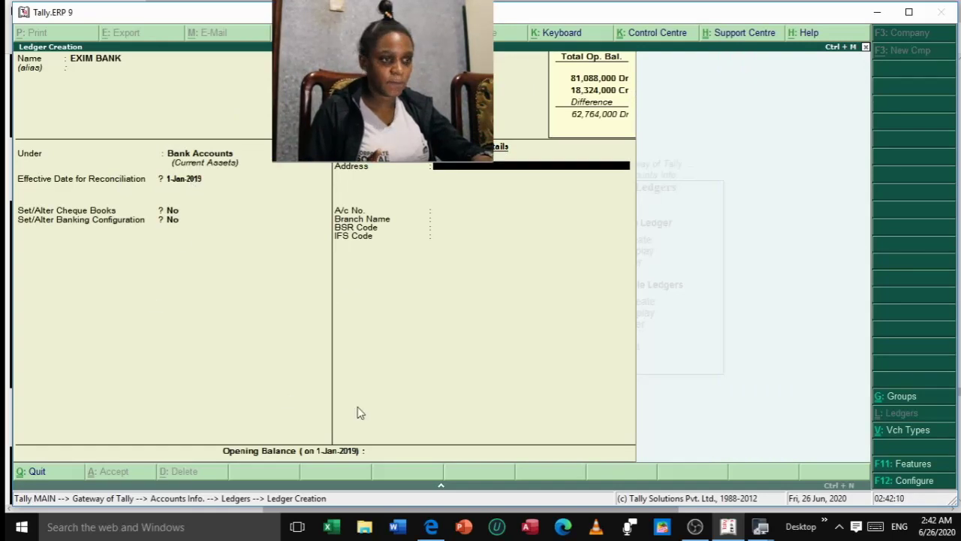
- Enter the Exim Bank account number from the PDF notes and branch KIREKA
left_click(424, 527)
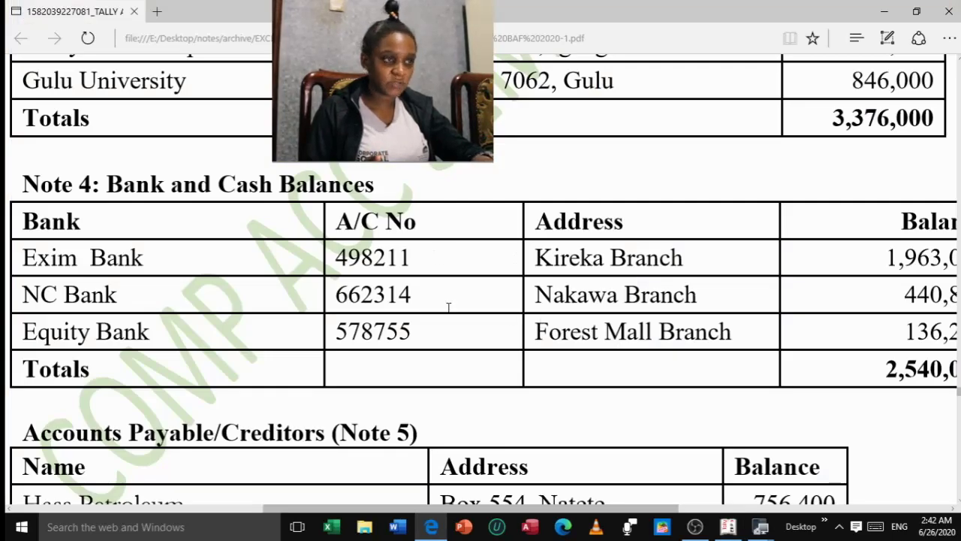
left_click(432, 526)
key("Return")
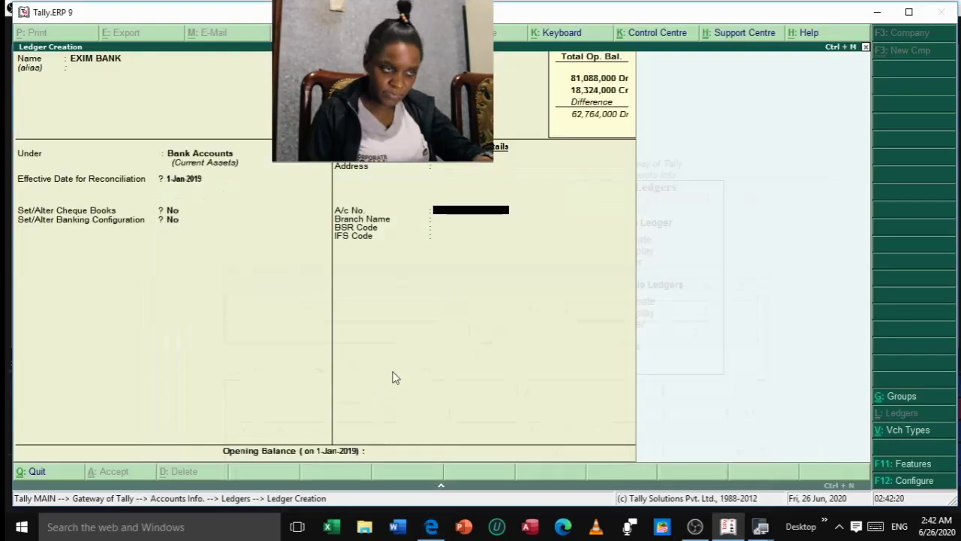
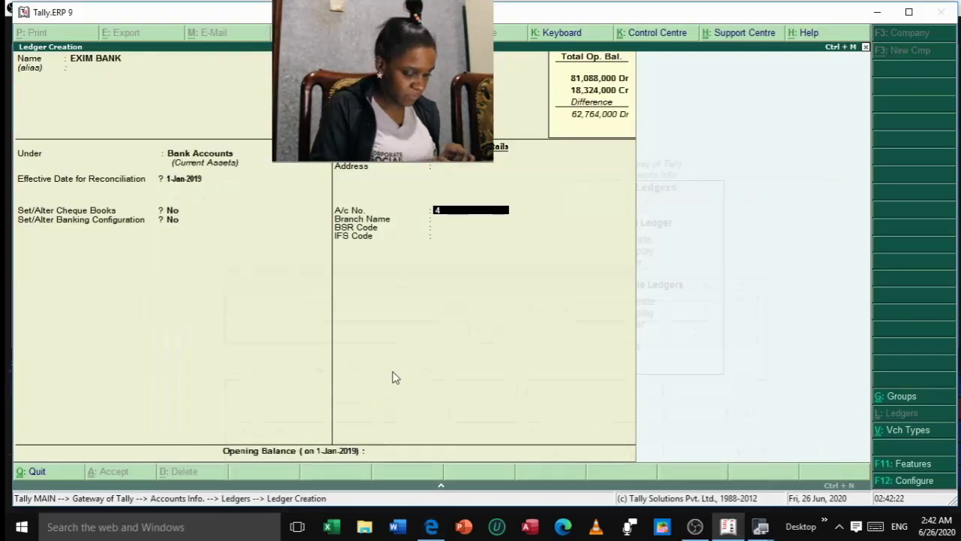
key("Return")
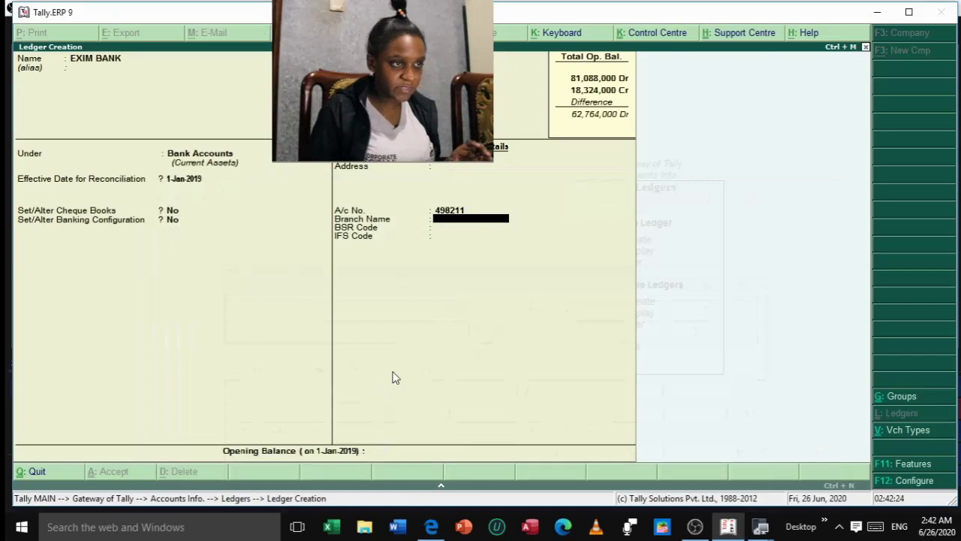
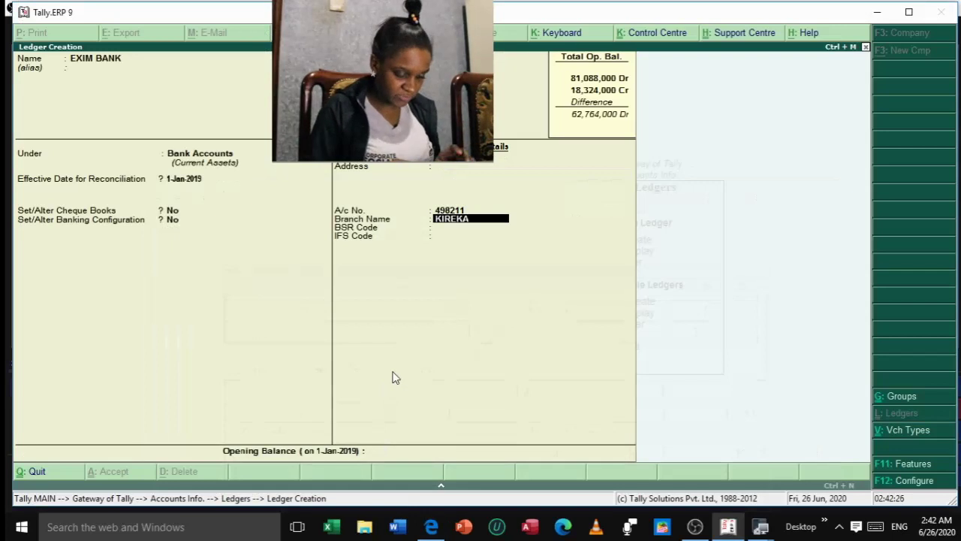
key("Return")
key("Return")
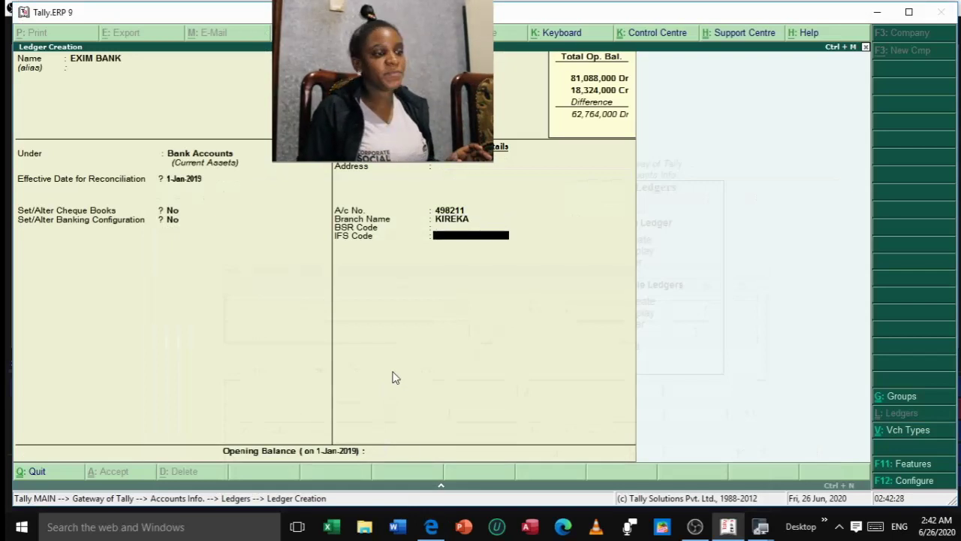
key("Return")
- Set the EXIM BANK opening balance to 1,963,000 Dr
left_click(433, 528)
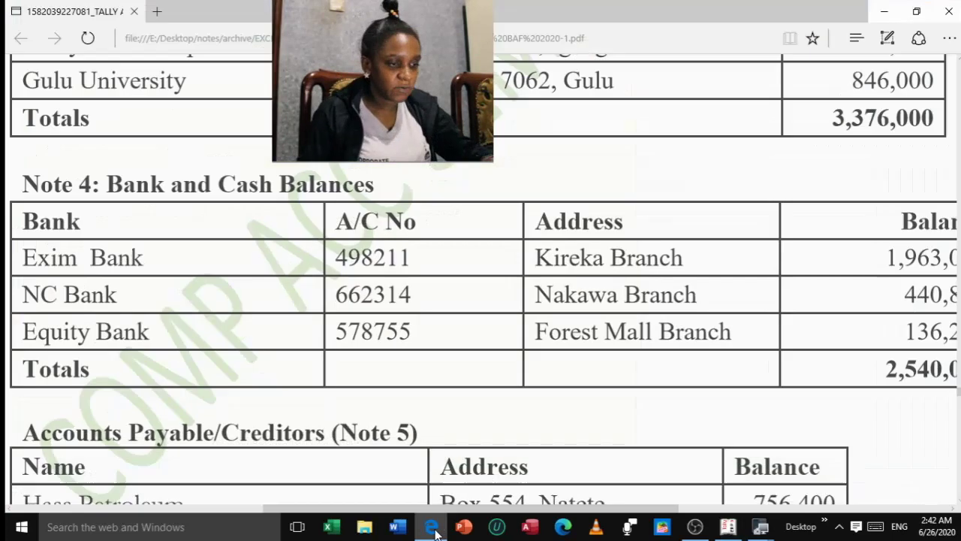
scroll(729, 333, "right", 3)
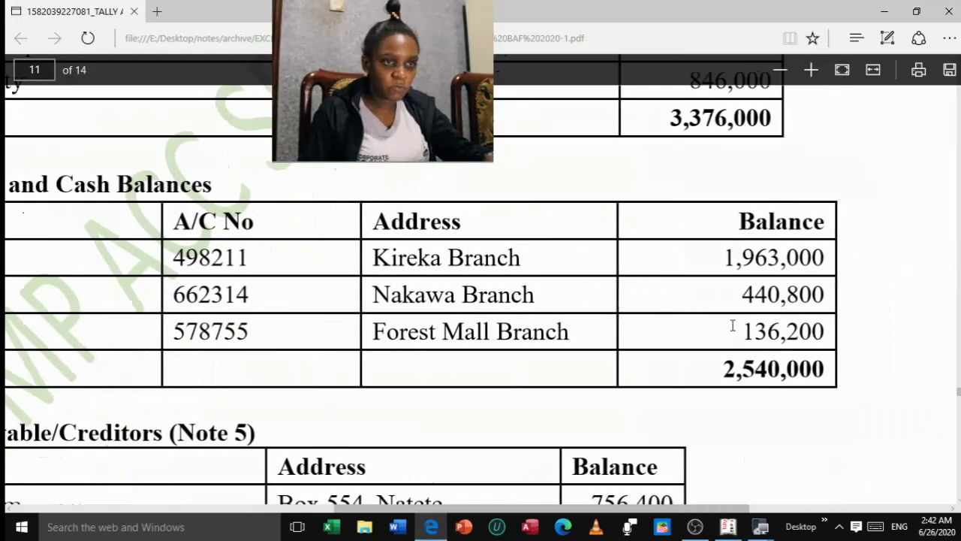
scroll(746, 313, "left", 3)
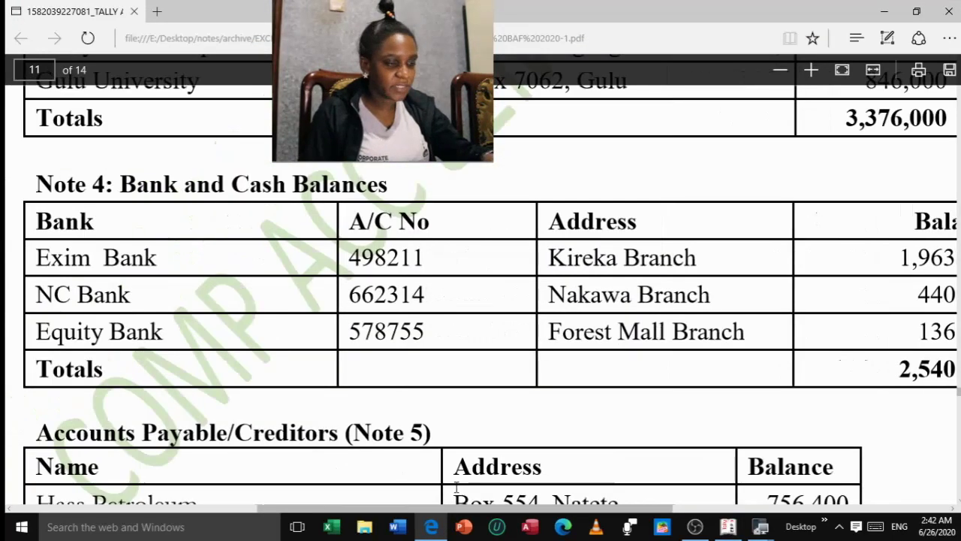
mouse_move(435, 530)
key("alt+Tab")
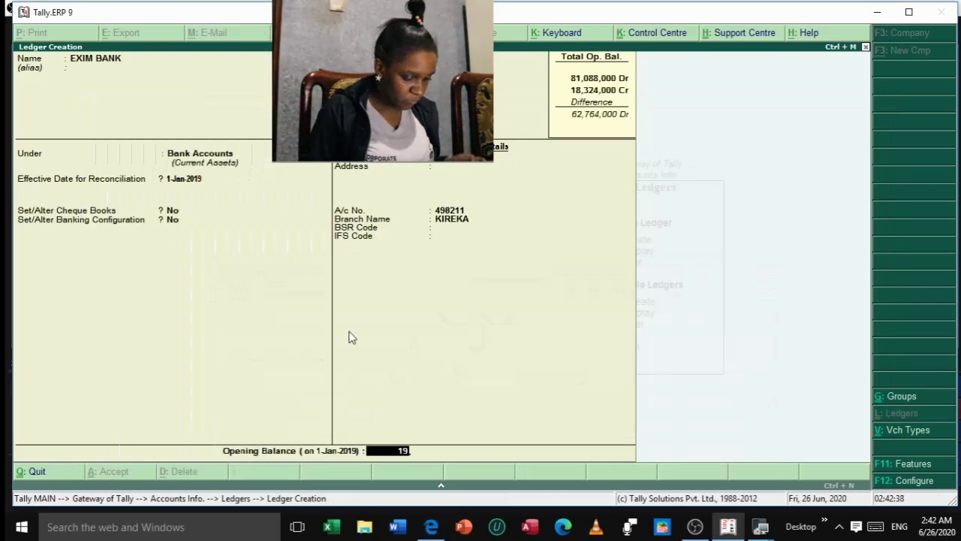
type("63,000")
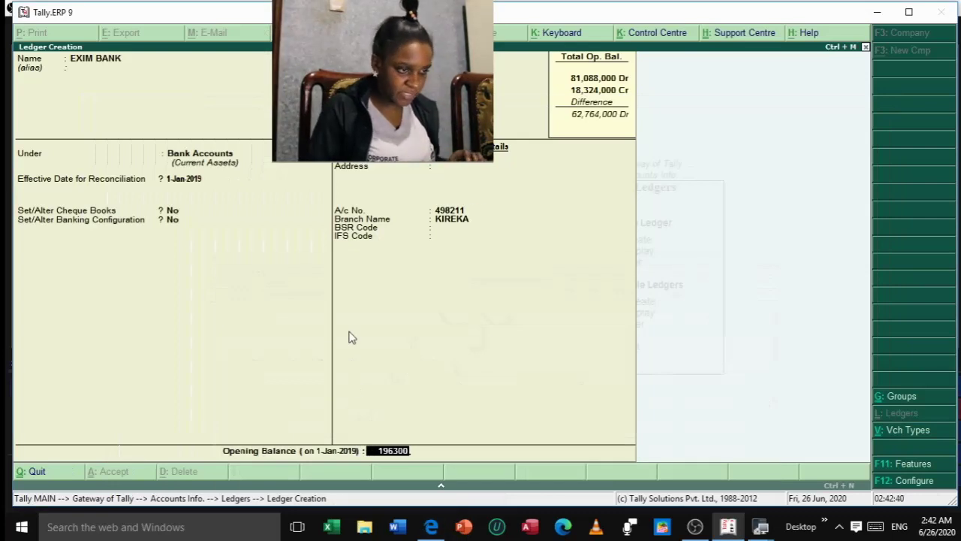
key("Return")
key("Return")
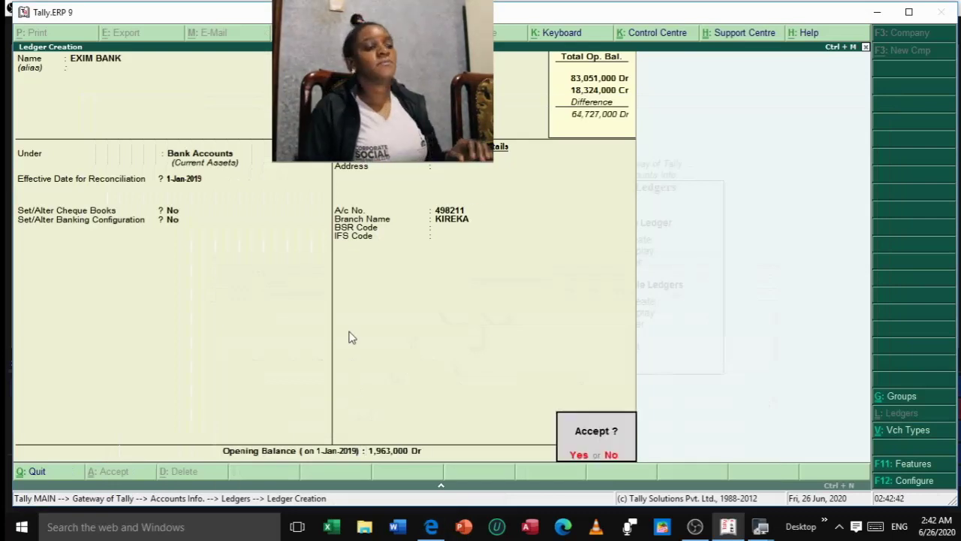
key("Return")
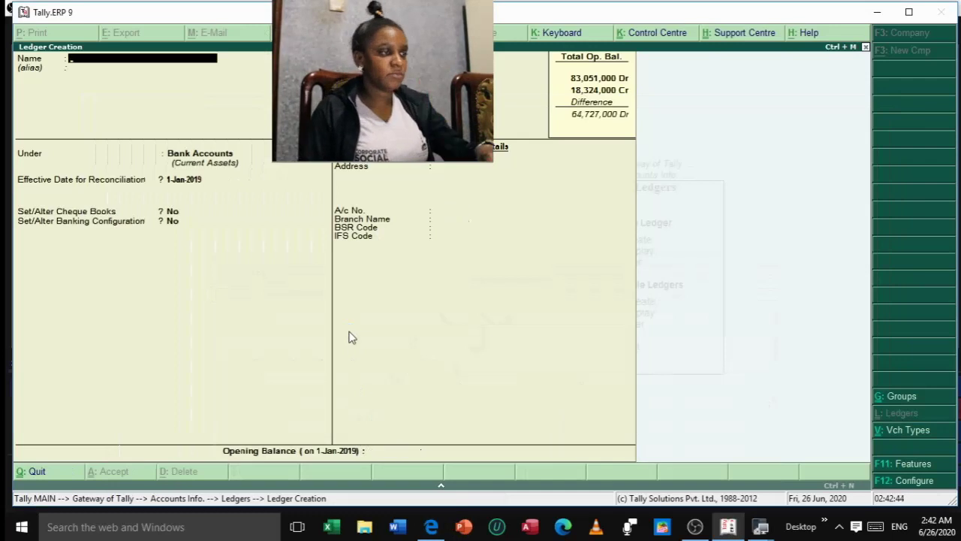
- Name the next ledger NC BANK, keeping it under Bank Accounts
left_click(431, 526)
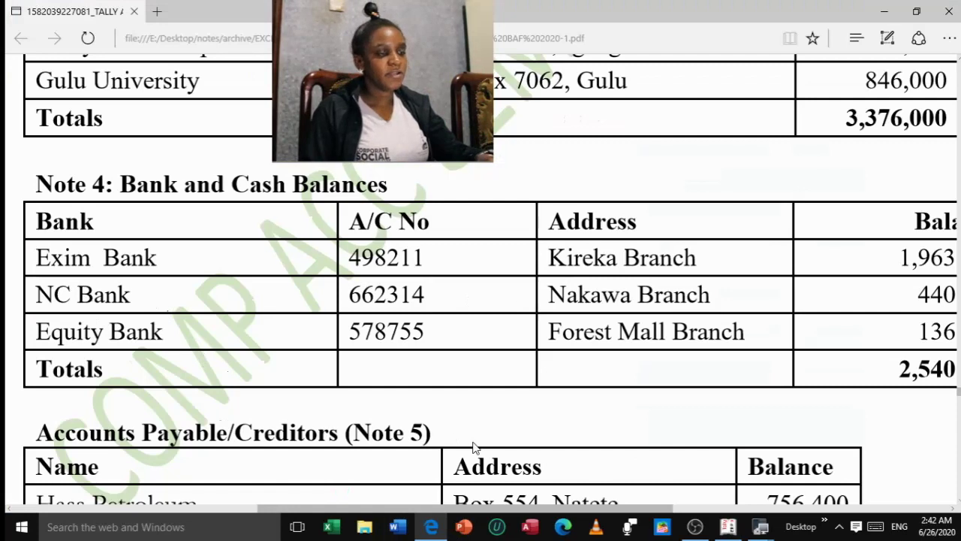
left_click(432, 526)
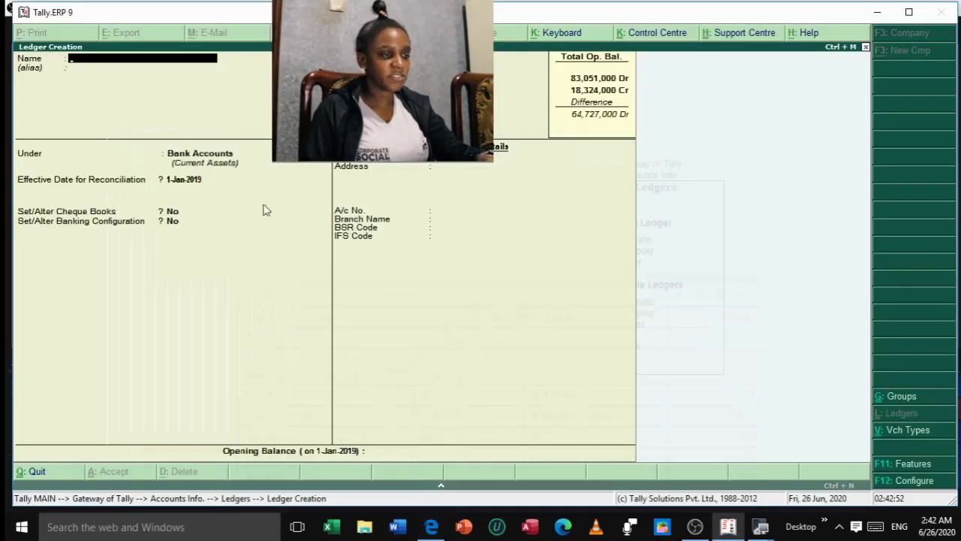
type("NC BANK")
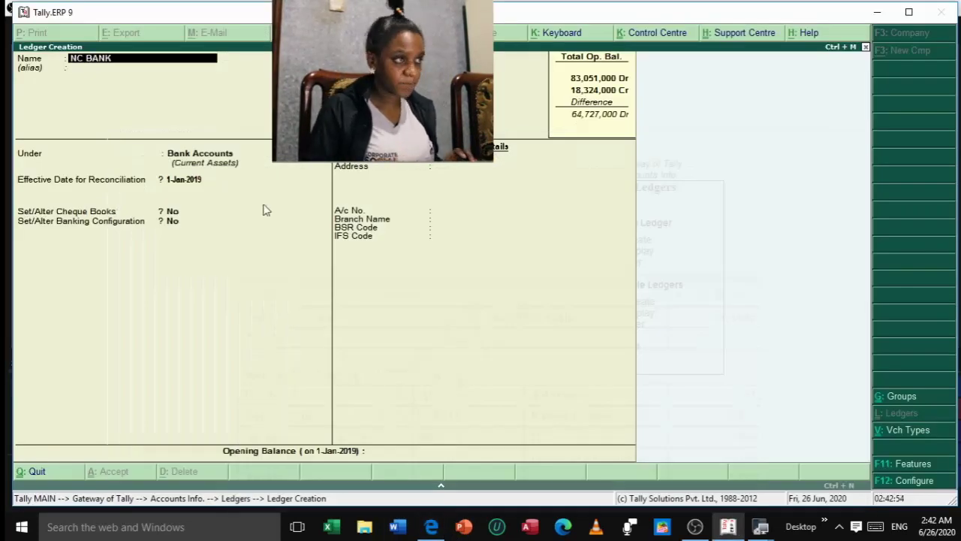
key("Return")
key("Return")
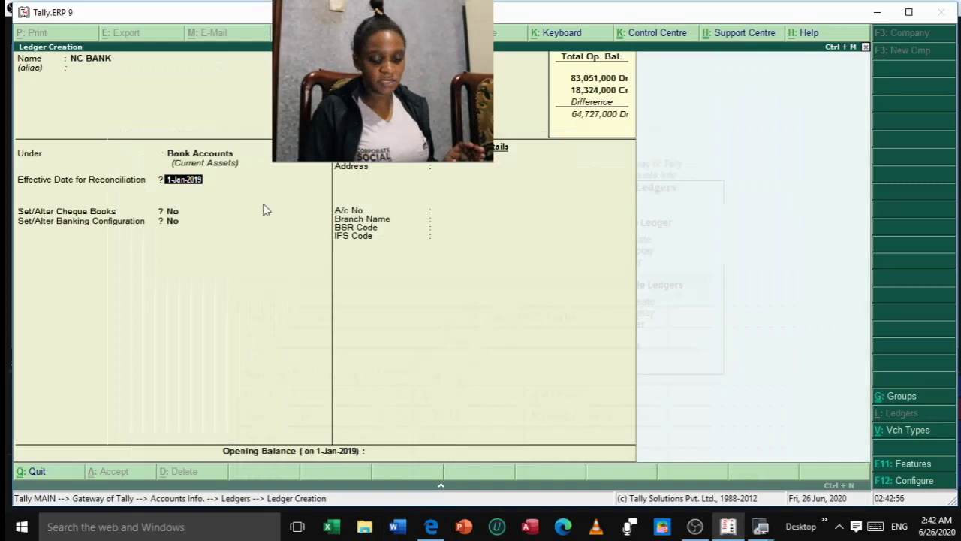
key("Return")
key("Return")
key("Return")
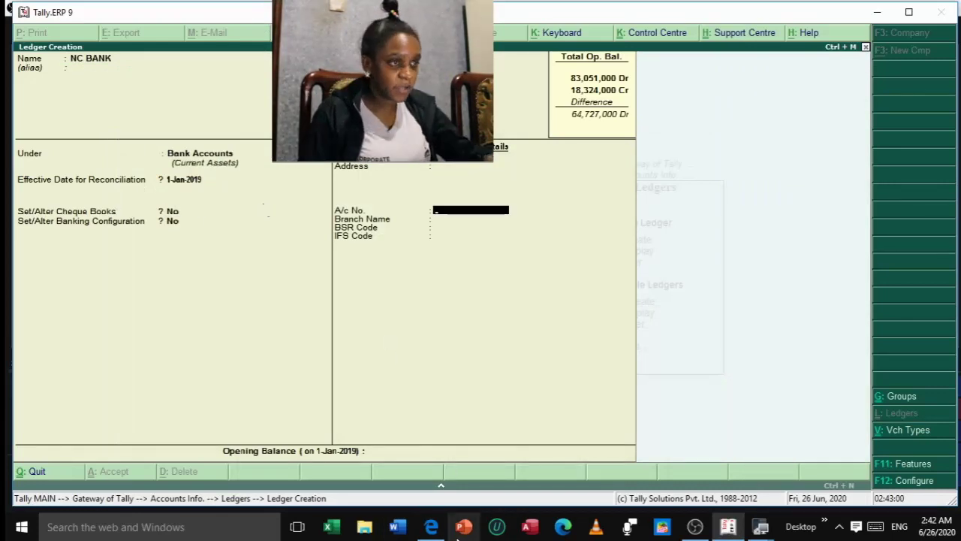
left_click(431, 526)
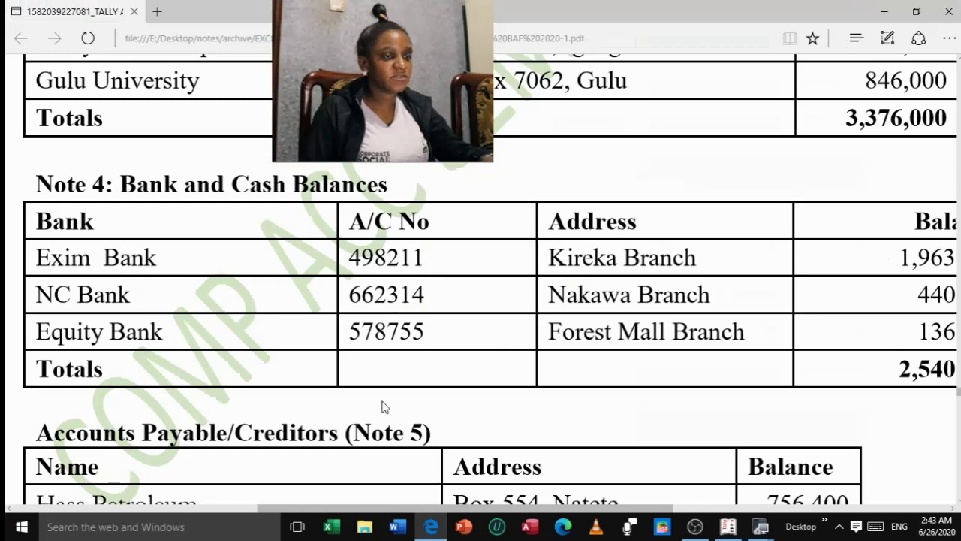
left_click(433, 526)
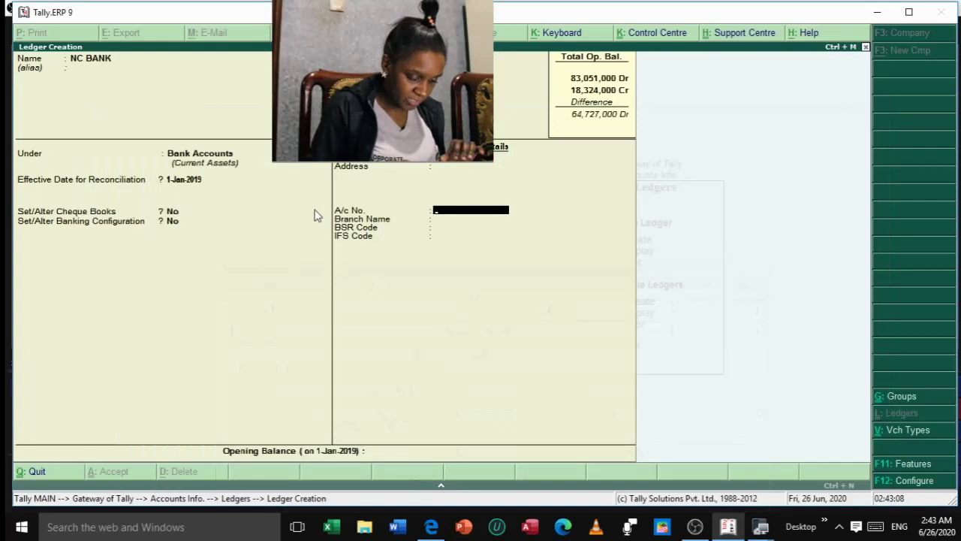
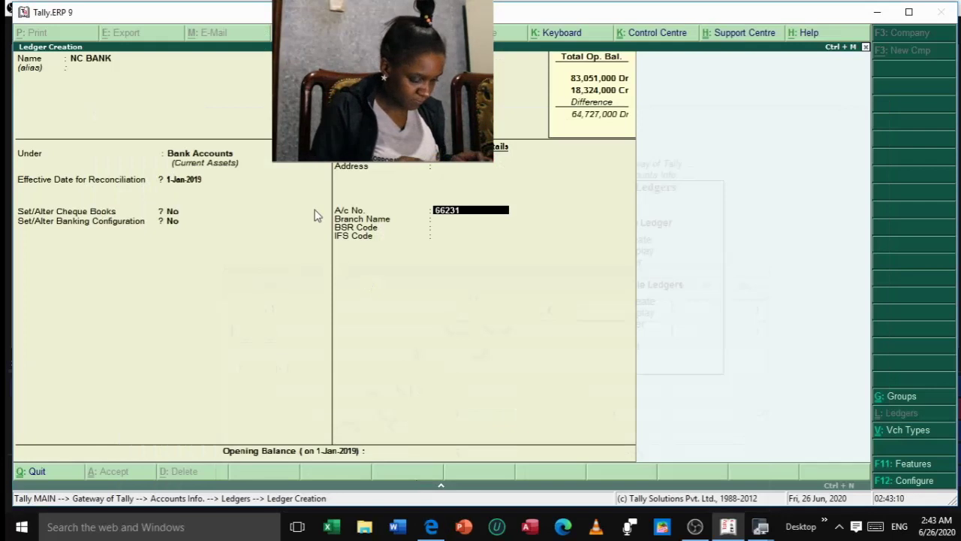
key("Return")
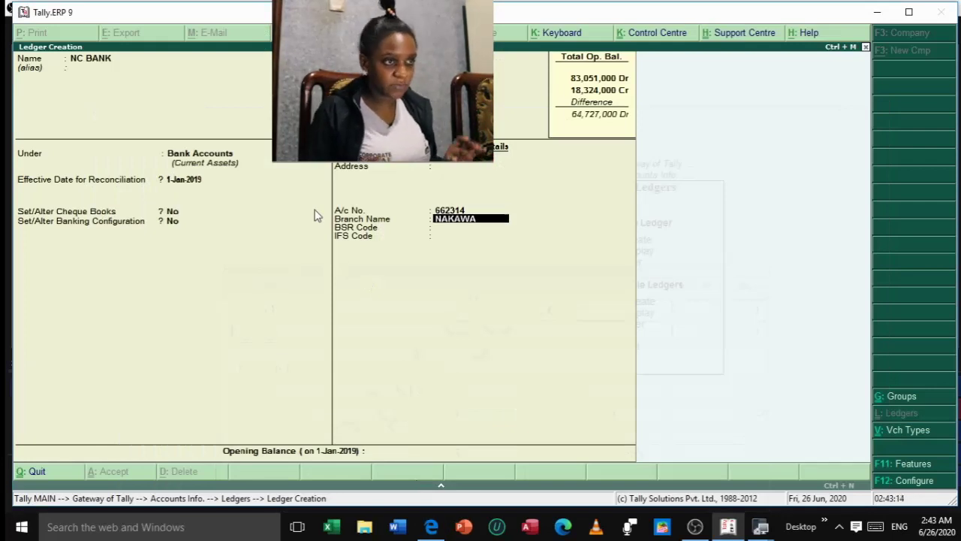
key("Return")
key("Return")
key("Return")
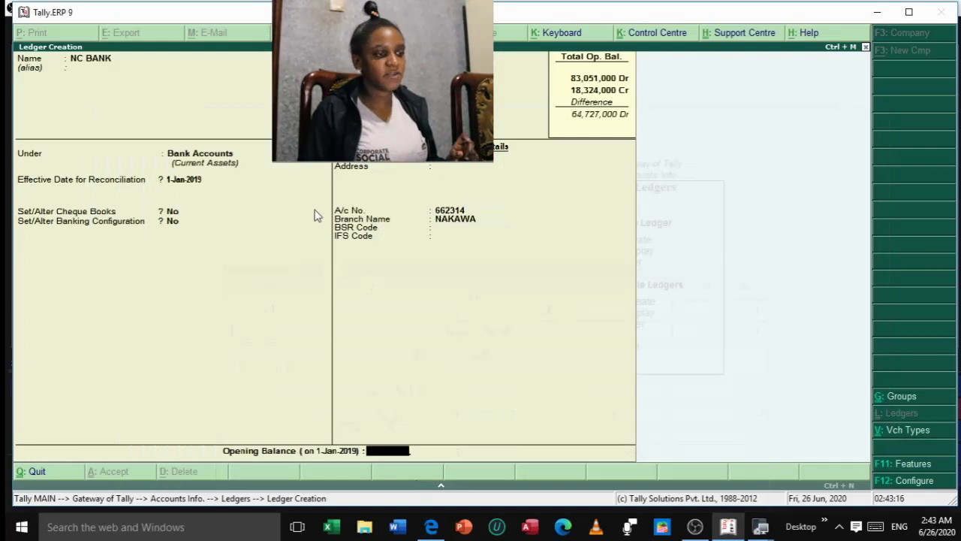
- Set NC BANK's opening balance to 440,800 Dr and return to the bank balances PDF
left_click(431, 526)
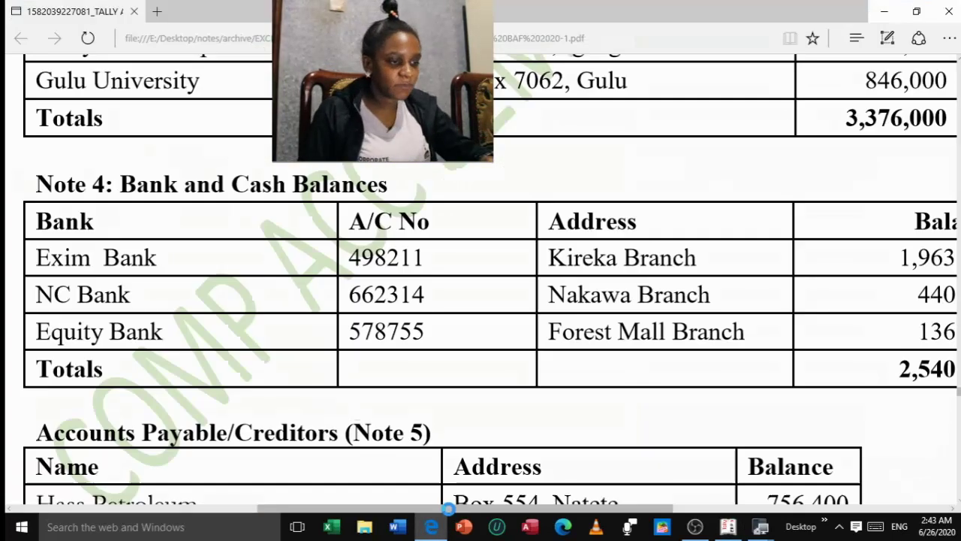
scroll(600, 388, "right", 3)
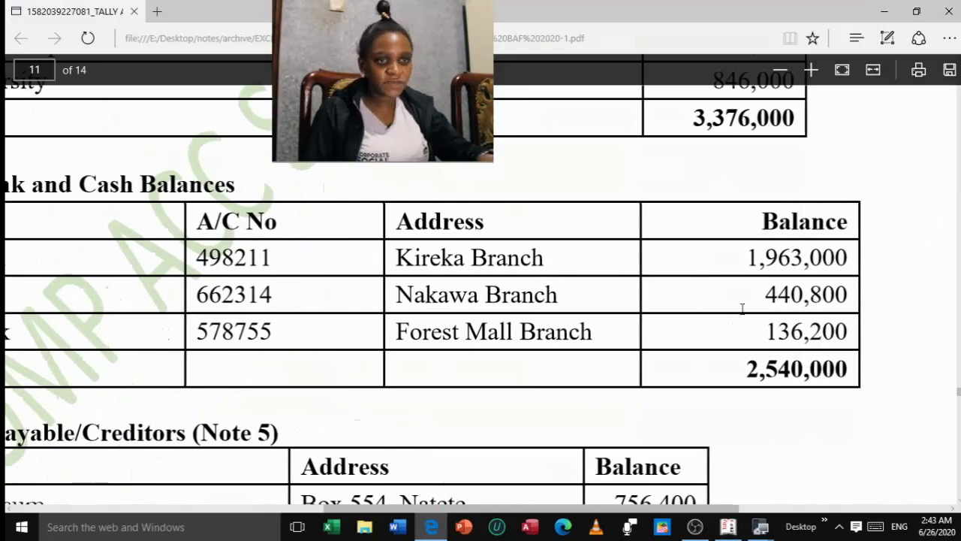
scroll(742, 308, "left", 2)
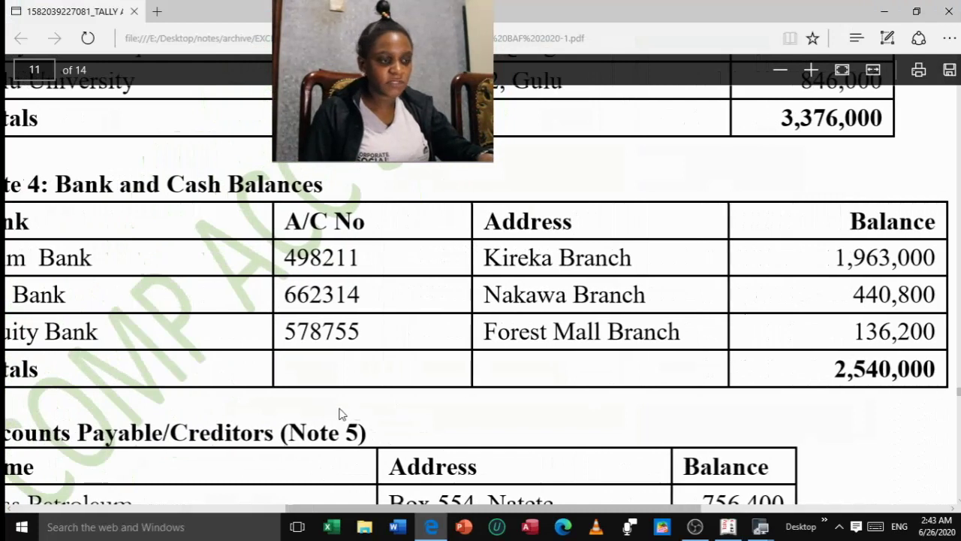
left_click(427, 525)
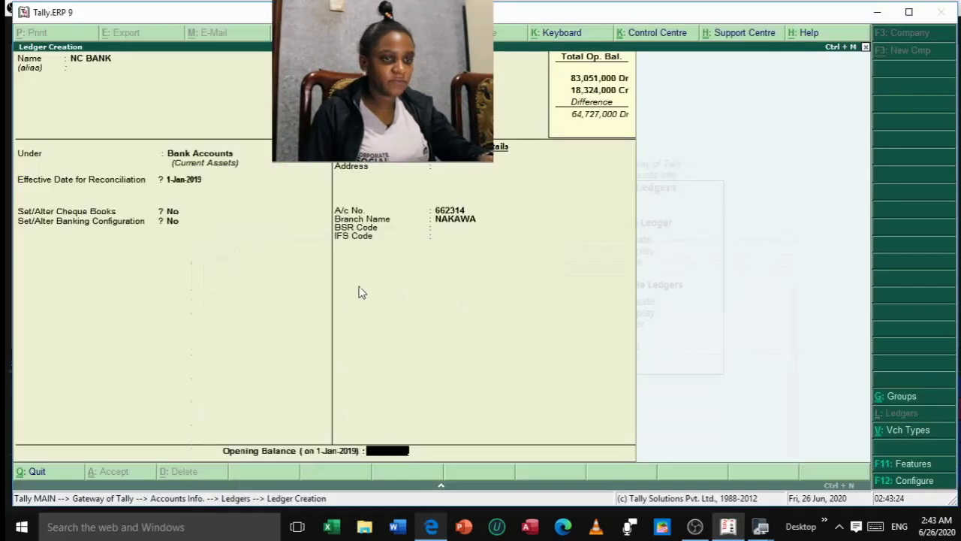
type("440800")
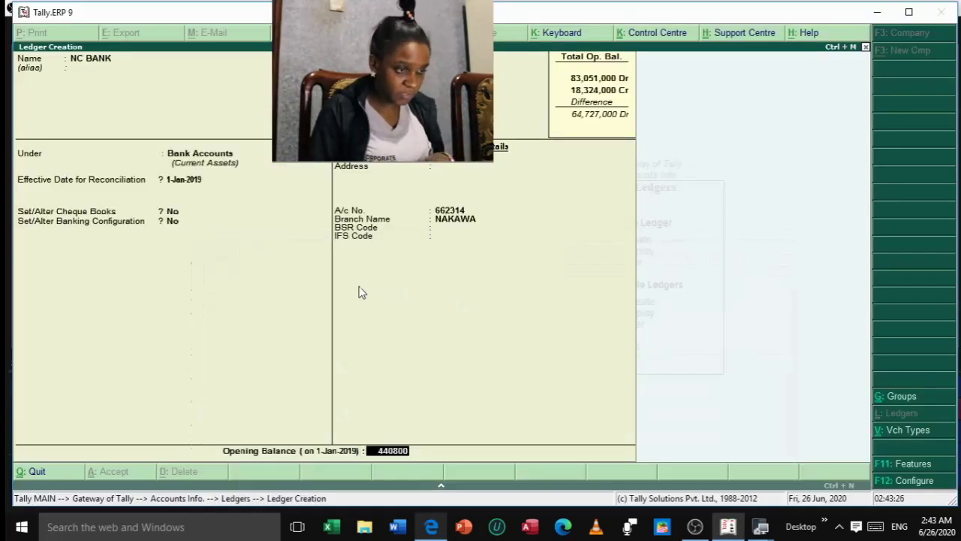
key("Return")
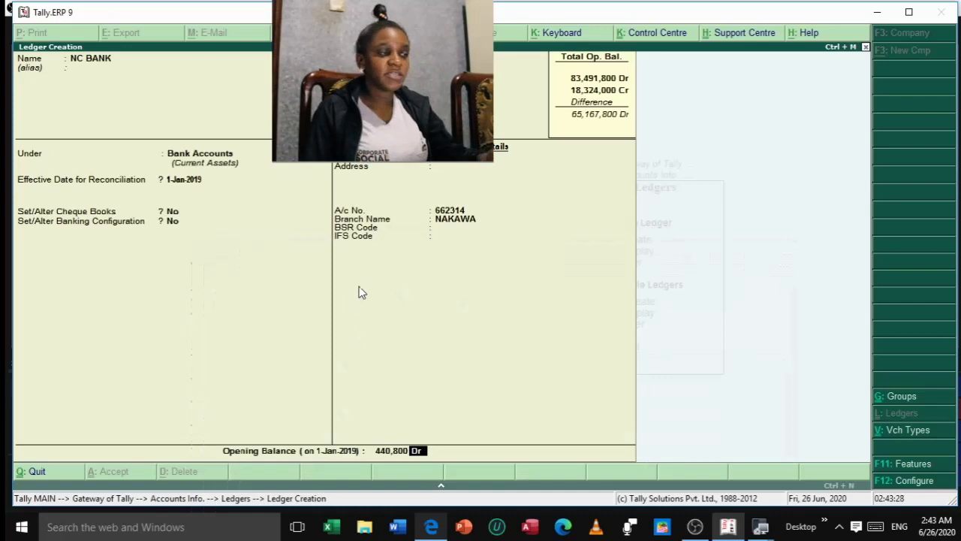
key("Return")
key("Return")
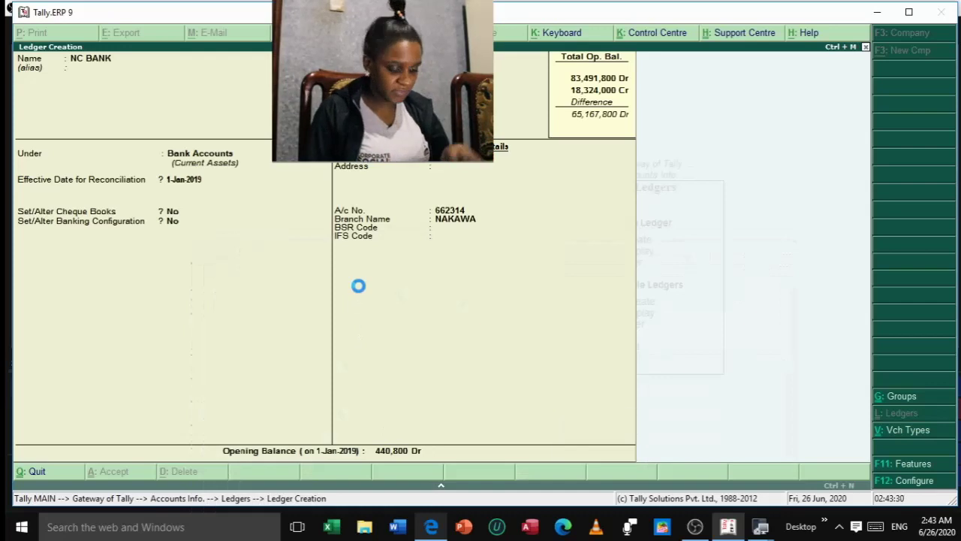
left_click(432, 526)
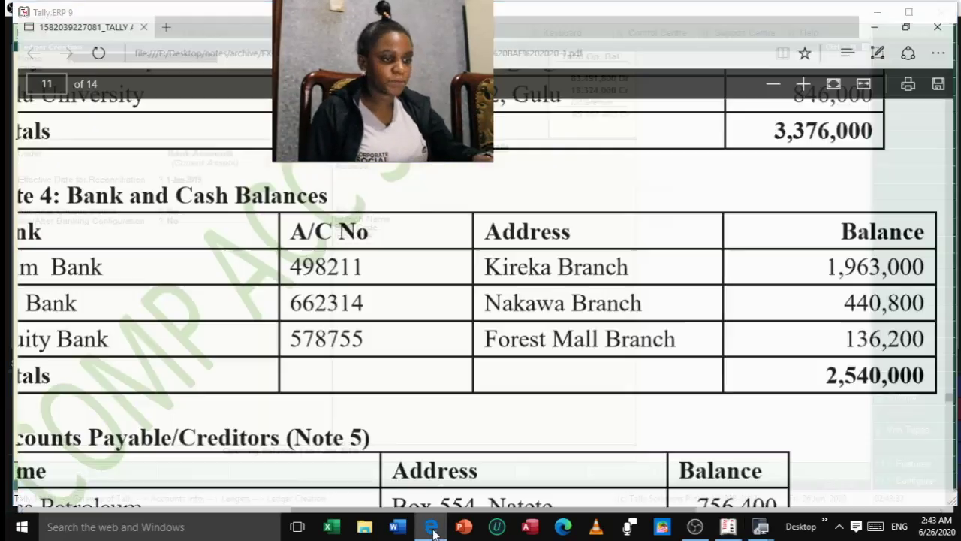
scroll(322, 388, "right", 2)
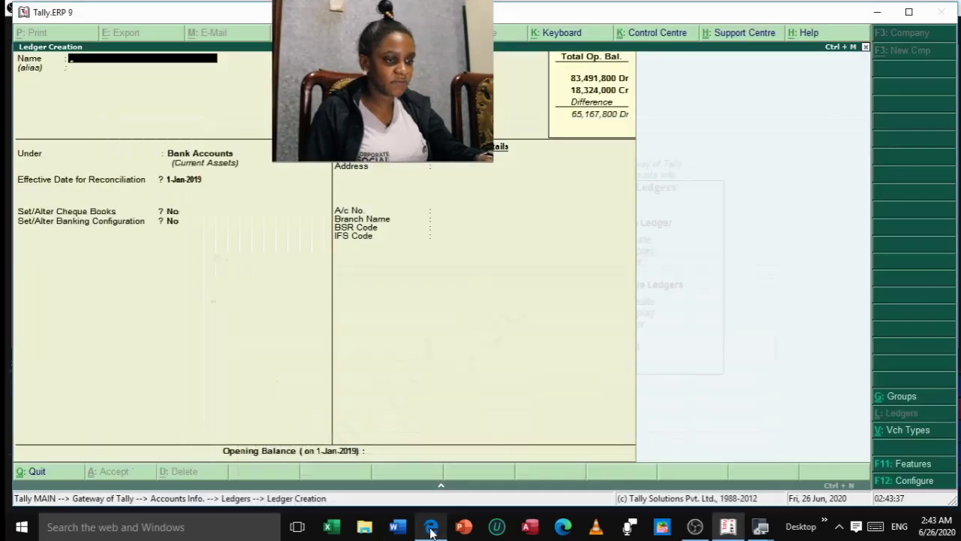
- Correct the ledger name to EQUITY BANK, keeping it under Bank Accounts
left_click(432, 527)
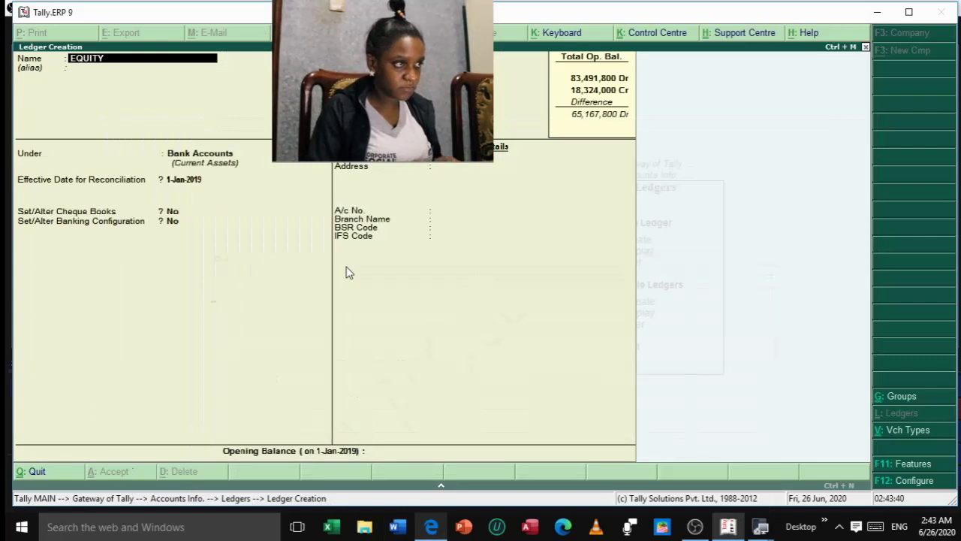
key("BackSpace")
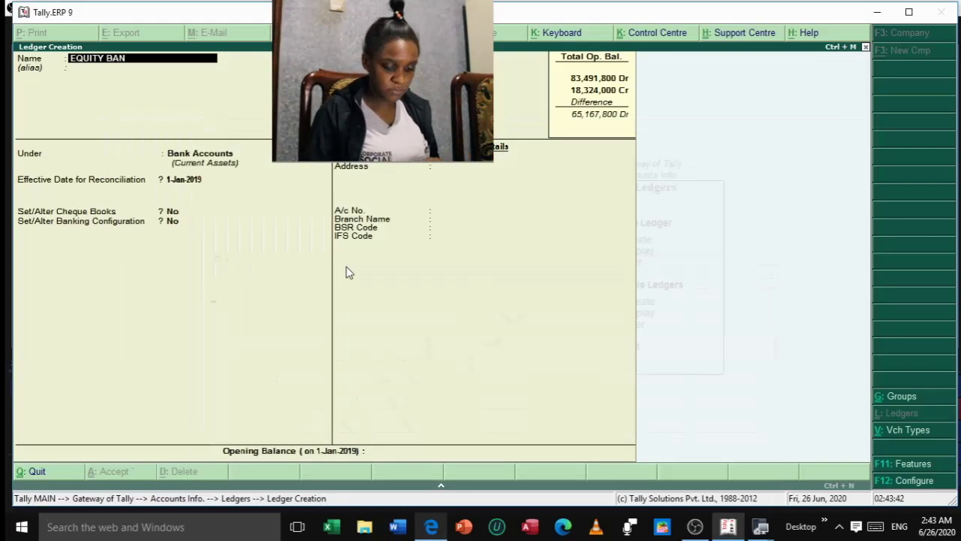
type("K")
key("Return")
key("Return")
key("Return")
key("Return")
key("Return")
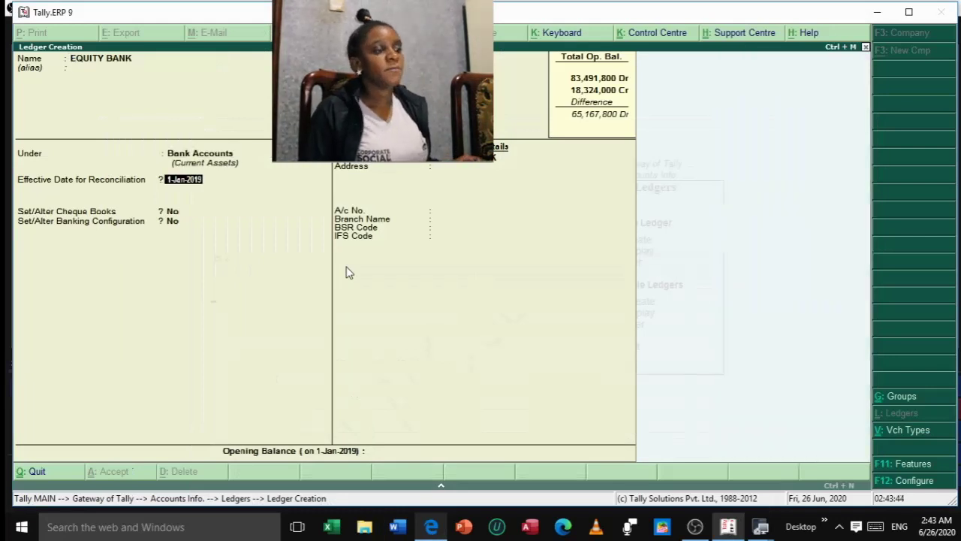
key("Return")
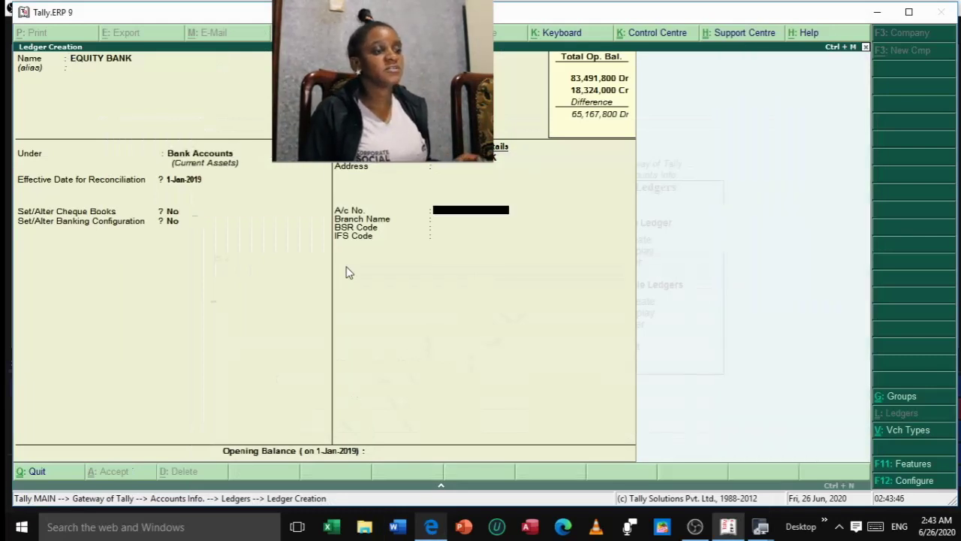
left_click(442, 535)
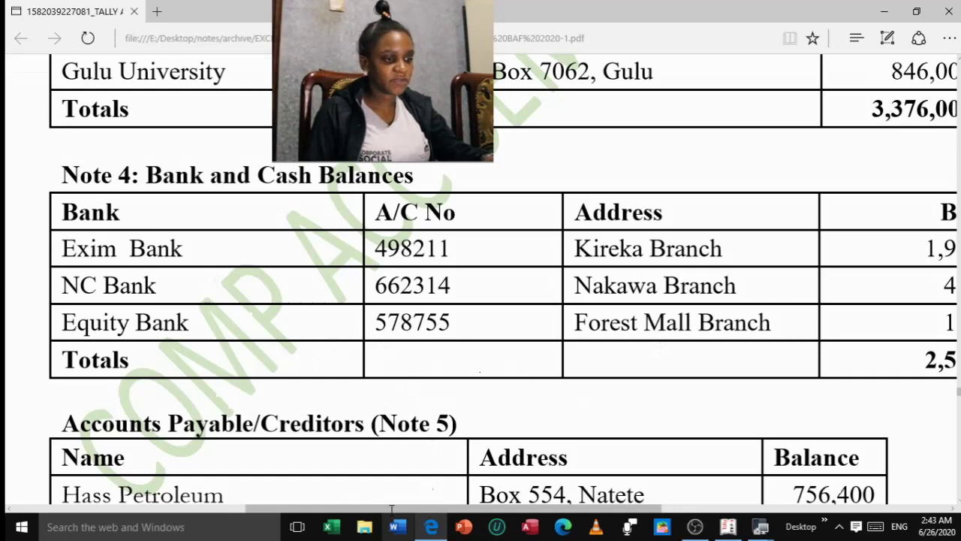
left_click(429, 529)
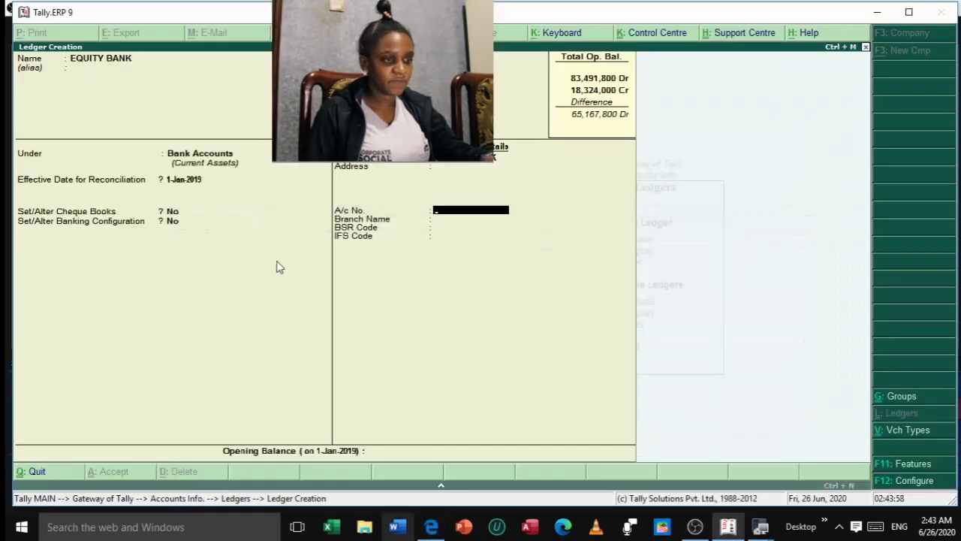
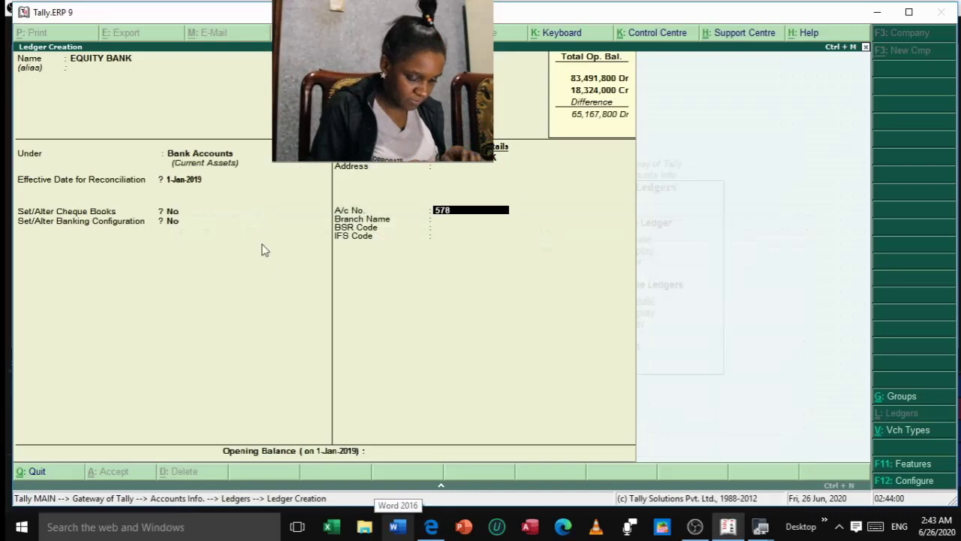
key("Return")
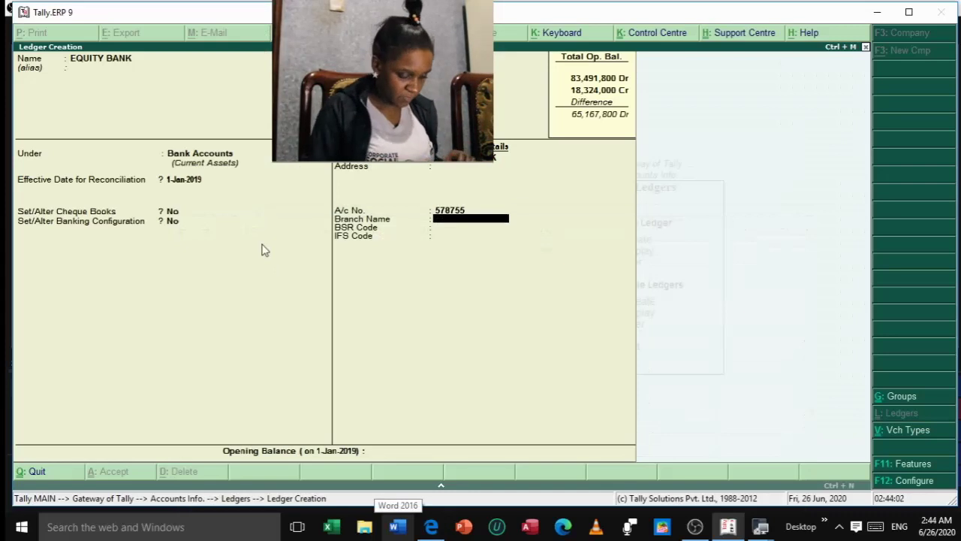
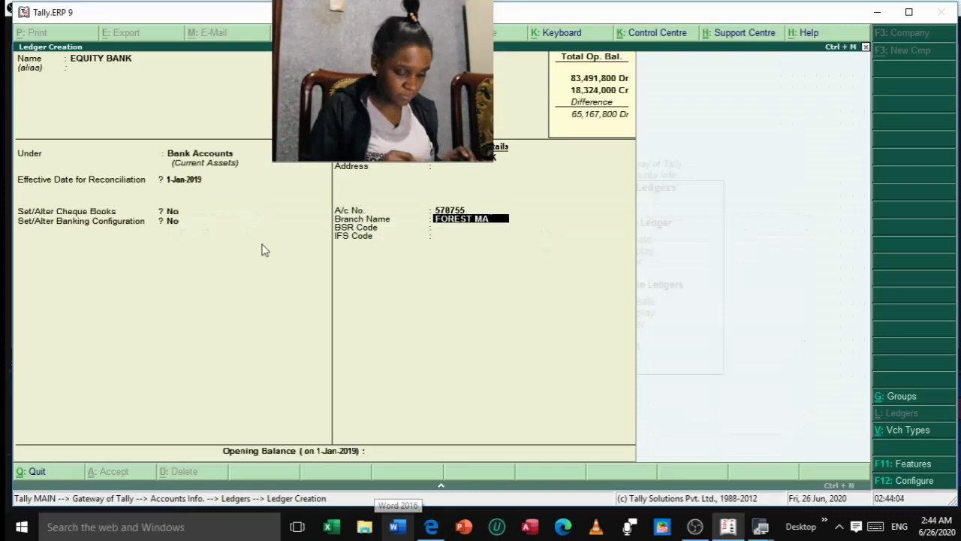
key("Return")
key("Return")
key("Return")
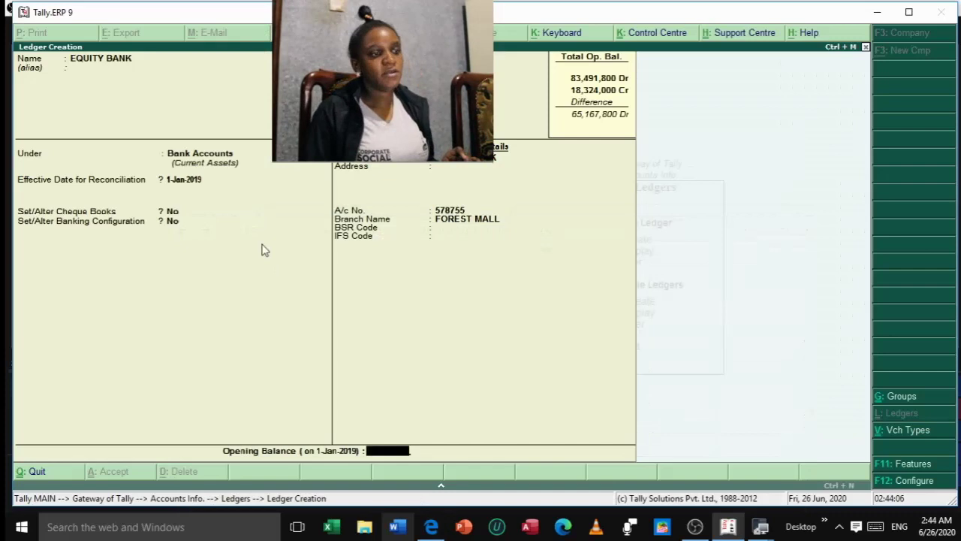
- Set the opening balance to 136,200 Dr and save the EQUITY BANK ledger
left_click(440, 527)
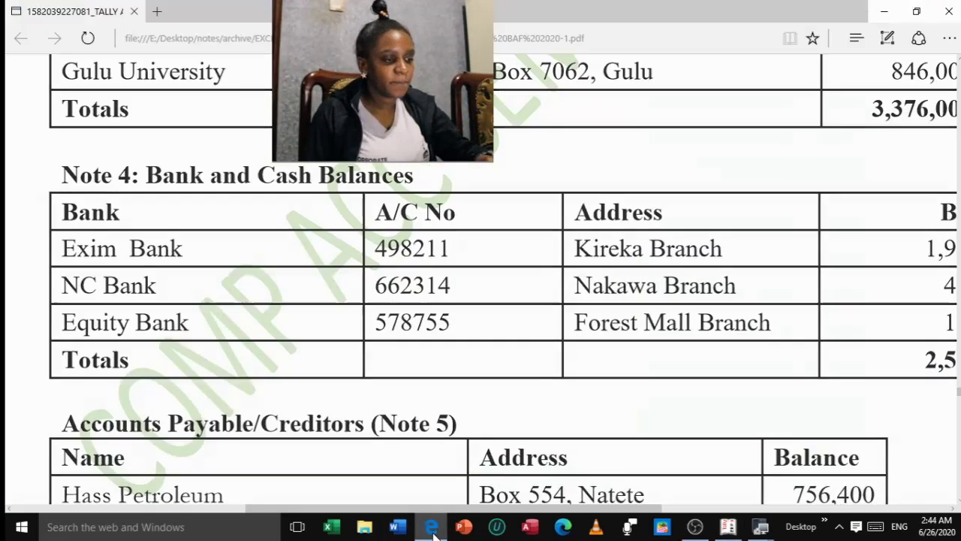
scroll(663, 370, "right", 5)
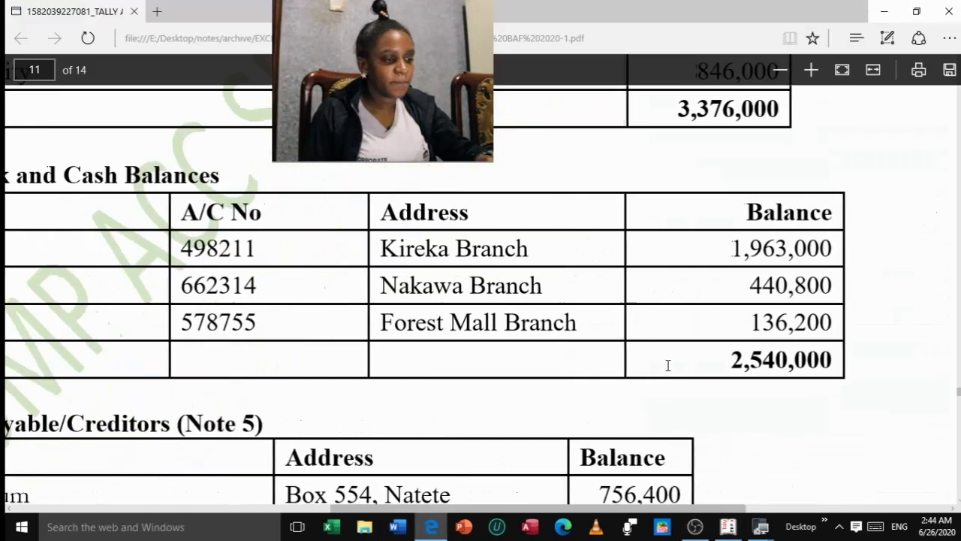
scroll(668, 366, "left", 5)
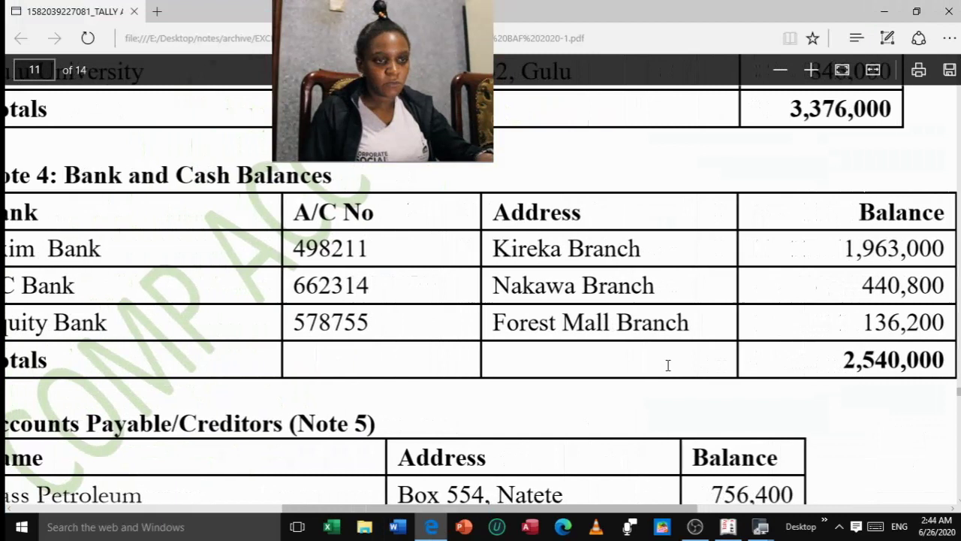
left_click(431, 526)
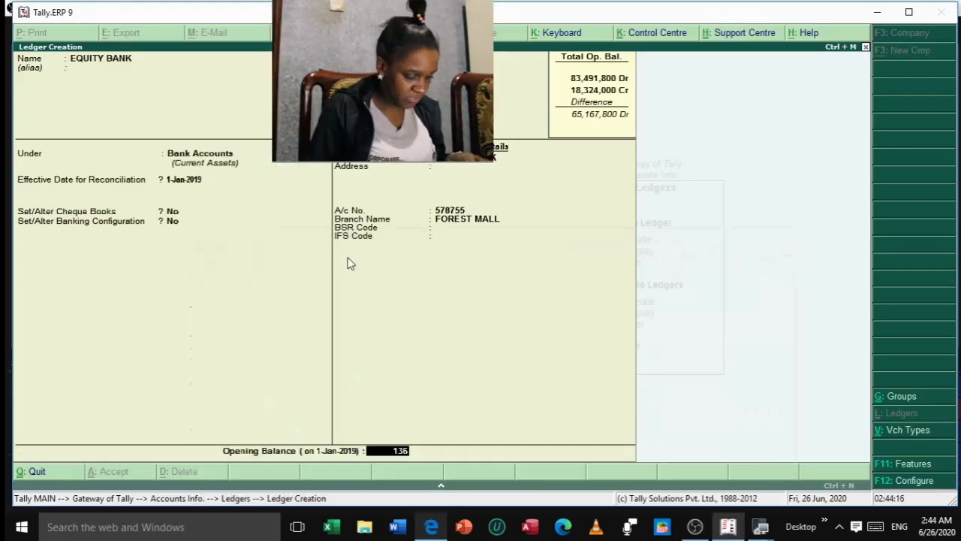
type("200")
key("Return")
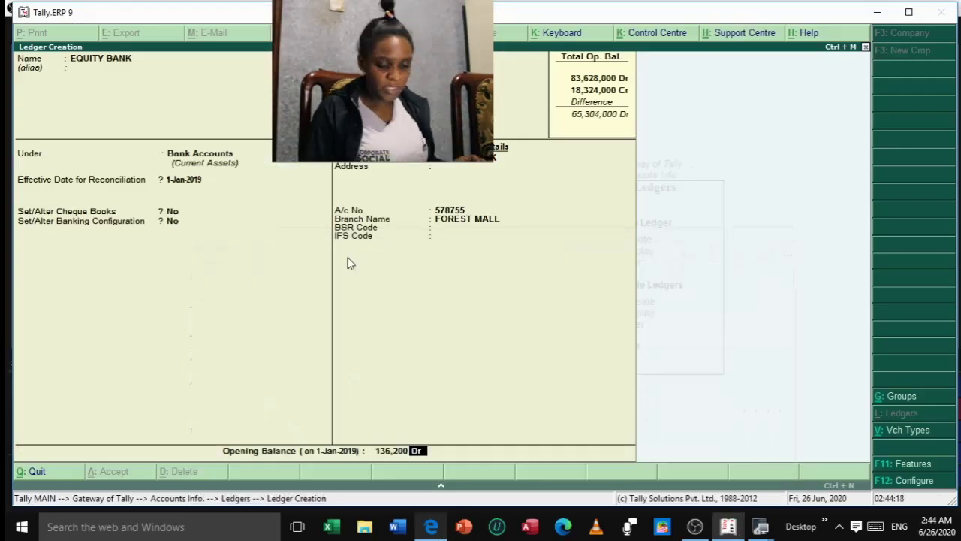
key("Return")
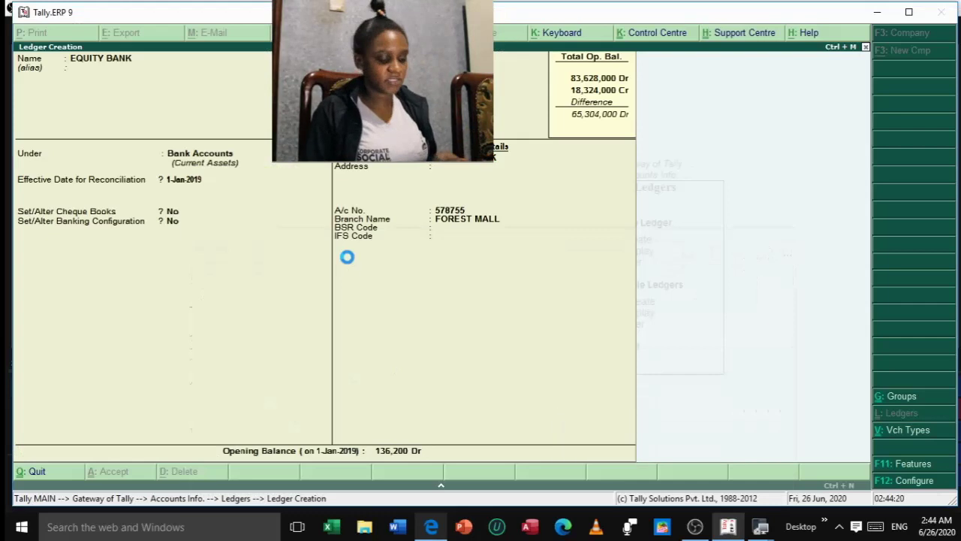
key("Return")
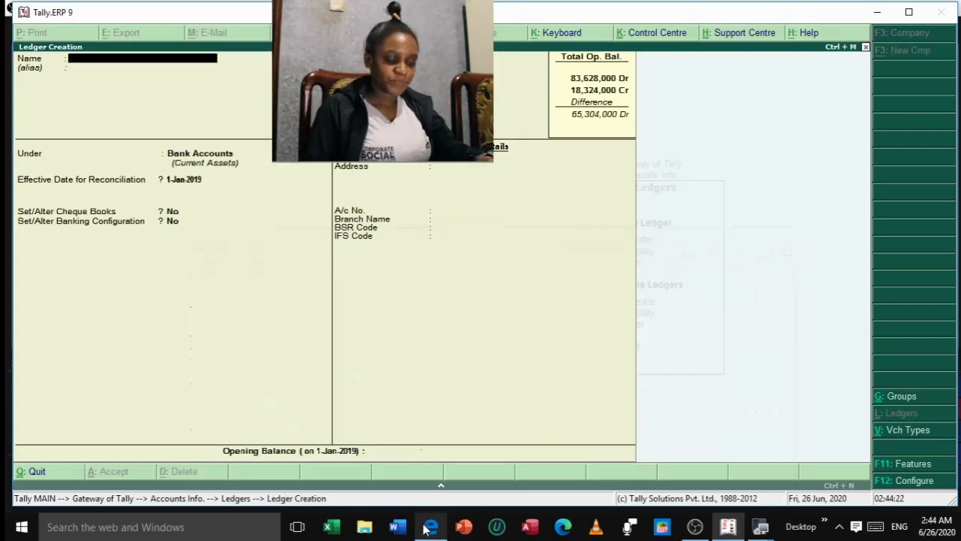
- Scroll the notes PDF up from Note 4 to the Capital & Reserves figures on page 10
left_click(432, 526)
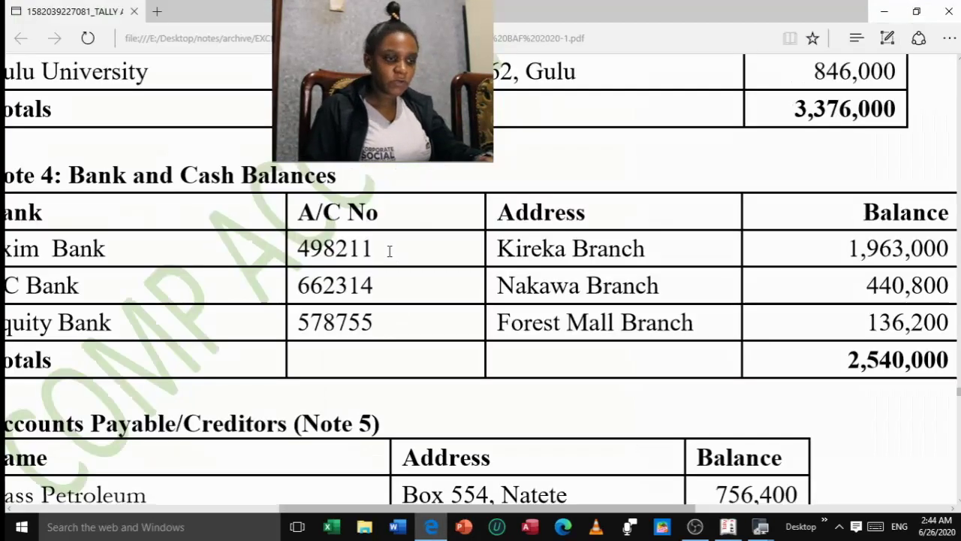
scroll(390, 250, "up", 10)
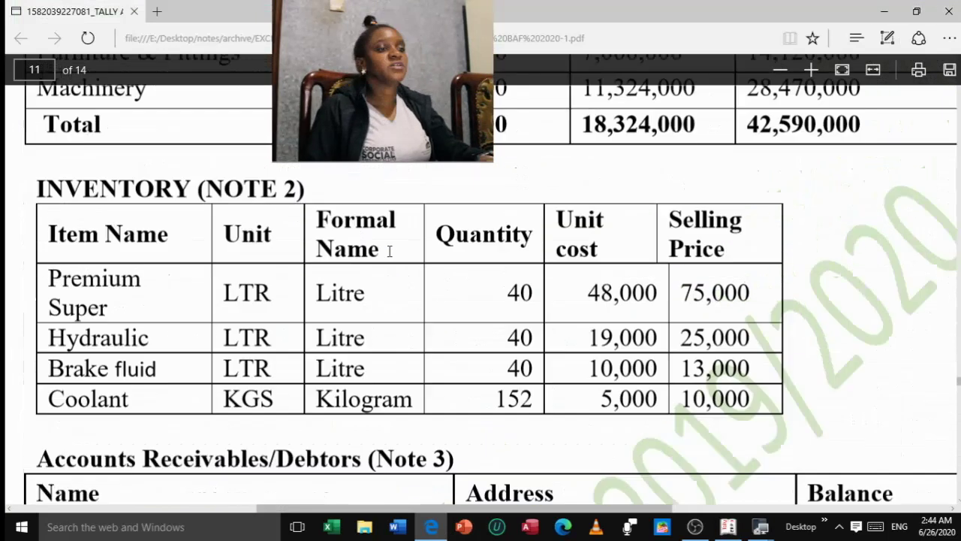
scroll(390, 251, "up", 5)
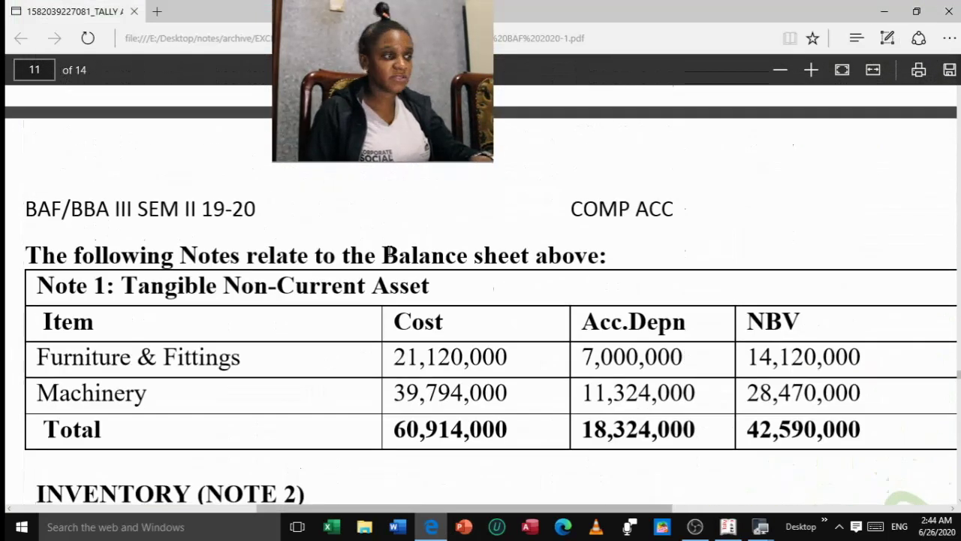
scroll(390, 251, "up", 5)
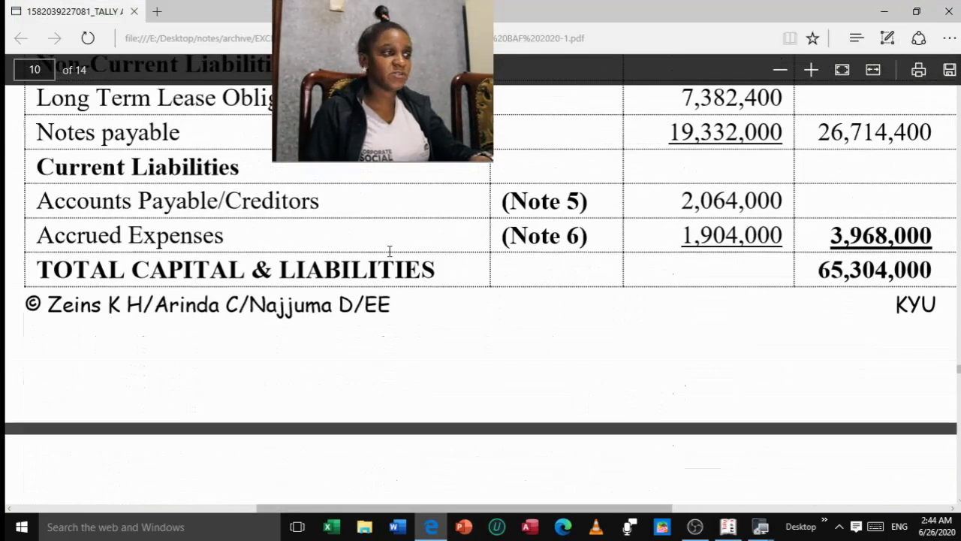
scroll(390, 250, "up", 2)
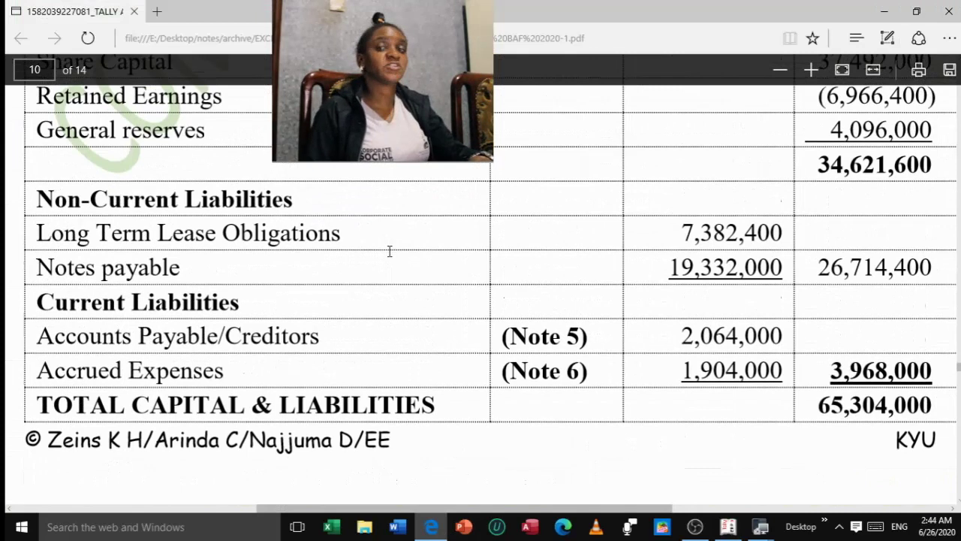
scroll(389, 251, "up", 1)
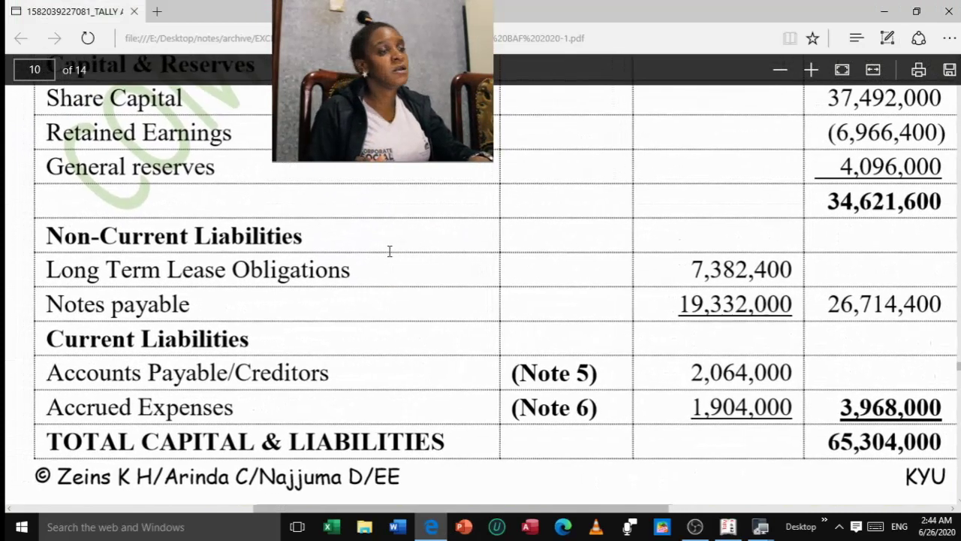
scroll(390, 251, "up", 1)
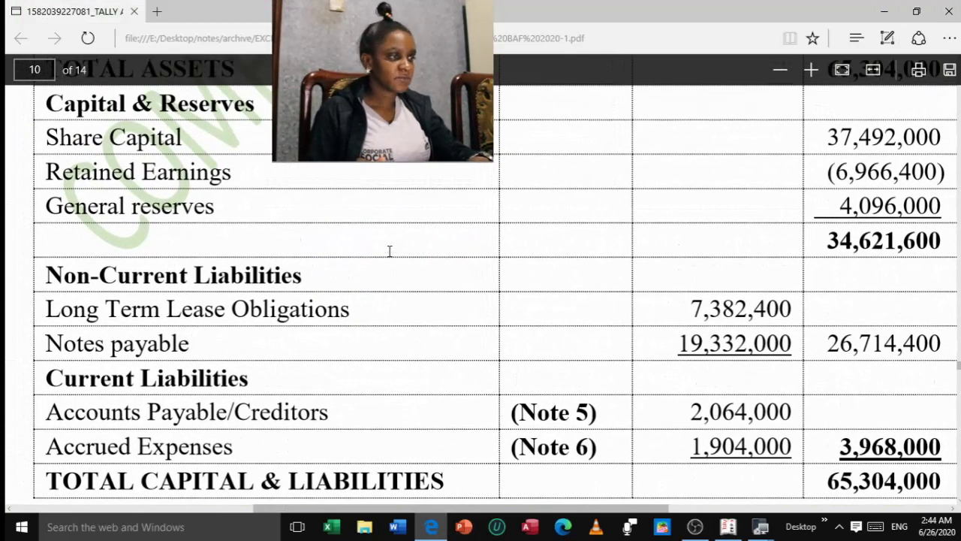
scroll(307, 108, "up", 3)
scroll(307, 109, "up", 1)
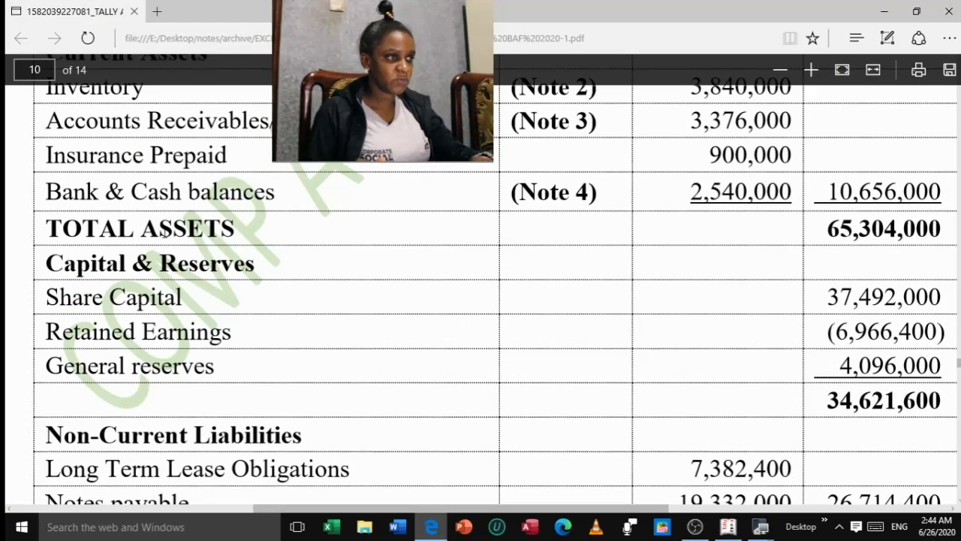
scroll(223, 232, "down", 4)
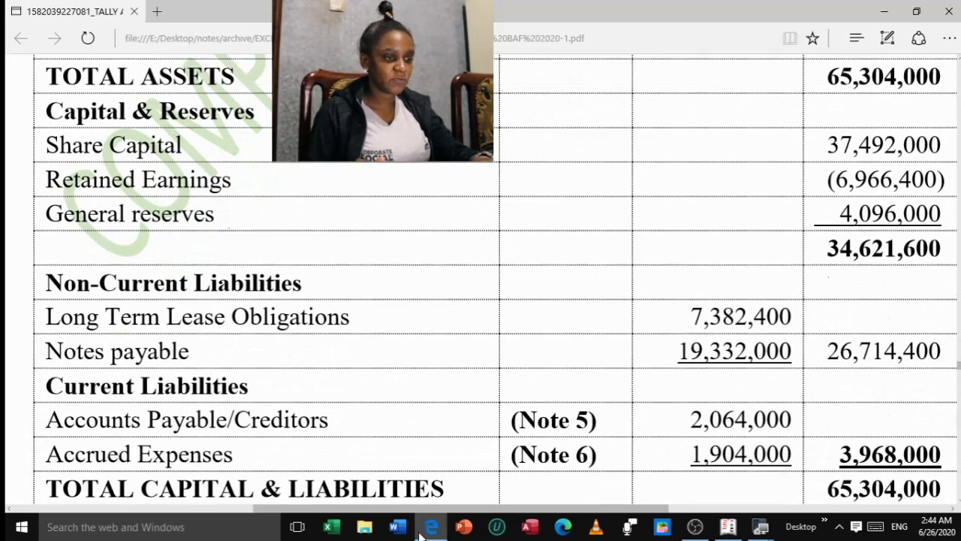
key("alt+Tab")
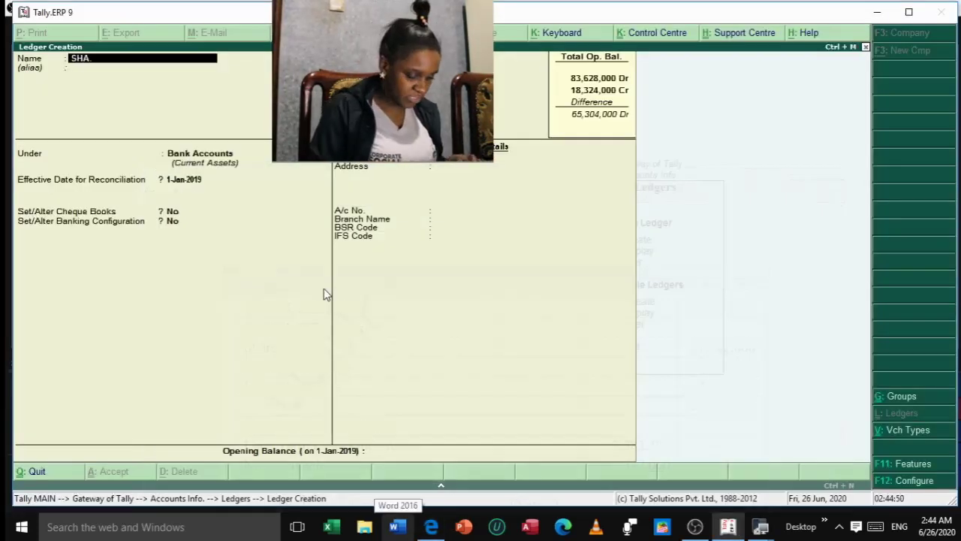
- Name the ledger SHARE CAPITAL and place it under Capital Account
type("RE CAPITAL")
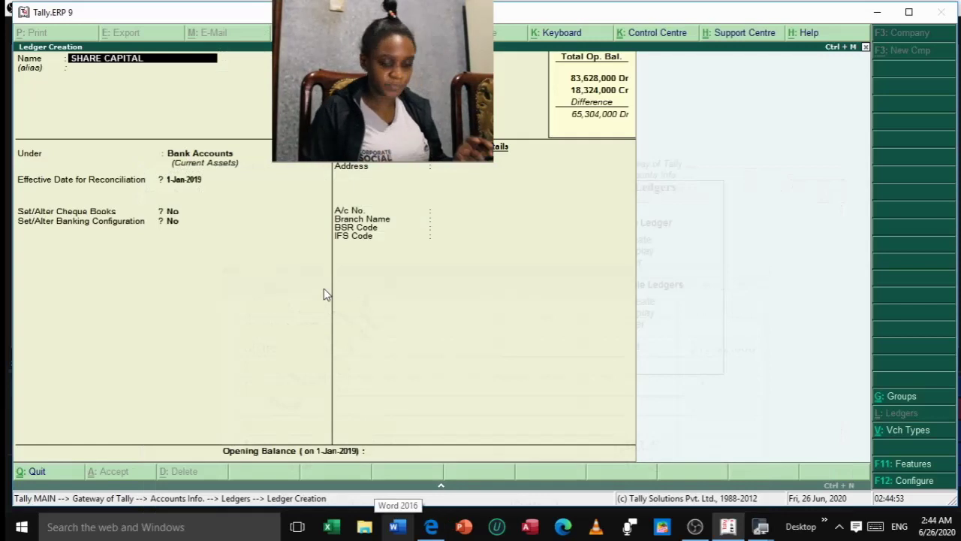
key("Return")
key("Return")
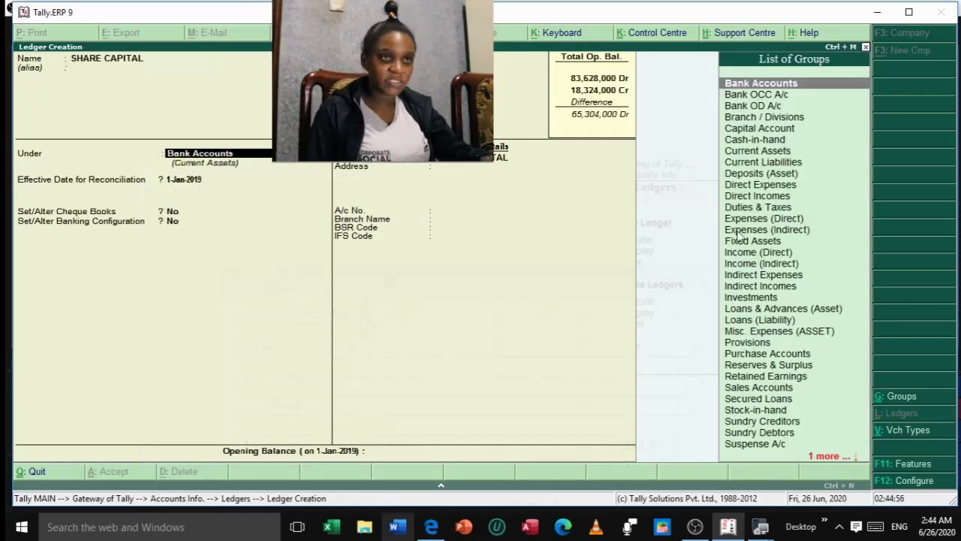
key("Down")
key("Down")
key("Down")
key("Down")
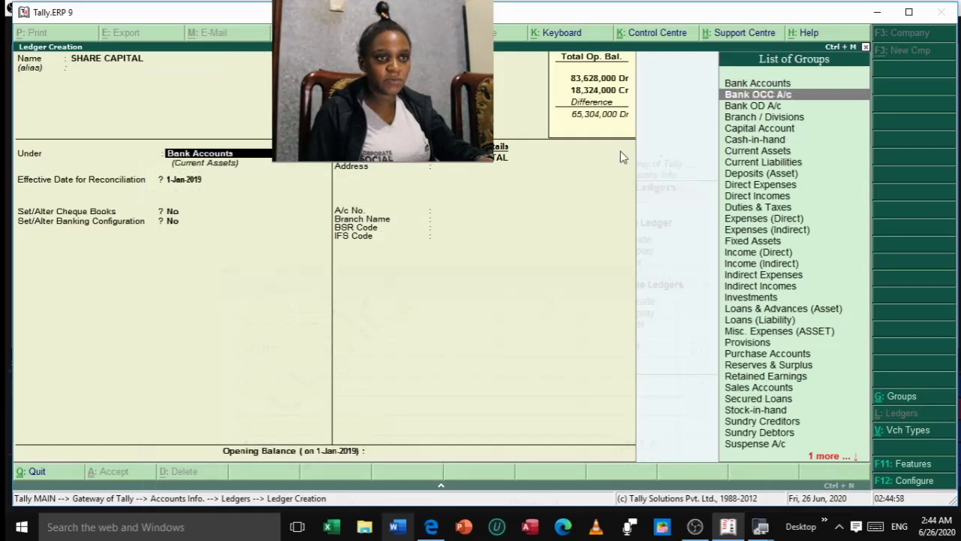
key("Return")
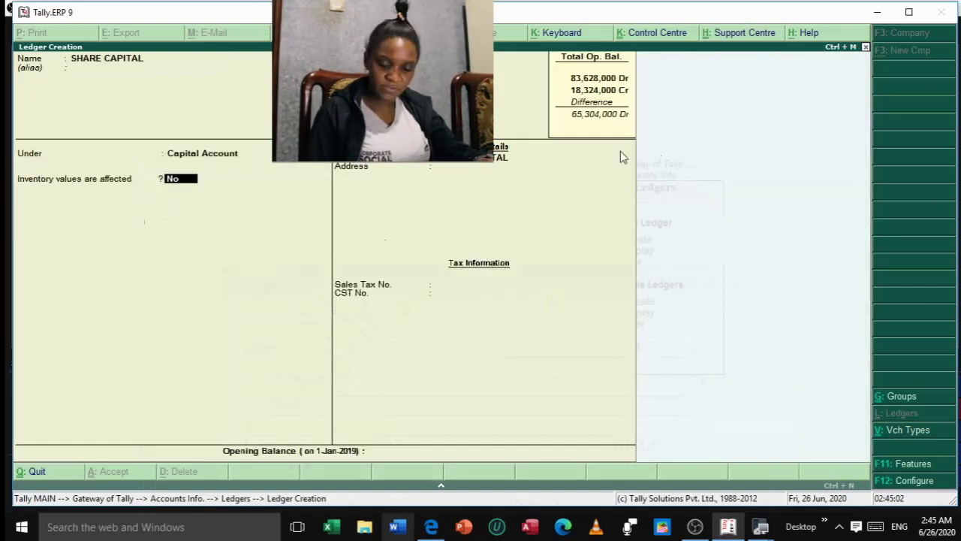
key("Return")
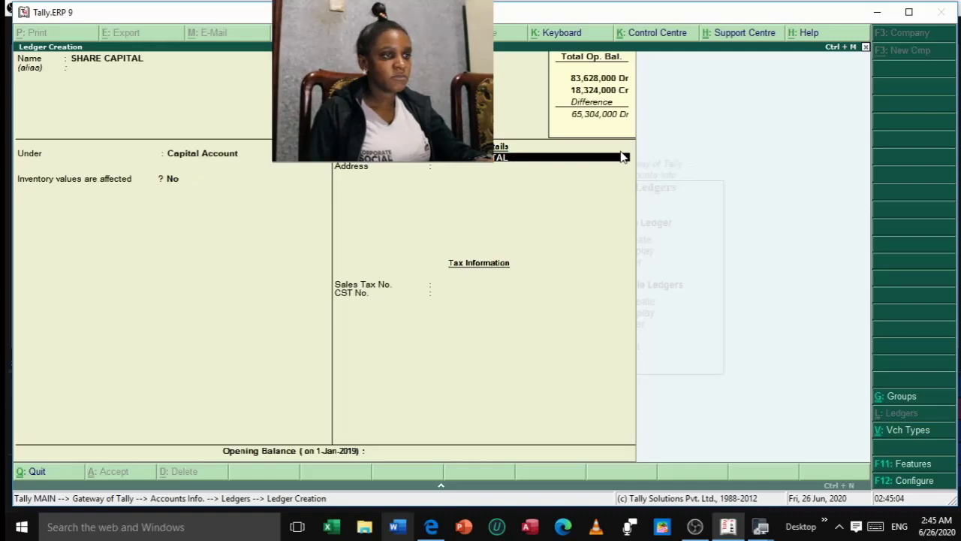
key("Return")
key("Return")
key("Return")
key("Return")
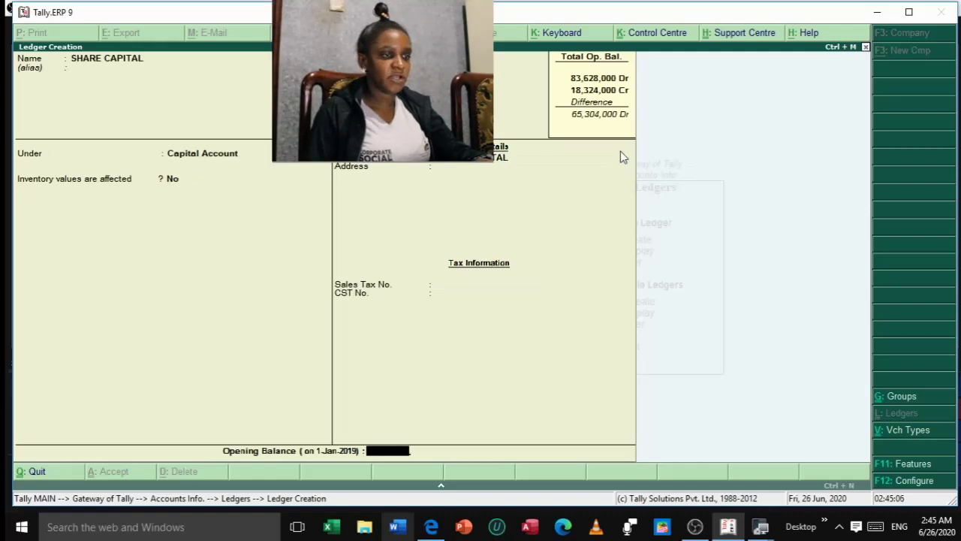
- Enter the 37,492,000 Cr opening balance taken from the balance sheet PDF
left_click(428, 529)
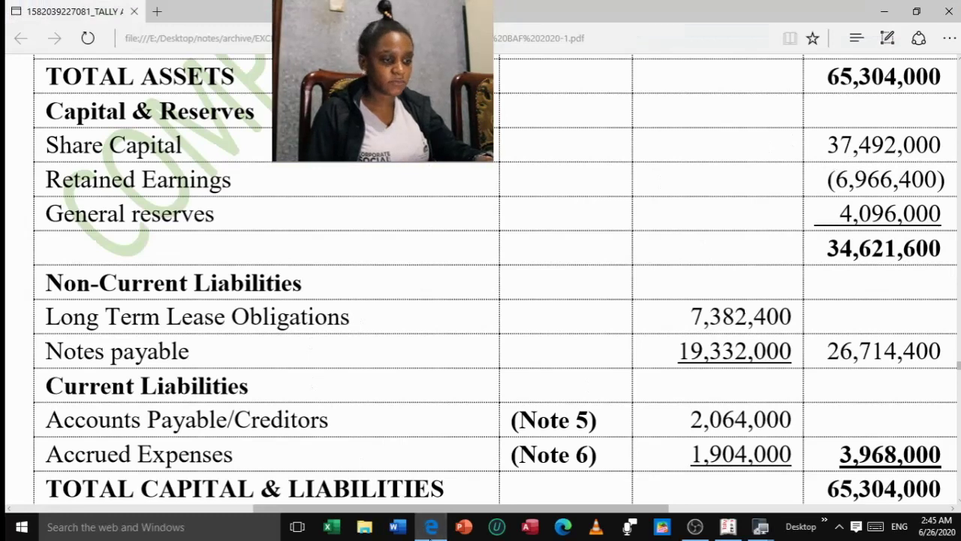
left_click(432, 526)
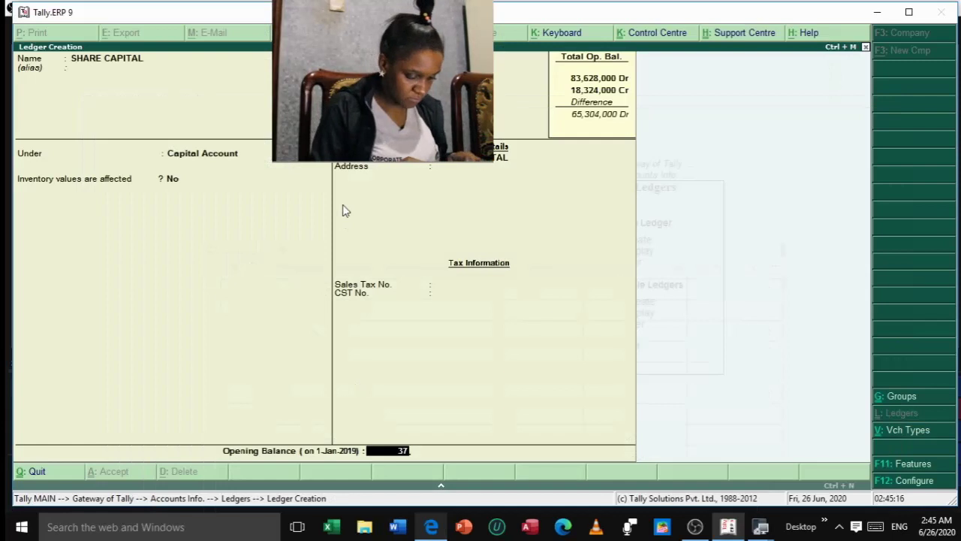
type("37,492,000")
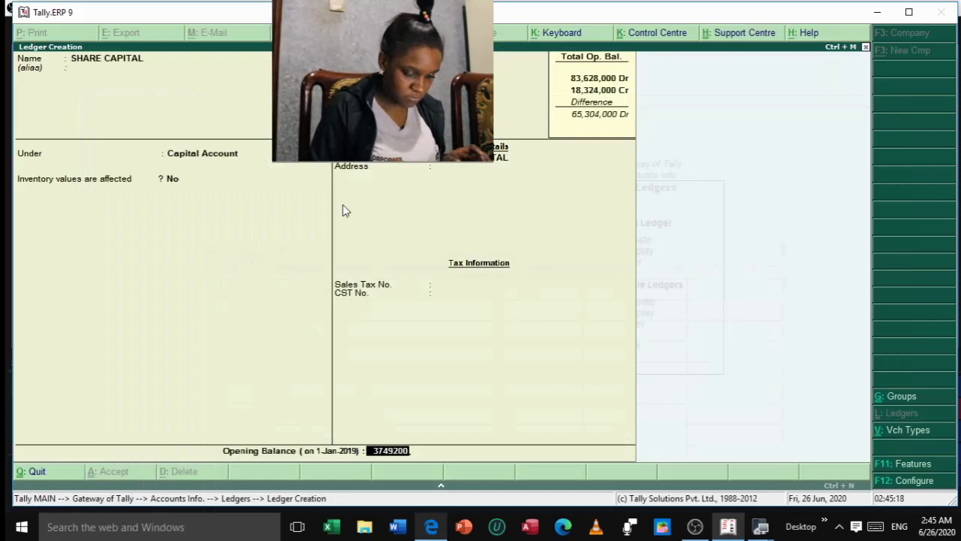
key("Return")
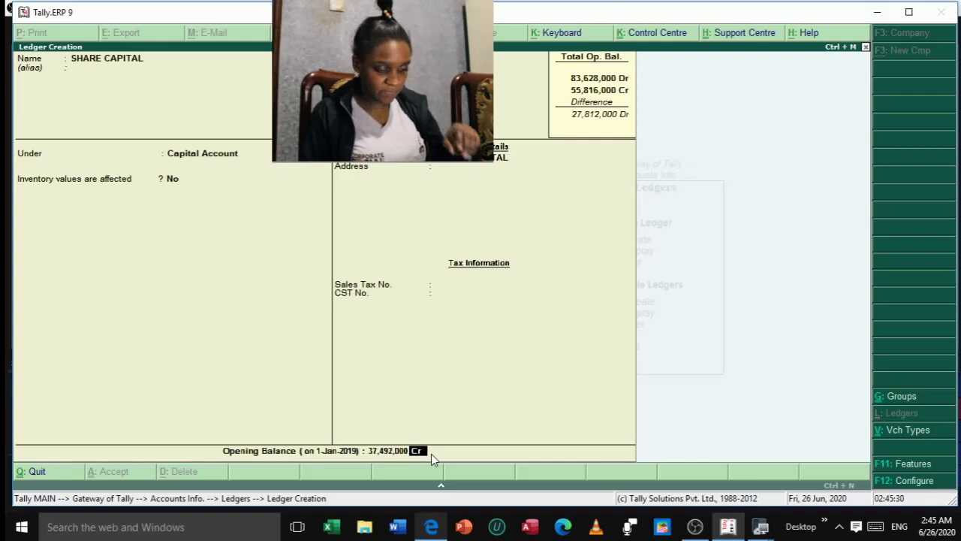
key("Return")
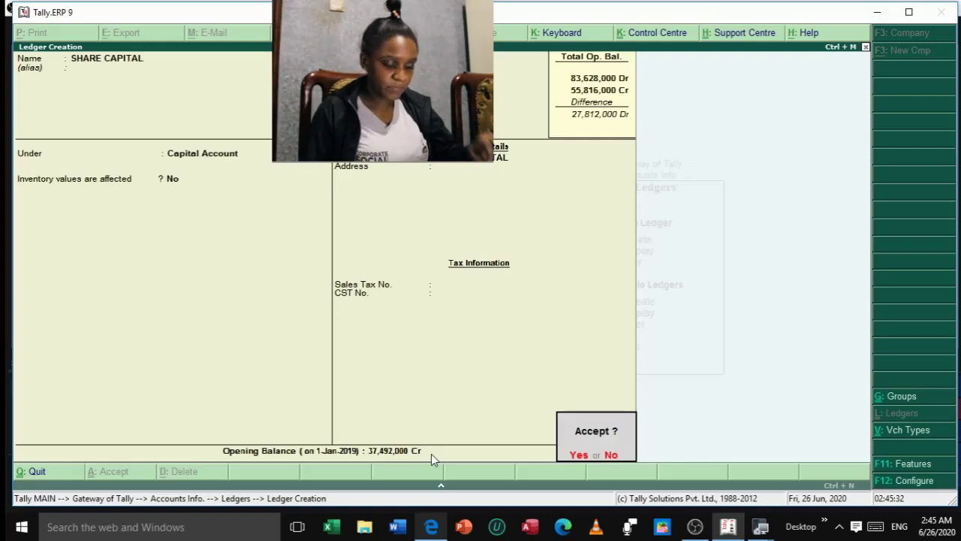
- Save the SHARE CAPITAL ledger and check the next figure in the balance sheet PDF
key("y")
left_click(432, 526)
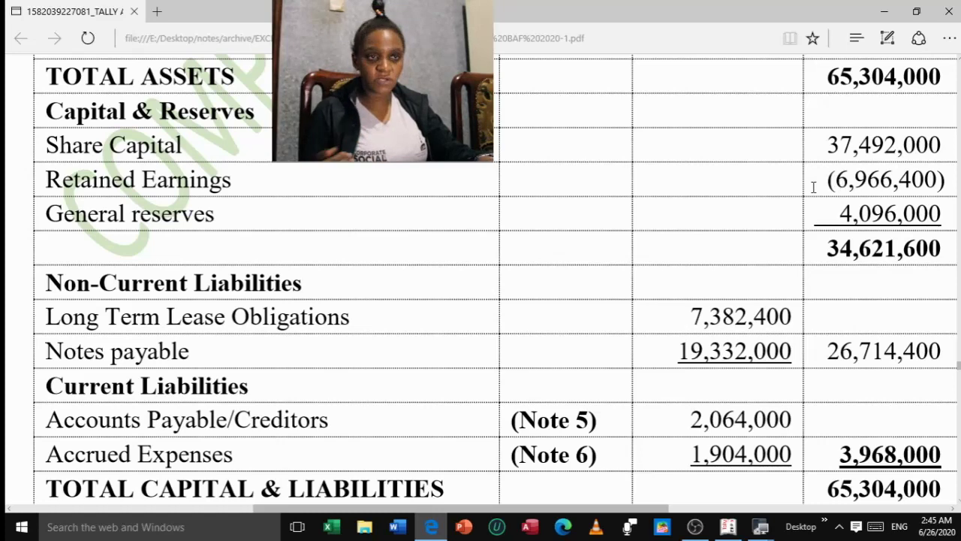
left_click(434, 526)
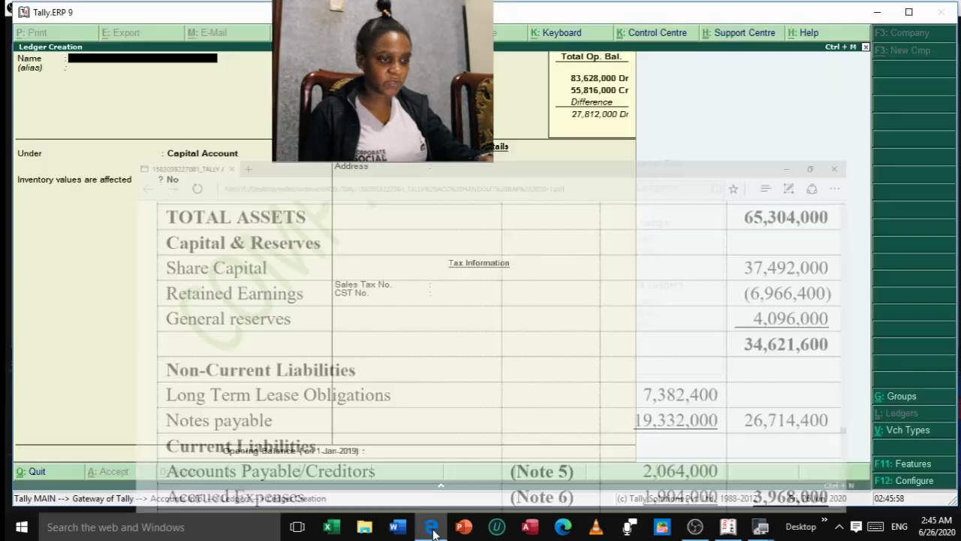
- Name the new ledger RETAINED EARNINGS and place it under Reserves & Surplus
type("R")
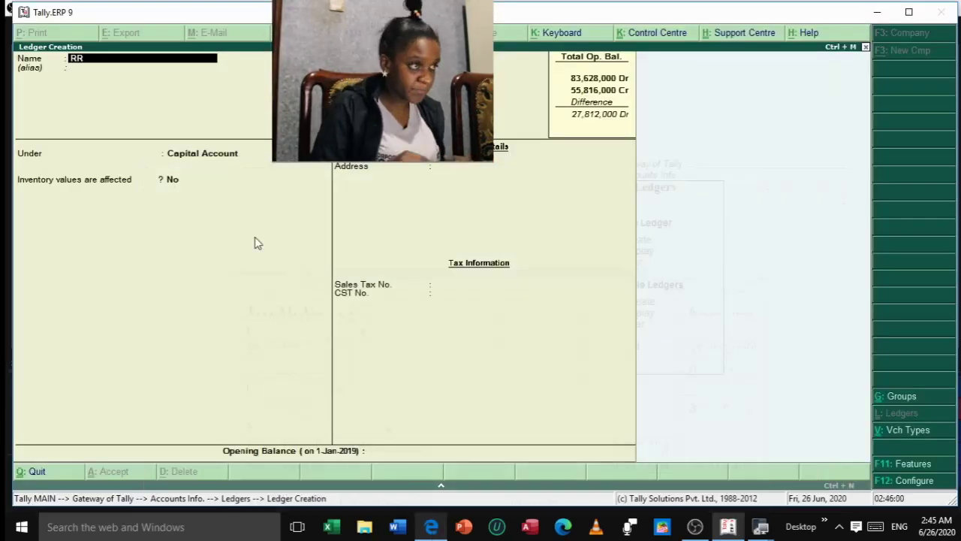
type("ETAINED EARNING")
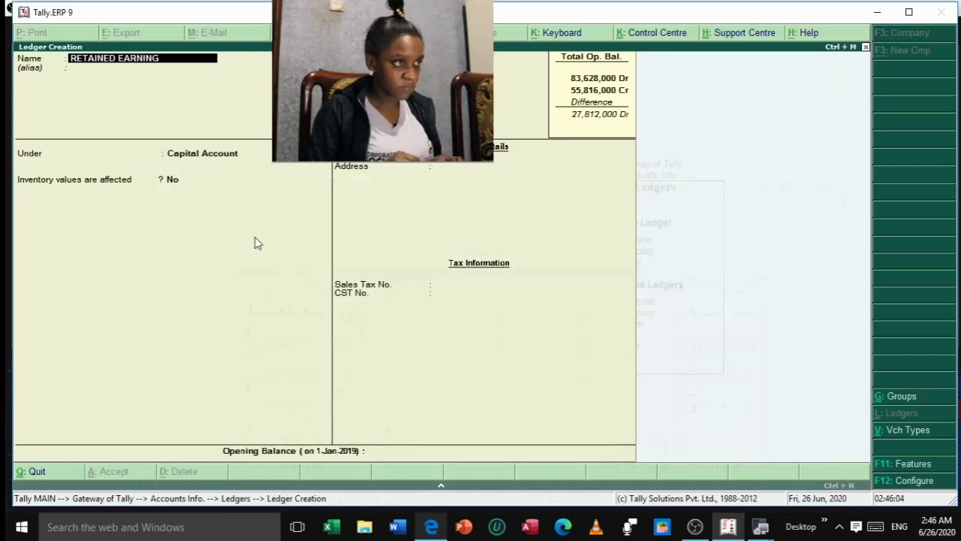
type("S")
key("Return")
key("Return")
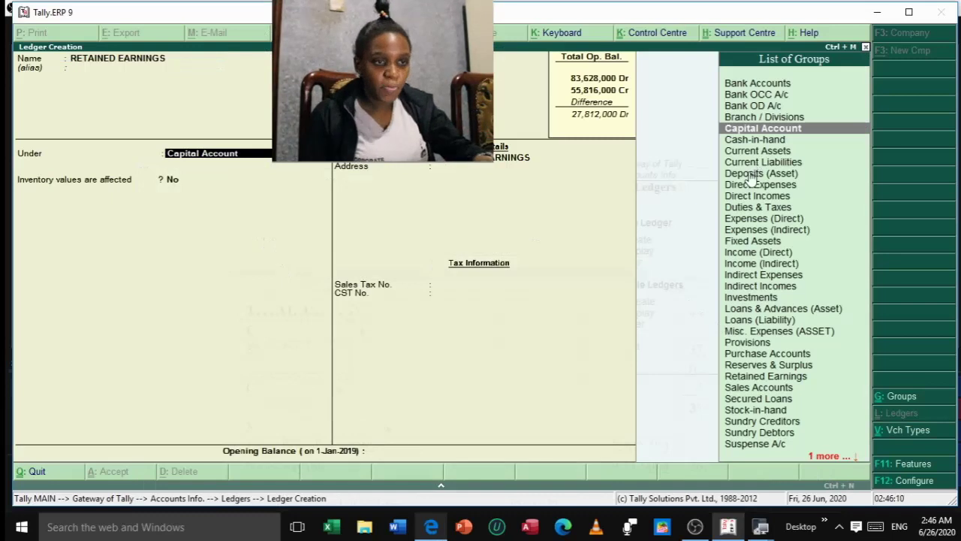
key("Down")
key("Down")
key("Down")
key("Down")
key("Down")
key("Down")
key("Down")
key("Down")
key("Down")
key("Down")
key("Down")
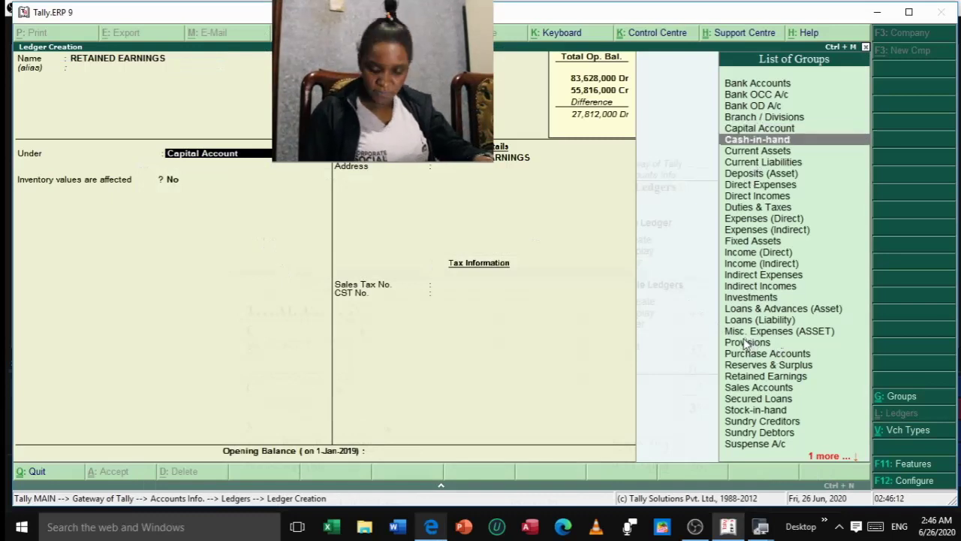
key("Down")
key("Down")
key("Down")
key("Down")
key("Down")
key("Down")
key("Down")
key("Down")
key("Down")
key("Down")
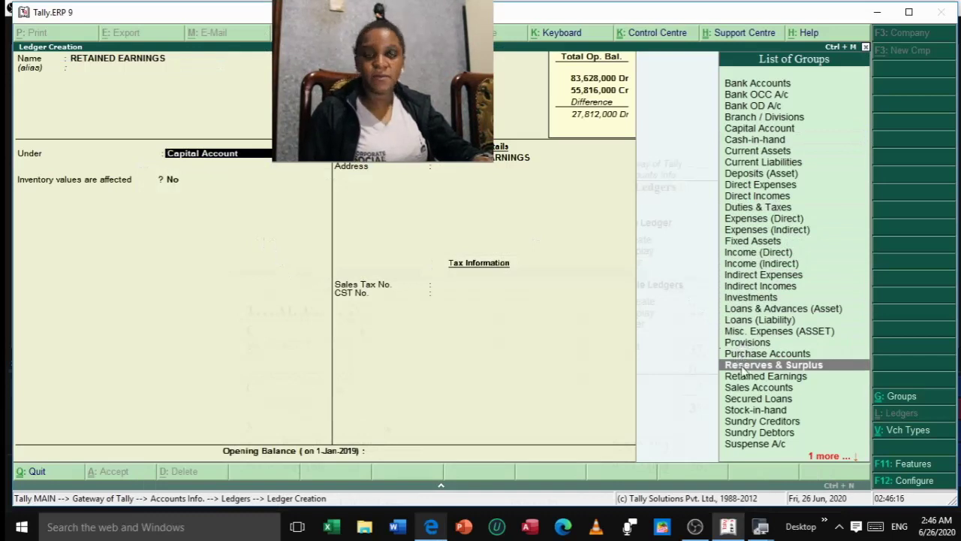
left_click(744, 378)
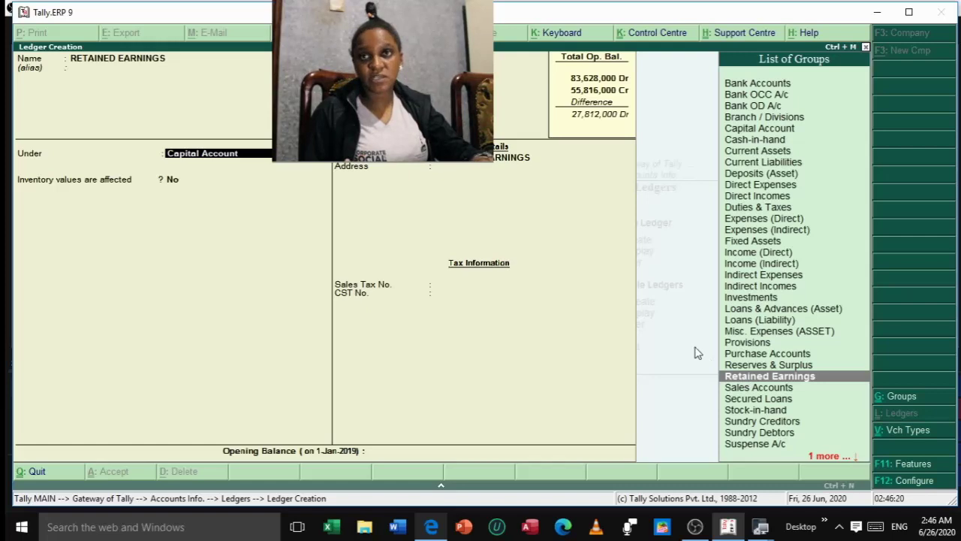
key("Up")
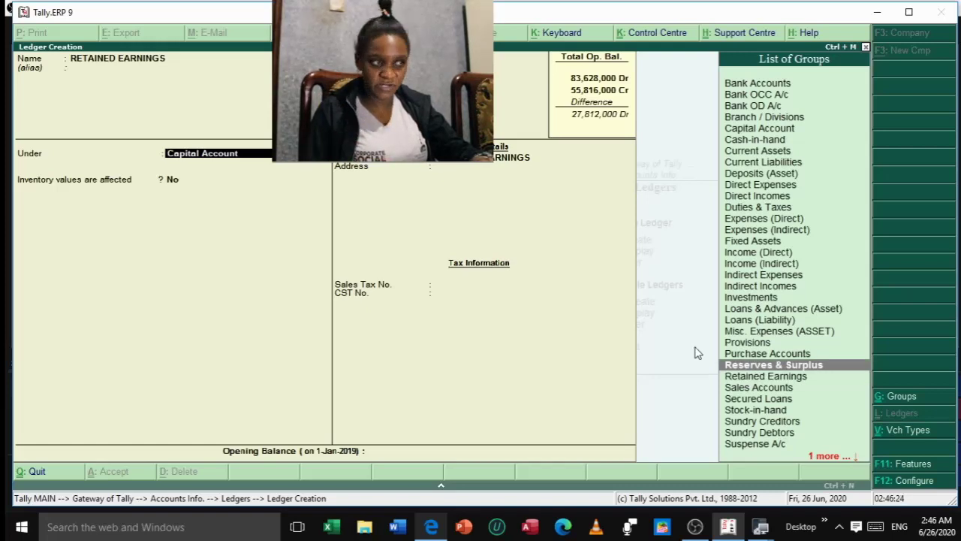
key("Return")
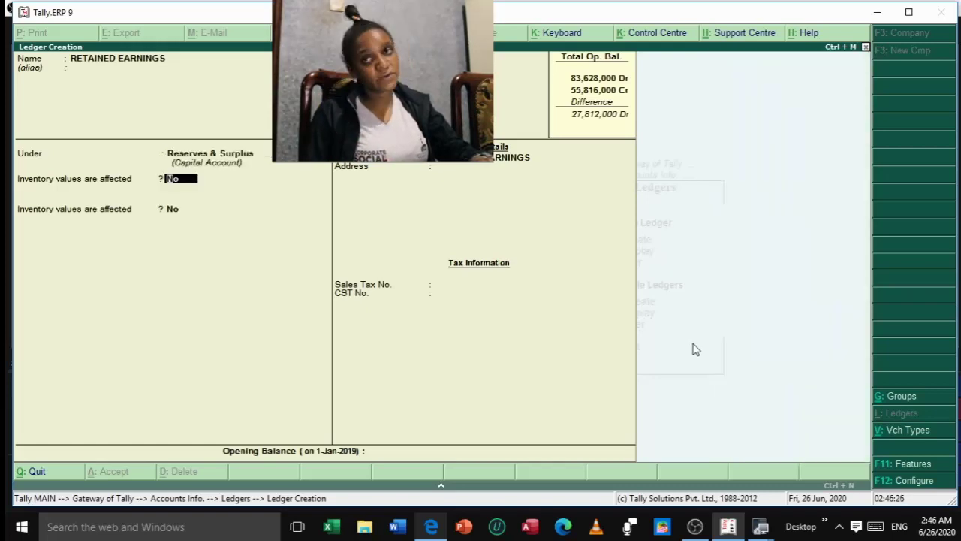
key("Return")
key("Return")
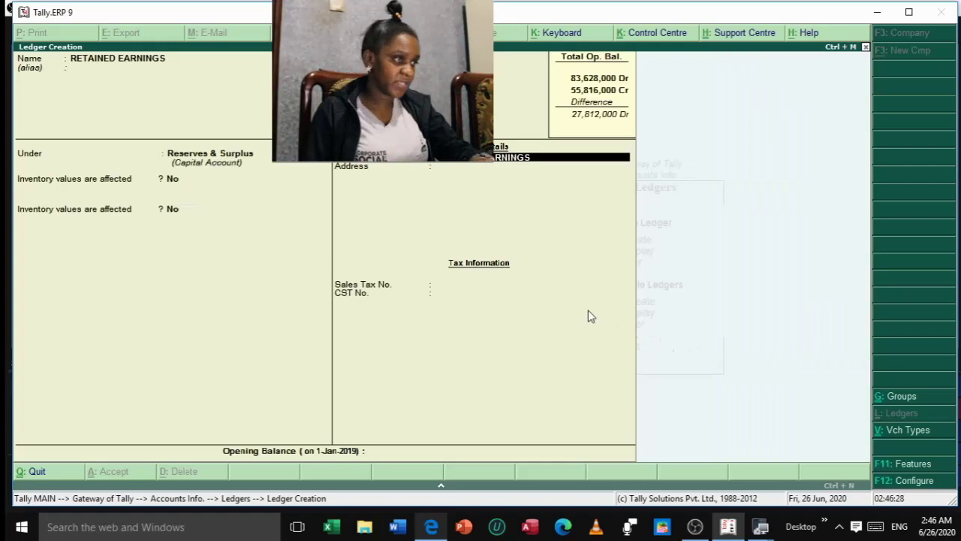
key("Return")
key("Return")
key("Return")
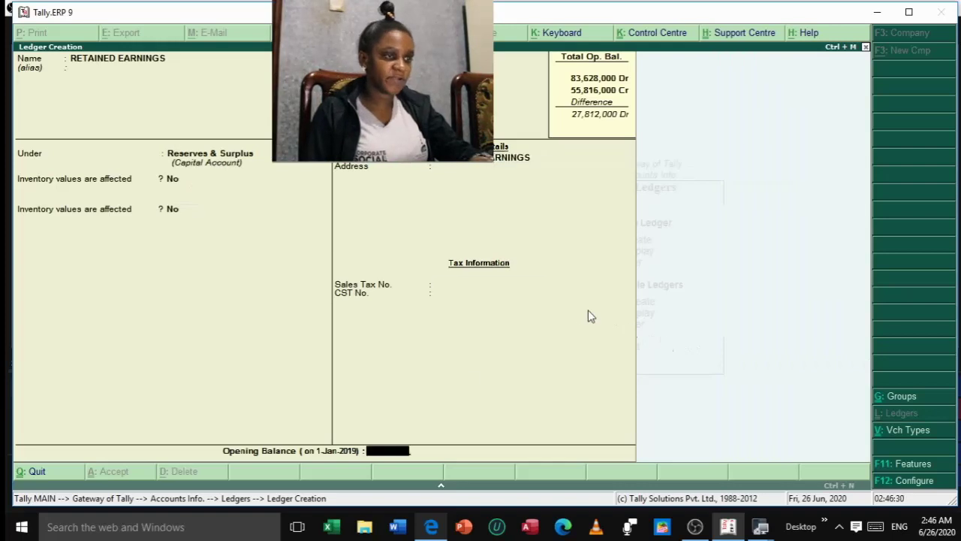
- Give RETAINED EARNINGS a 6,966,400 Dr opening balance, then return to the PDF
left_click(431, 526)
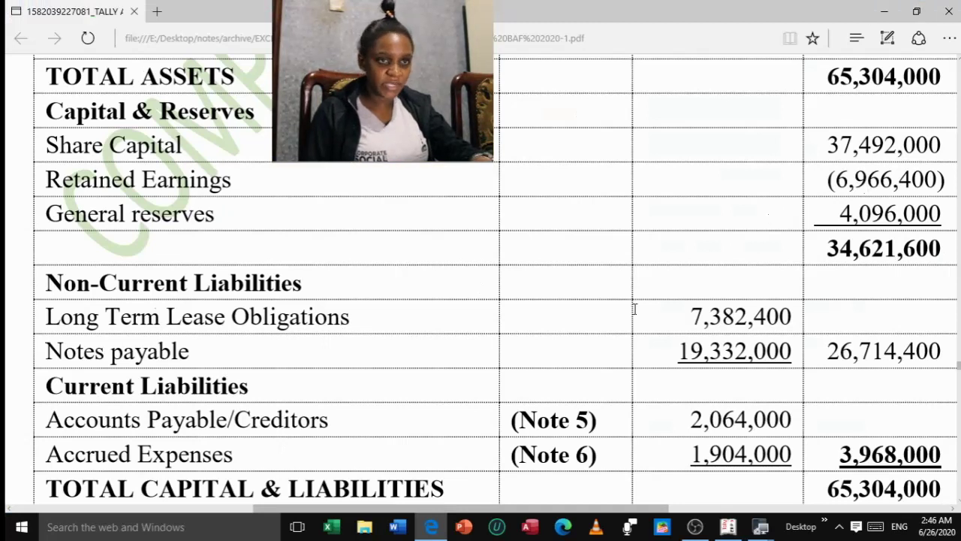
left_click(431, 527)
type("6")
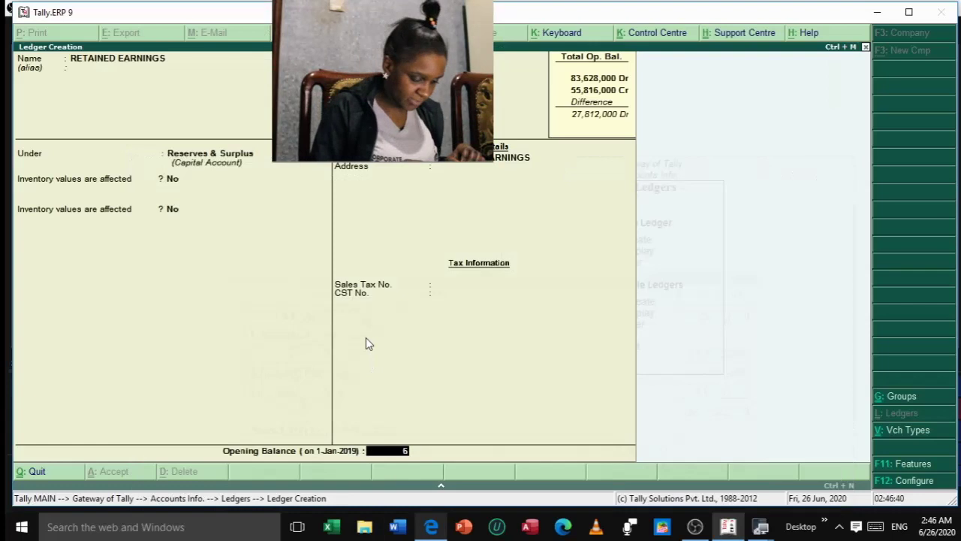
type("966")
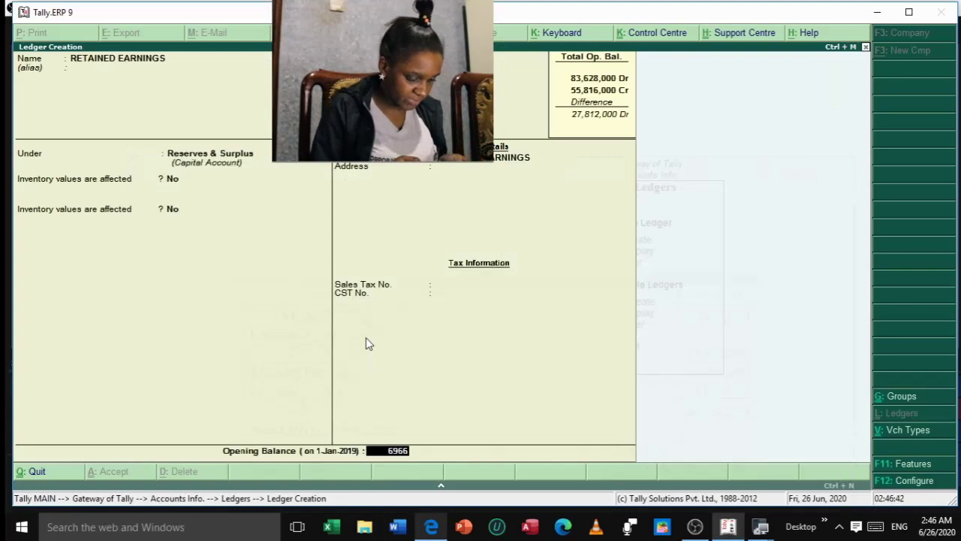
type("400")
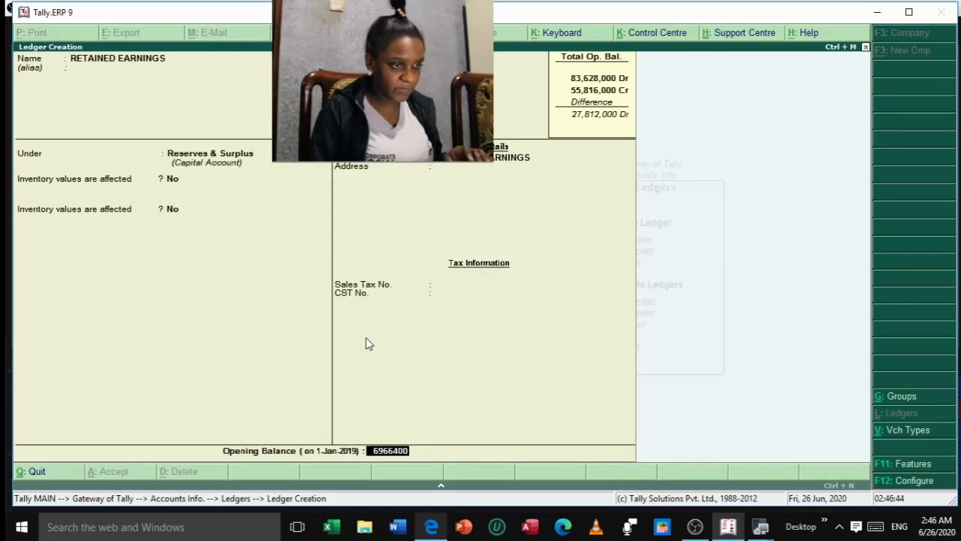
key("Return")
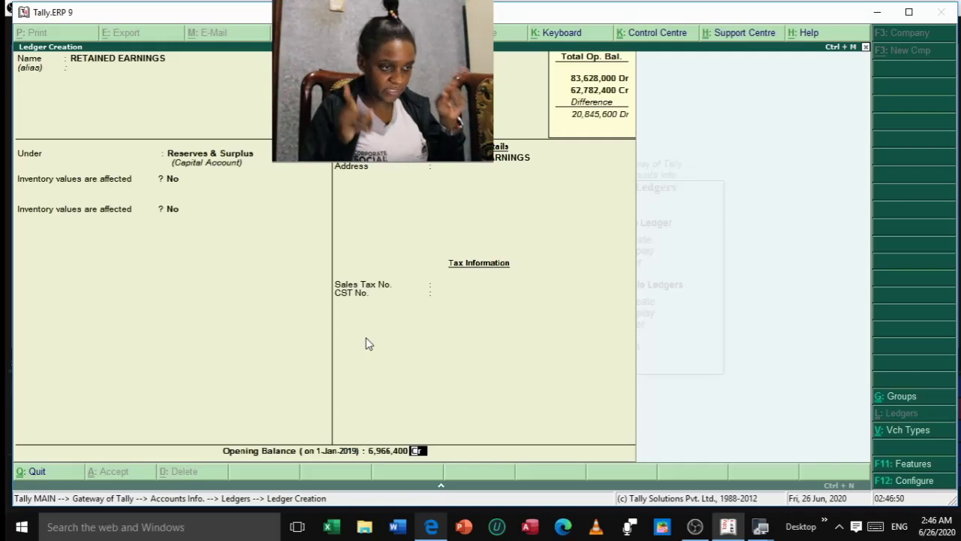
type("d")
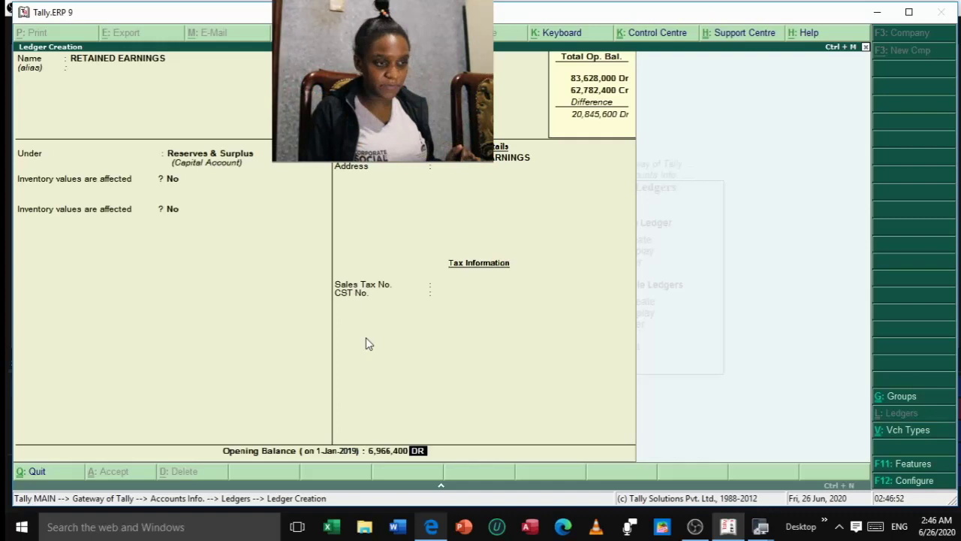
key("Return")
key("Return")
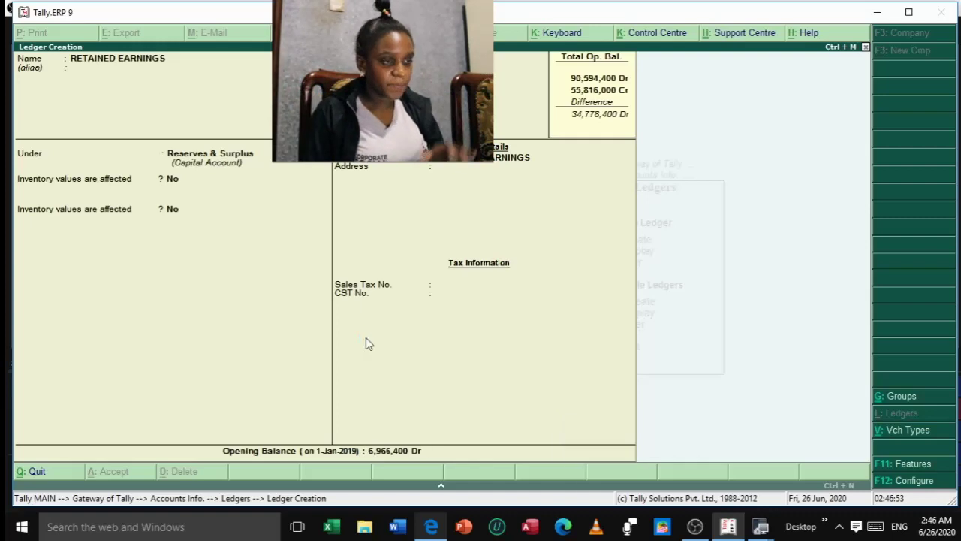
left_click(431, 527)
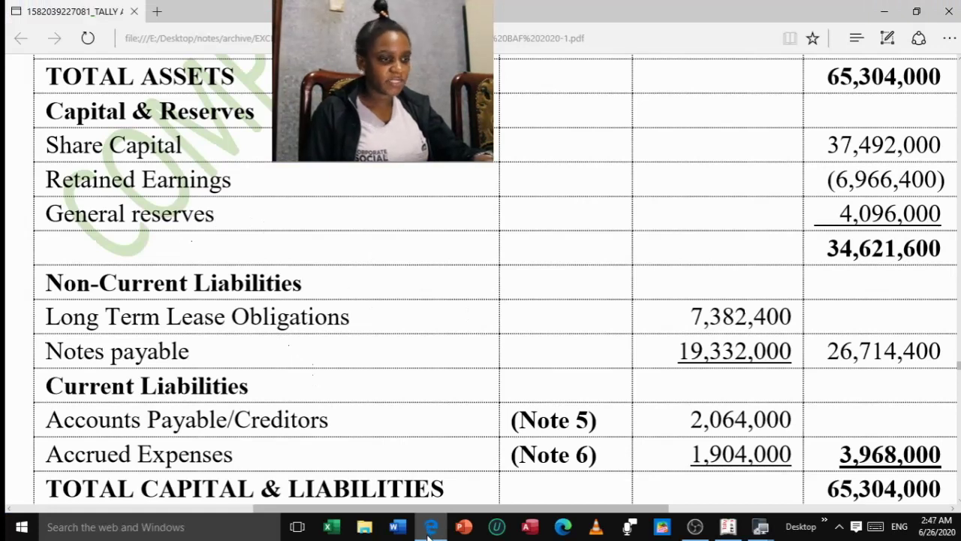
- Create GENERAL RESERVES under Reserves & Surplus with 4,096,000 Cr opening balance and save it
left_click(430, 529)
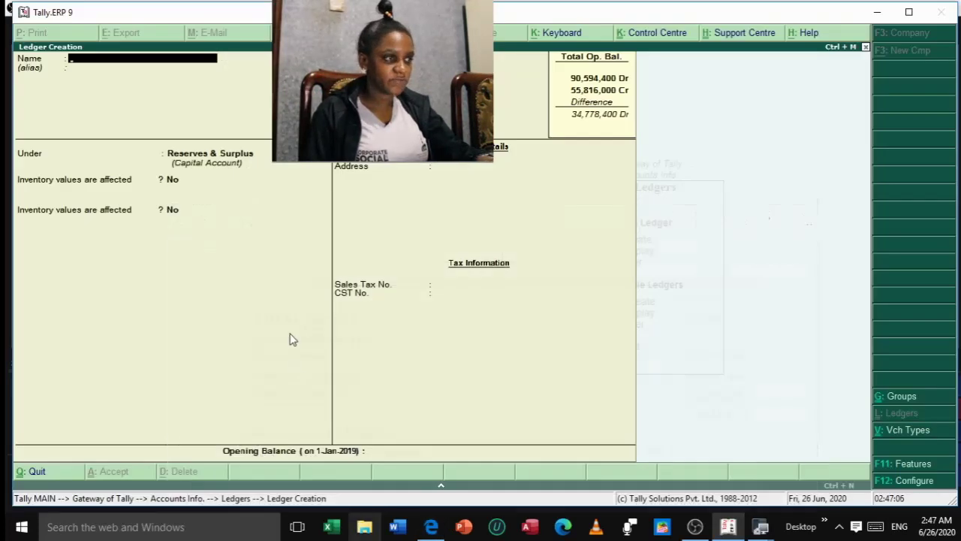
type("GENER")
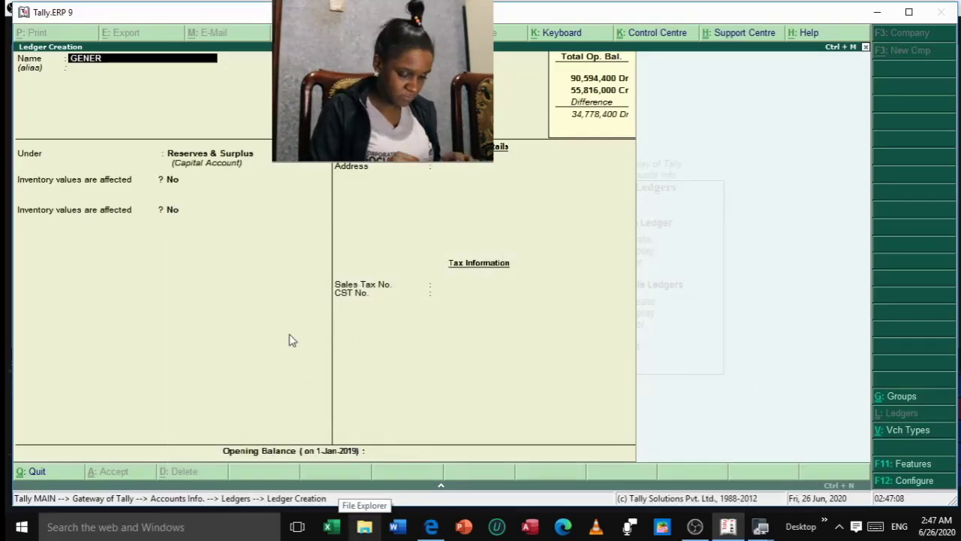
type("AL RESERVES")
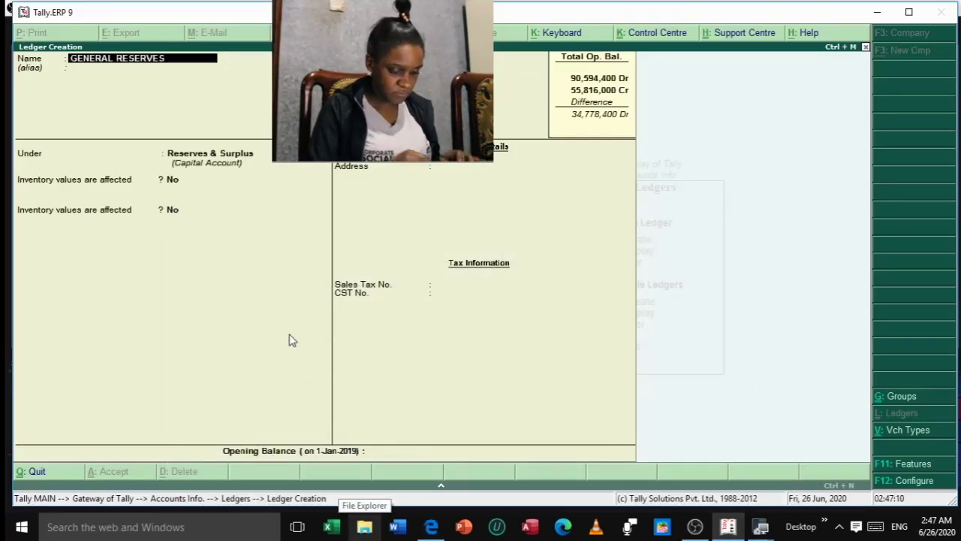
key("Return")
key("Return")
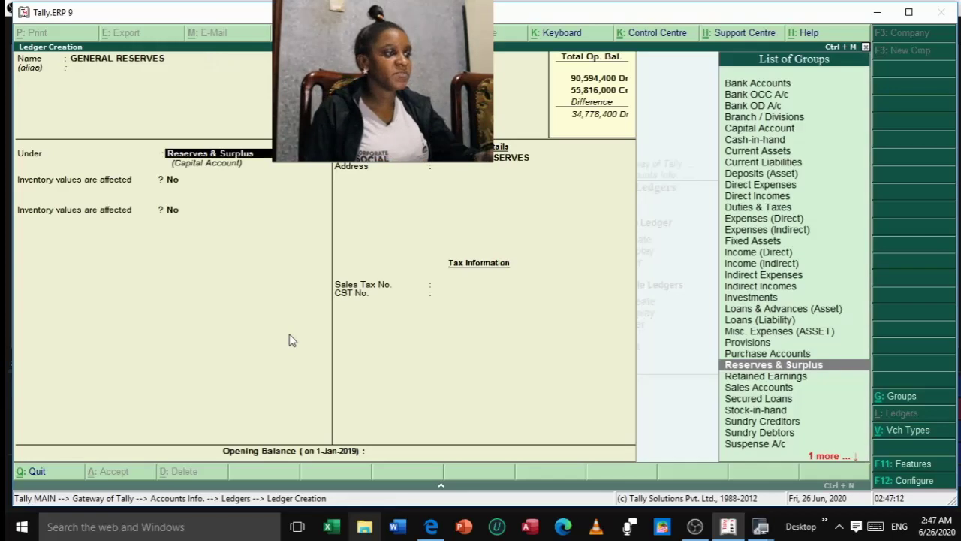
key("Return")
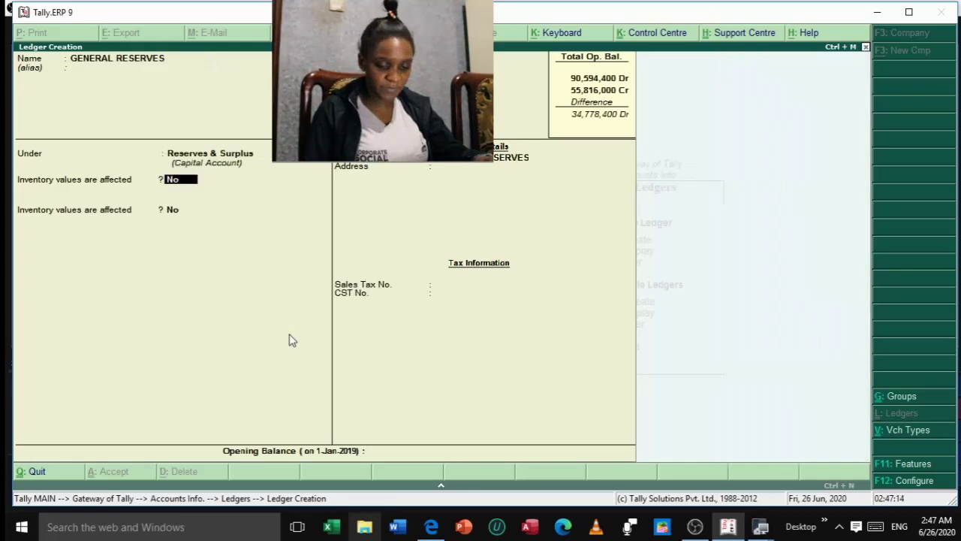
key("Return")
key("Return")
key("Return")
key("Return")
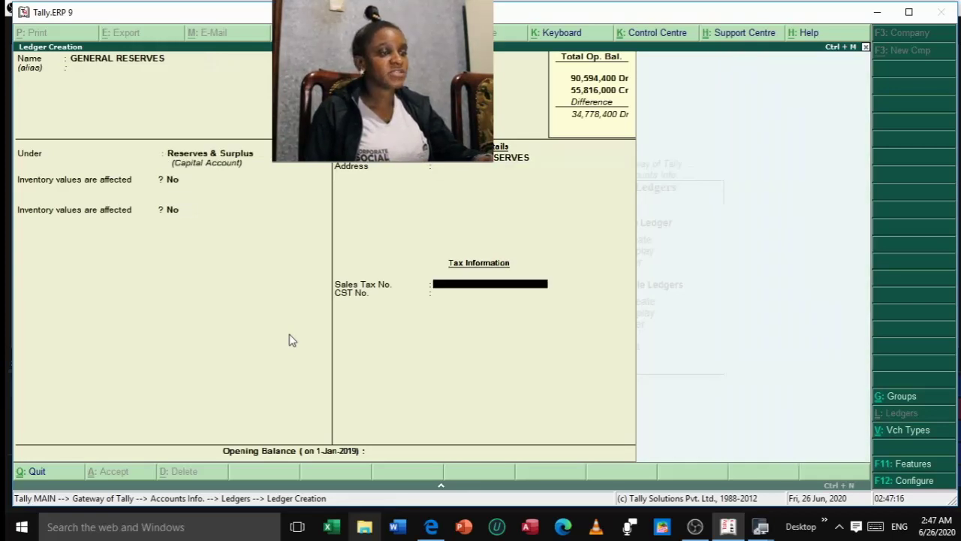
key("Return")
key("Return")
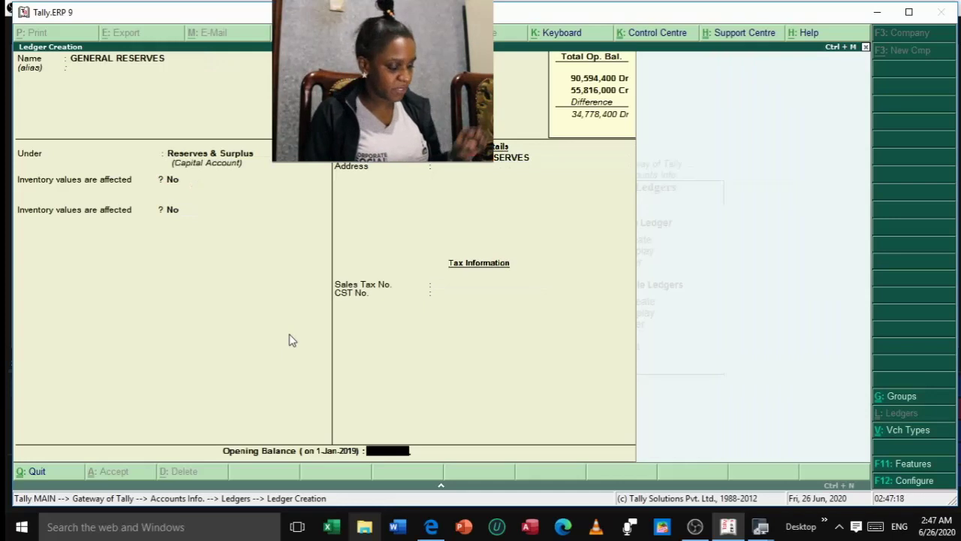
type("409")
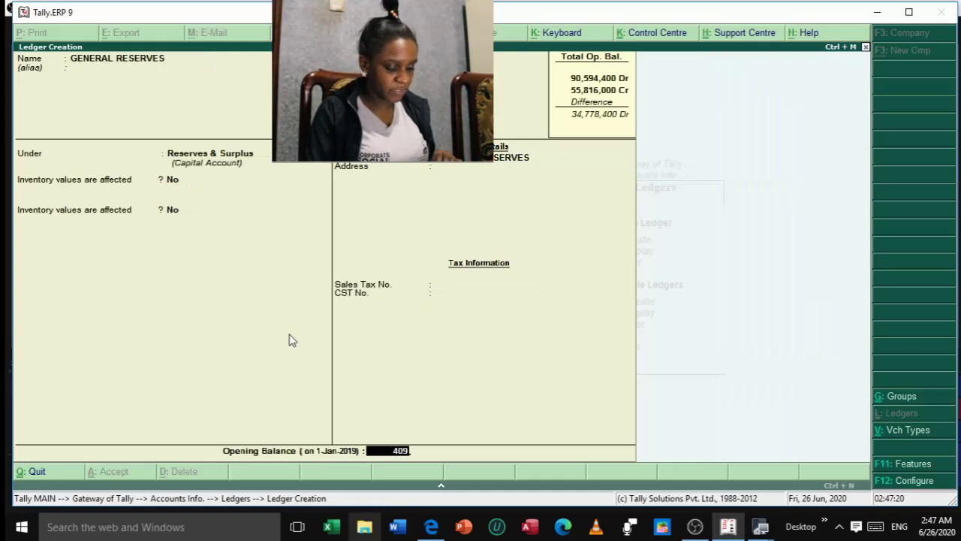
type("6000")
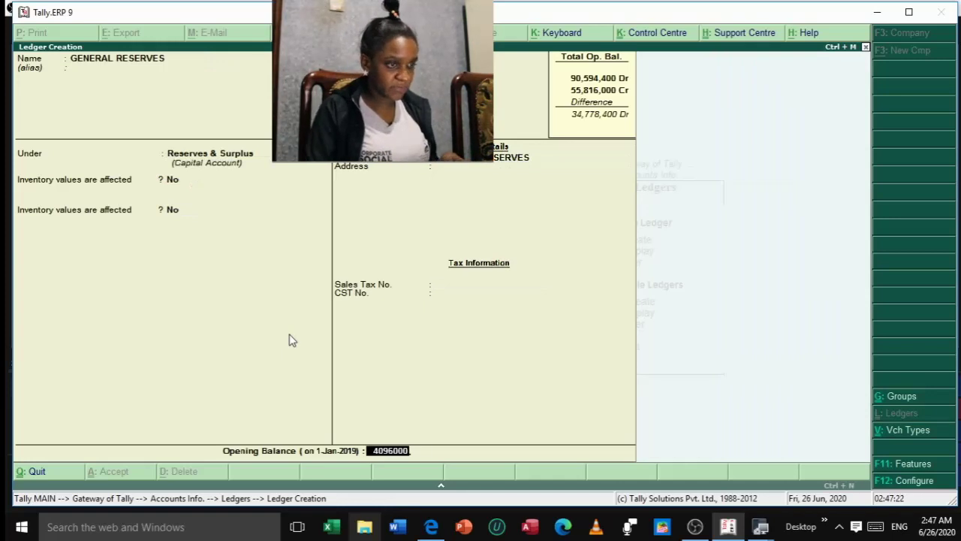
key("Return")
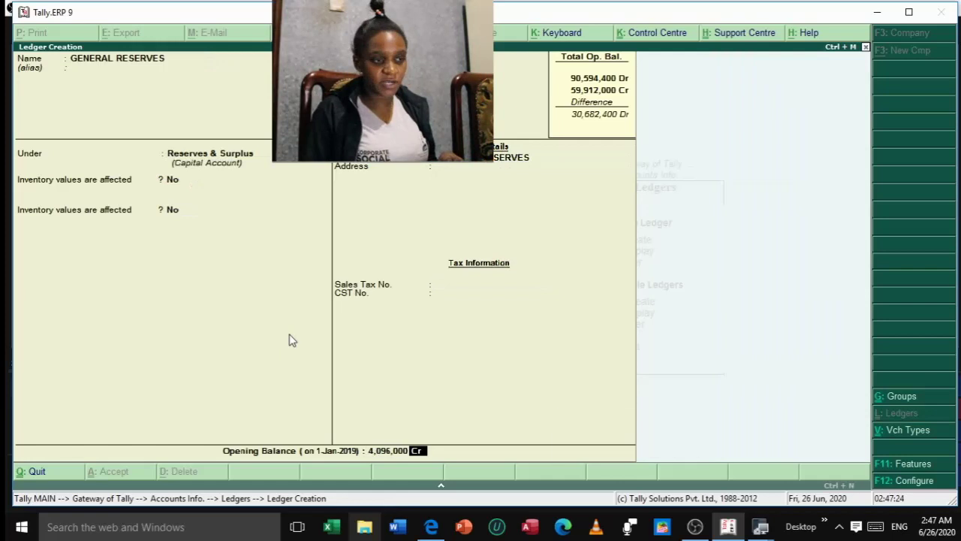
key("Return")
key("Return")
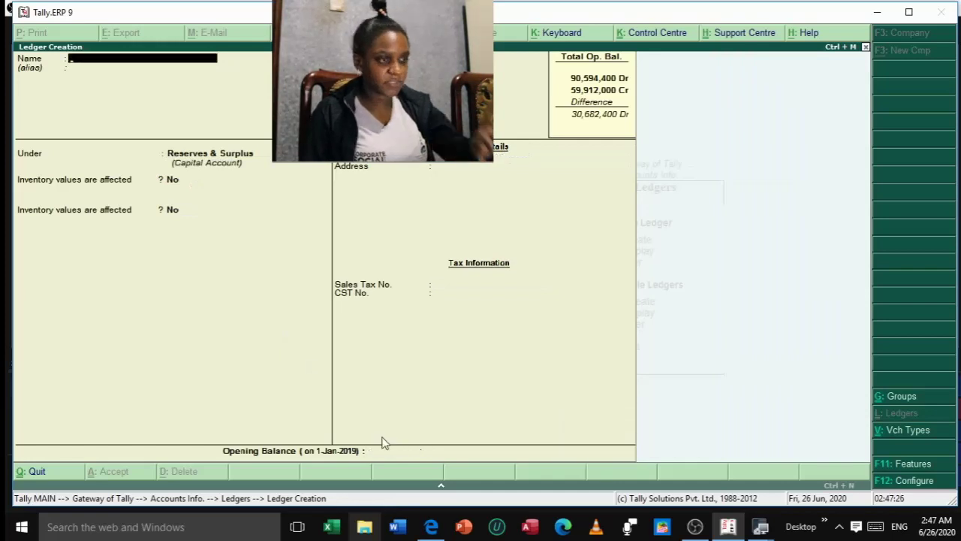
left_click(431, 528)
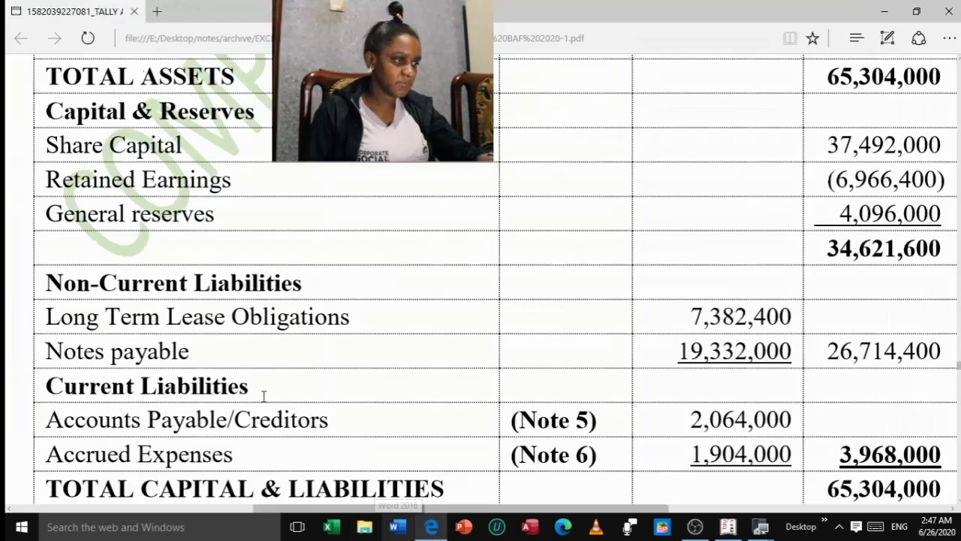
scroll(196, 318, "down", 2)
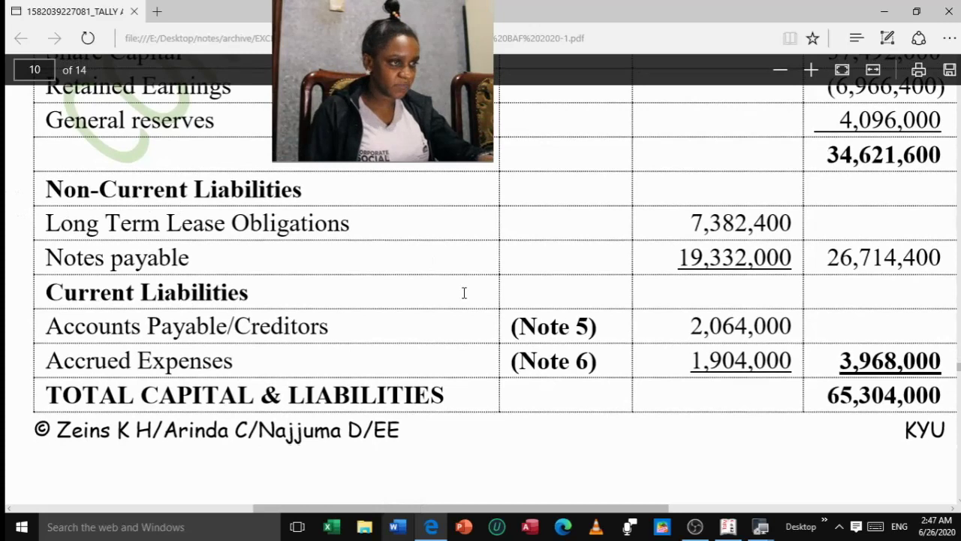
left_click(729, 527)
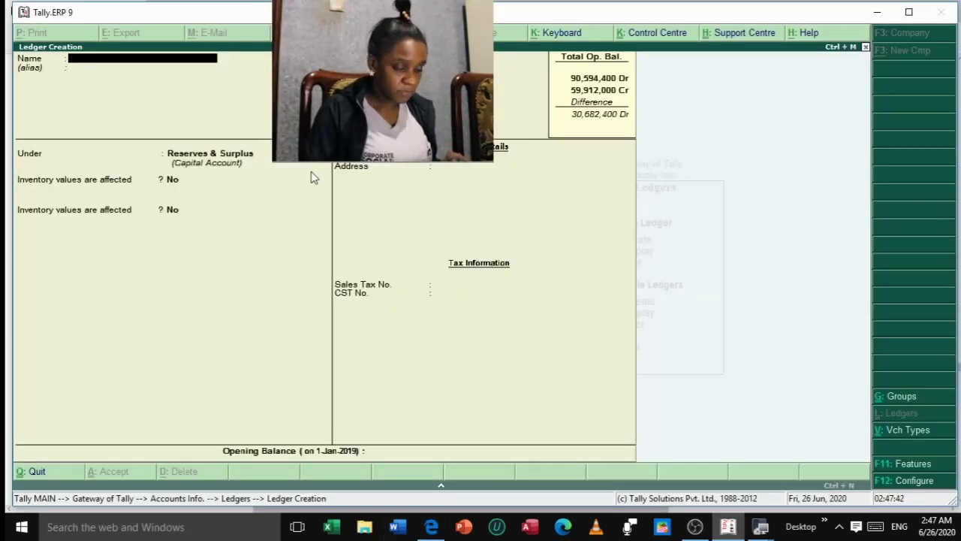
- Name the ledger LONG TERM LEASE OBLIGATIONS and place it under Loans (Liability)
type("LONG T")
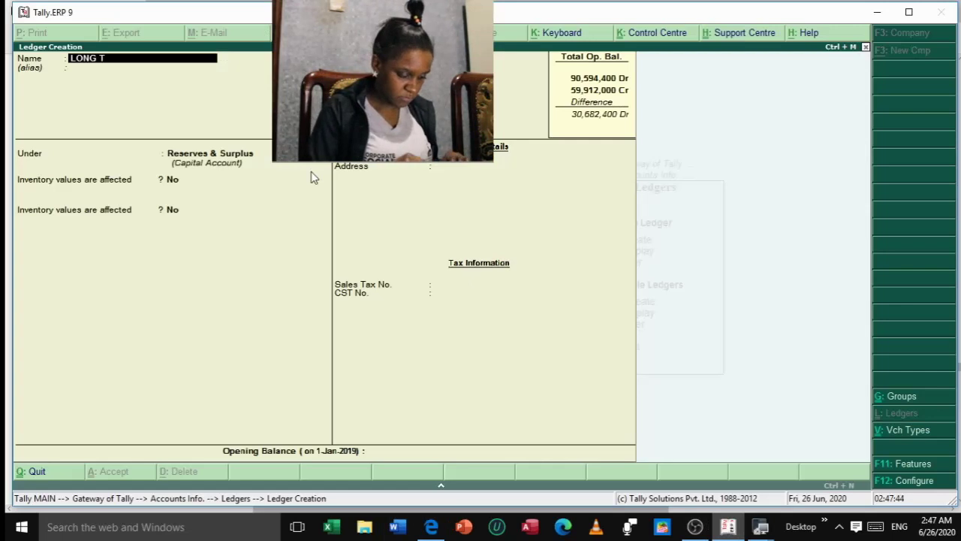
type("ERM LEASE")
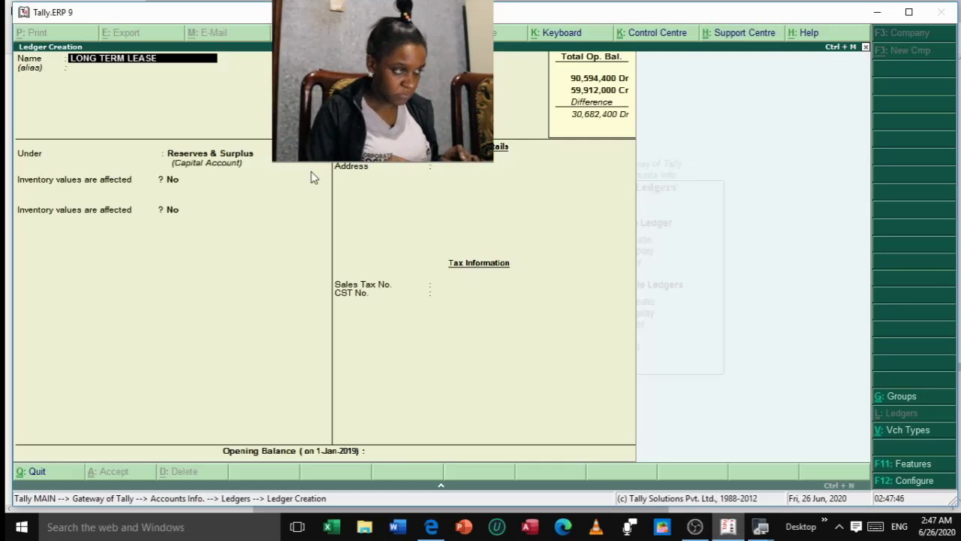
type(" OBLIGAT")
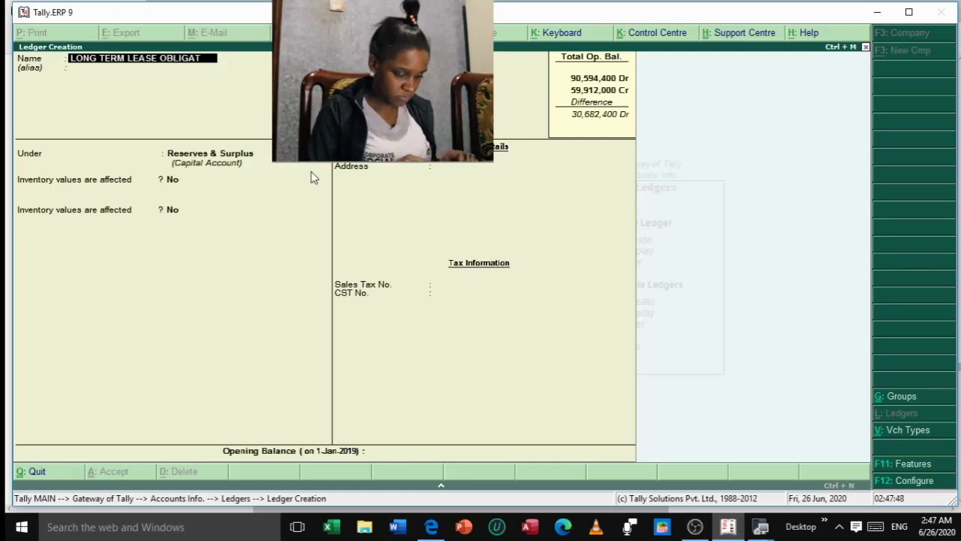
type("IONS")
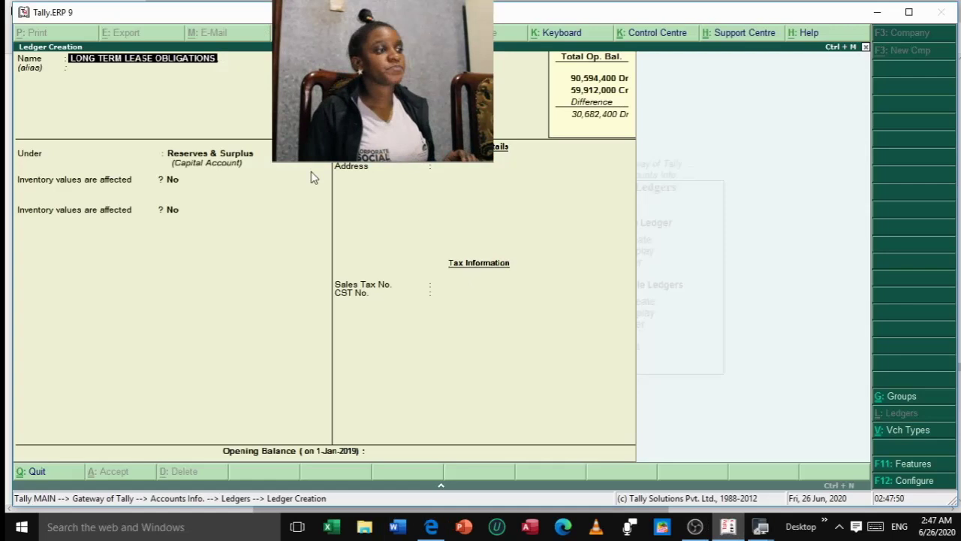
key("Return")
key("Return")
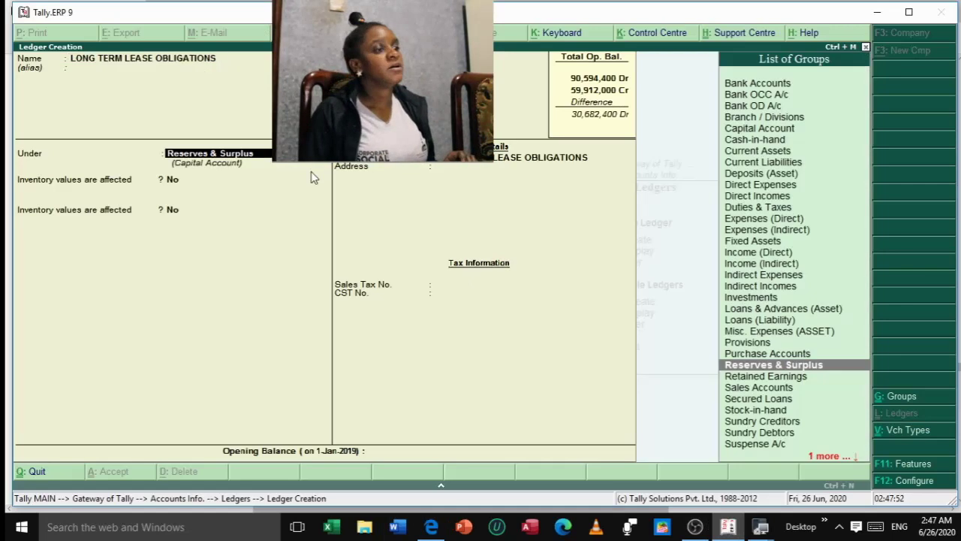
key("Up")
key("Up")
key("Up")
key("Up")
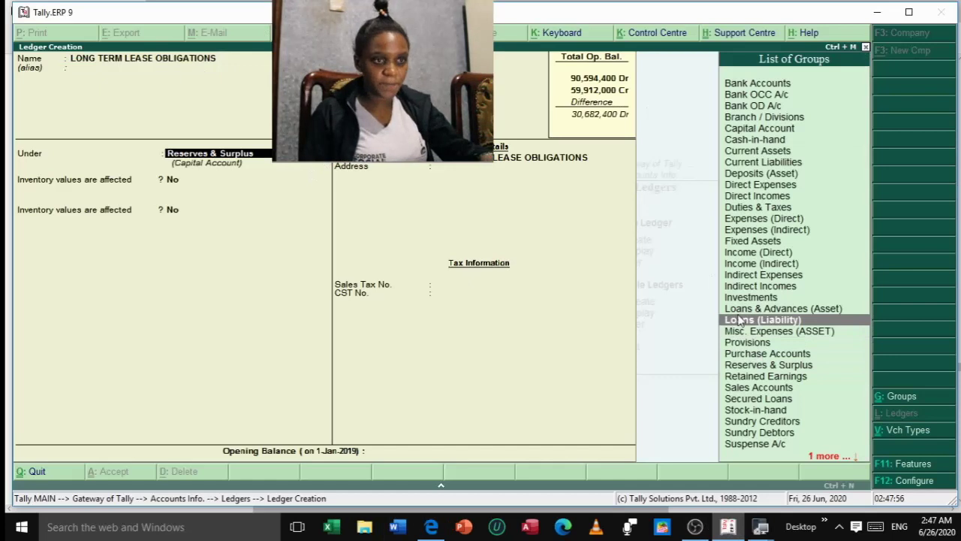
key("Return")
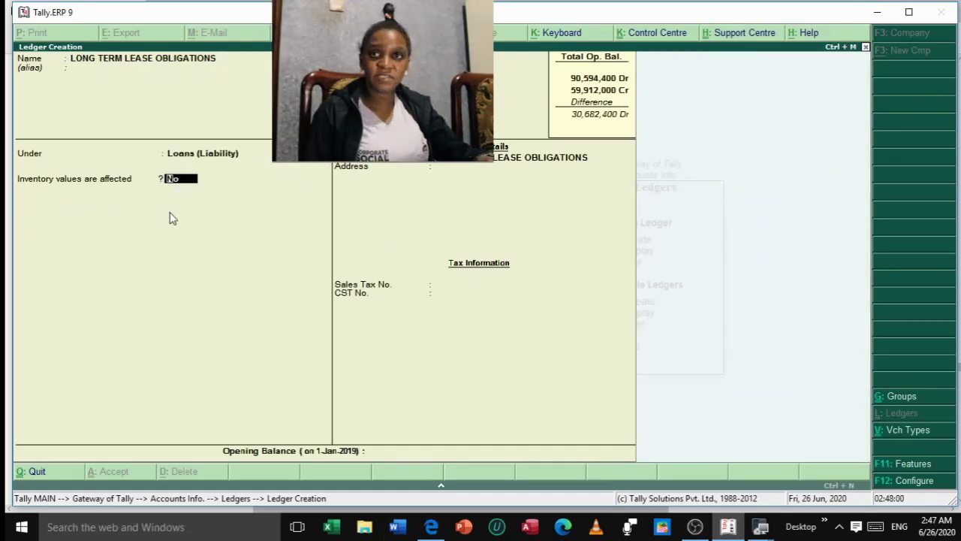
key("Return")
key("Return")
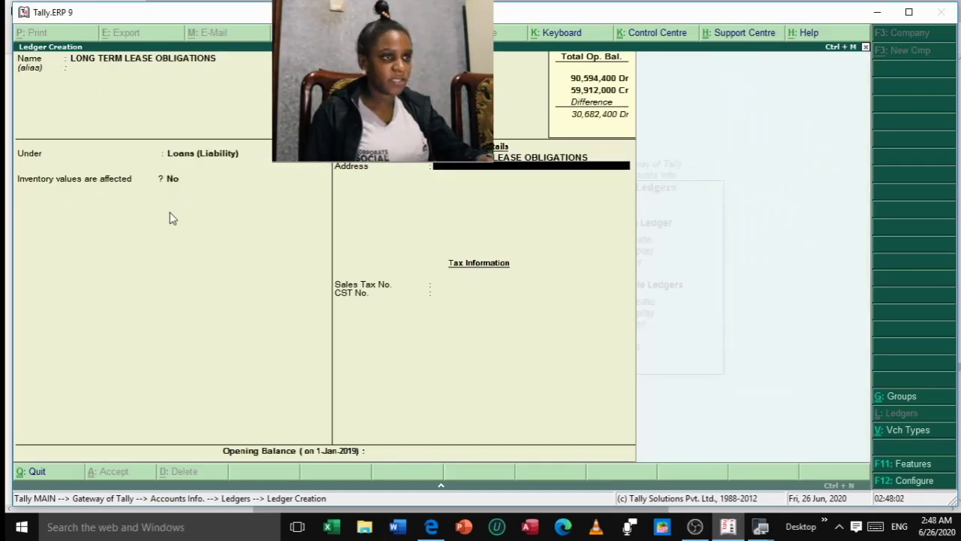
key("Return")
key("Return")
key("Return")
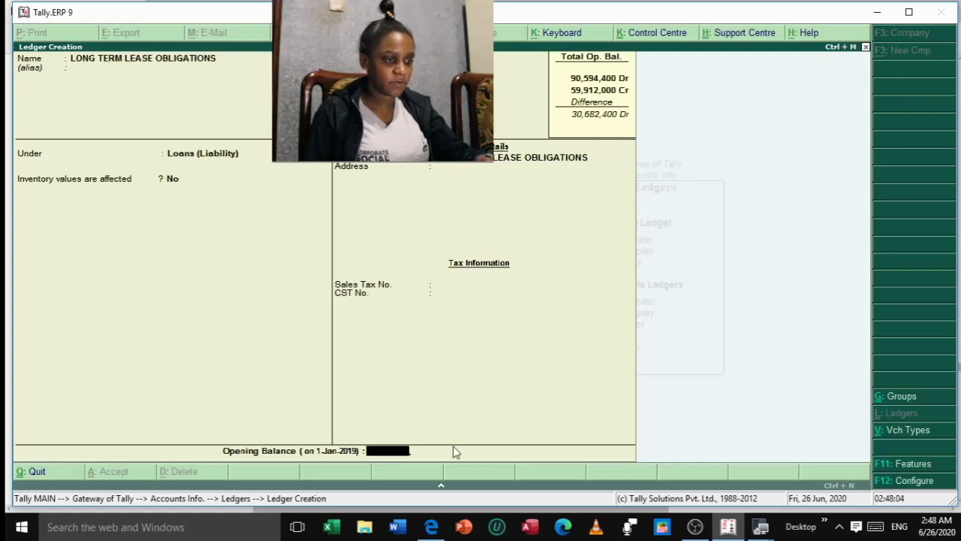
- Enter the 7,382,400 Cr opening balance from the balance sheet and save the ledger
left_click(431, 526)
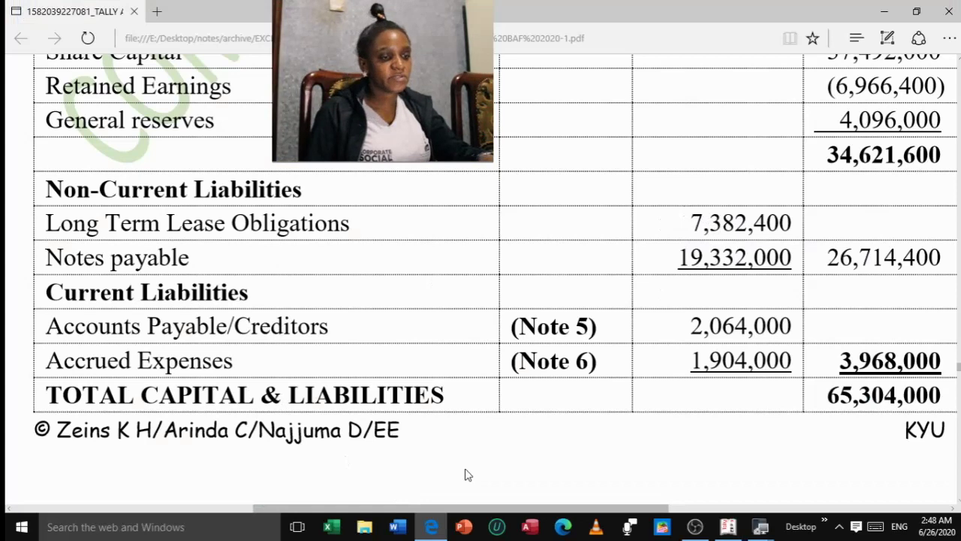
left_click(431, 526)
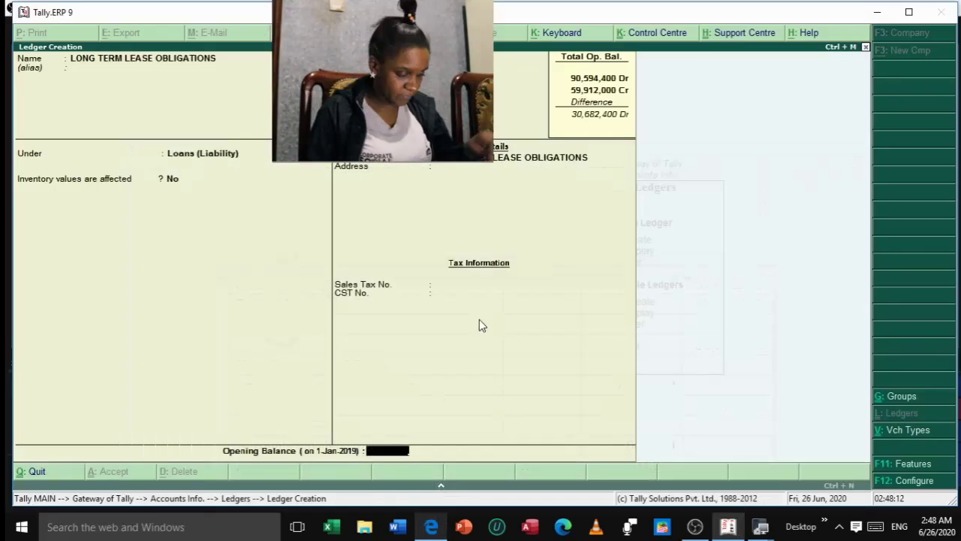
type("7,382")
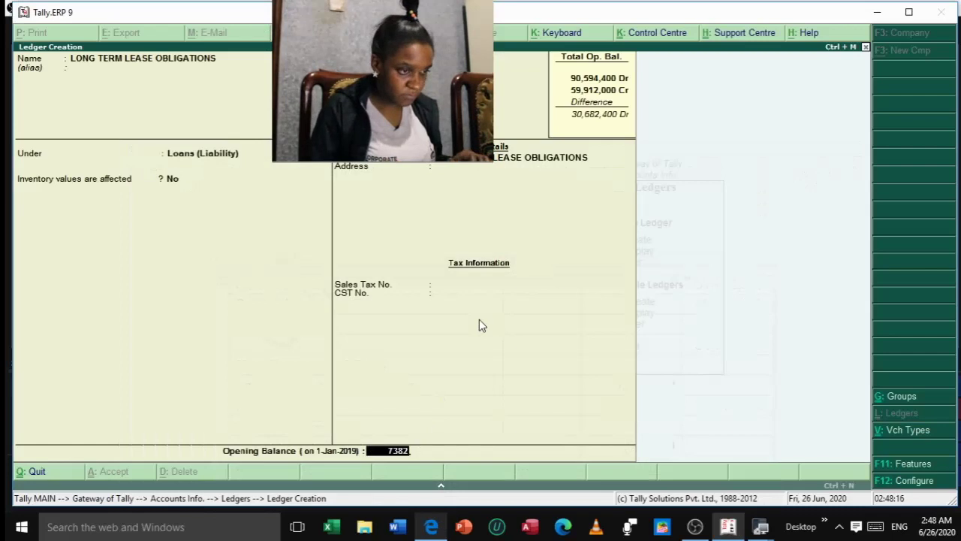
type(",400")
key("Return")
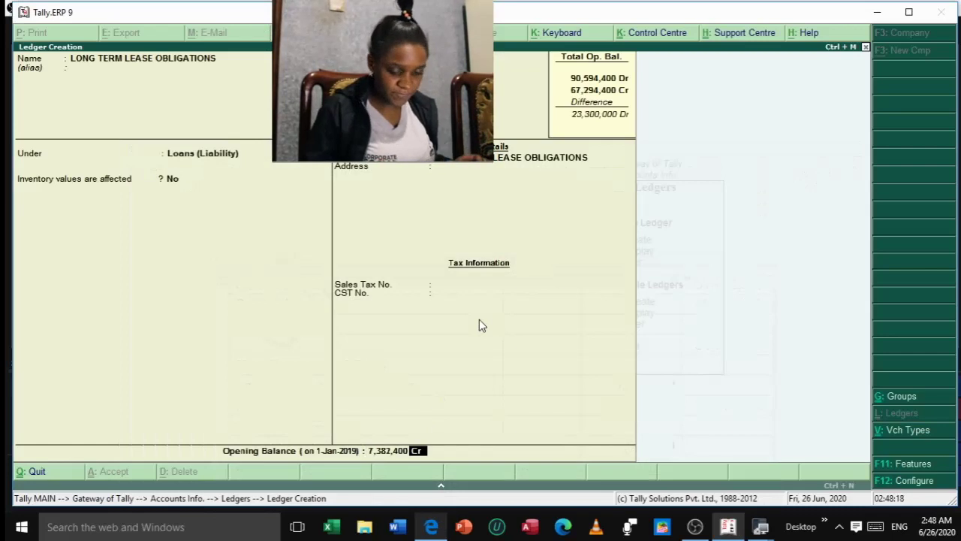
key("Return")
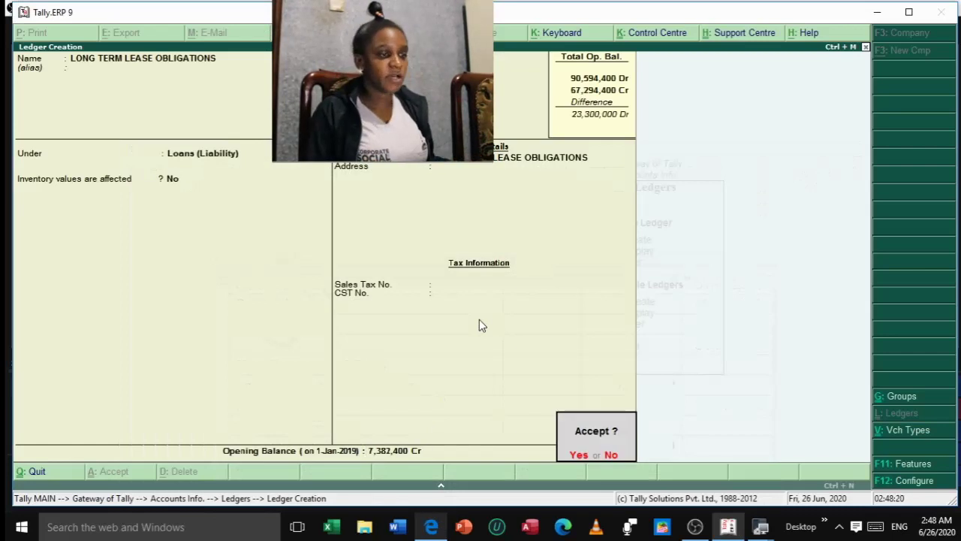
key("Return")
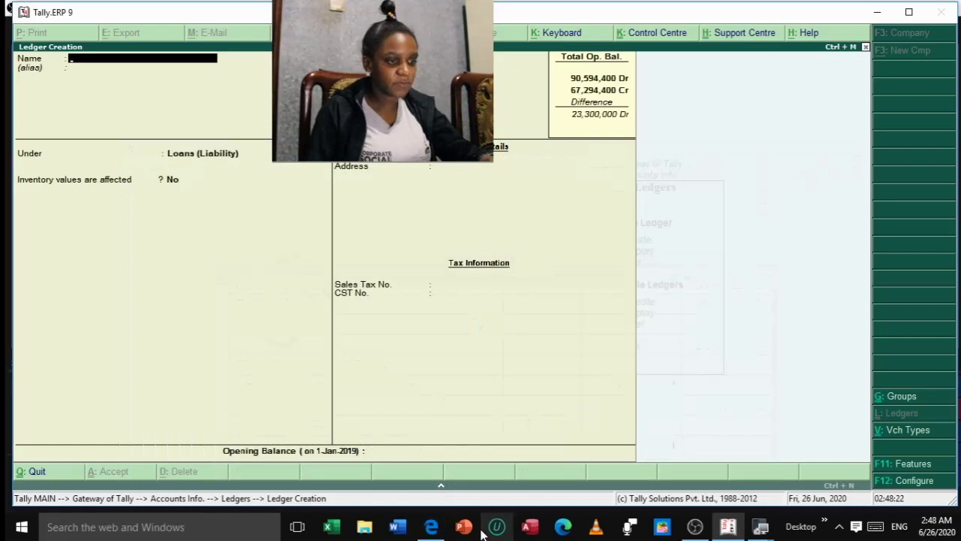
- Name the new ledger NOTES PAYABLE under Loans (Liability)
left_click(434, 528)
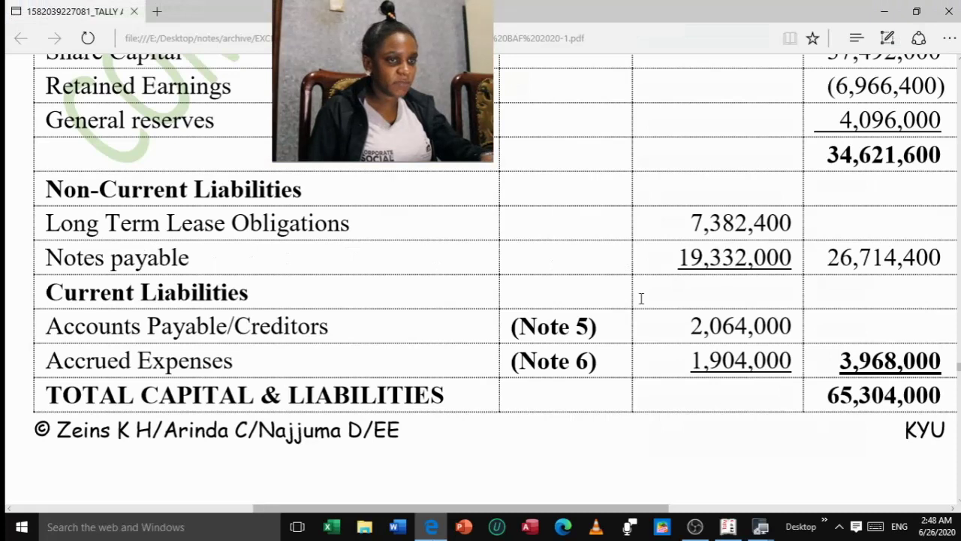
left_click(426, 532)
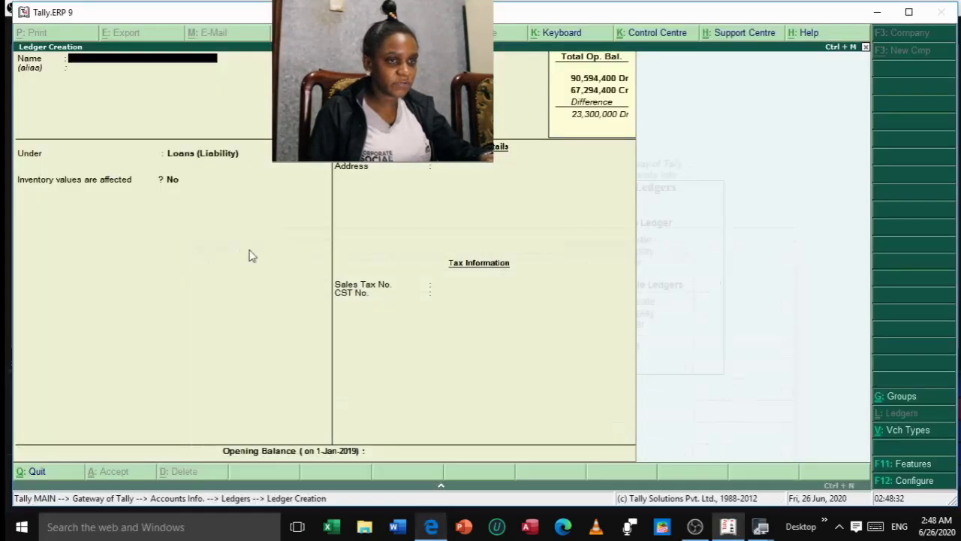
type("NOTES")
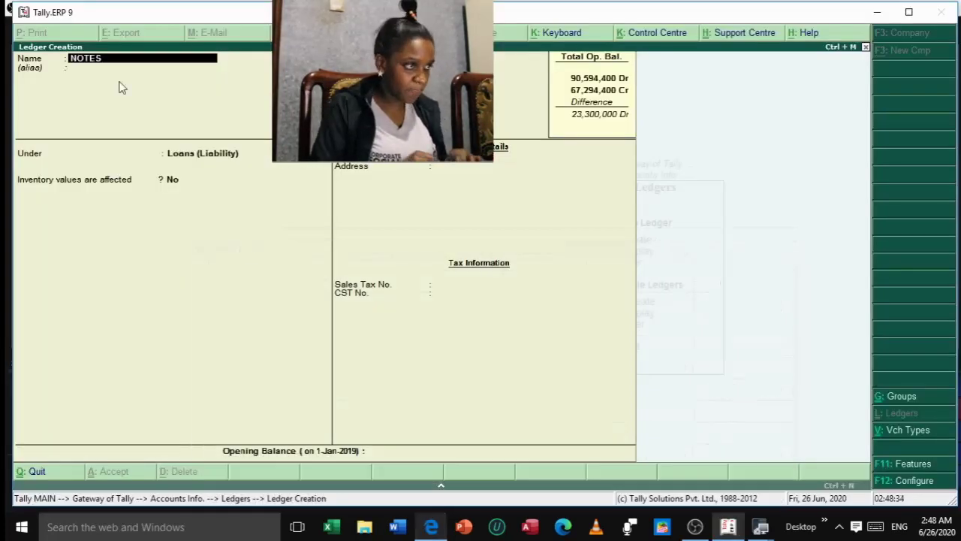
type(" PAYABL")
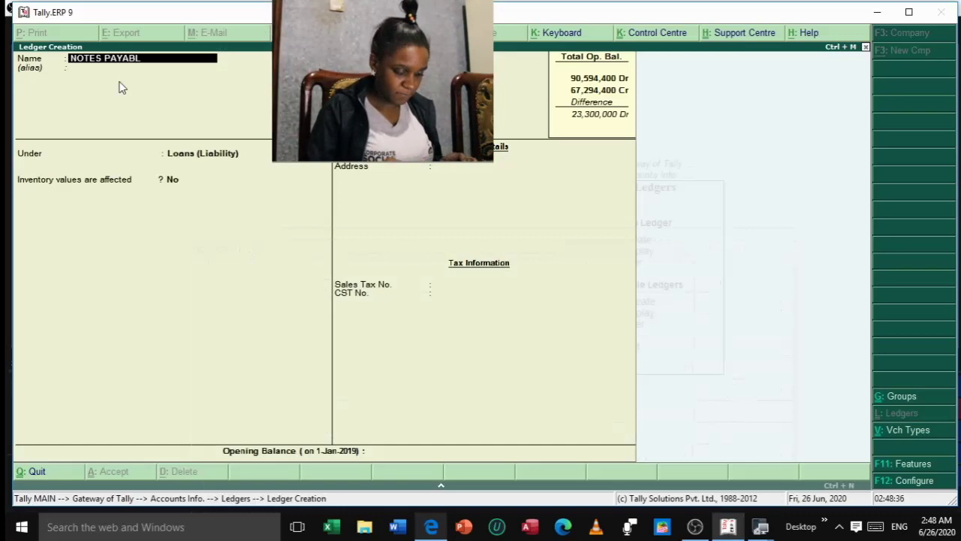
type("E")
key("Return")
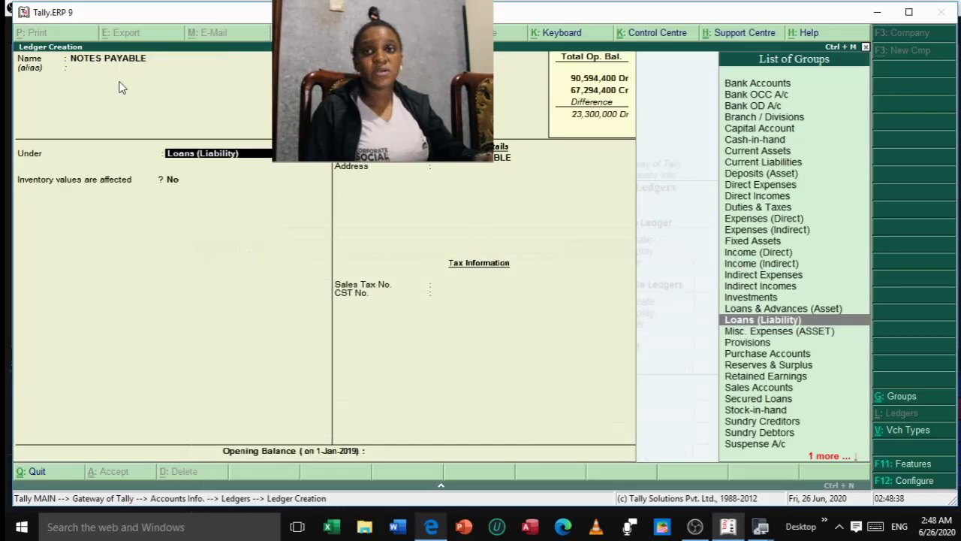
key("Return")
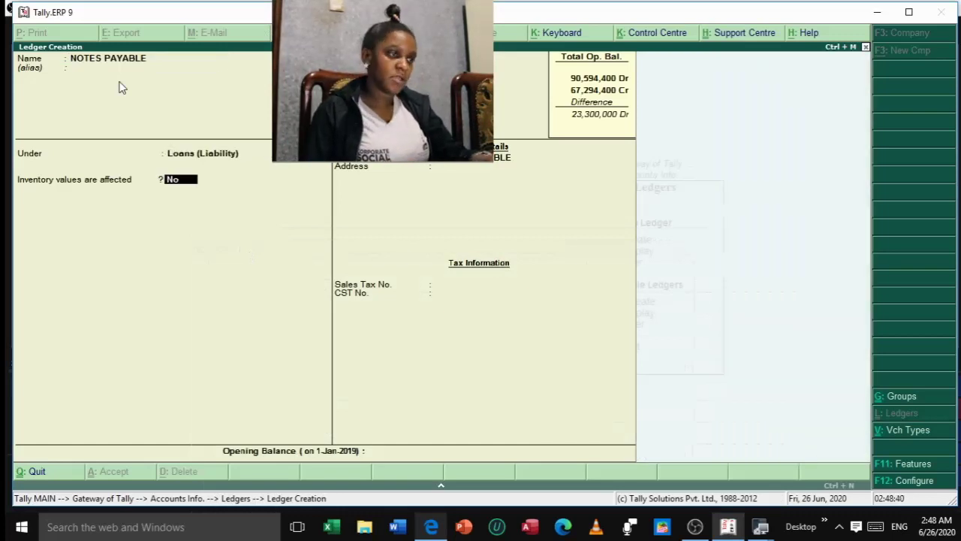
key("Return")
key("Return")
key("Return")
key("Return")
key("Return")
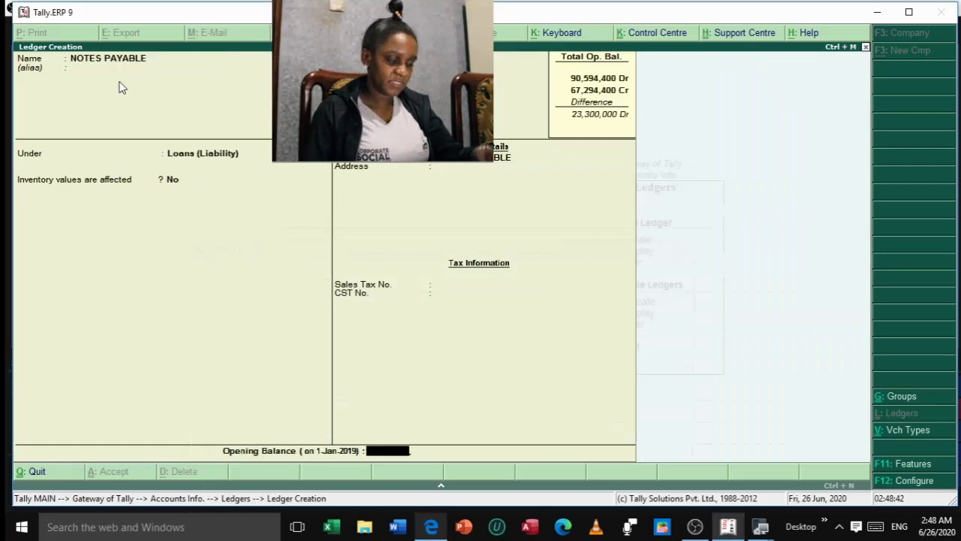
- Enter 19,332,000 as its Cr opening balance, verified against the PDF
type("19332")
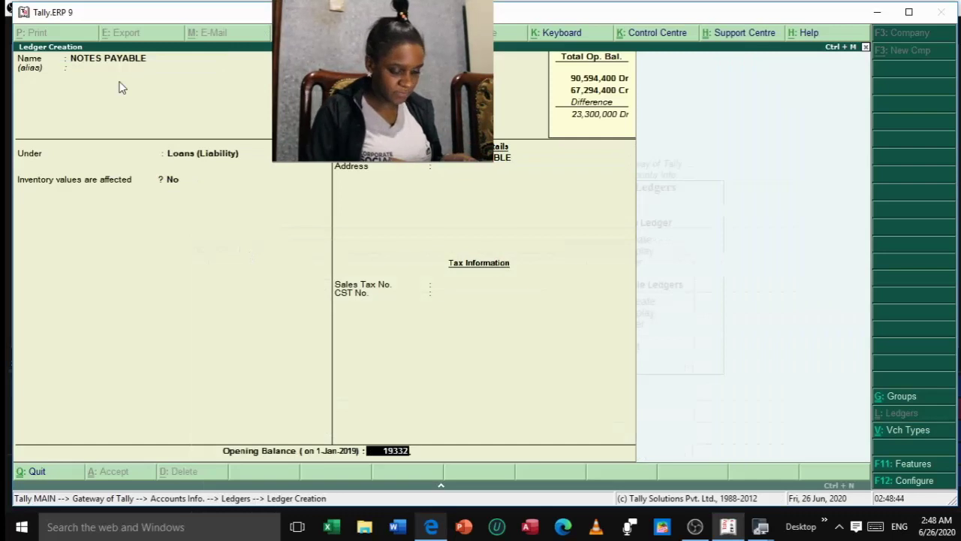
type("000")
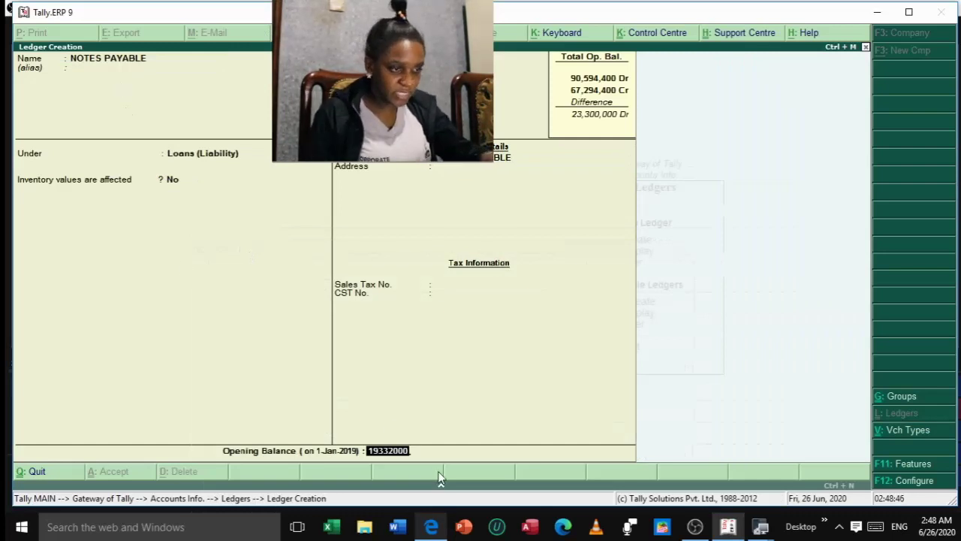
left_click(434, 526)
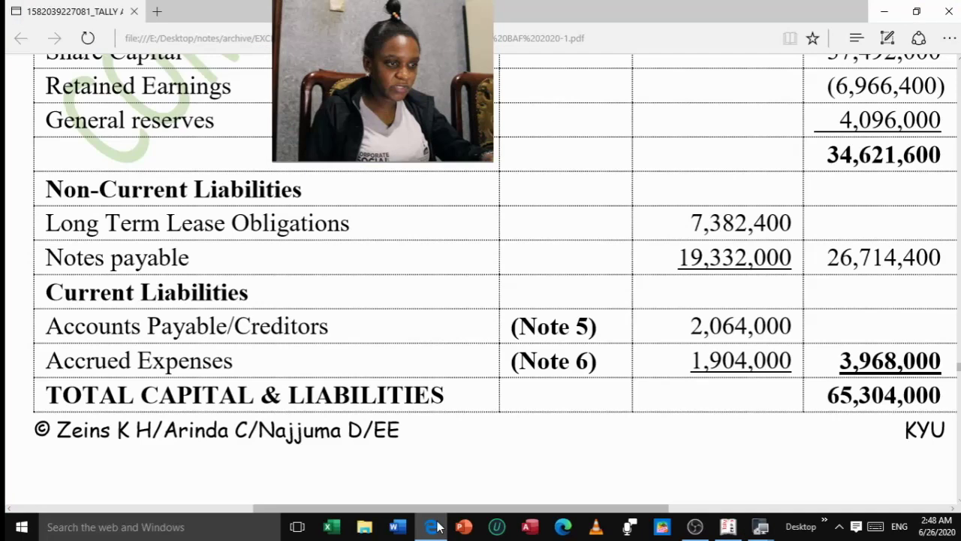
left_click(435, 527)
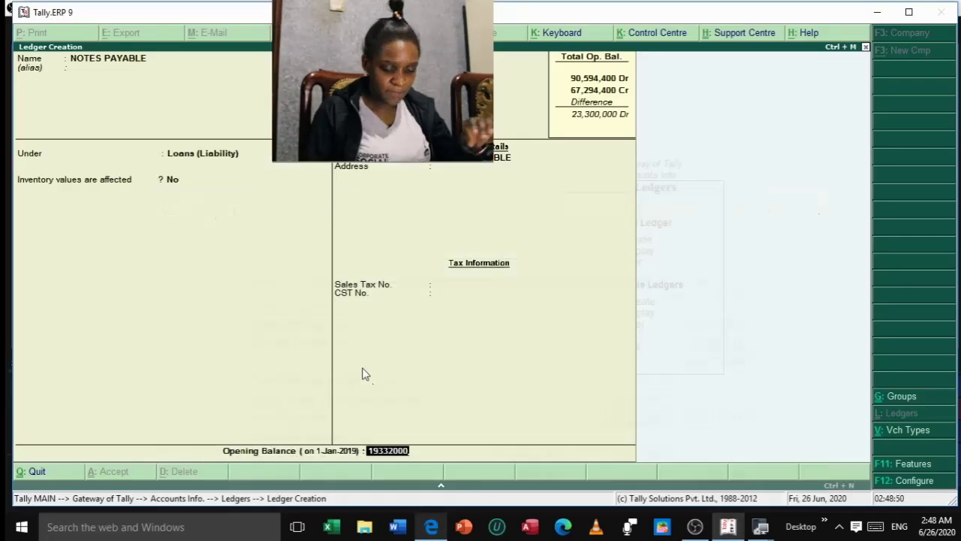
key("Return")
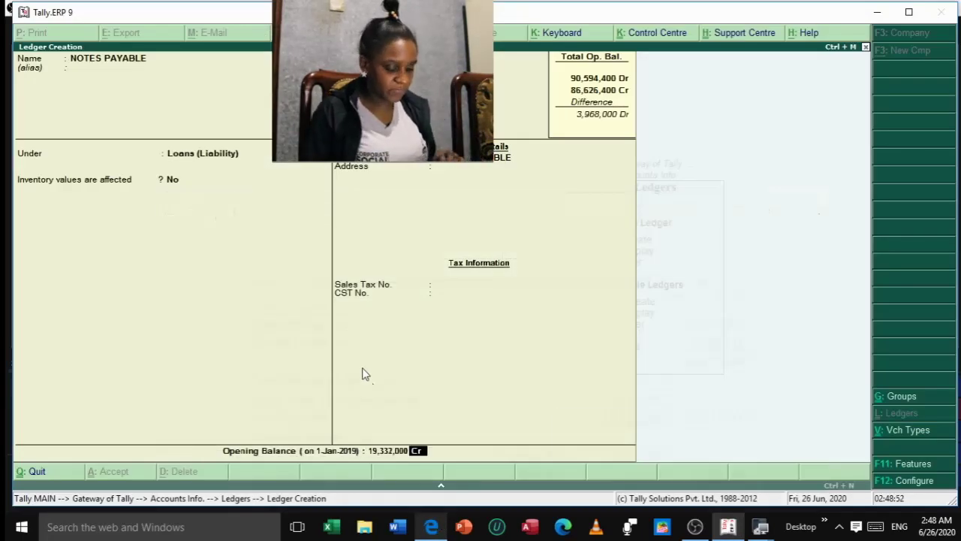
key("Return")
key("Return")
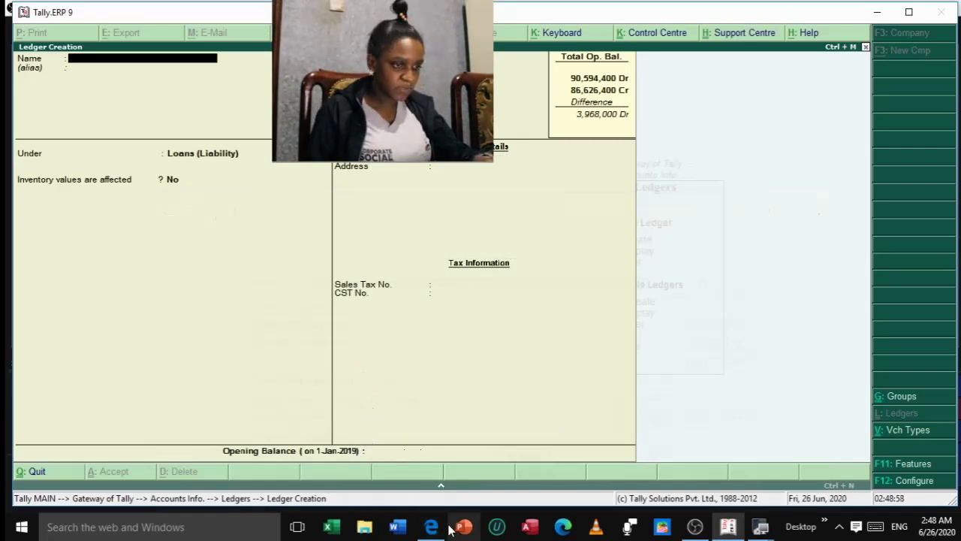
mouse_move(433, 528)
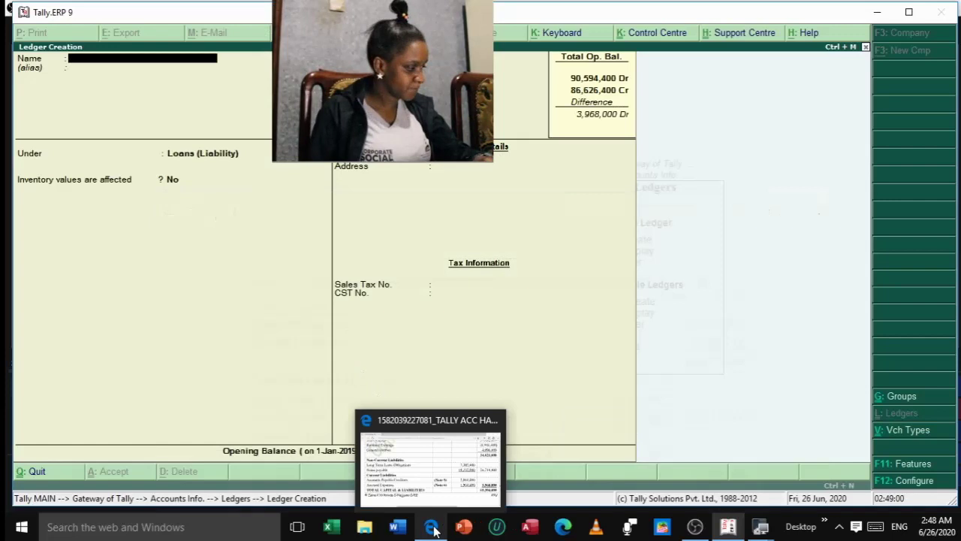
- Scroll the notes PDF down to Note 5's Accounts Payable/Creditors table
left_click(434, 530)
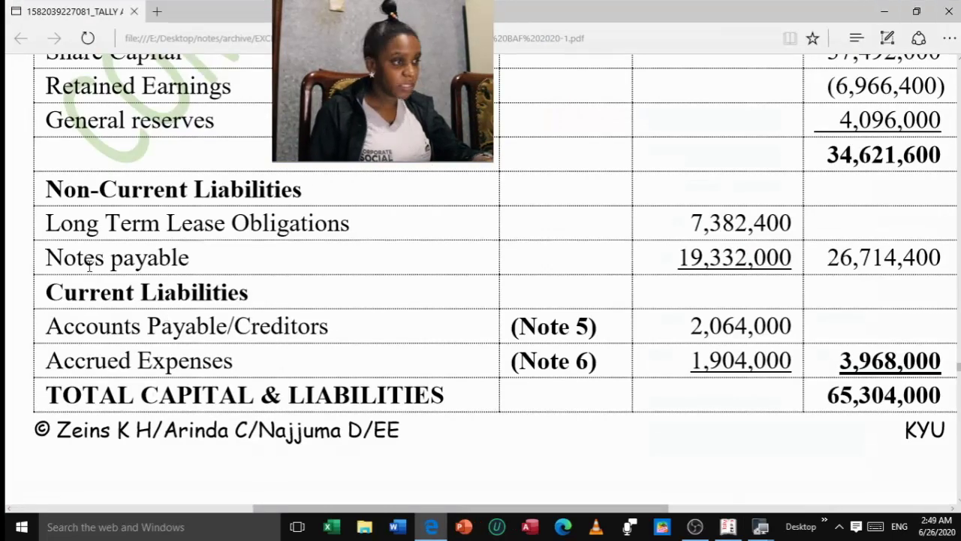
scroll(116, 293, "down", 3)
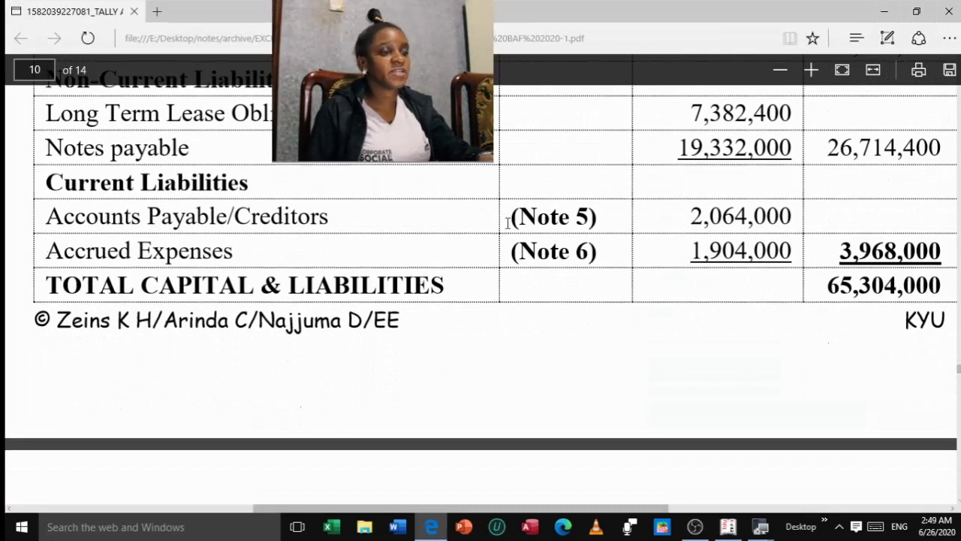
scroll(342, 321, "down", 20)
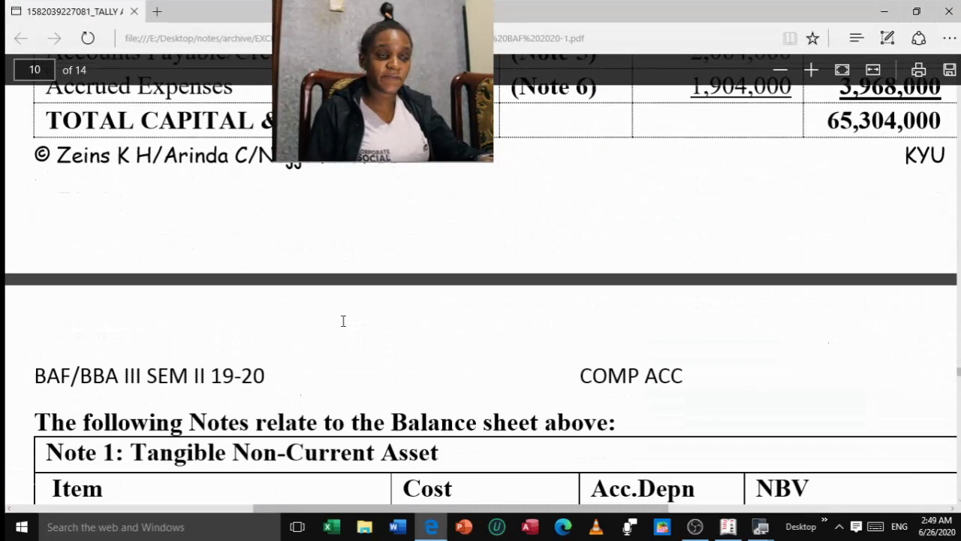
scroll(342, 321, "down", 18)
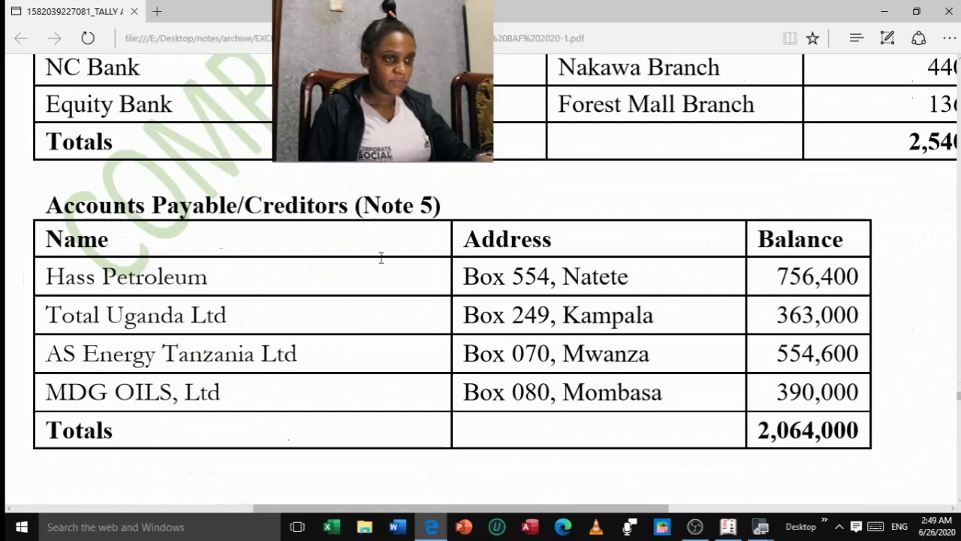
- Name the ledger HASS PETROLEUM under Sundry Creditors with bill-by-bill set to No
left_click(430, 524)
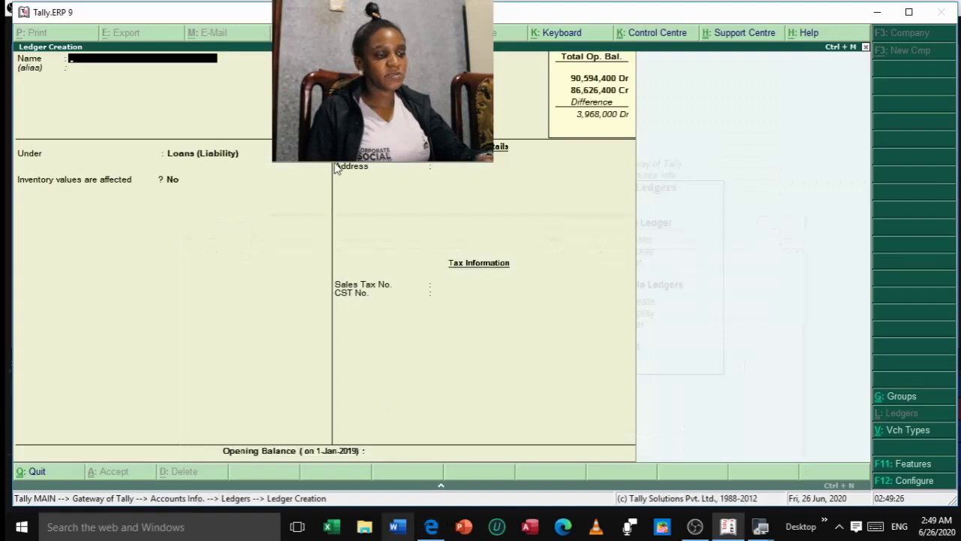
type("HASS PE")
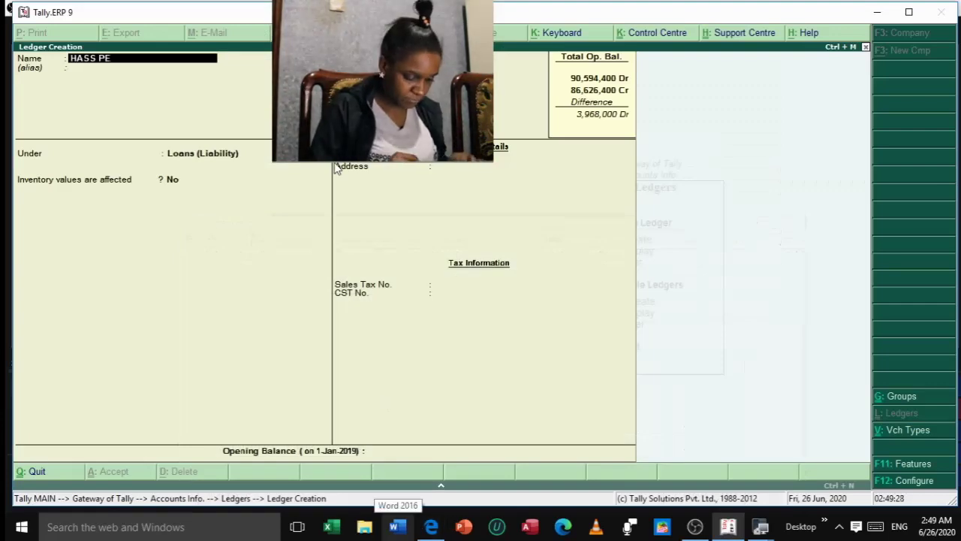
type("RTROLEUM")
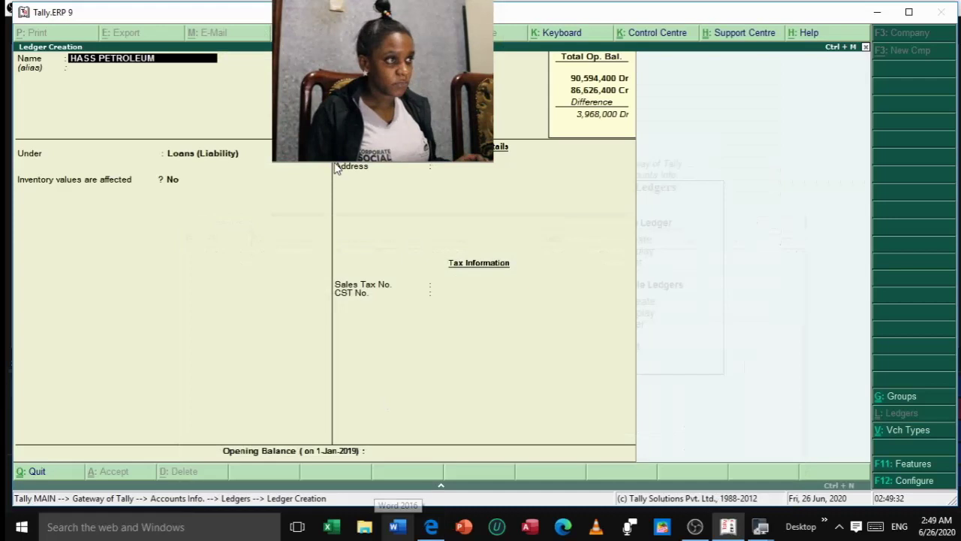
key("Return")
key("Return")
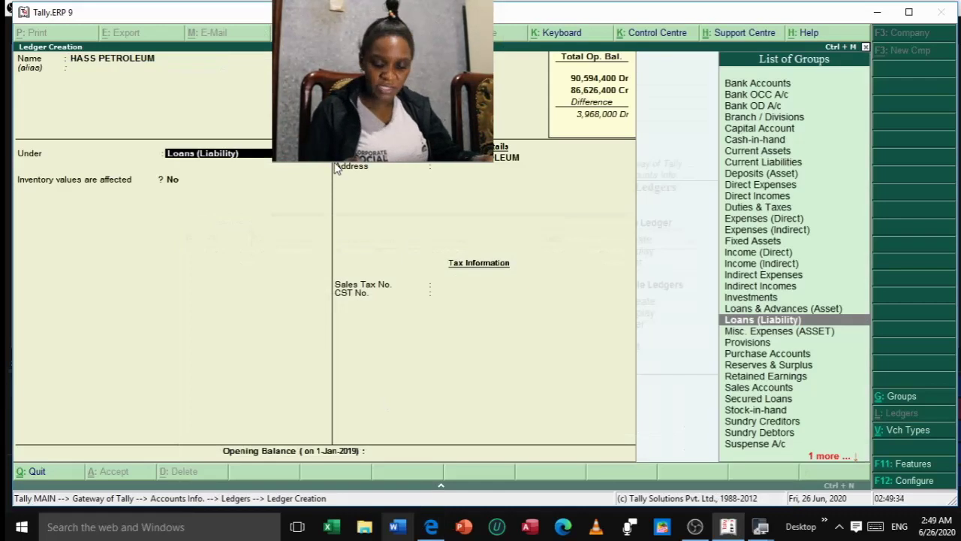
key("Down")
key("Down")
key("Down")
key("Down")
key("Down")
key("Down")
key("Down")
key("Down")
key("Down")
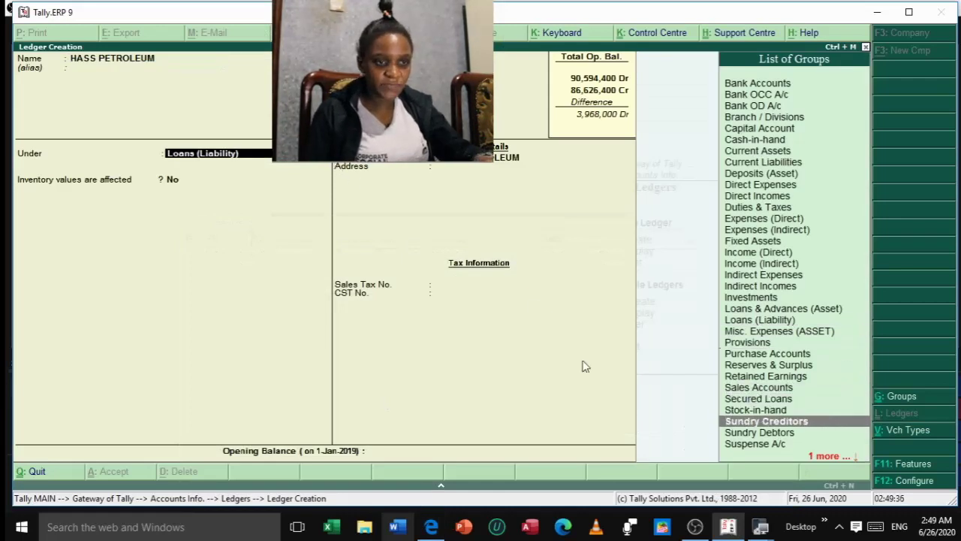
key("Return")
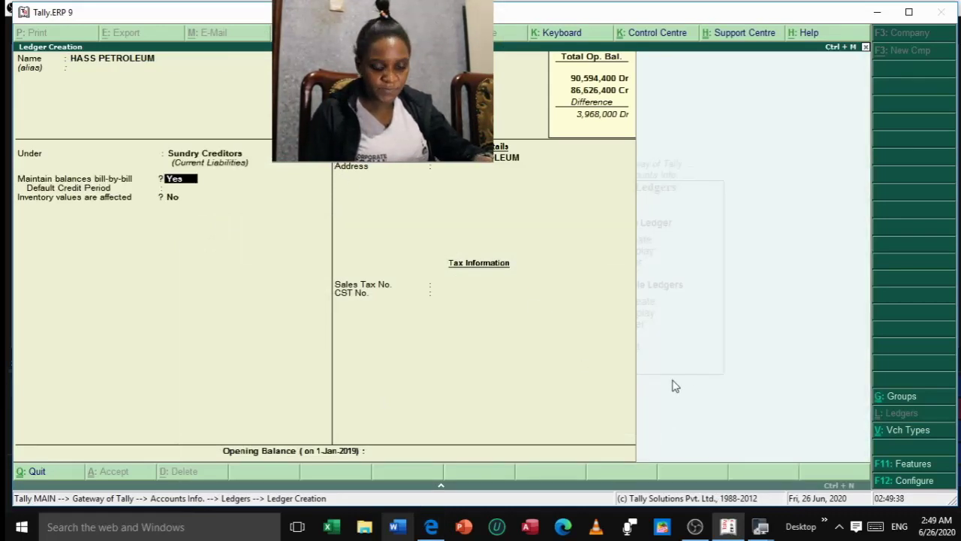
type("NO")
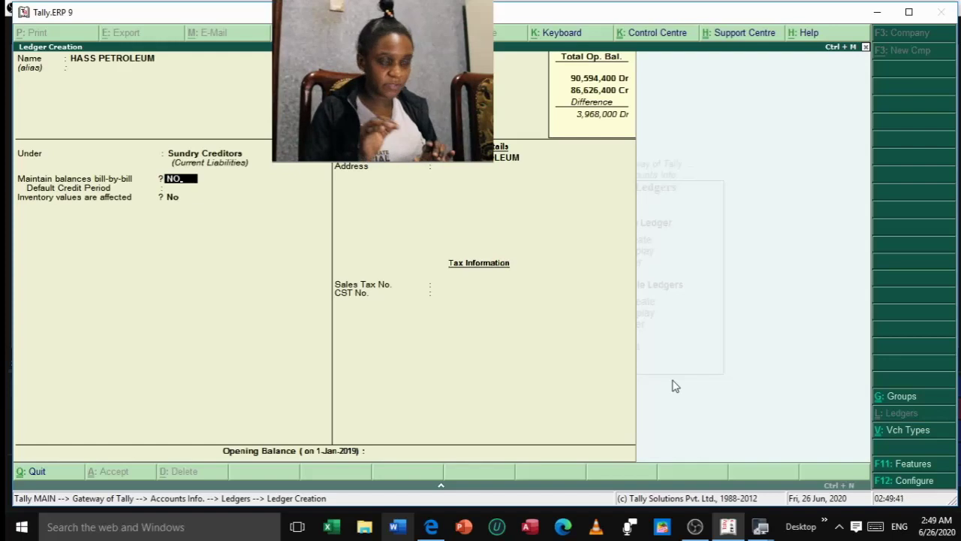
key("Return")
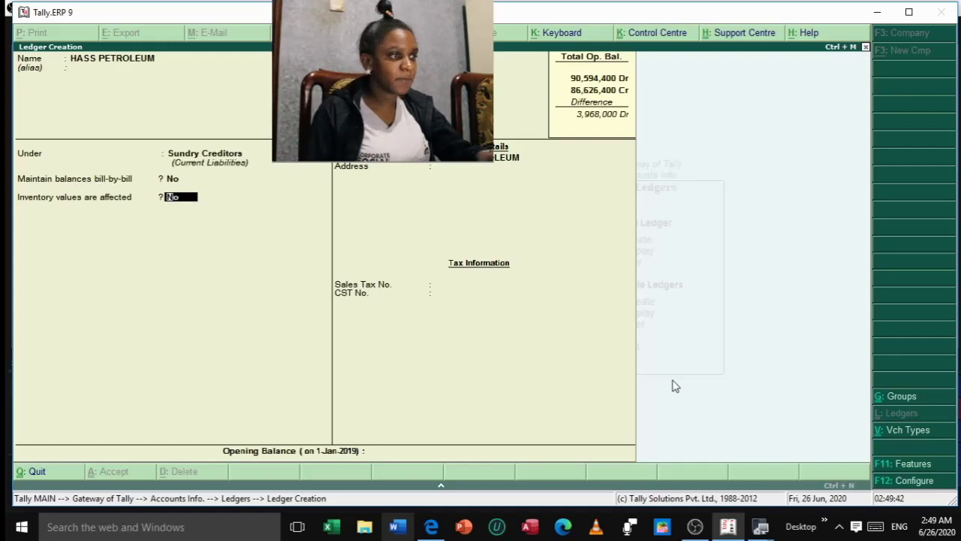
key("Return")
key("Return")
key("Return")
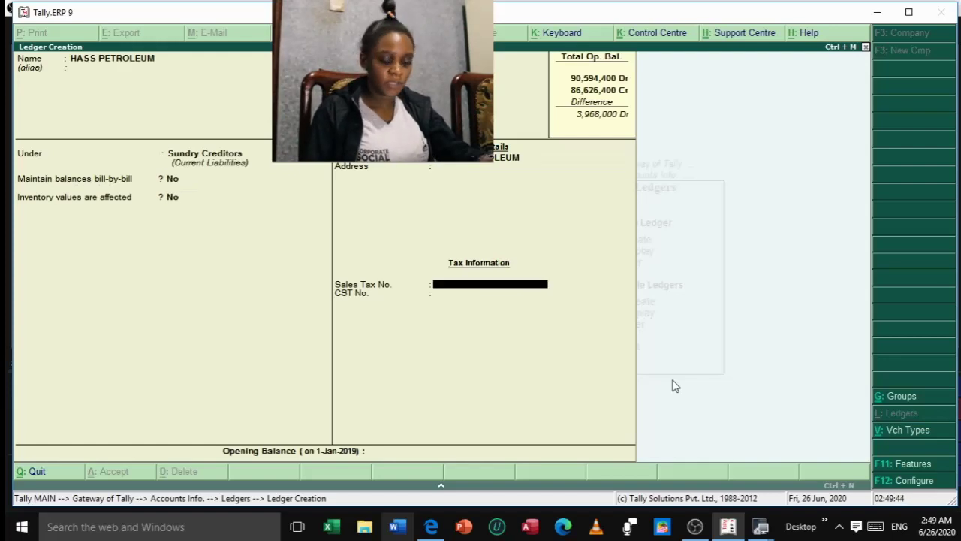
- Fill in the creditor's two-line address from the PDF notes
key("Up")
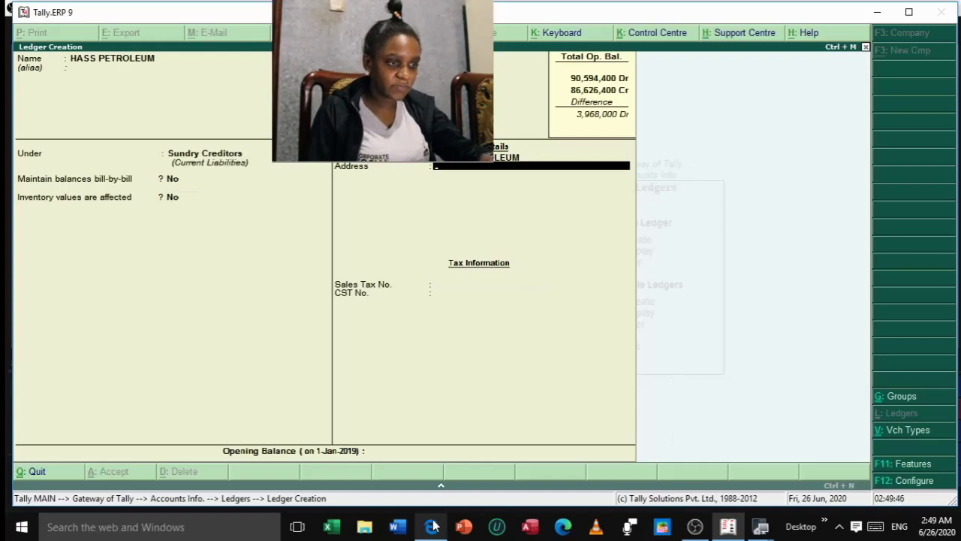
left_click(442, 521)
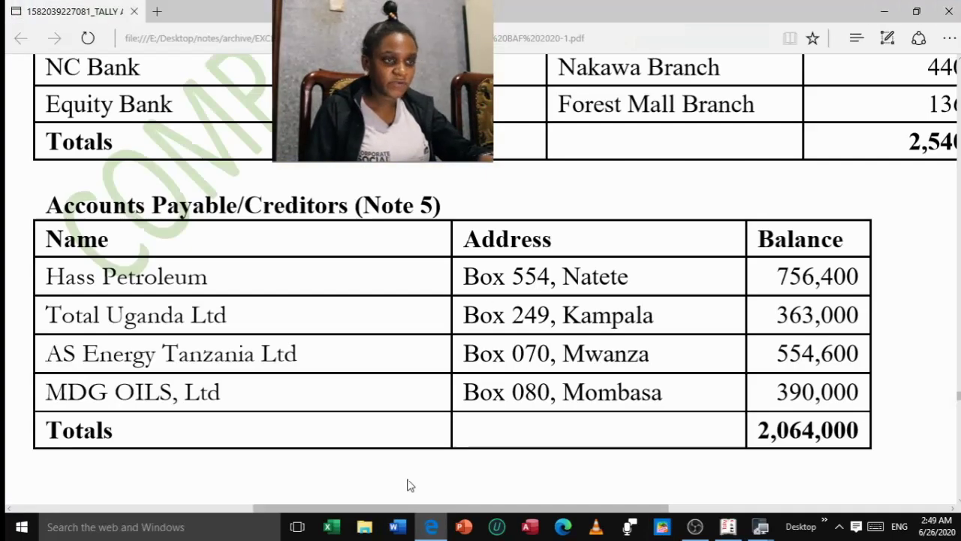
left_click(430, 527)
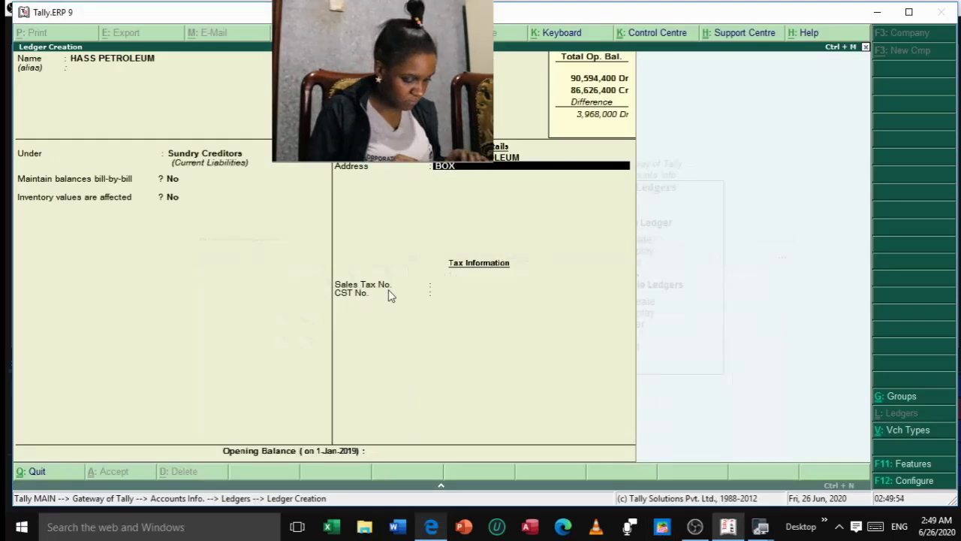
type("954")
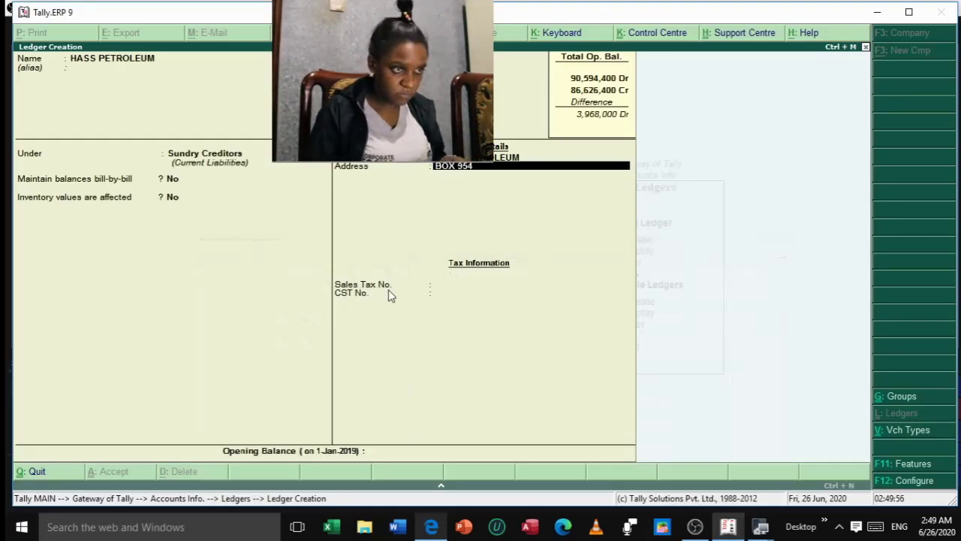
key("Return")
type("NATET")
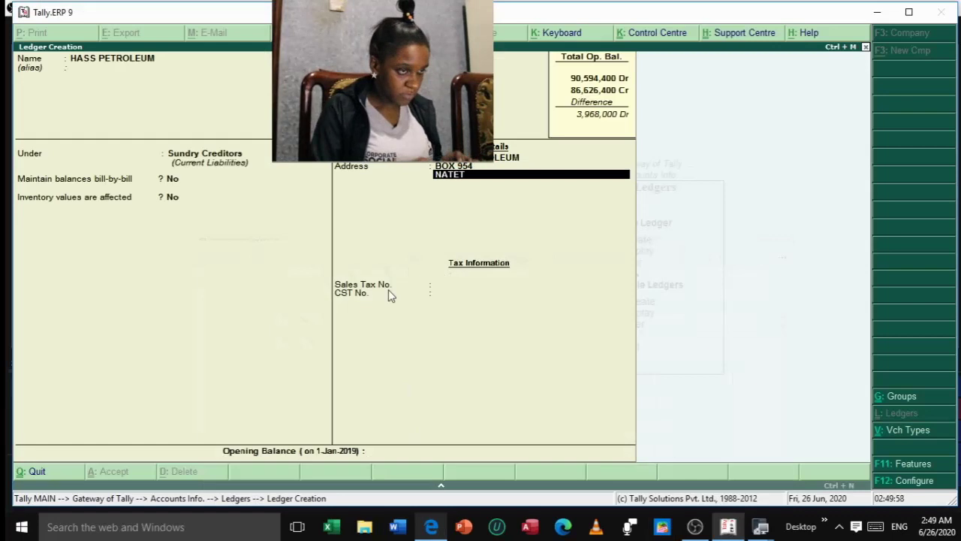
key("Return")
key("Return")
key("Return")
key("Return")
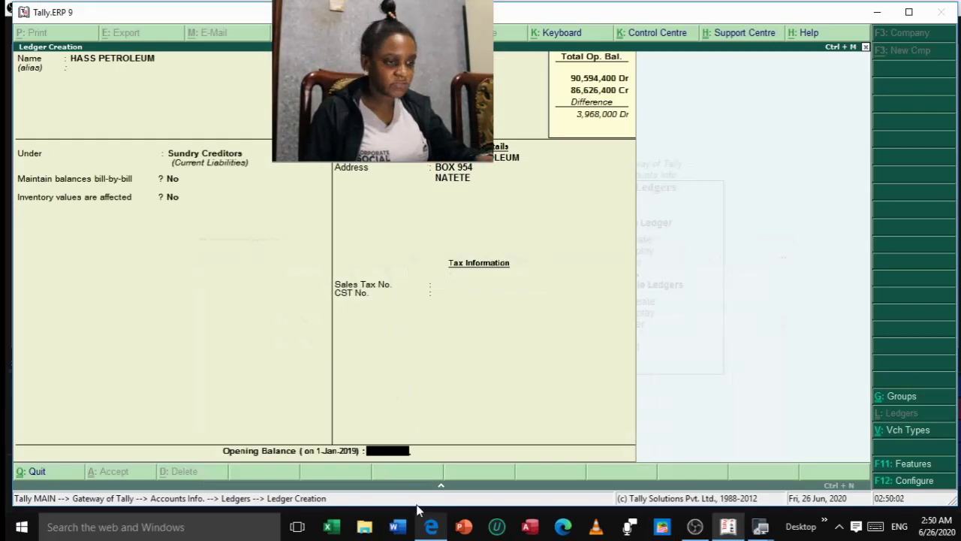
left_click(430, 527)
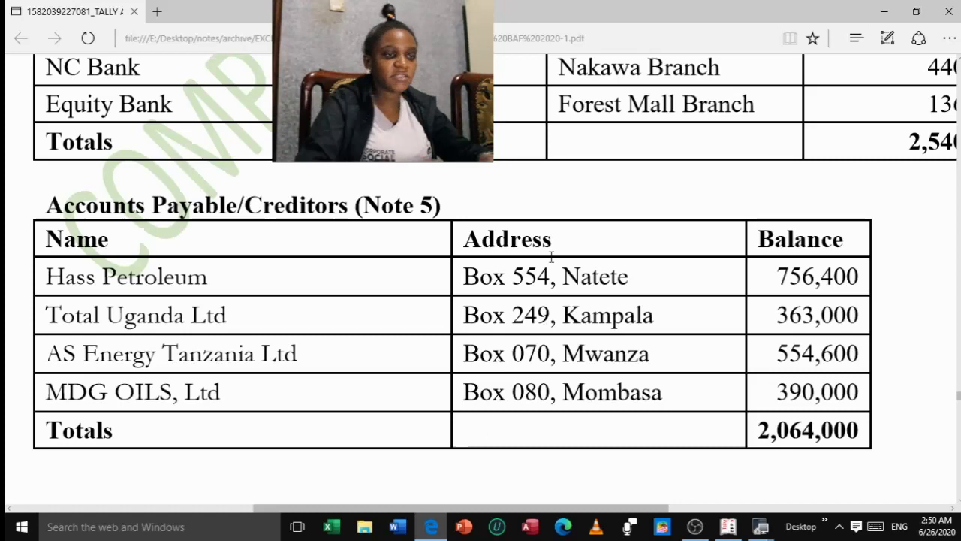
- Zoom into the Note 5 table to read Hass Petroleum's 756,400 balance
left_click_drag(548, 240, 729, 203)
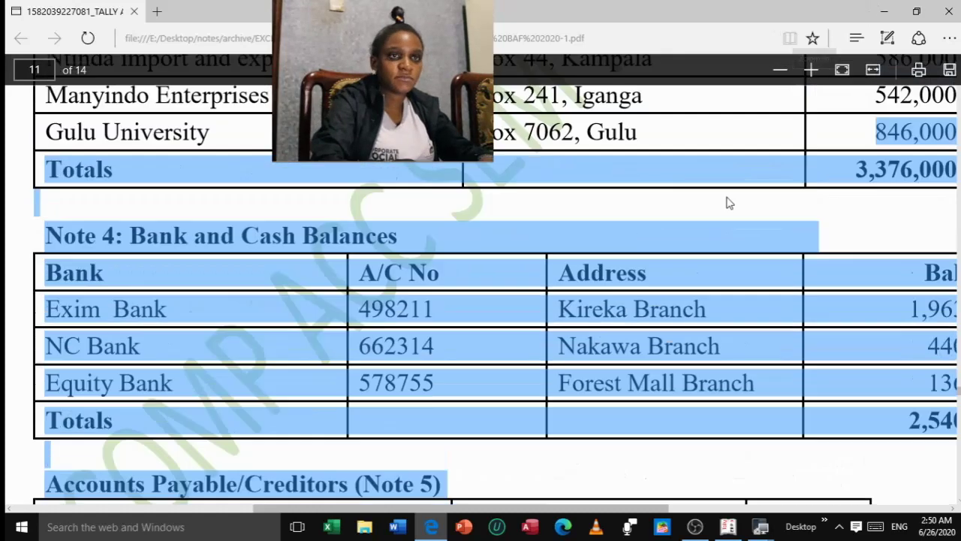
left_click(729, 203)
left_click(812, 70)
scroll(741, 318, "down", 5)
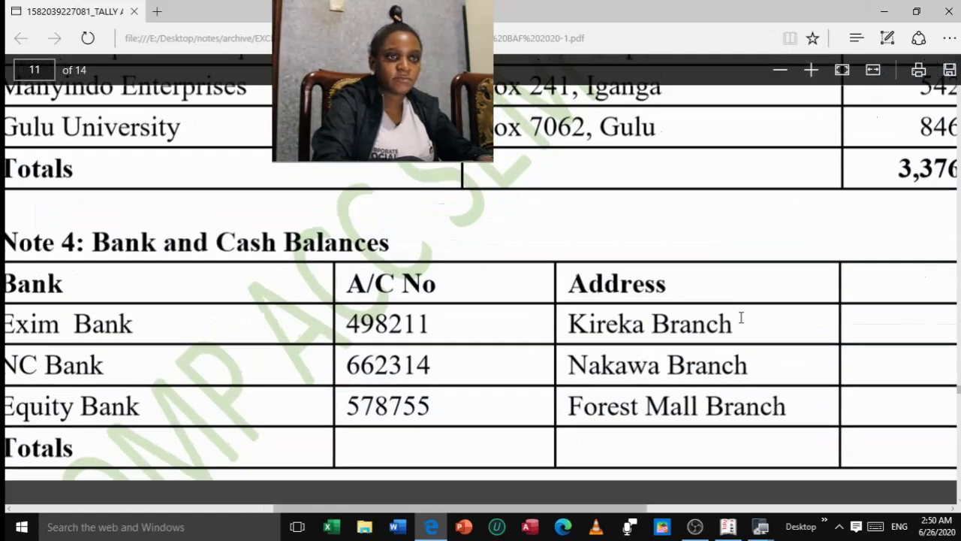
scroll(741, 318, "right", 2)
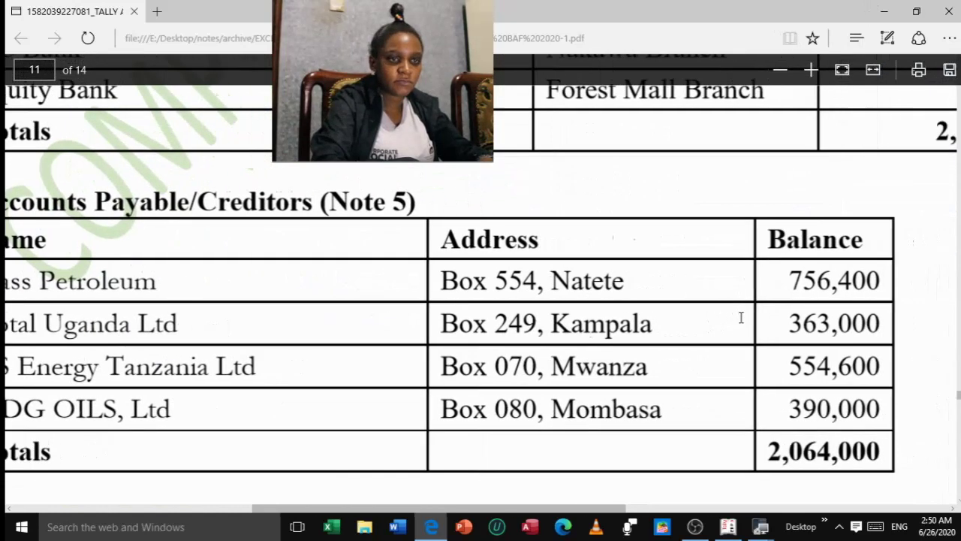
scroll(742, 319, "down", 4)
scroll(741, 318, "up", 2)
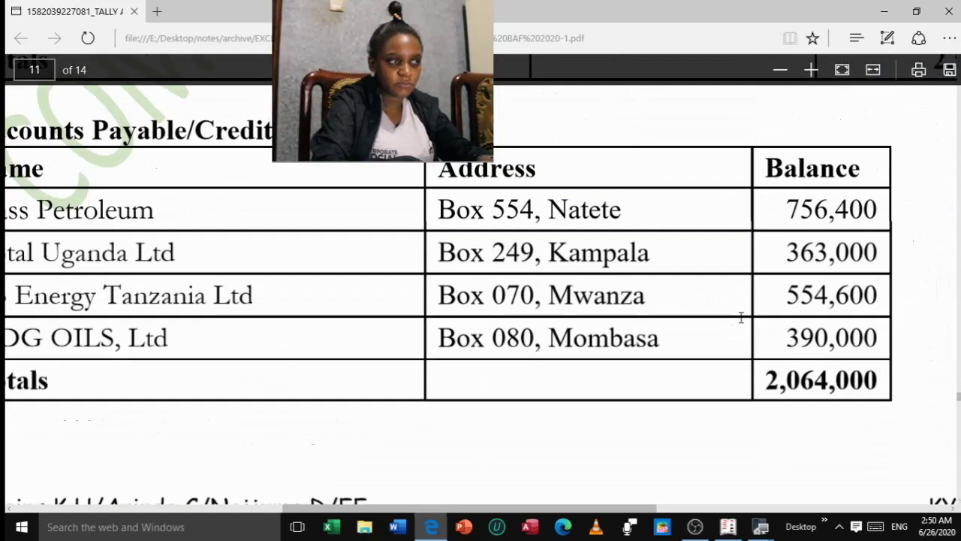
scroll(741, 318, "left", 2)
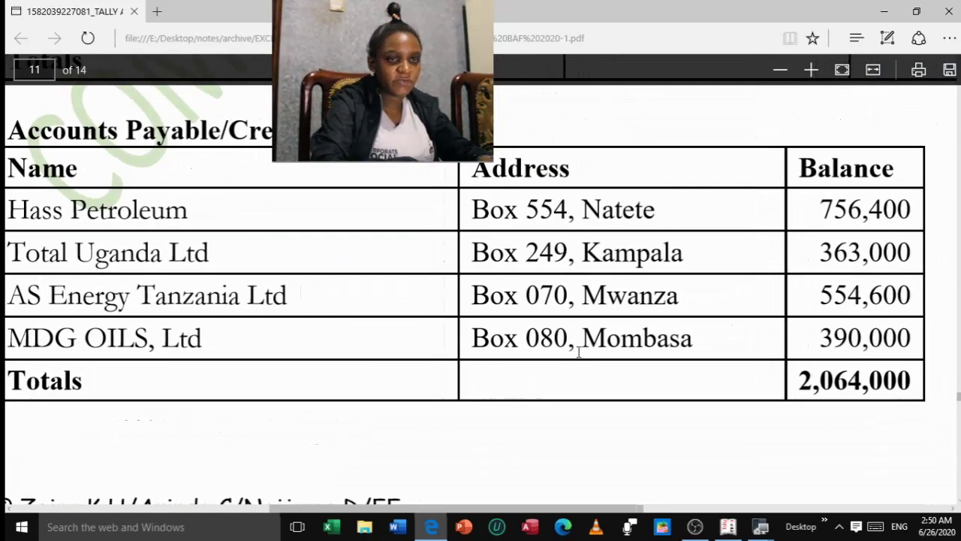
- Record 756,400 Cr as Hass Petroleum's opening balance and save the ledger
mouse_move(422, 535)
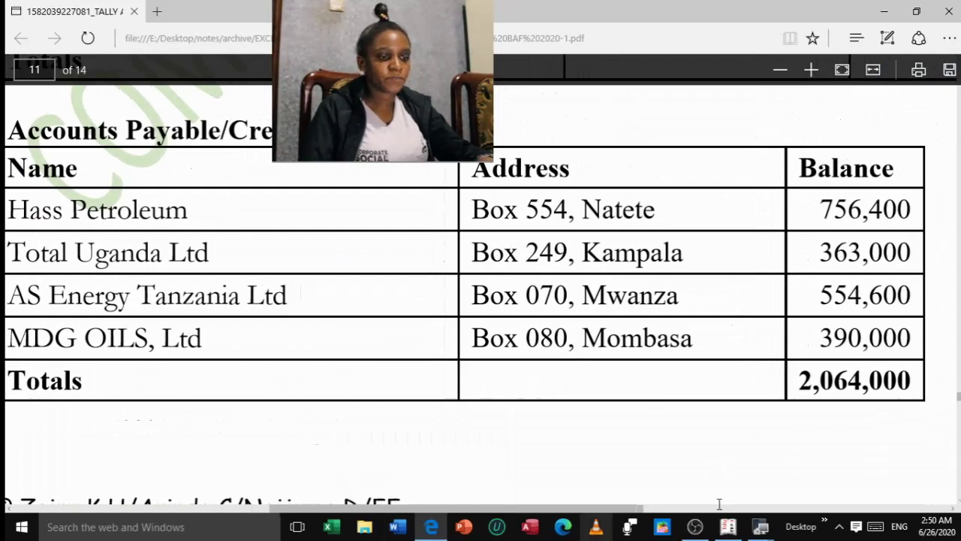
left_click(729, 533)
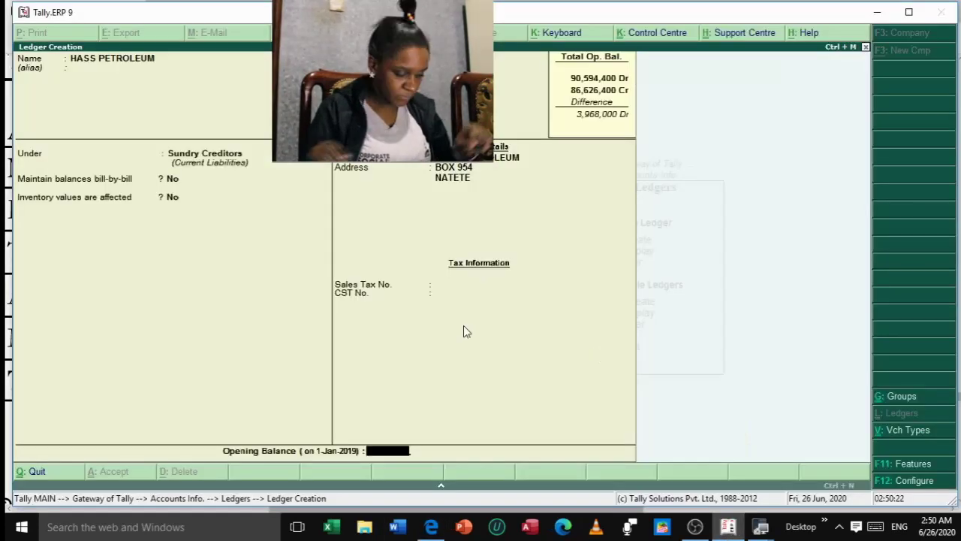
type("56400")
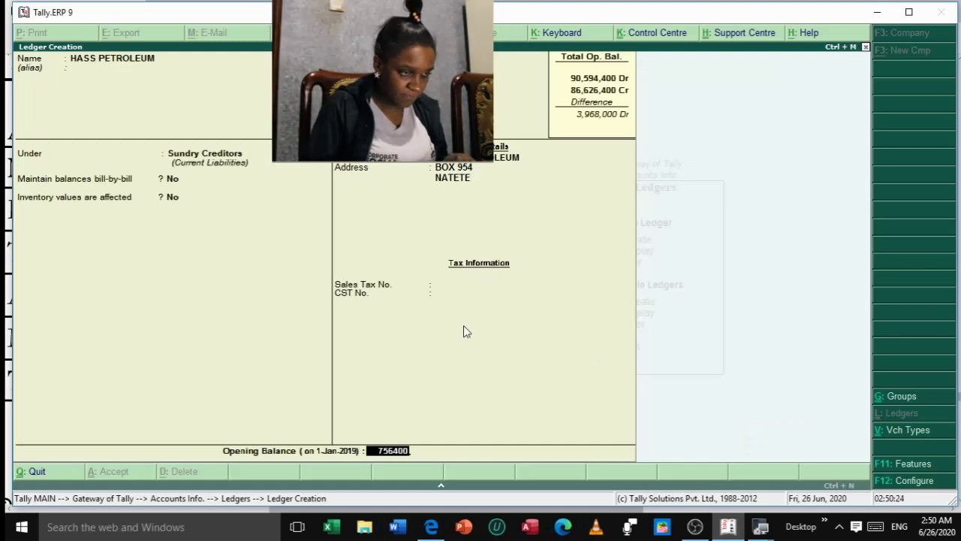
key("Return")
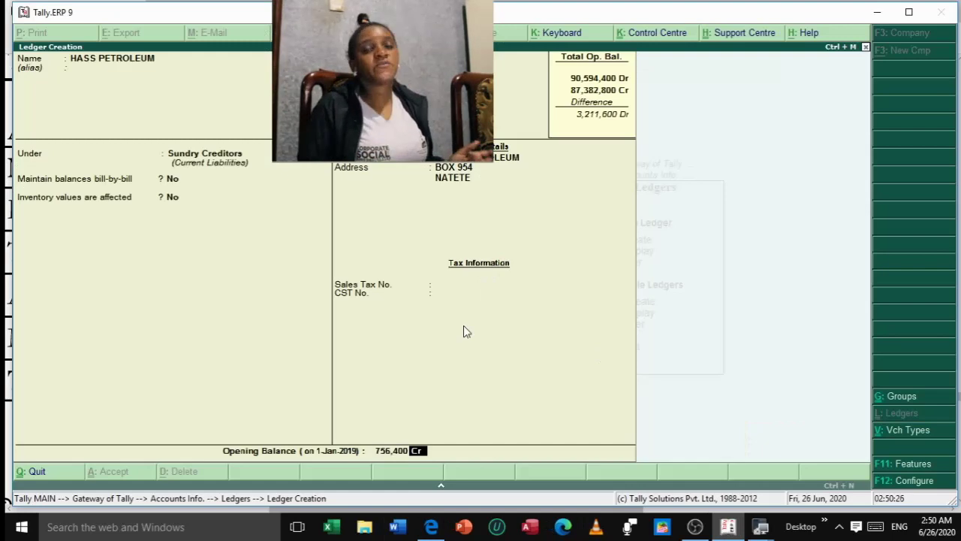
key("Return")
key("Escape")
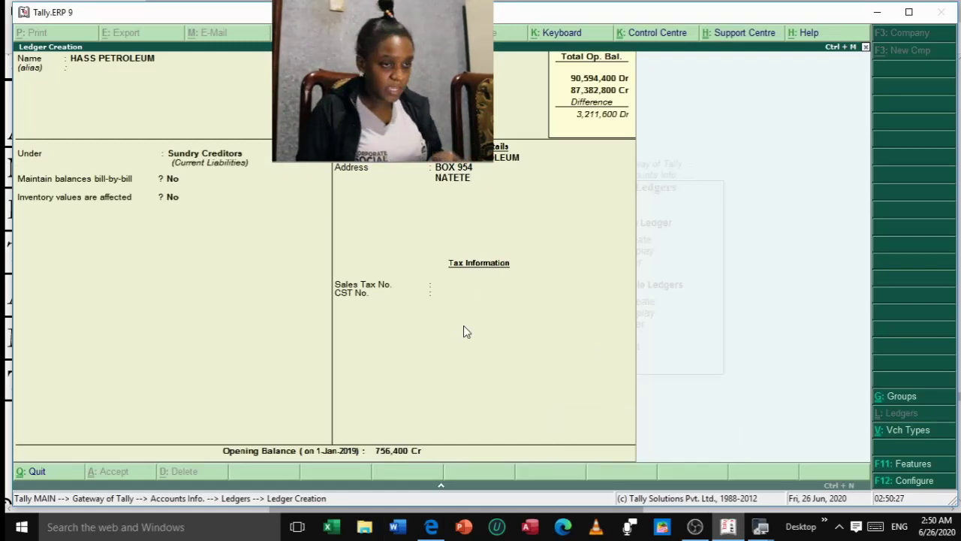
left_click(438, 529)
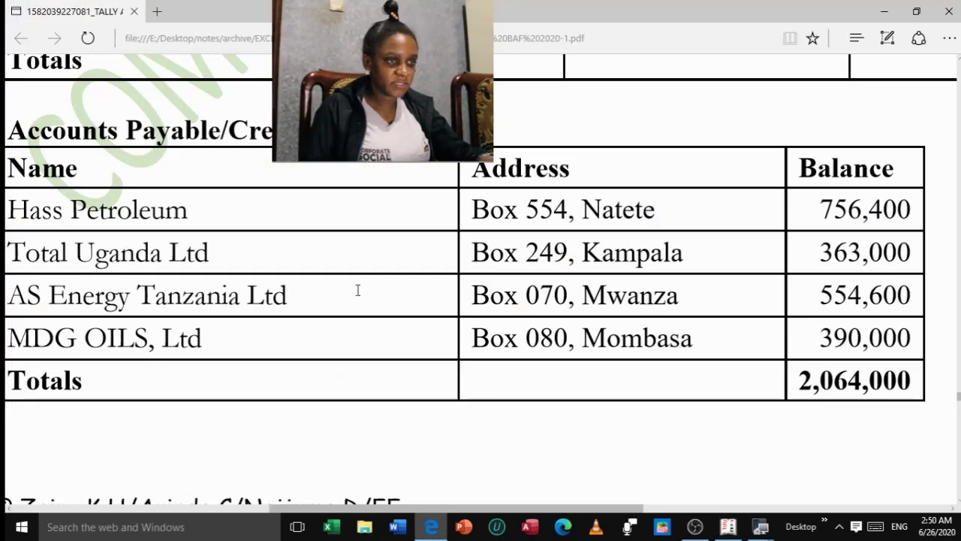
left_click(430, 527)
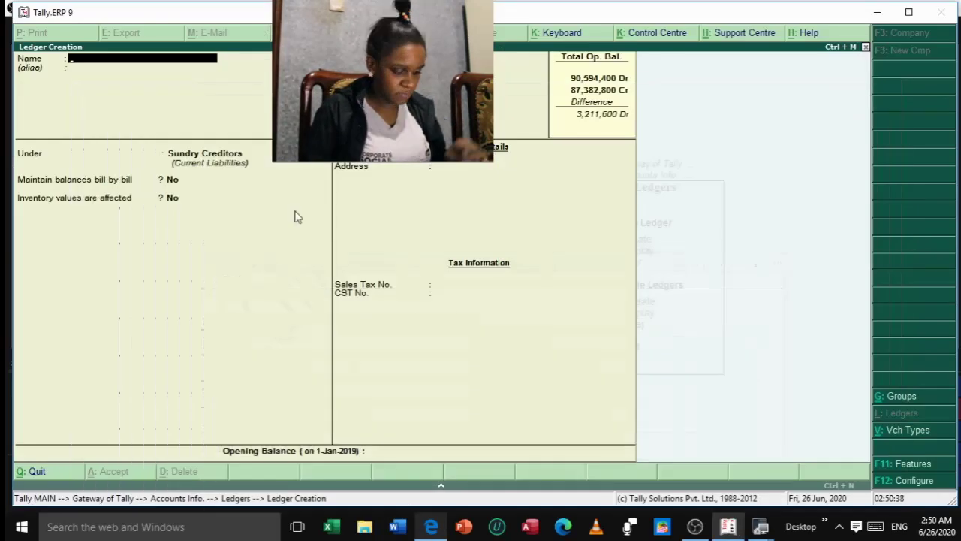
- Name the creditor ledger TOTAL UGANDA LIMITED and enter its two-line address
type("TOTAL")
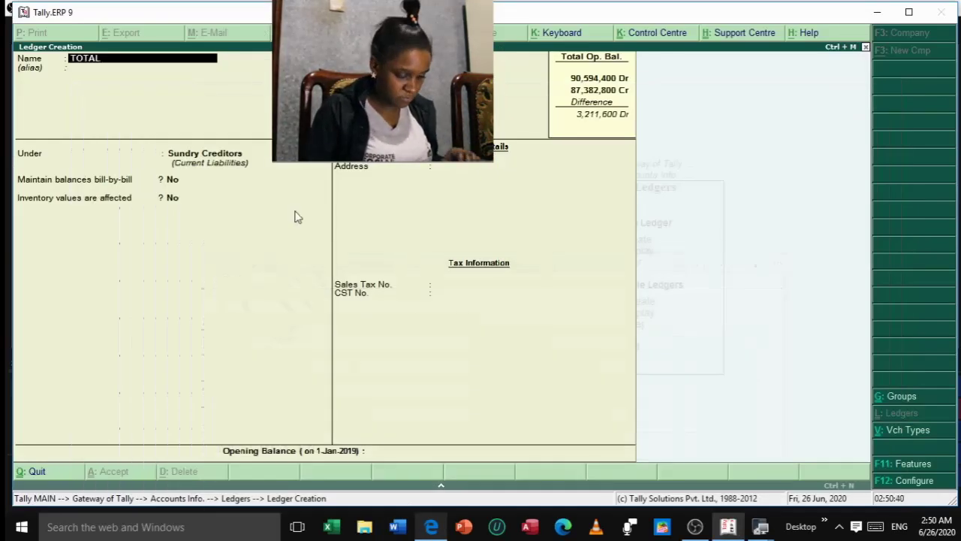
type(" UGANDA LIMITED")
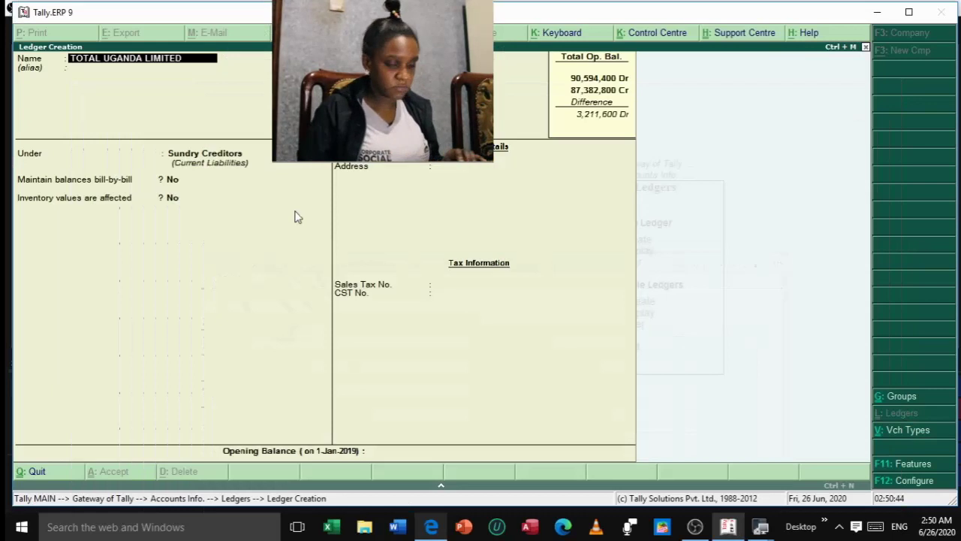
key("Return")
key("Return")
key("Return")
key("Return")
key("Return")
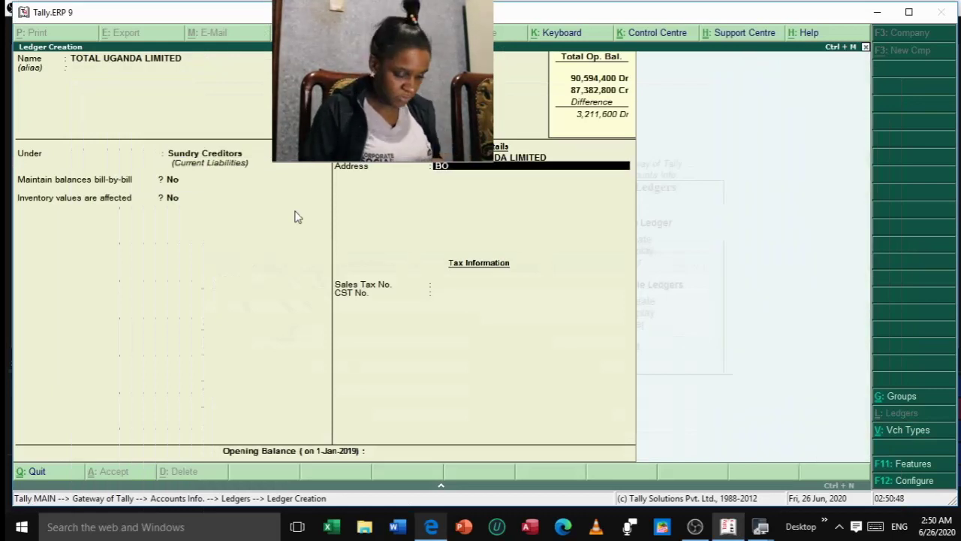
type("BOX 249")
key("Return")
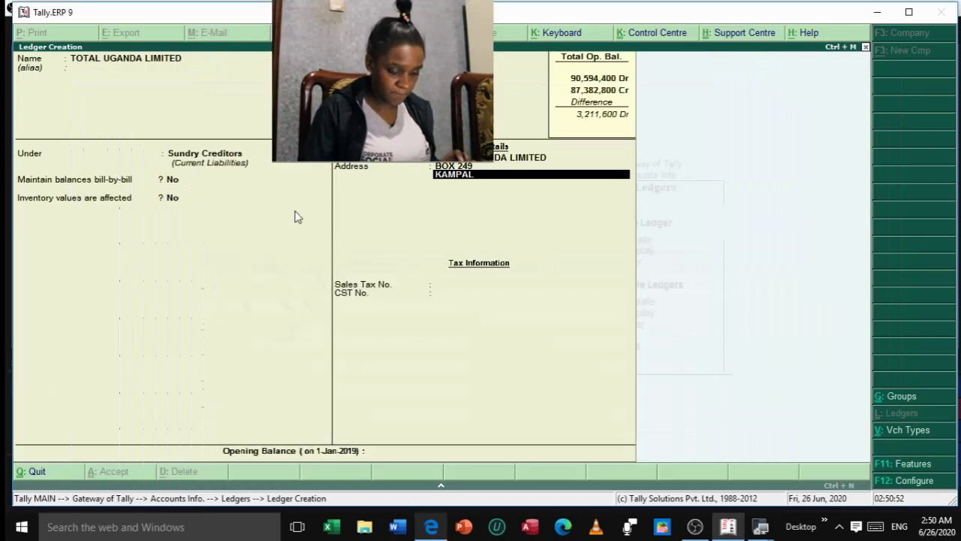
key("Return")
key("Return")
key("Return")
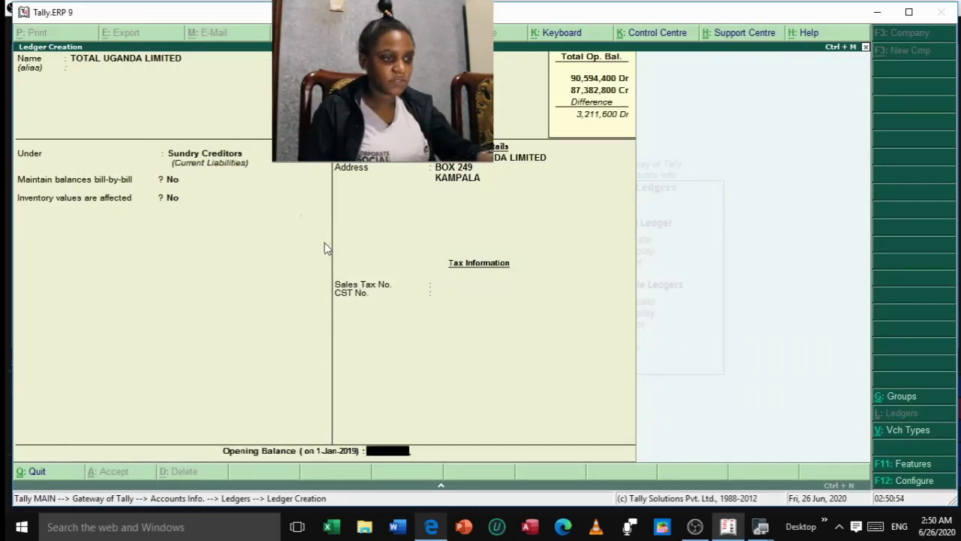
- Enter a 363,000 Cr opening balance after checking it in the PDF
left_click(431, 527)
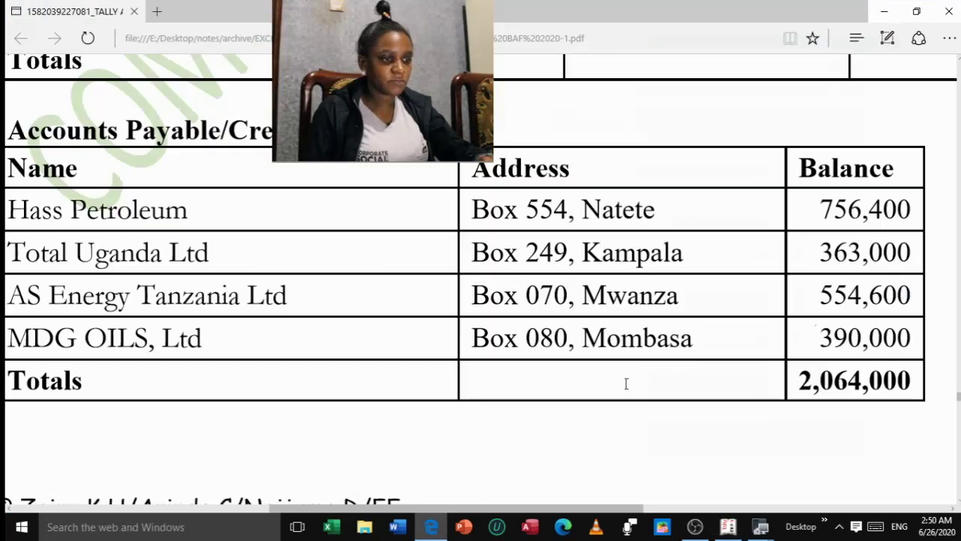
scroll(836, 255, "right", 4)
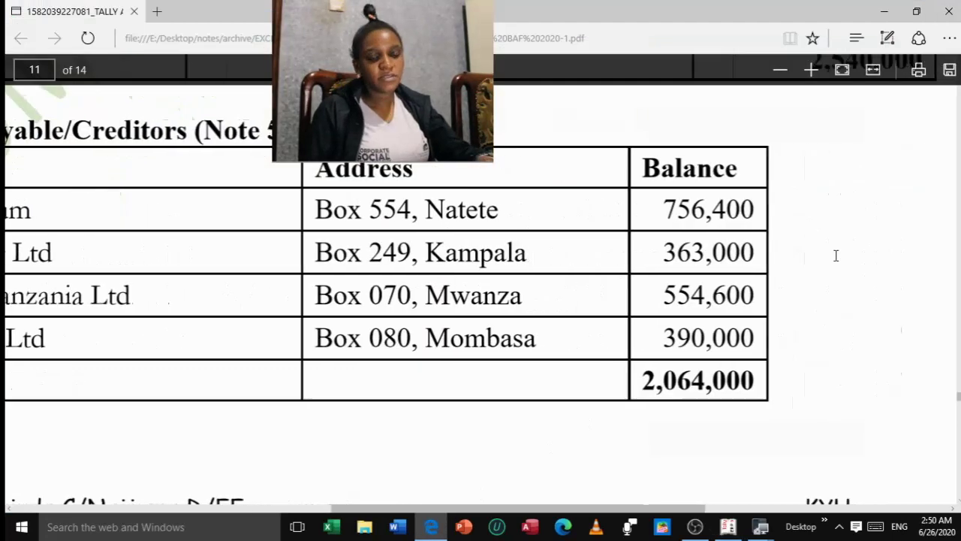
scroll(836, 255, "left", 6)
scroll(836, 256, "right", 1)
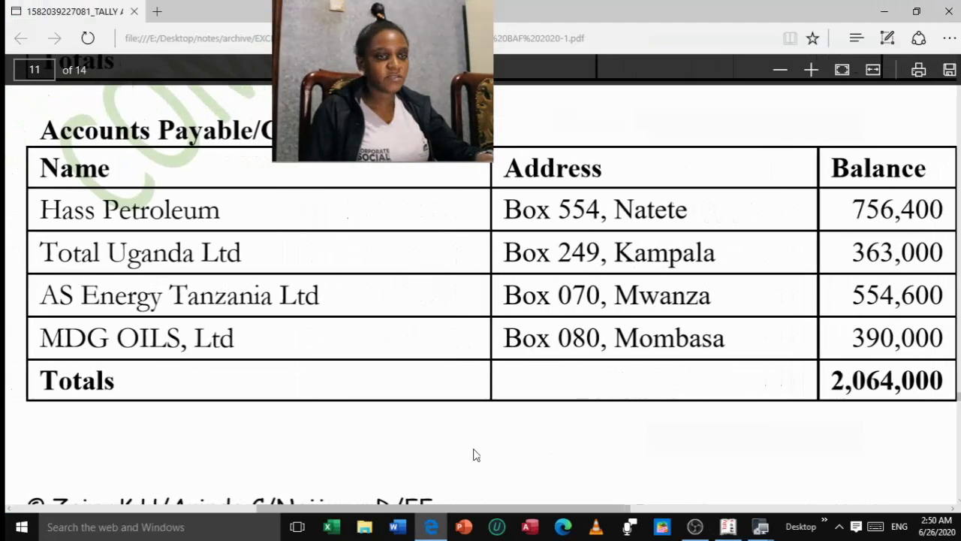
key("alt+Tab")
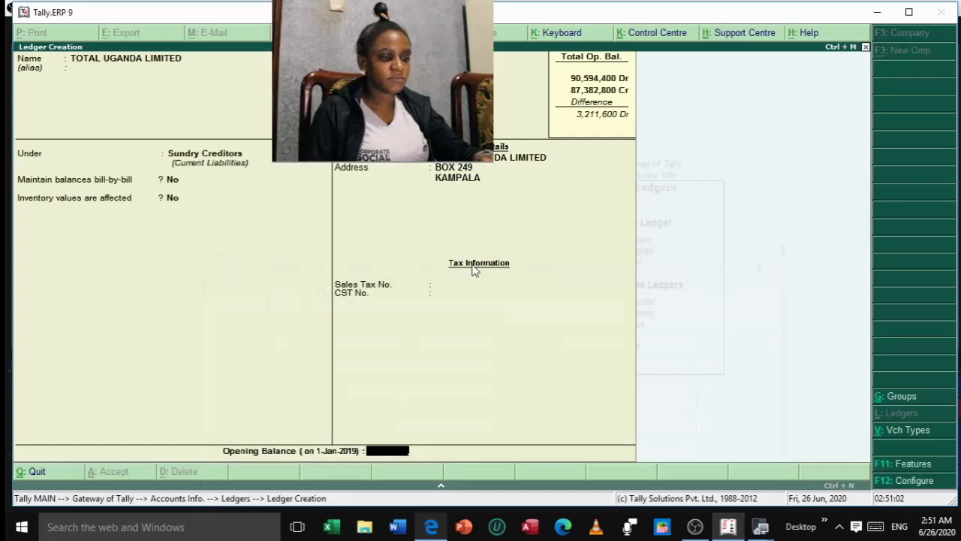
type("3")
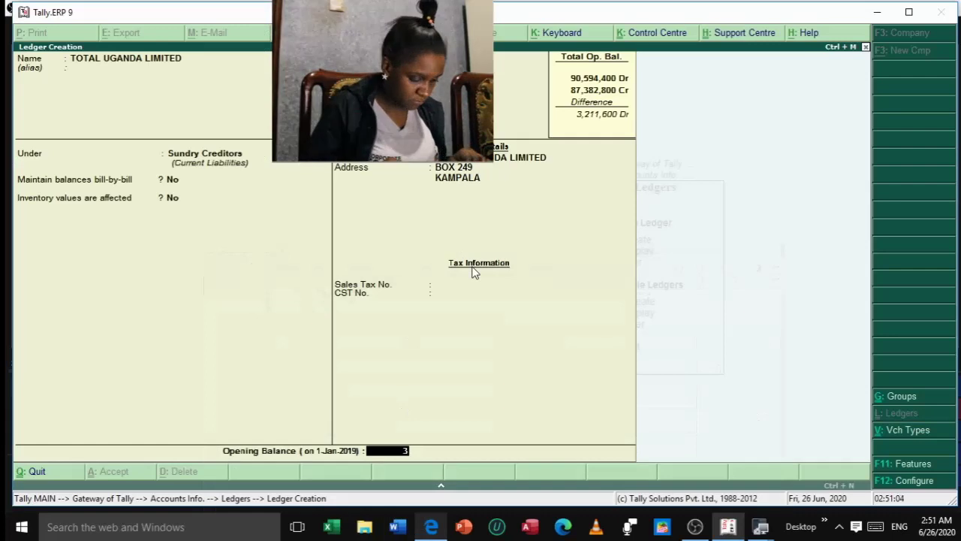
type("63000")
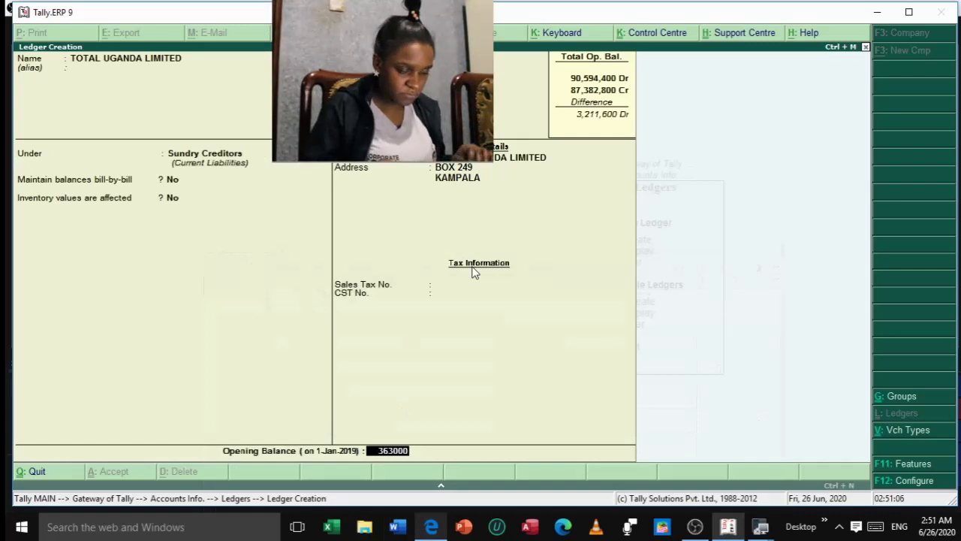
key("Return")
key("Return")
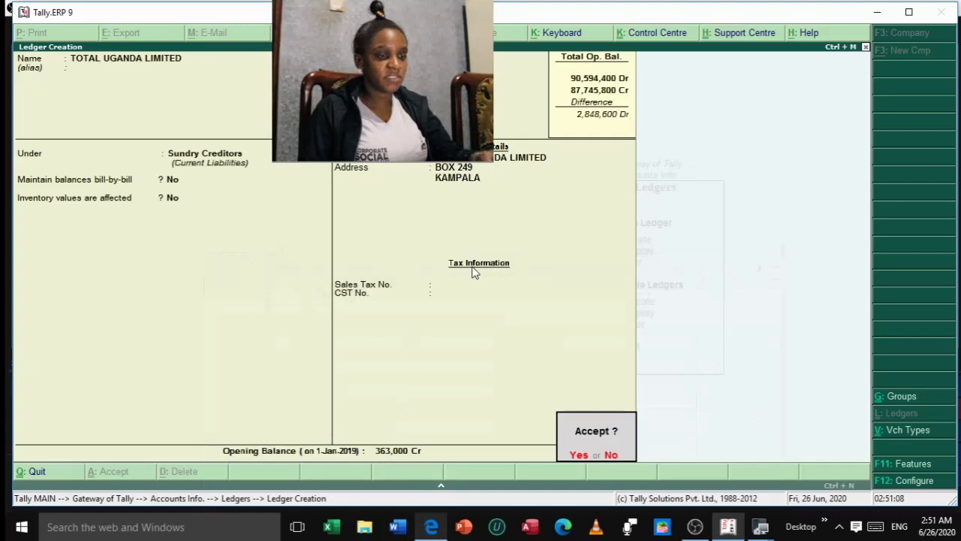
key("Return")
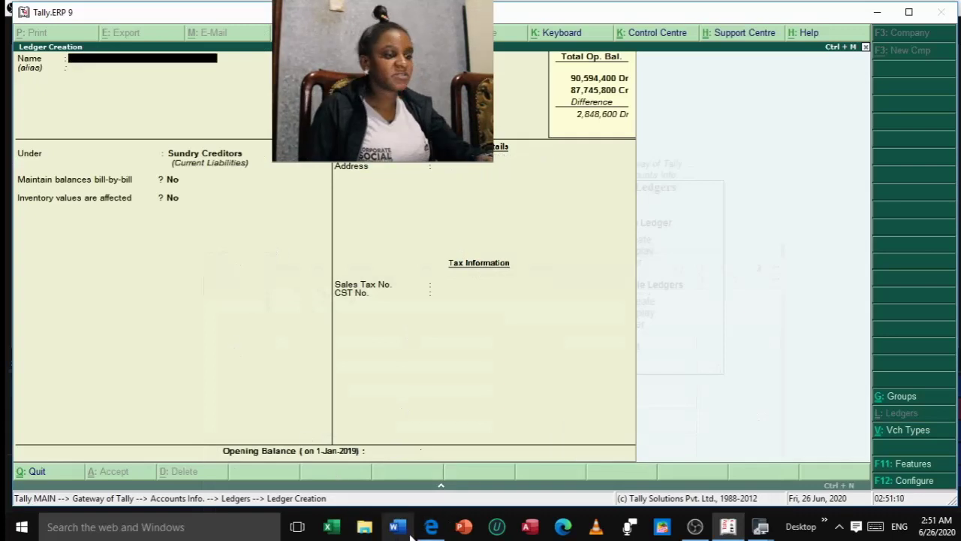
- Name the new creditor ledger AS ENERGY TANZANIA LIMITED
left_click(431, 526)
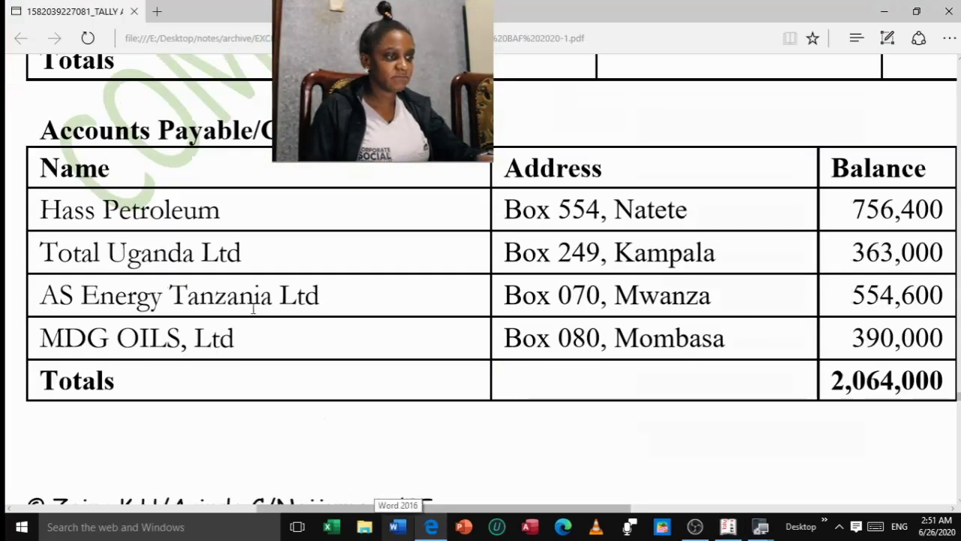
left_click(429, 526)
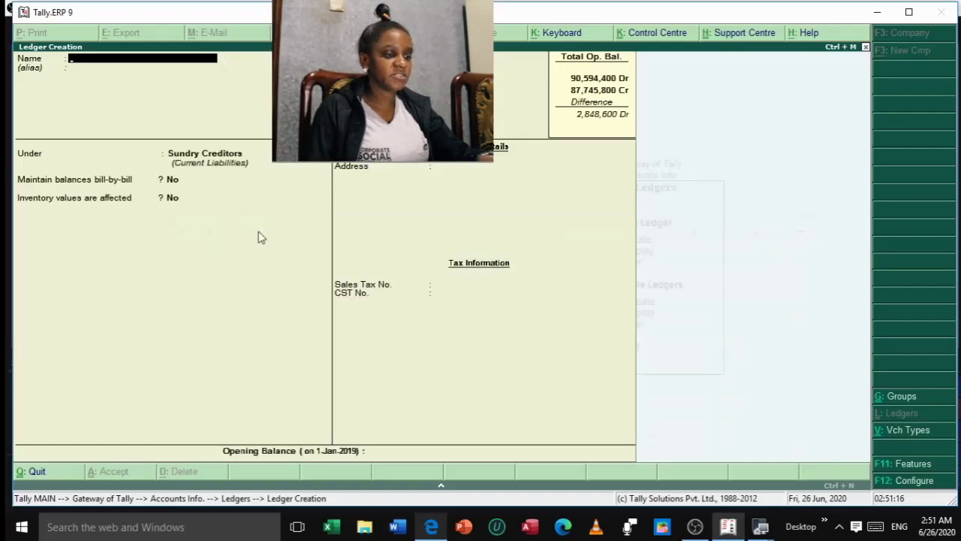
type("AS ENER")
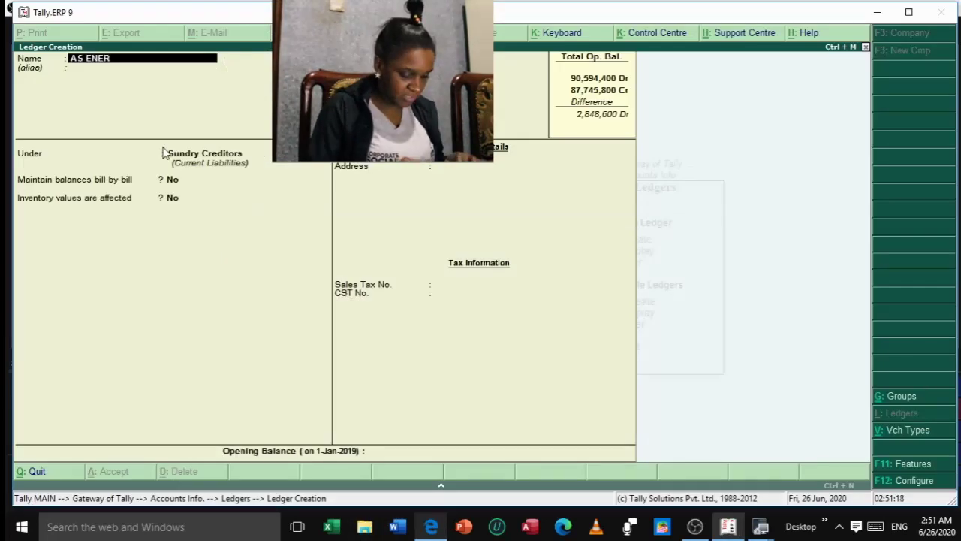
type("GY TAN")
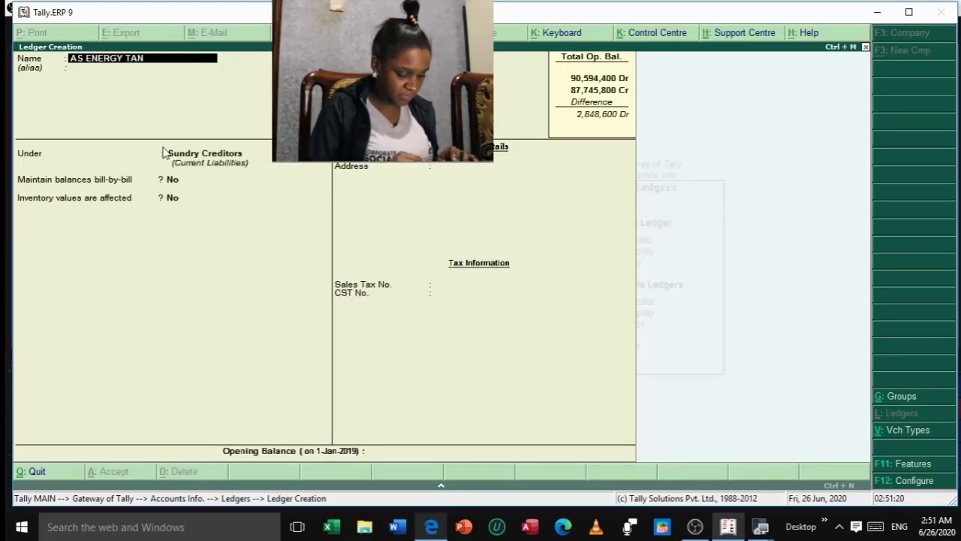
type("ZANIA")
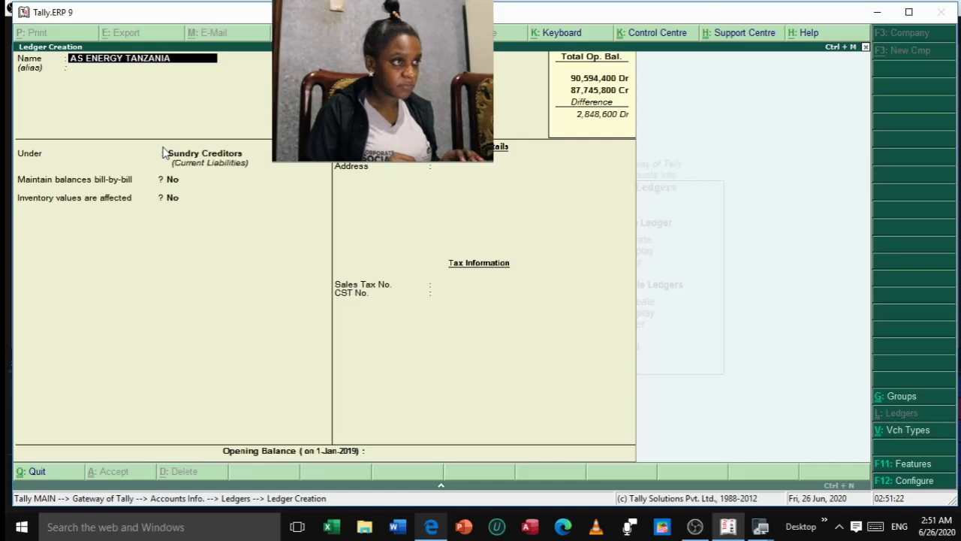
type(" LIMITED")
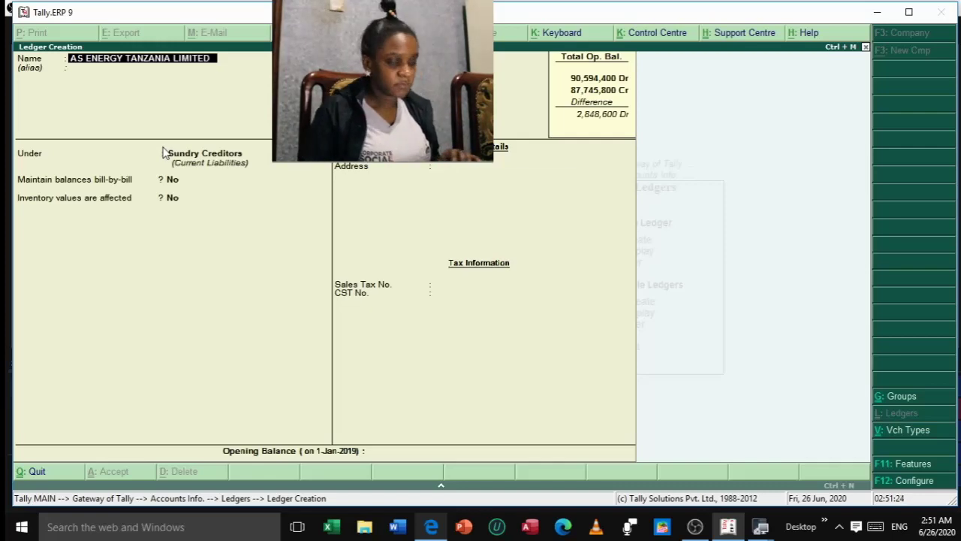
key("Return")
key("Return")
key("Return")
key("Return")
key("Return")
key("Return")
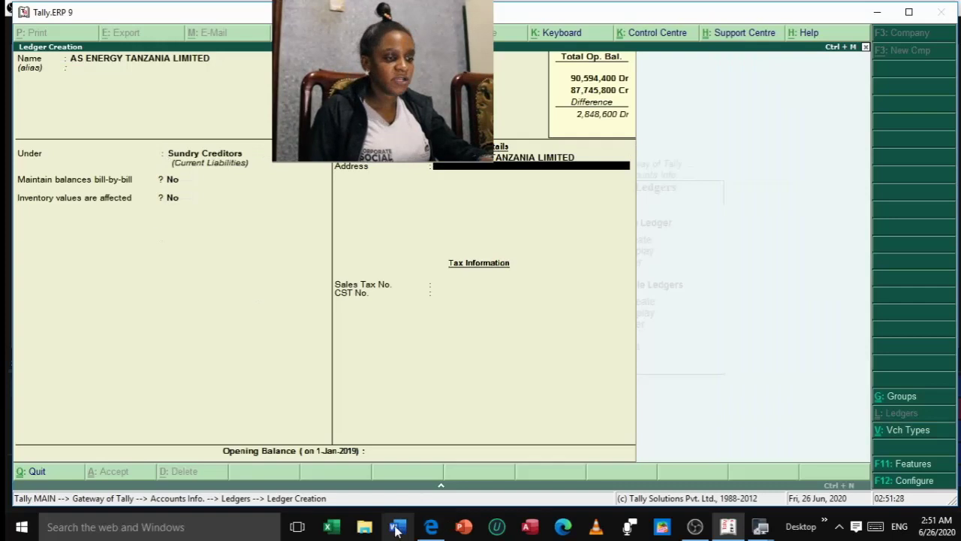
- Correct the address and add its second line from the PDF details
left_click(431, 526)
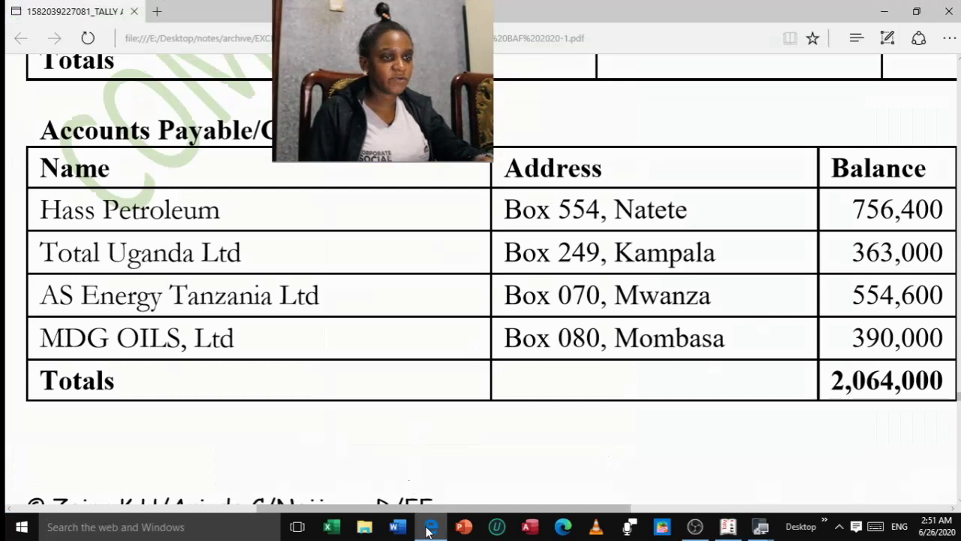
left_click(429, 529)
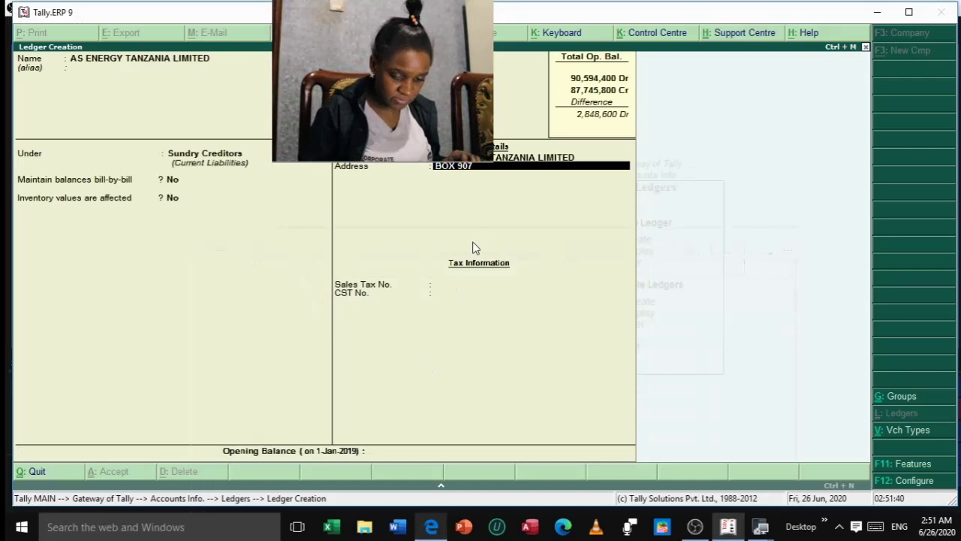
key("BackSpace")
key("BackSpace")
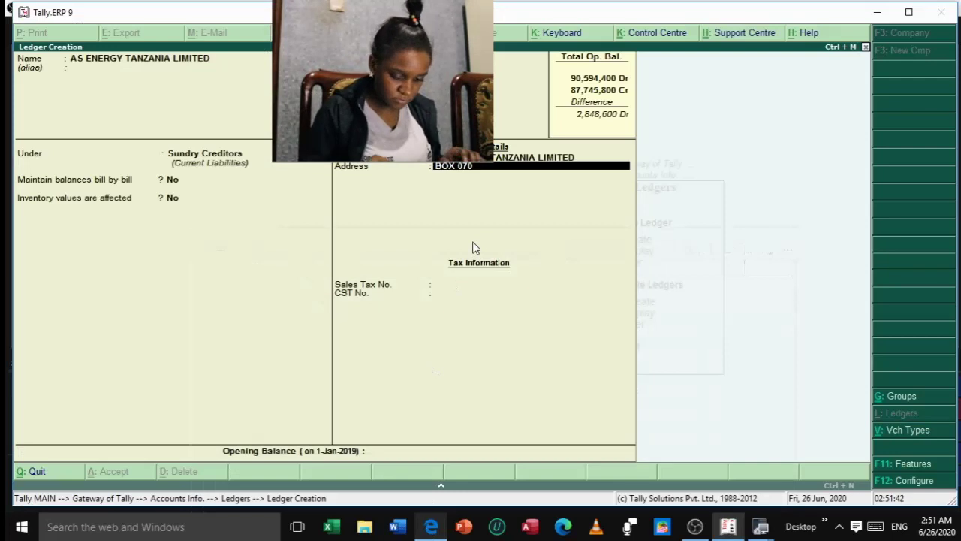
key("Return")
type("MWANZA")
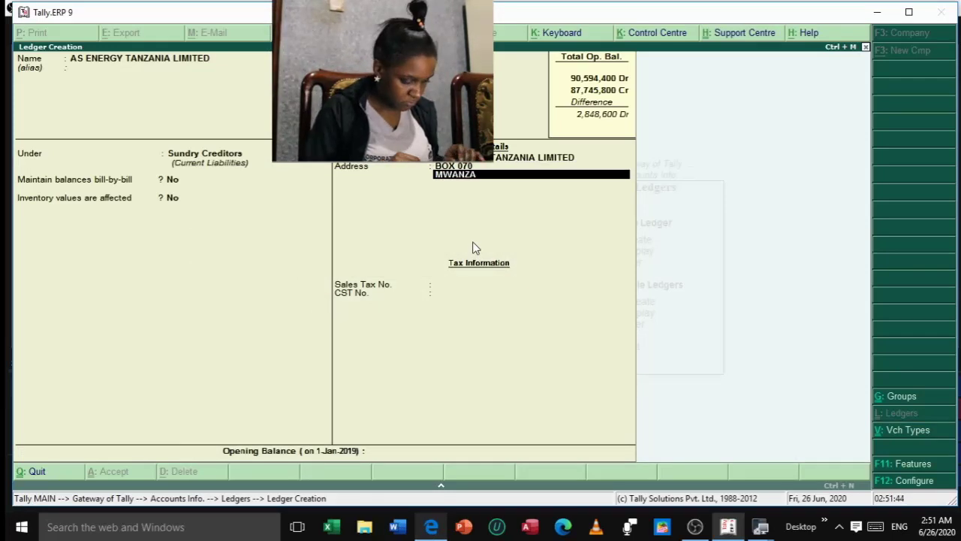
key("Return")
key("Return")
key("Return")
key("Return")
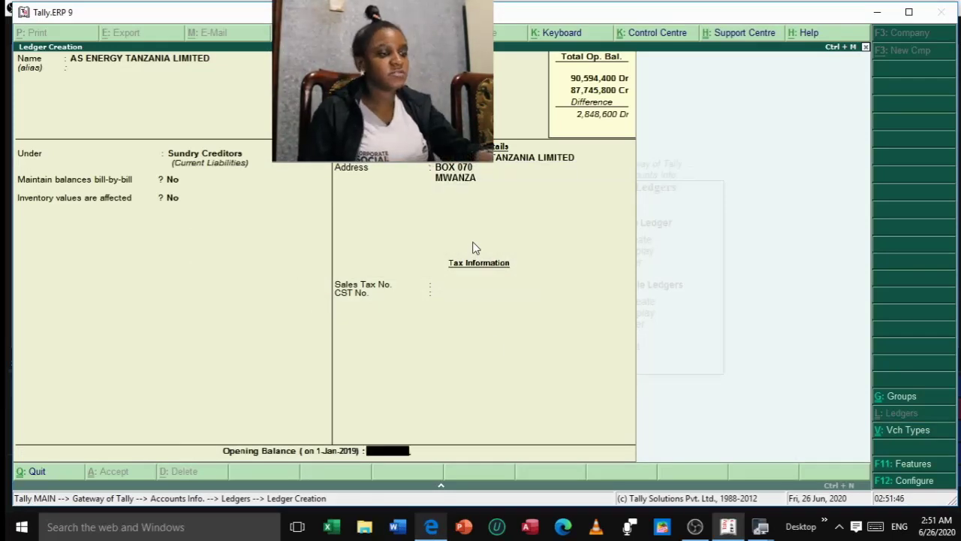
- Enter a 554,600 Cr opening balance and save the ledger
left_click(431, 530)
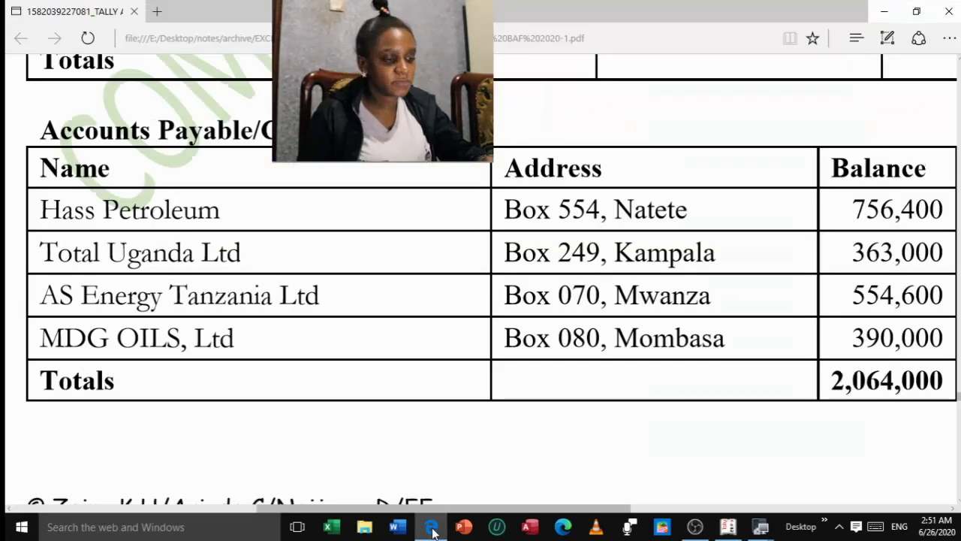
left_click(432, 529)
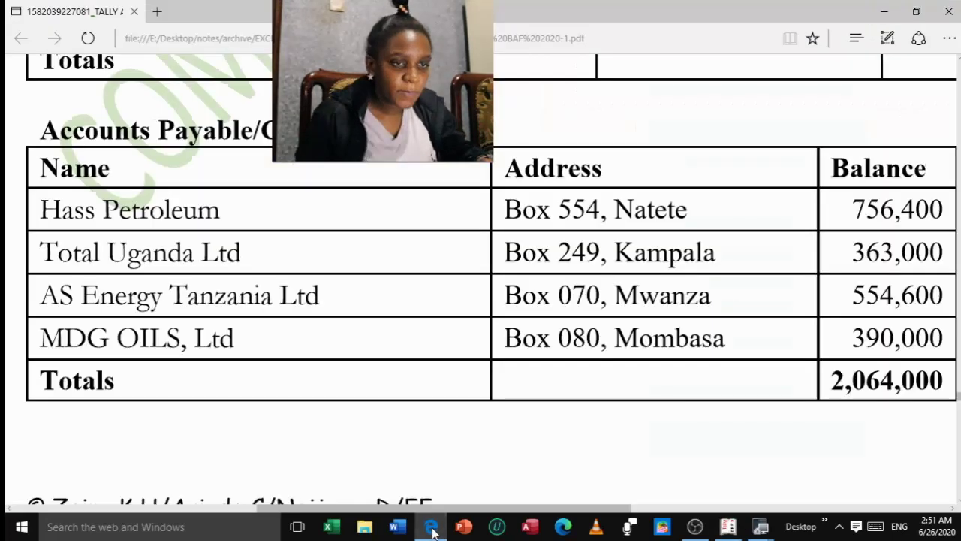
type("554600")
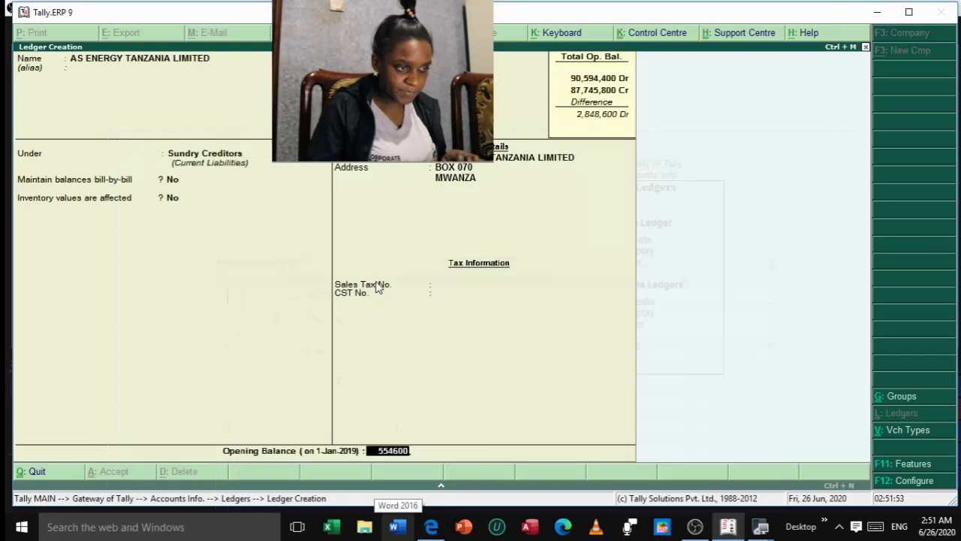
key("Return")
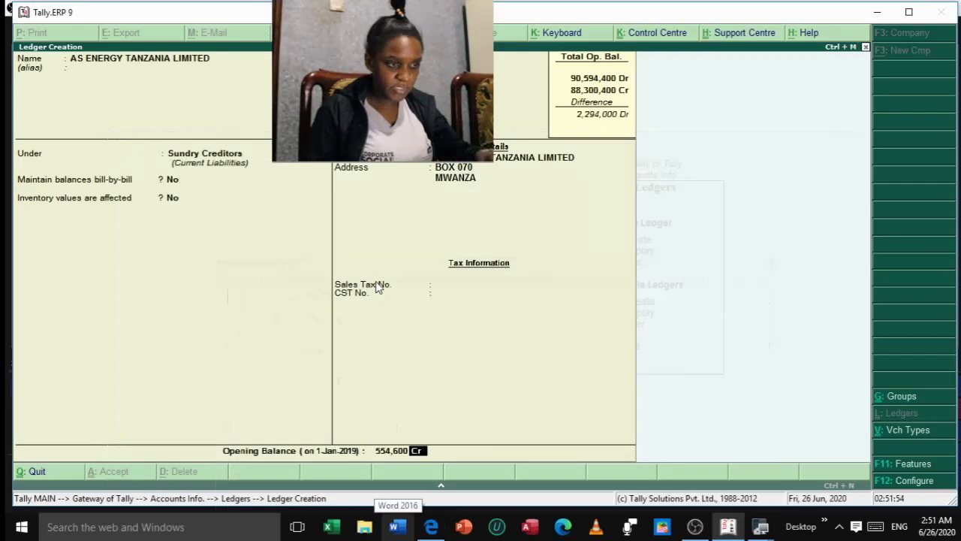
key("Return")
key("Return")
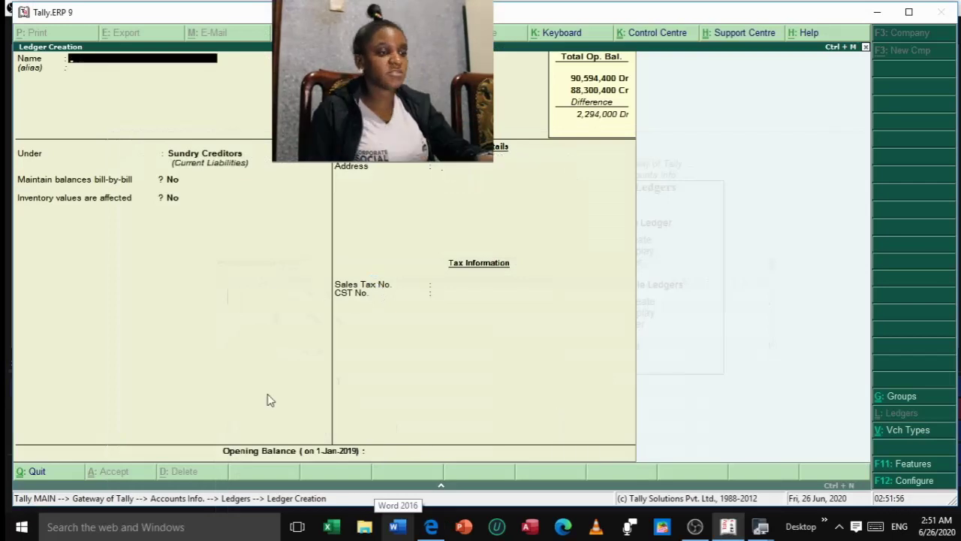
- Name the new ledger MDG OILS LTD and keep it under Sundry Creditors
left_click(431, 526)
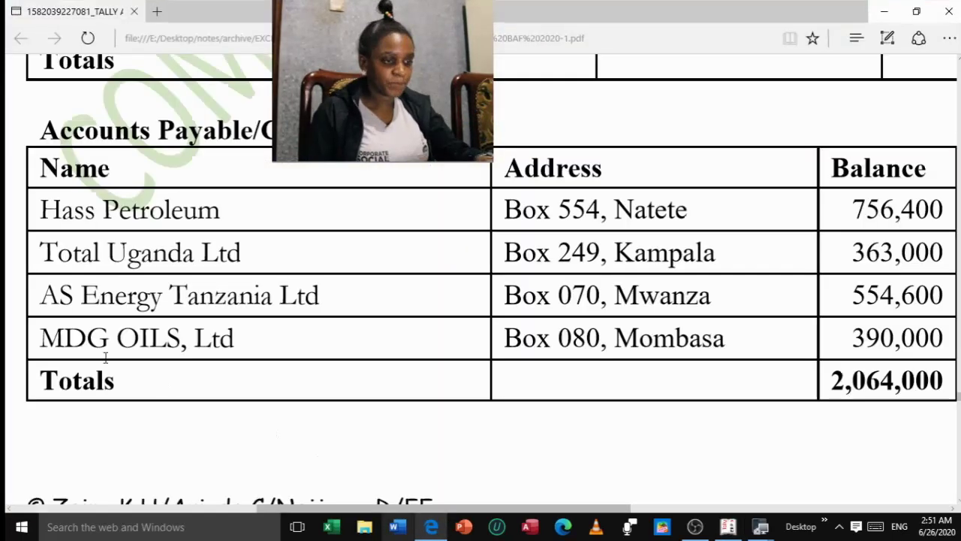
left_click(430, 526)
type("M")
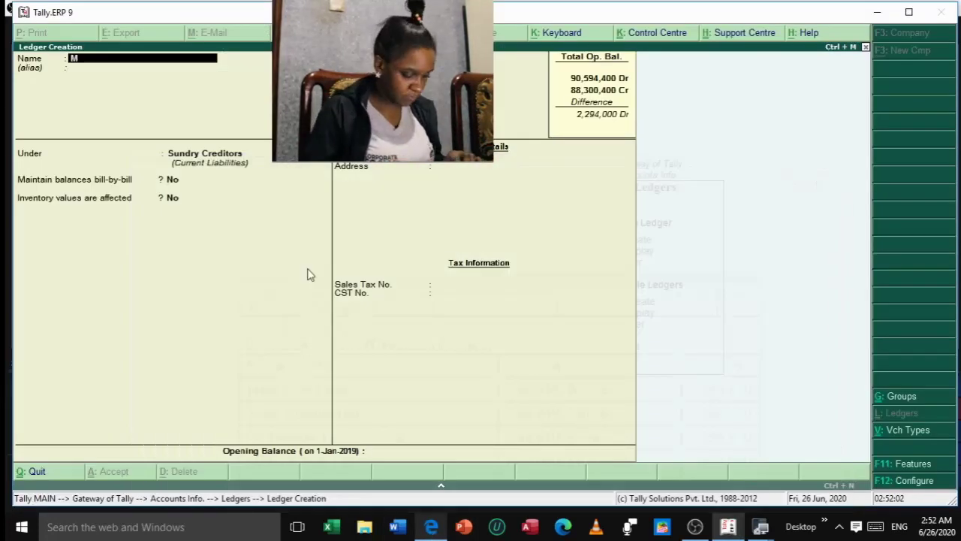
type("DG OILS L")
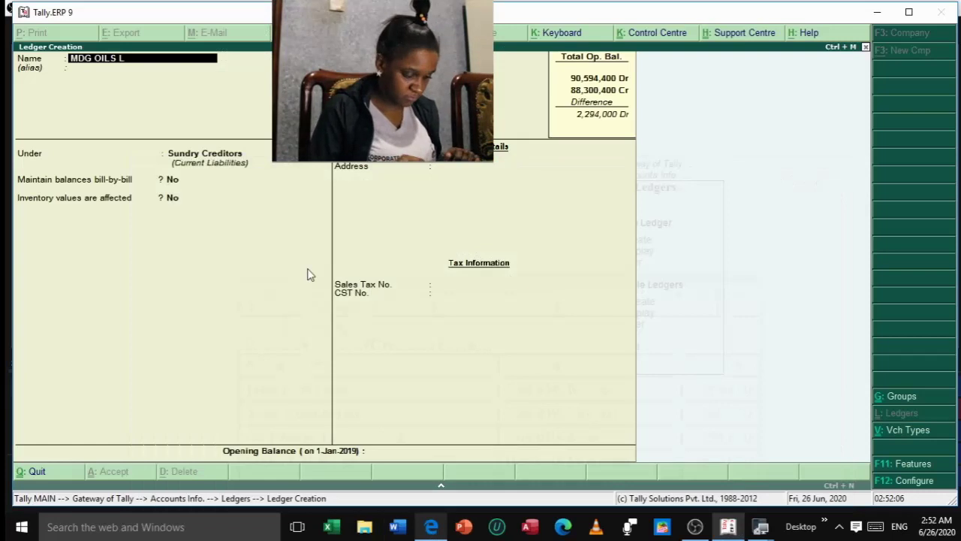
type("TD")
key("Return")
key("Return")
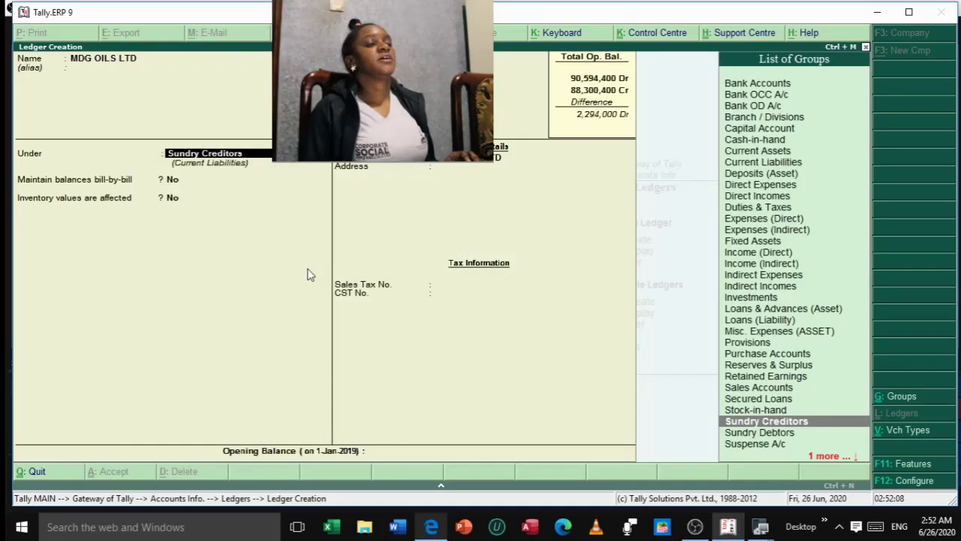
key("Return")
key("Return")
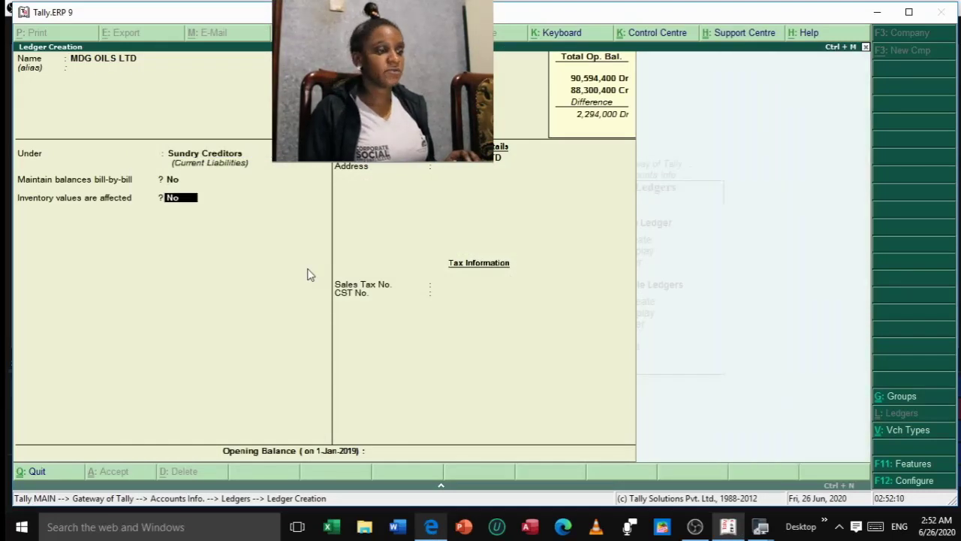
key("Return")
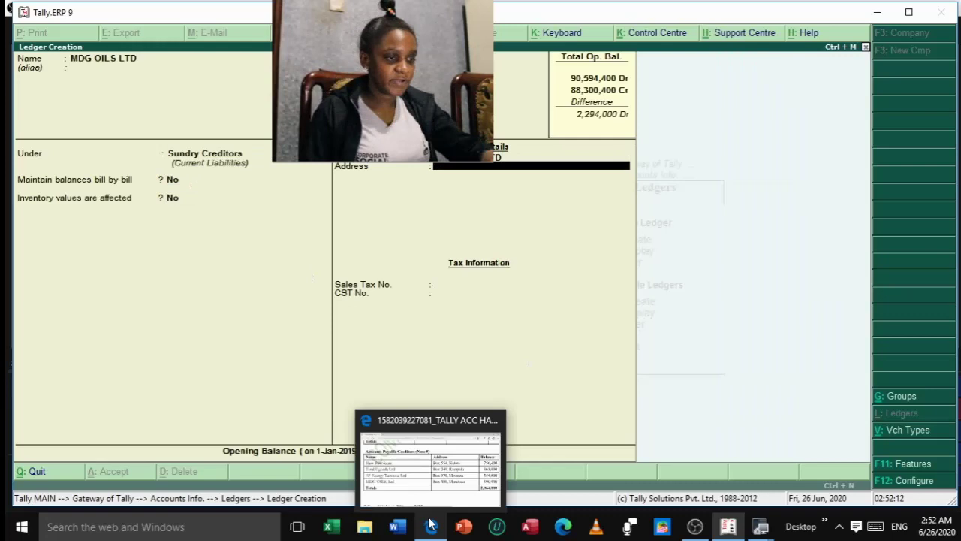
- Enter address BOX 080, MOMBASA and a 390,000 Cr opening balance, then save the ledger
left_click(431, 525)
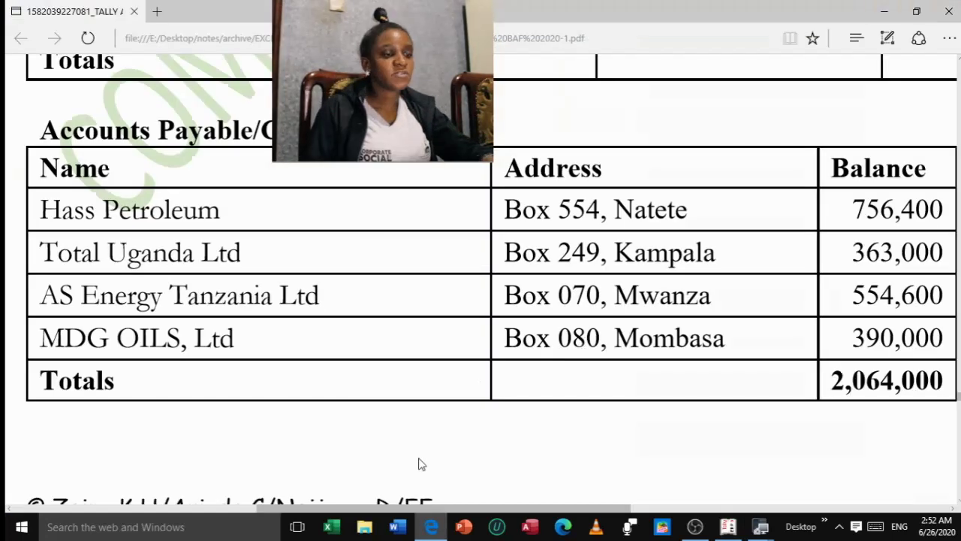
left_click(431, 527)
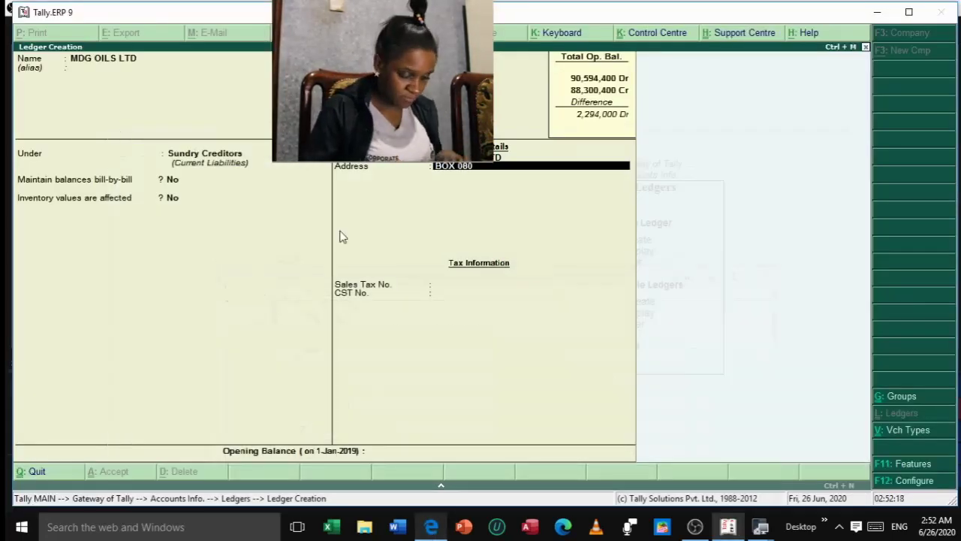
key("Return")
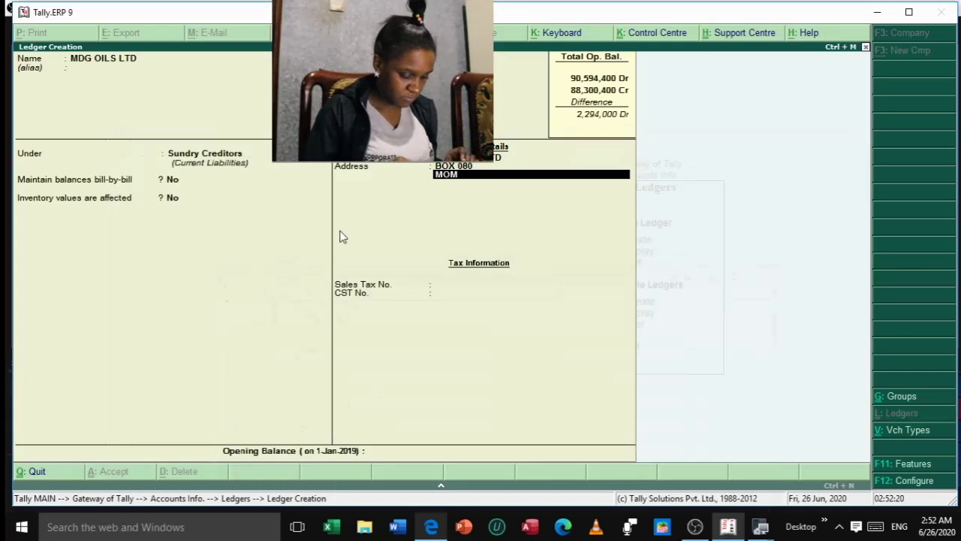
type("MOMBASA")
key("Return")
key("Return")
key("Return")
key("Return")
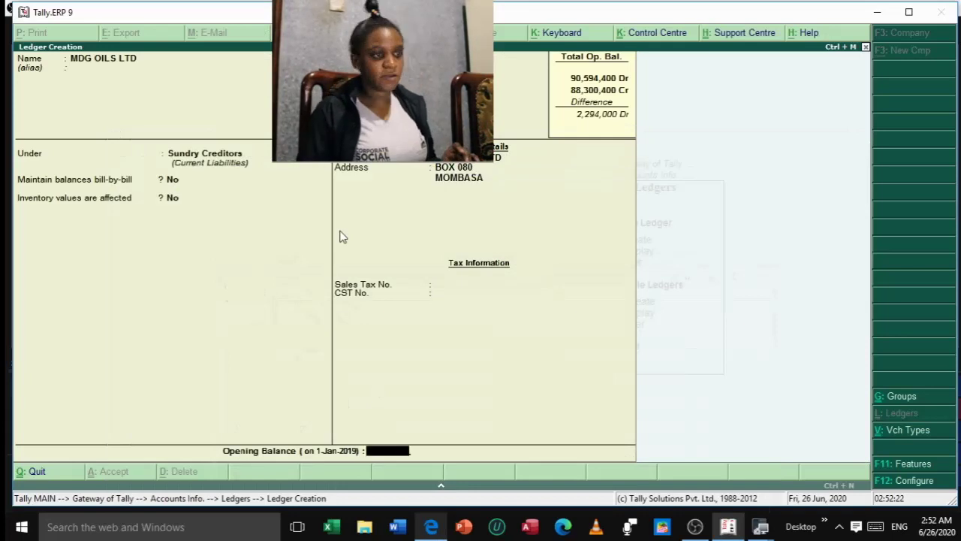
key("alt+Tab")
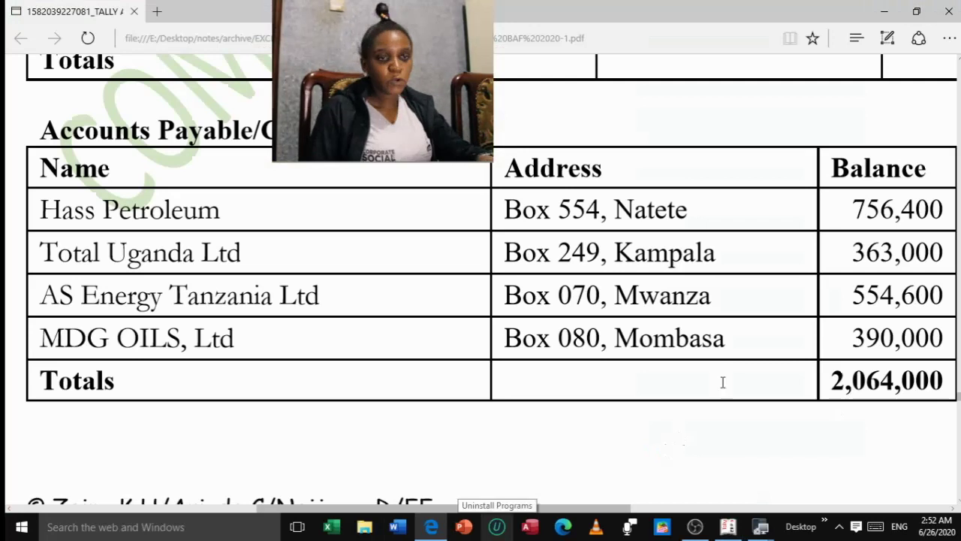
key("alt+Tab")
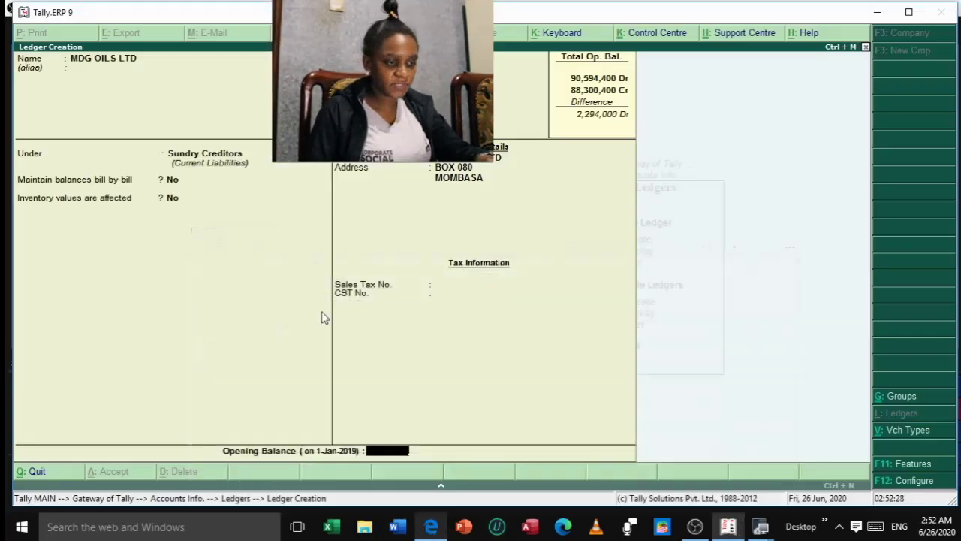
type("390000")
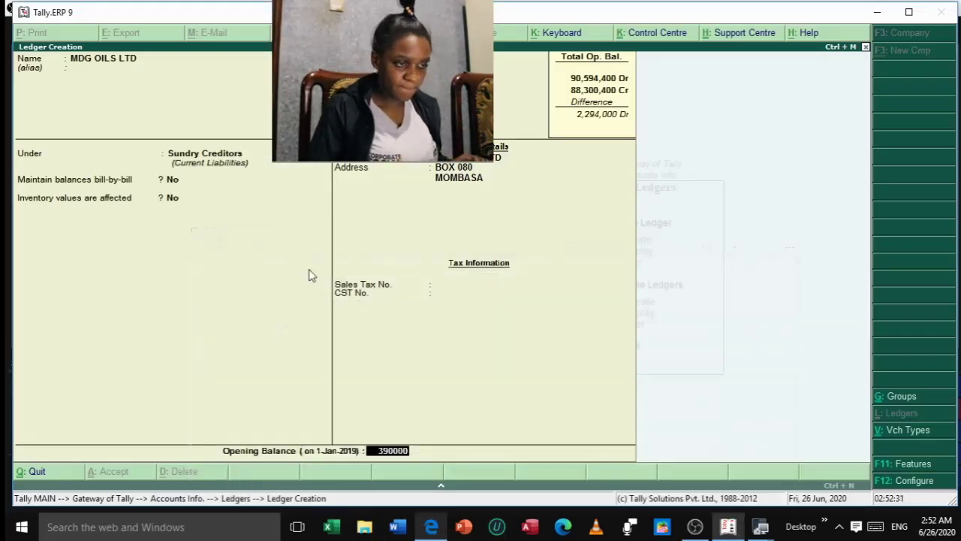
key("Return")
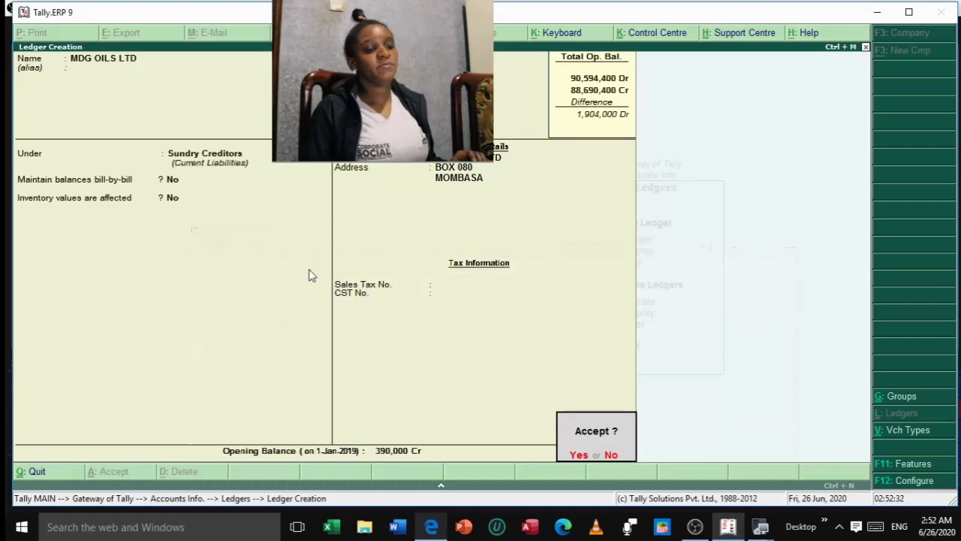
key("Return")
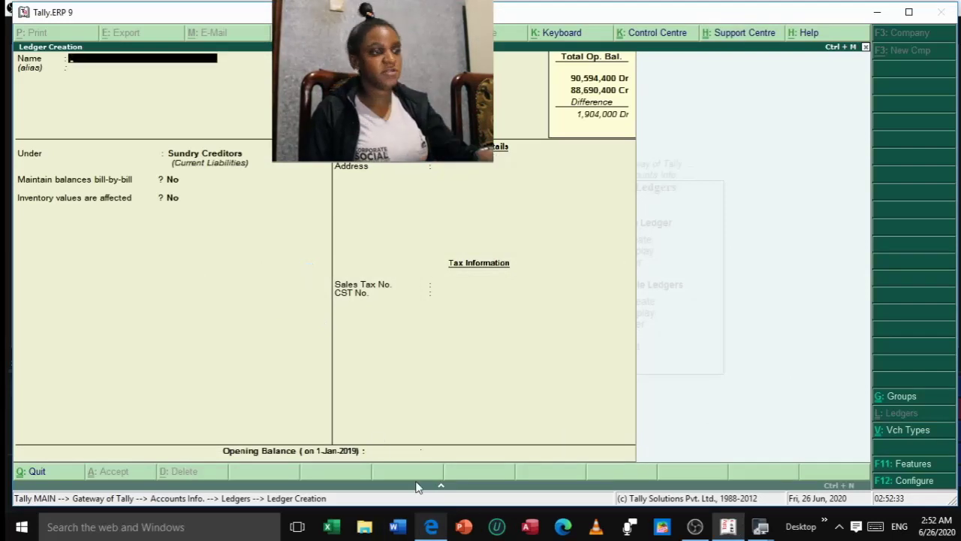
- Scroll the exercise PDF to the Expenses Owing (Note 6) table with Stationery, Transport and Salaries & Wages
left_click(431, 527)
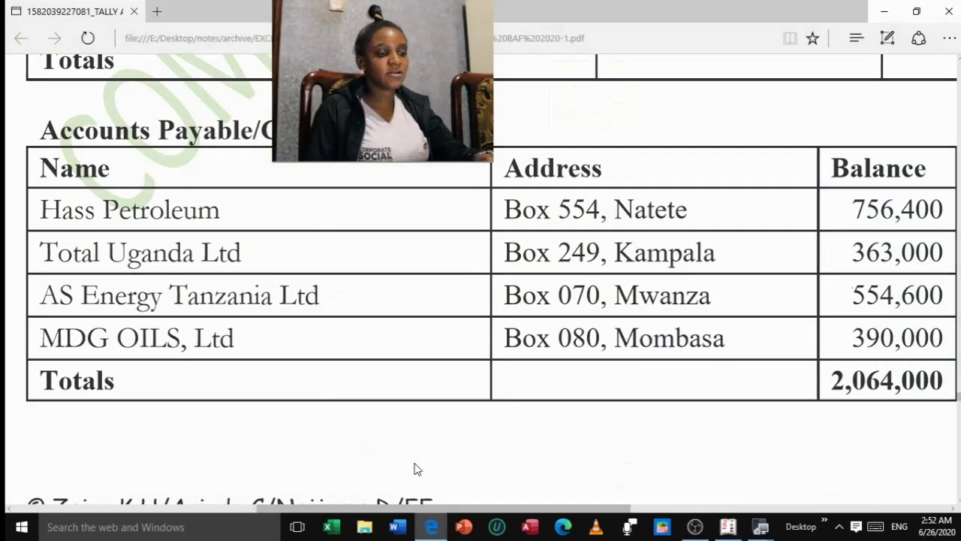
scroll(481, 300, "up", 15)
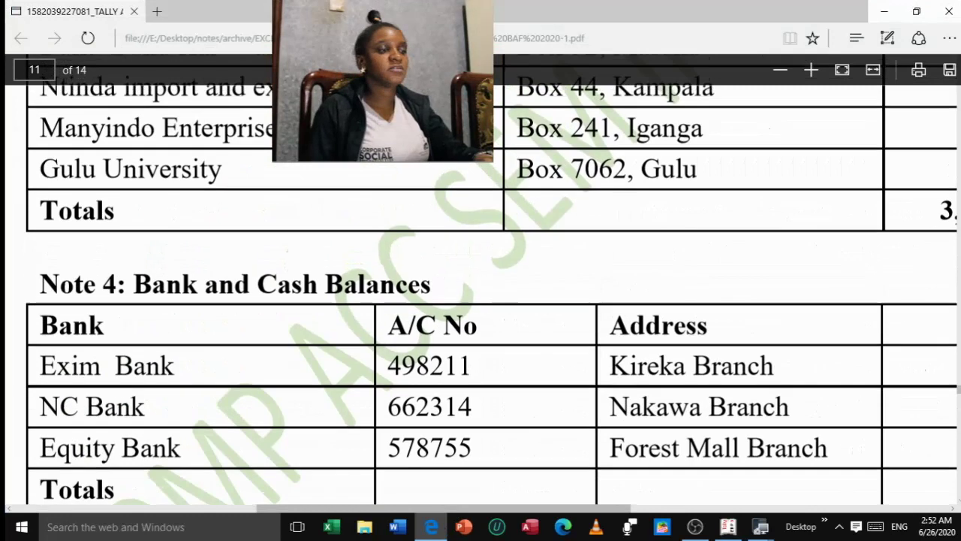
scroll(480, 301, "up", 12)
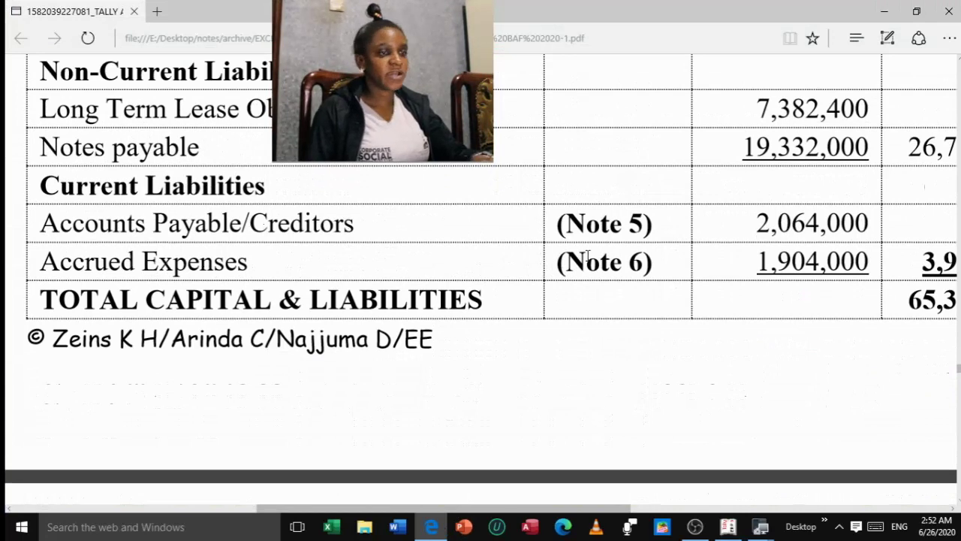
scroll(398, 371, "down", 15)
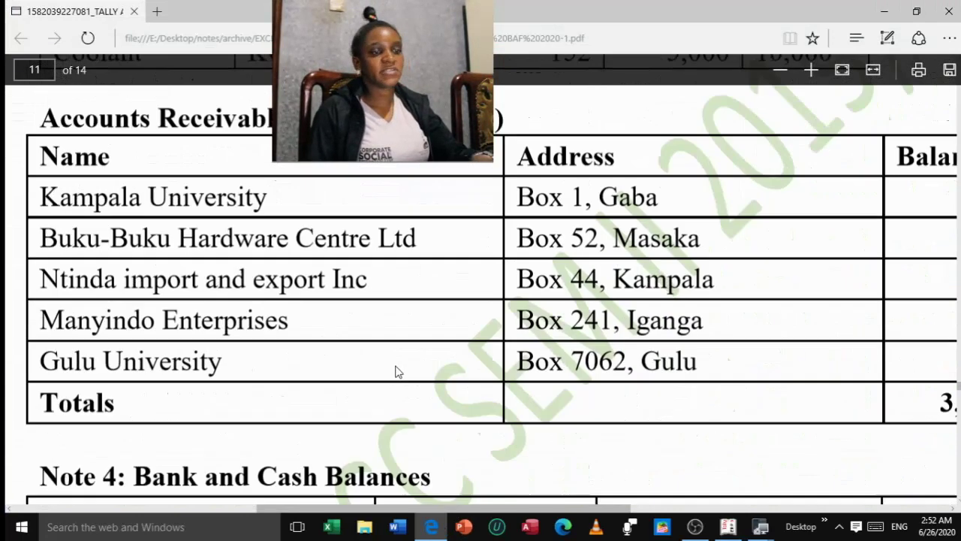
scroll(398, 371, "down", 10)
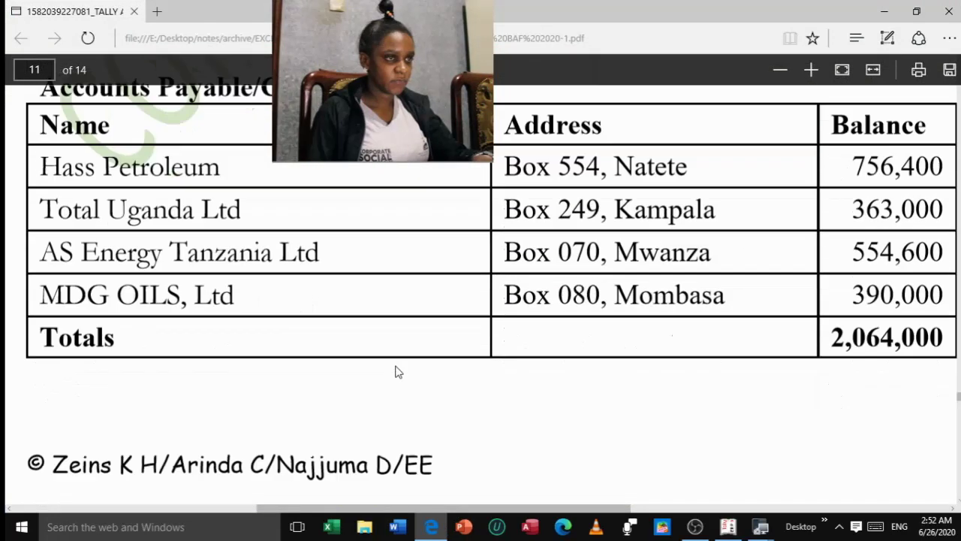
scroll(398, 371, "down", 5)
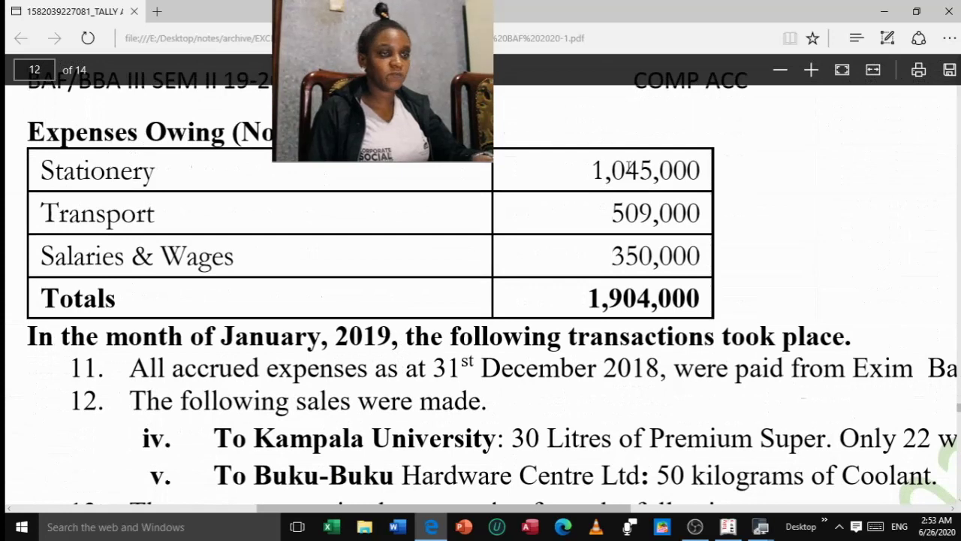
- Name the ledger STATIONERY DUE and place it under Current Liabilities
left_click(430, 530)
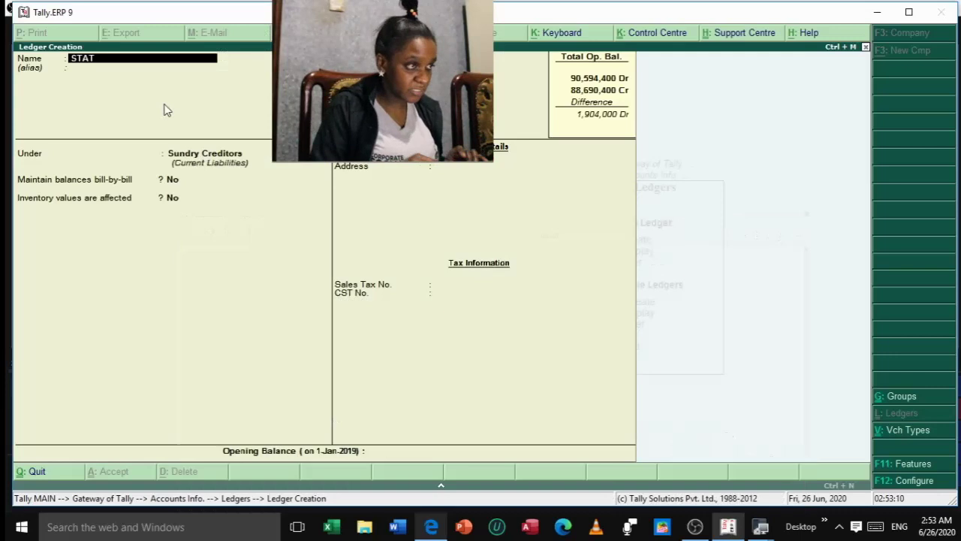
type("U")
key("BackSpace")
type("IONERY DUE")
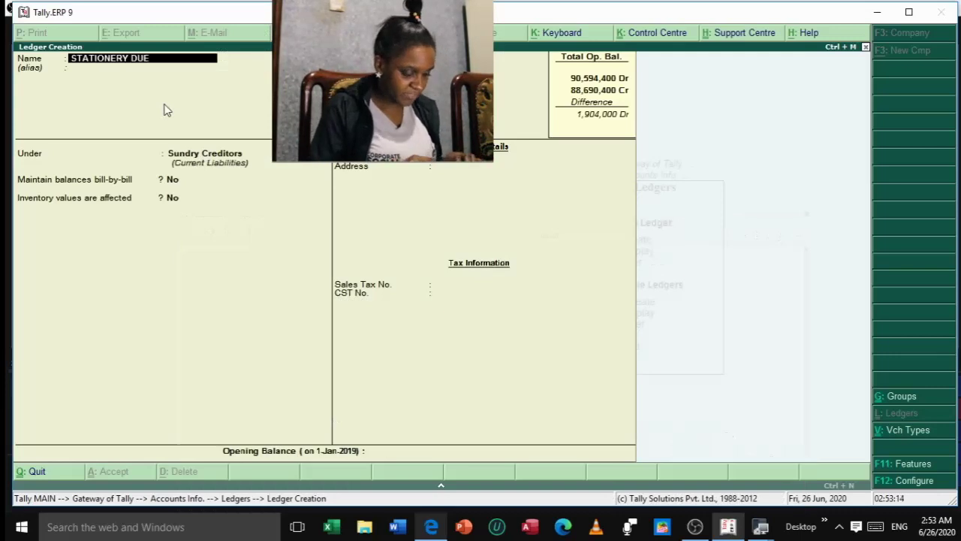
key("Return")
key("Return")
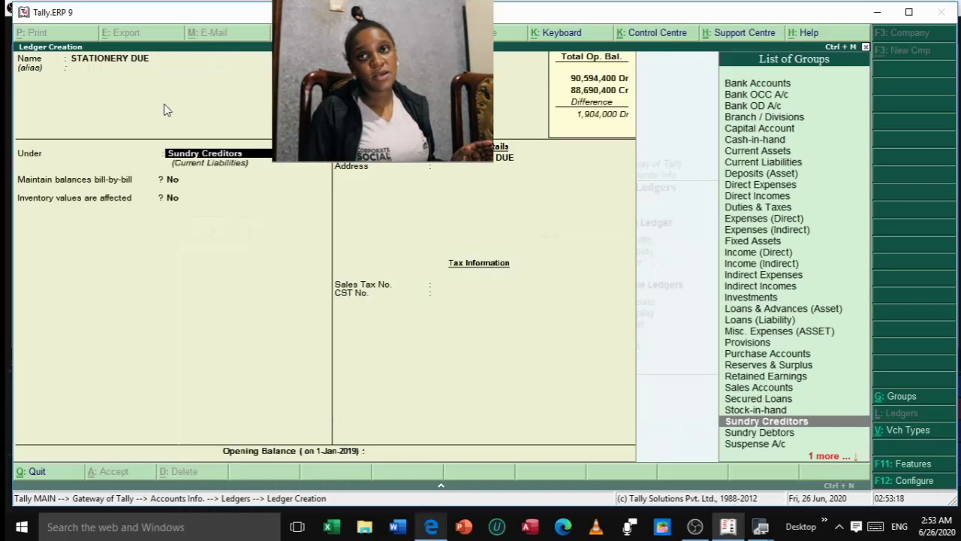
key("Up")
key("Up")
key("Up")
key("Up")
key("Up")
key("Up")
key("Up")
key("Up")
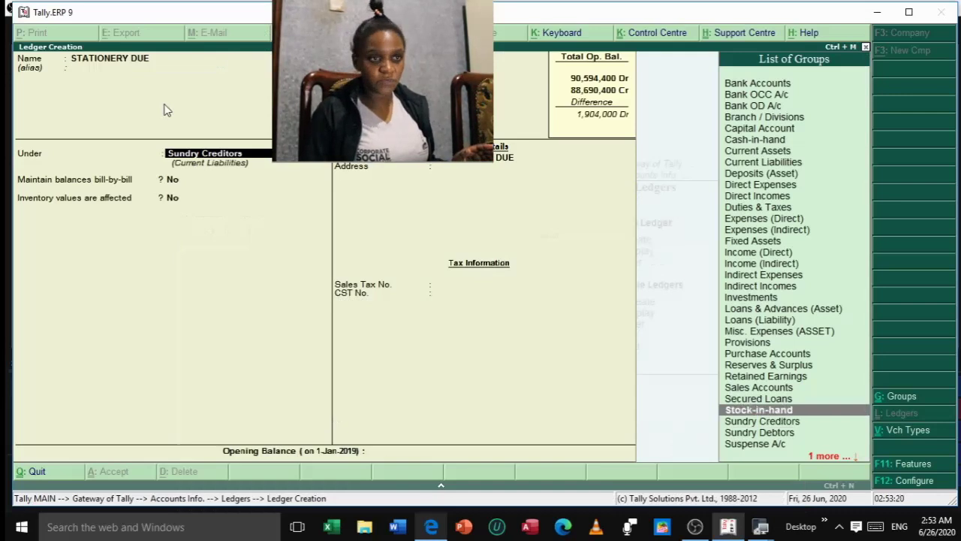
key("Up")
key("Up")
key("Up")
key("Up")
key("Up")
key("Up")
key("Up")
key("Up")
key("Up")
key("Up")
key("Up")
key("Up")
key("Up")
key("Up")
key("Up")
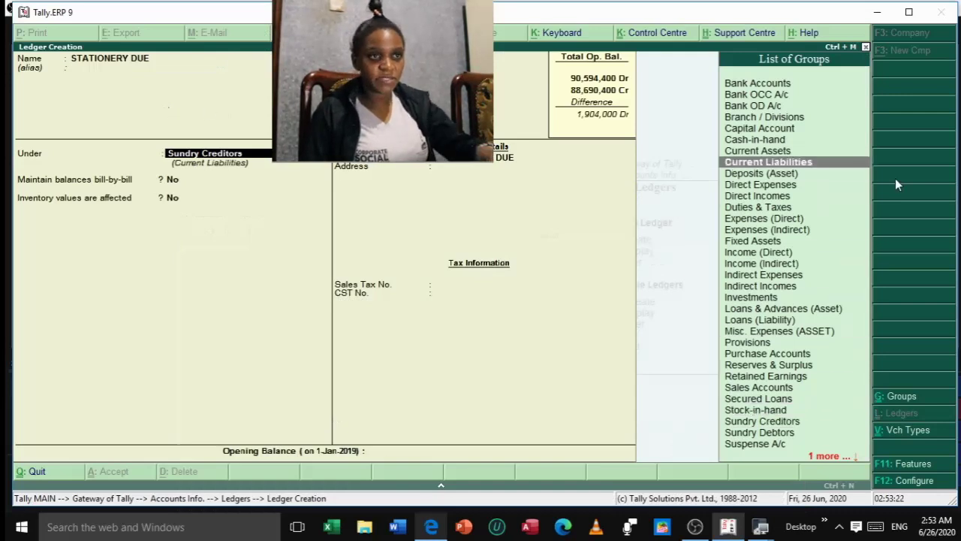
key("Return")
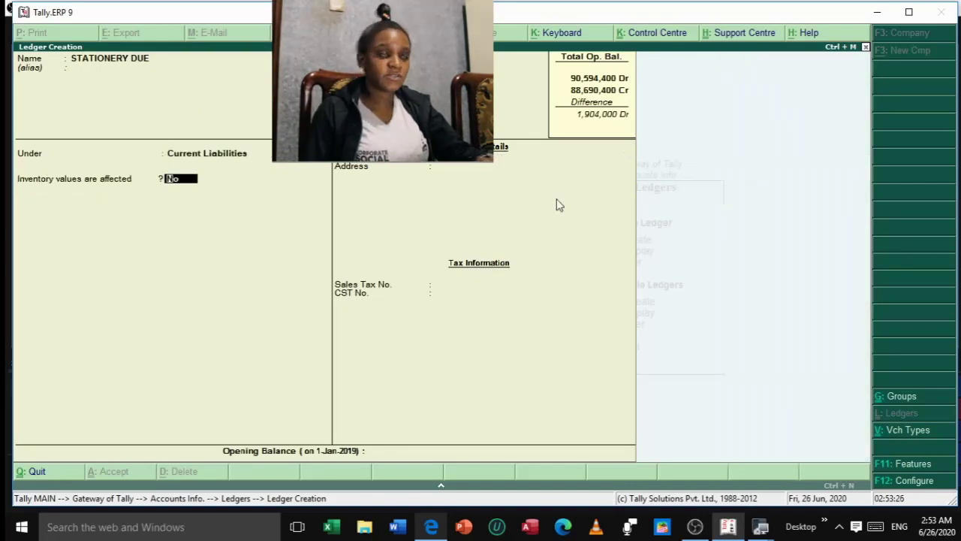
- Give STATIONERY DUE a 1,045,000 Cr opening balance and save it
key("Return")
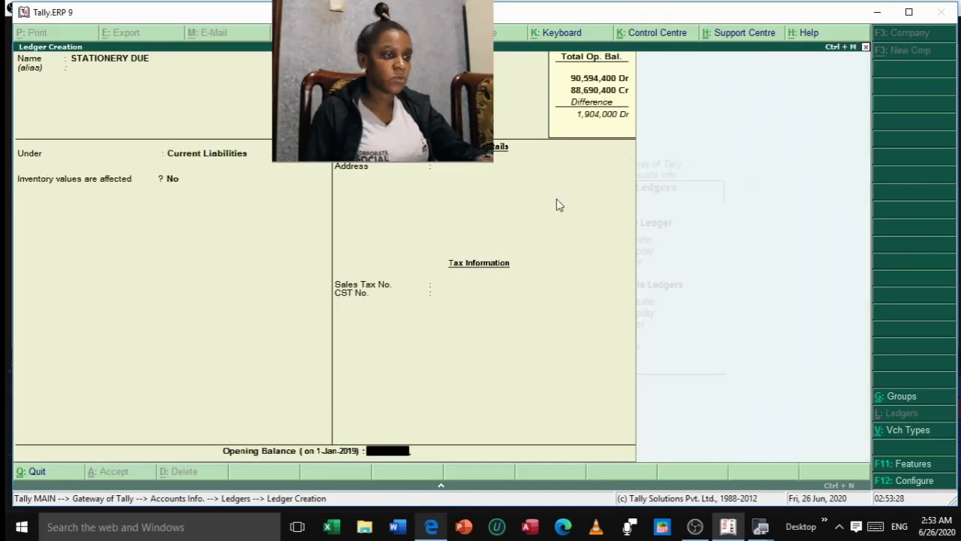
type("10")
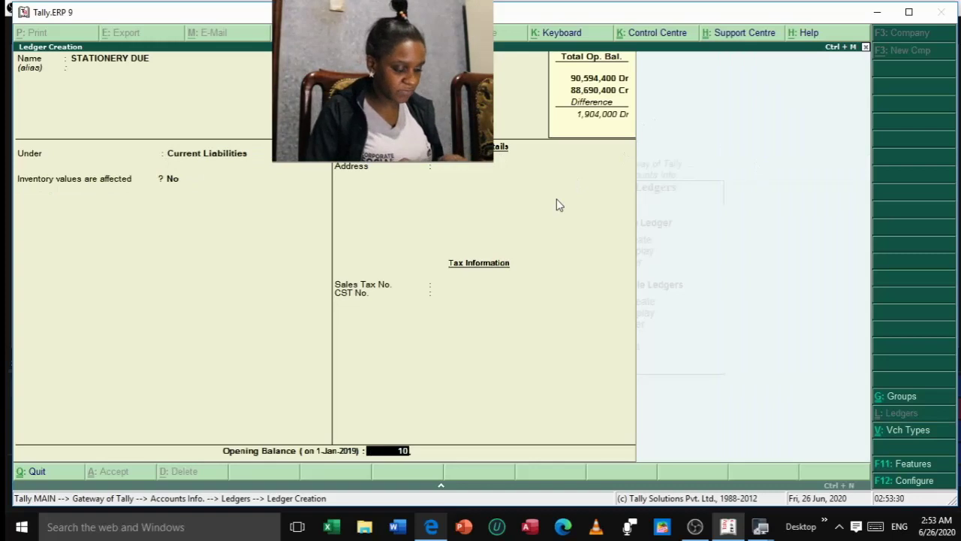
type("45000")
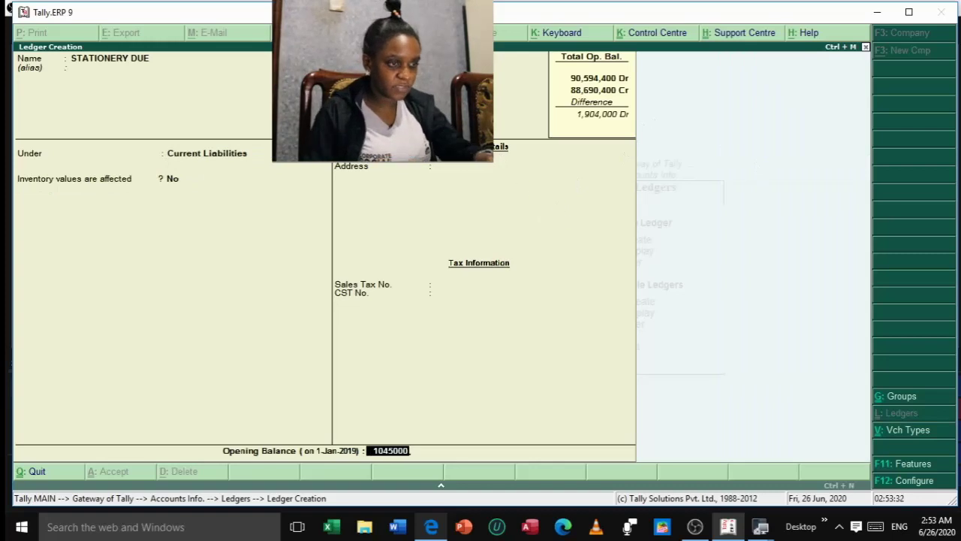
left_click(431, 528)
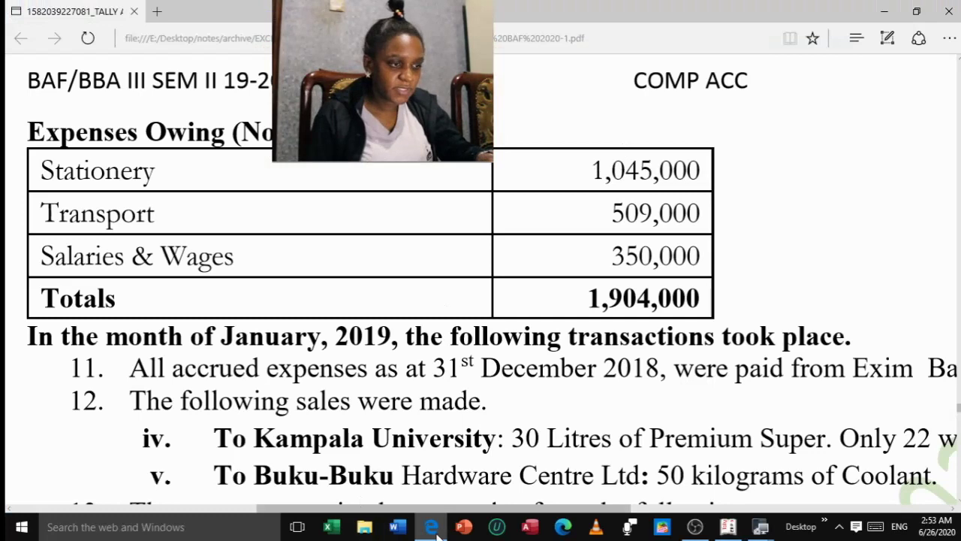
key("alt+Tab")
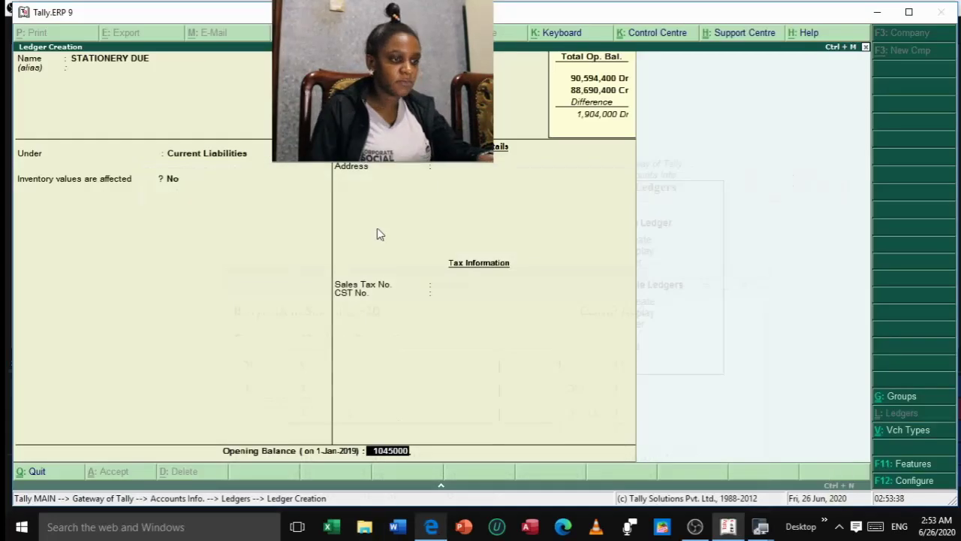
key("Return")
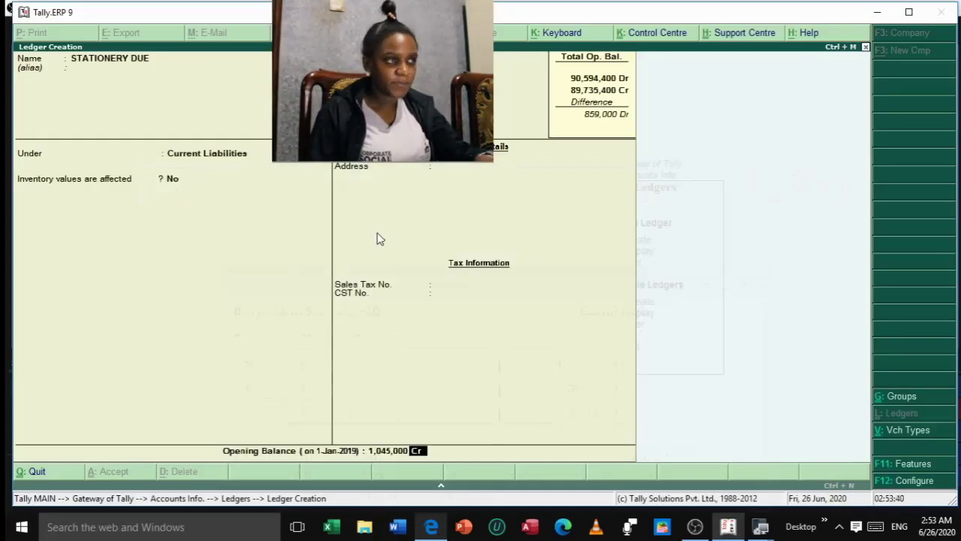
key("Return")
key("Return")
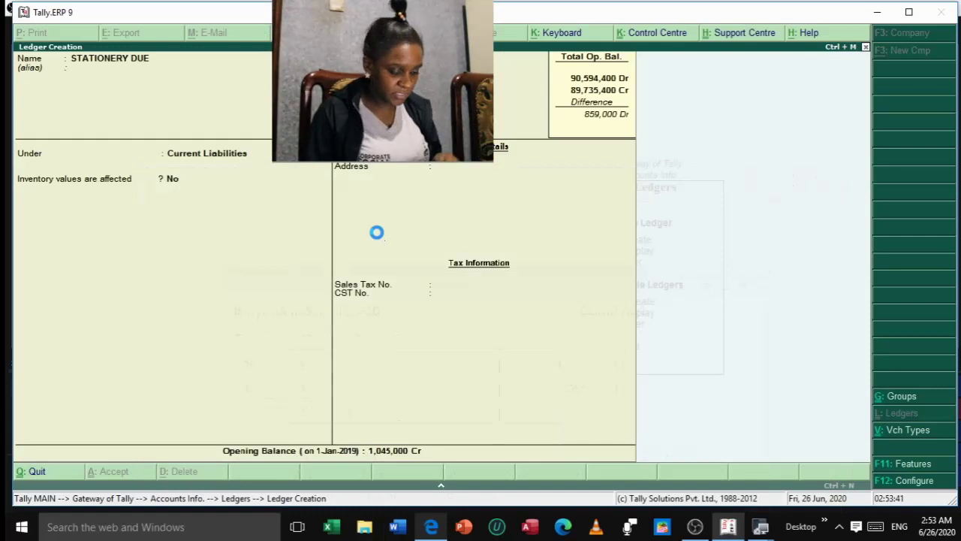
key("alt+Tab")
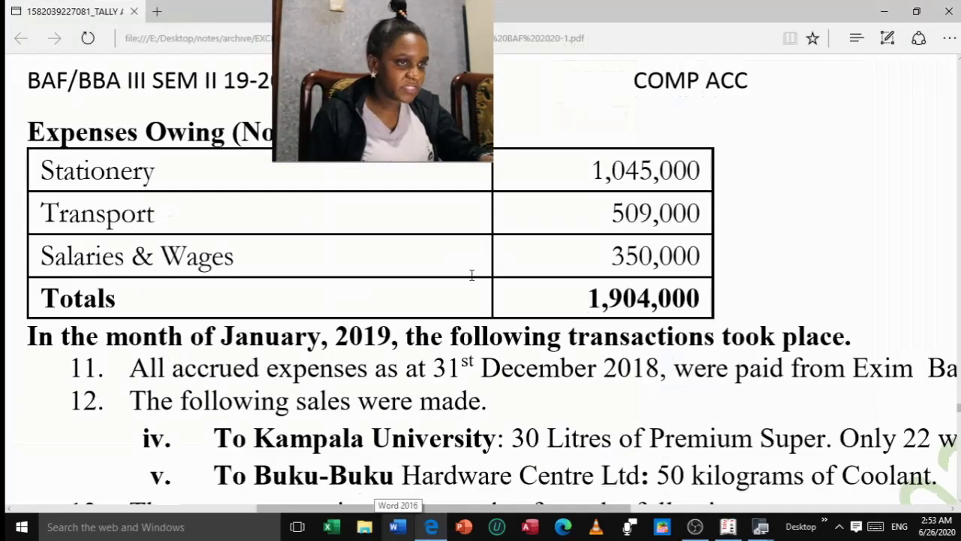
- Create the TRANSPORT DUE ledger with a 509,000 Cr opening balance
key("alt+Tab")
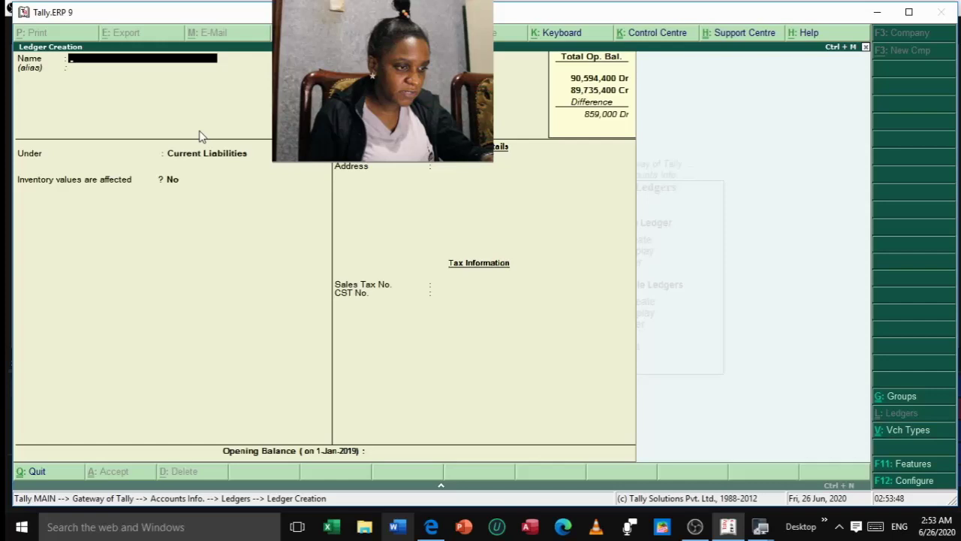
type("TRANS")
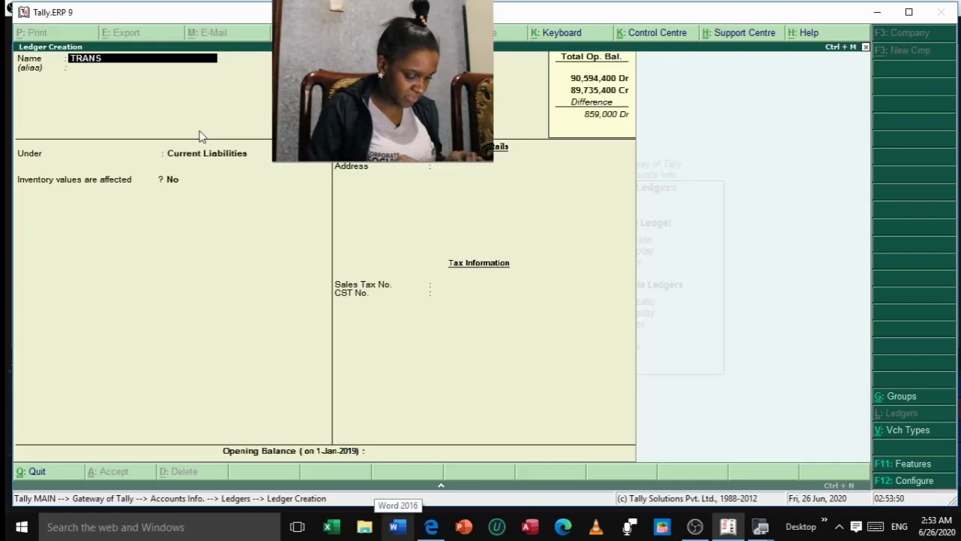
type("PORT DU")
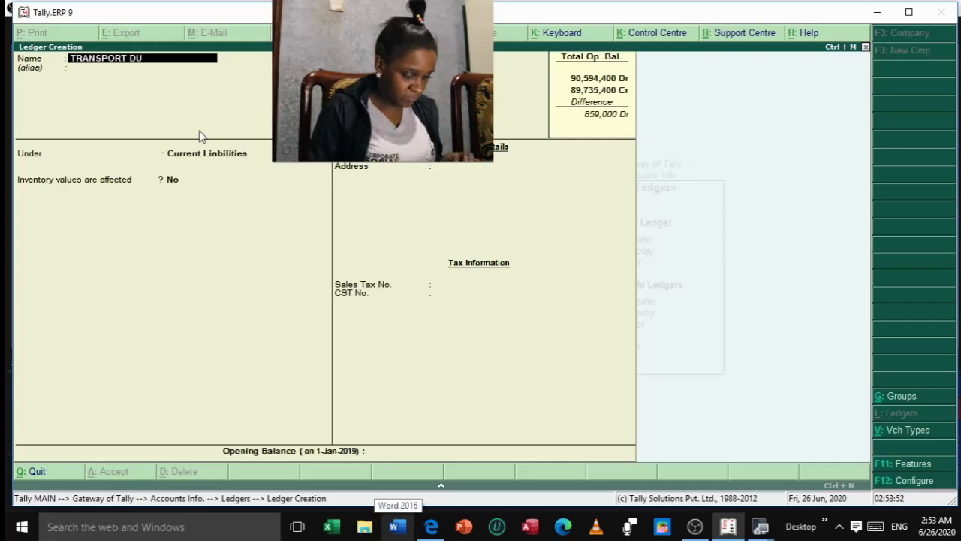
type("E")
key("Return")
key("Return")
key("Return")
key("Return")
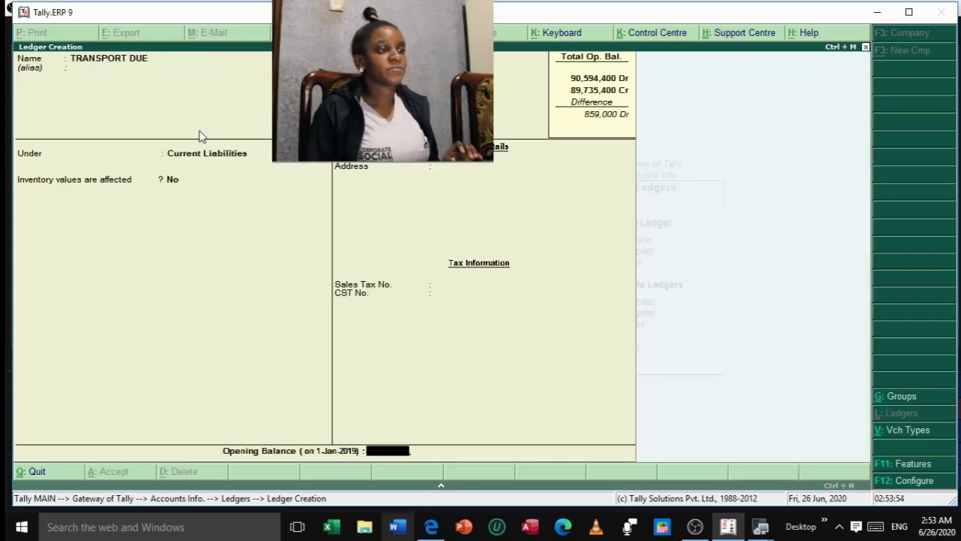
type("509")
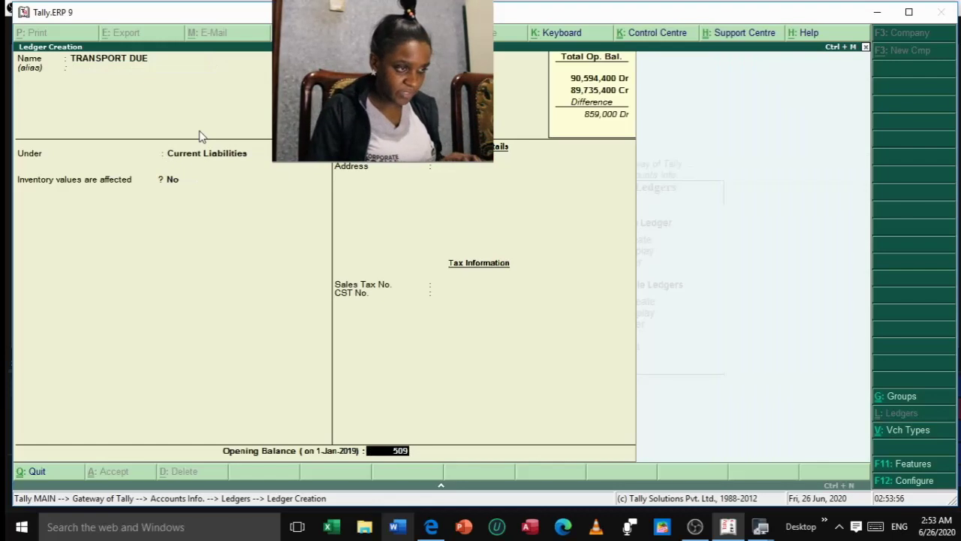
type(",000")
key("Return")
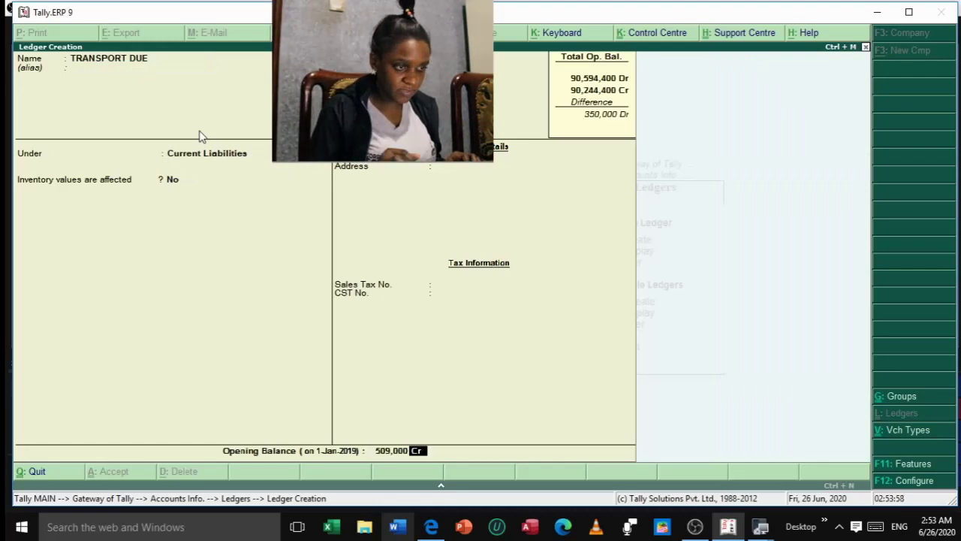
key("Return")
key("Return")
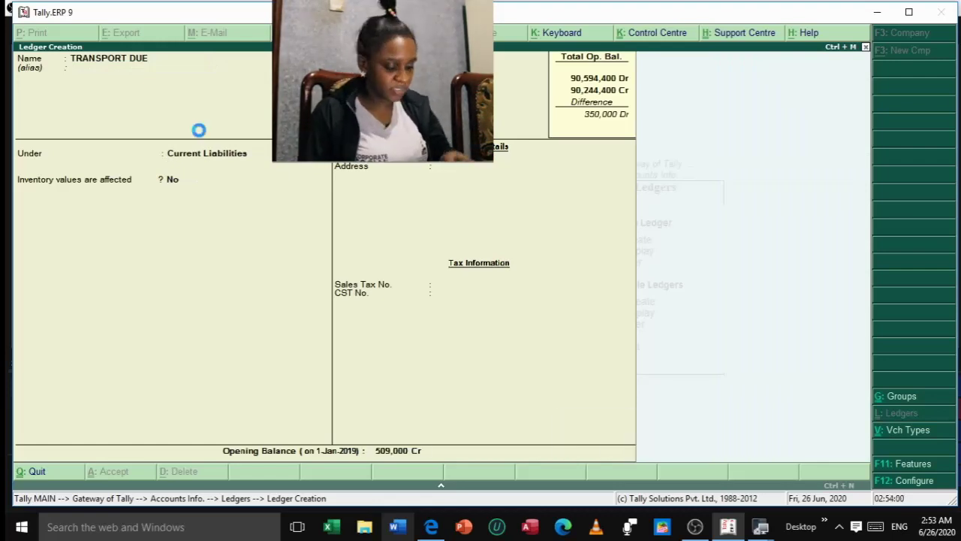
- Create the SALARIES & WAGES ledger with a 350,000 Cr opening balance
left_click(424, 525)
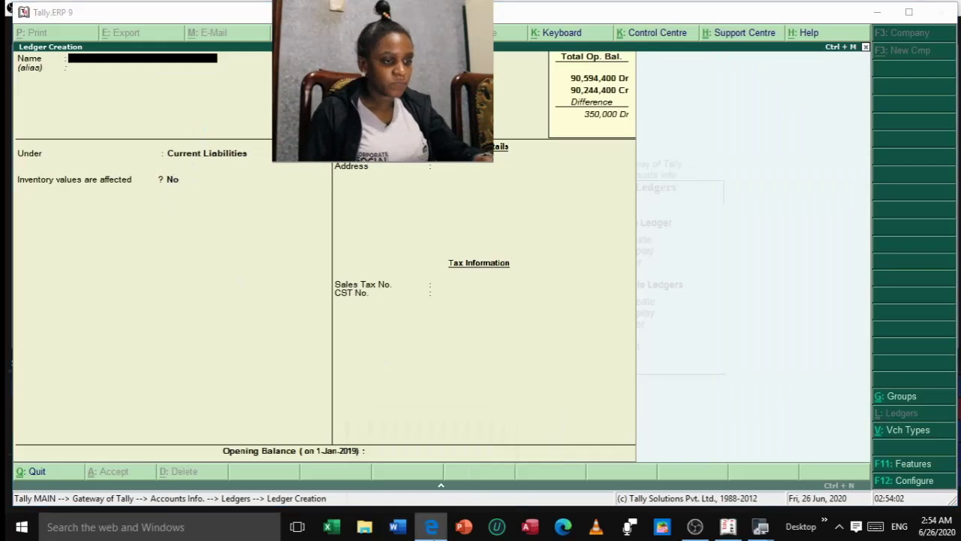
left_click(434, 528)
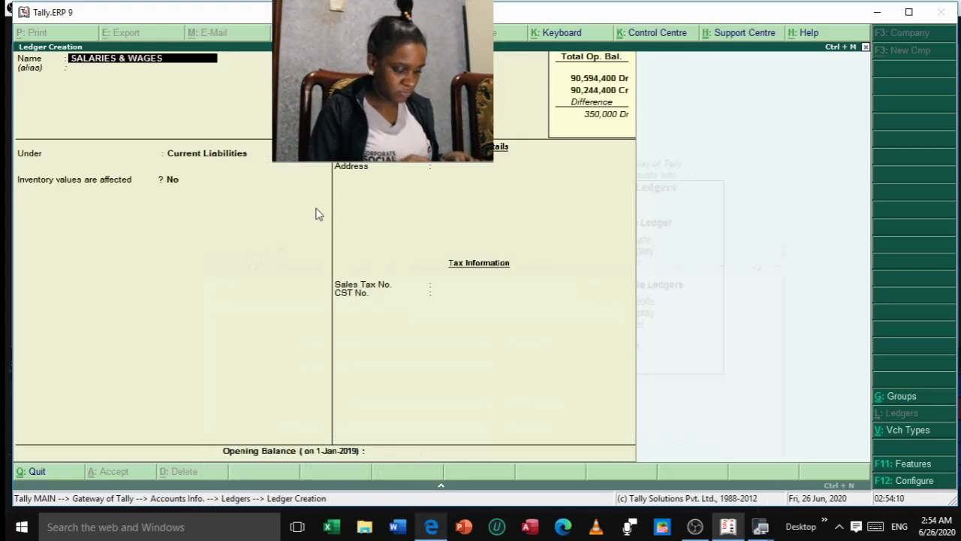
key("Return")
key("Return")
key("Return")
key("Return")
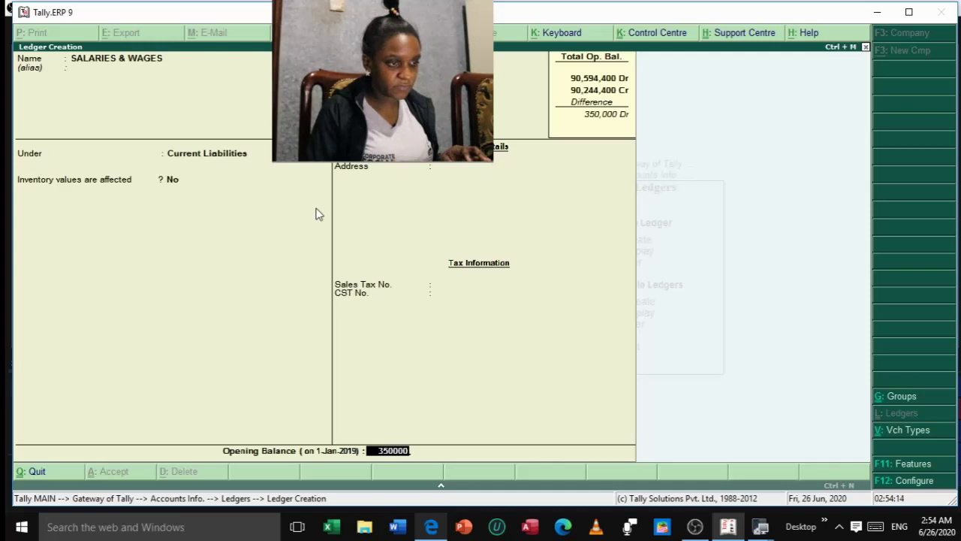
key("Return")
key("Return")
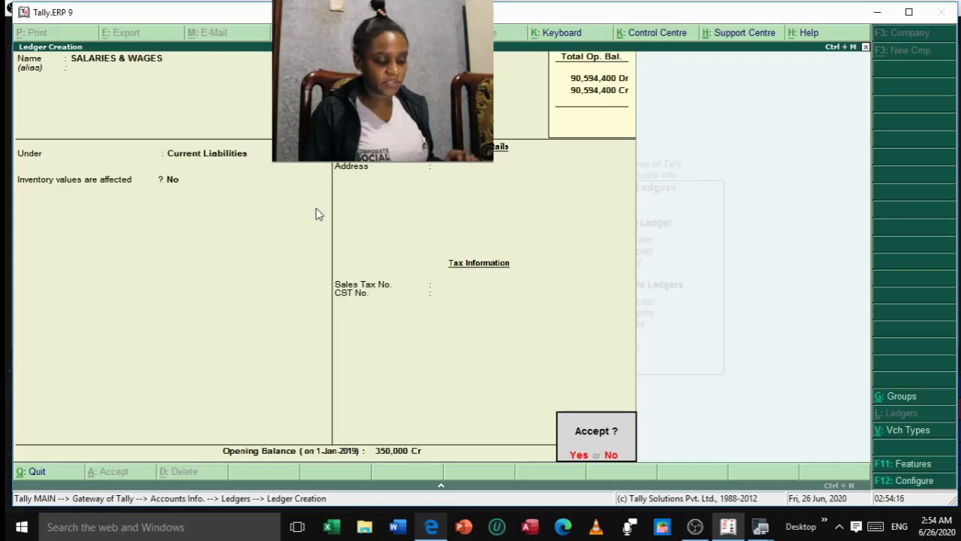
key("Return")
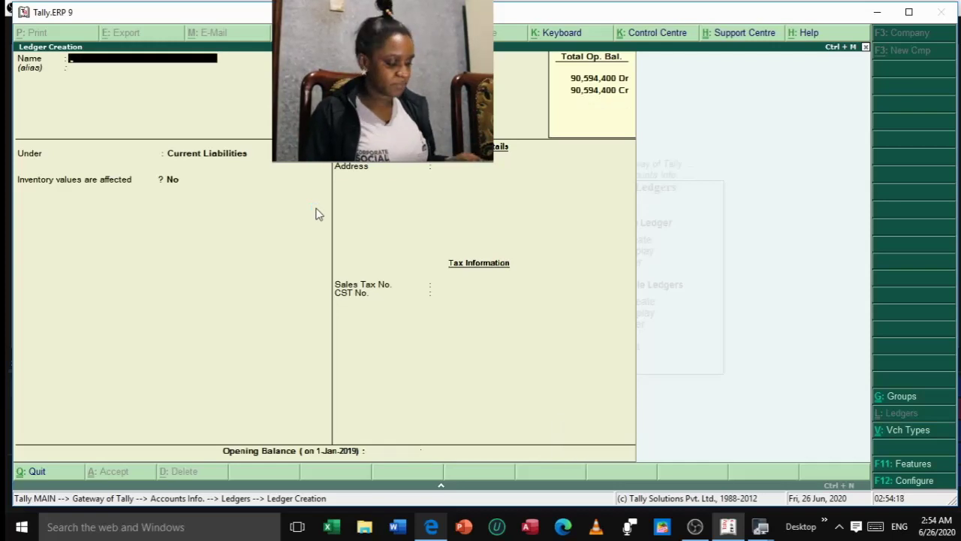
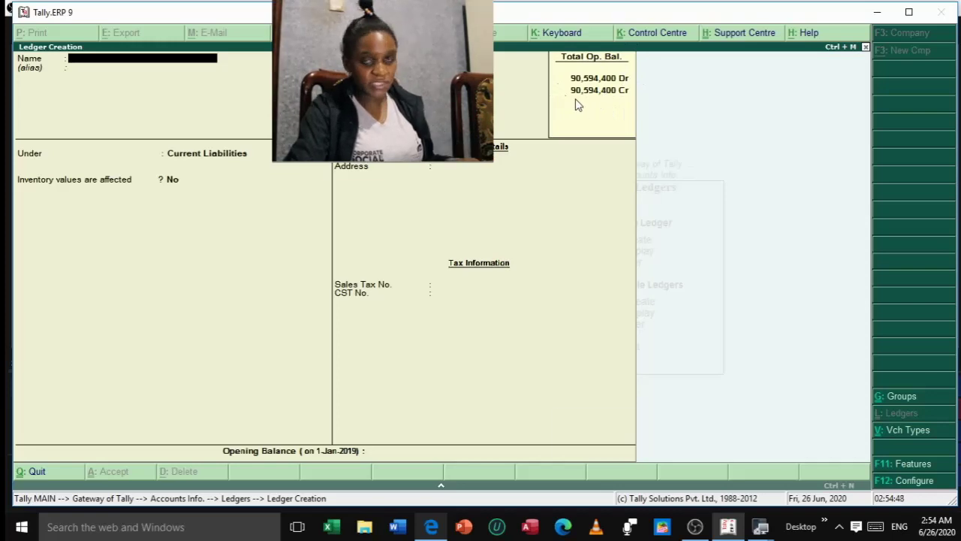
- Discard the unsaved new ledger and return to Gateway of Tally
key("Escape")
key("y")
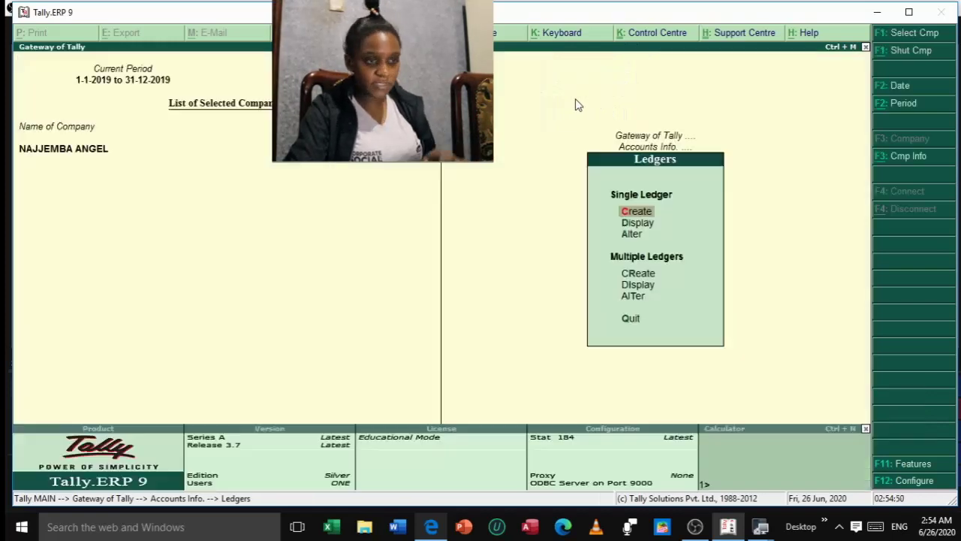
key("Escape")
key("Escape")
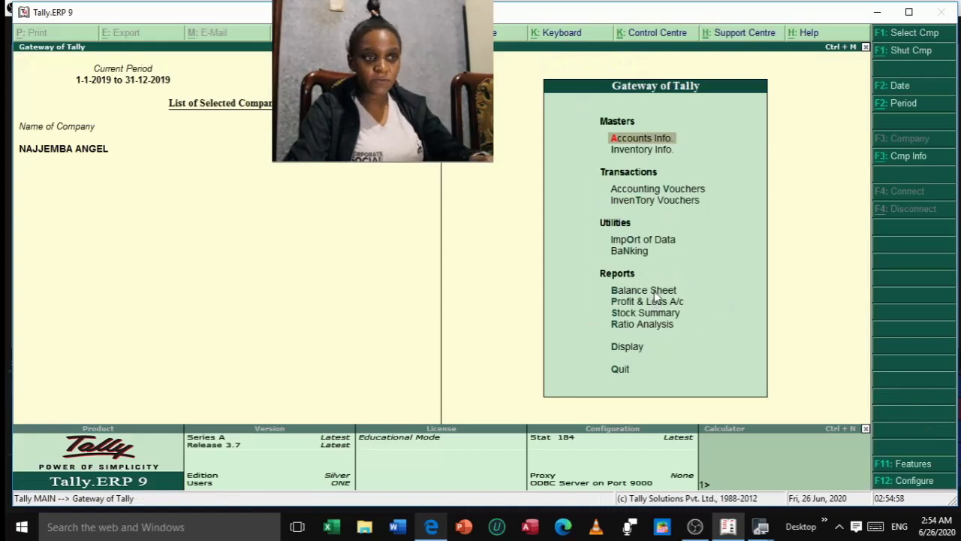
- Open the Balance Sheet as at 1-Jan-2019 and its display settings
key("Down")
key("Down")
key("Down")
key("Down")
key("Down")
key("Down")
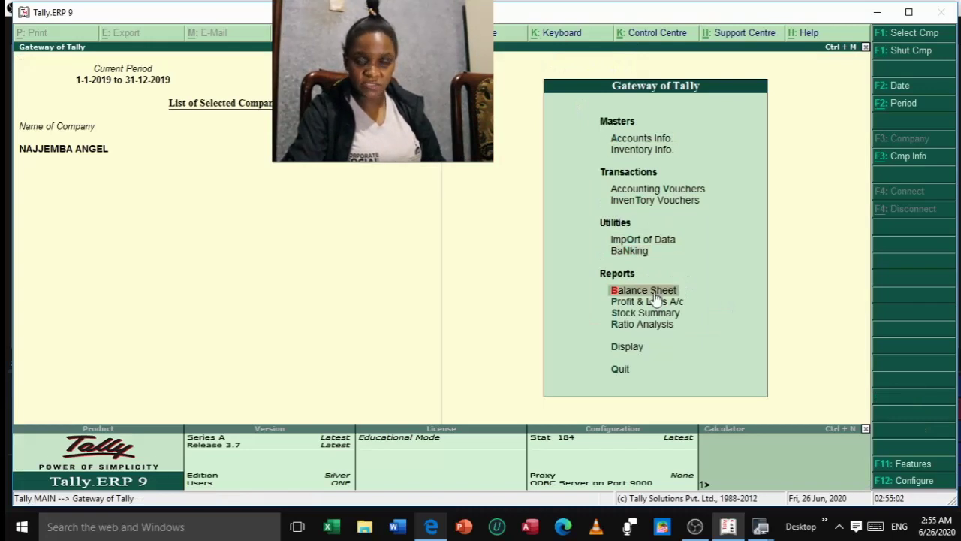
key("Return")
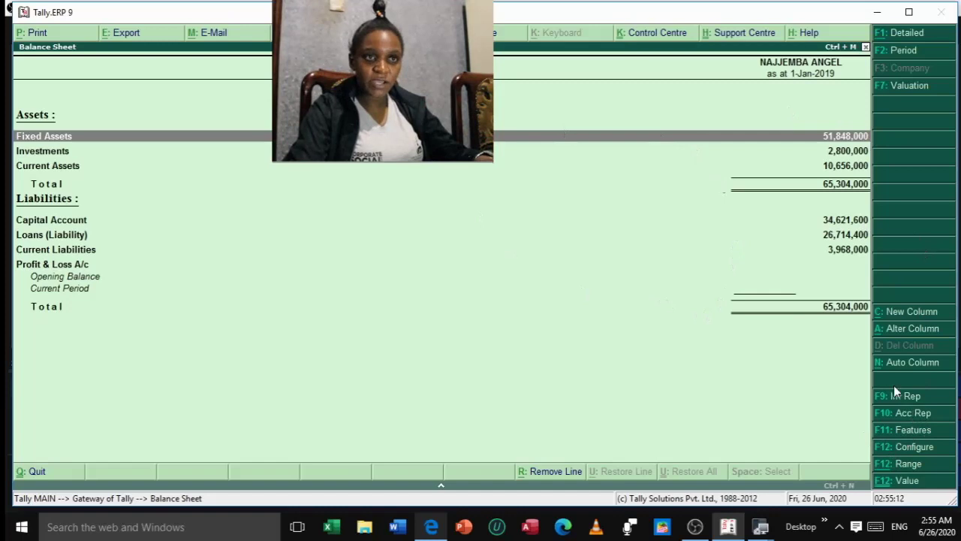
left_click(909, 448)
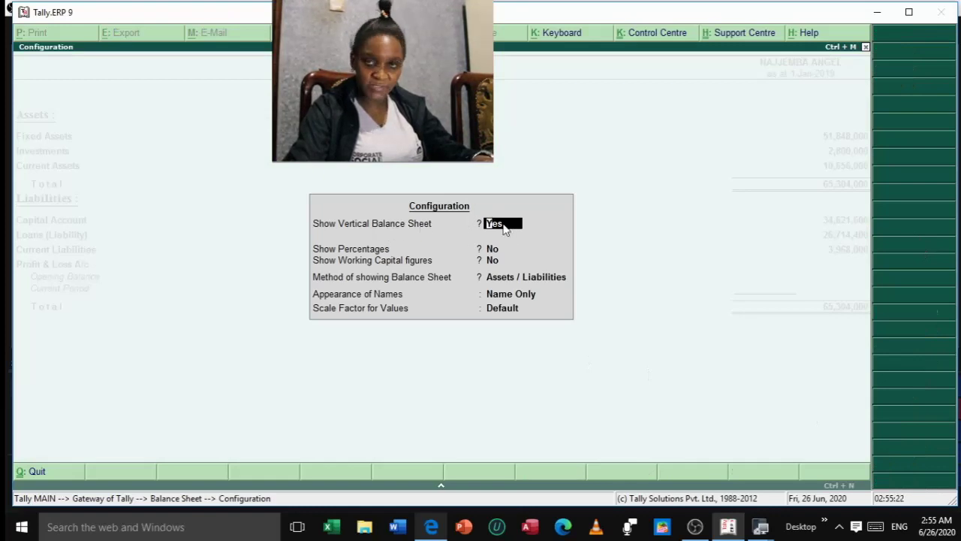
- Keep the vertical Balance Sheet settings and show it in Detailed form, listing ledgers like LAND 9,258,000
key("Return")
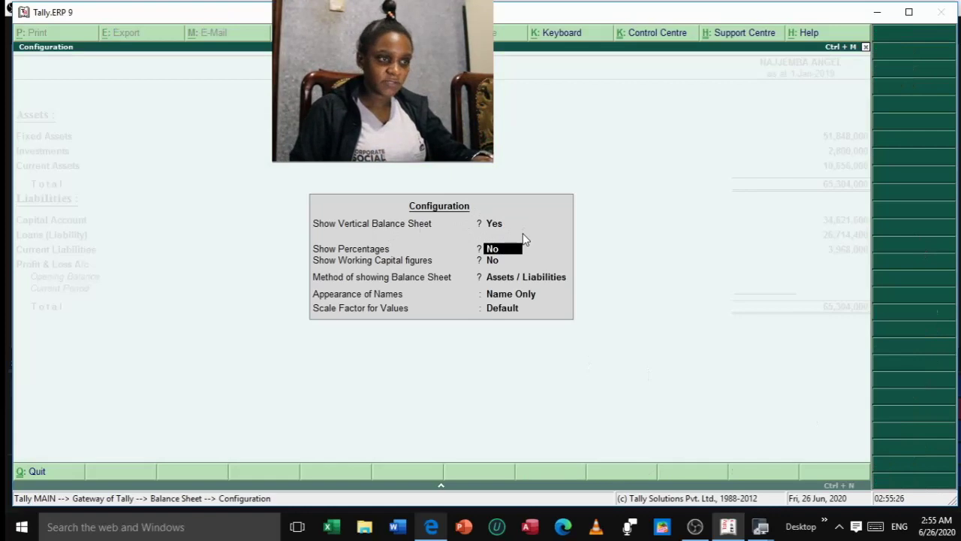
key("Return")
key("Return")
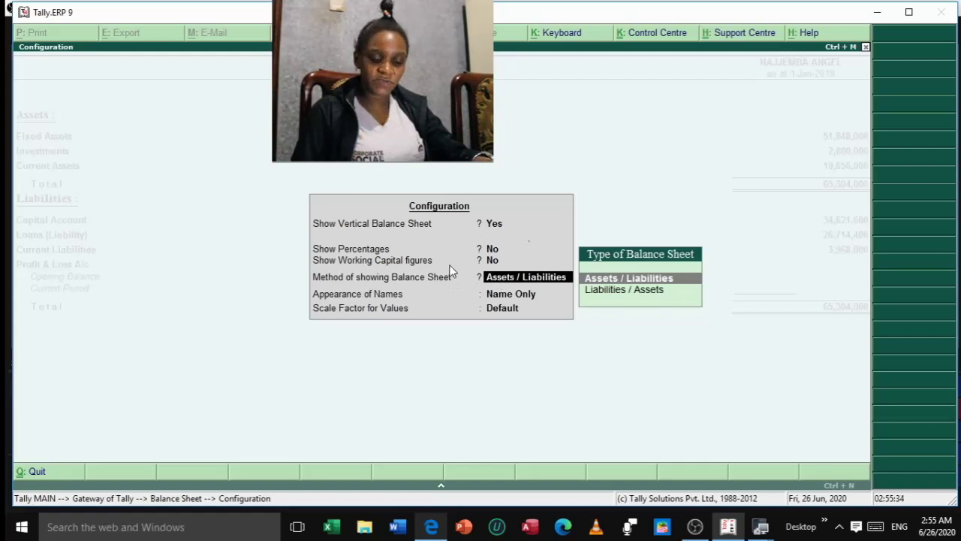
key("Return")
key("Return")
key("Return")
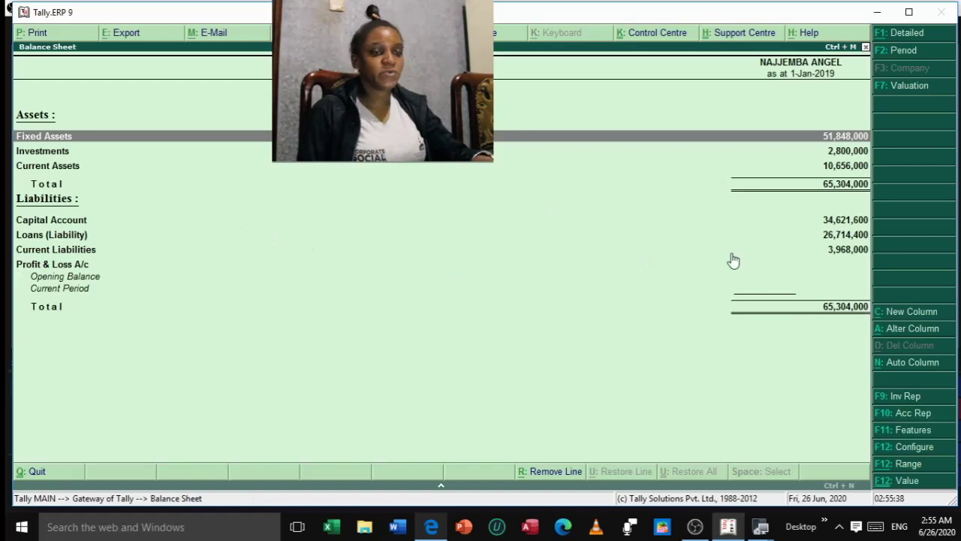
left_click(906, 38)
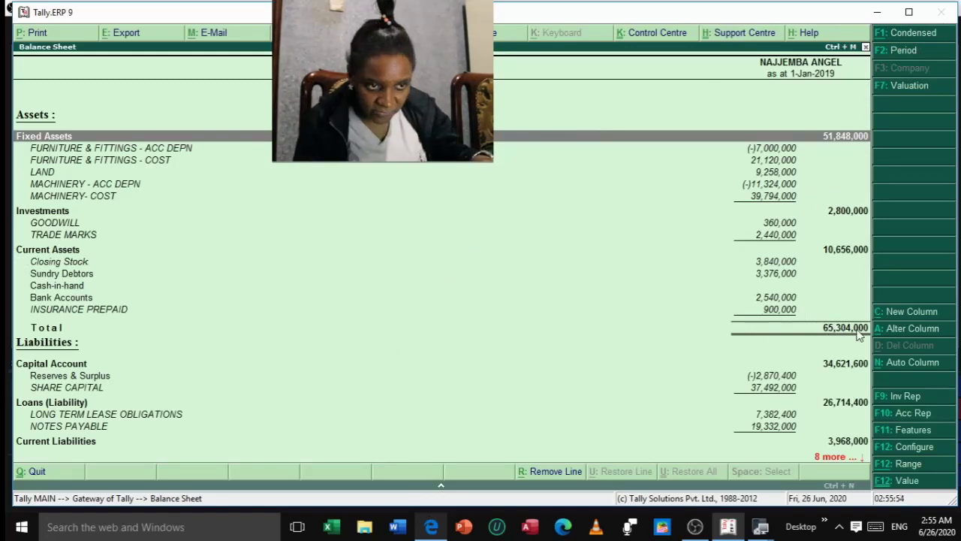
left_click(431, 527)
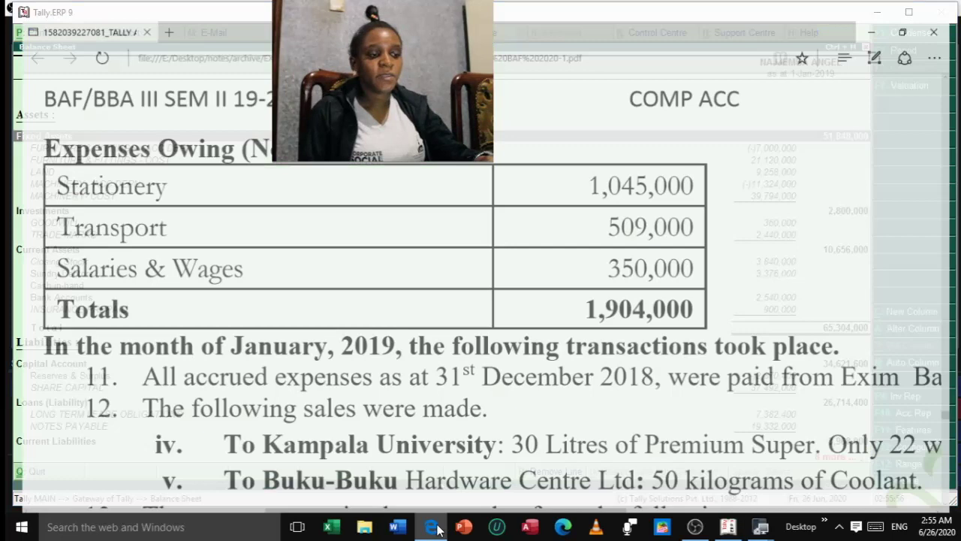
scroll(496, 291, "up", 15)
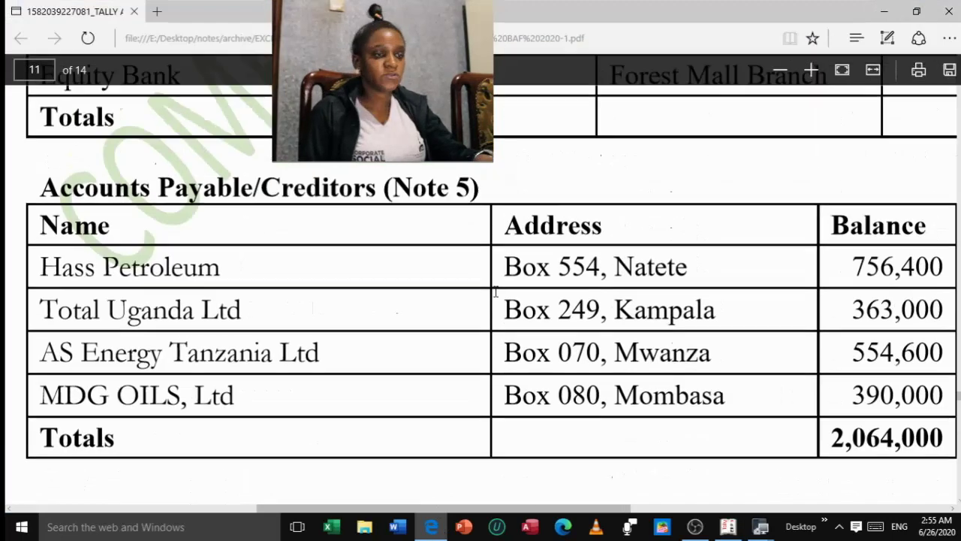
scroll(496, 292, "up", 12)
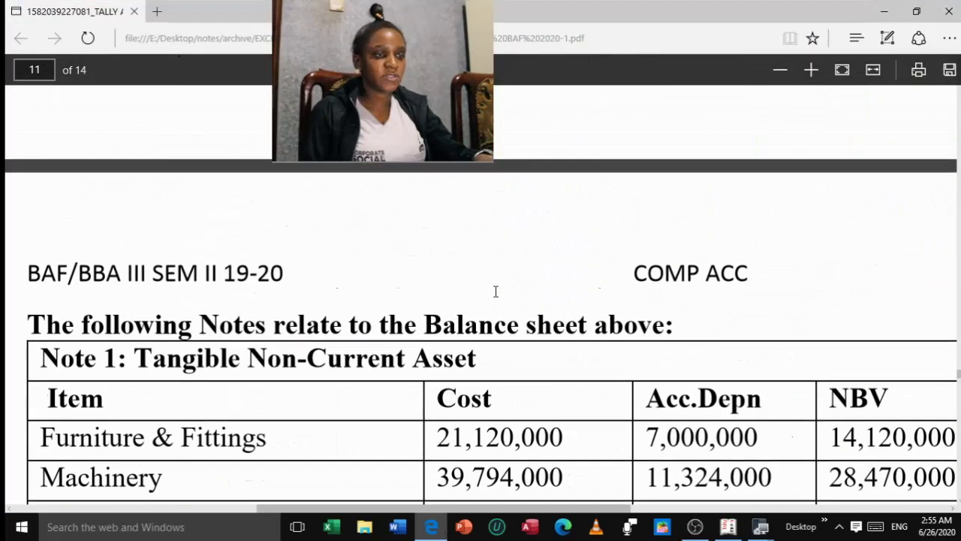
scroll(496, 292, "up", 1)
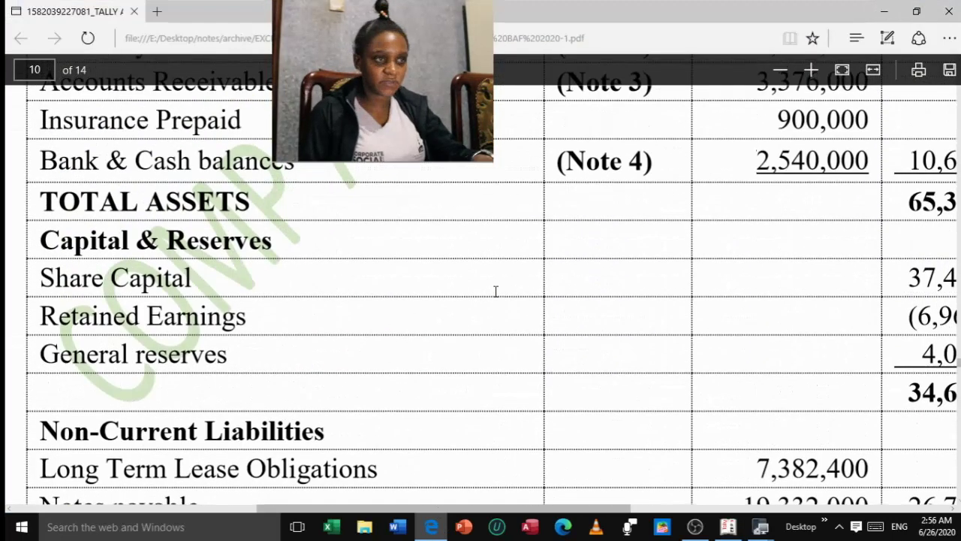
scroll(495, 291, "right", 5)
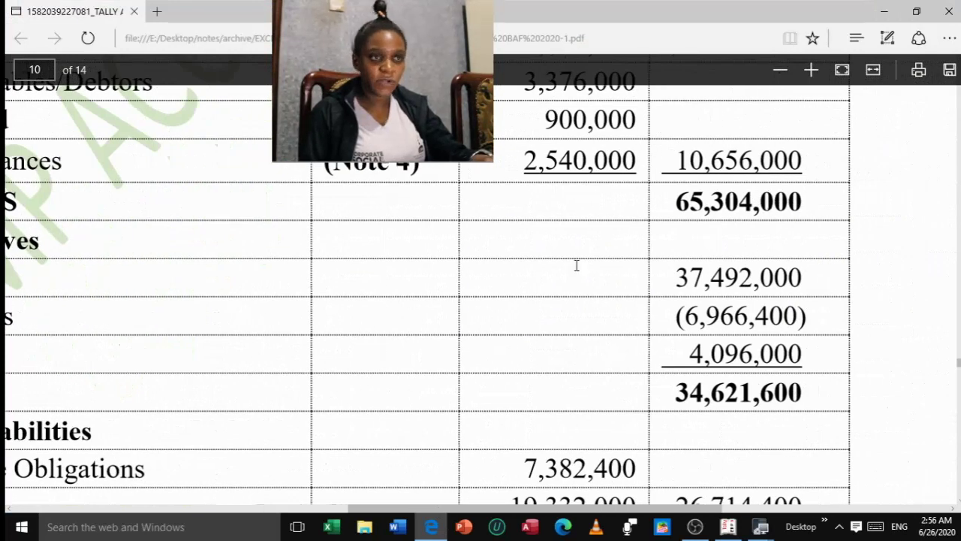
scroll(577, 265, "left", 3)
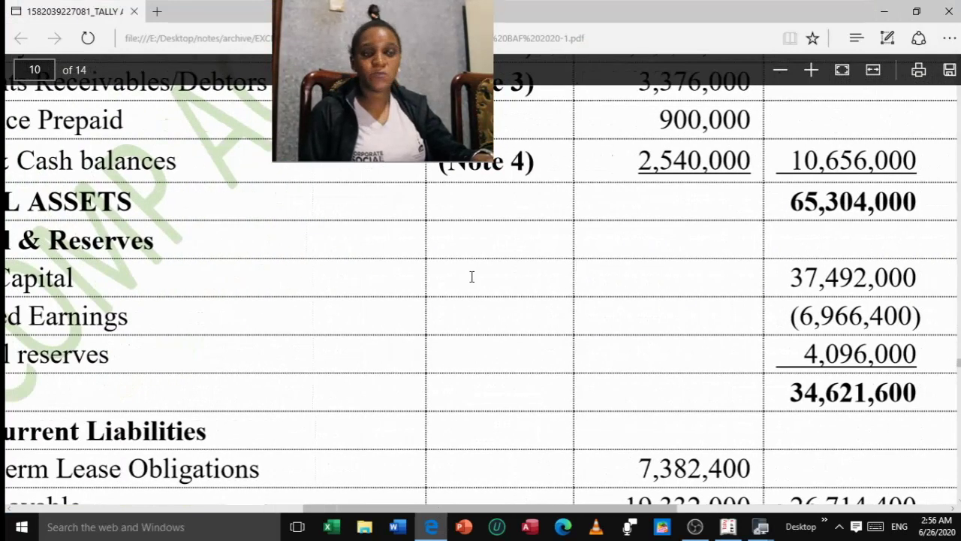
scroll(471, 277, "left", 3)
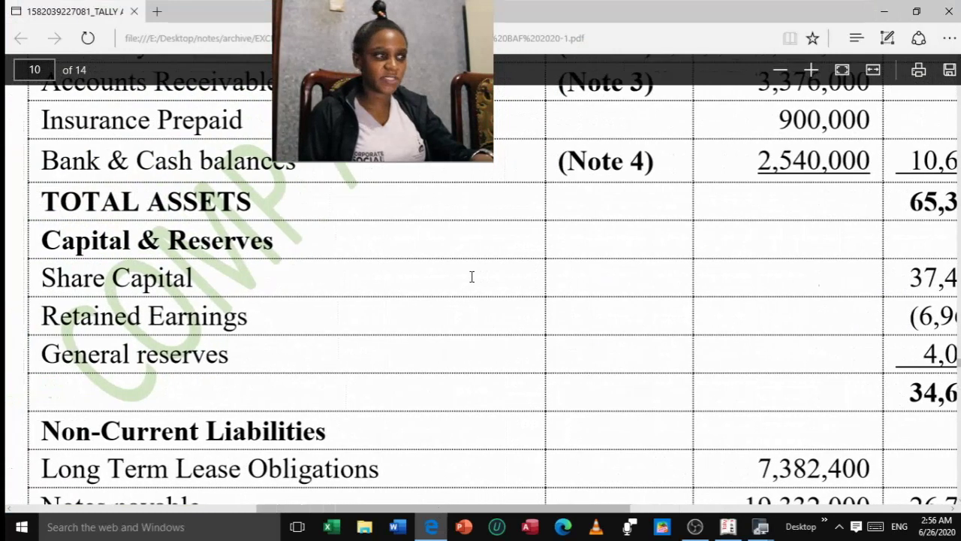
left_click(781, 69)
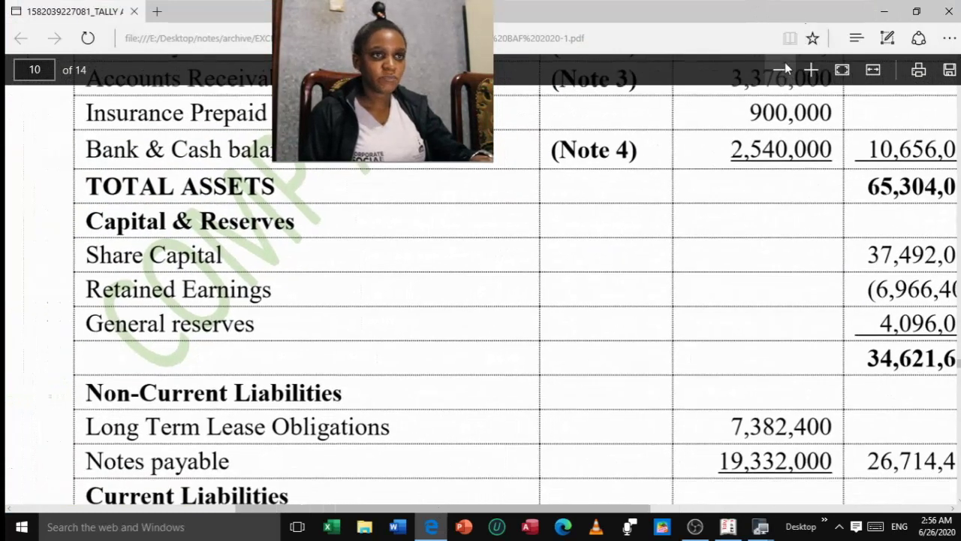
key("alt+Tab")
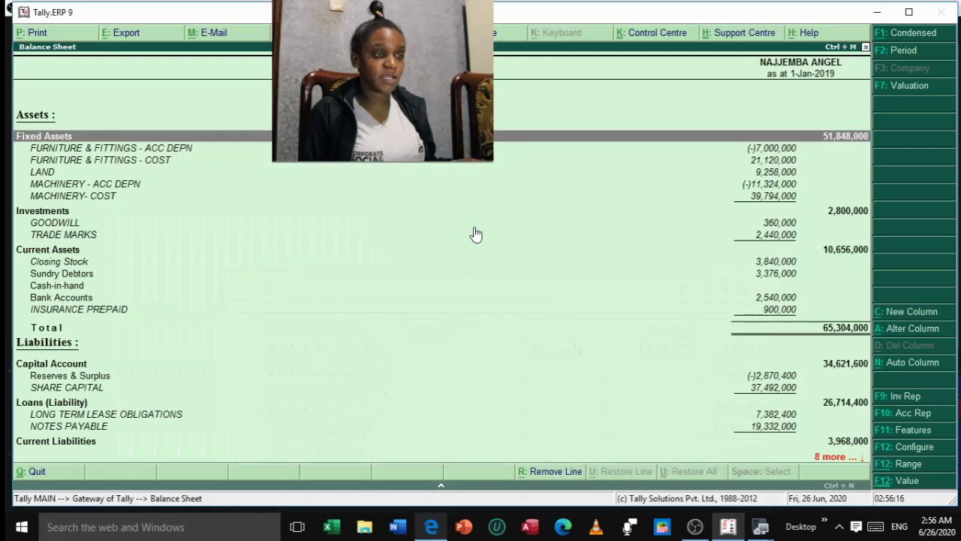
- Leave the Balance Sheet and start a Single Ledger Create form under Accounts Info > Ledgers
key("Escape")
key("Up")
key("Up")
key("Up")
key("Up")
key("Up")
key("Up")
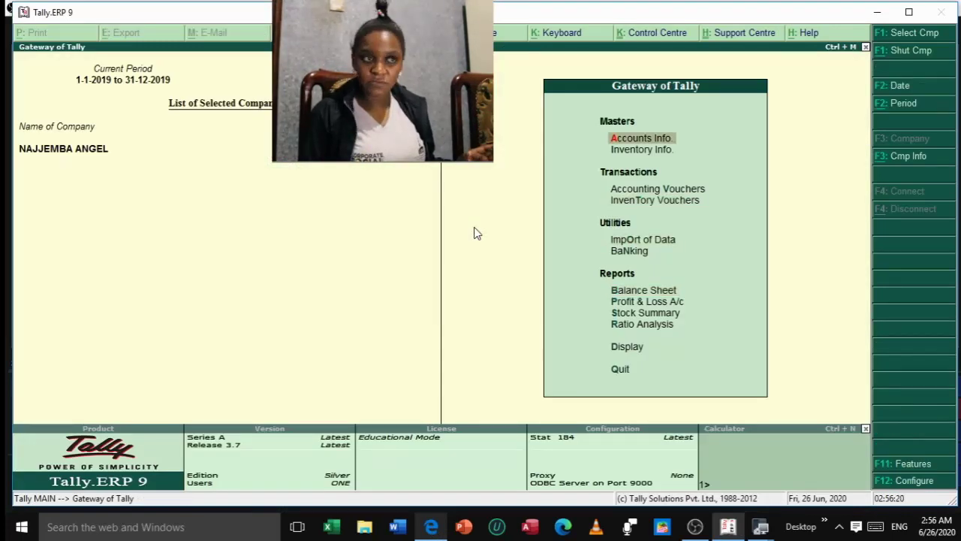
key("Down")
key("Up")
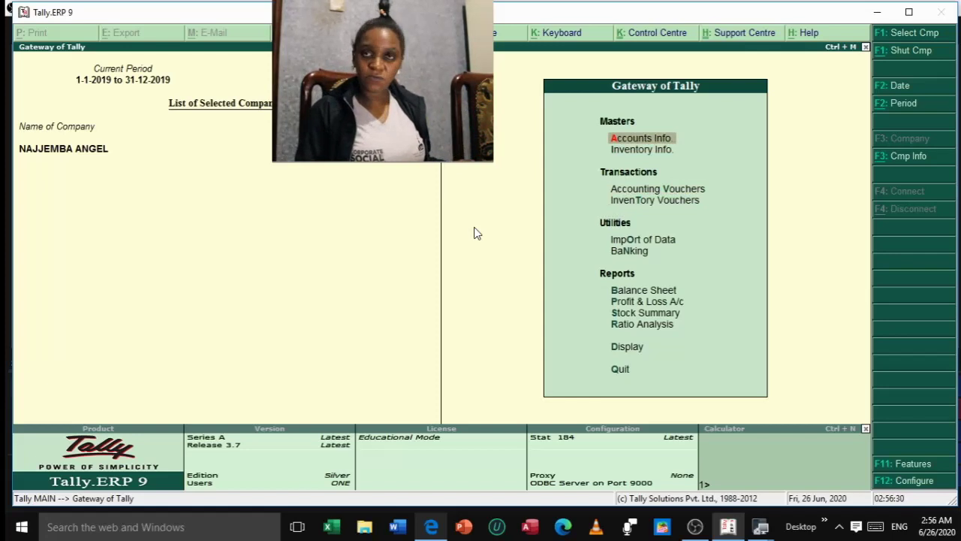
key("Return")
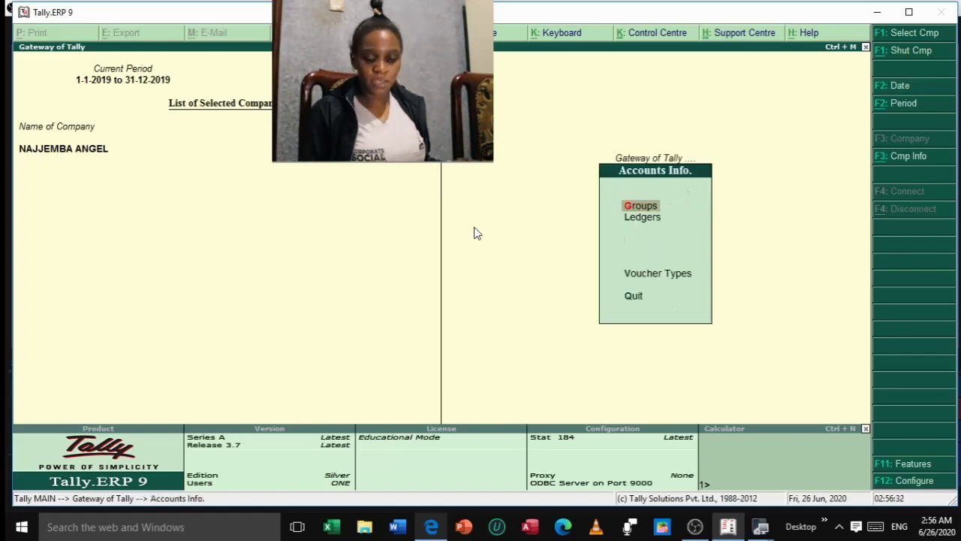
key("Down")
key("Return")
key("Return")
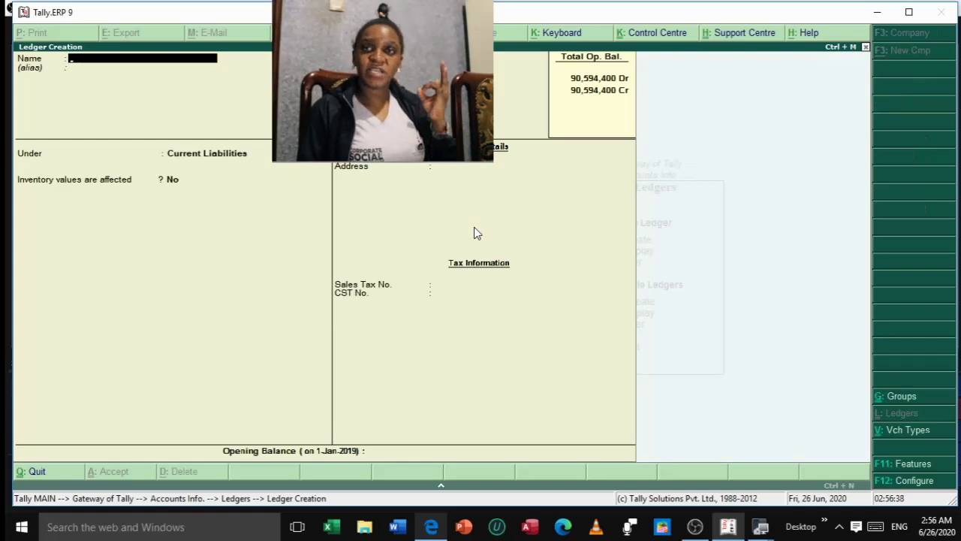
- Save ledger PURCHASES ACCOUNT under Purchase Accounts, inventory affected Yes, no opening balance
type("P")
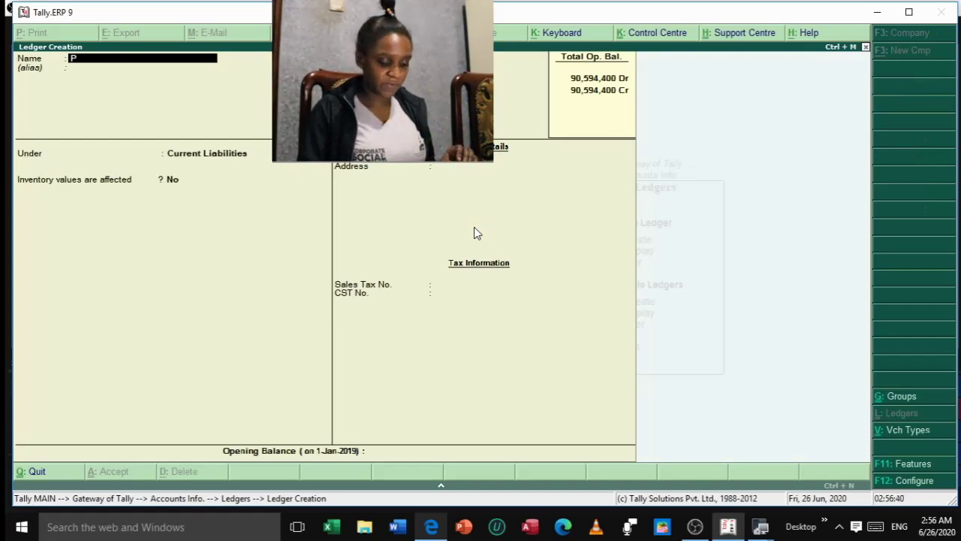
type("URCHA")
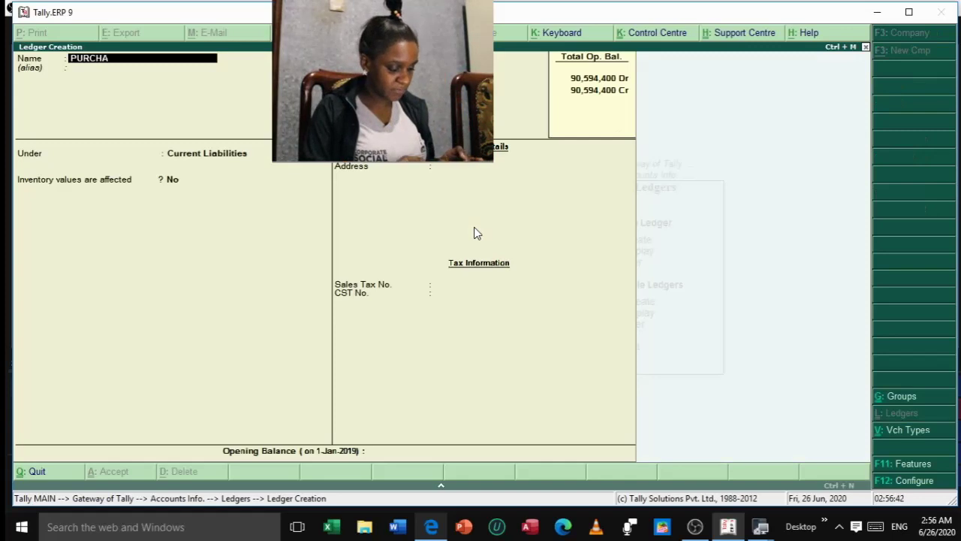
type("SES ACCOUNT")
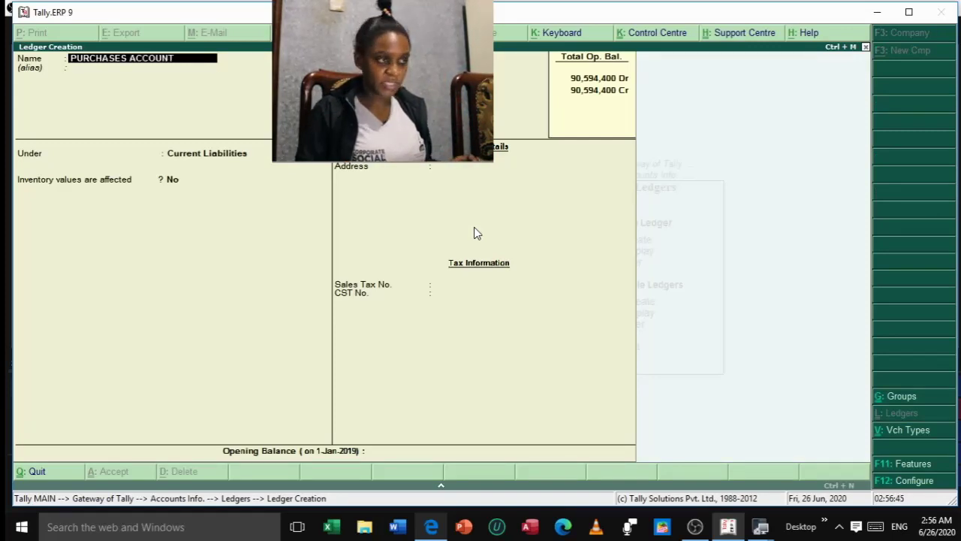
key("Return")
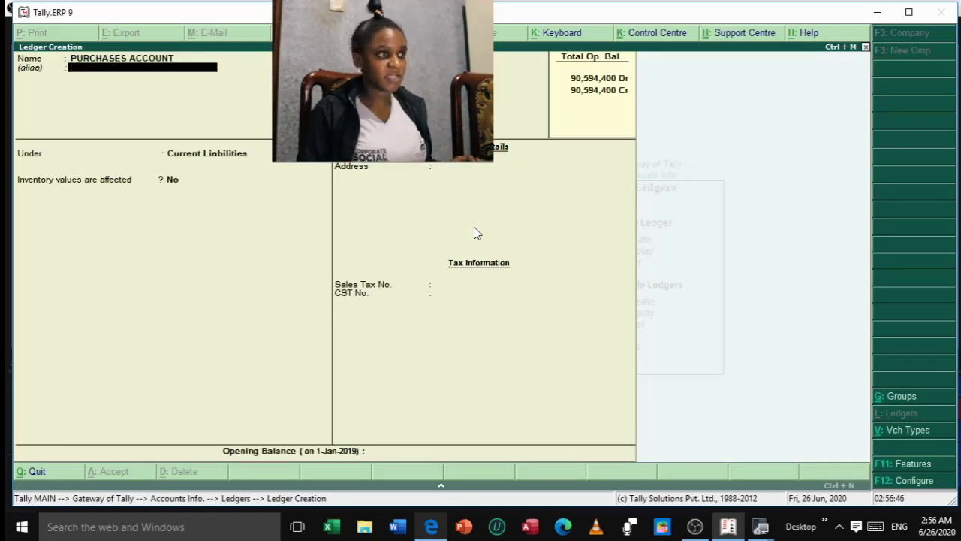
key("Return")
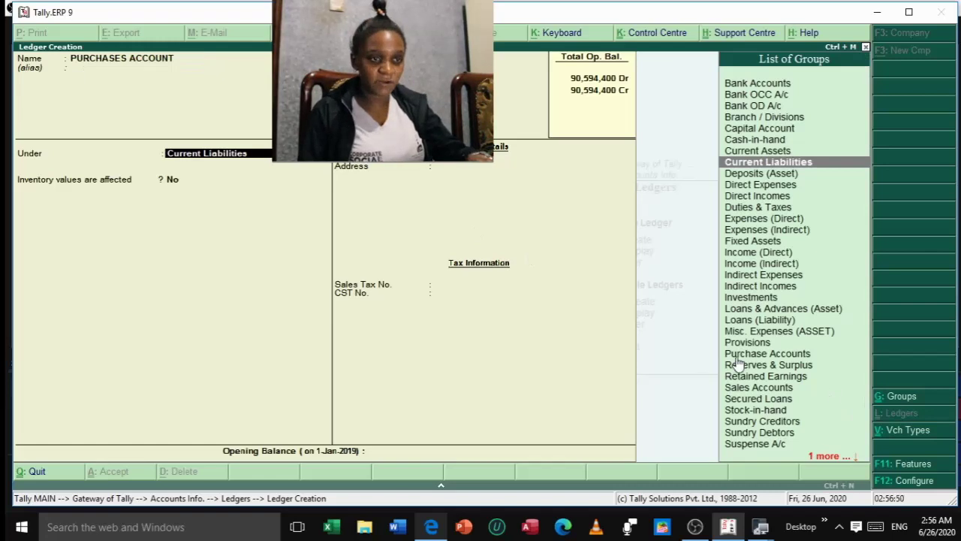
key("Down")
key("Down")
key("Down")
key("Down")
key("Down")
key("Down")
key("Down")
key("Down")
key("Down")
key("Down")
key("Down")
key("Down")
key("Down")
key("Down")
key("Down")
key("Down")
key("Down")
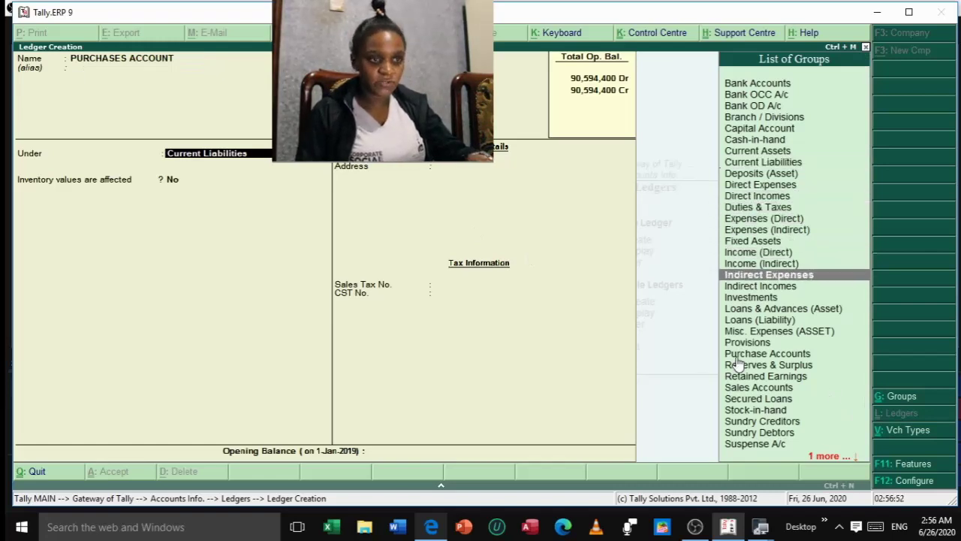
key("Return")
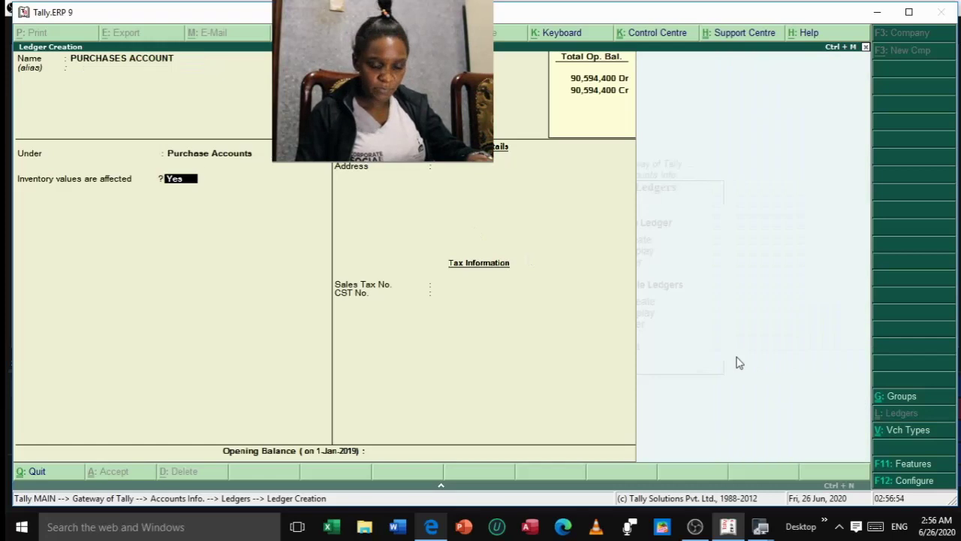
key("y")
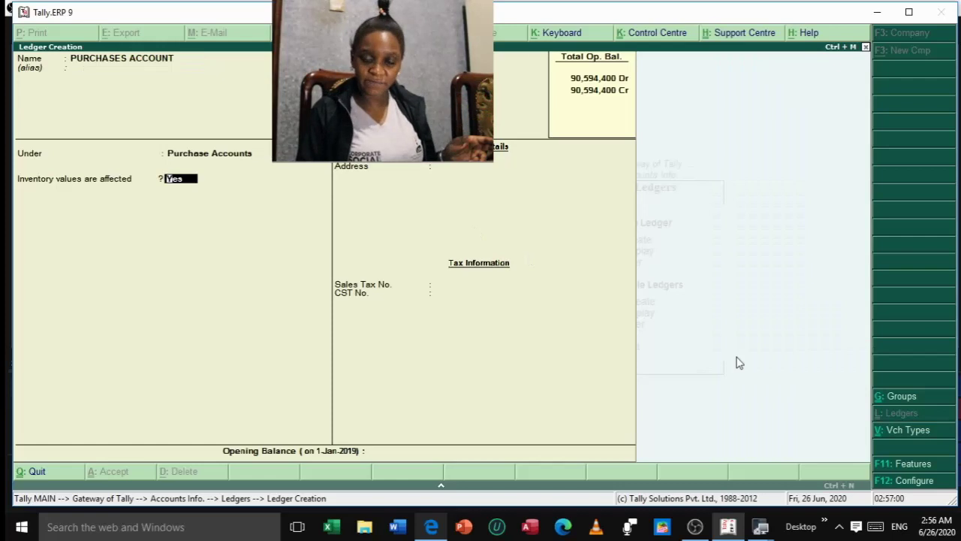
key("Return")
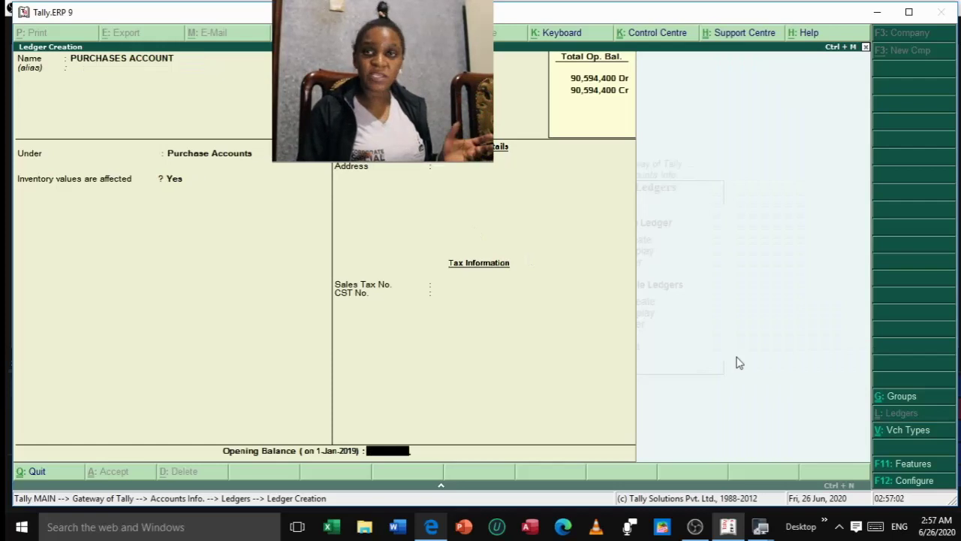
key("Return")
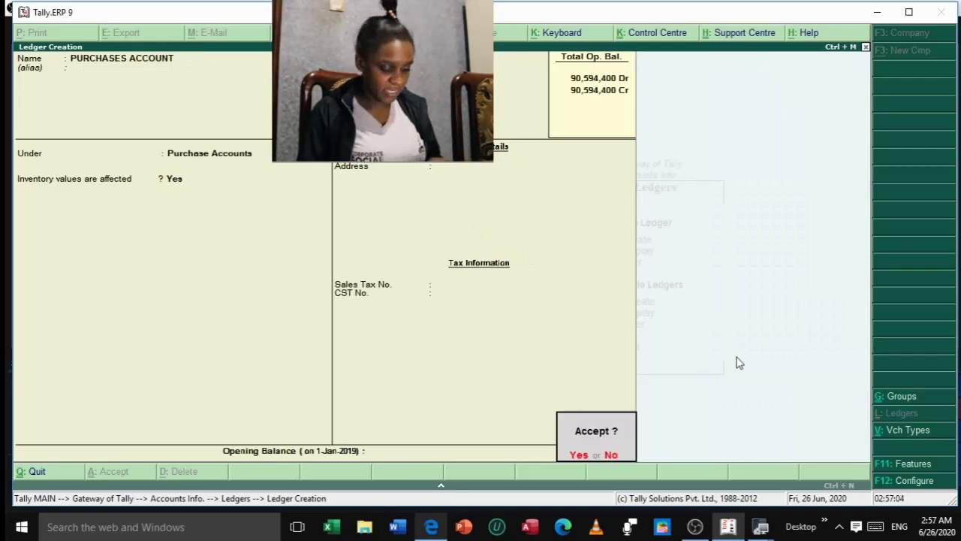
key("Return")
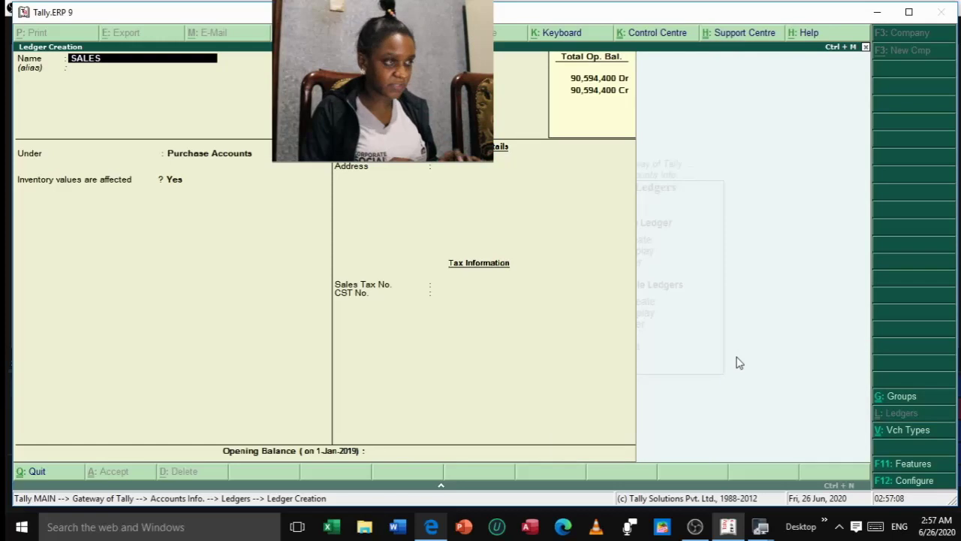
- Save ledger SALES ACCOUNT under Sales Accounts, inventory affected Yes, no opening balance
type("SALES ACCOUNT")
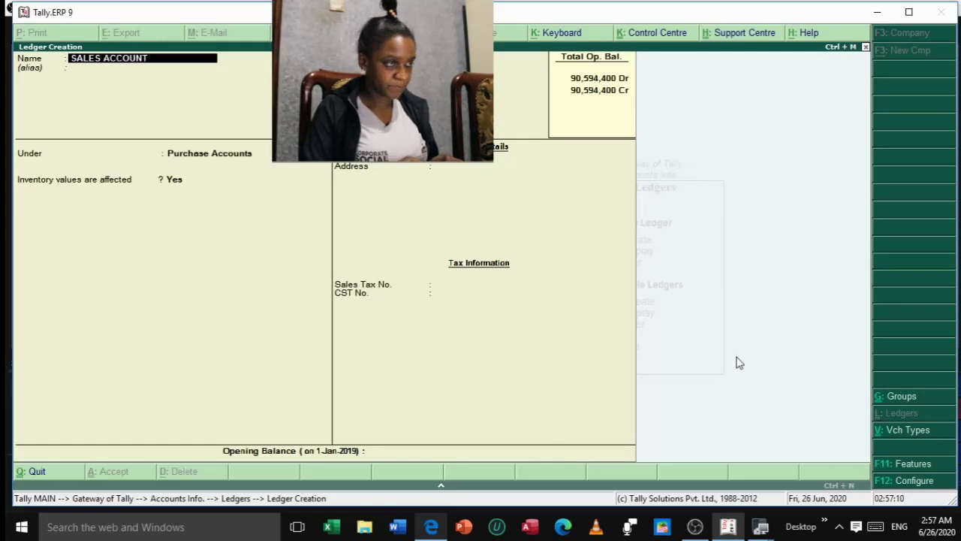
key("Return")
key("Return")
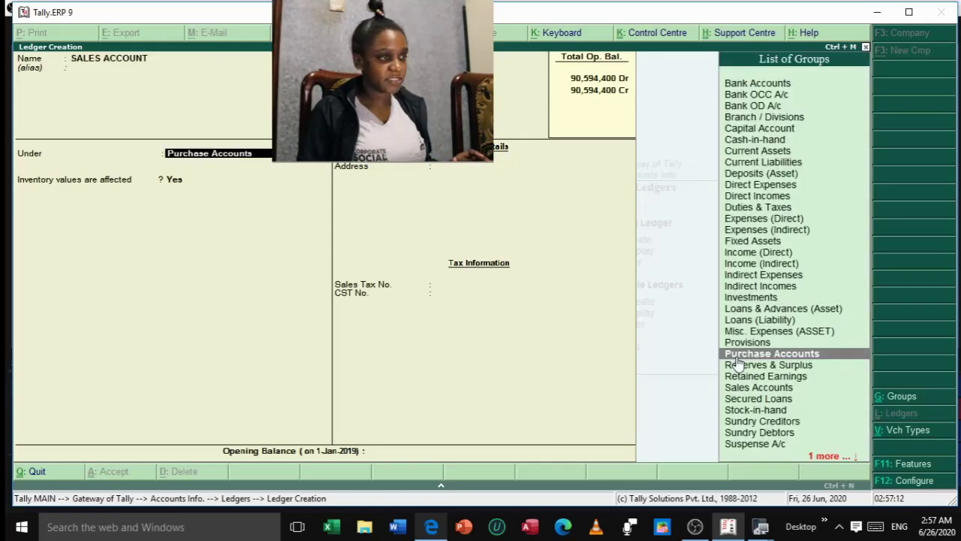
key("Down")
key("Down")
key("Down")
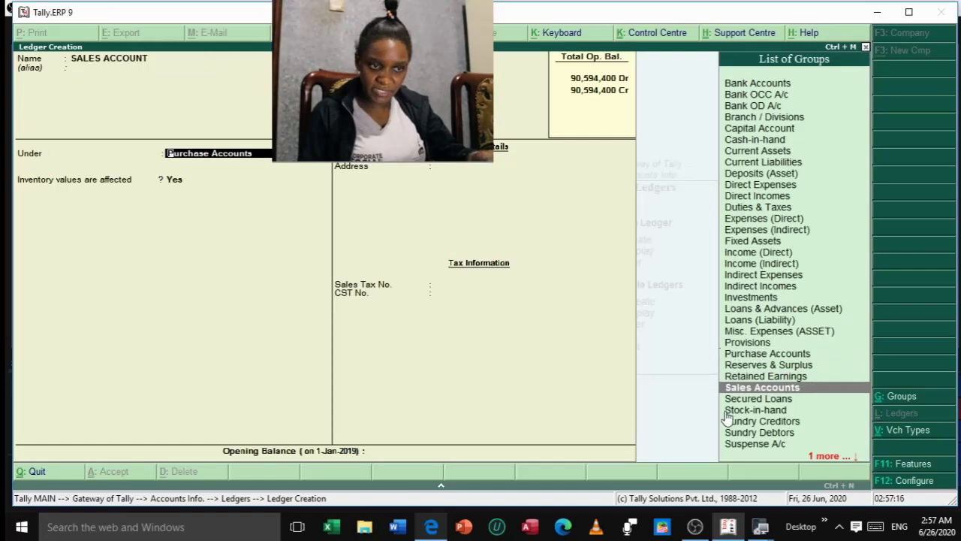
key("Return")
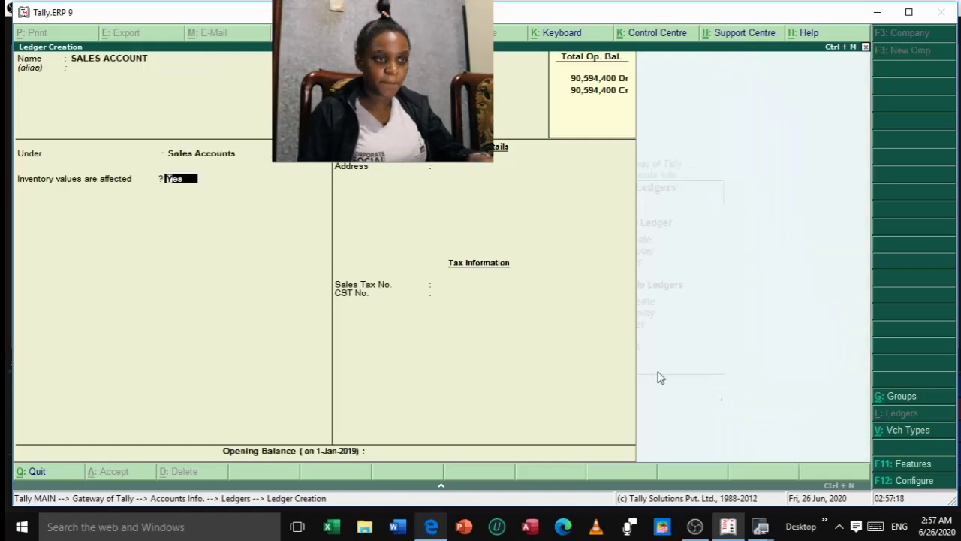
key("Return")
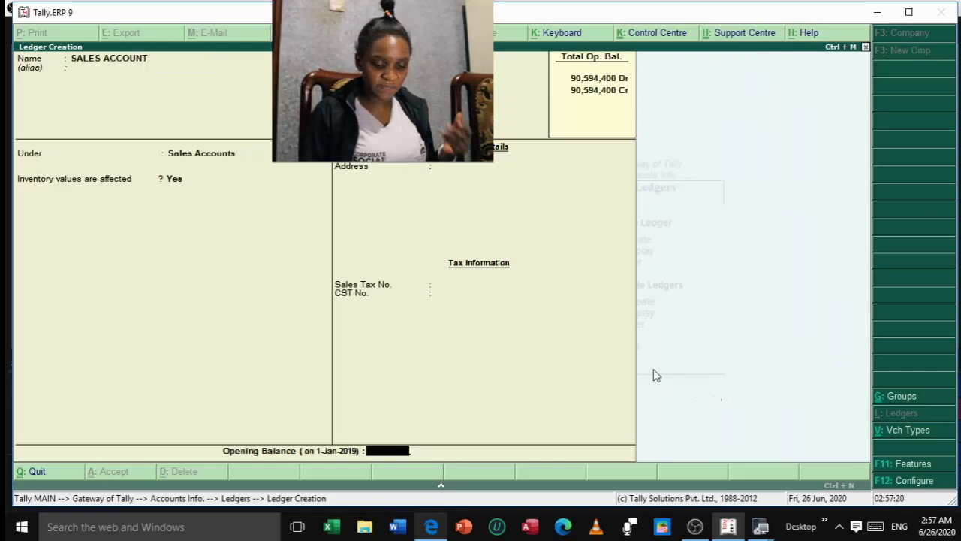
key("Return")
key("Return")
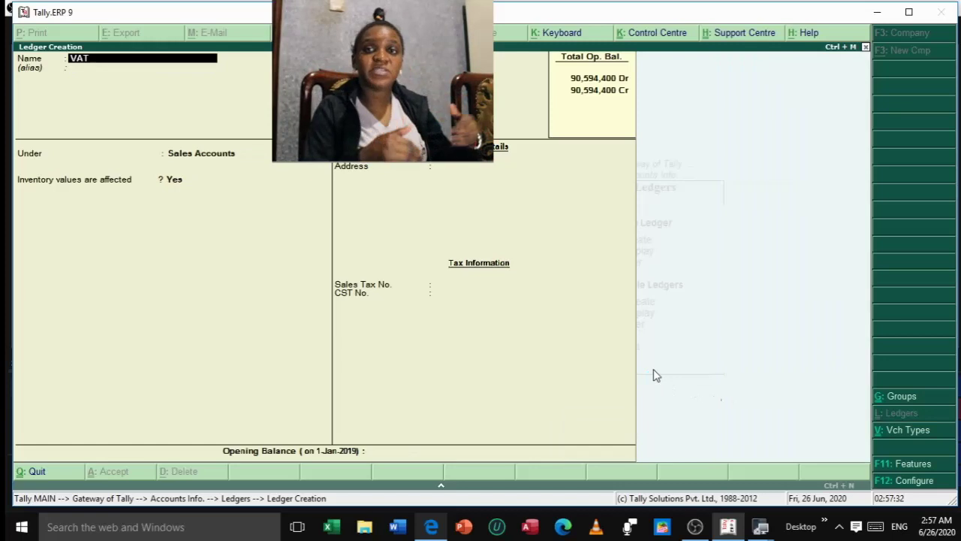
- Save the VAT ledger under Duties & Taxes at 18% with Tax Based on Item Rate
key("Return")
key("Return")
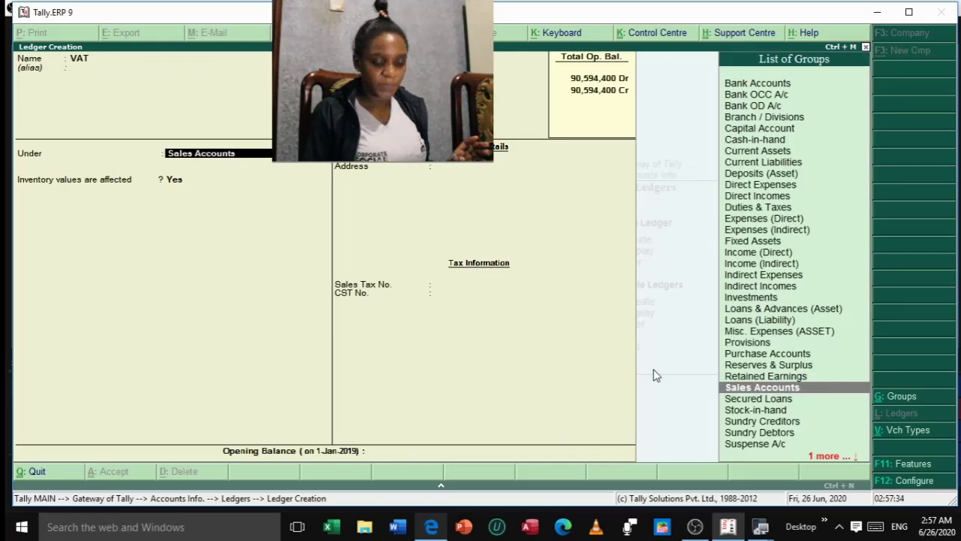
key("Up")
key("Up")
key("Up")
key("Up")
key("Up")
key("Up")
key("Up")
key("Up")
key("Up")
key("Up")
key("Up")
key("Up")
key("Up")
key("Up")
key("Up")
key("Up")
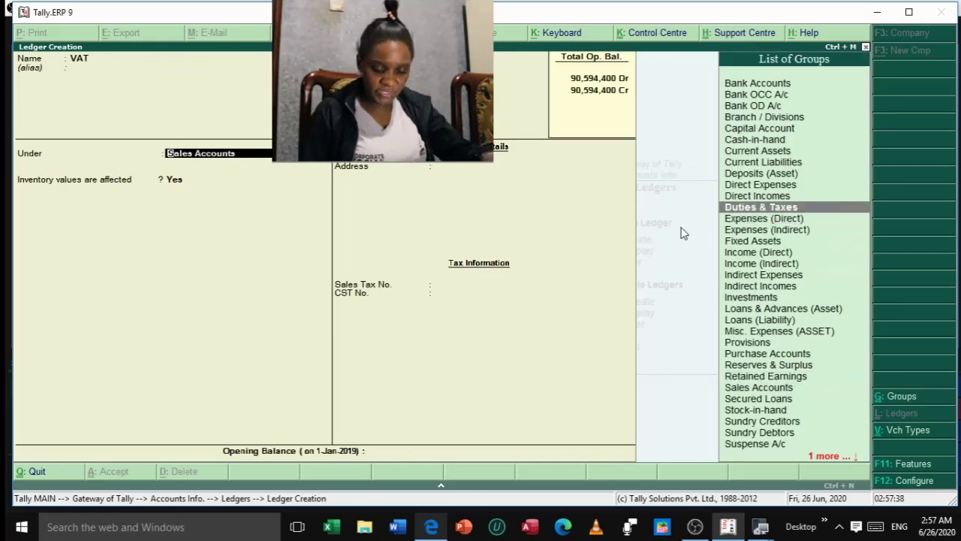
key("Return")
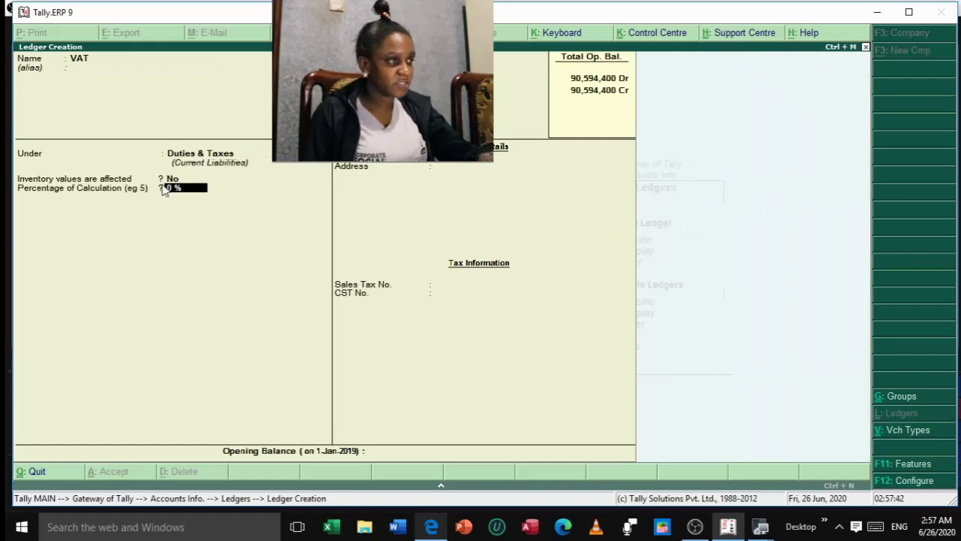
type("16")
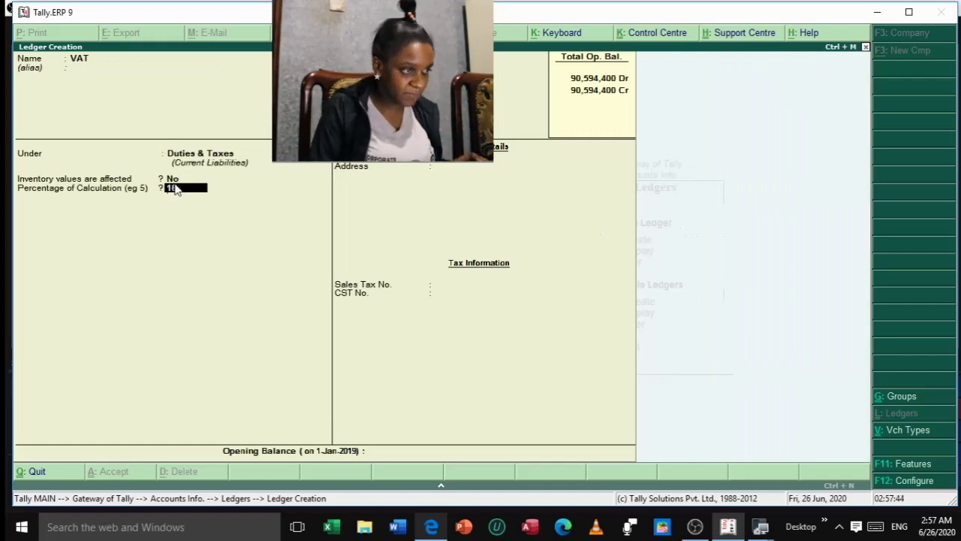
key("Return")
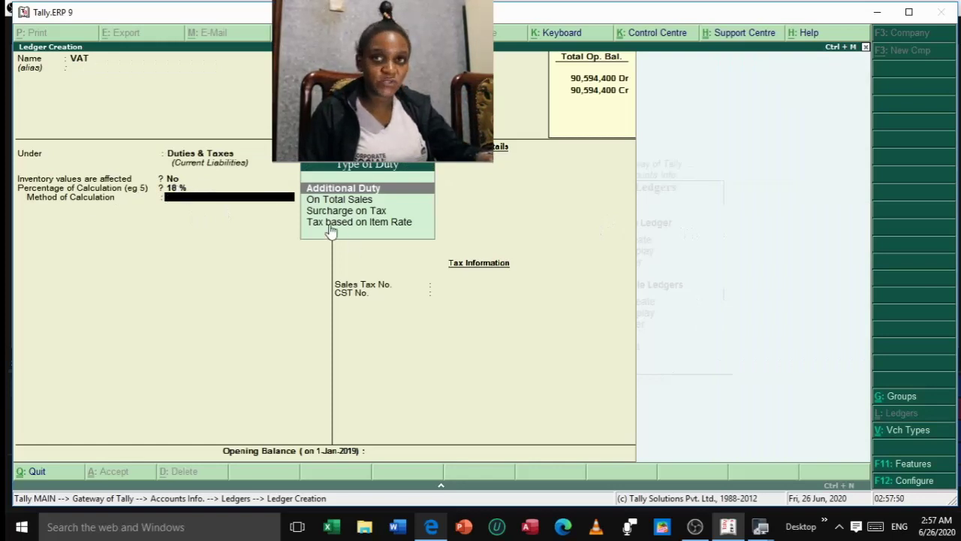
key("Down")
key("Down")
key("Down")
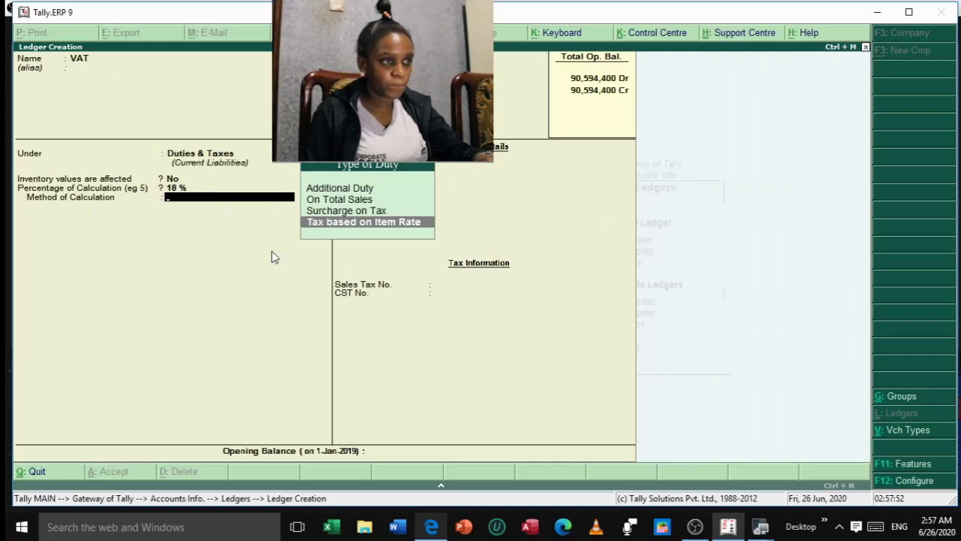
key("Return")
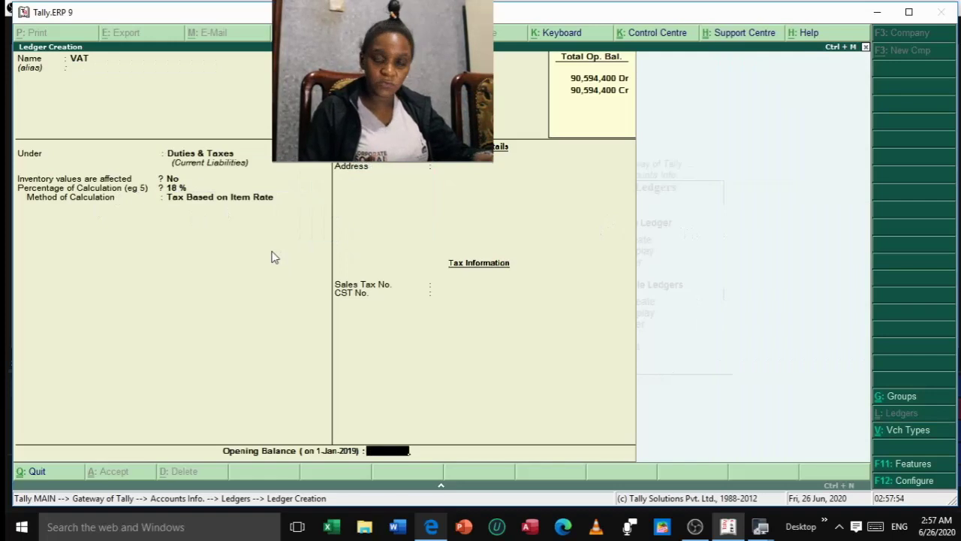
key("Return")
key("Return")
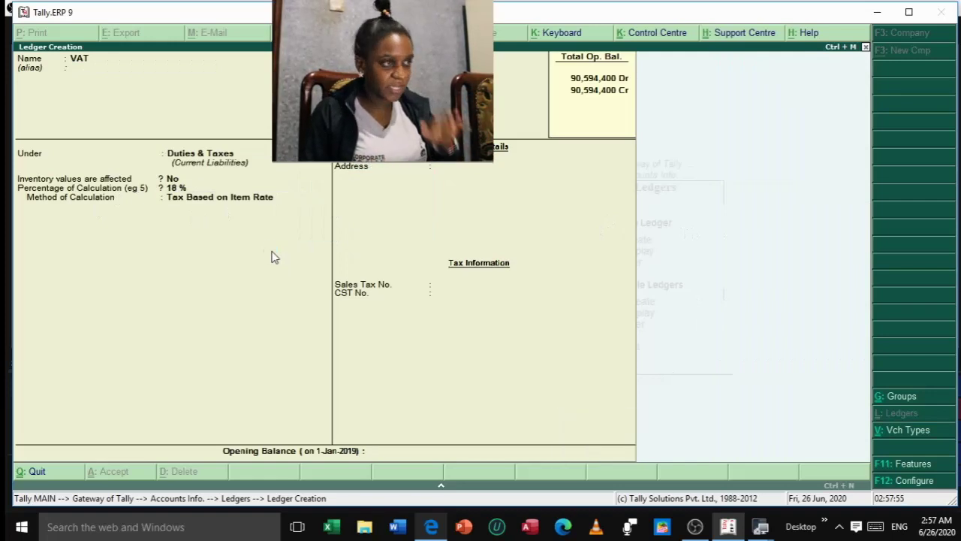
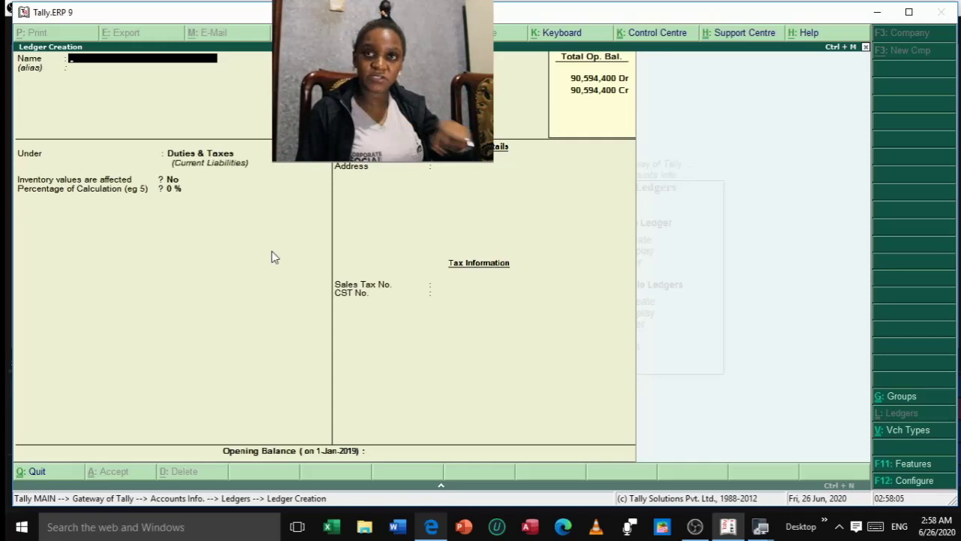
- Bring up the exam PDF, scroll to page 12's January 2019 transactions, and zoom out once
left_click(422, 532)
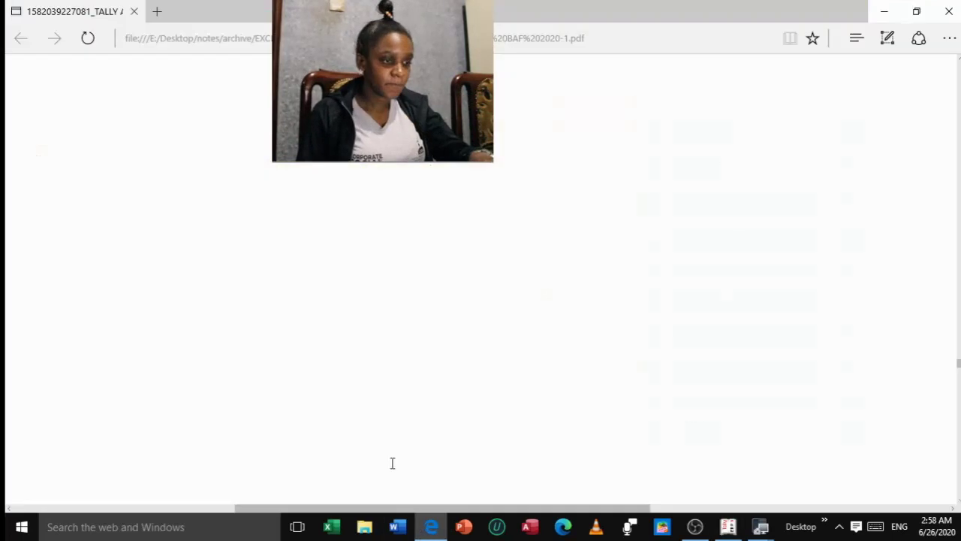
scroll(354, 374, "down", 5)
scroll(356, 374, "down", 5)
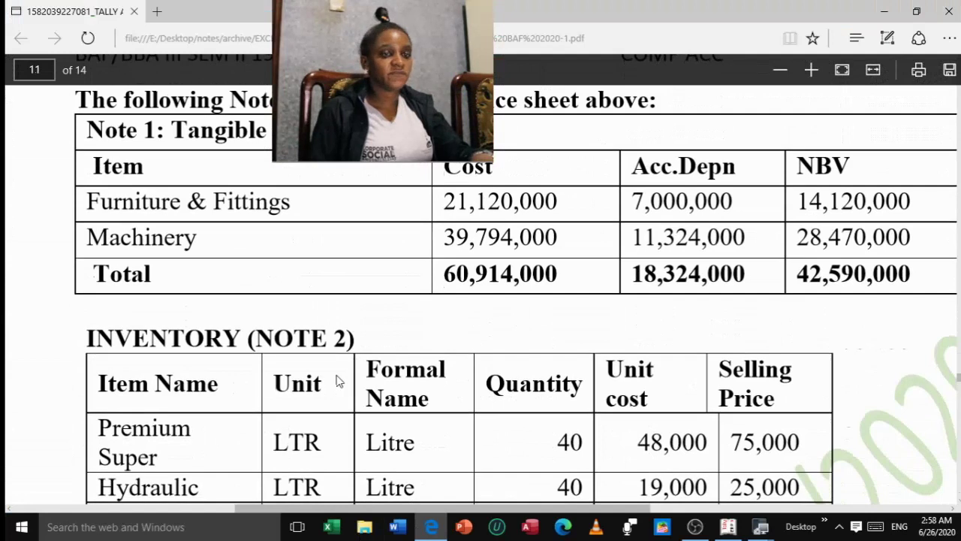
scroll(336, 382, "down", 6)
scroll(336, 381, "down", 8)
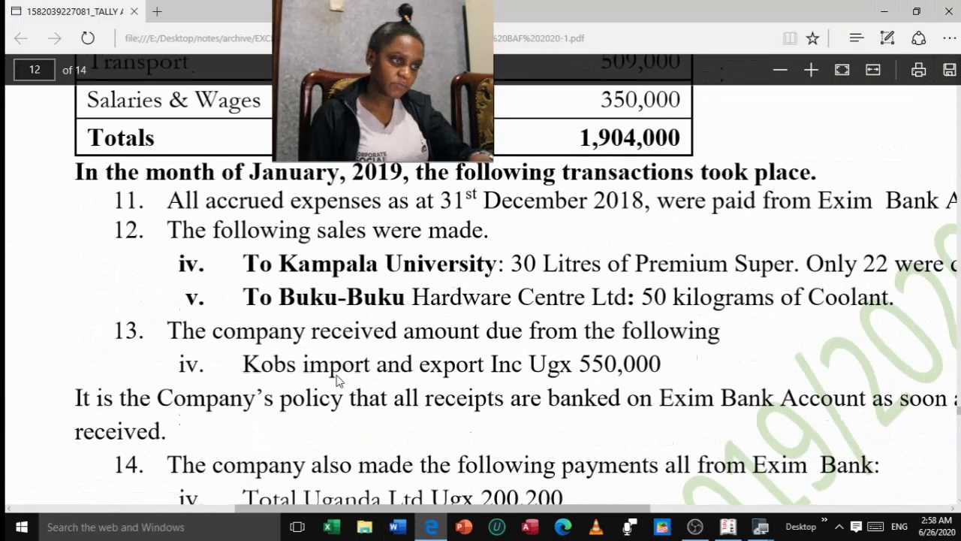
scroll(337, 382, "right", 3)
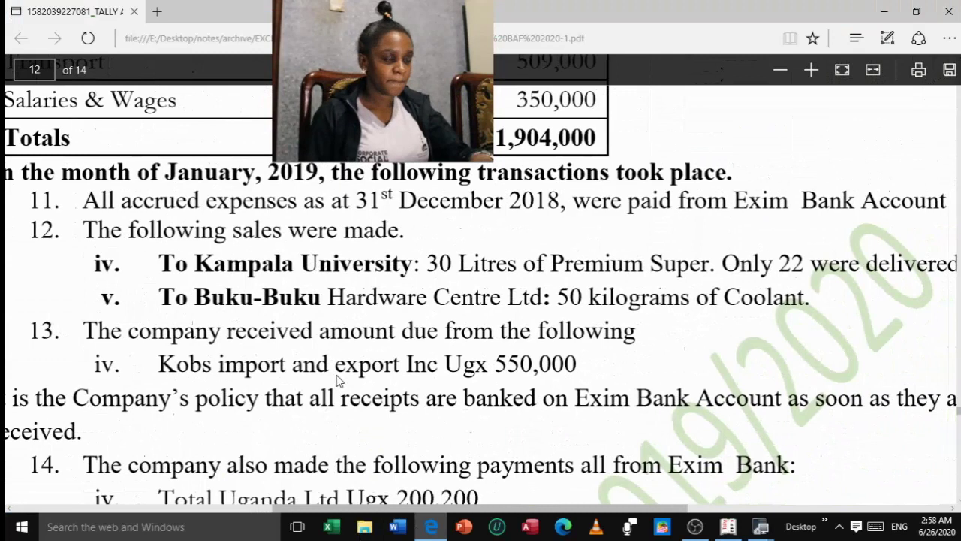
left_click(780, 70)
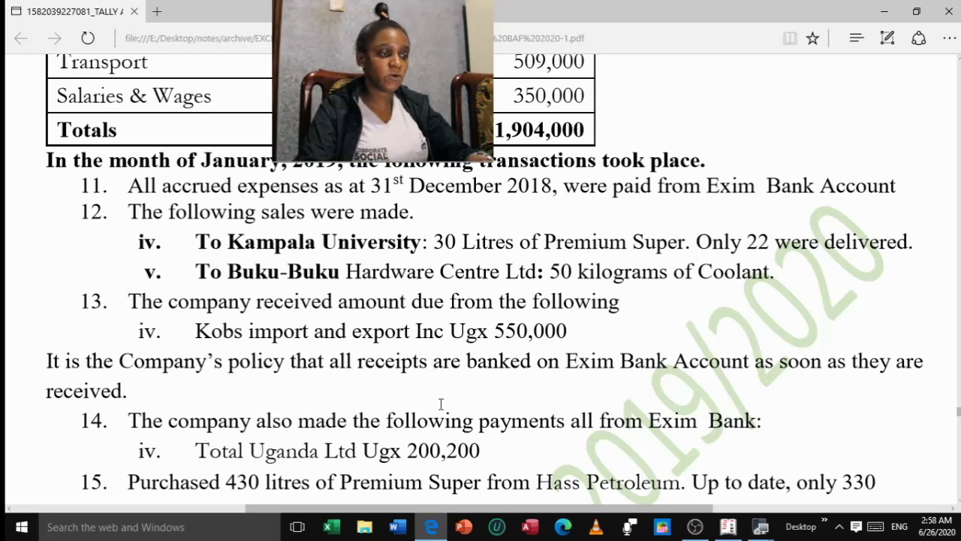
- Create the KOBS IMPORT AND EXPORT ledger under Sundry Debtors, bill-by-bill off, no opening balance
left_click(727, 526)
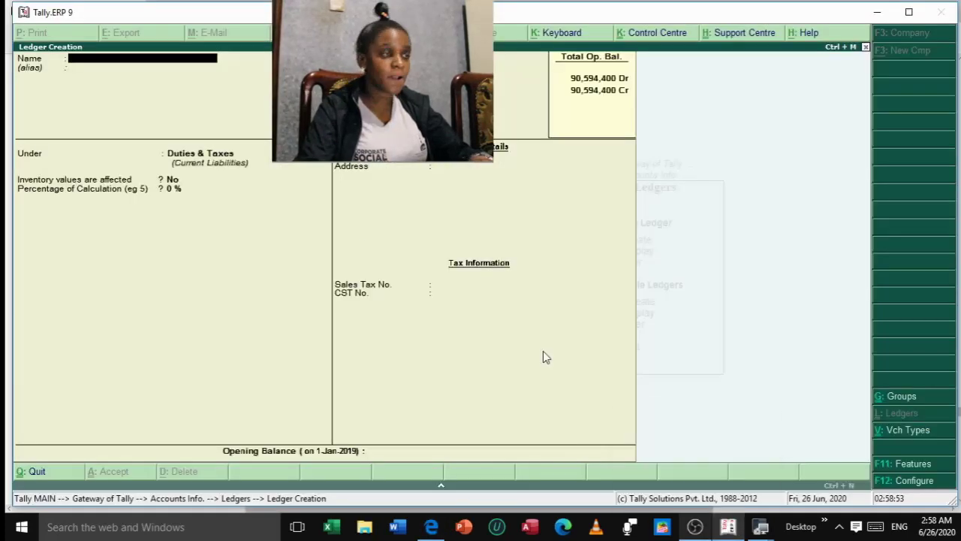
type("KOBS IMPORT")
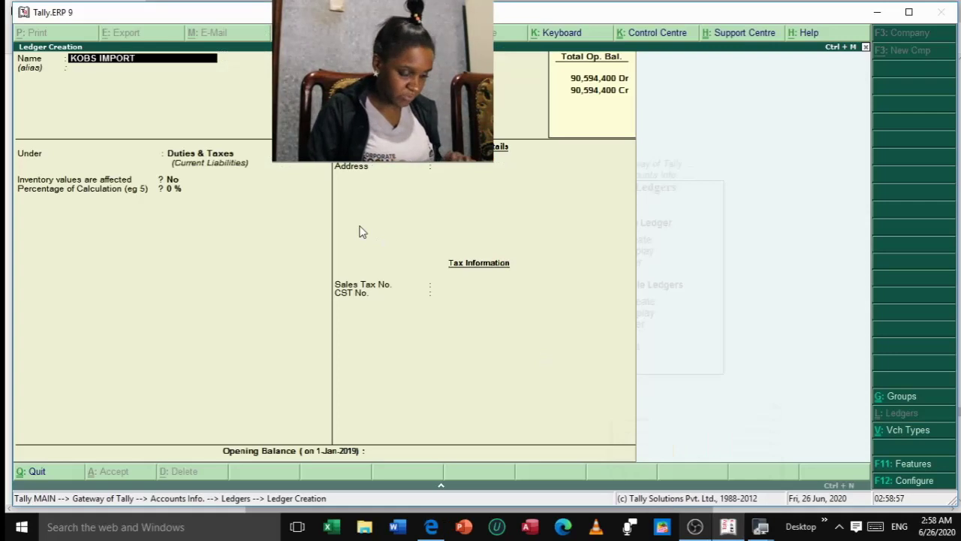
type(" AND EXPOR")
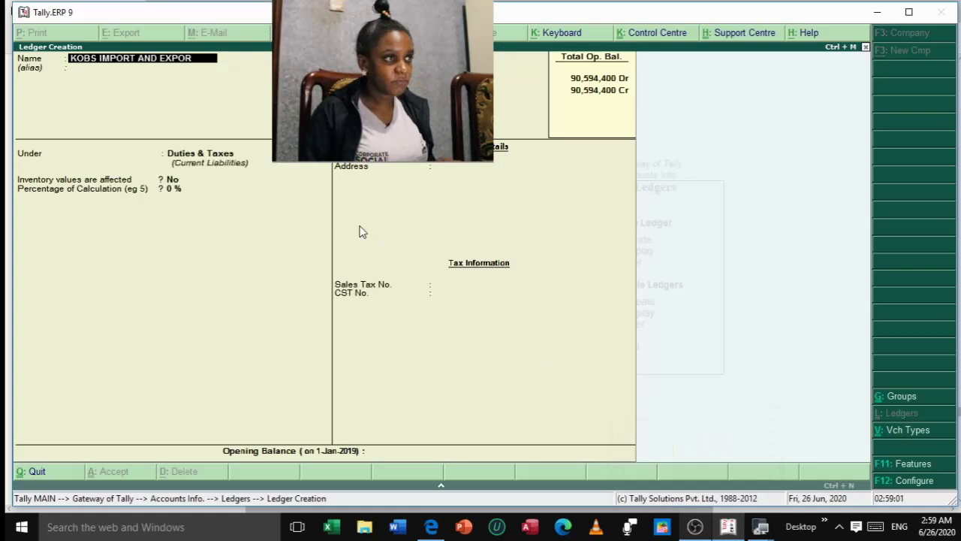
type("T")
key("Return")
key("Return")
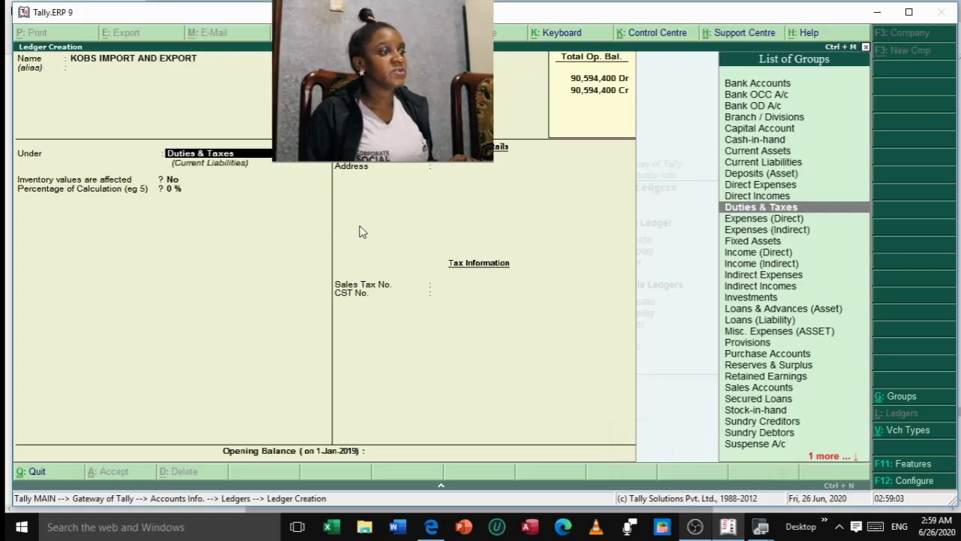
key("Down")
key("Down")
key("Down")
key("Down")
key("Down")
key("Down")
key("Down")
key("Down")
key("Down")
key("Down")
key("Down")
key("Down")
key("Down")
key("Down")
key("Down")
key("Down")
key("Down")
key("Down")
key("Down")
key("Down")
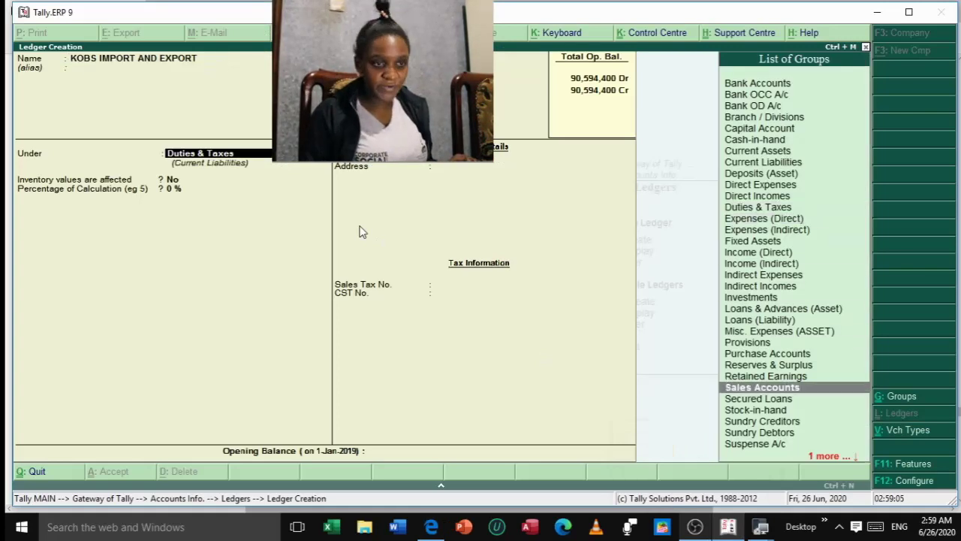
key("Up")
key("Return")
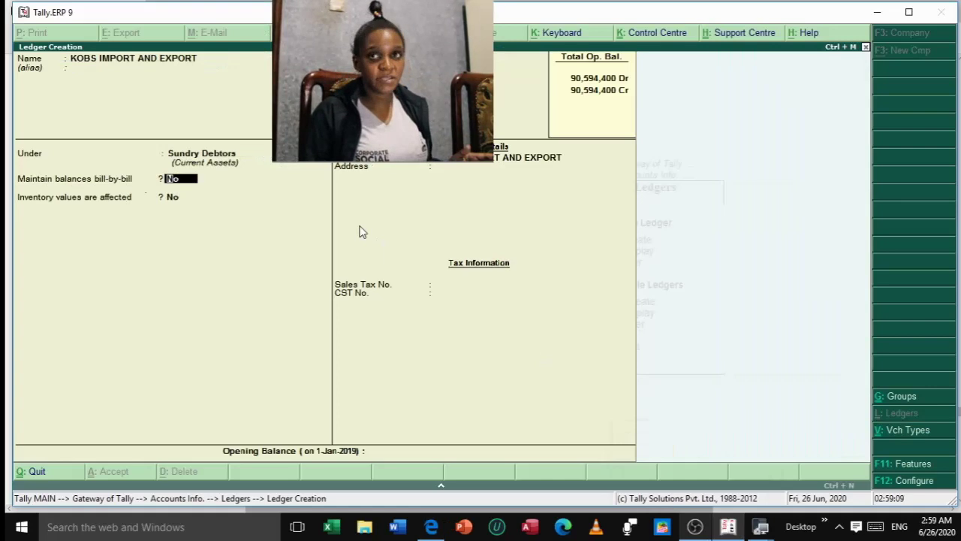
key("Return")
key("Return")
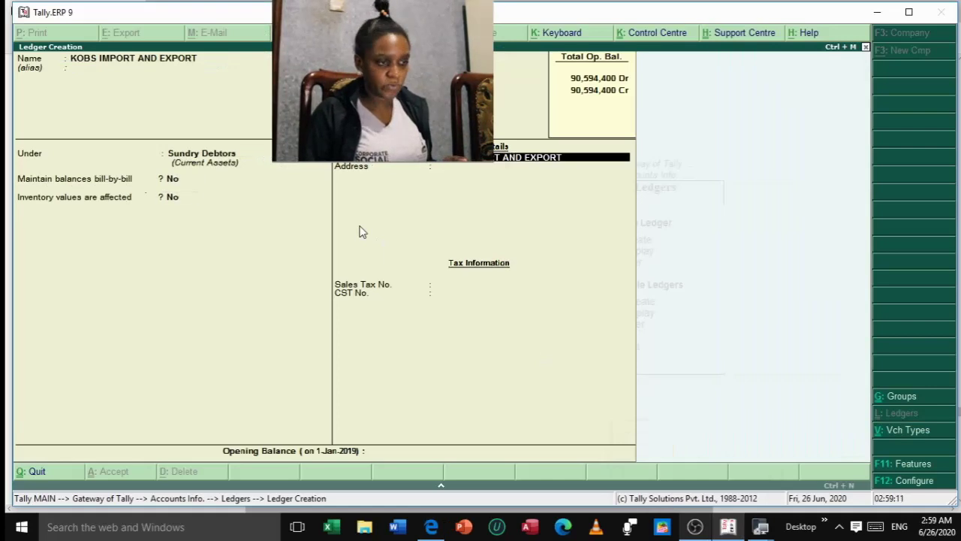
key("Return")
key("Return")
key("Return")
key("Return")
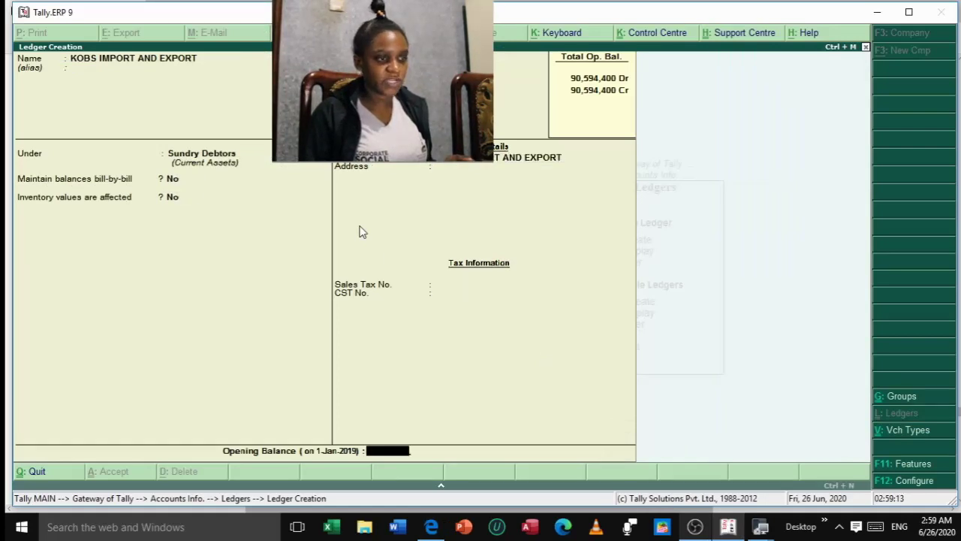
key("Return")
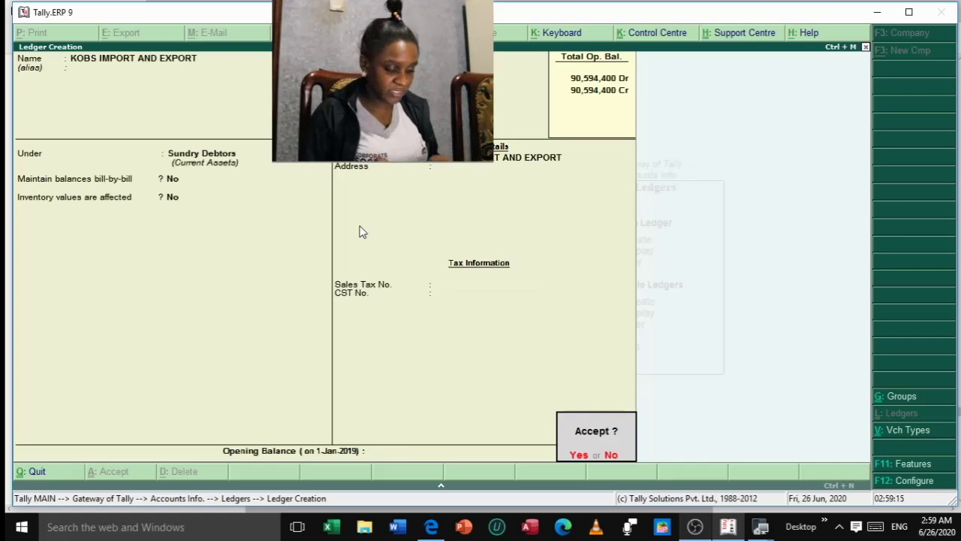
key("Return")
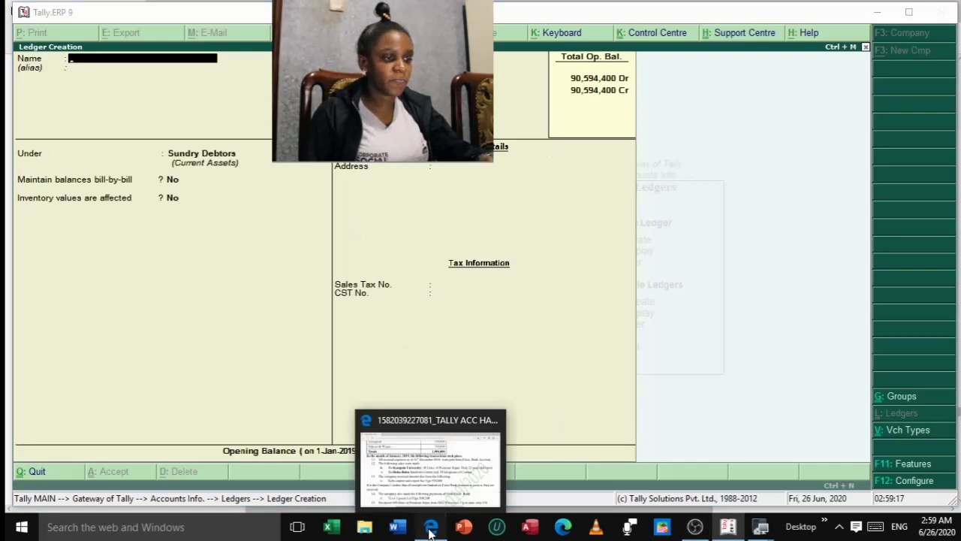
- Scroll the exam PDF down to transactions 15–19 and the Exim Bank statement items
left_click(430, 530)
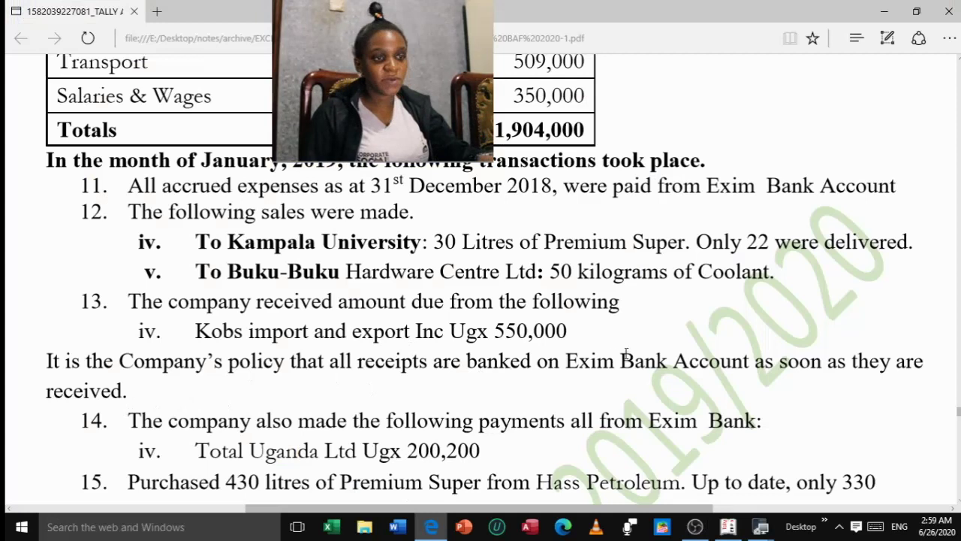
scroll(580, 398, "down", 4)
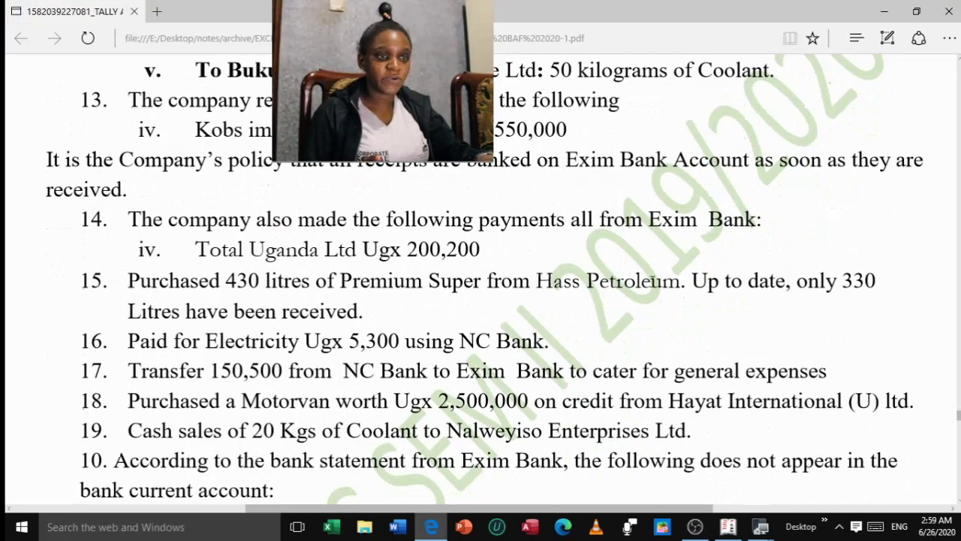
scroll(348, 380, "down", 3)
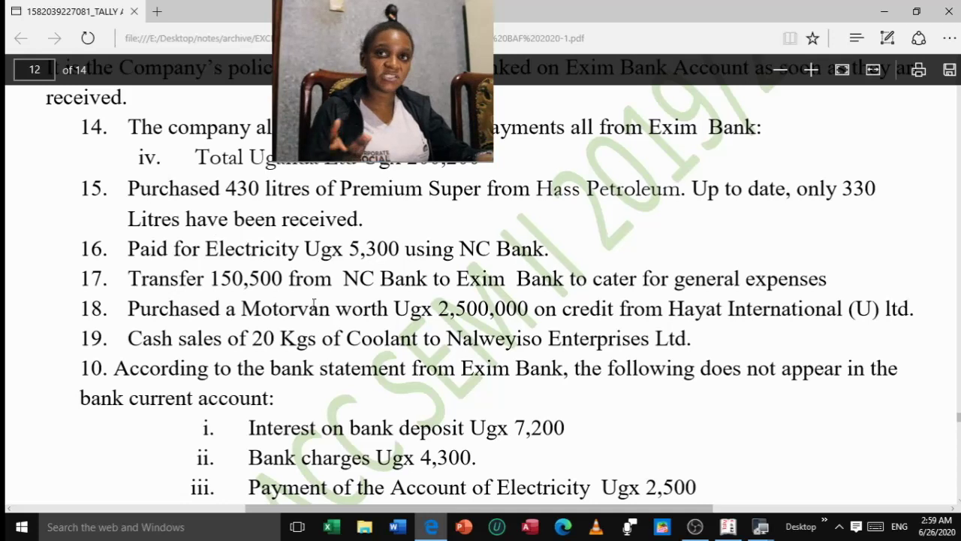
left_click(728, 526)
- Create an ELECTRICITY ledger under Indirect Expenses with inventory unaffected and no opening balance
type("ELE")
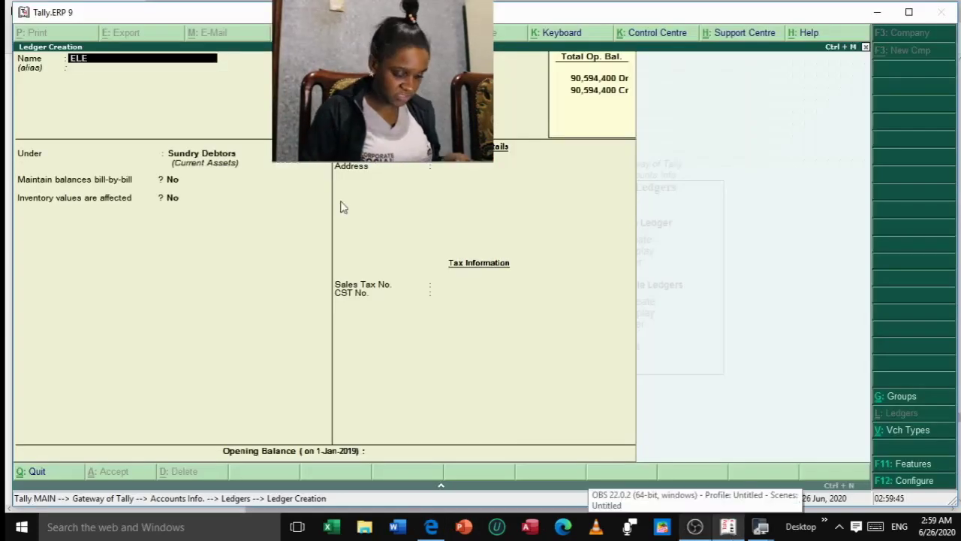
type("CTRICITY")
key("Return")
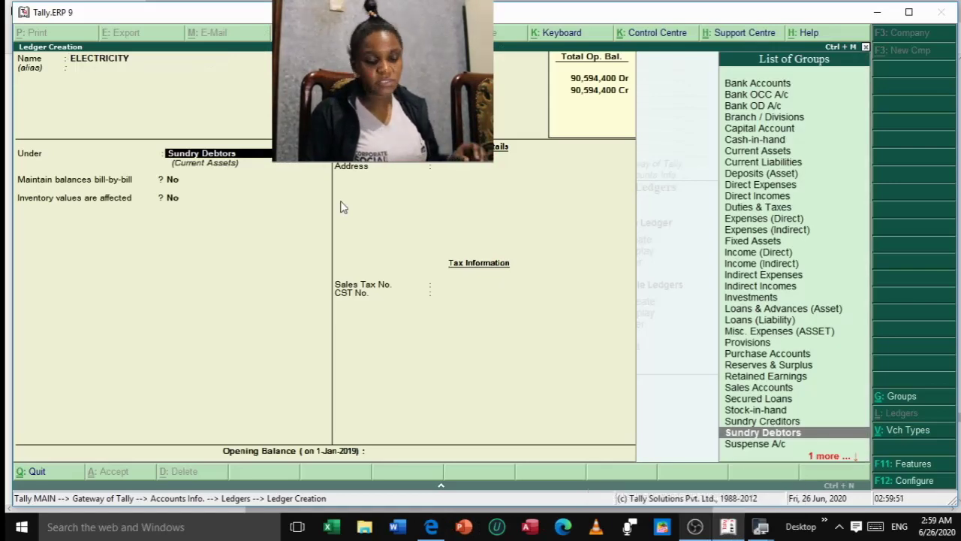
key("Up")
key("Up")
key("Up")
key("Up")
key("Up")
key("Up")
key("Up")
key("Up")
key("Up")
key("Up")
key("Up")
key("Up")
key("Up")
key("Up")
key("Up")
key("Up")
key("Up")
key("Down")
key("Down")
key("Down")
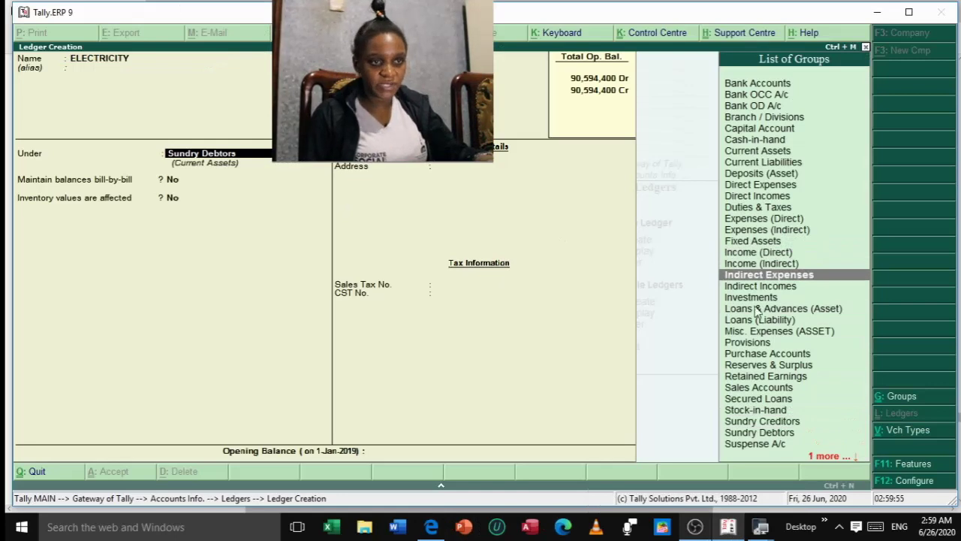
key("Return")
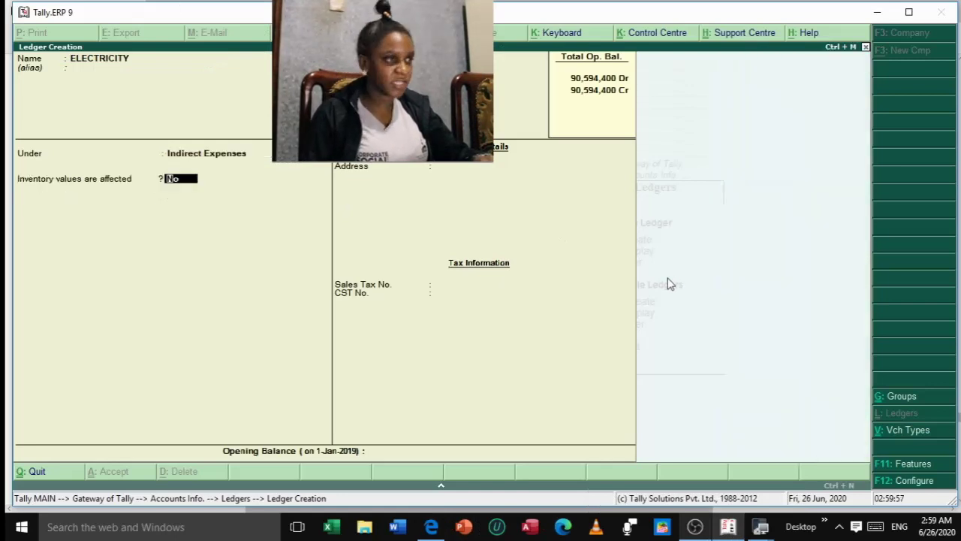
key("Return")
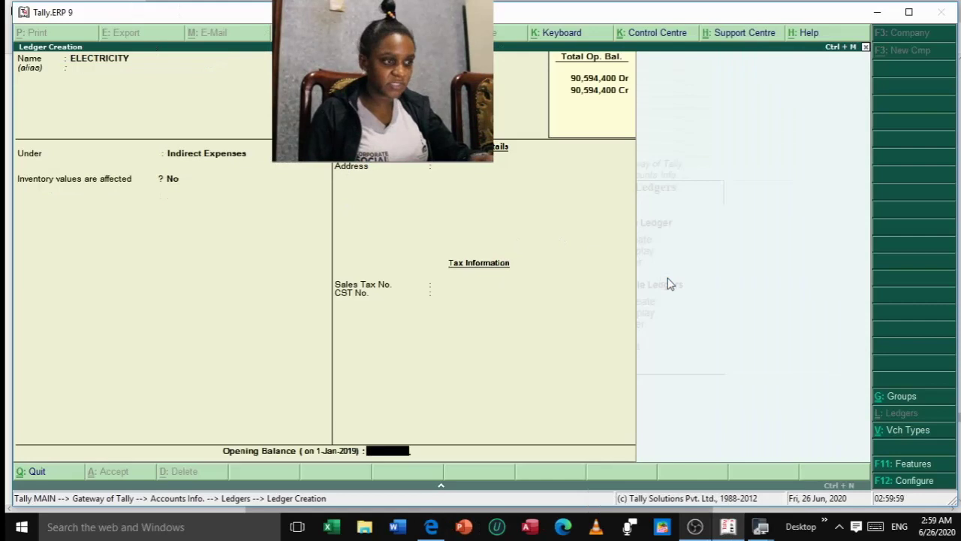
key("Return")
key("Return")
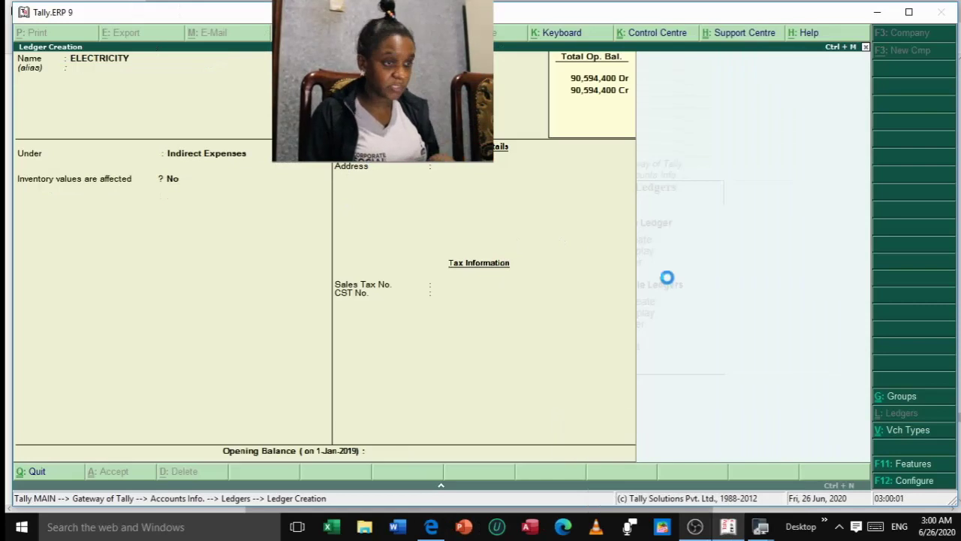
- Read transaction 18, the Motorvan purchase on credit, in the exam PDF, then return to Tally
left_click(436, 527)
scroll(312, 321, "down", 3)
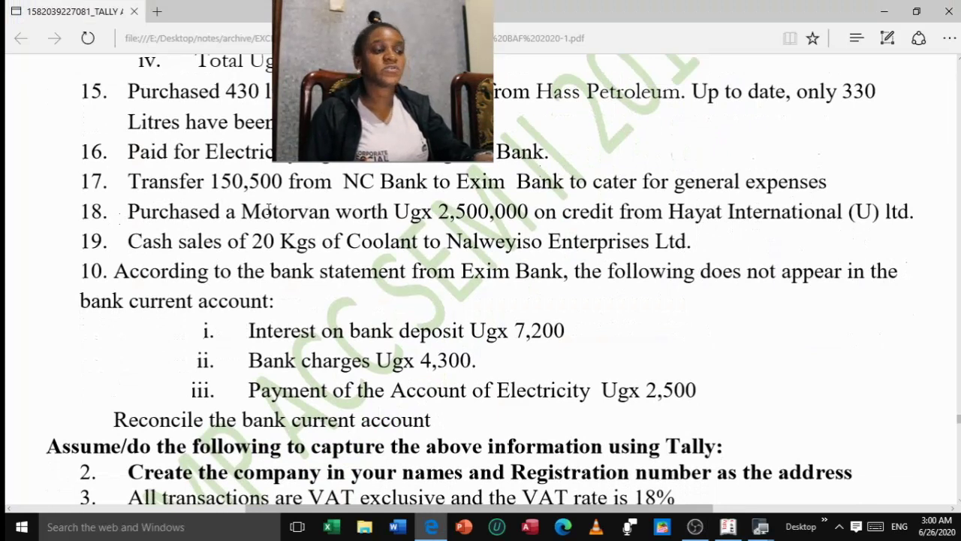
left_click(432, 526)
- Create a MOTOR VAN ledger under Fixed Assets, inventory unaffected, opening balance left blank
type("MOTOR VAN")
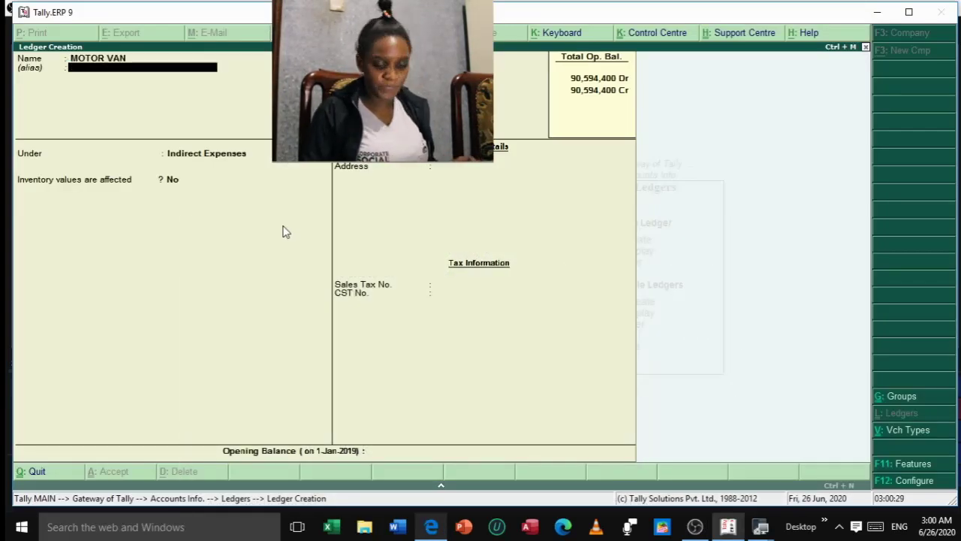
key("Return")
key("Up")
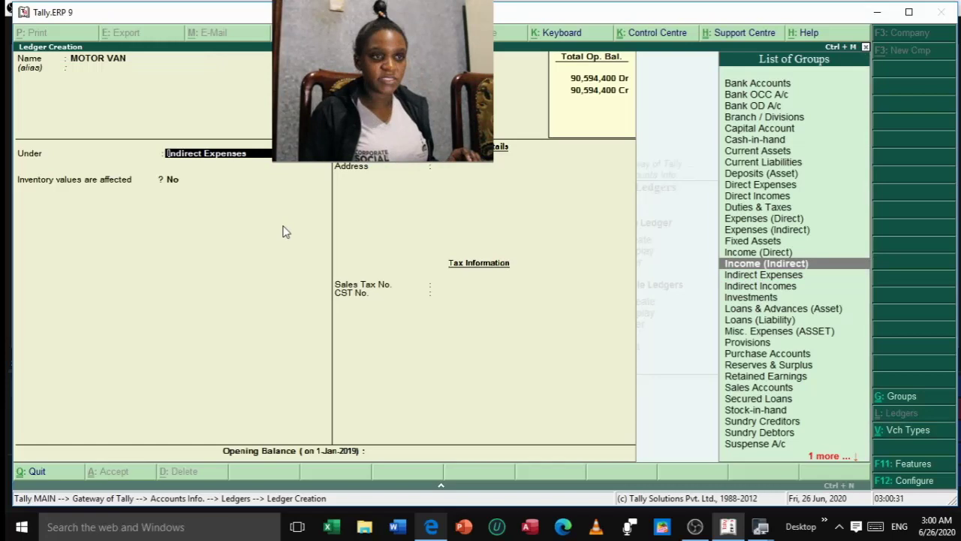
key("Up")
key("Up")
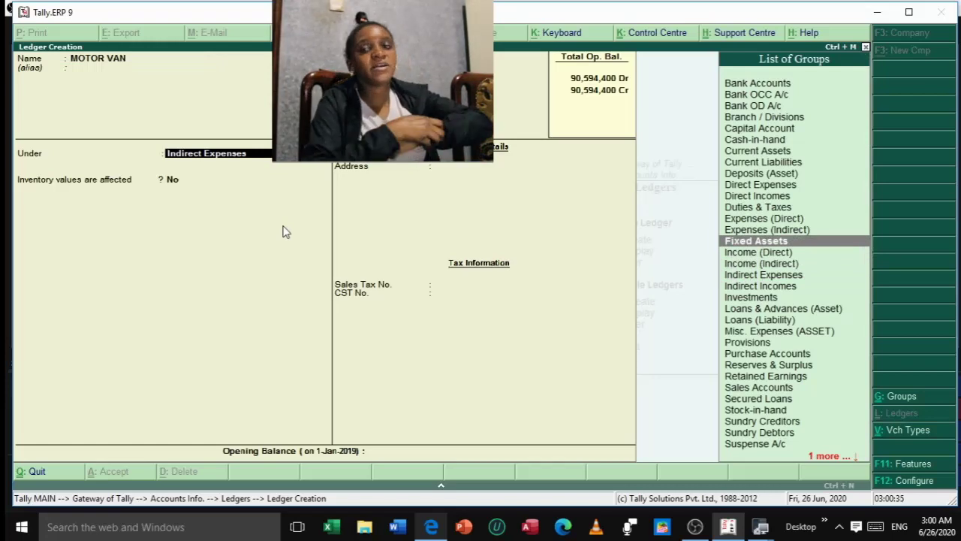
key("Return")
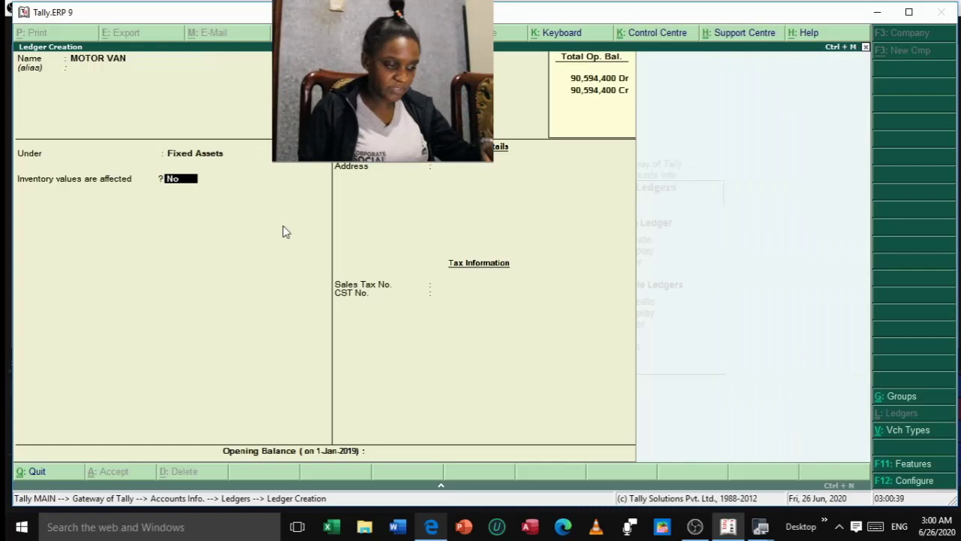
key("Return")
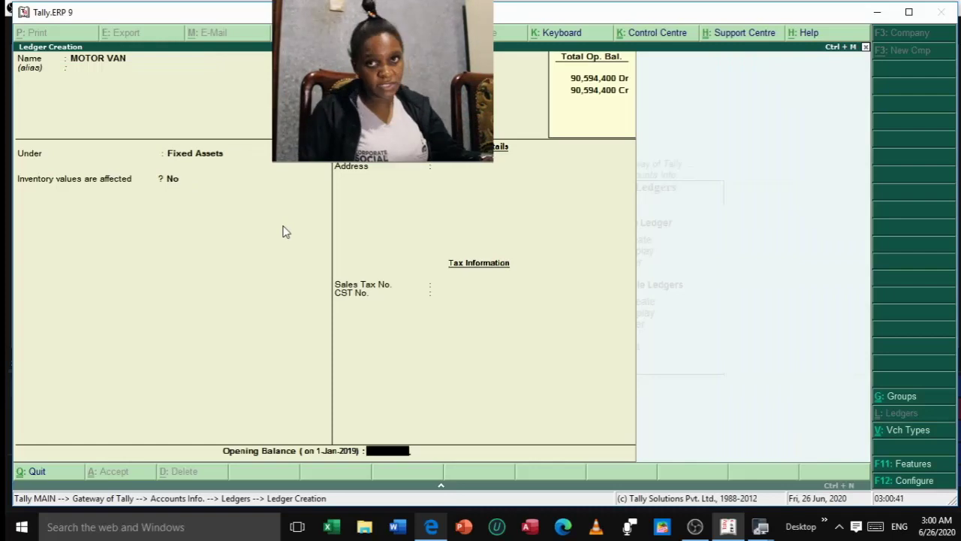
key("Return")
key("Return")
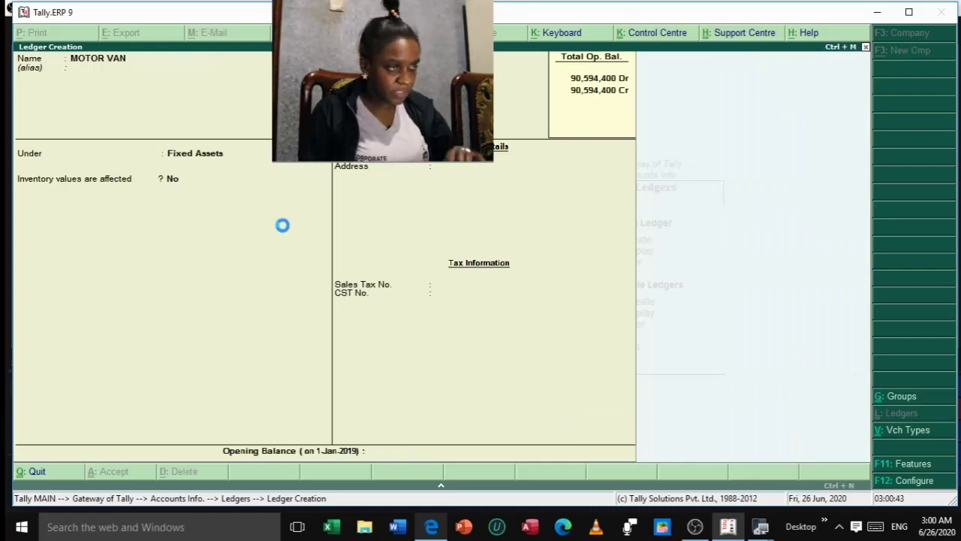
- Create the HAYAT INT UGANDA LTD ledger under Sundry Creditors, bill-by-bill off, inventory unaffected
type("HAYAT")
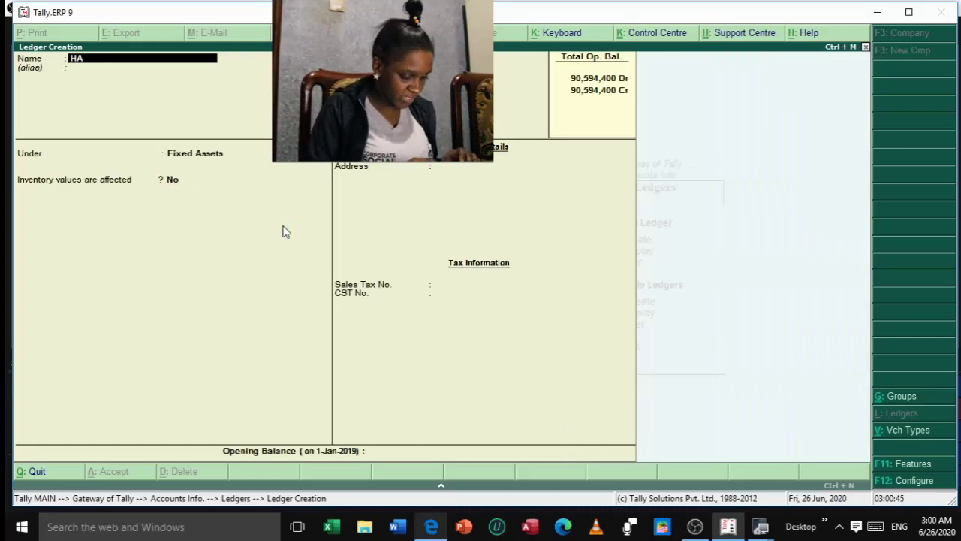
left_click(431, 527)
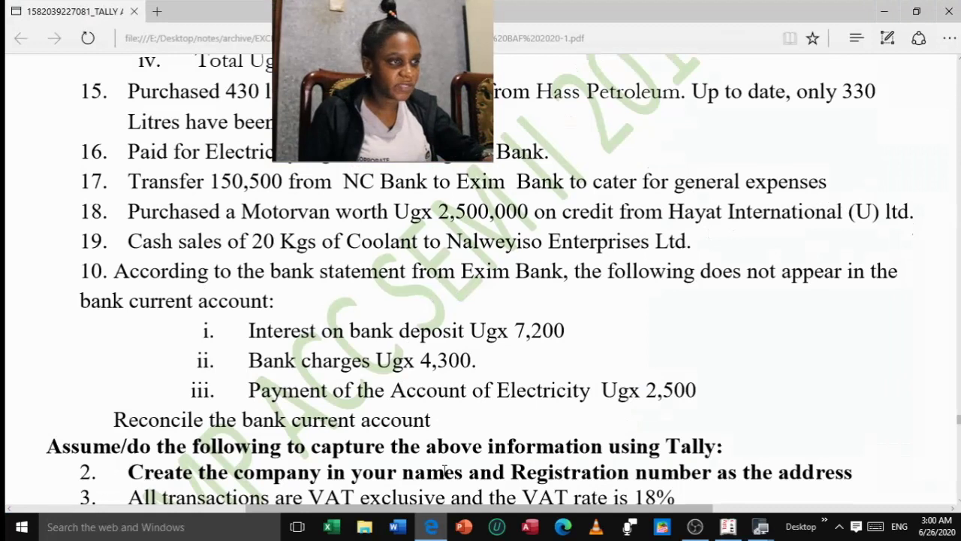
left_click(431, 527)
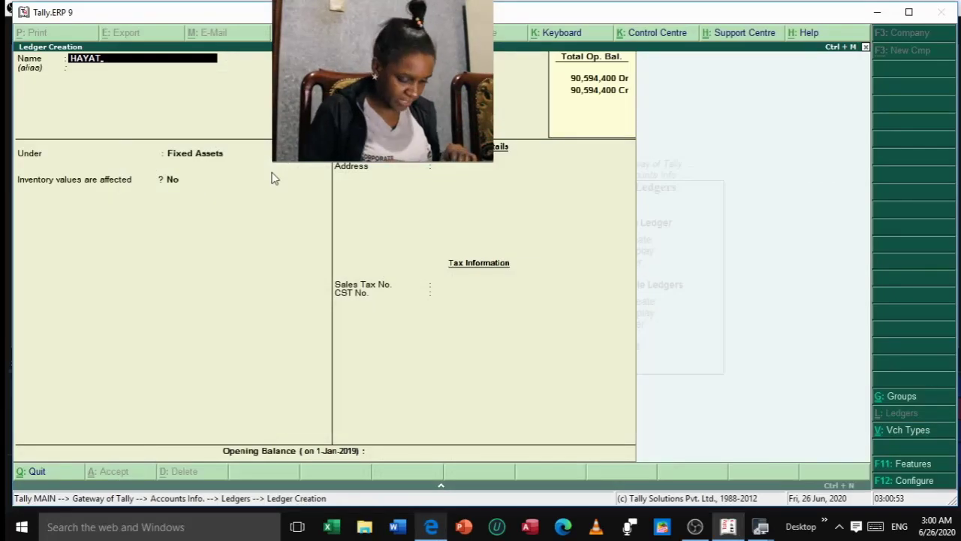
type("UGANDA")
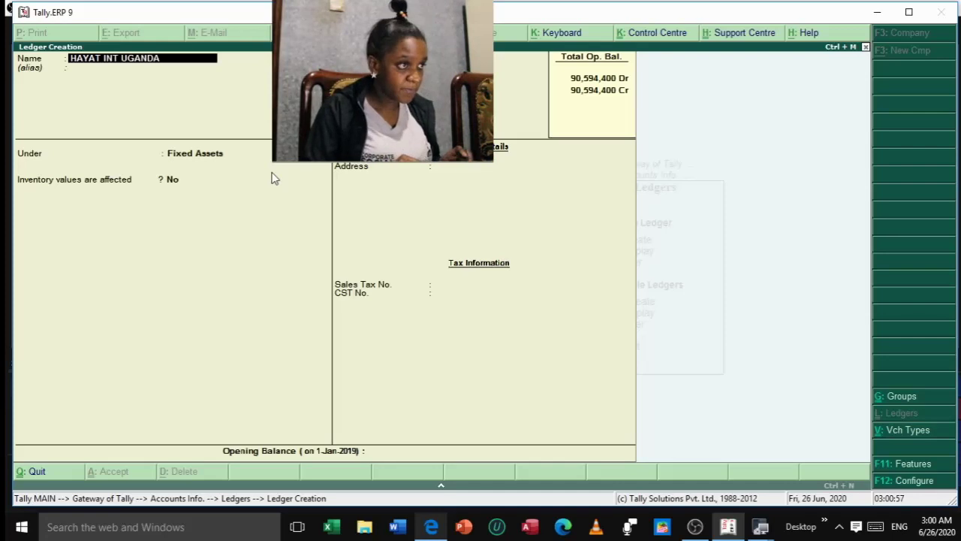
type(" LTD")
key("Return")
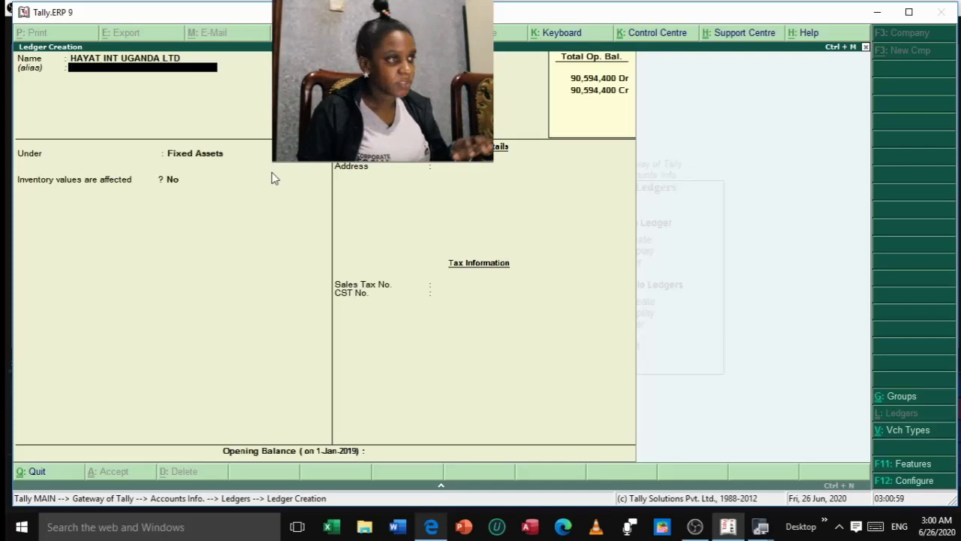
key("Return")
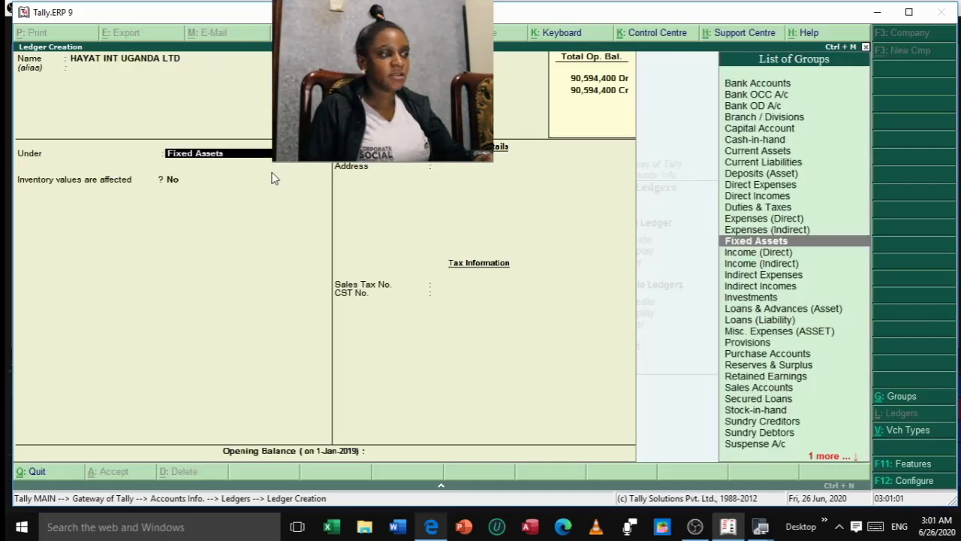
key("Down")
key("Down")
key("Down")
key("Down")
key("Down")
key("Down")
key("Down")
key("Down")
key("Down")
key("Down")
key("Down")
key("Down")
key("Down")
key("Down")
key("Down")
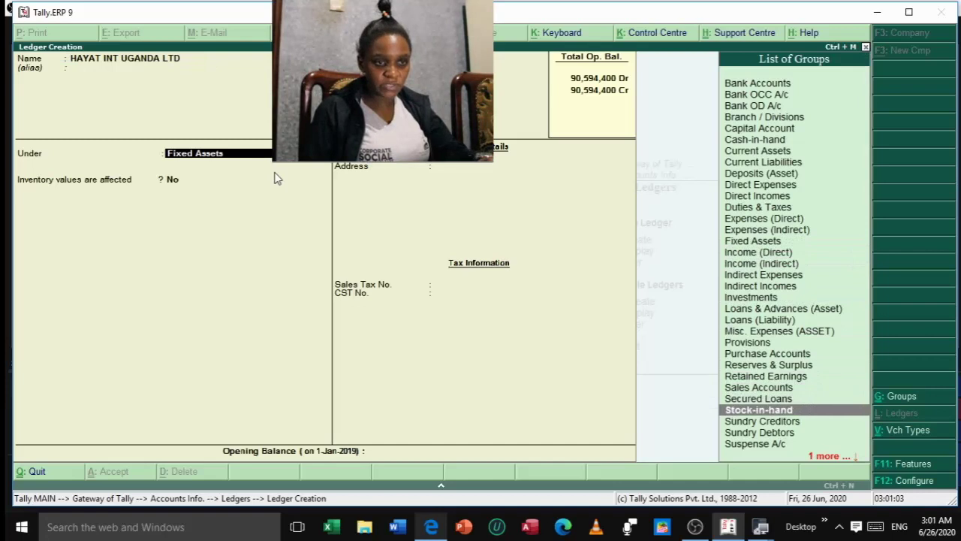
key("Down")
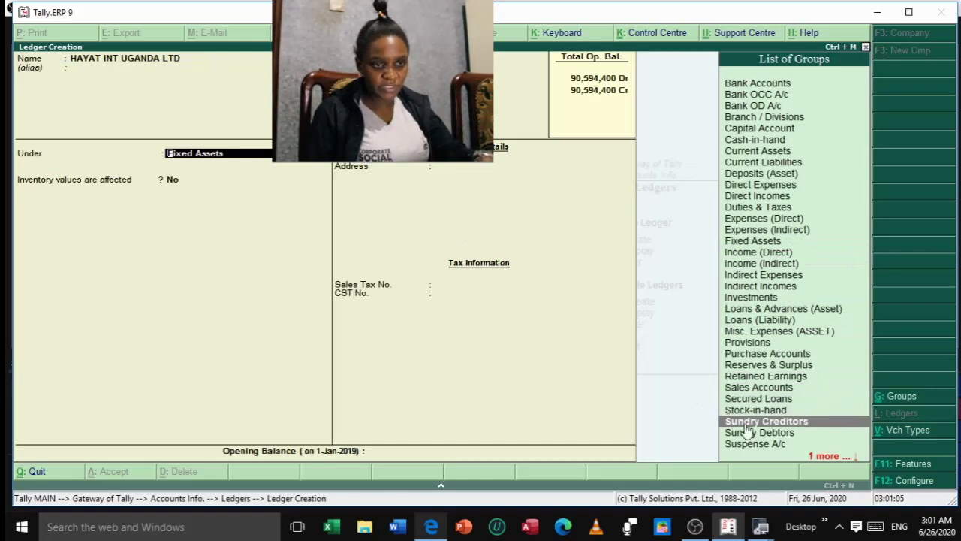
key("Return")
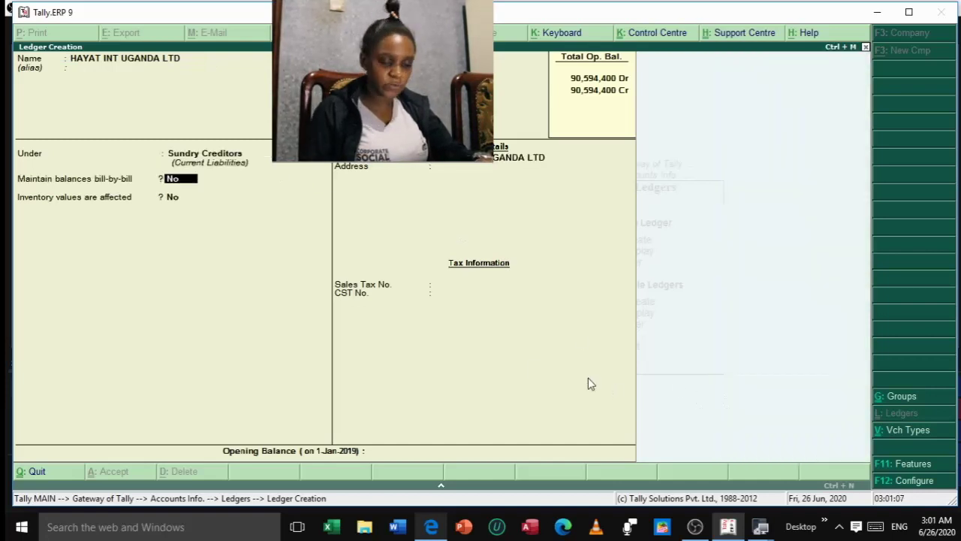
key("Return")
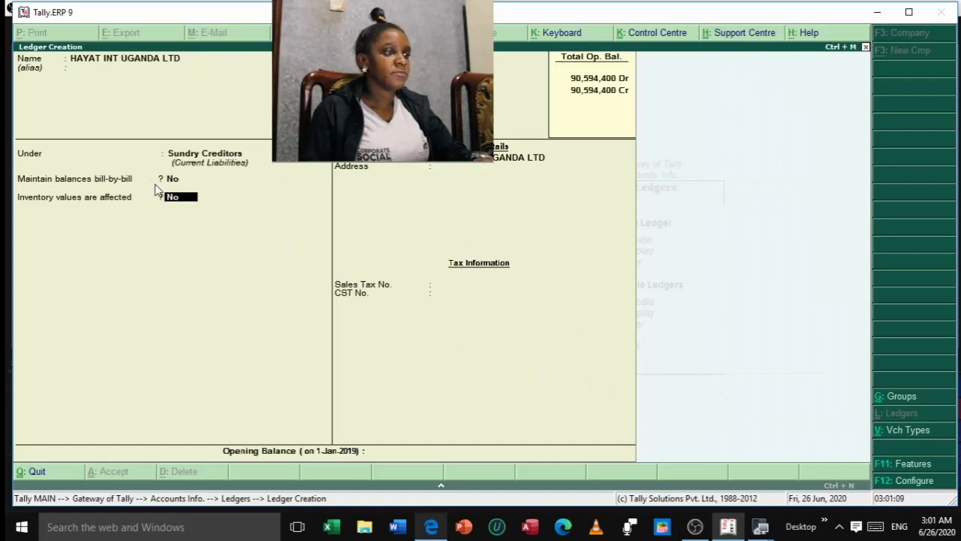
key("Return")
key("Return")
key("Return")
key("Return")
key("Return")
key("Return")
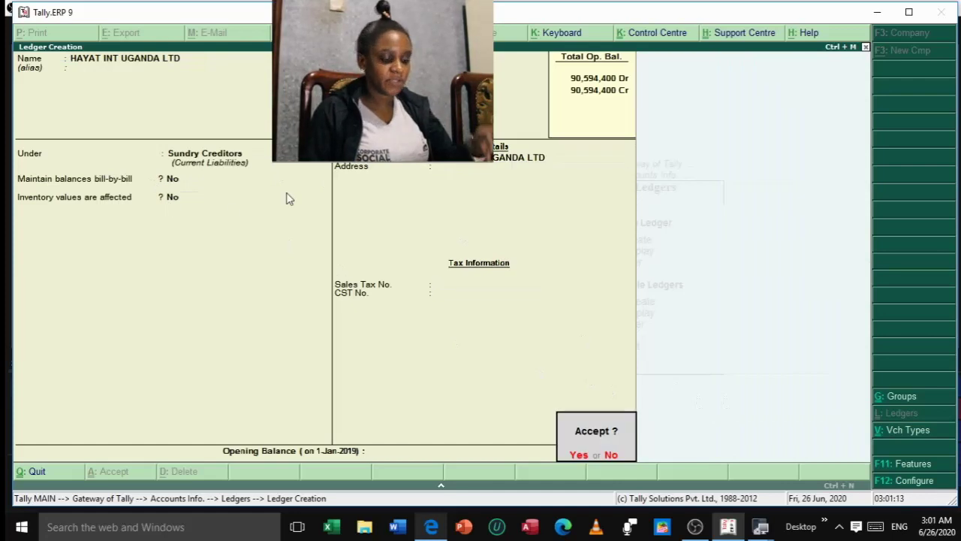
key("Return")
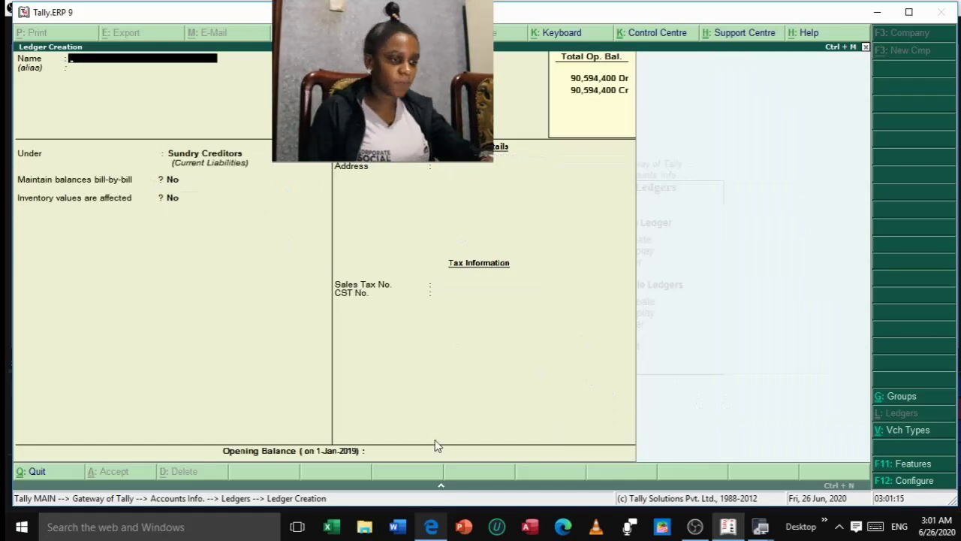
left_click(431, 527)
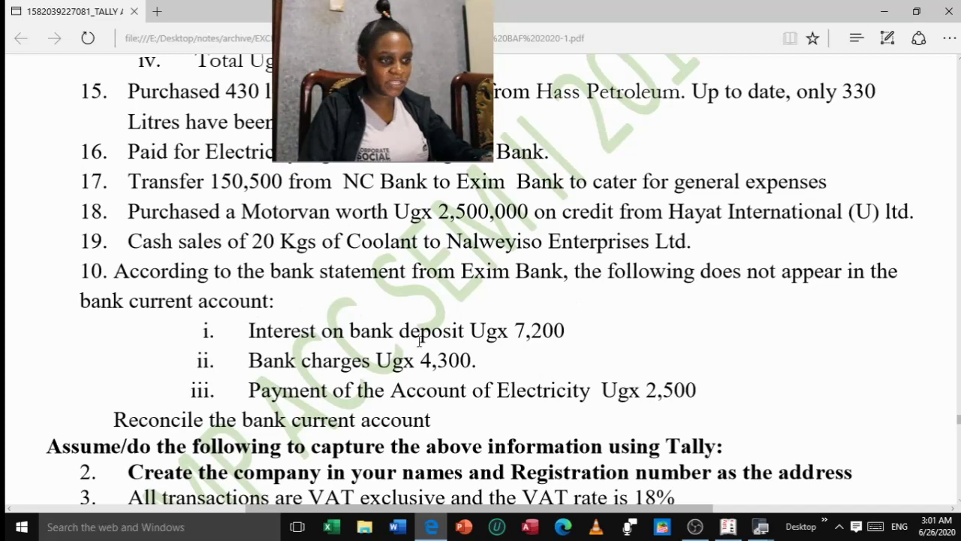
left_click(432, 527)
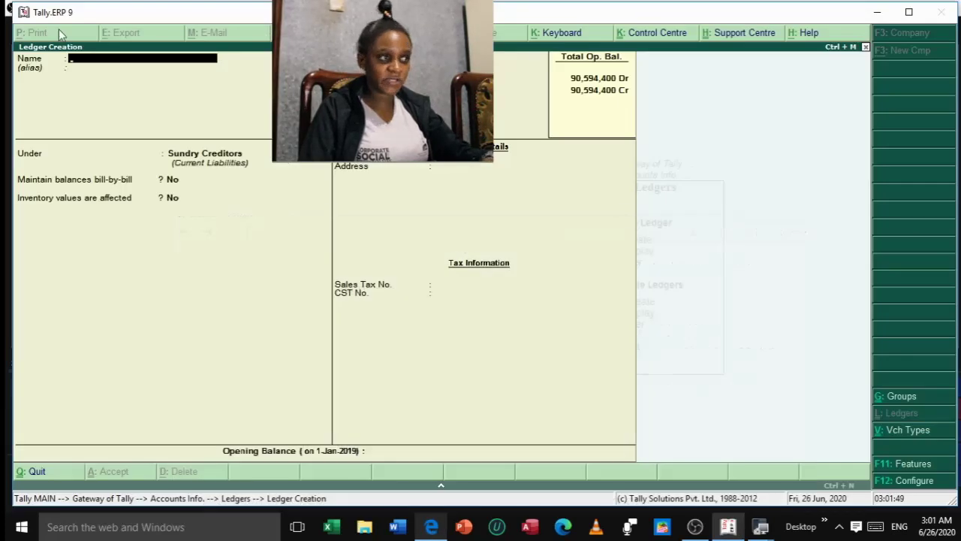
- Create an INTEREST RECEIVED ACCOUNT ledger under Indirect Incomes with no opening balance
type("INTEREST RECEIVED ACCOUNT")
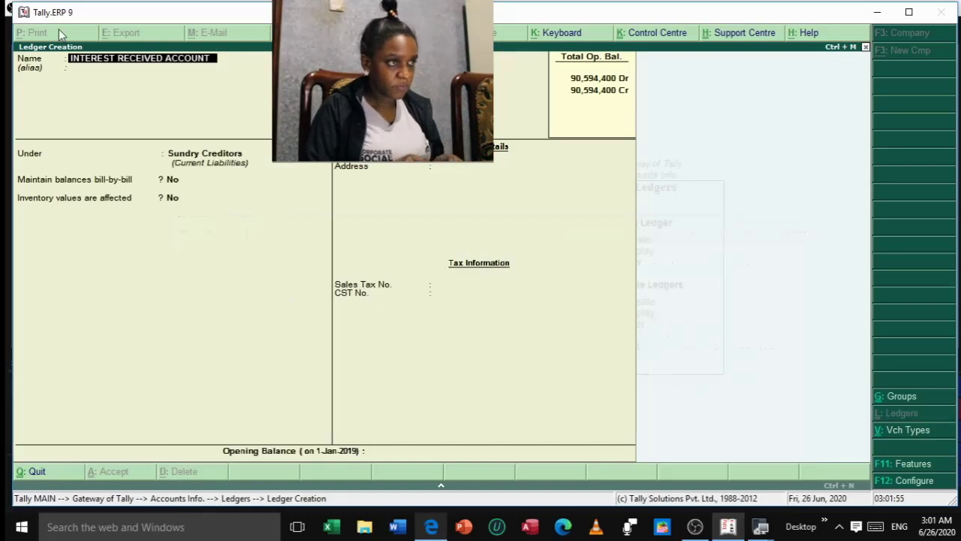
key("Return")
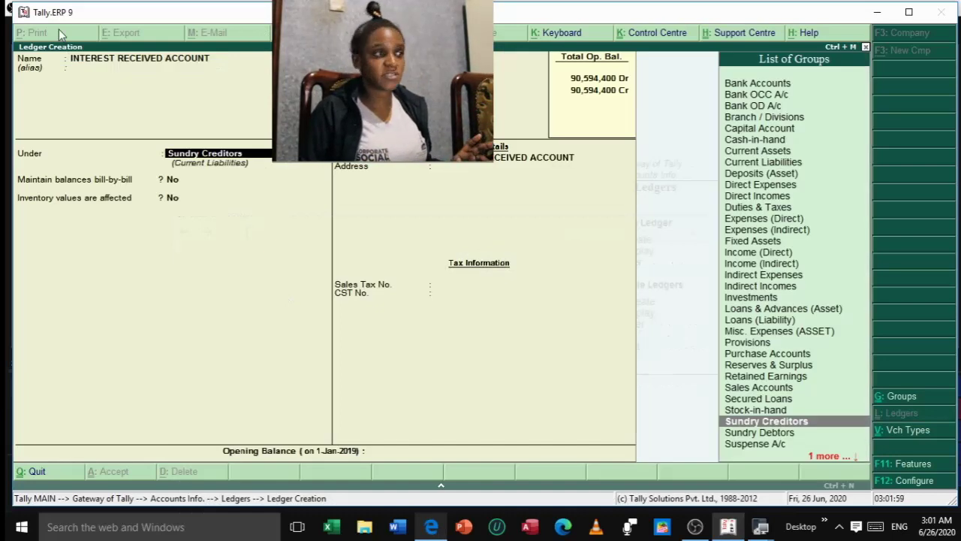
key("Up")
key("Up")
key("Up")
key("Up")
key("Up")
key("Up")
key("Up")
key("Up")
key("Up")
key("Up")
key("Up")
key("Up")
key("Up")
key("Up")
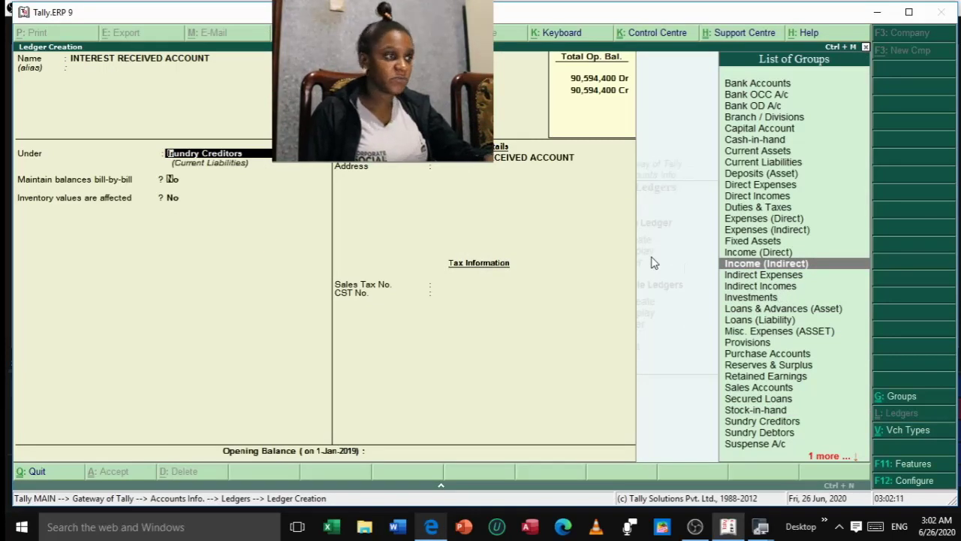
key("Return")
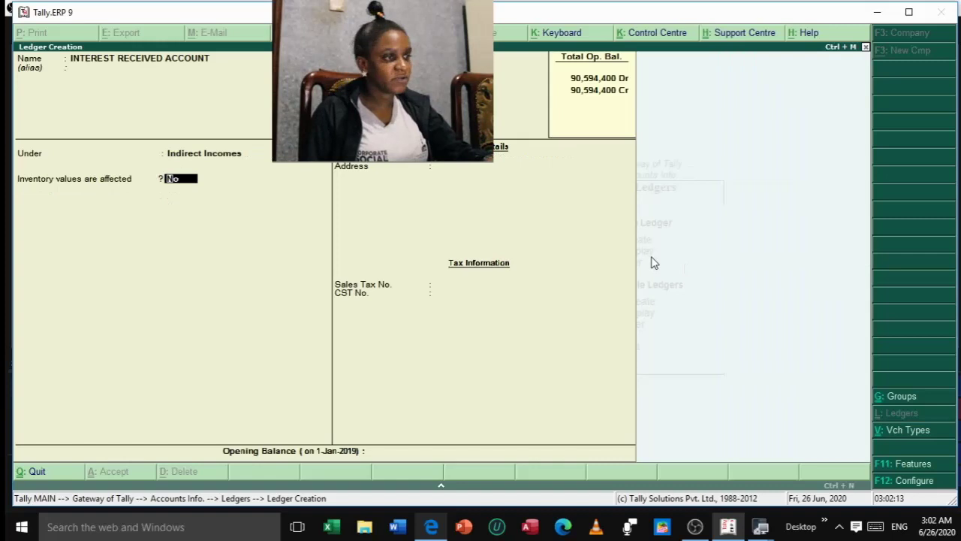
key("Return")
key("Return")
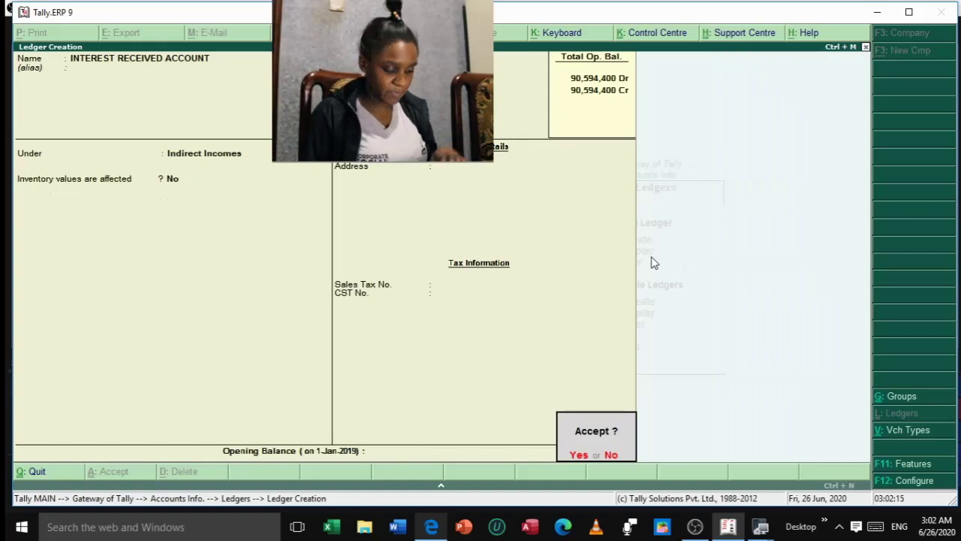
key("Return")
left_click(440, 528)
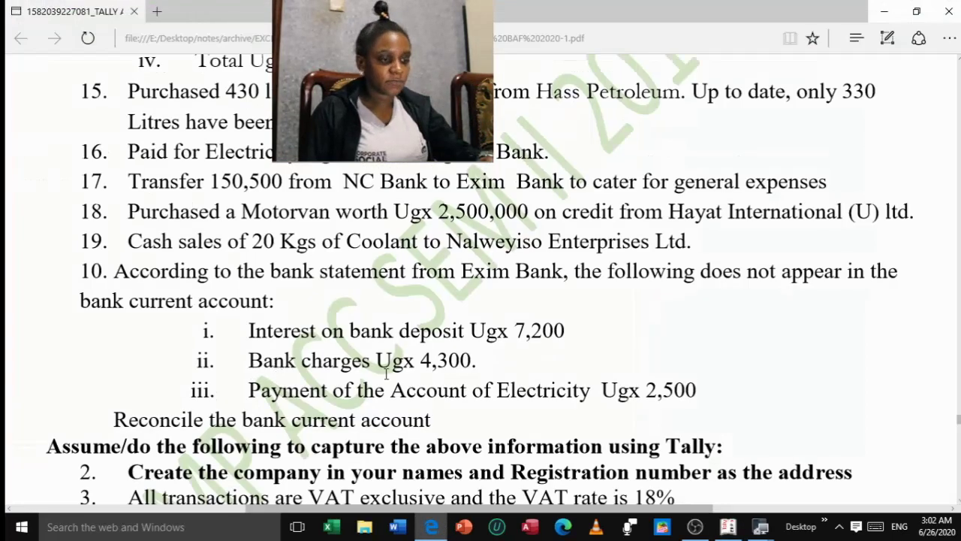
- Create and save a BANK CHARGES ledger under Indirect Expenses, then check the exam PDF again
left_click(432, 526)
type("BANK")
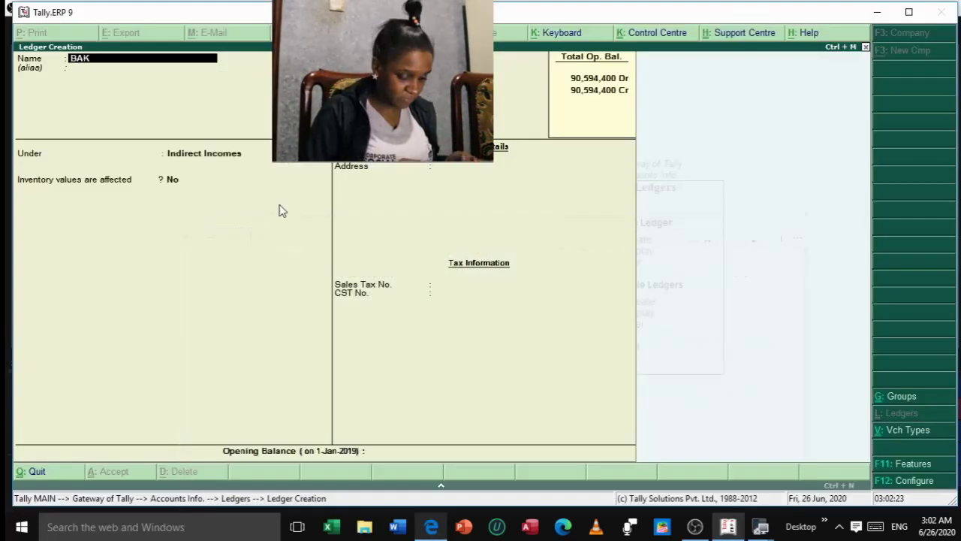
type(" CHARGES")
key("Return")
key("Return")
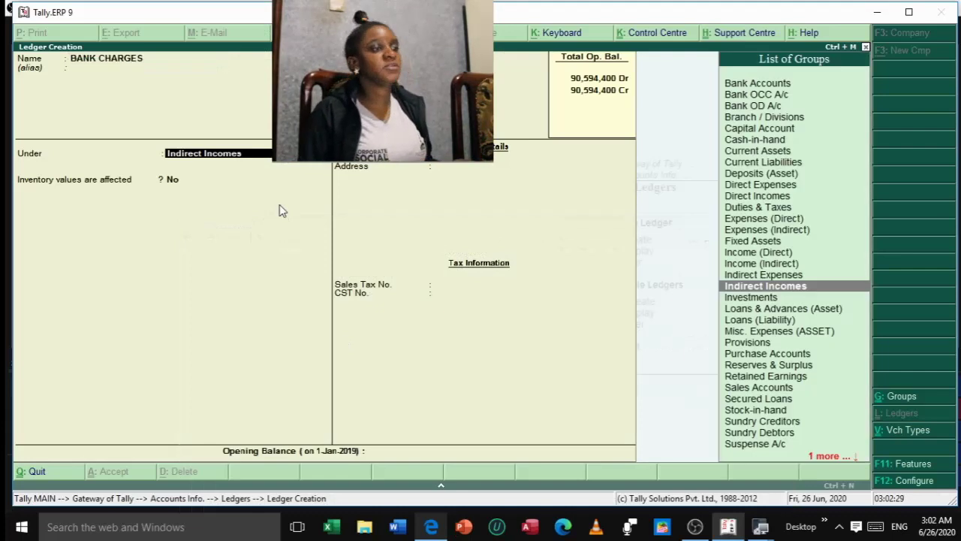
key("Up")
key("Up")
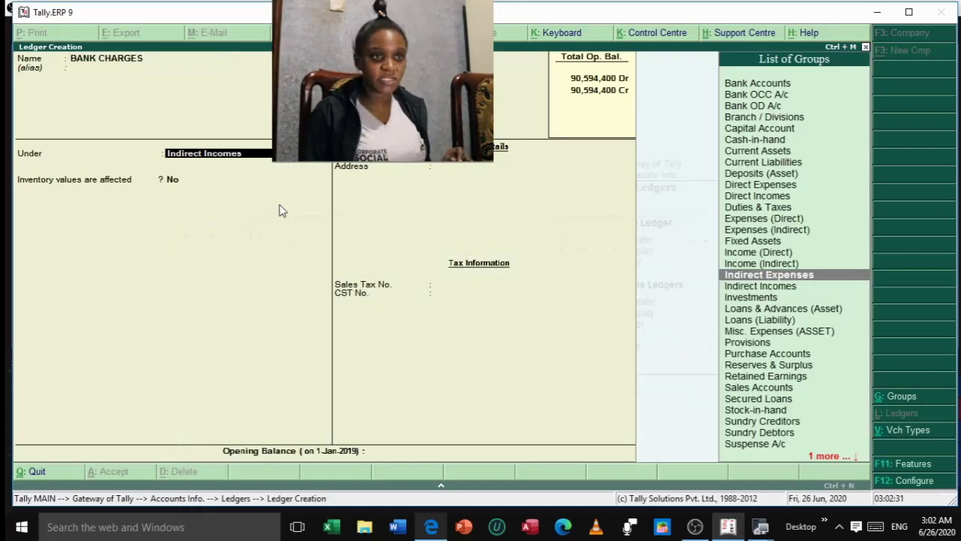
key("Down")
key("Down")
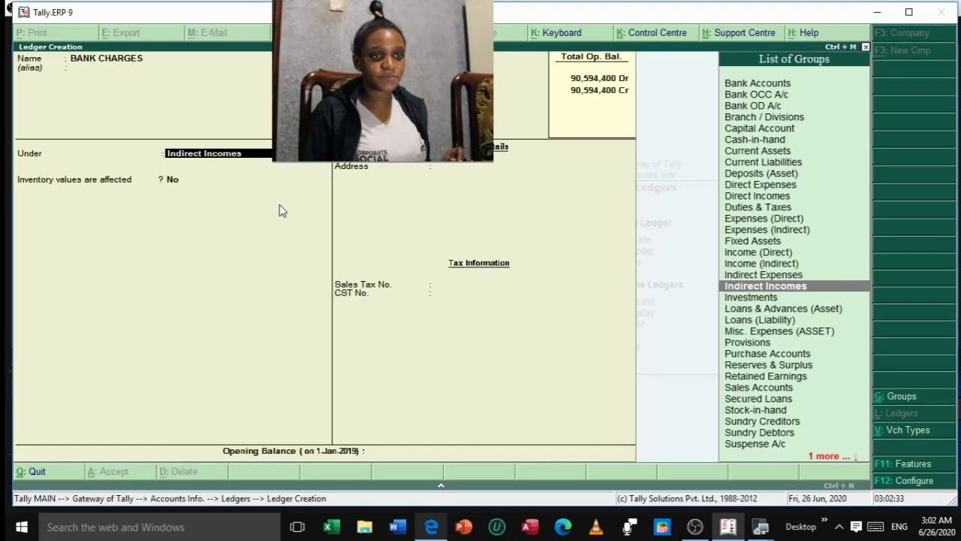
key("Up")
key("Up")
key("Up")
key("Up")
key("Up")
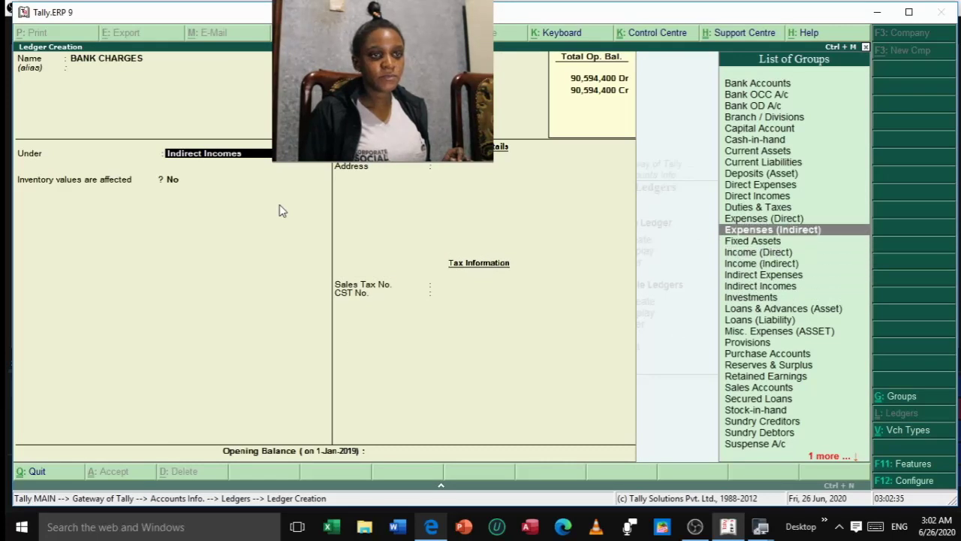
key("Return")
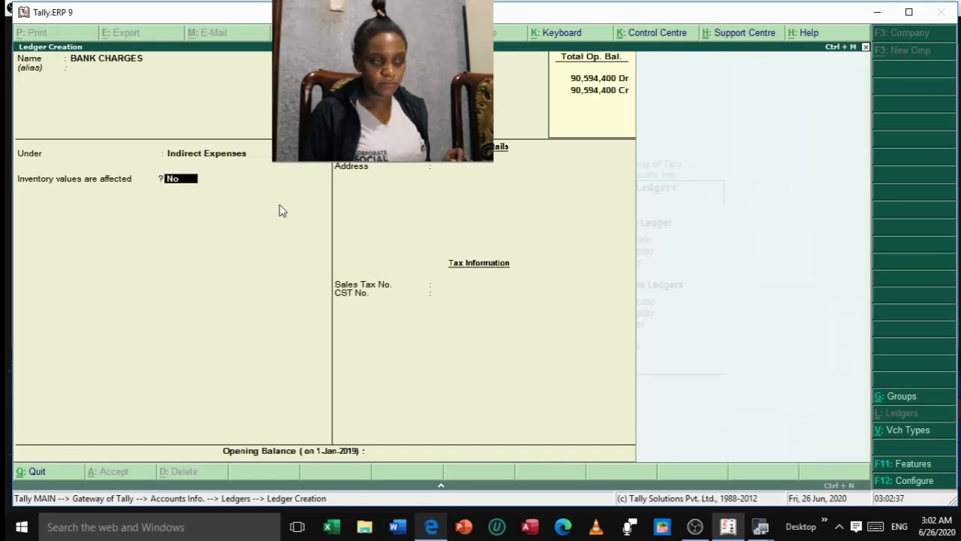
key("Return")
key("Return")
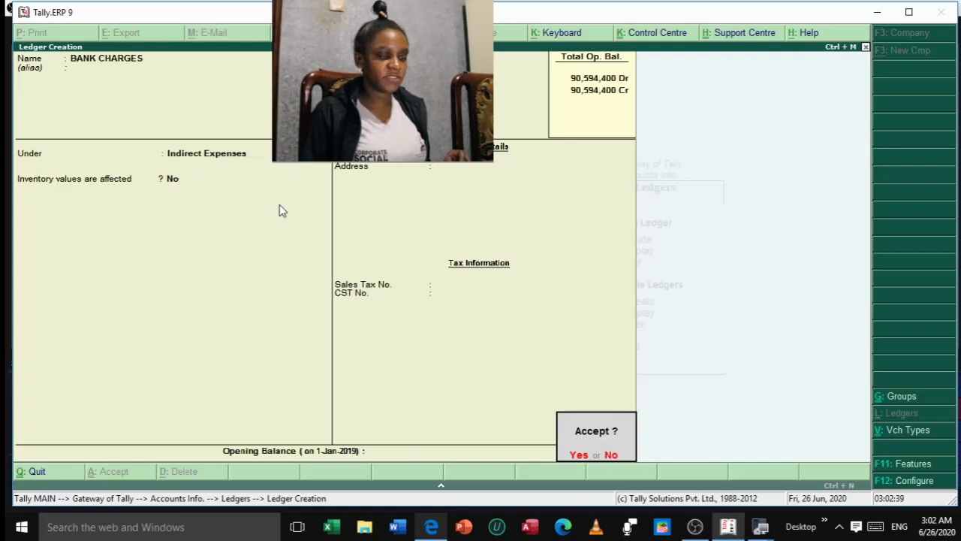
key("Return")
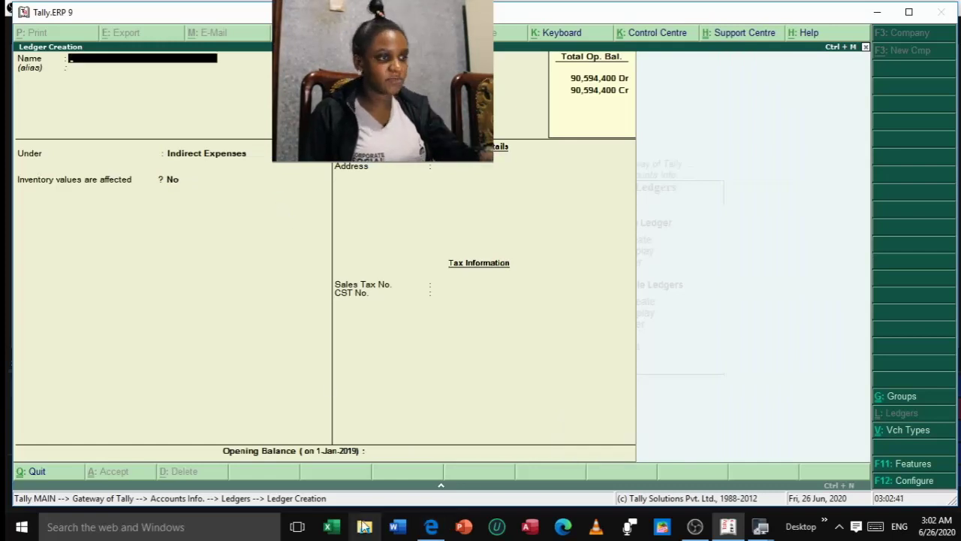
left_click(429, 526)
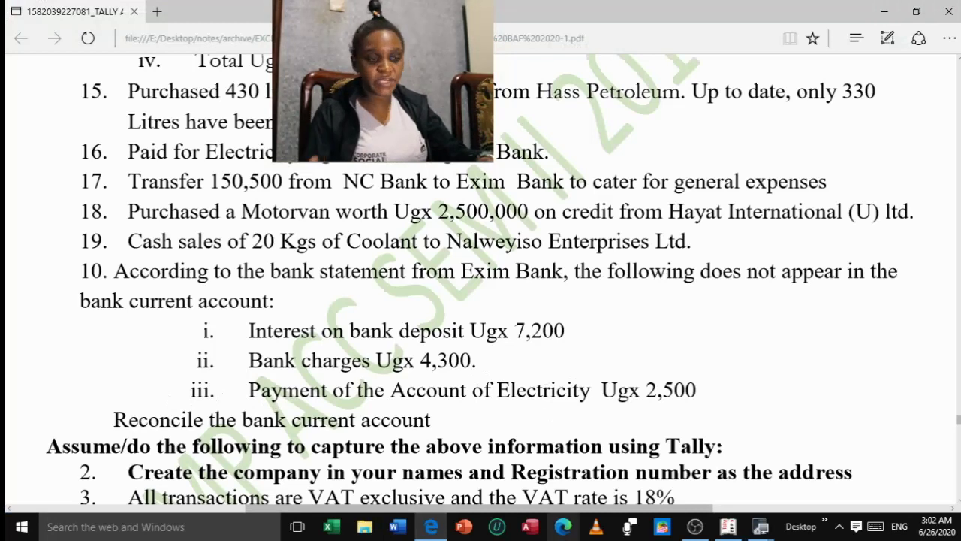
- Quit ledger creation and back out to the Accounts Info. menu on the Gateway of Tally
left_click(728, 526)
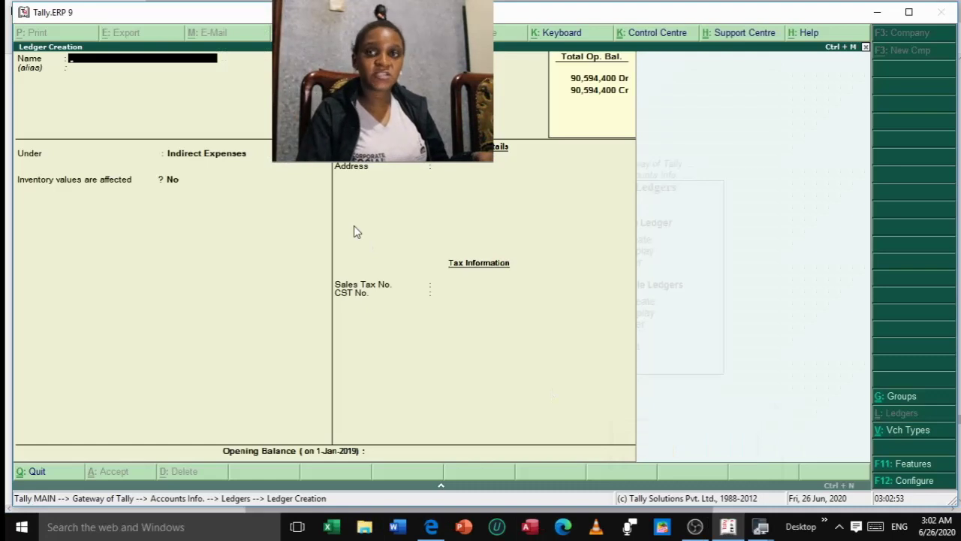
key("Escape")
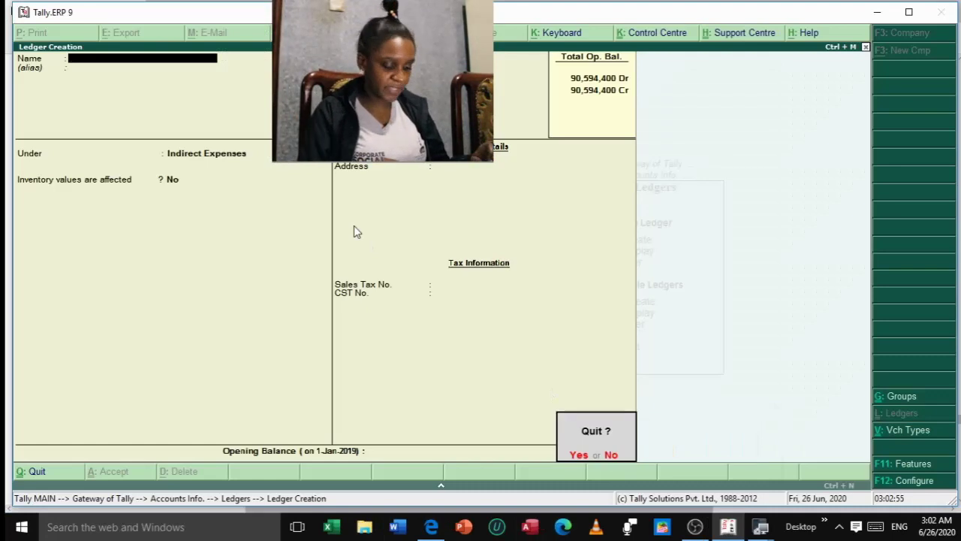
key("Escape")
key("Escape")
key("Escape")
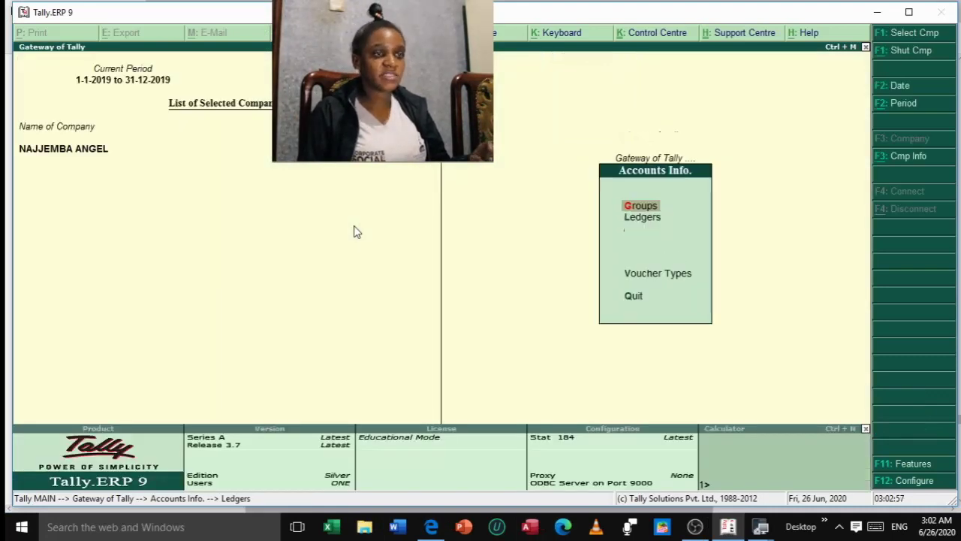
key("Escape")
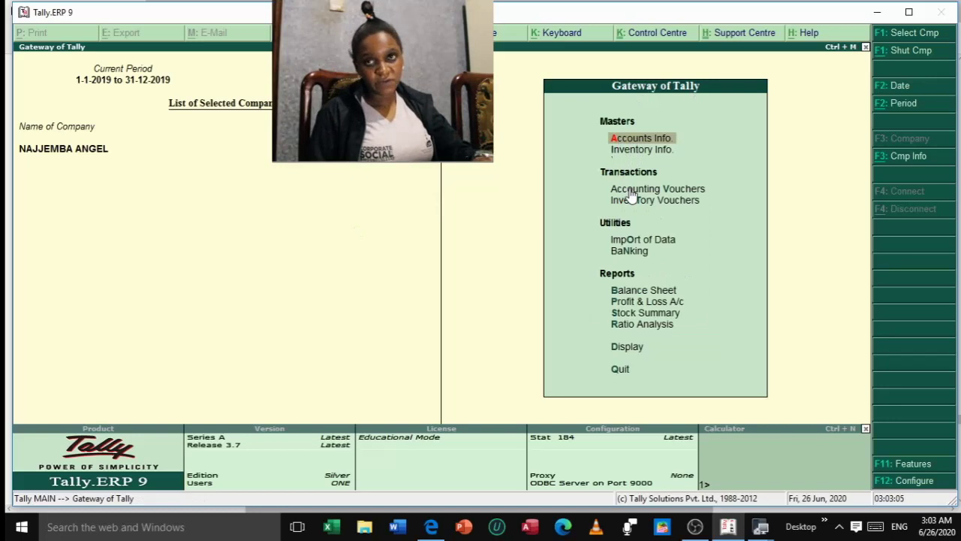
- Return to Gateway of Tally and enter Accounting Vouchers to start a new Payment voucher
key("Return")
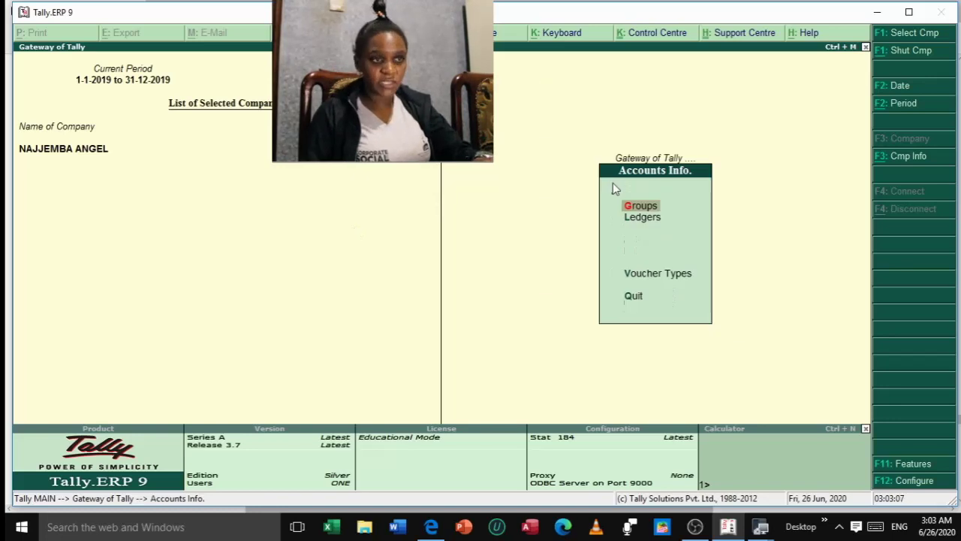
key("Escape")
key("Down")
key("Down")
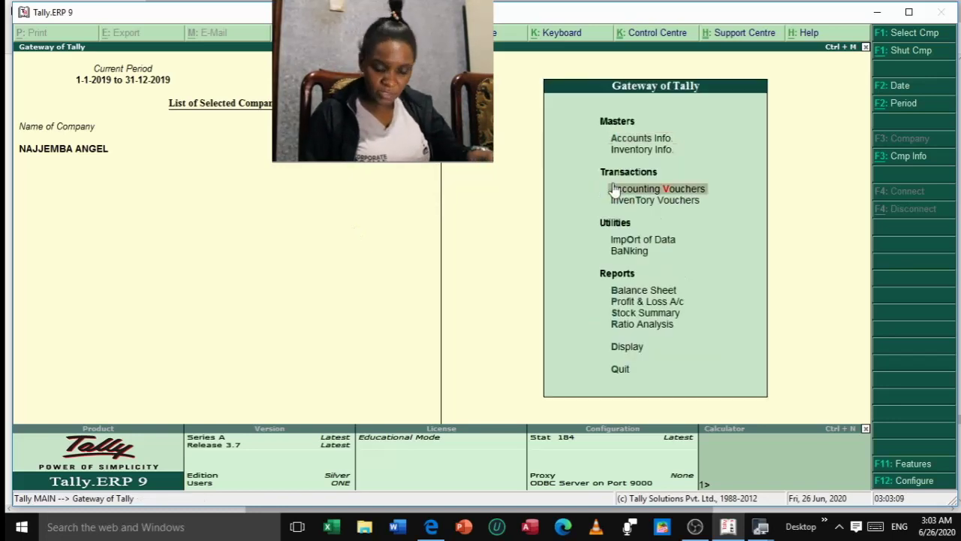
key("Return")
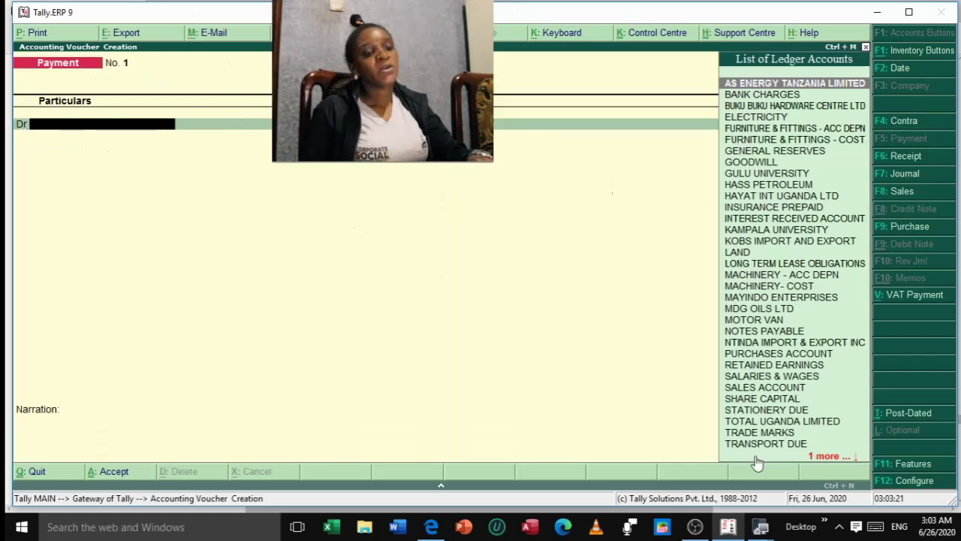
left_click(907, 481)
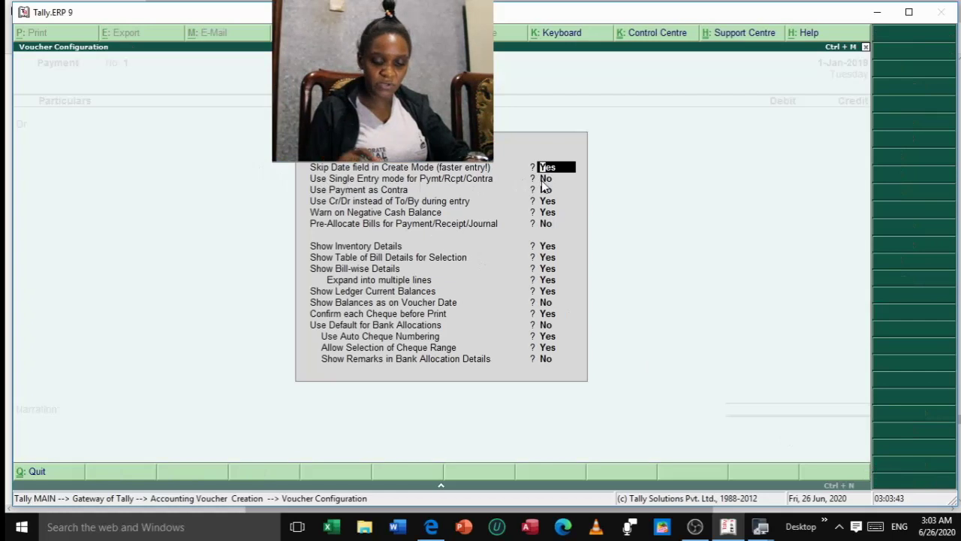
key("Return")
key("Return")
key("Return")
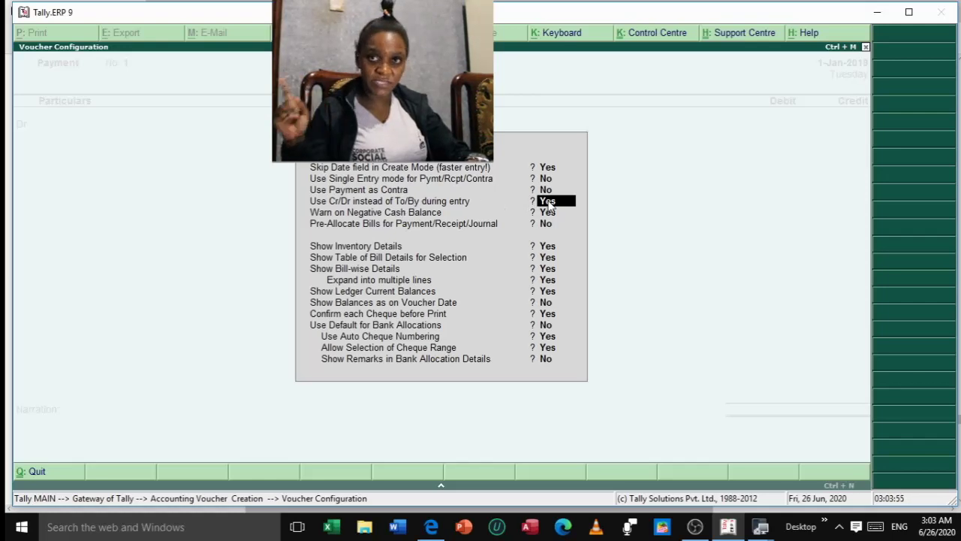
key("Down")
key("Down")
key("Down")
key("Down")
key("Down")
key("Down")
key("Down")
key("Down")
key("Down")
key("Down")
key("Down")
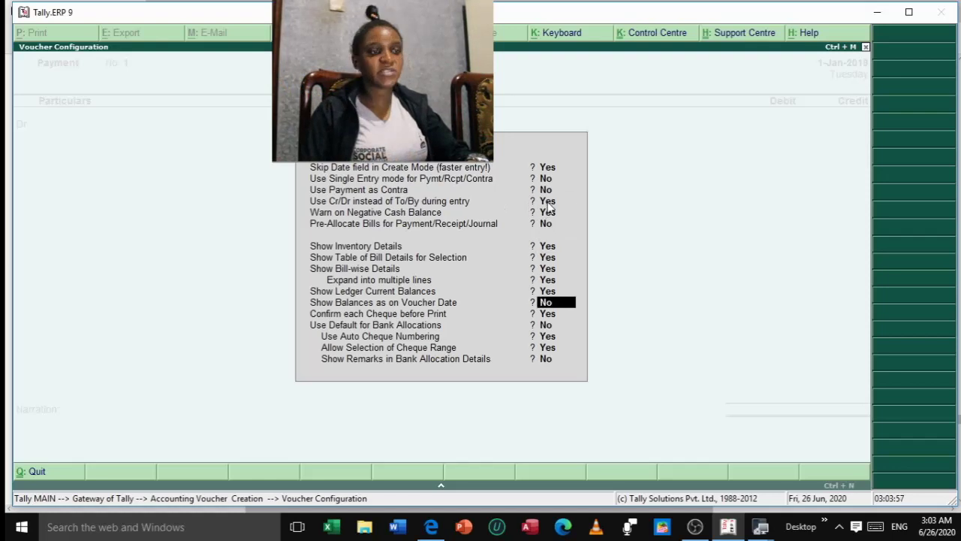
key("Down")
key("Down")
key("Return")
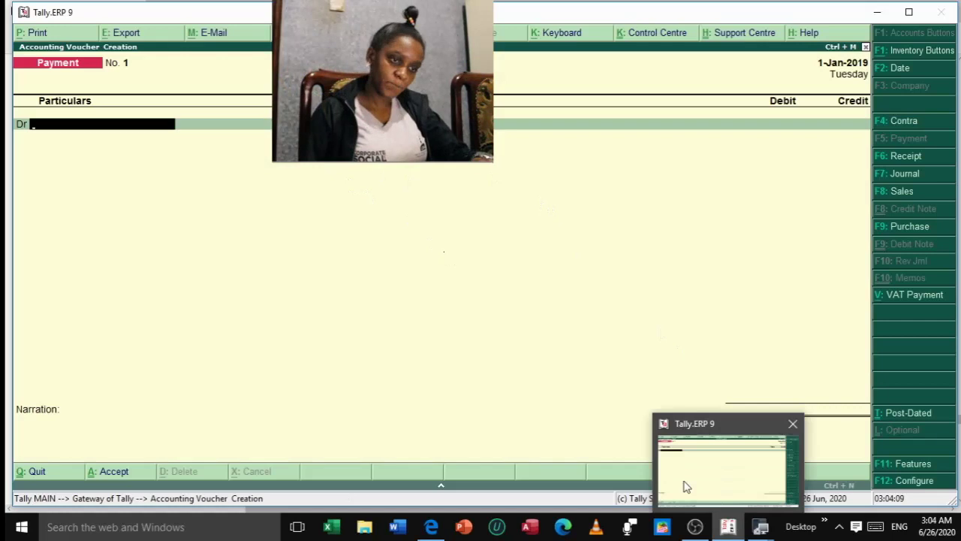
- Bring the exam PDF forward in Edge and scroll to the Expenses Owing table and January items 11–15
left_click(431, 526)
scroll(335, 296, "up", 5)
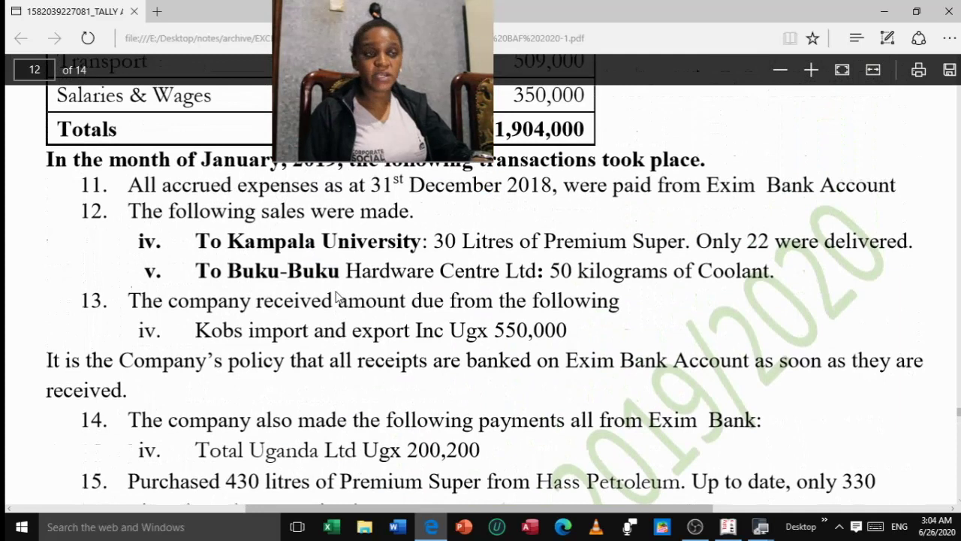
scroll(336, 296, "down", 1)
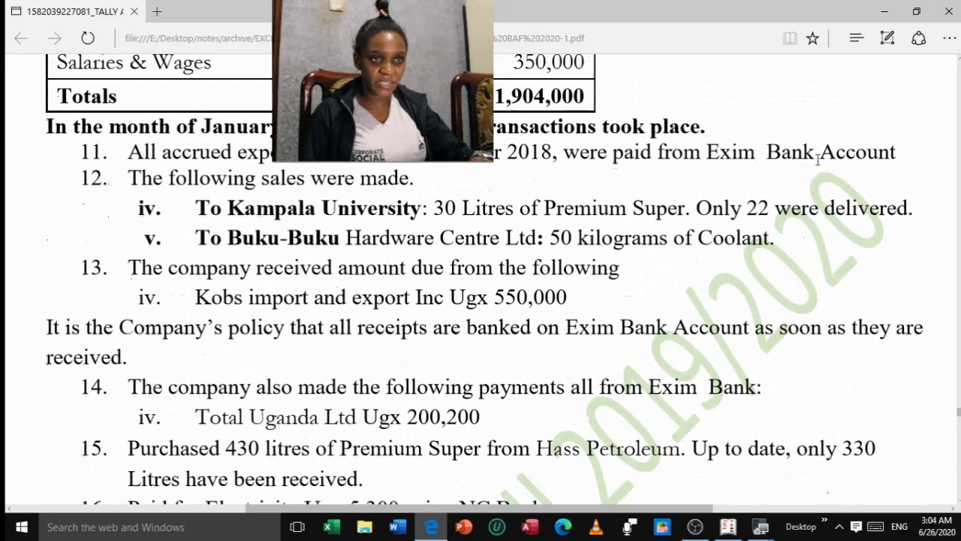
scroll(616, 147, "up", 3)
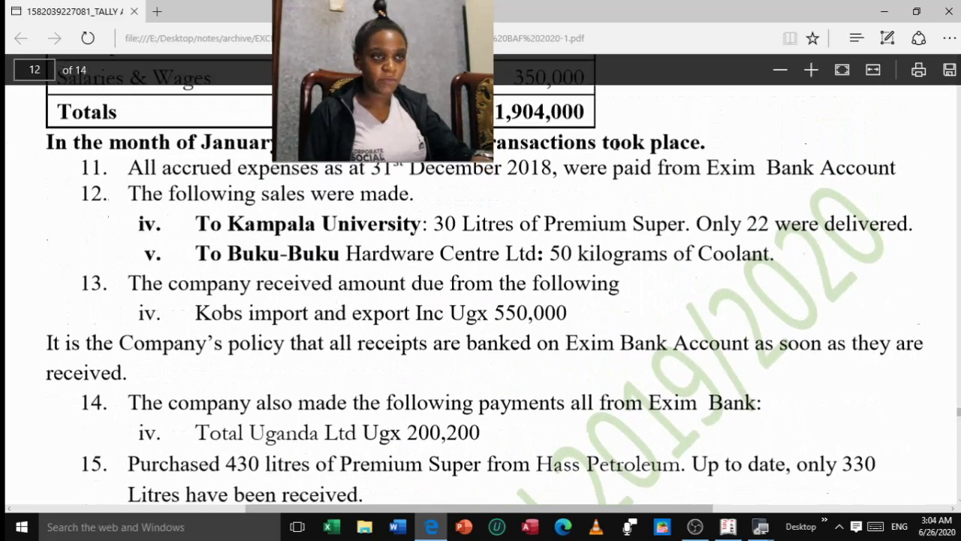
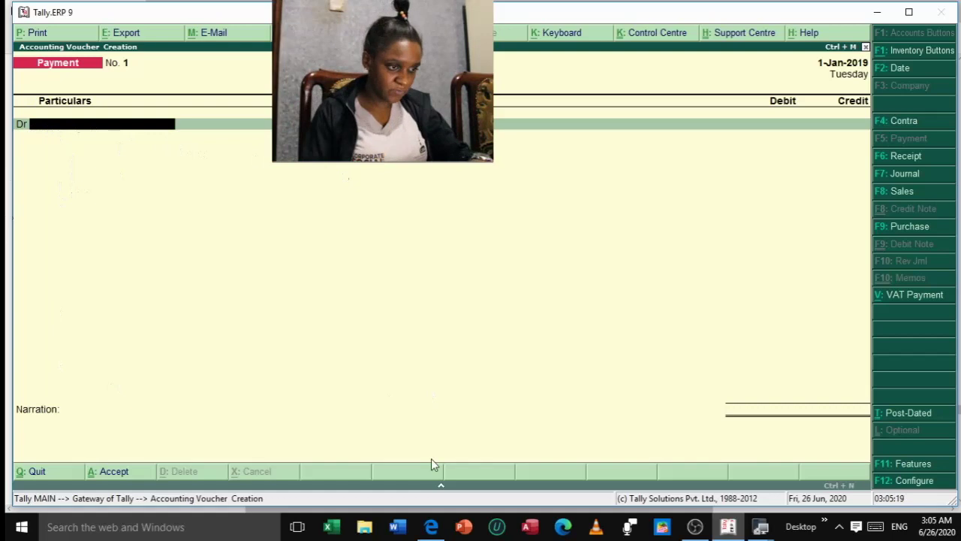
- Check the expenses owing in the PDF, then debit STATIONERY DUE 1,045,000 on payment voucher No. 1
left_click(431, 527)
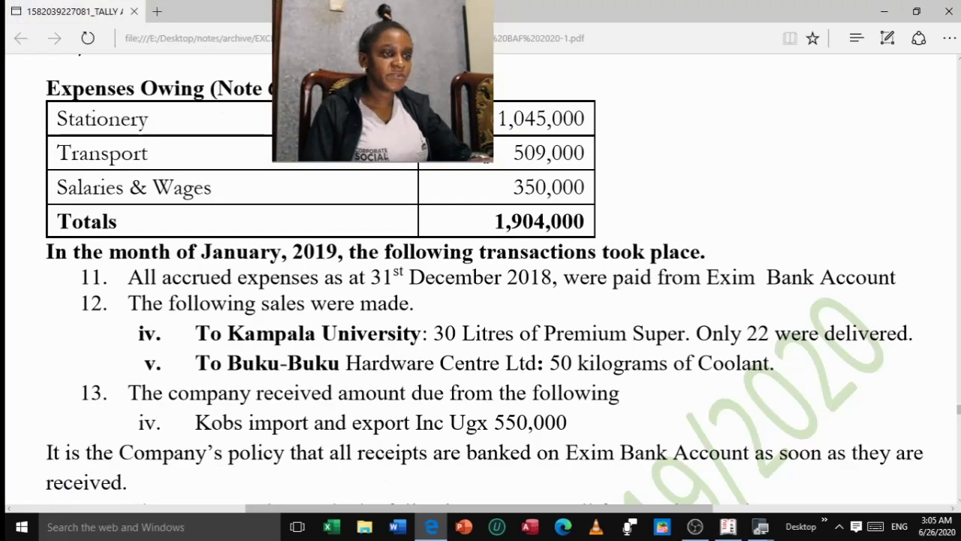
left_click(429, 527)
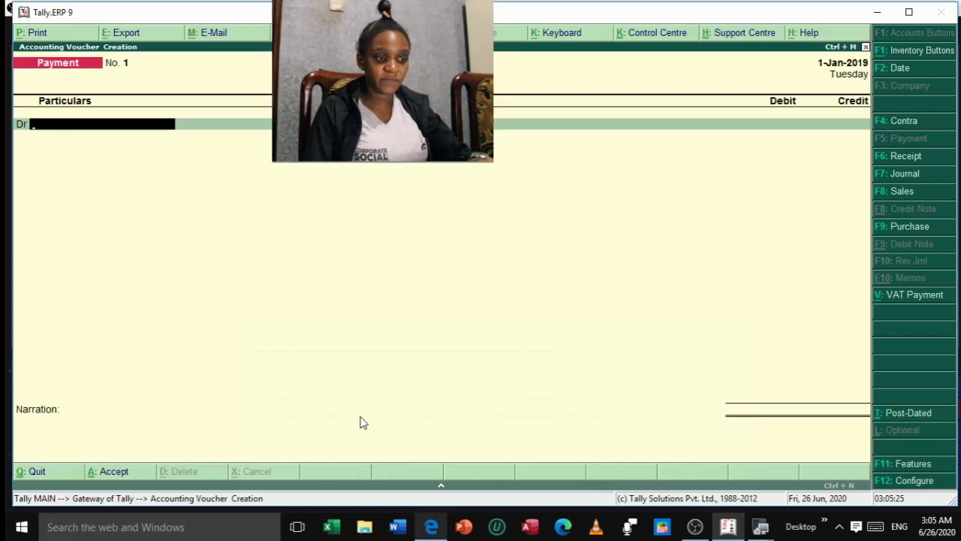
type("SAT")
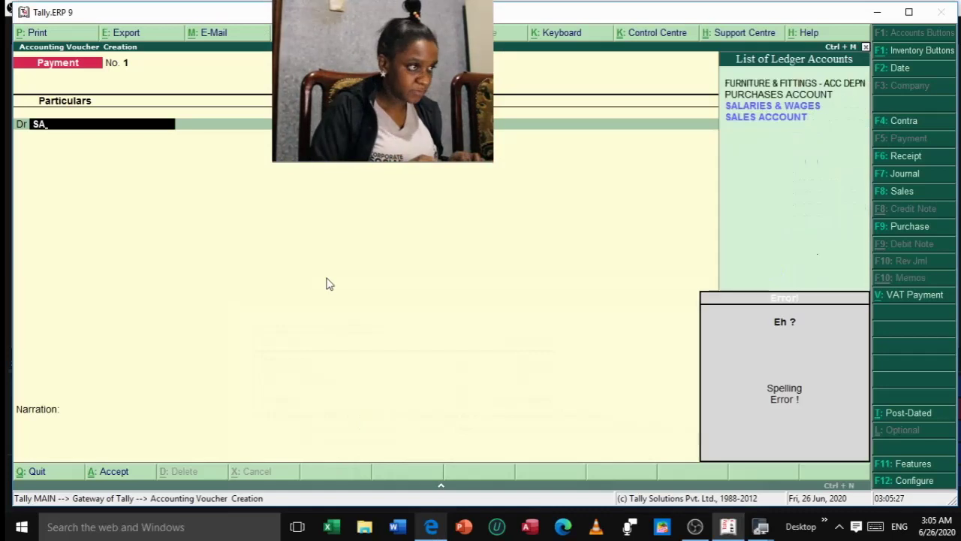
key("BackSpace")
type("TA")
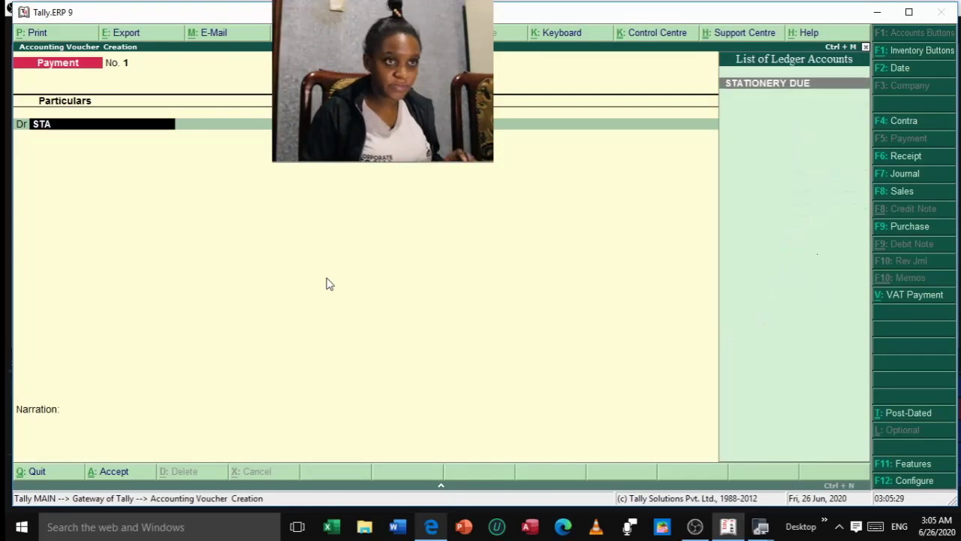
key("Return")
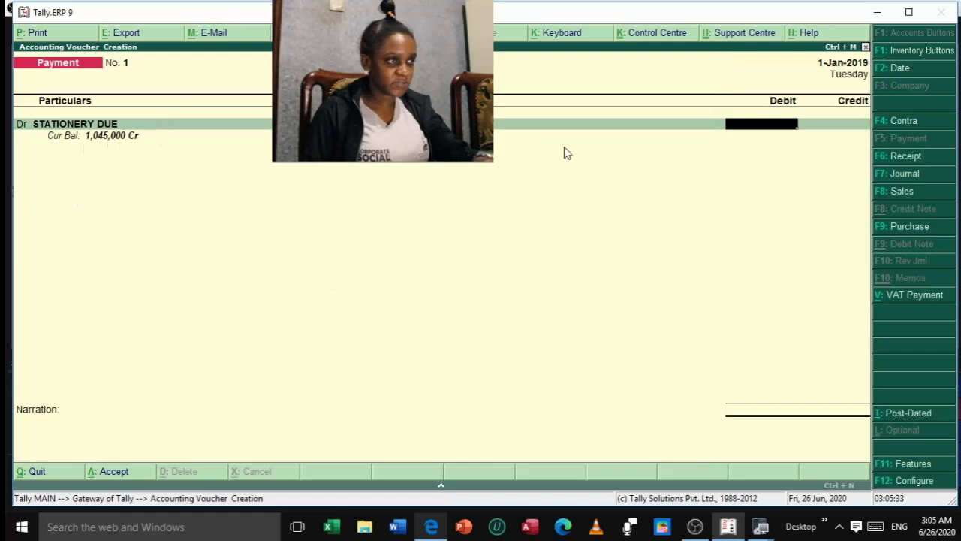
type("1")
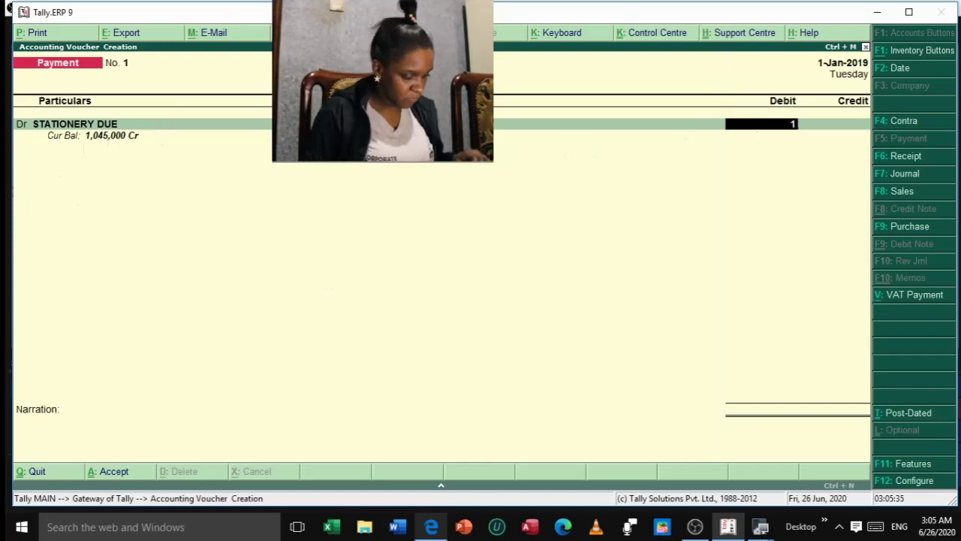
type("045")
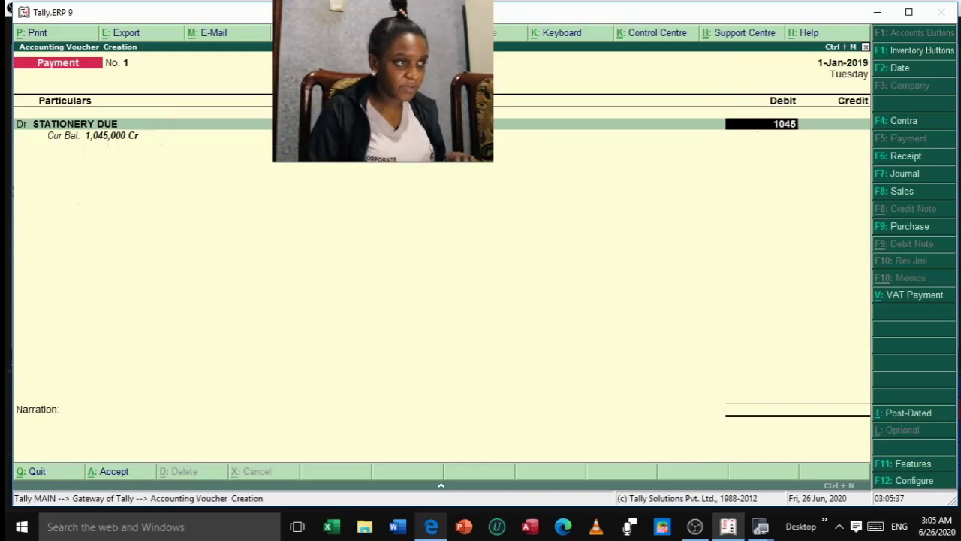
type("000")
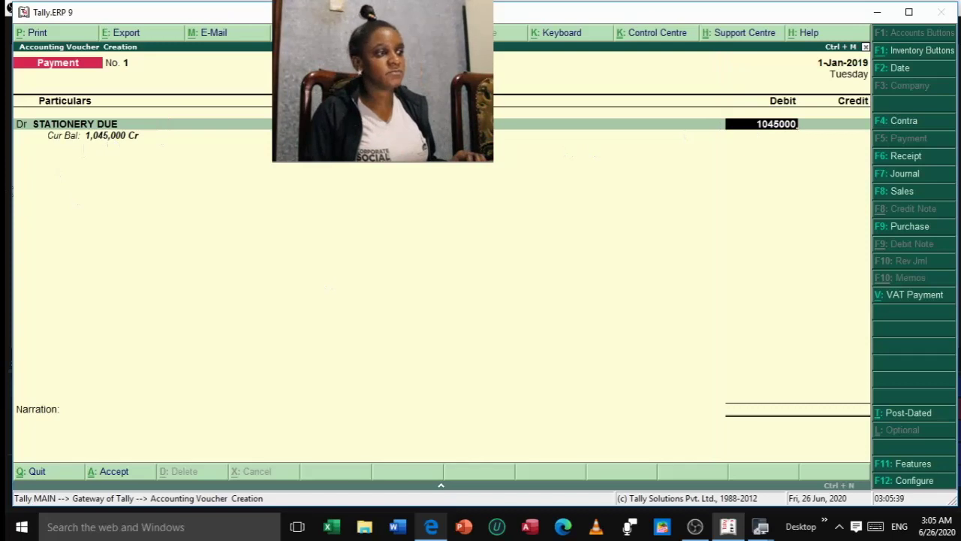
key("Return")
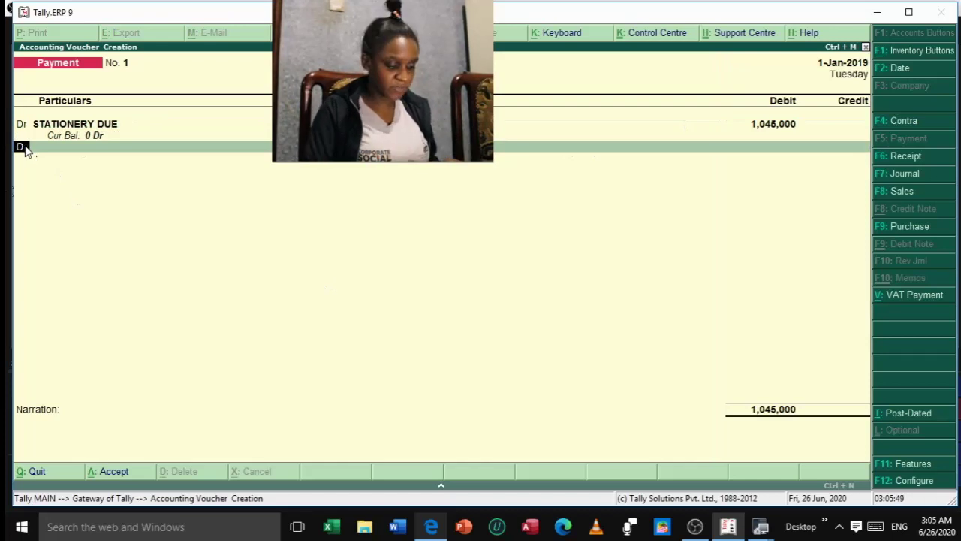
- Add a second debit line for TRANSPORT DUE of 509,000, taking the debit total to 1,554,000
key("Return")
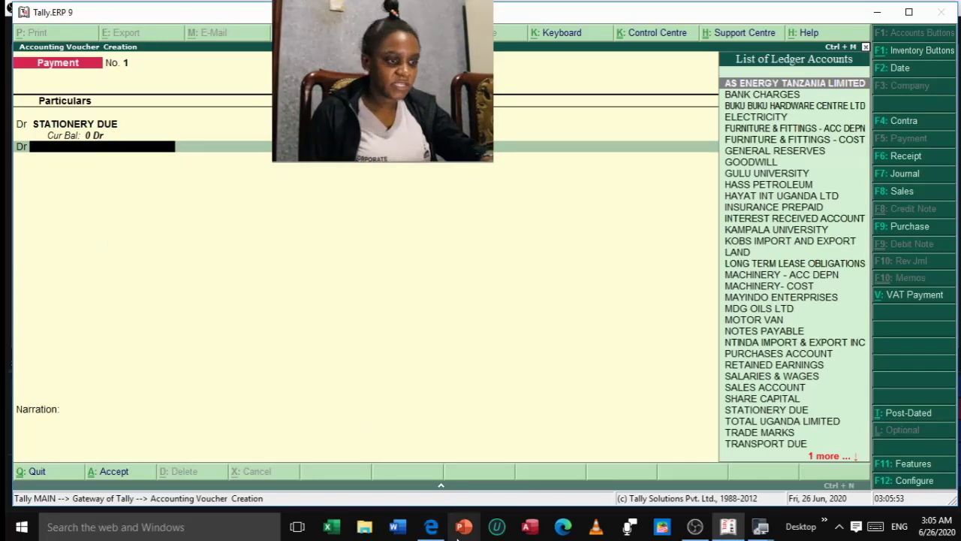
left_click(431, 526)
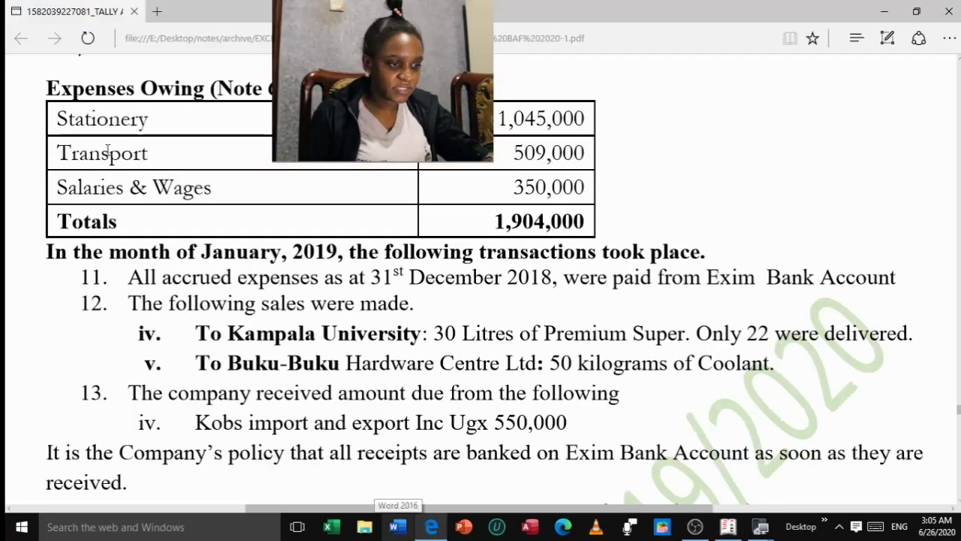
key("alt+Tab")
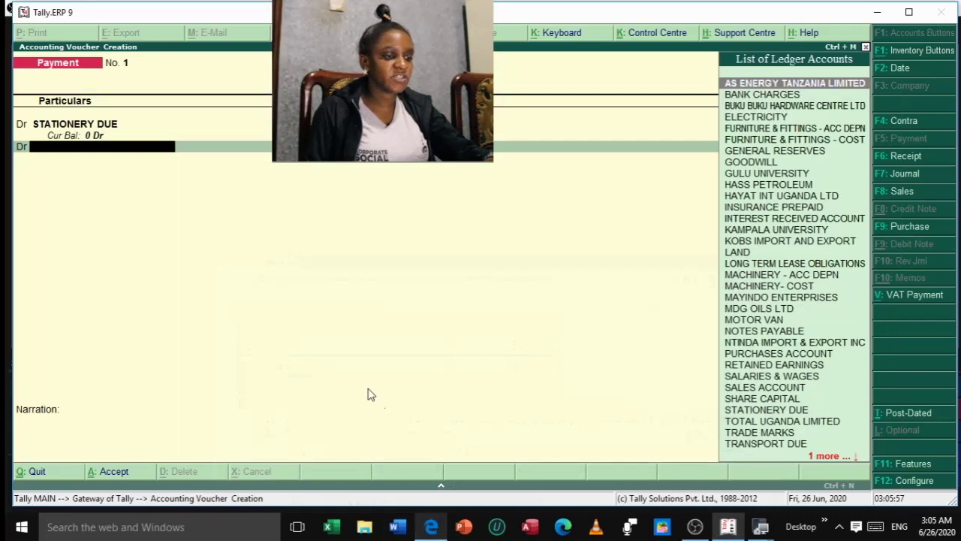
type("R")
key("BackSpace")
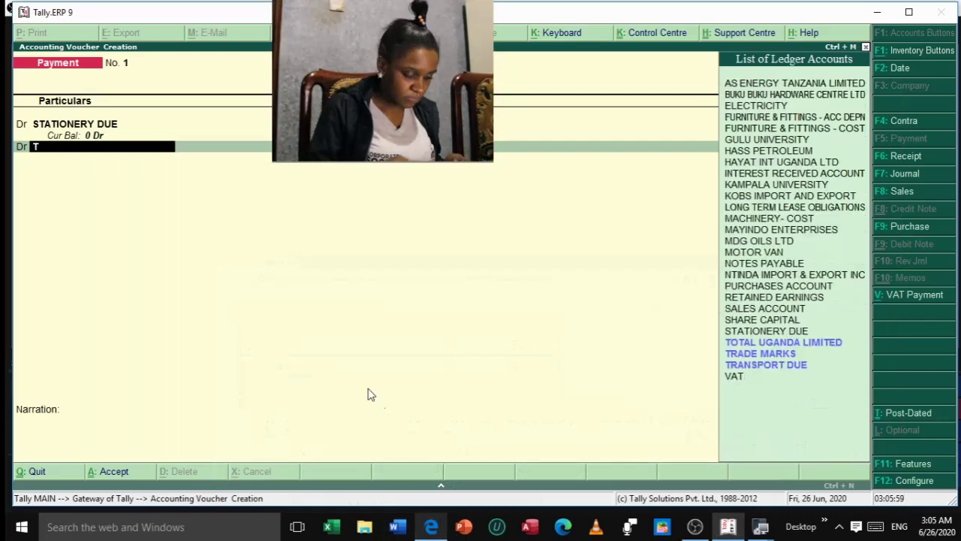
type("TRA")
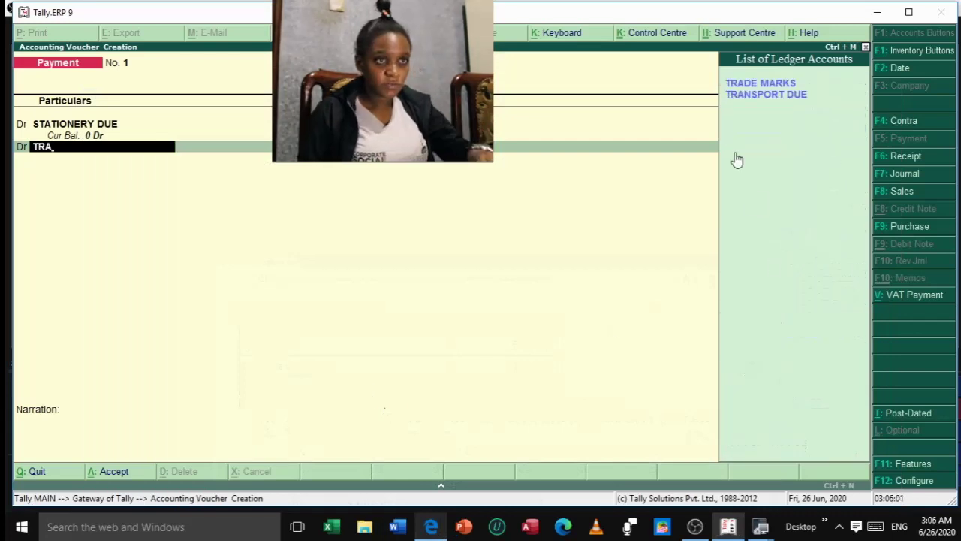
left_click(751, 95)
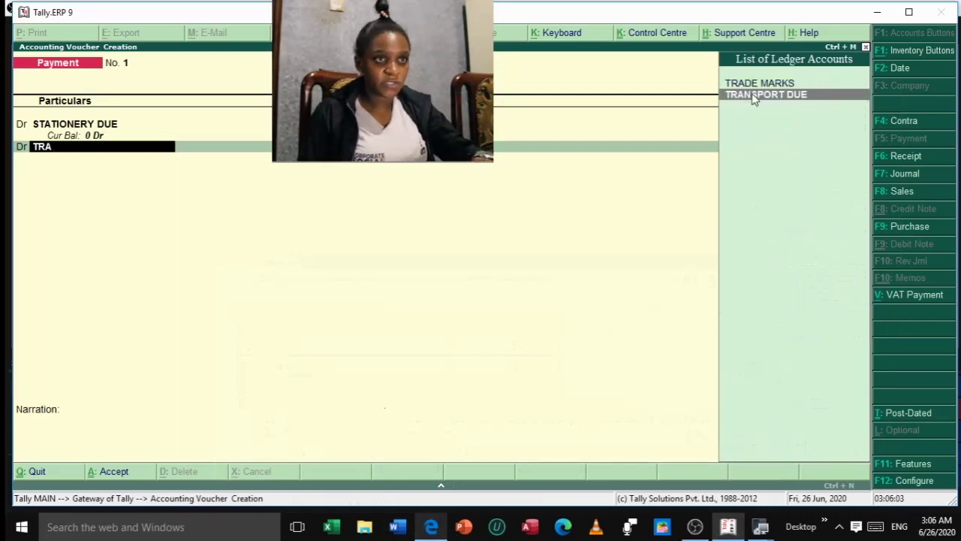
key("Return")
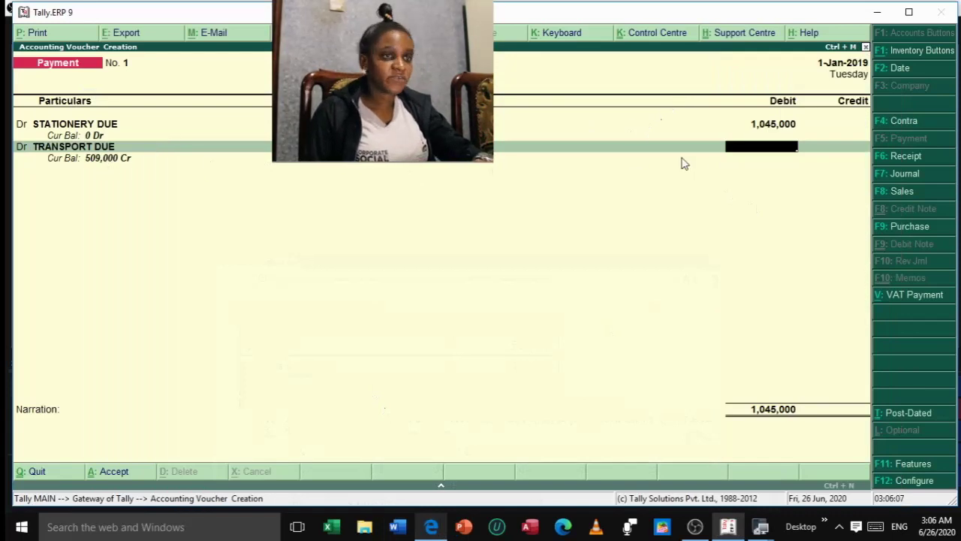
type("5090")
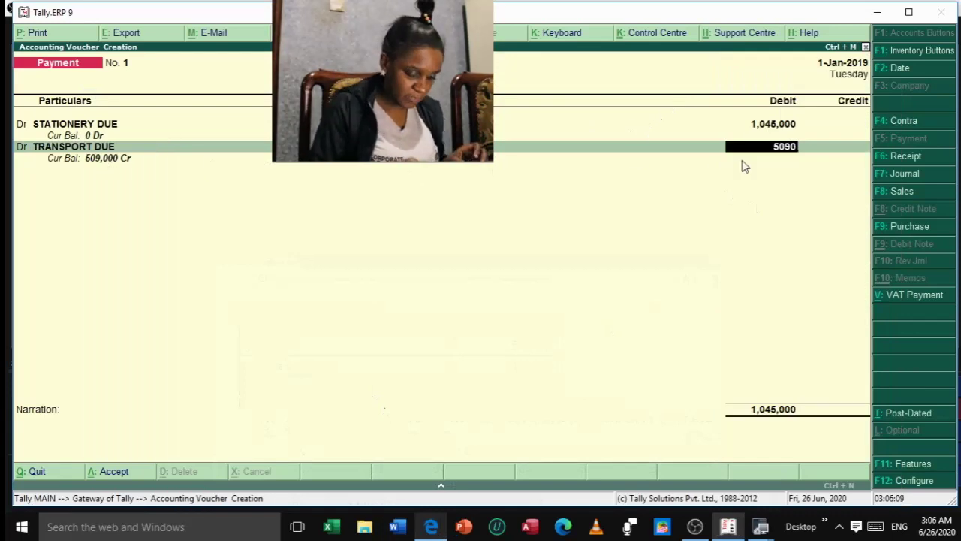
type("00")
key("Return")
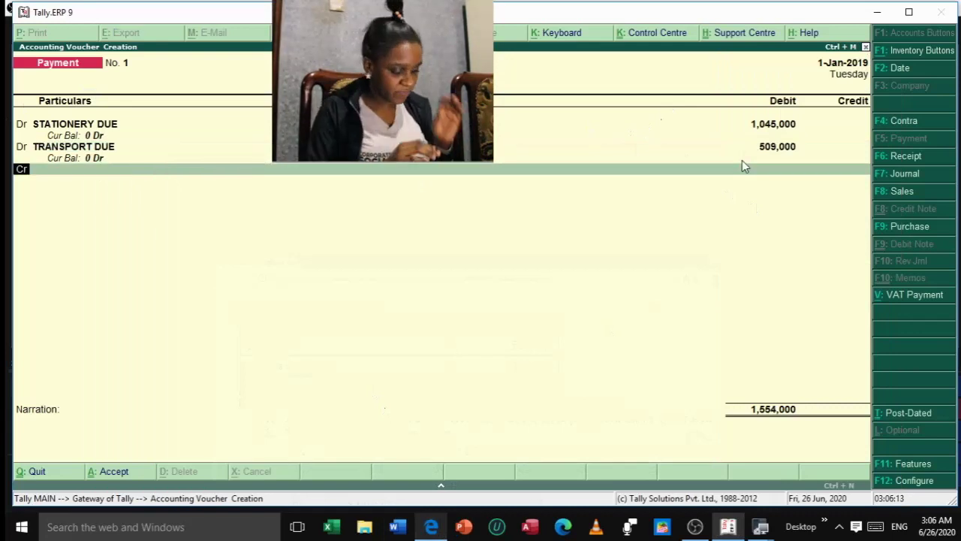
key("Return")
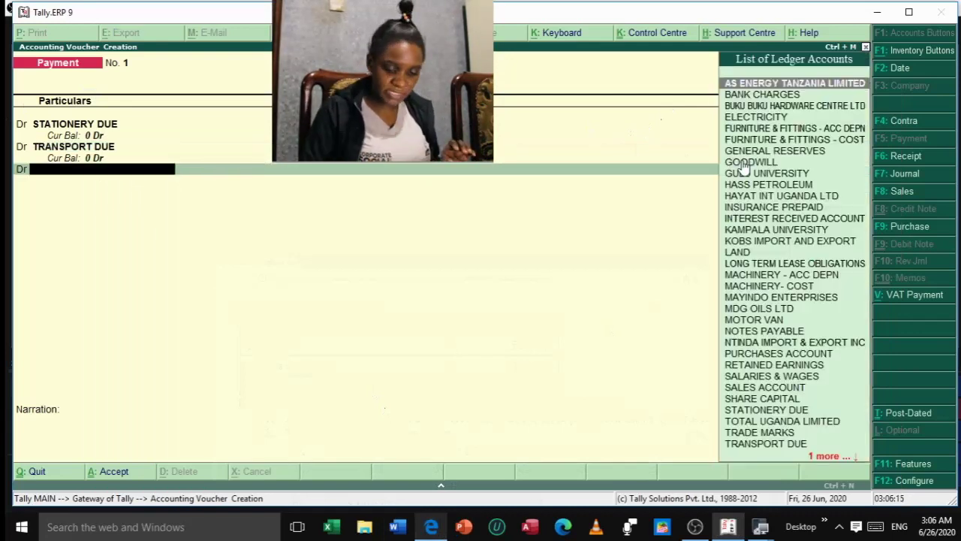
- Check the salaries figure in the PDF and debit SALARIES & WAGES 350,000
left_click(420, 529)
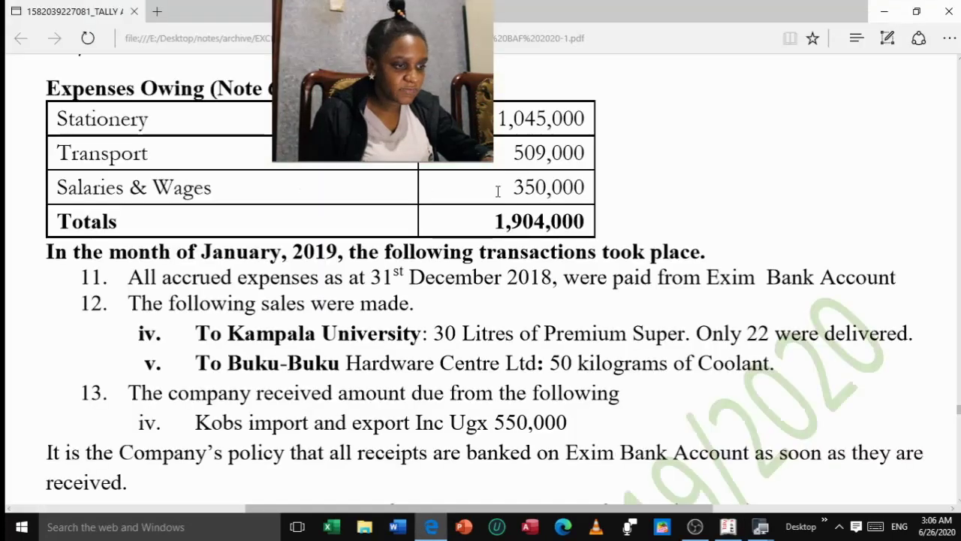
left_click(431, 530)
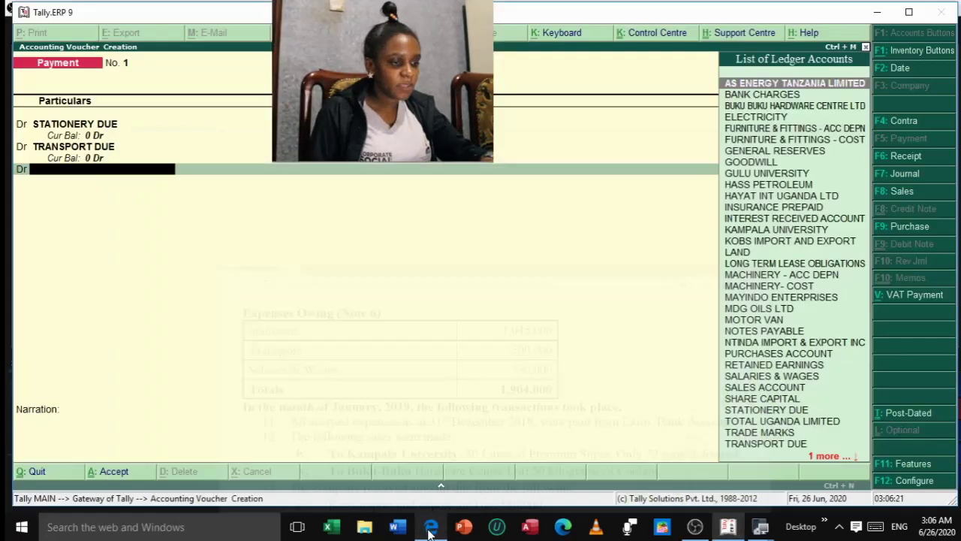
type("SALA")
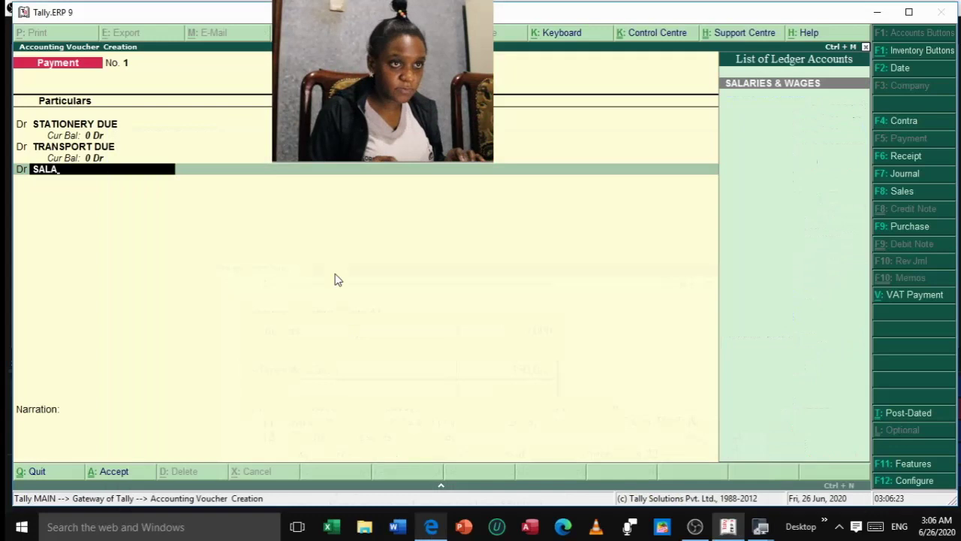
key("Return")
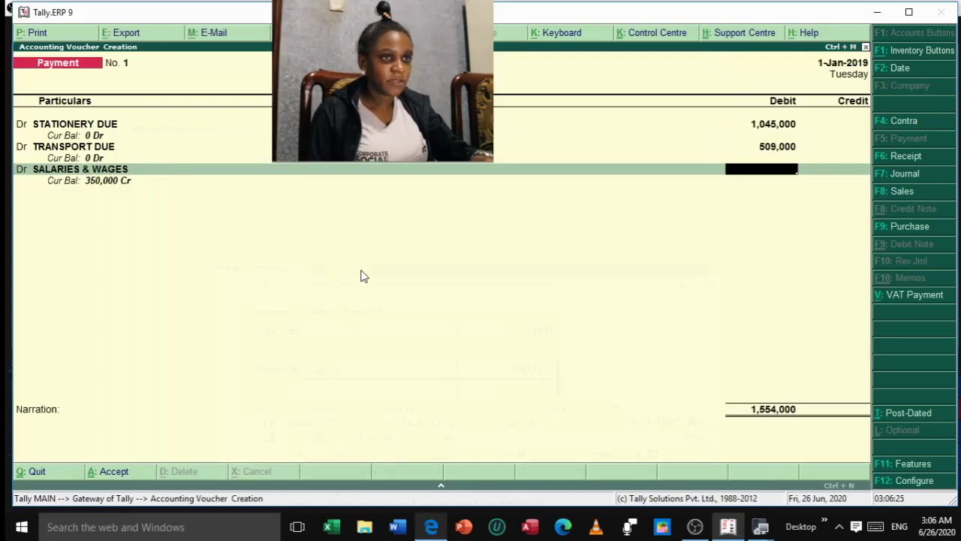
type("3")
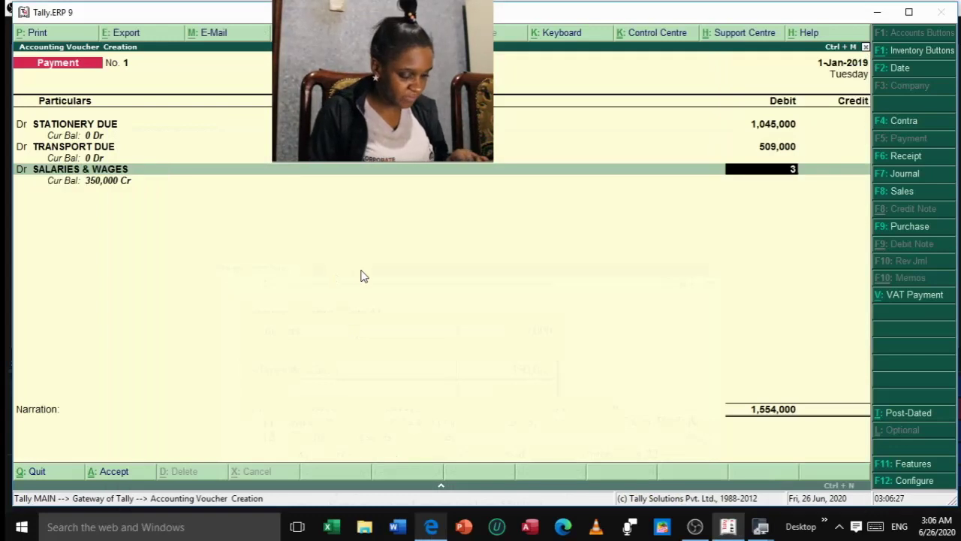
type("50000")
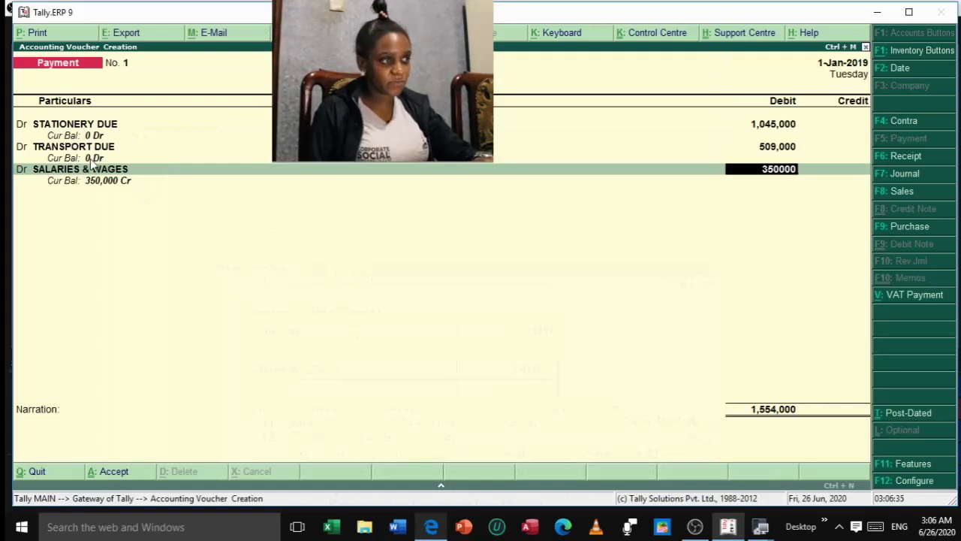
key("Return")
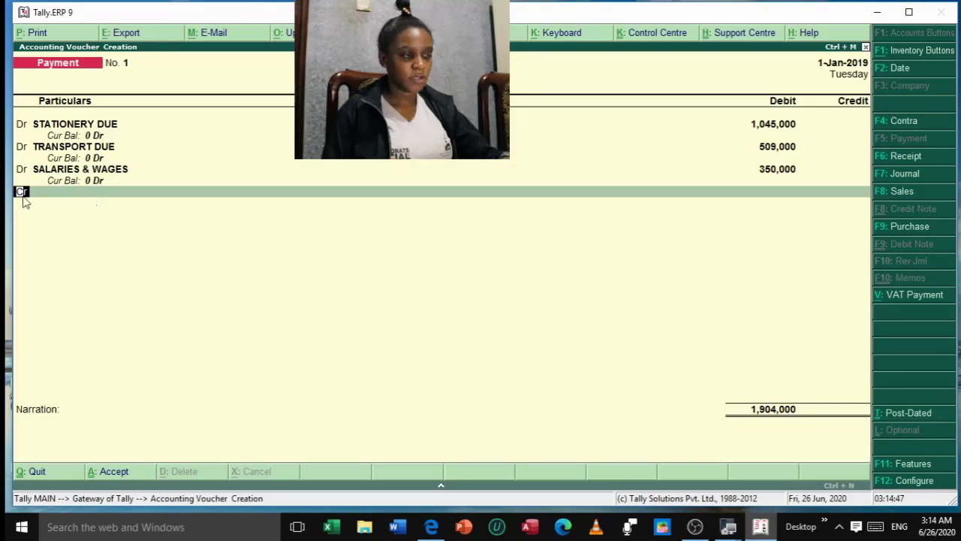
- Check the paying bank in the PDF and credit EXIM BANK on the payment voucher
key("Return")
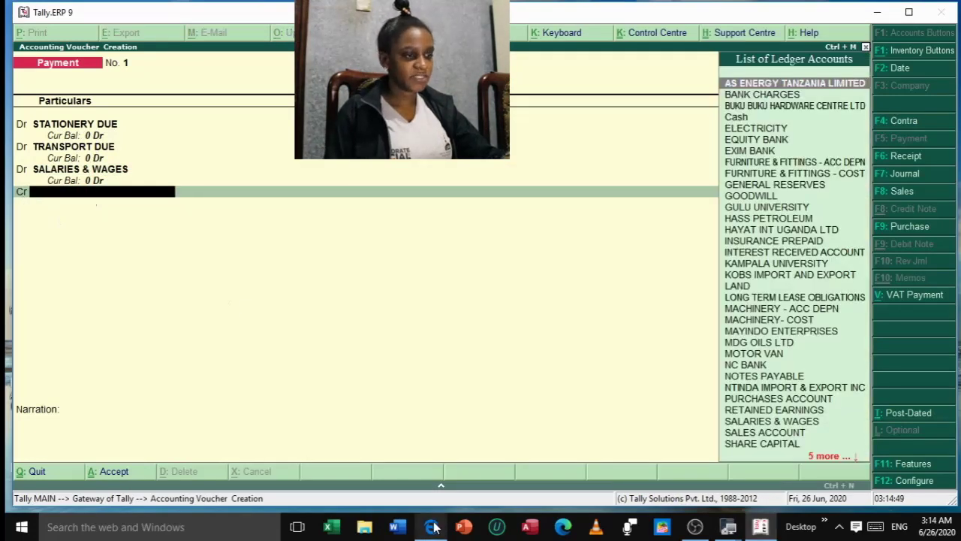
left_click(432, 526)
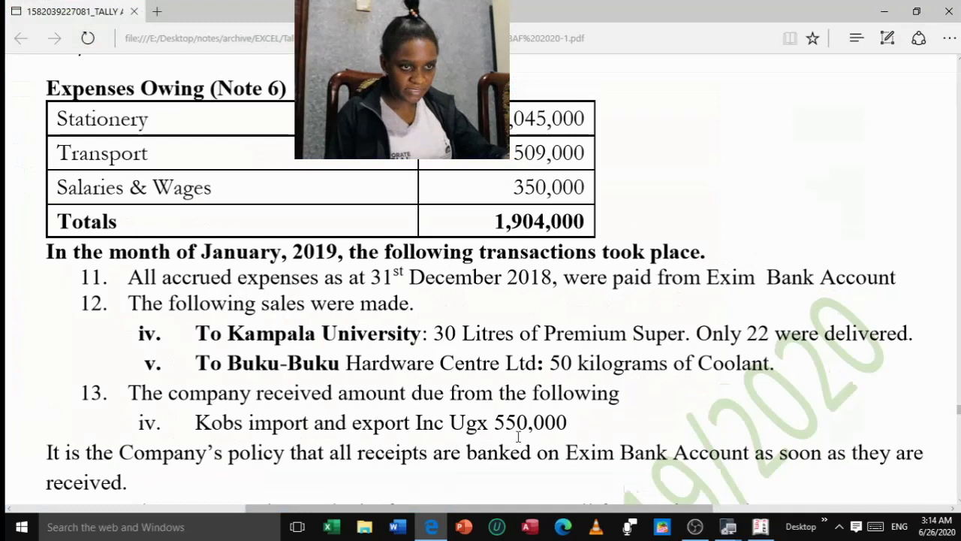
left_click(435, 529)
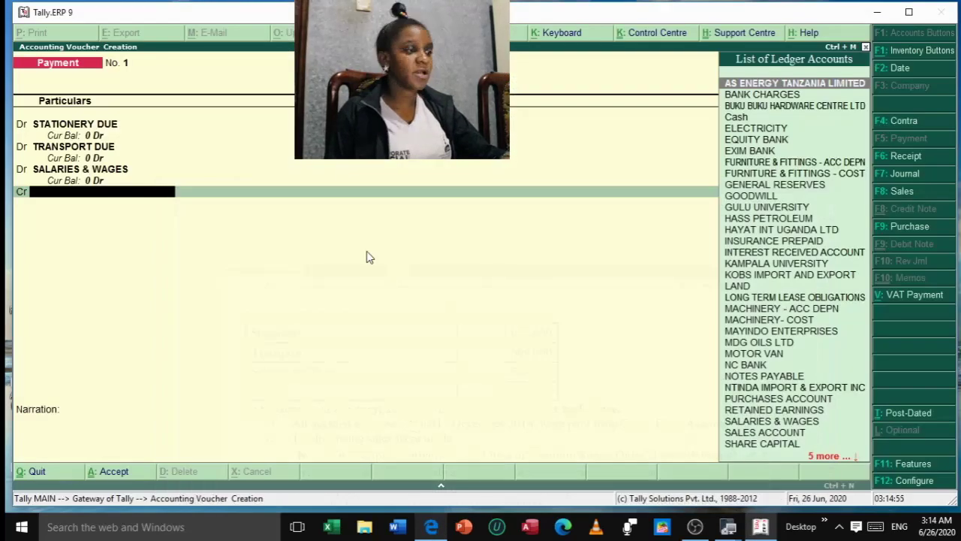
type("EXI")
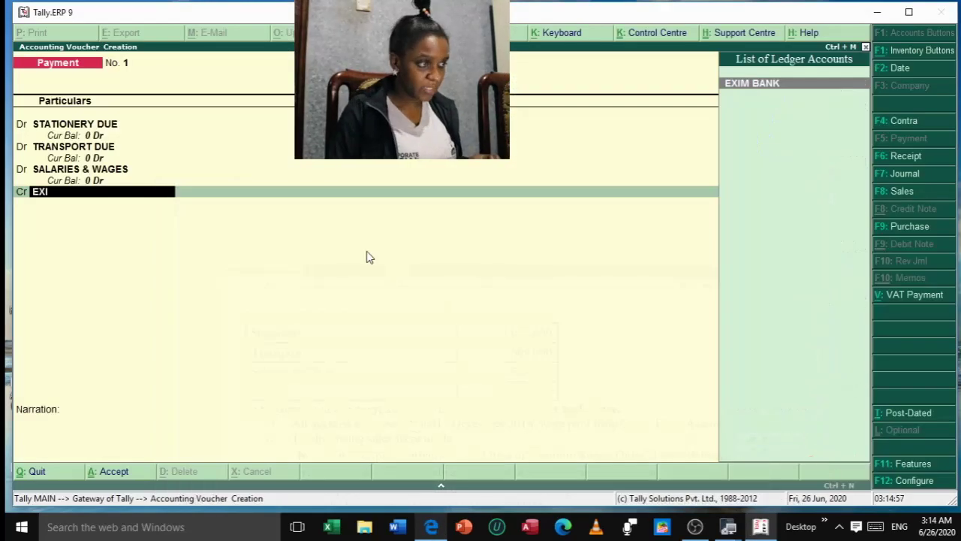
key("Return")
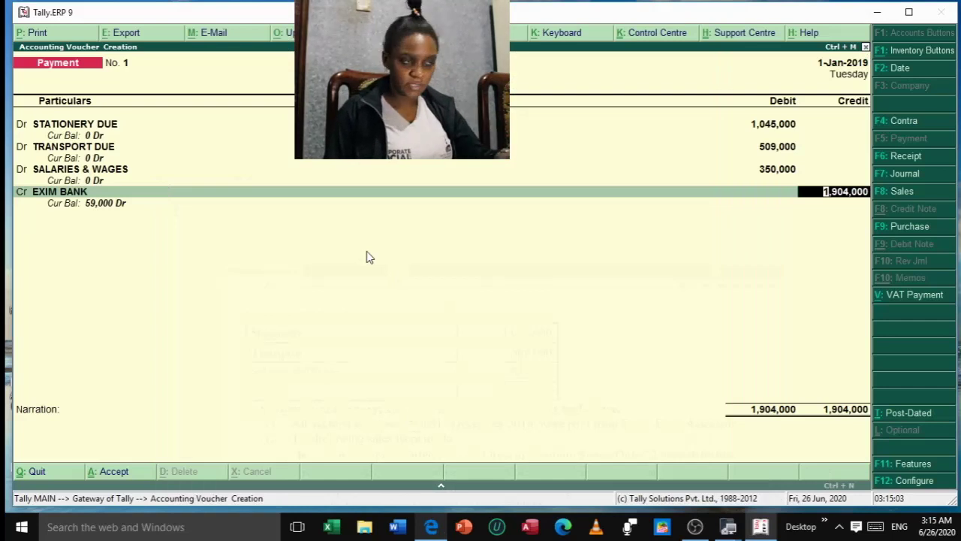
- Complete the EXIM BANK cheque allocation for 1,904,000 and leave the narration blank
key("Return")
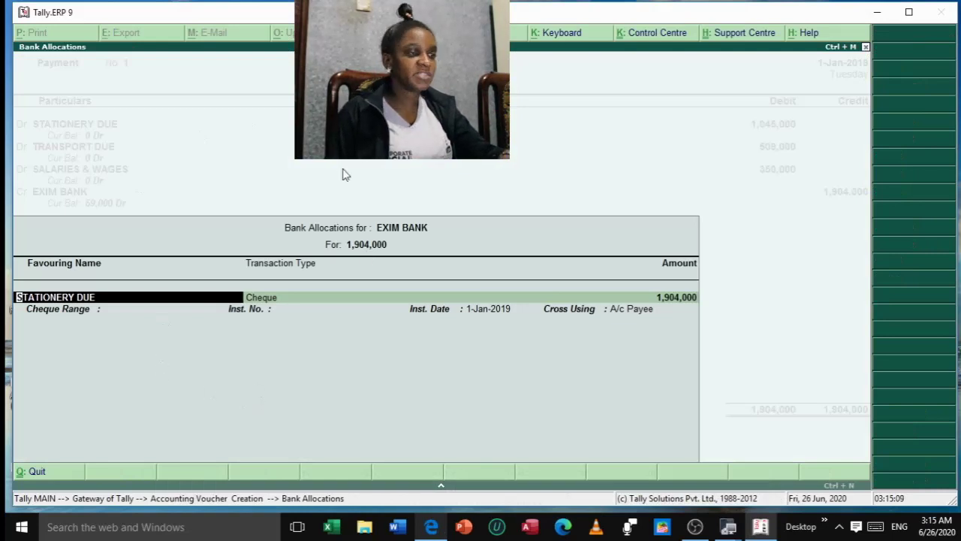
key("Return")
key("Return")
key("Return")
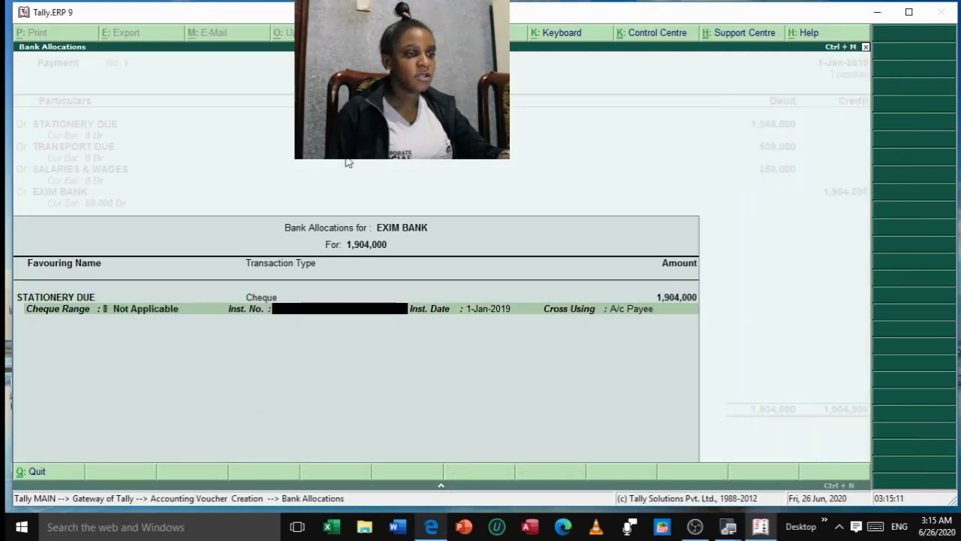
key("Return")
key("Return")
key("Return")
key("Return")
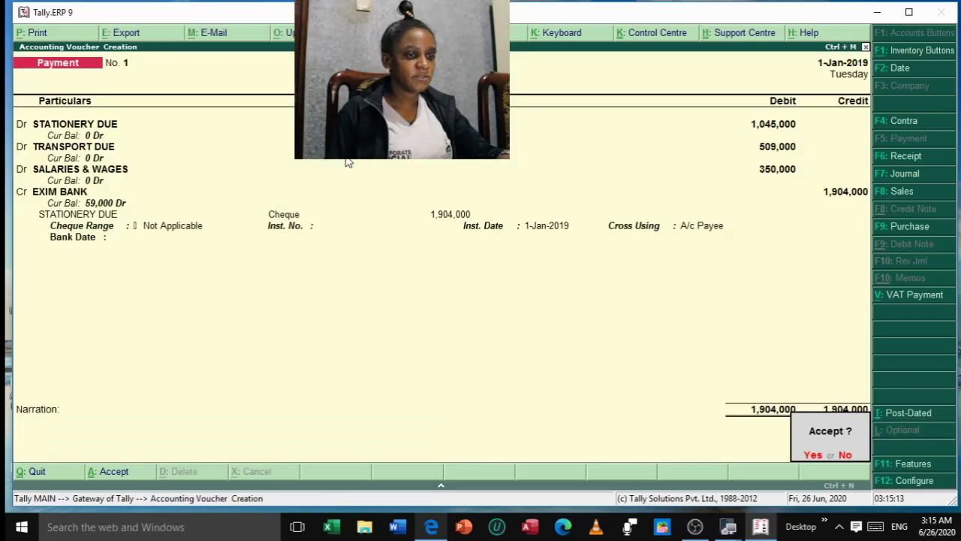
key("Return")
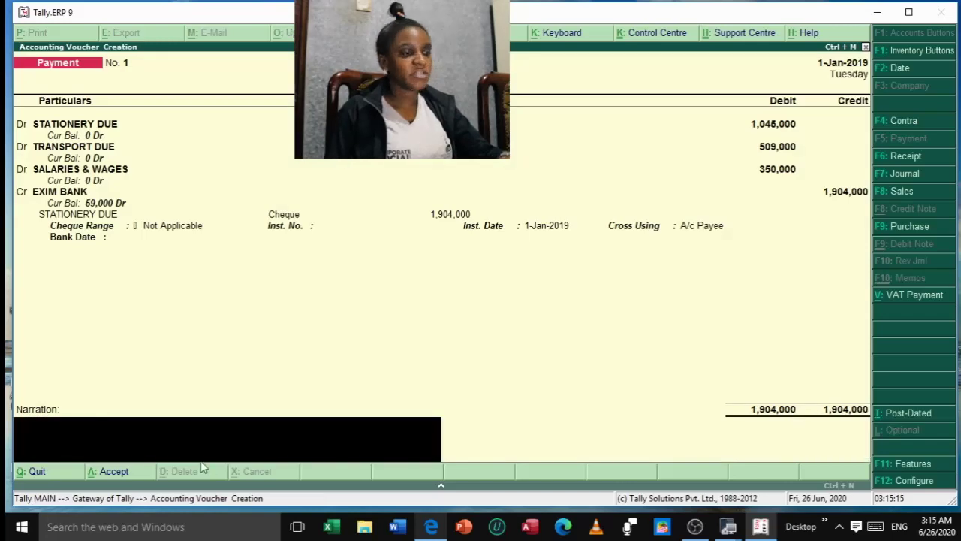
key("Return")
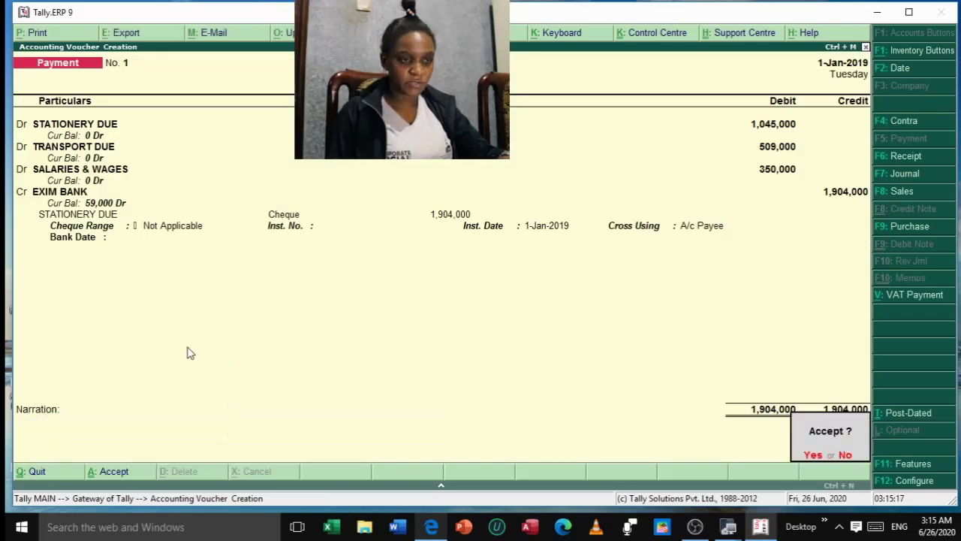
key("Return")
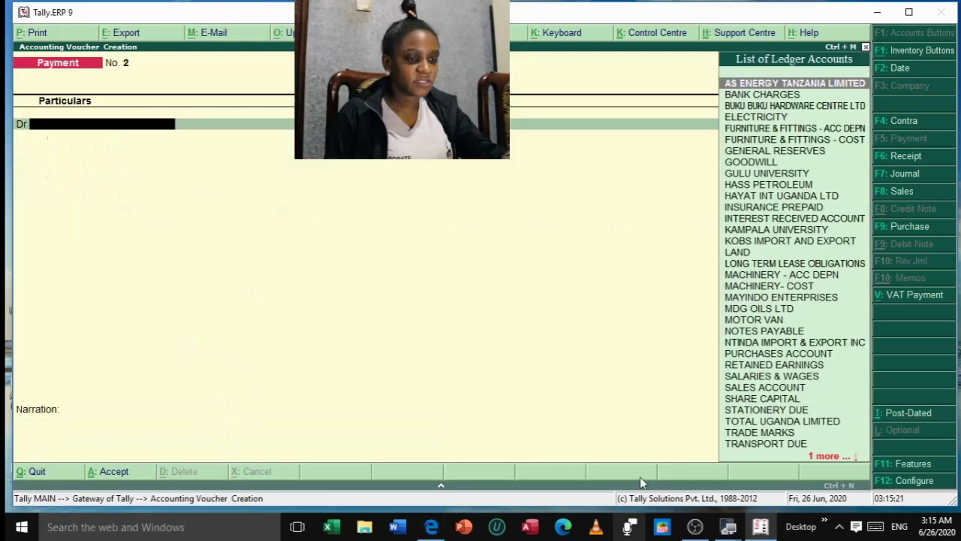
left_click(425, 528)
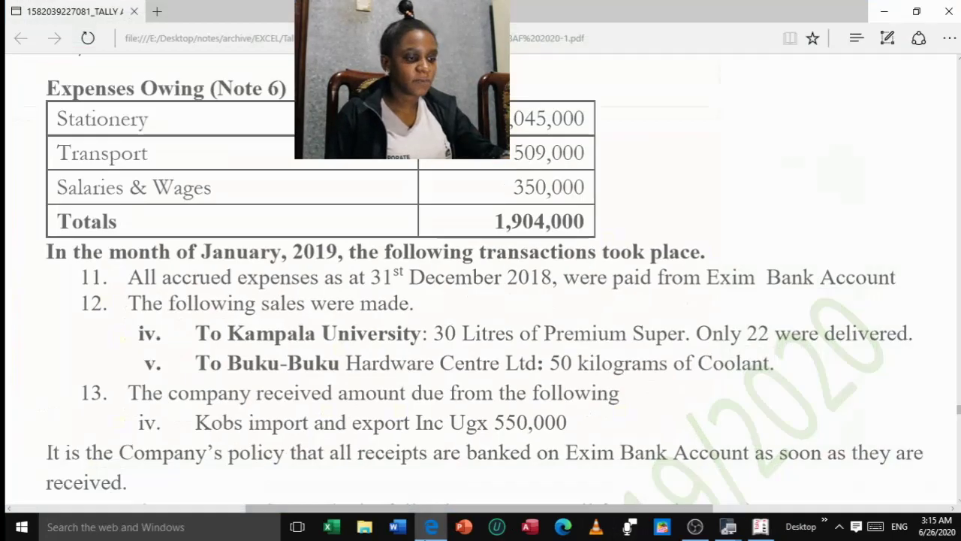
scroll(162, 308, "down", 2)
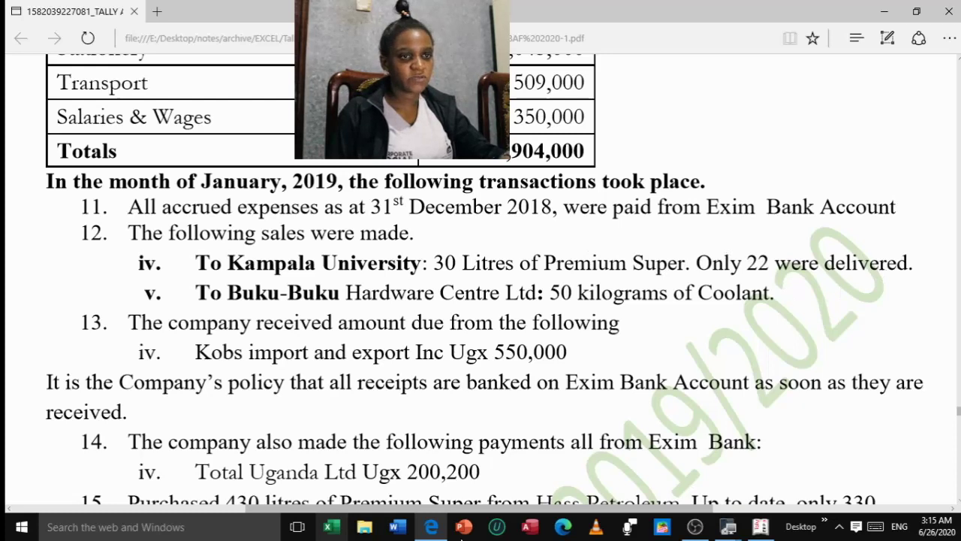
left_click(766, 529)
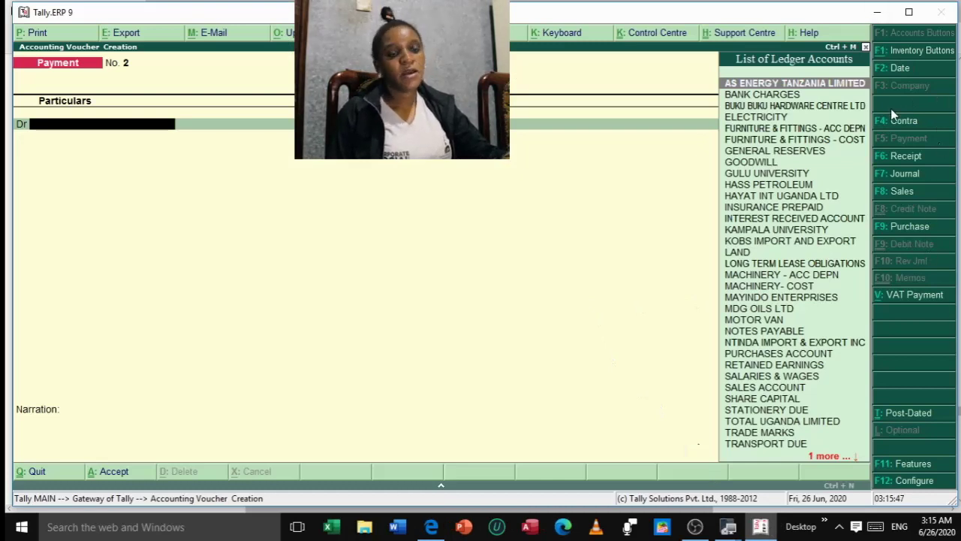
left_click(432, 527)
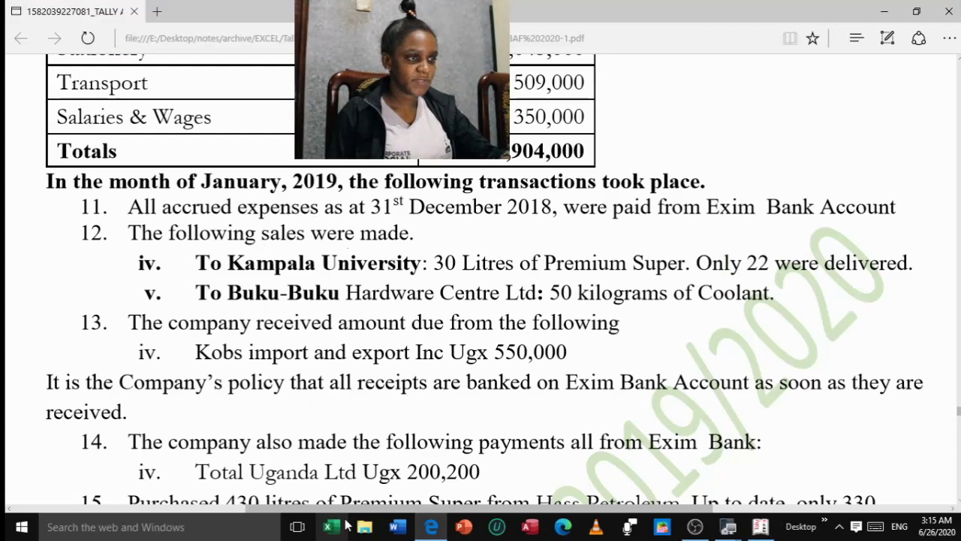
key("alt+Tab")
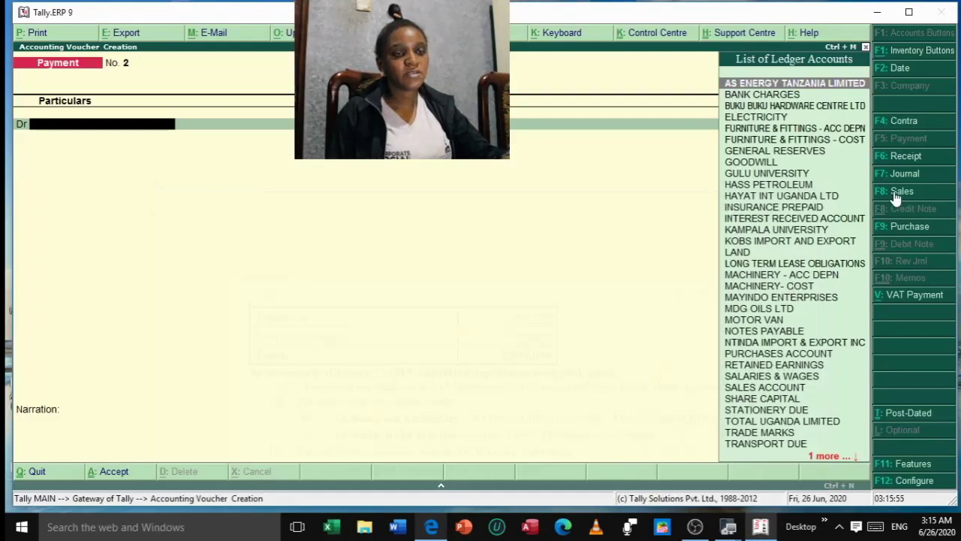
- Start a new sales voucher with KAMPALA UNIVERSITY as the party account
left_click(896, 192)
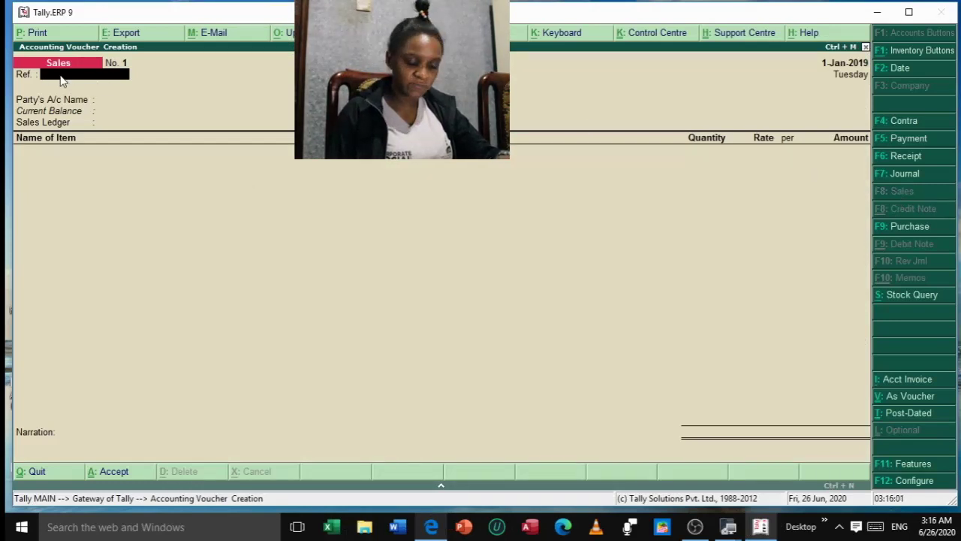
key("Return")
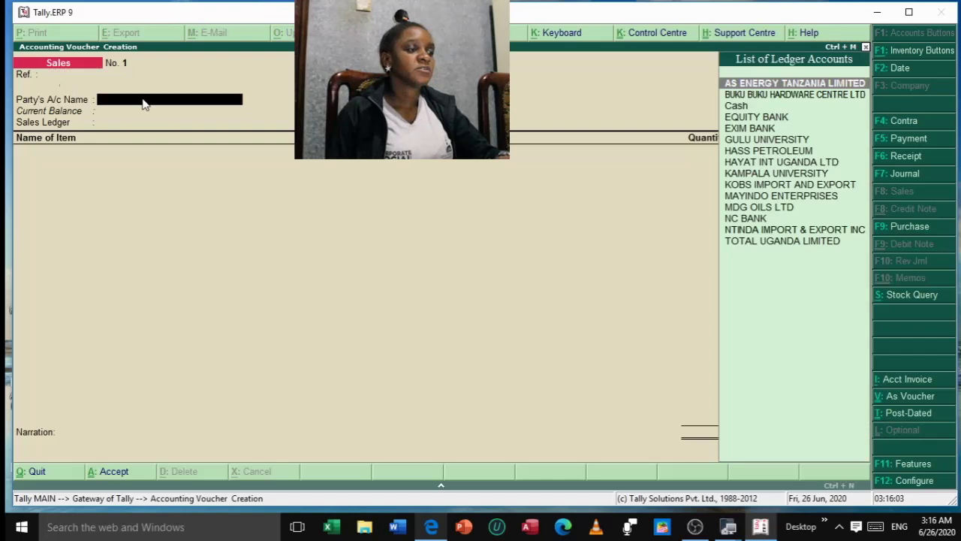
left_click(438, 516)
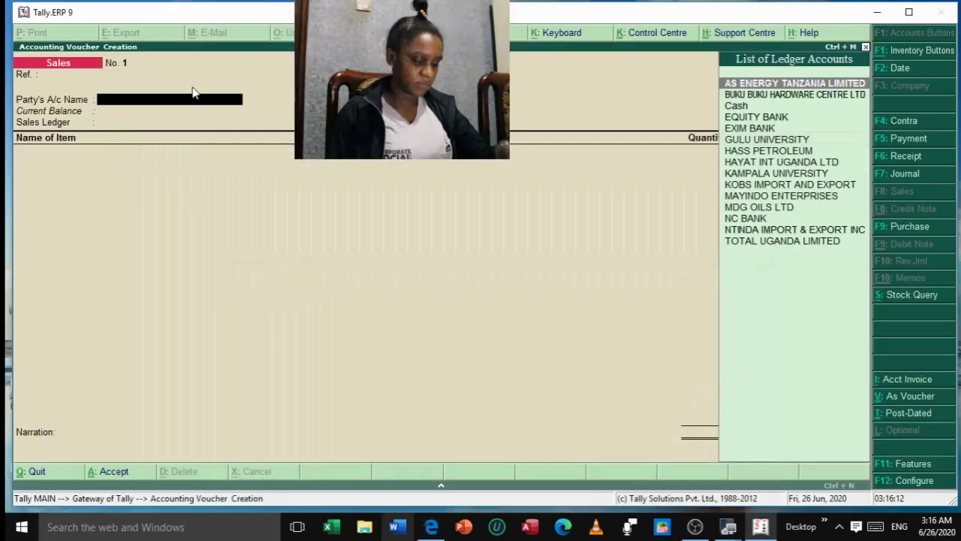
type("K")
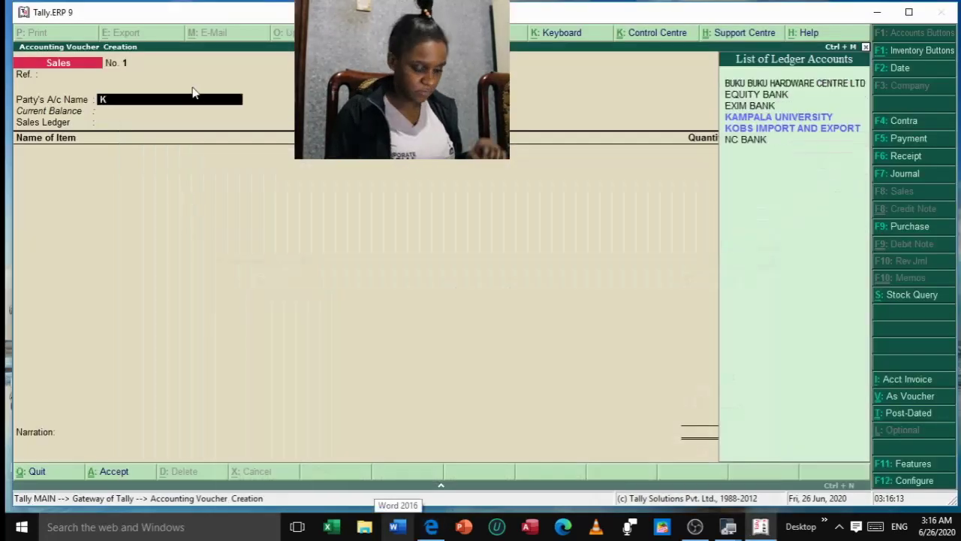
type("A,M")
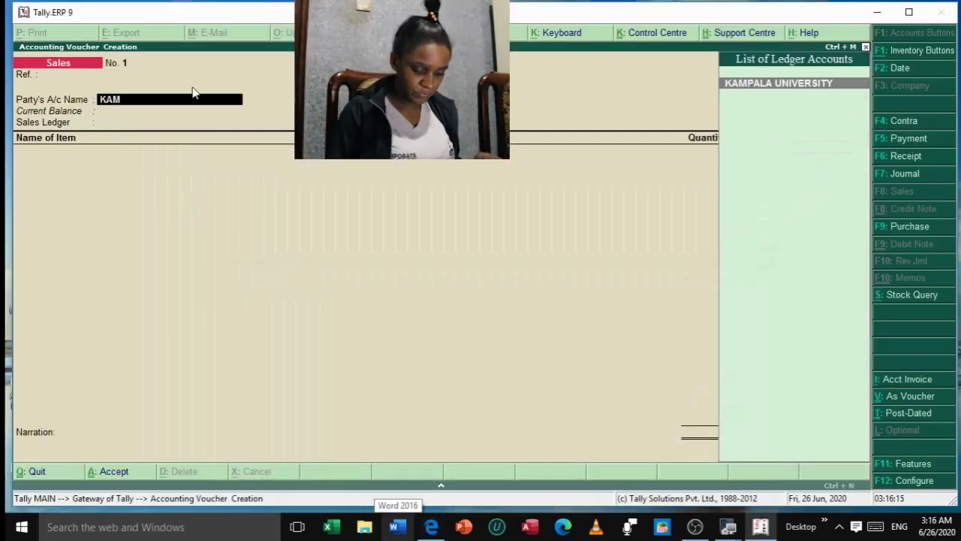
key("Return")
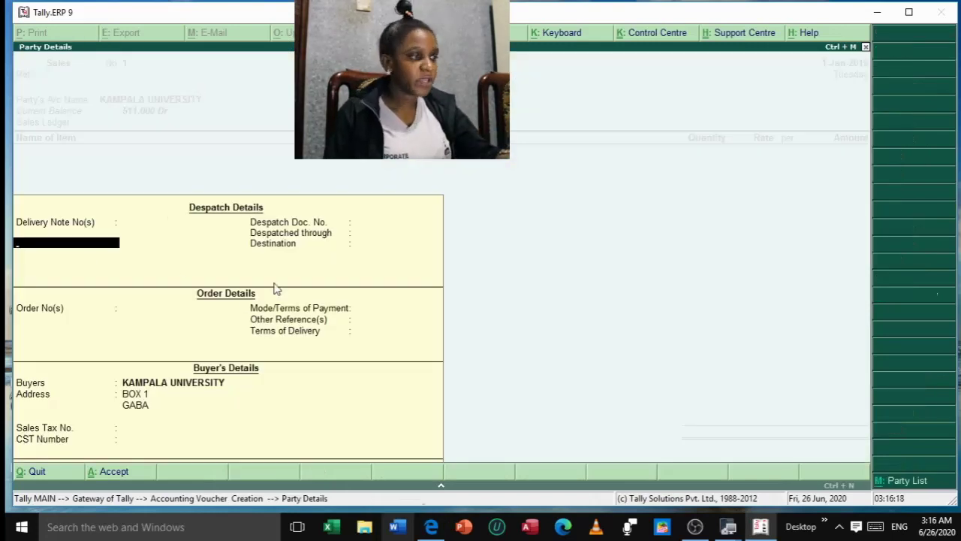
- Skip the party details and set SALES ACCOUNT as the sales ledger
key("Return")
key("Return")
key("Return")
key("Return")
key("Return")
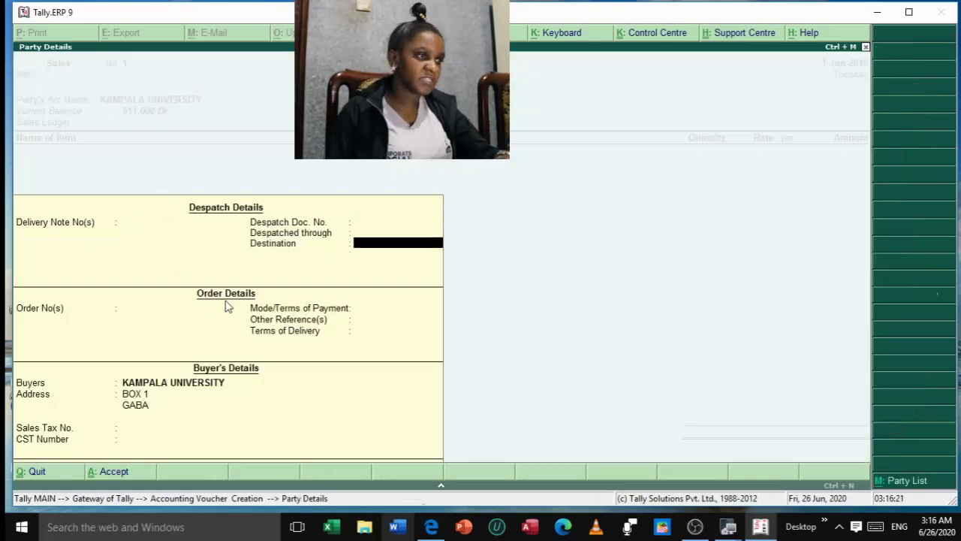
key("Return")
key("Return")
key("Return")
key("Return")
key("Return")
key("Return")
key("Return")
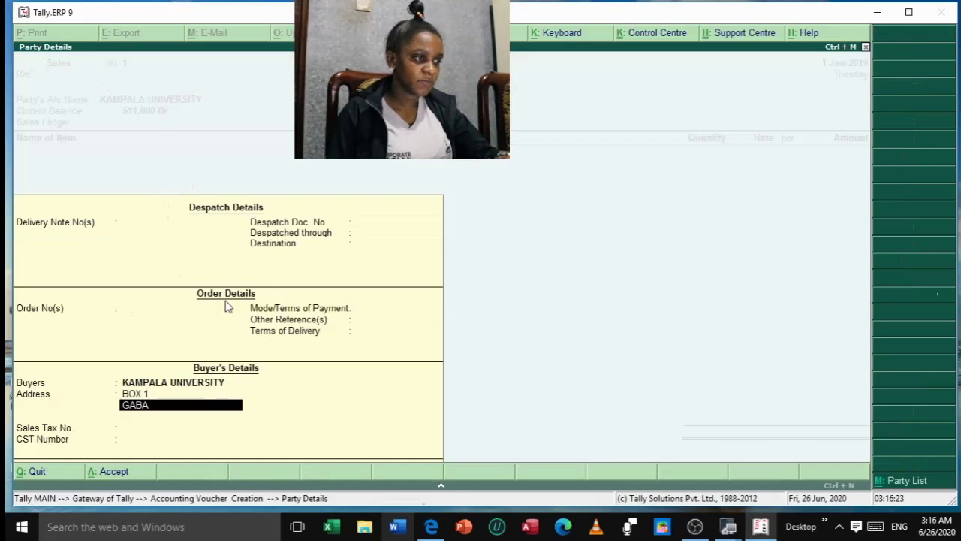
key("Return")
key("Return")
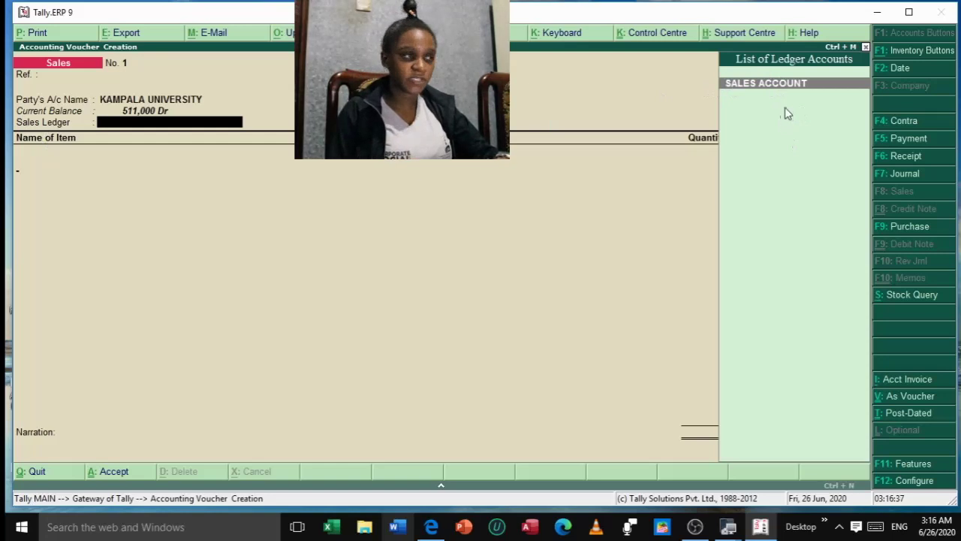
key("Return")
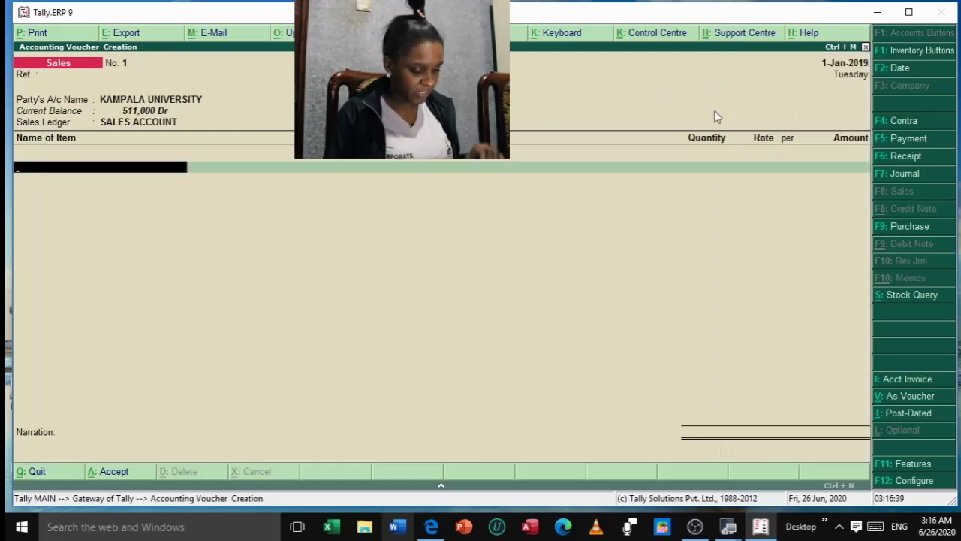
- Add 22 litres of PREMIUM SUPER at 75,000 for an amount of 1,650,000
type("PRE")
key("Return")
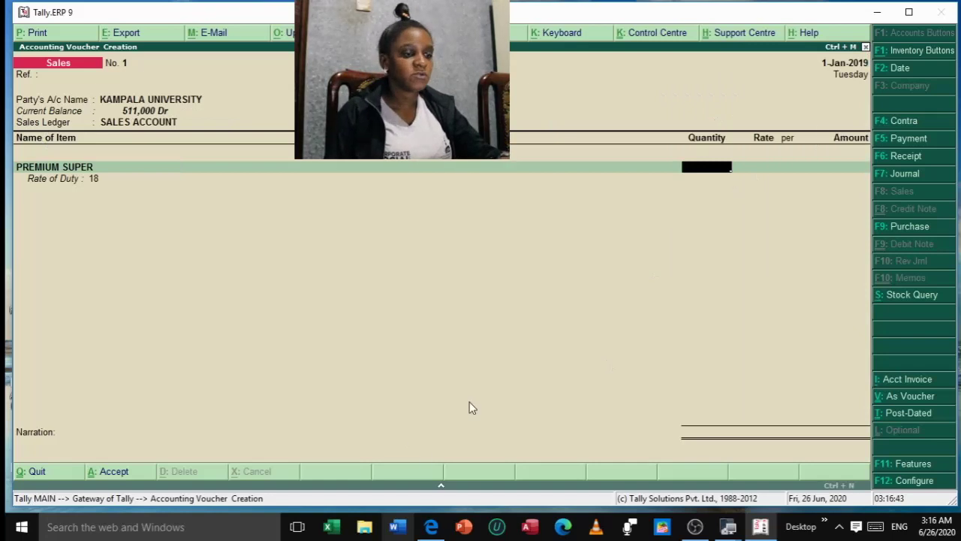
left_click(431, 526)
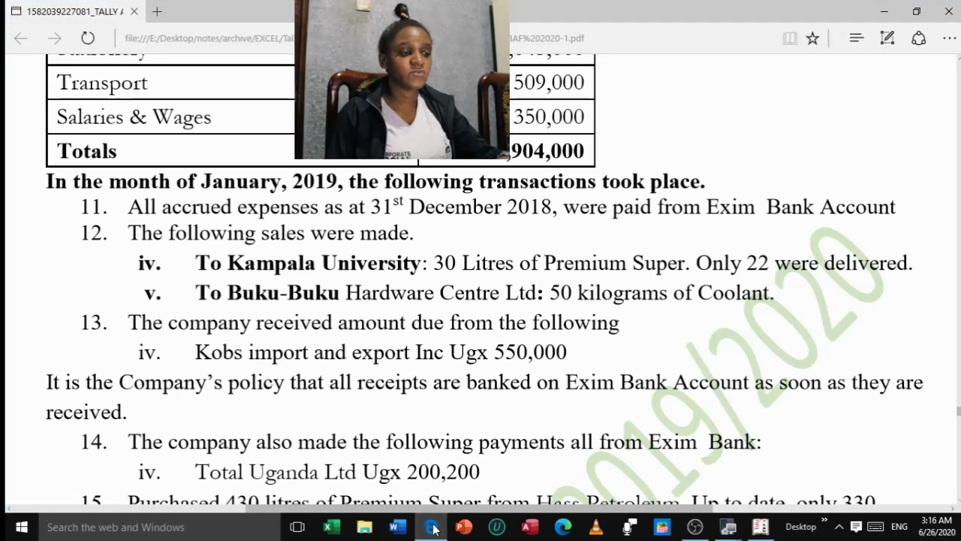
key("alt+Tab")
type("22")
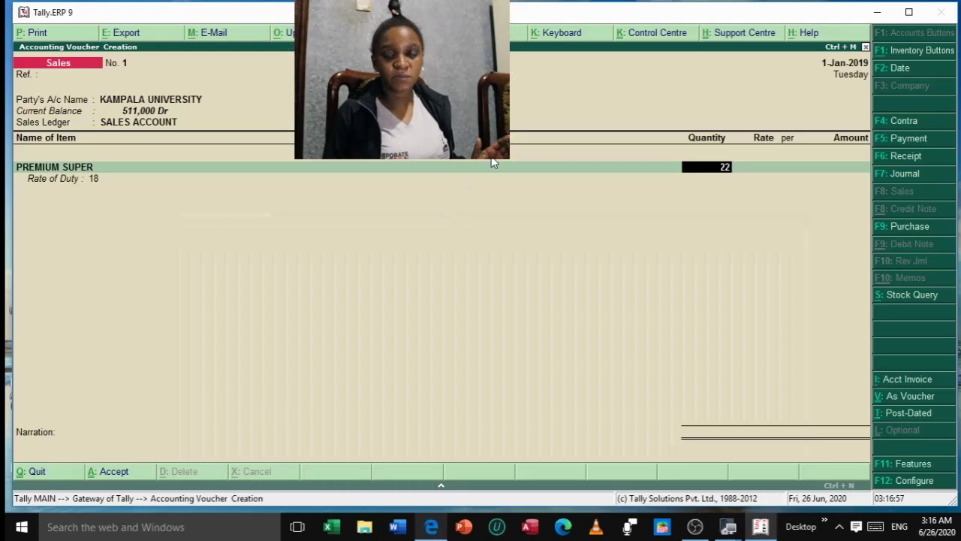
key("Return")
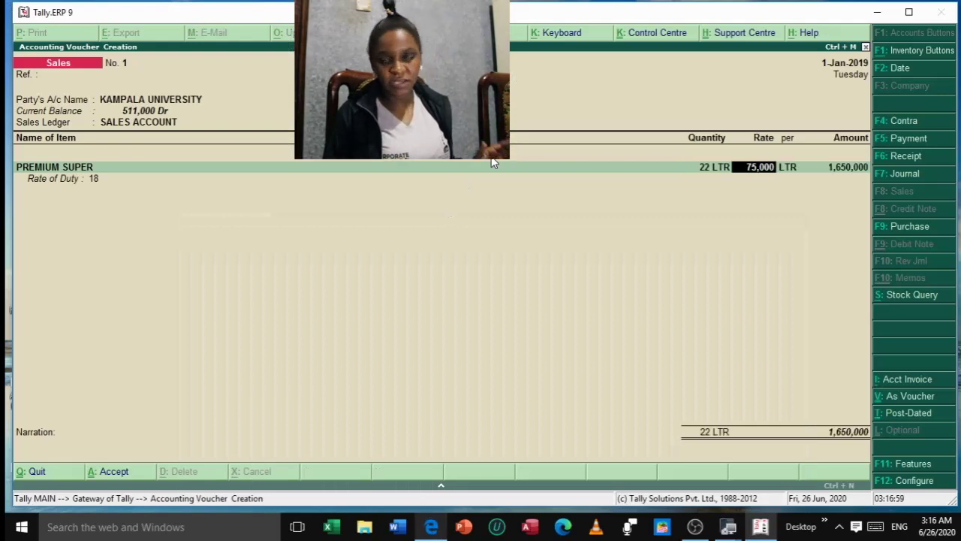
key("Return")
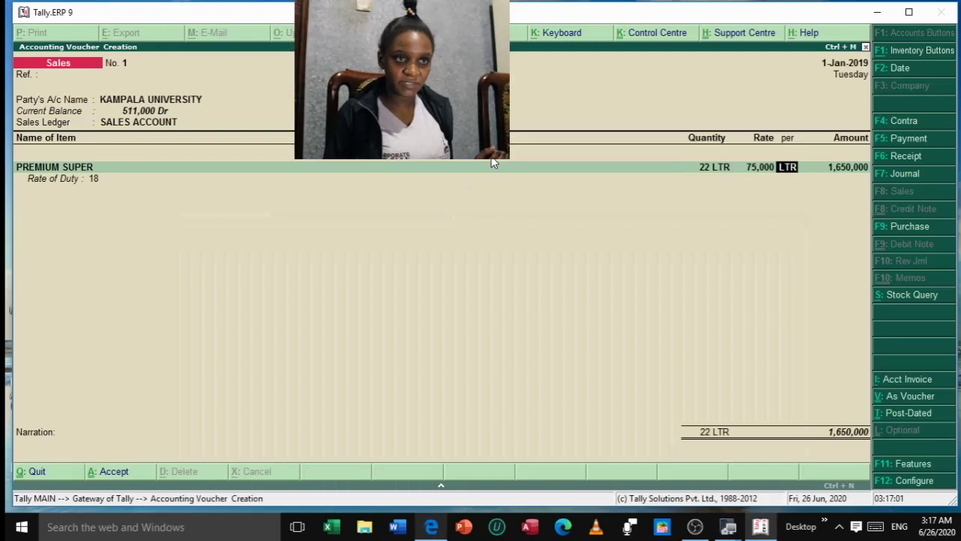
key("Return")
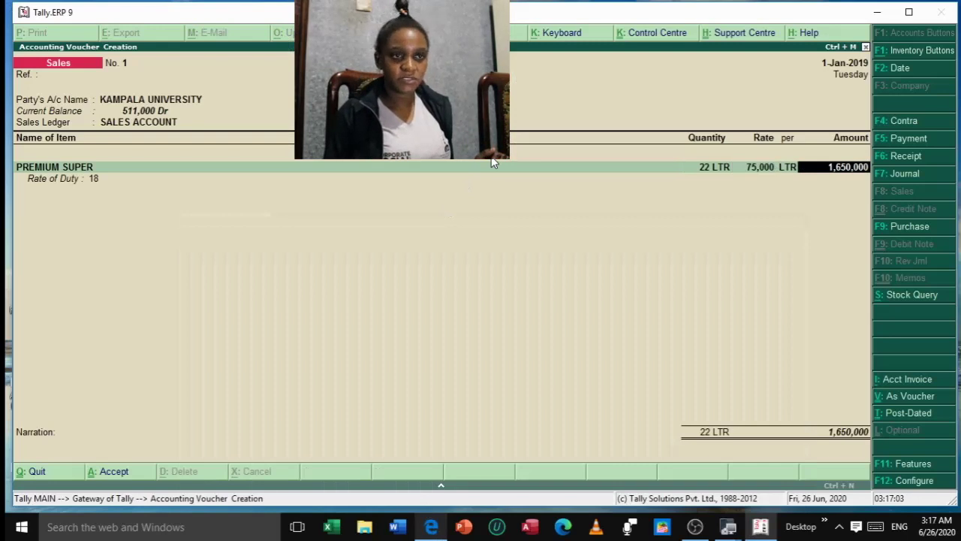
key("Return")
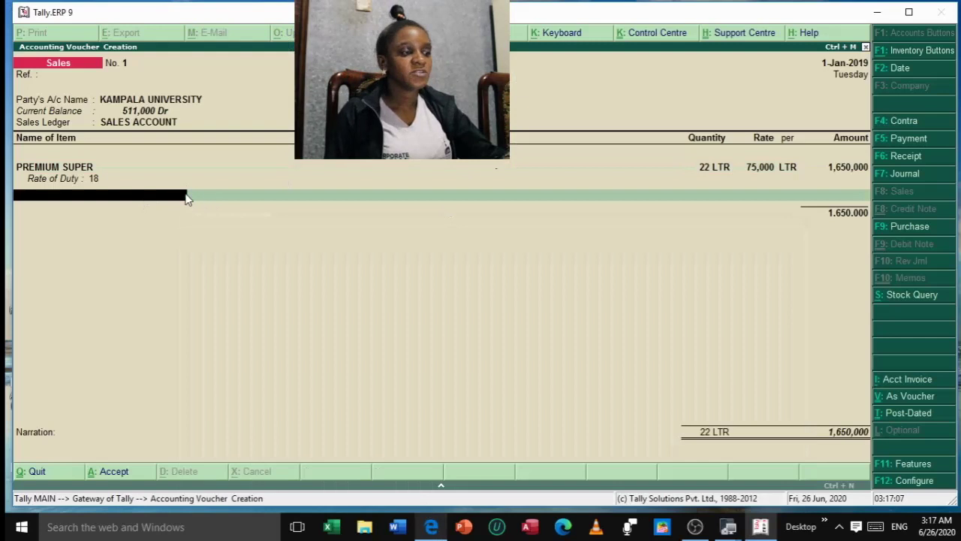
key("Return")
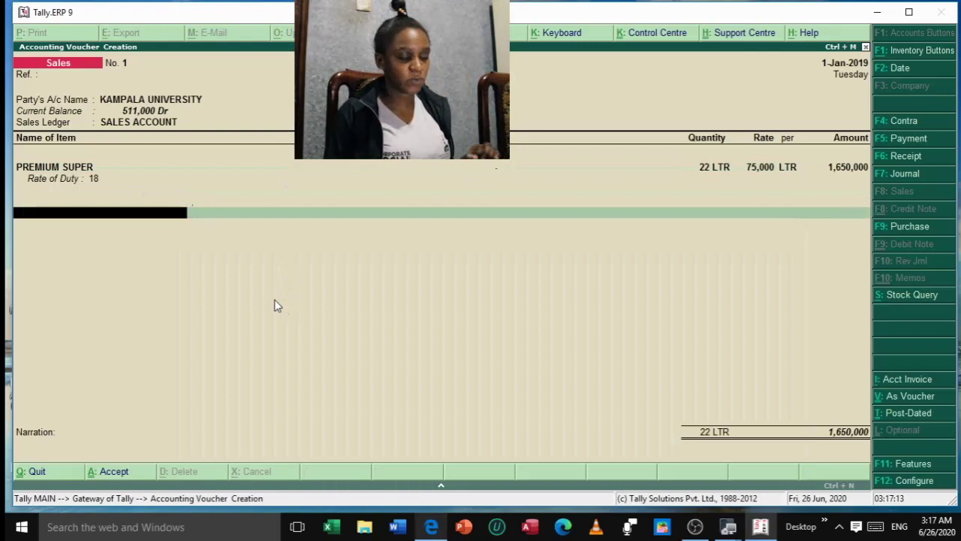
- Add 18% VAT of 297,000, bringing the sales voucher total to 1,947,000
type("VAT")
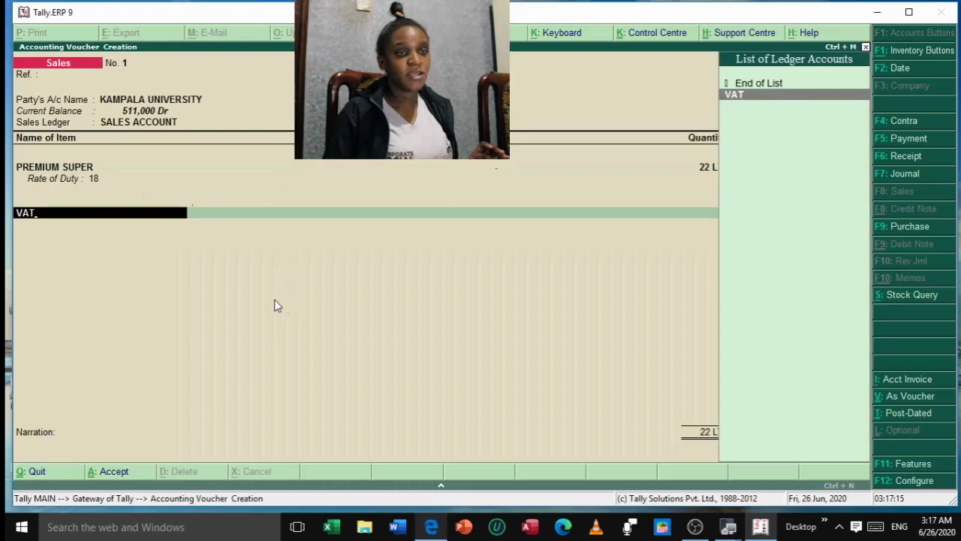
key("Return")
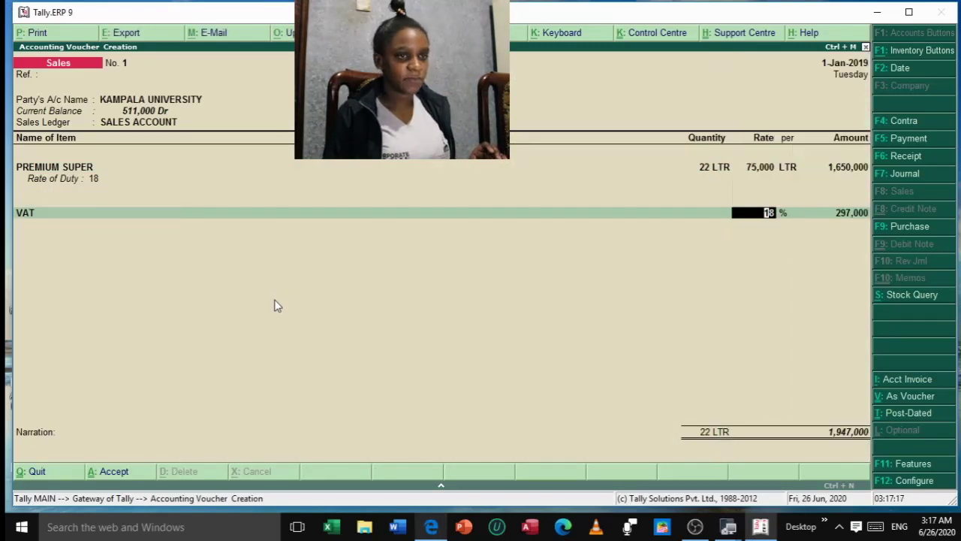
key("Return")
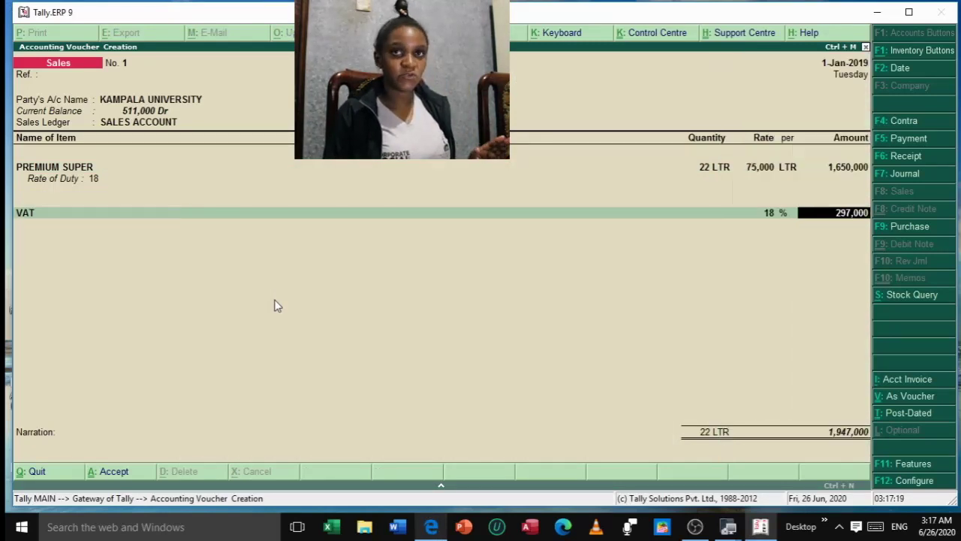
key("Return")
key("Return")
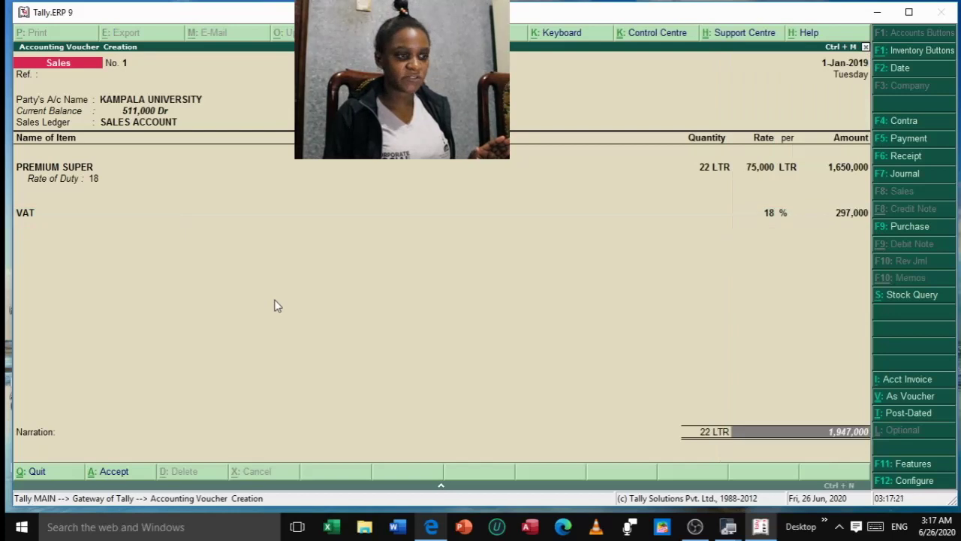
key("Return")
key("Return")
key("Return")
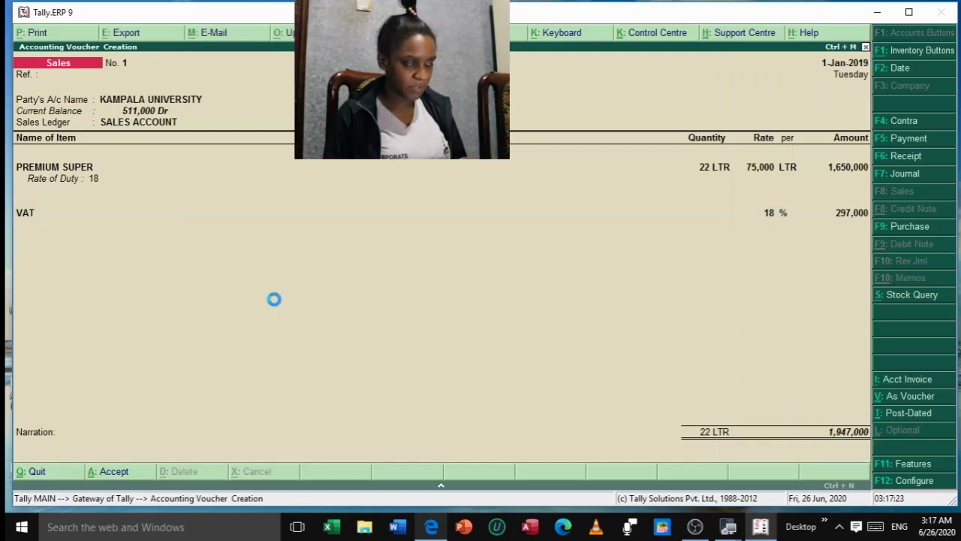
- Set up sales voucher No. 2 for BUKU BUKU HARDWARE CENTRE LTD using SALES ACCOUNT
left_click(431, 527)
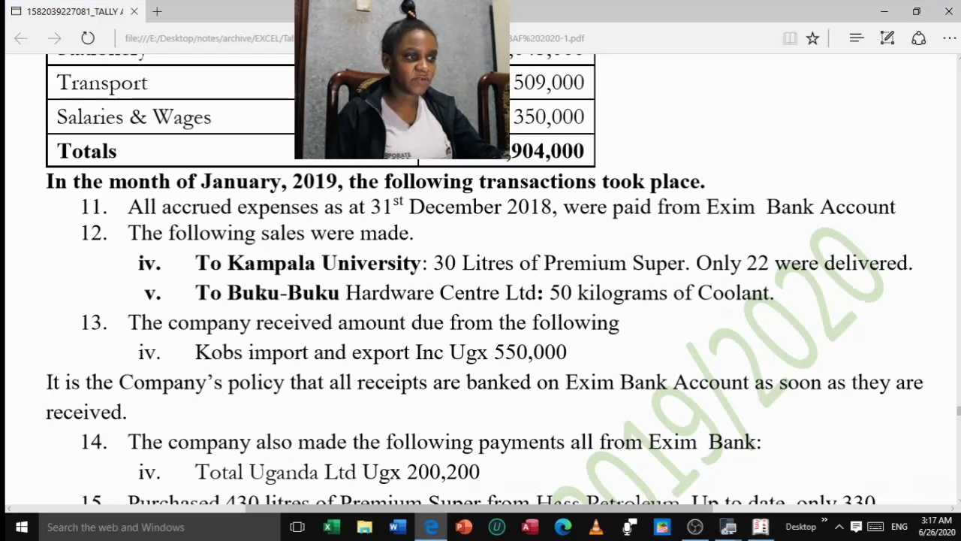
left_click(434, 529)
key("Return")
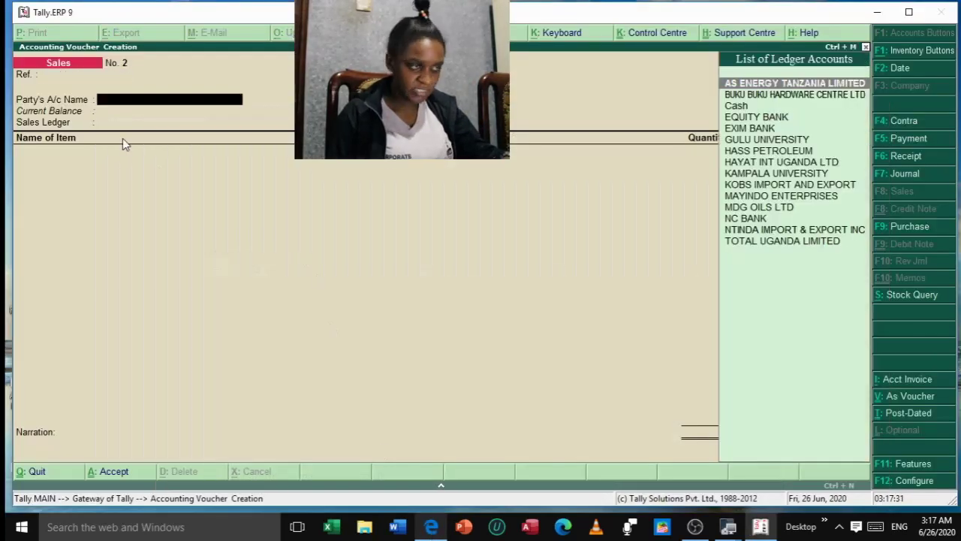
type("BUKU")
key("Return")
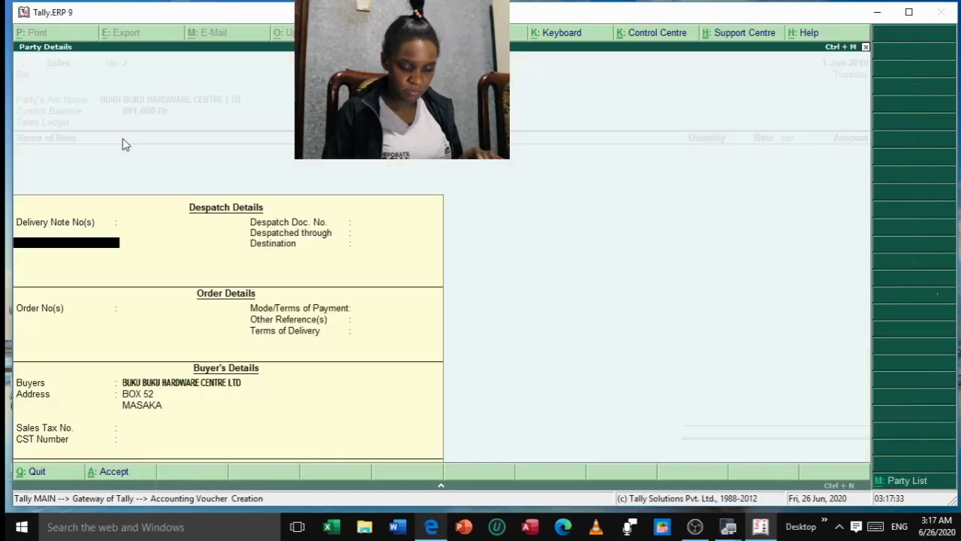
key("Return")
key("Return")
key("Return")
key("Return")
key("Return")
key("Return")
key("Return")
key("Return")
key("Return")
key("Return")
key("Return")
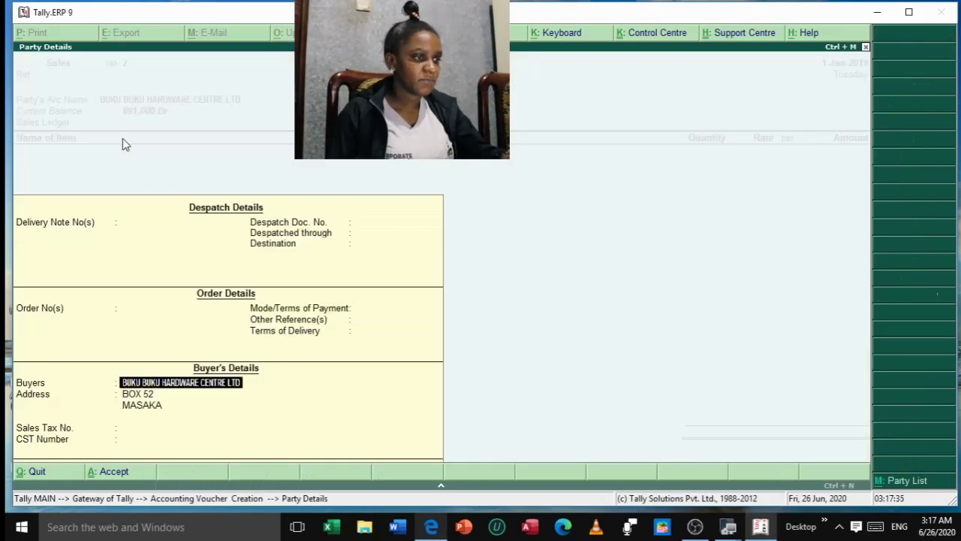
key("Return")
key("Return")
key("Return")
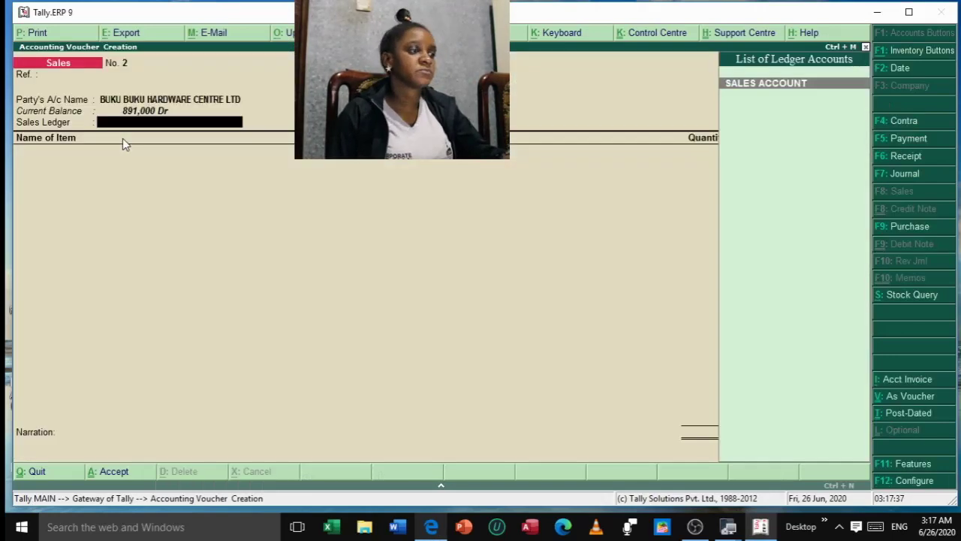
key("Return")
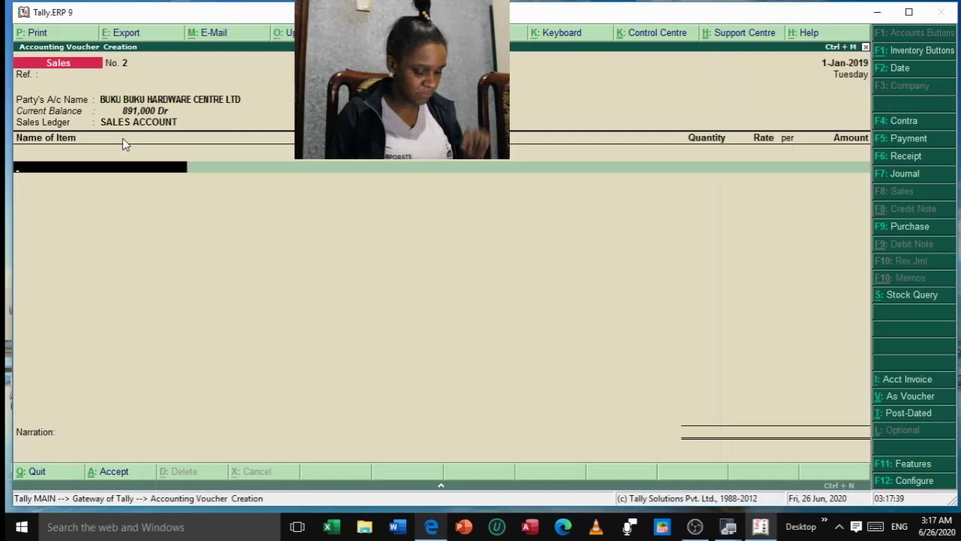
left_click(432, 529)
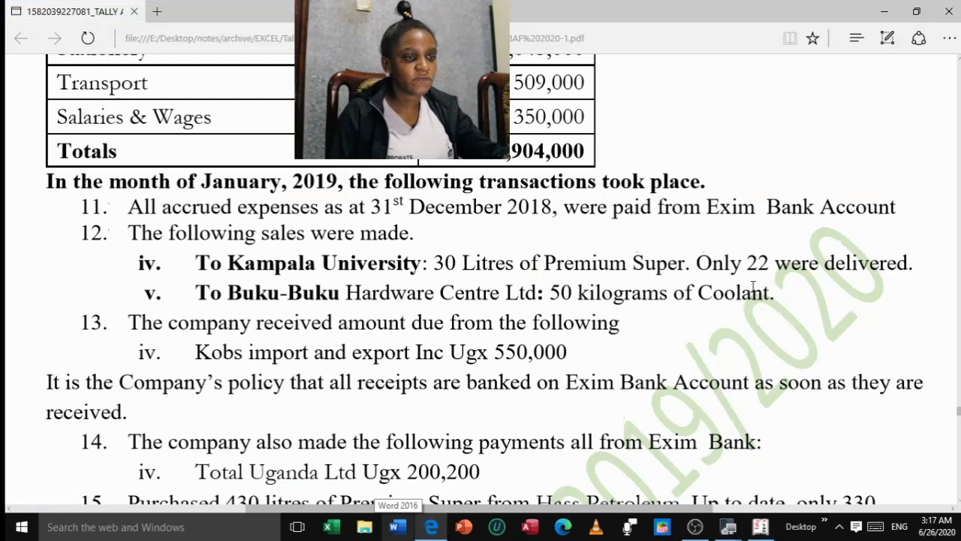
left_click(432, 526)
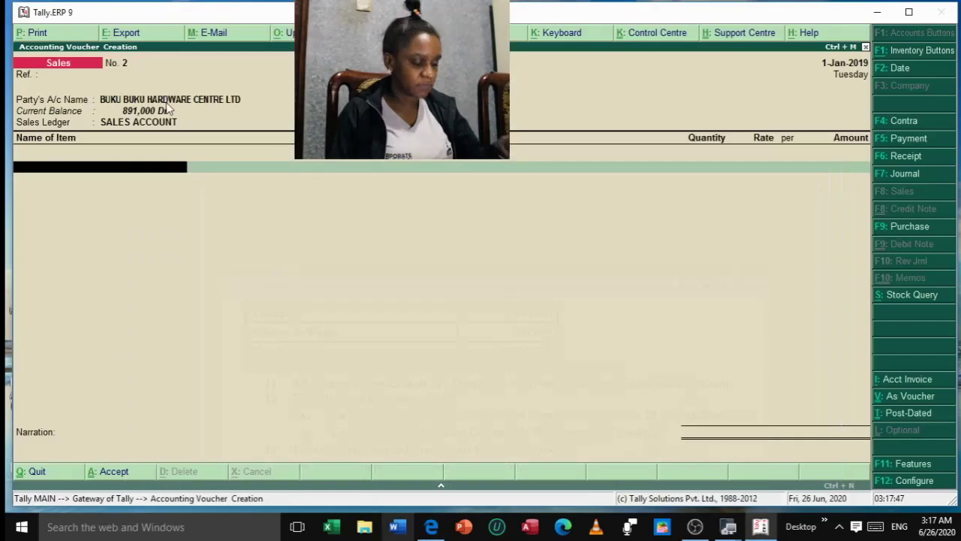
- Enter 50 kg of COOLANT at 10,000 (500,000) plus 18% VAT of 90,000
type("COOLA")
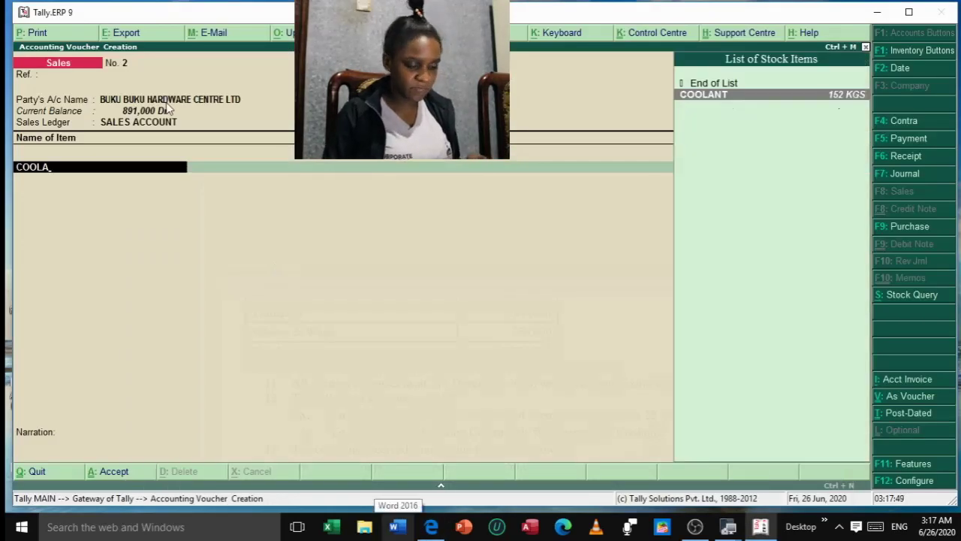
key("Return")
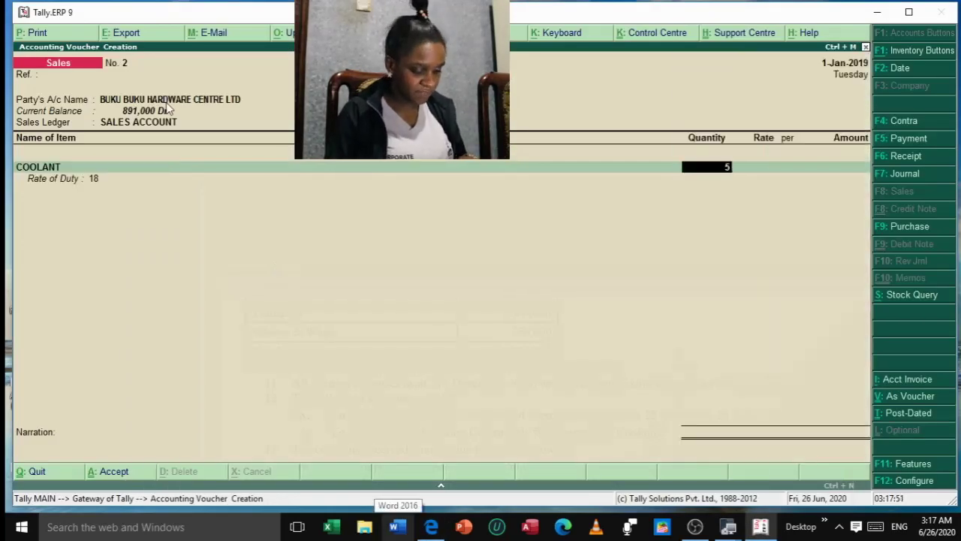
key("Return")
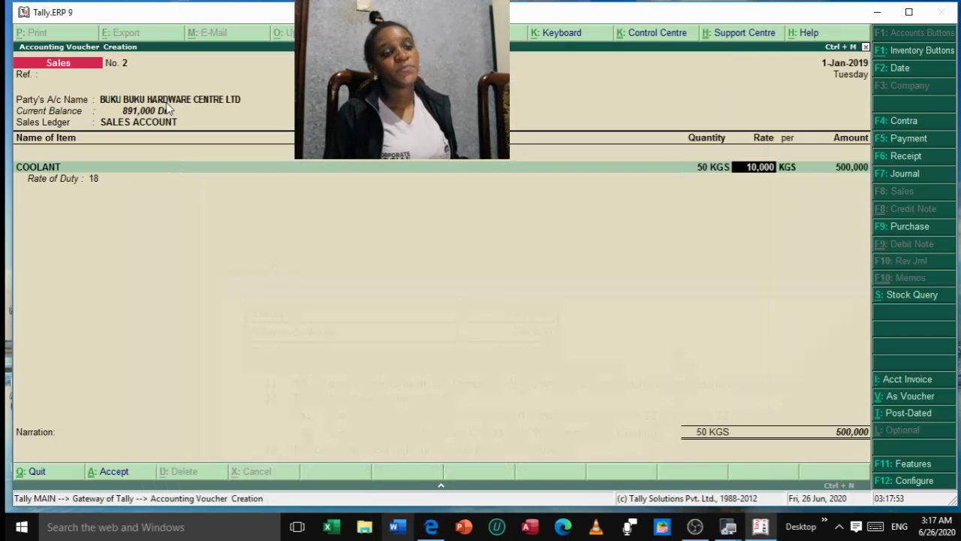
key("Return")
key("Return")
key("Return")
key("Return")
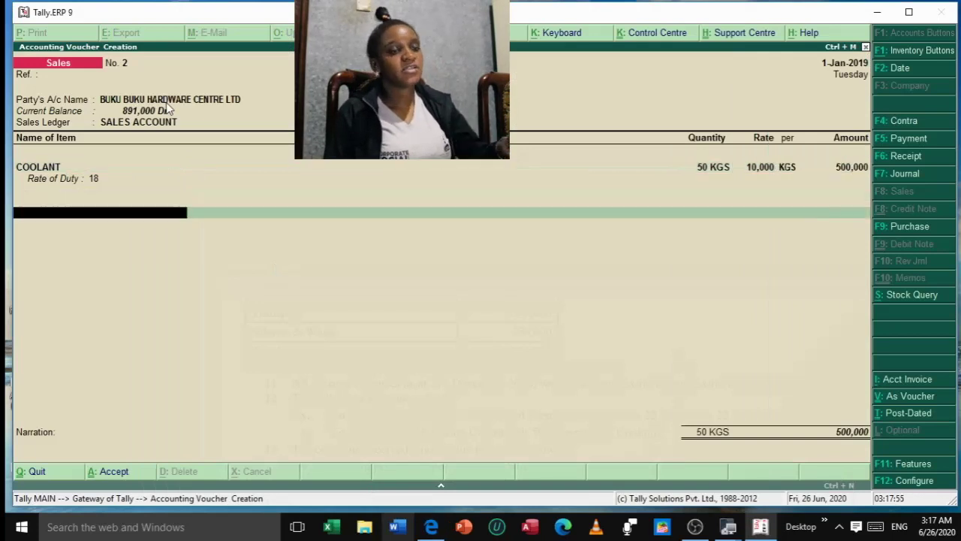
key("Down")
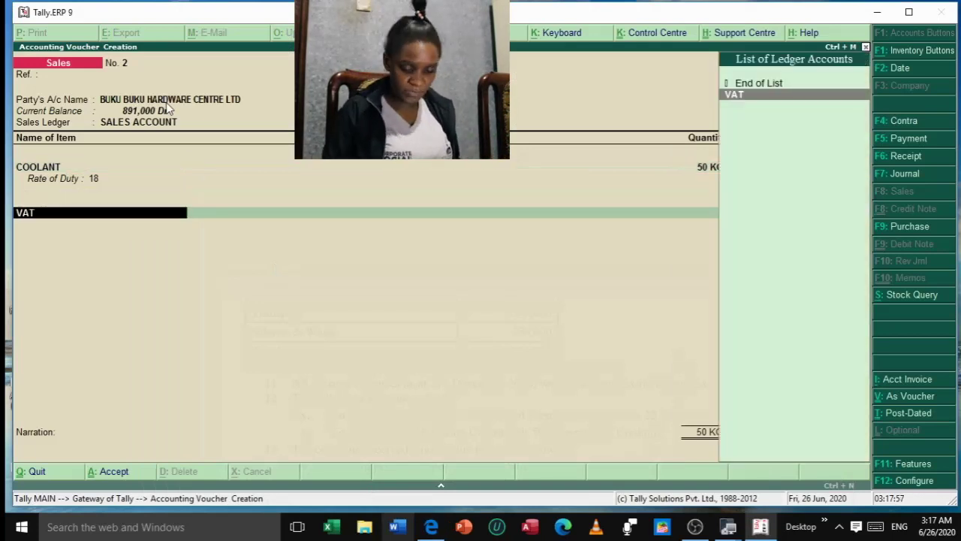
key("Return")
key("Return")
key("Return")
key("Return")
key("Return")
key("Return")
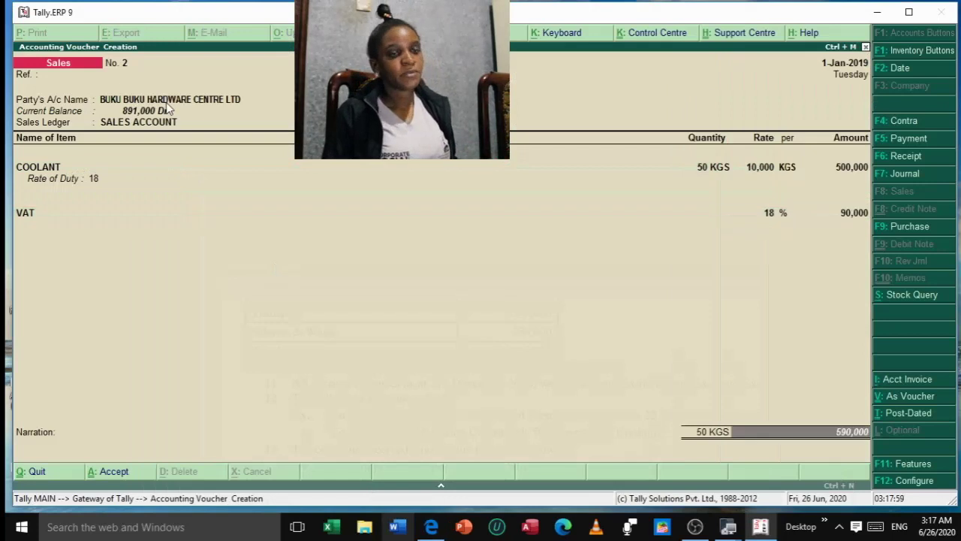
key("Return")
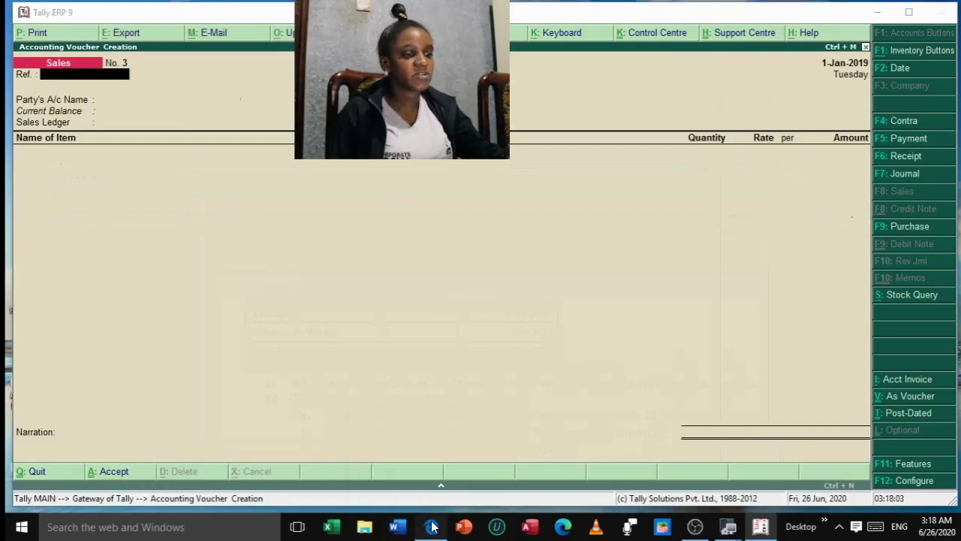
key("alt+Tab")
scroll(312, 355, "down", 2)
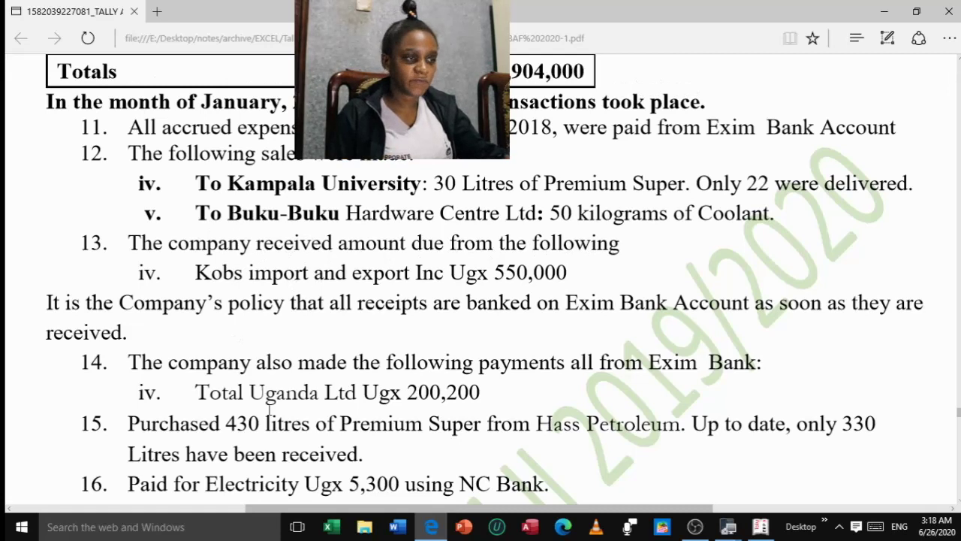
left_click(430, 528)
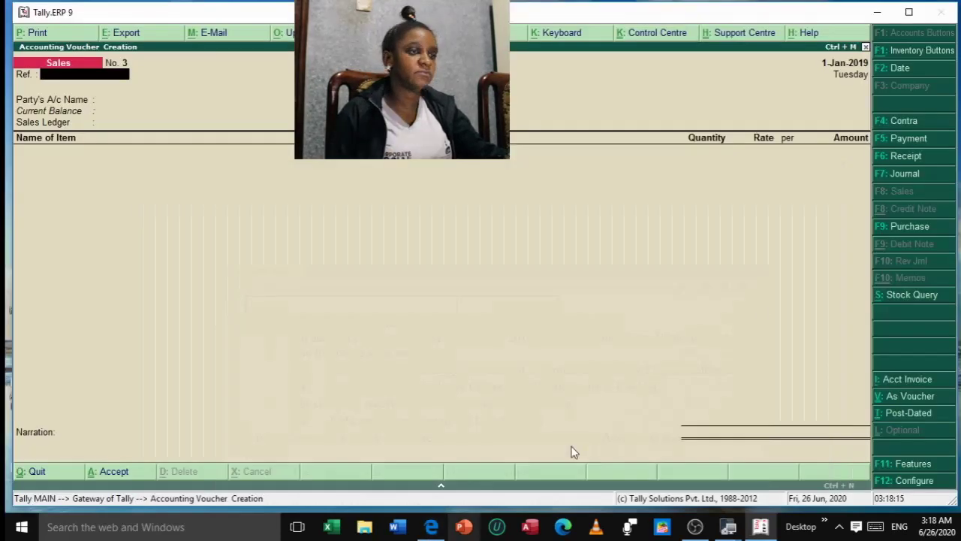
- Start a receipt voucher crediting KOBS IMPORT AND EXPORT with 550,000
left_click(908, 156)
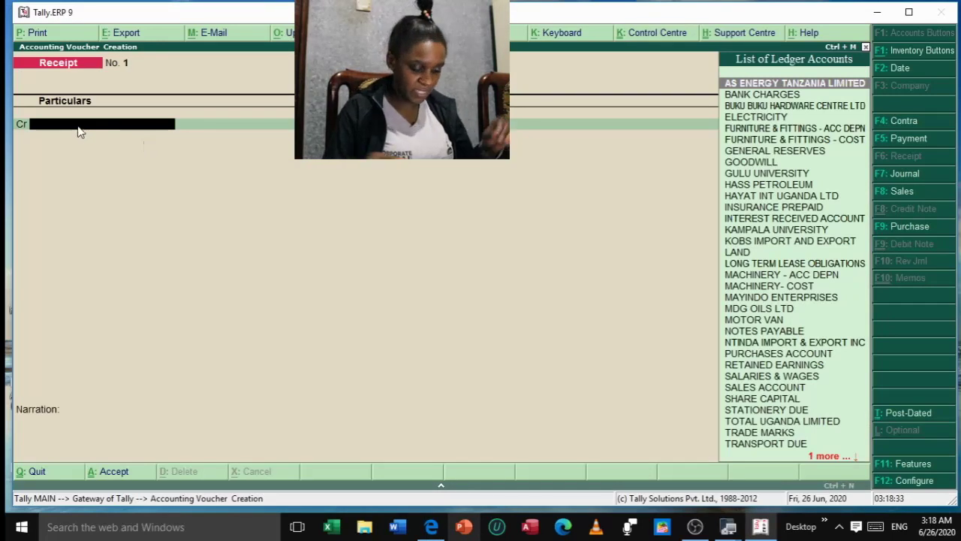
type("KOBS")
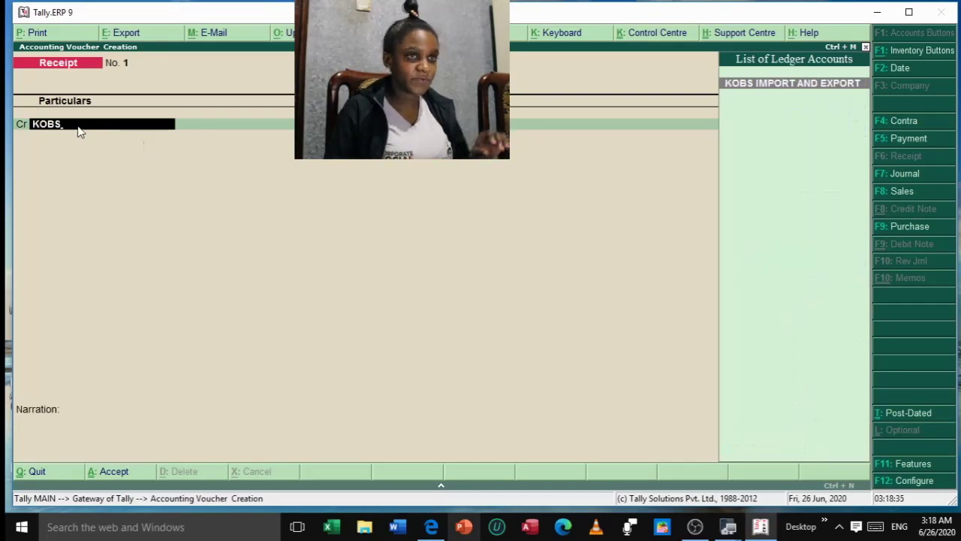
key("Return")
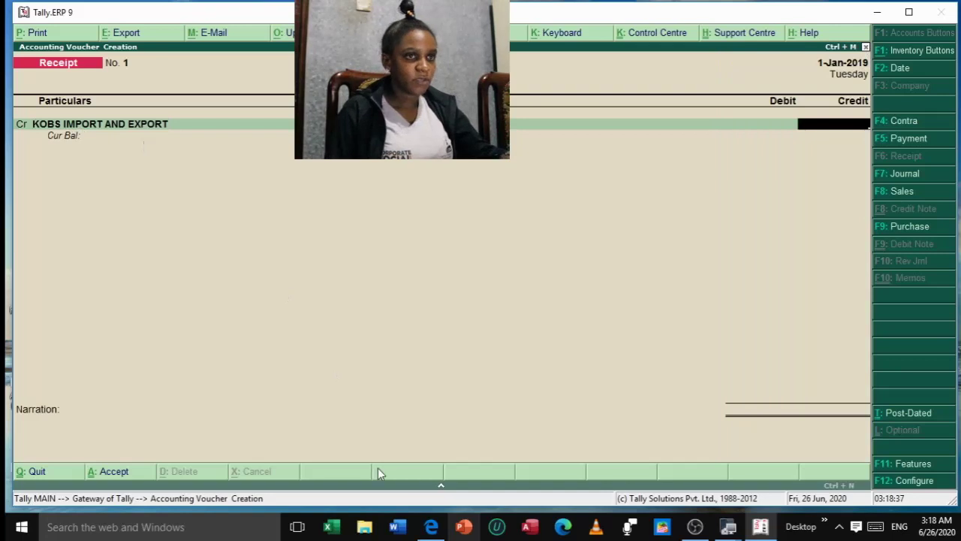
left_click(430, 526)
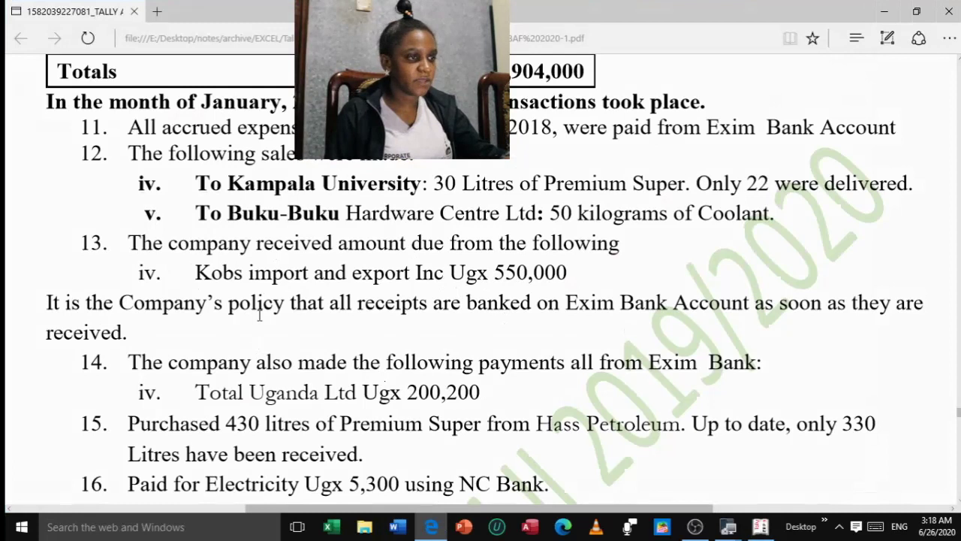
key("alt+Tab")
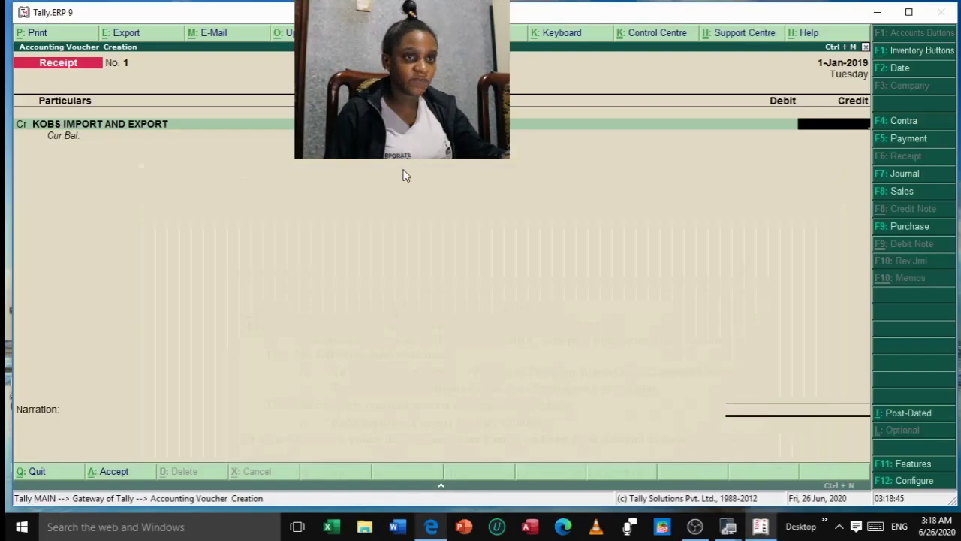
type("55000")
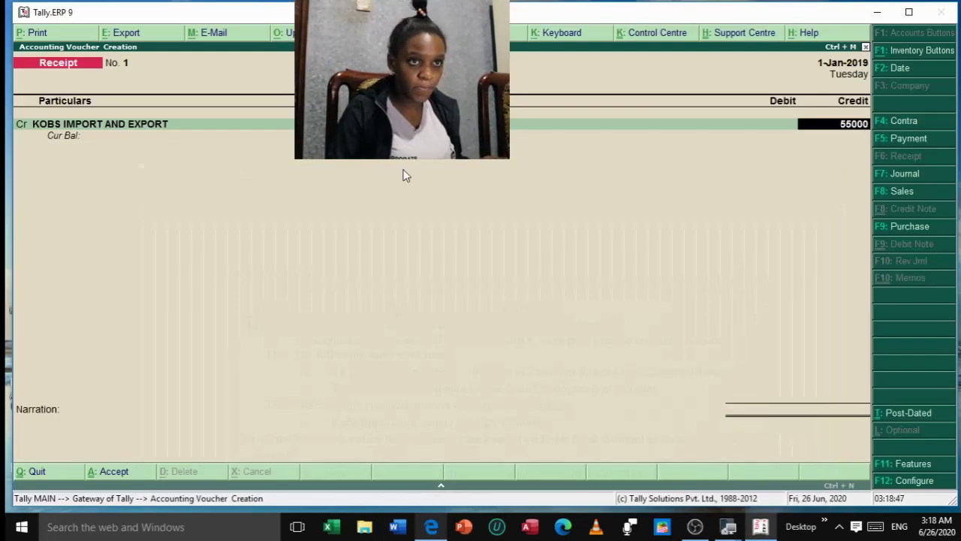
type("0")
key("Return")
key("Return")
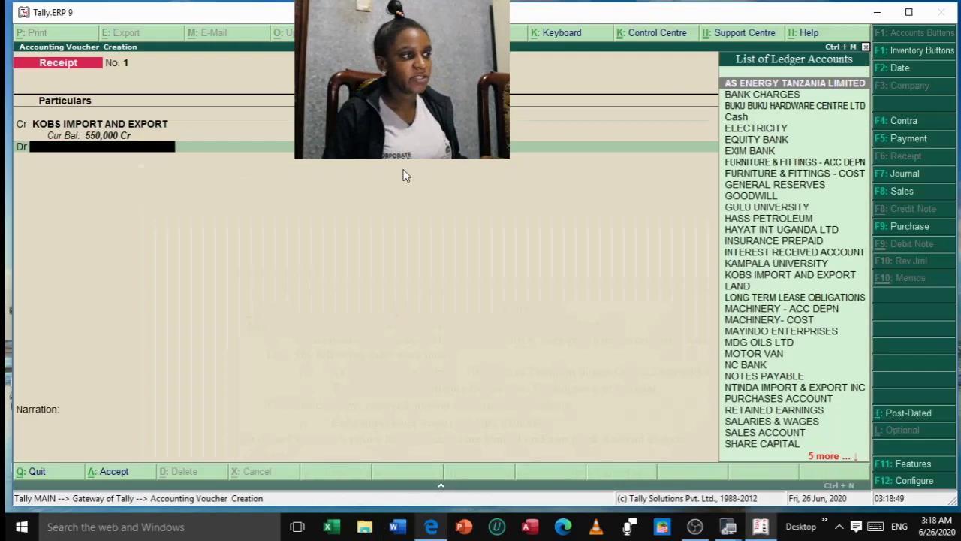
- Debit EXIM BANK 550,000 with a cheque allocation and save the receipt
left_click(431, 526)
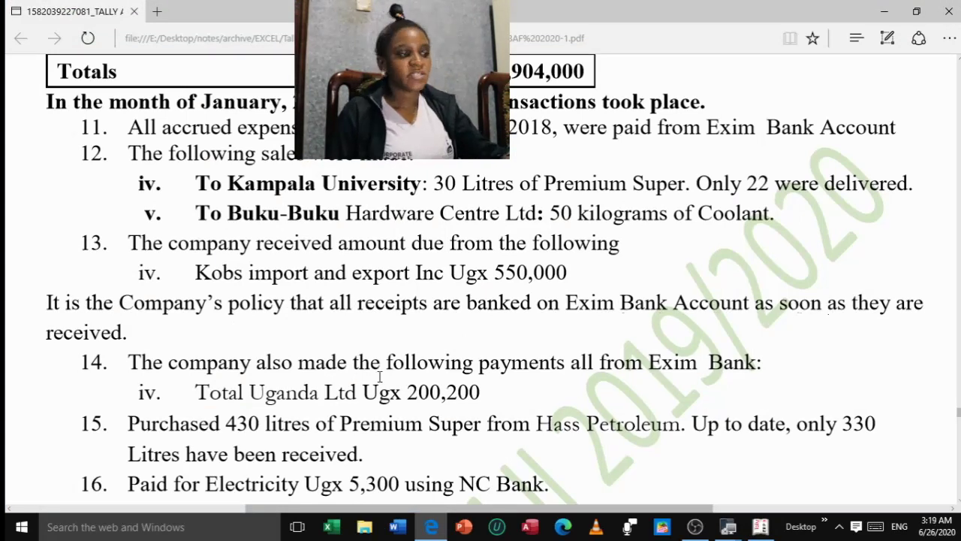
left_click(432, 526)
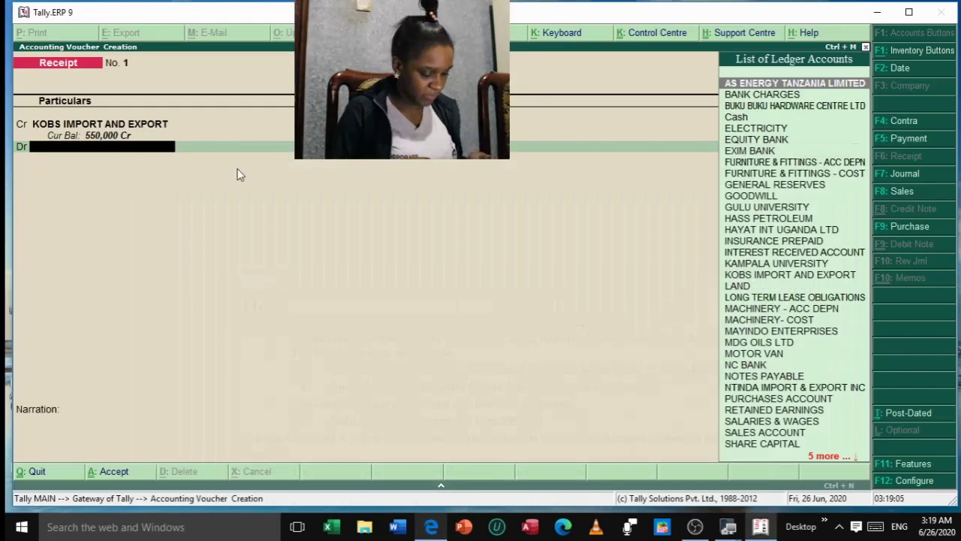
type("EXIM")
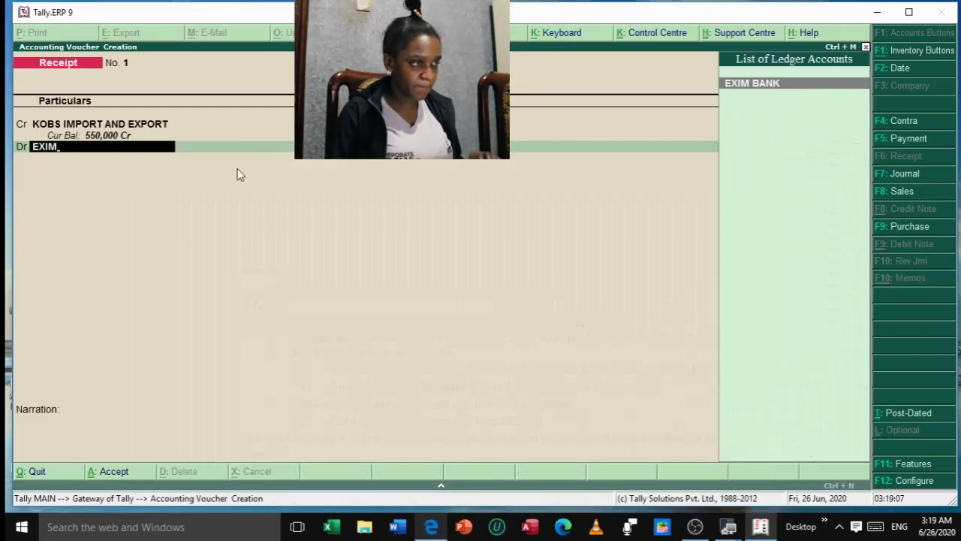
key("Return")
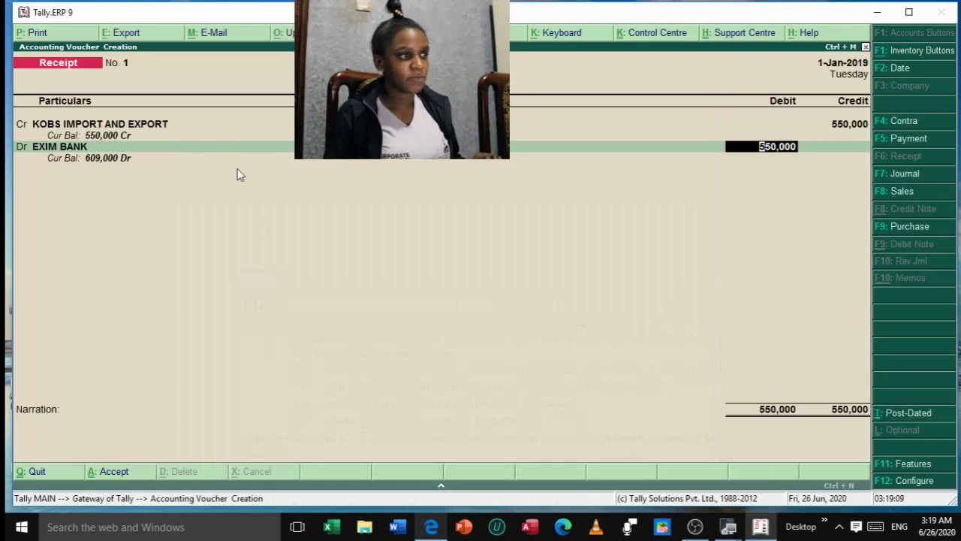
key("Return")
key("Return")
key("Return")
key("Return")
key("Return")
key("Return")
key("Return")
key("Return")
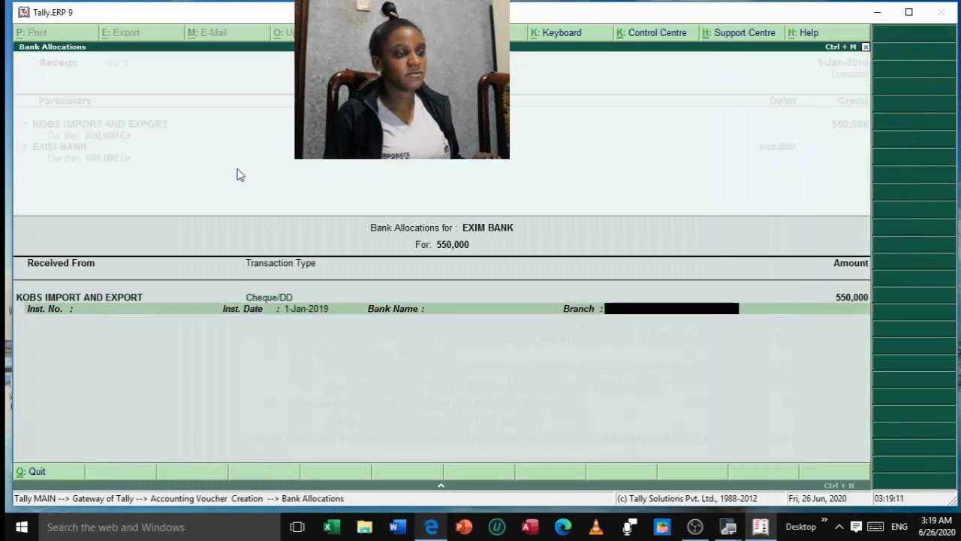
key("Return")
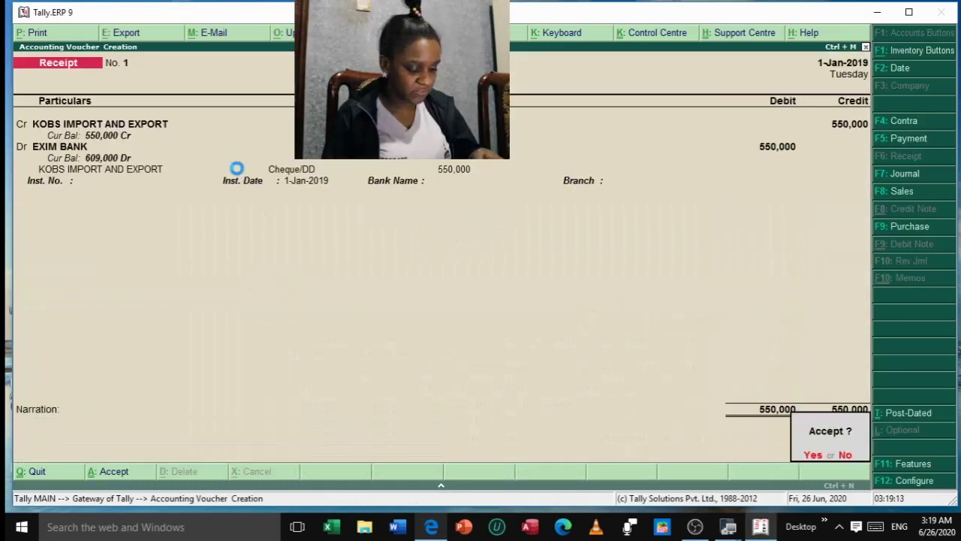
key("Return")
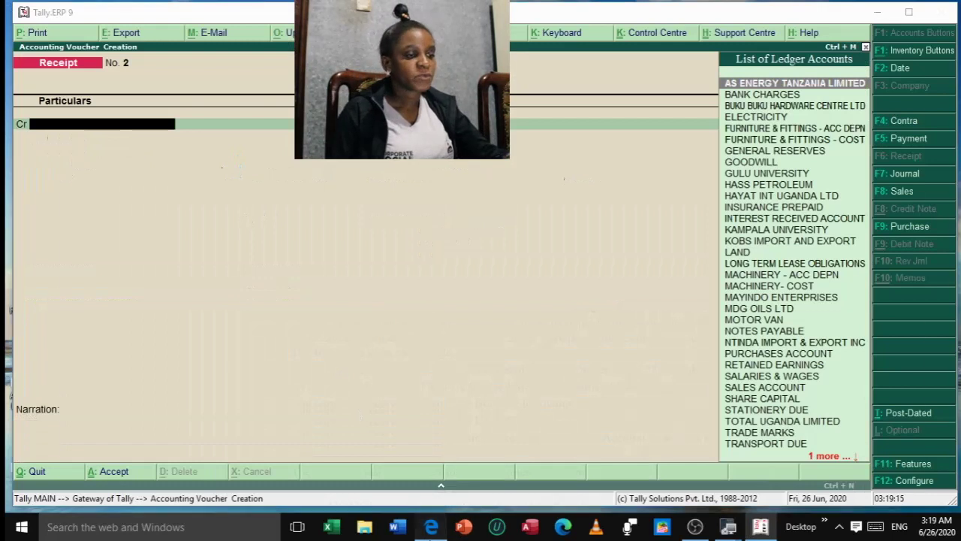
left_click(431, 527)
scroll(329, 380, "down", 3)
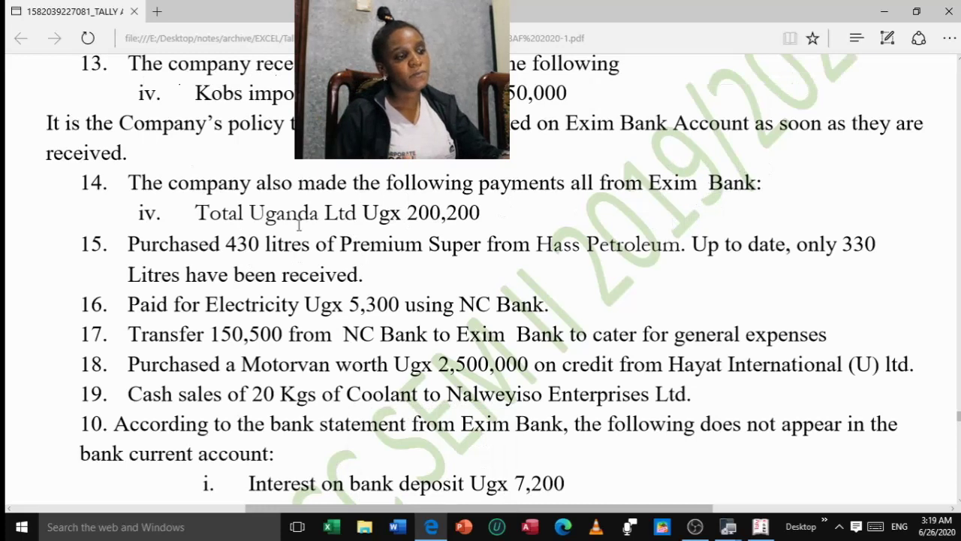
mouse_move(437, 531)
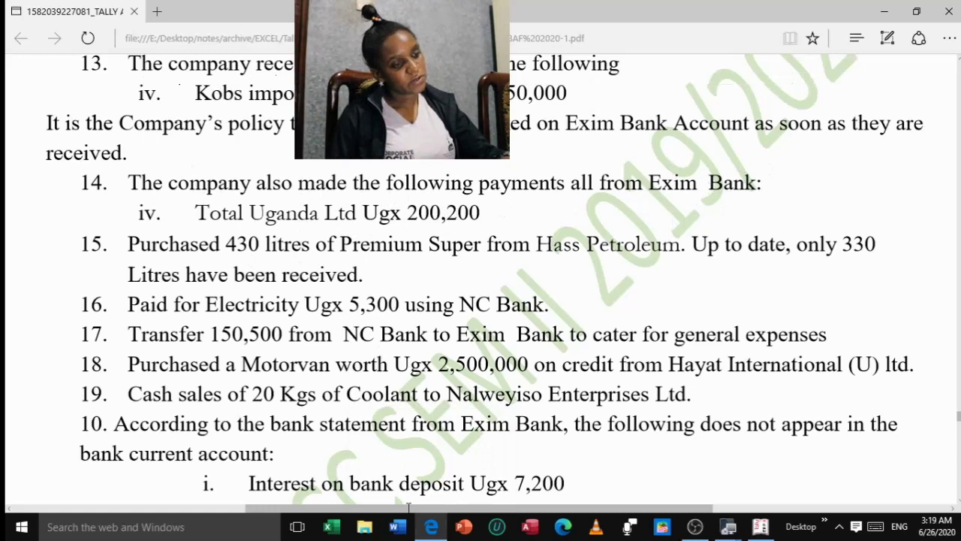
left_click(431, 526)
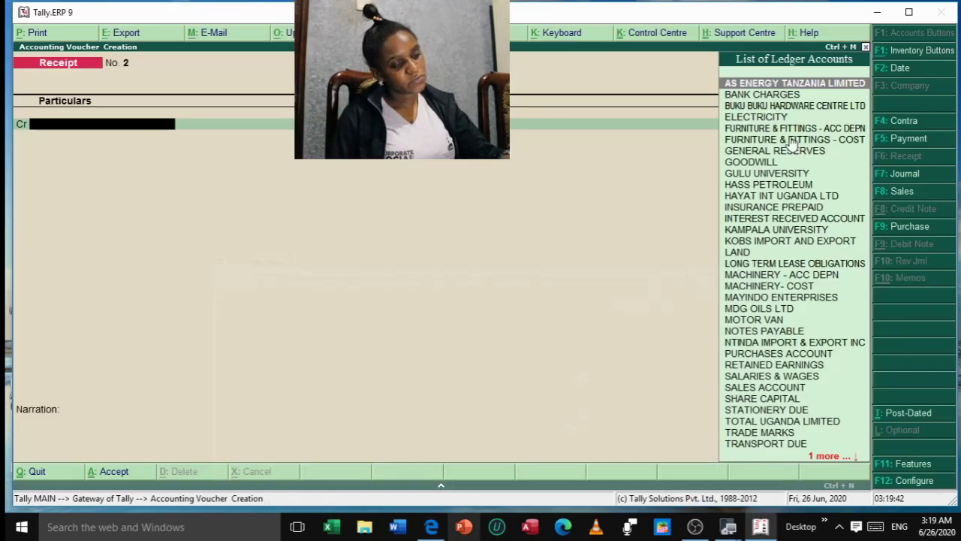
- Start a payment voucher debiting TOTAL UGANDA LIMITED 200,200
left_click(905, 139)
type("TOT")
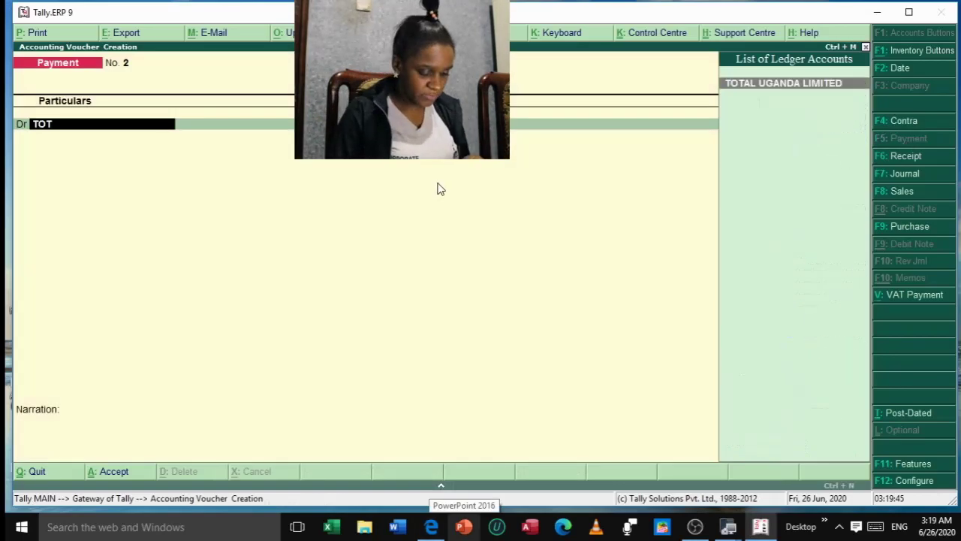
type("AL")
key("Return")
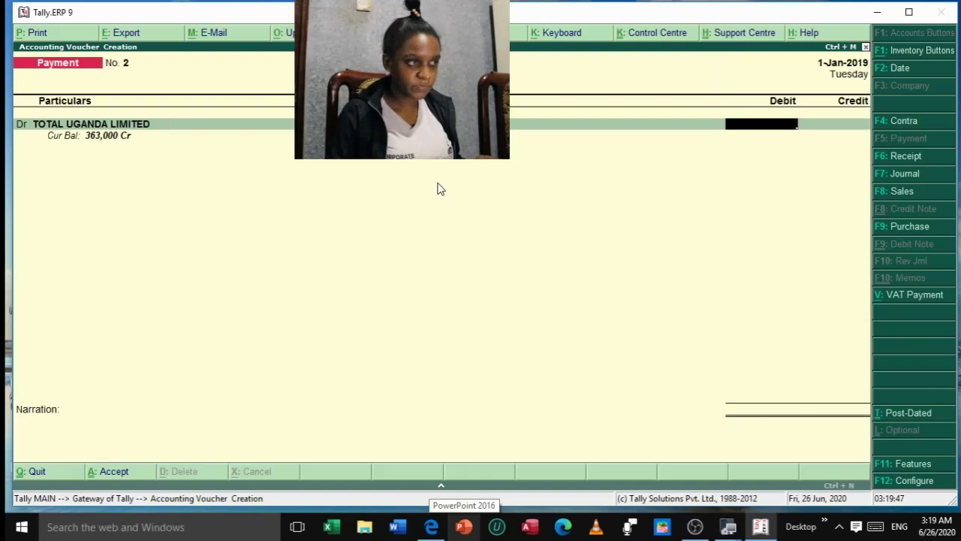
type("200200")
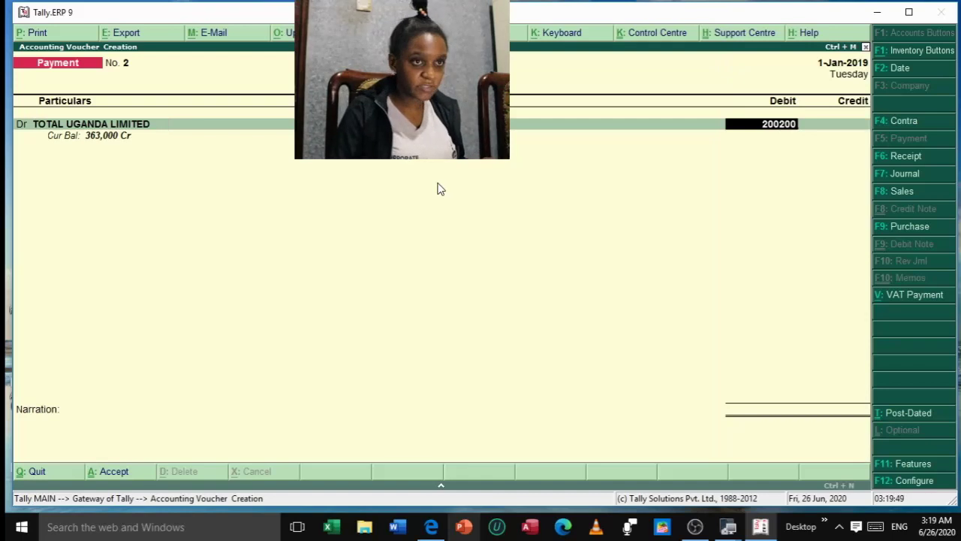
key("Return")
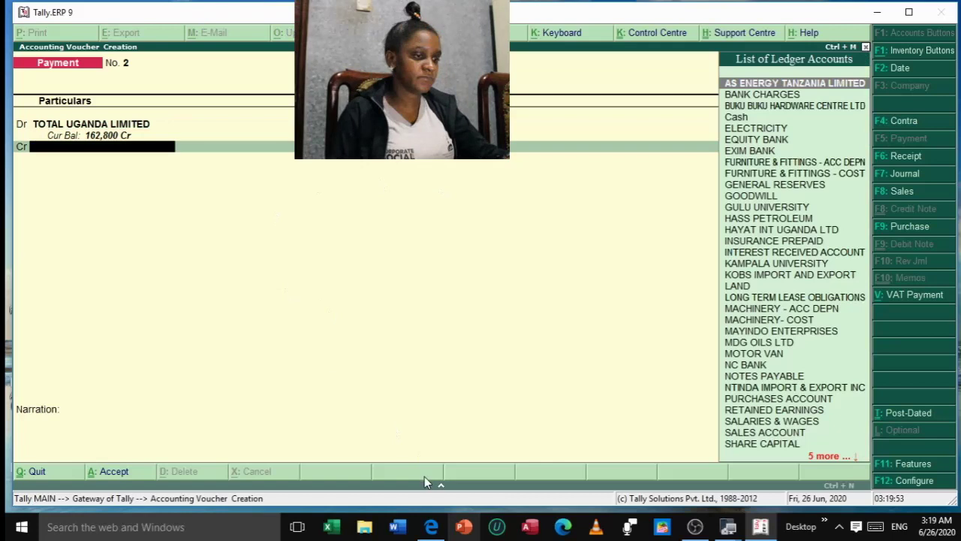
- Credit EXIM BANK with a cheque bank allocation and save the payment
type("EXIM")
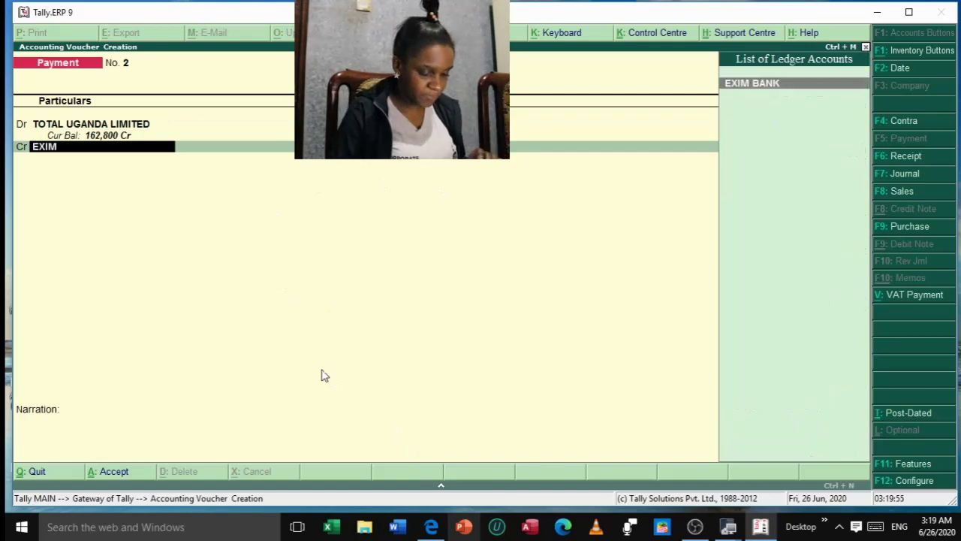
key("Return")
key("Return")
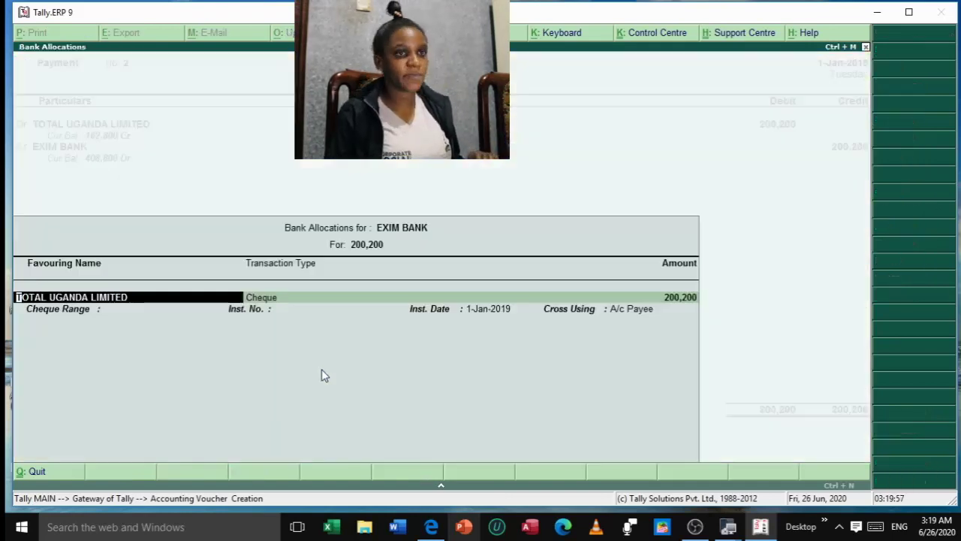
key("Return")
key("Return")
key("Return")
key("Return")
key("Return")
key("Return")
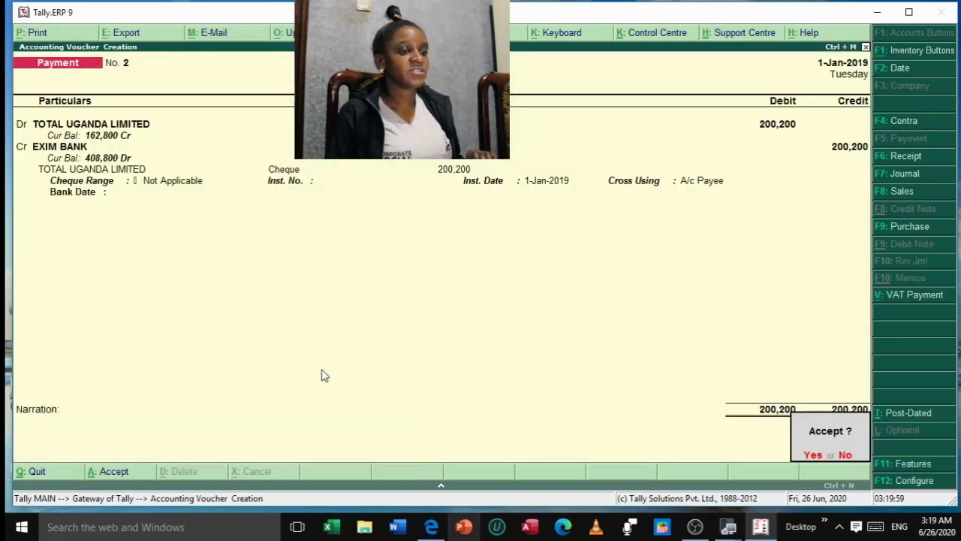
key("Return")
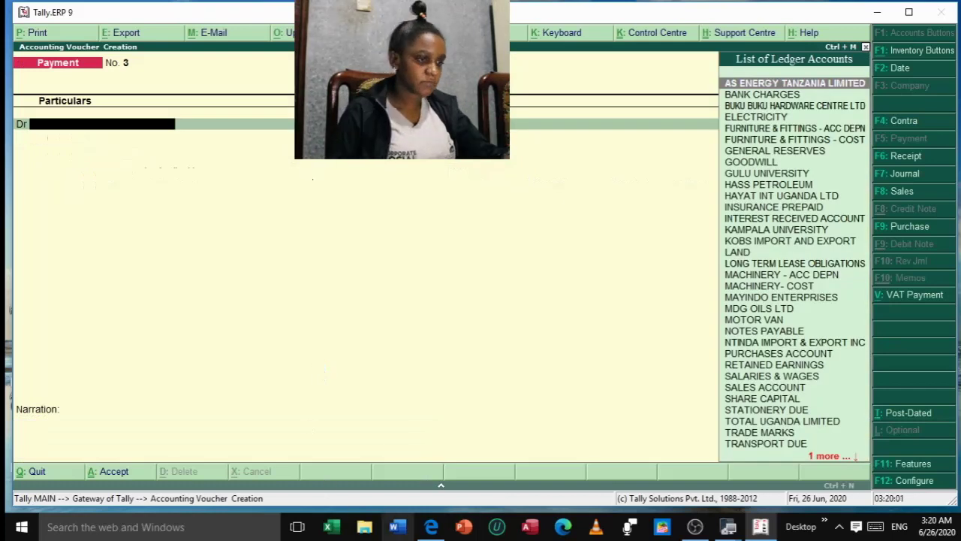
left_click(431, 527)
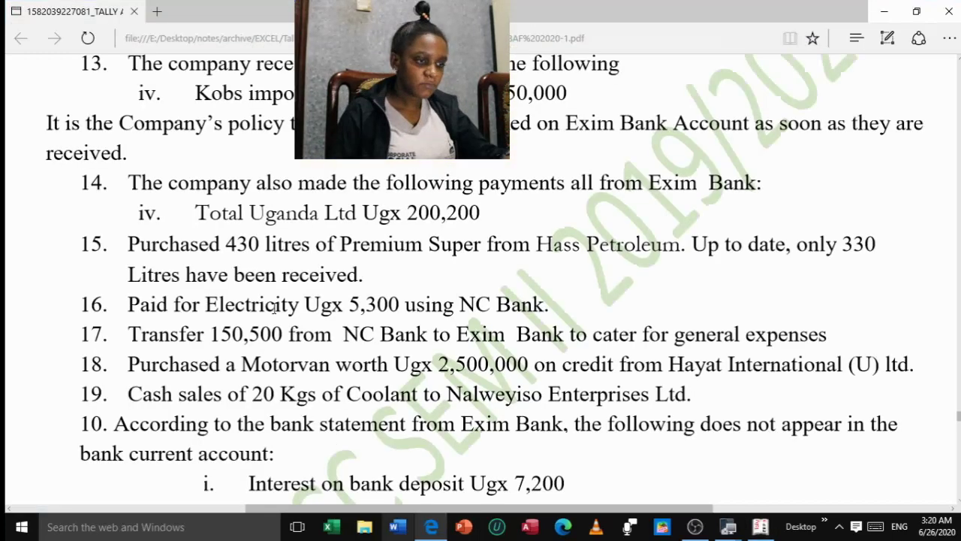
scroll(203, 233, "down", 1)
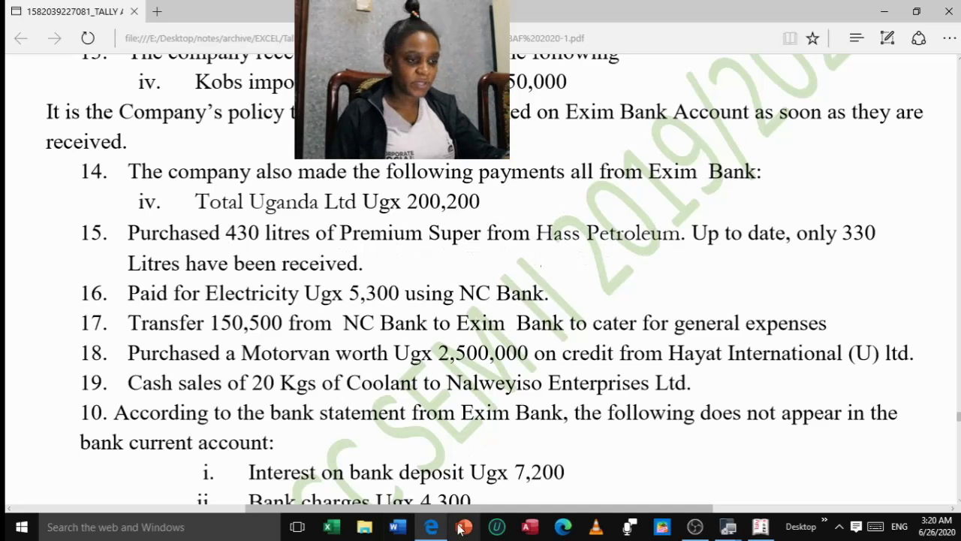
left_click(760, 527)
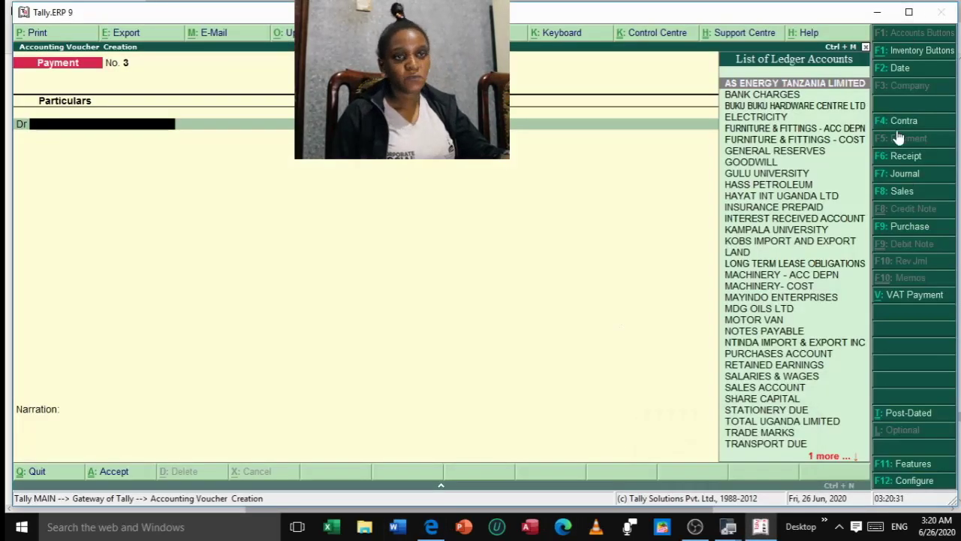
- Start a Purchase voucher from supplier HASS PETROLEUM into PURCHASES ACCOUNT
left_click(895, 228)
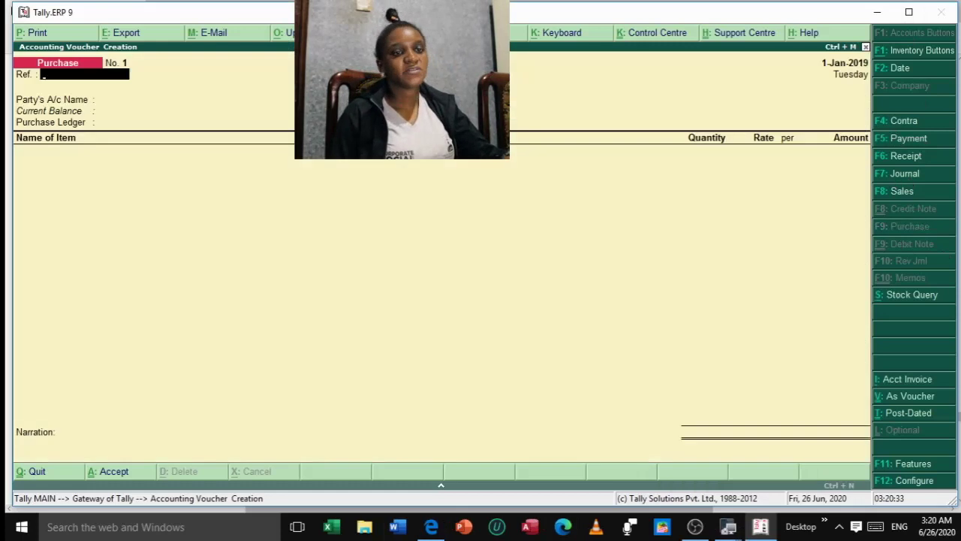
key("Return")
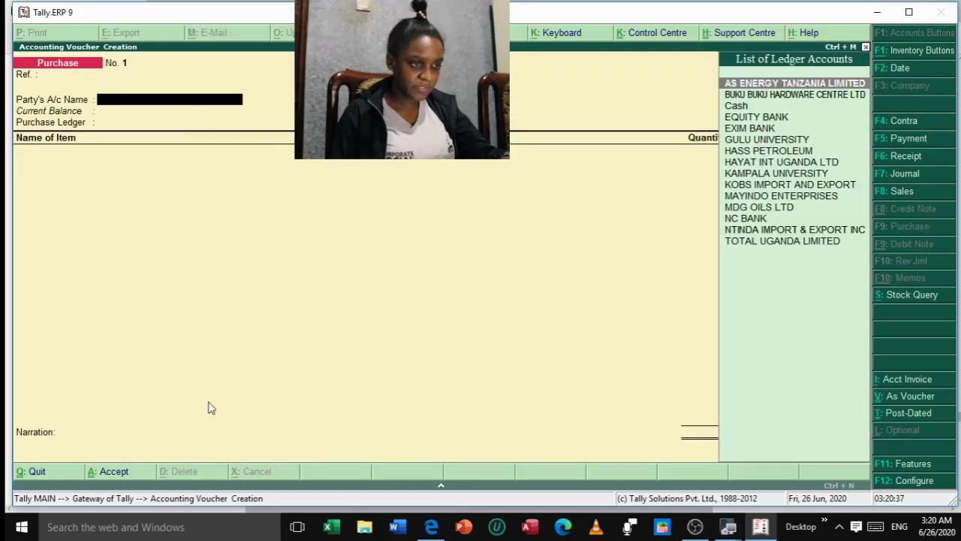
left_click(431, 526)
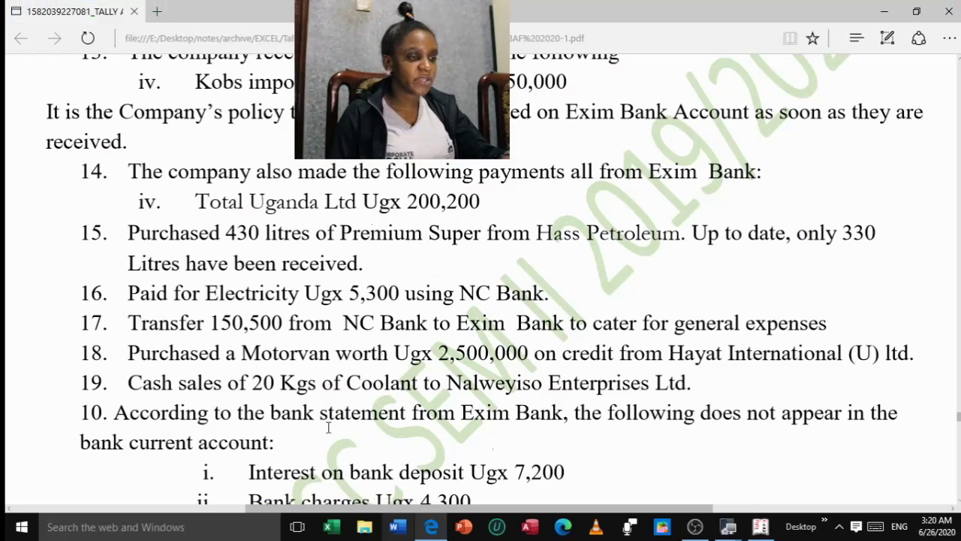
mouse_move(420, 537)
key("alt+Tab")
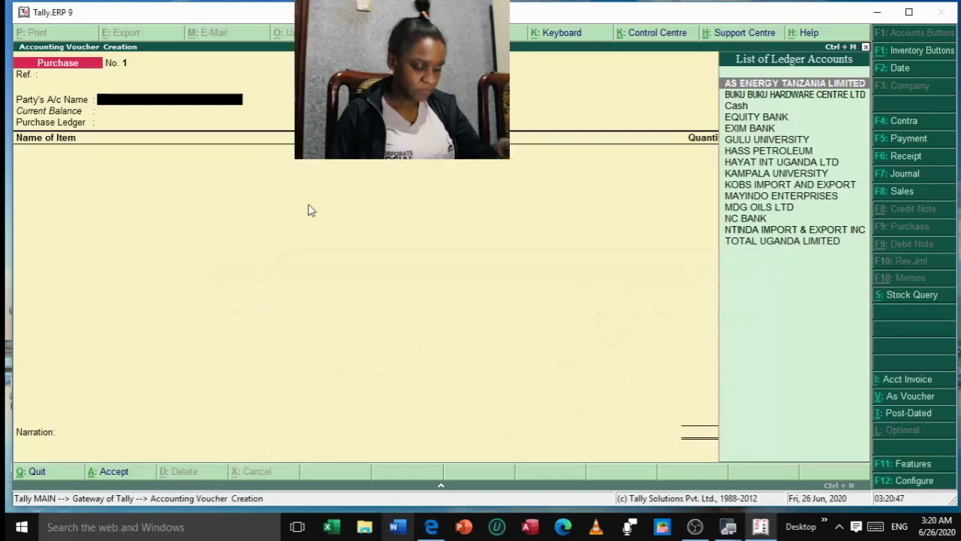
type("HASS")
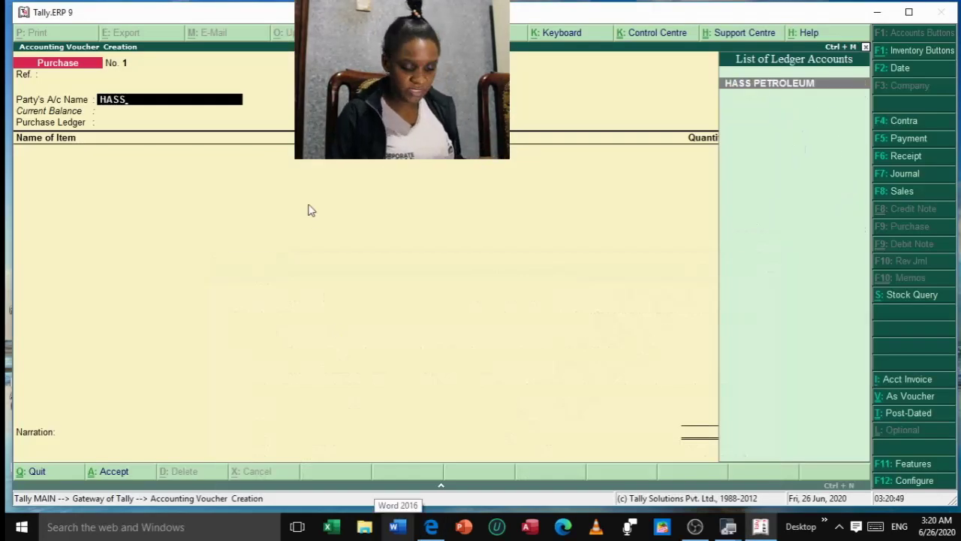
key("Return")
key("Return")
key("Return")
key("Return")
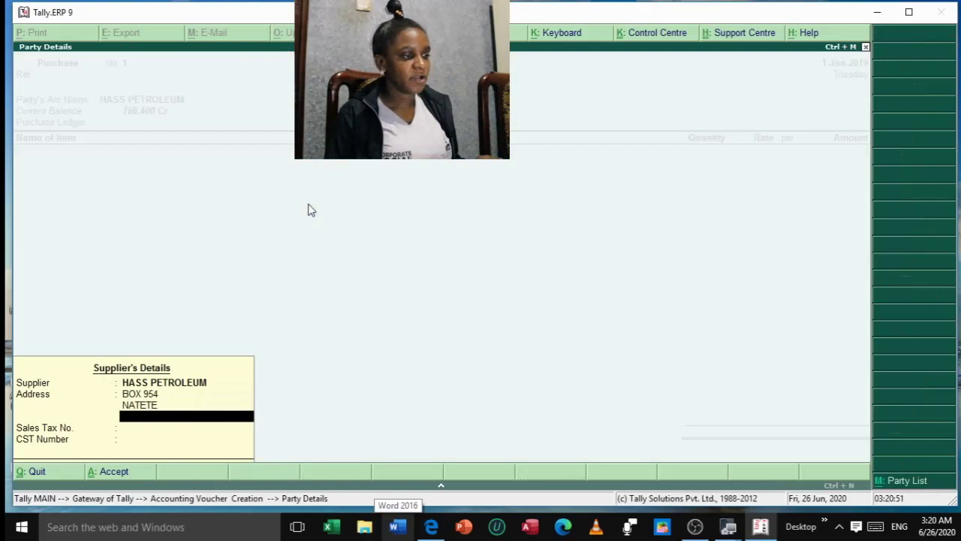
key("Return")
key("Return")
key("Return")
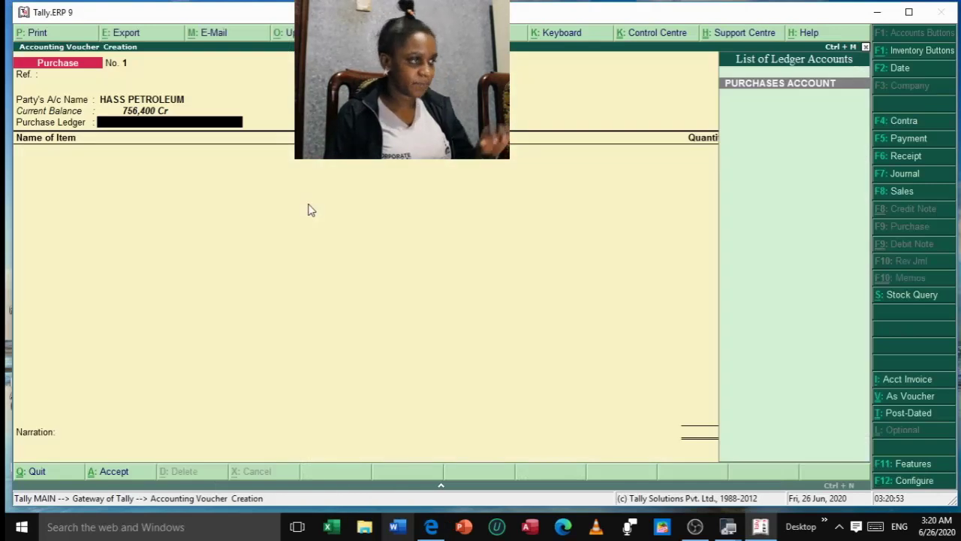
left_click(756, 85)
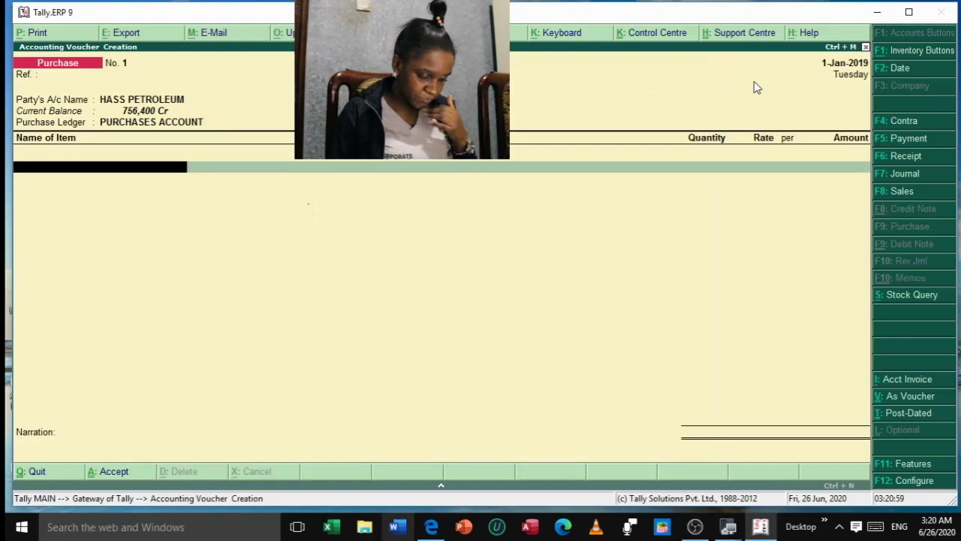
- Add 330 litres of PREMIUM SUPER at the 48,000 rate
type("P")
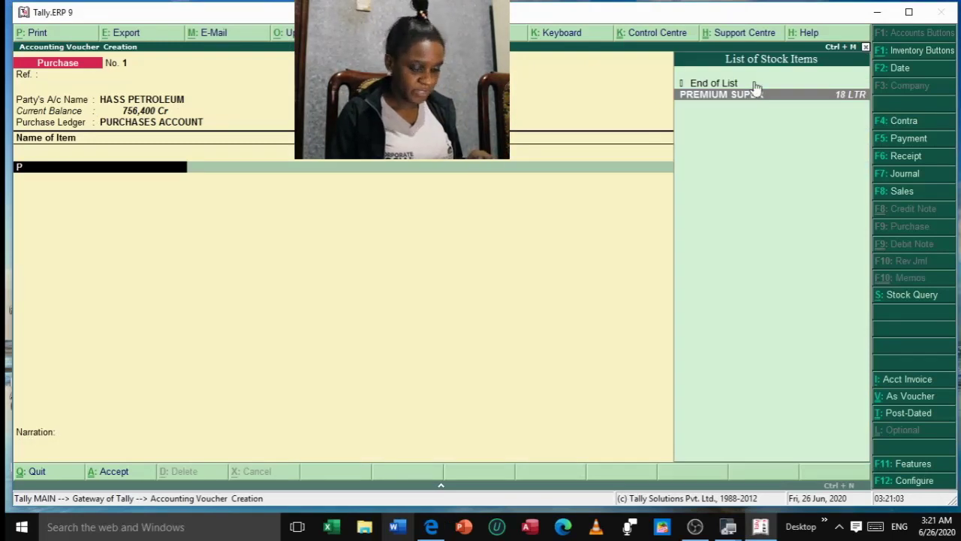
key("Return")
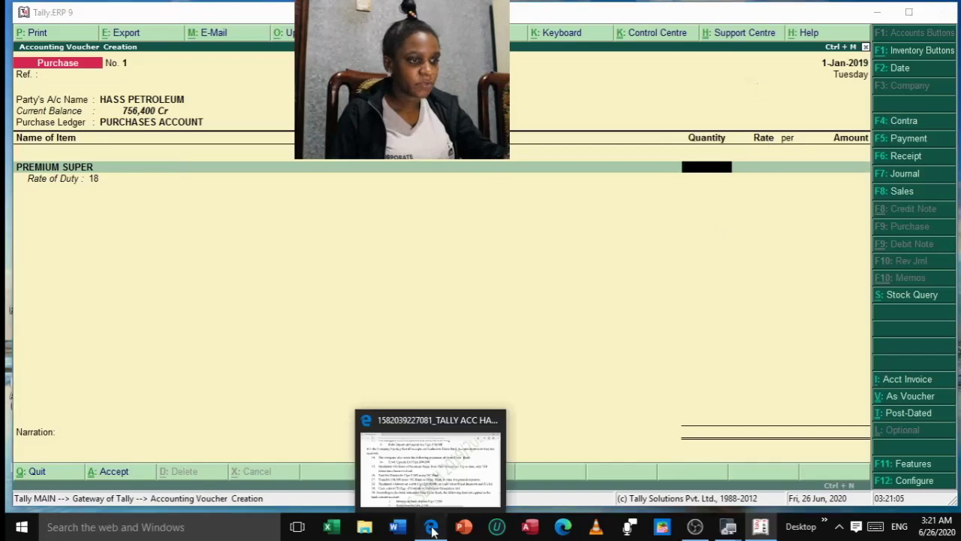
left_click(432, 530)
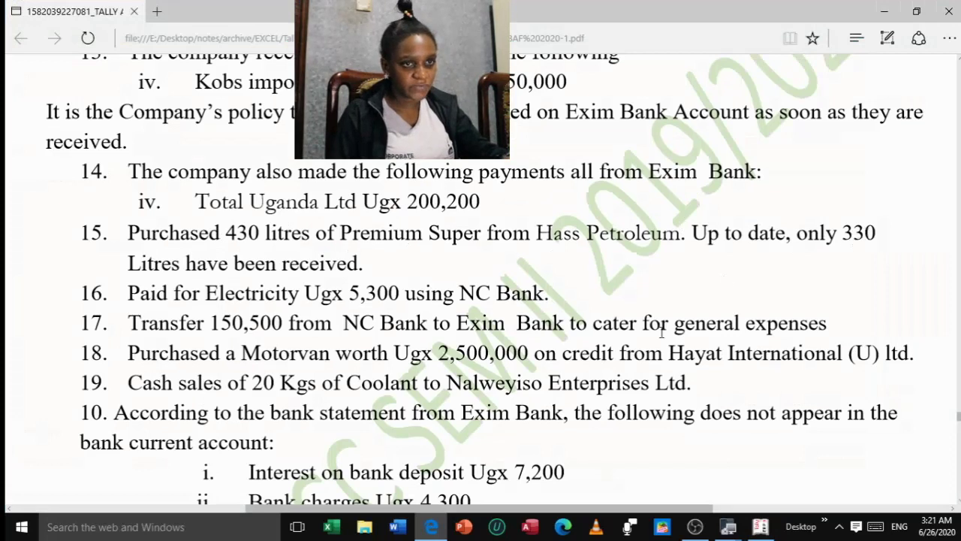
mouse_move(434, 531)
left_click(410, 478)
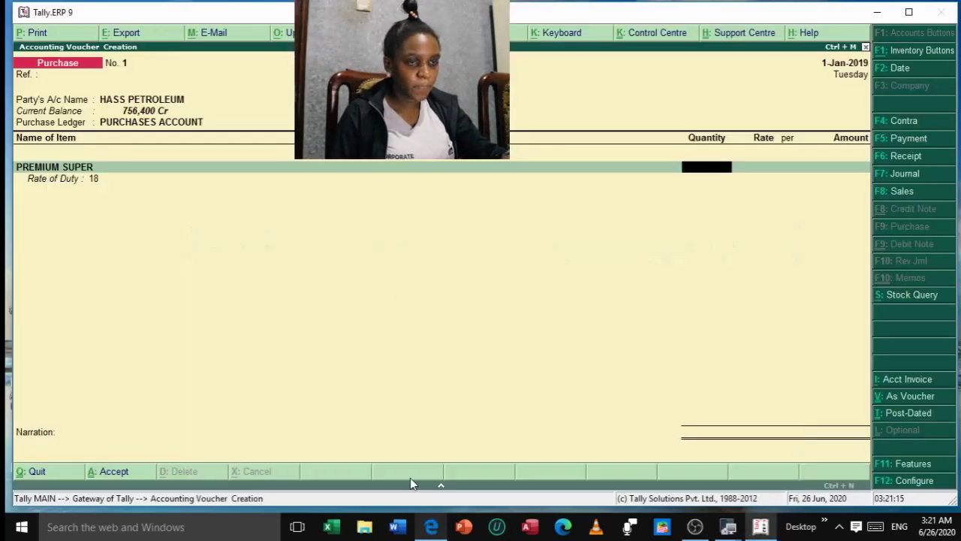
type("330")
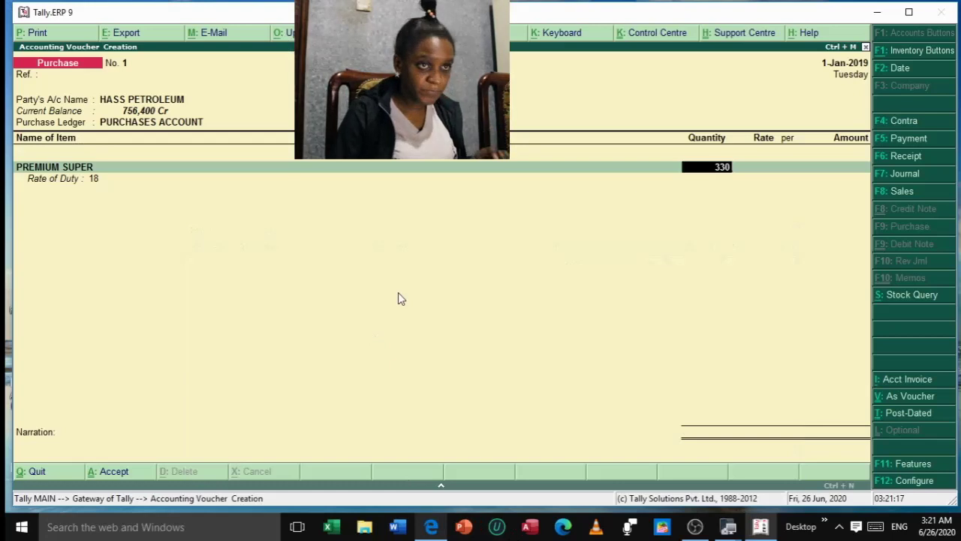
key("Return")
key("Return")
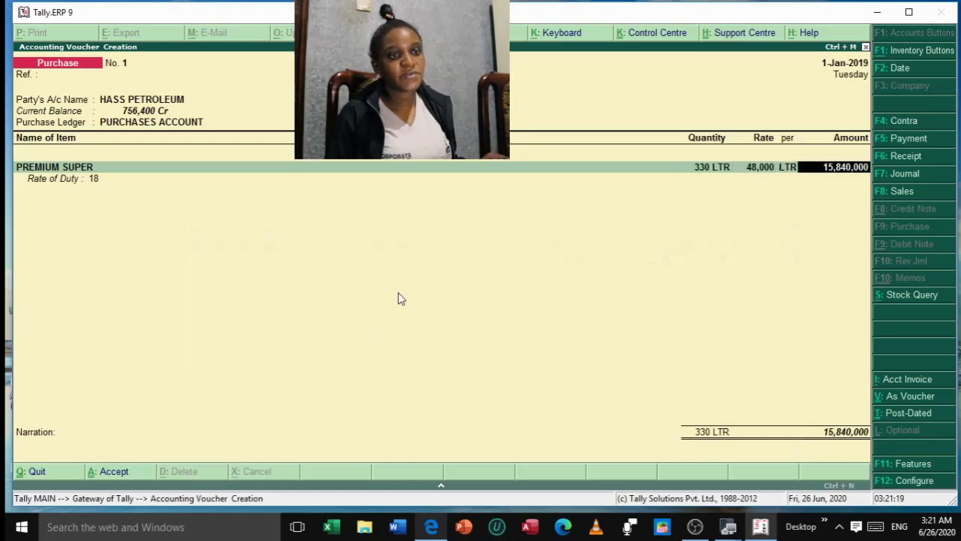
key("Return")
- Add a VAT ledger line at 18%, amounting to 2,851,200
key("Return")
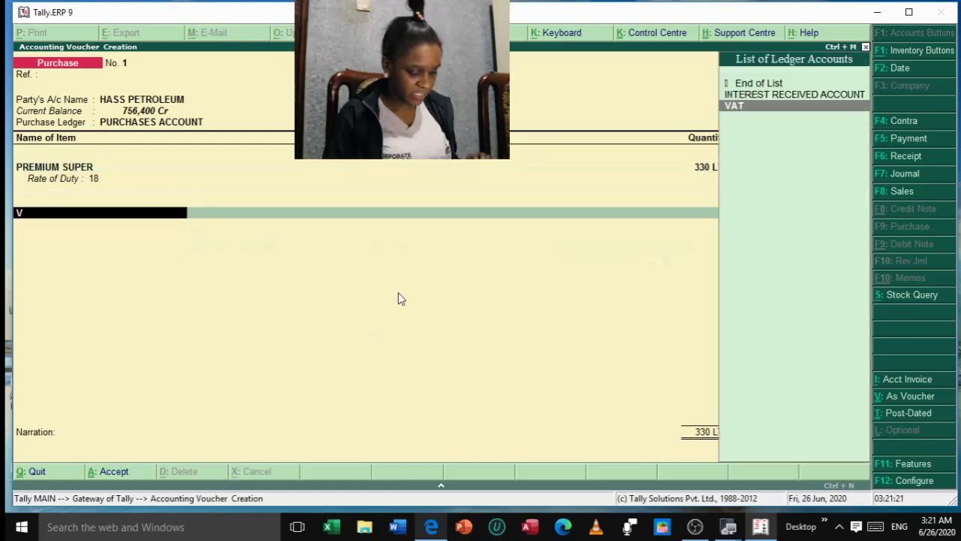
type("VAT")
key("Return")
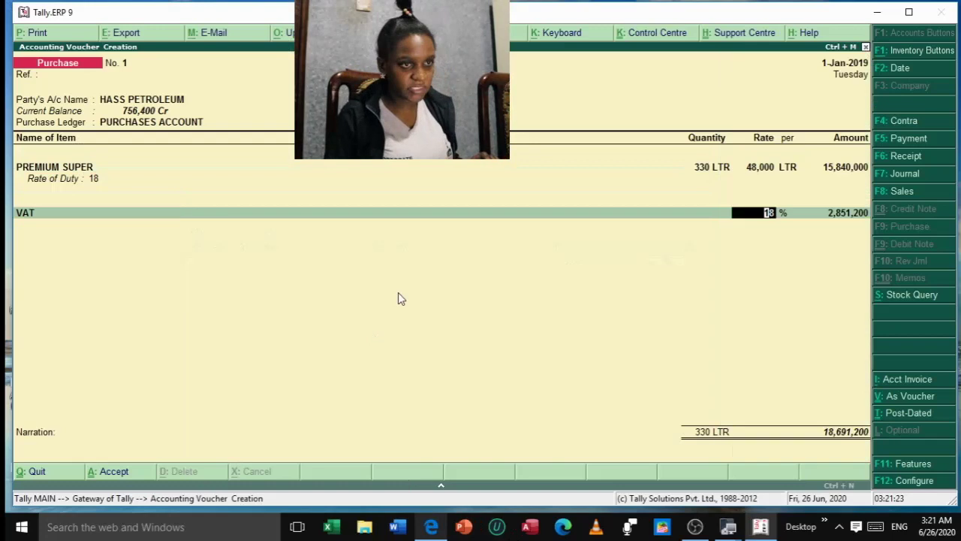
key("Return")
key("Return")
key("Return")
key("Return")
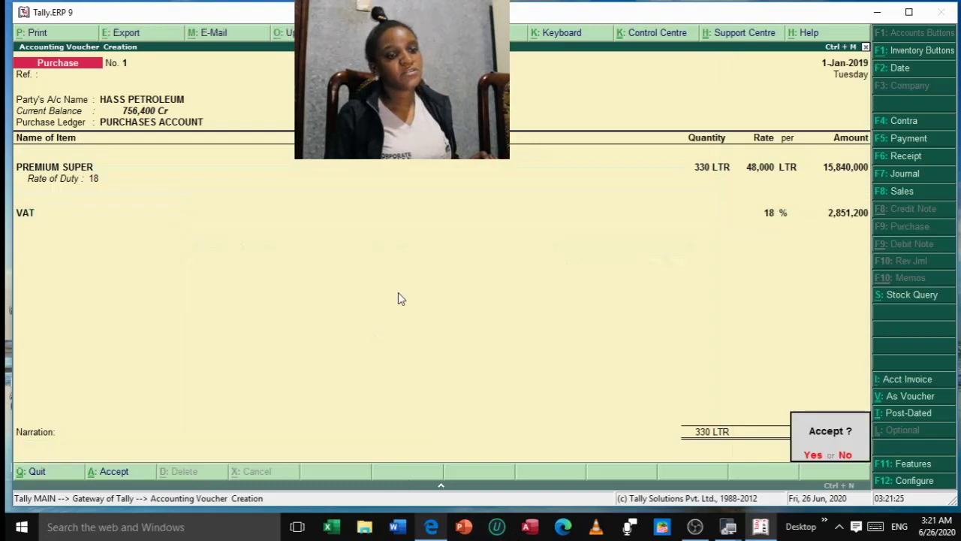
key("Return")
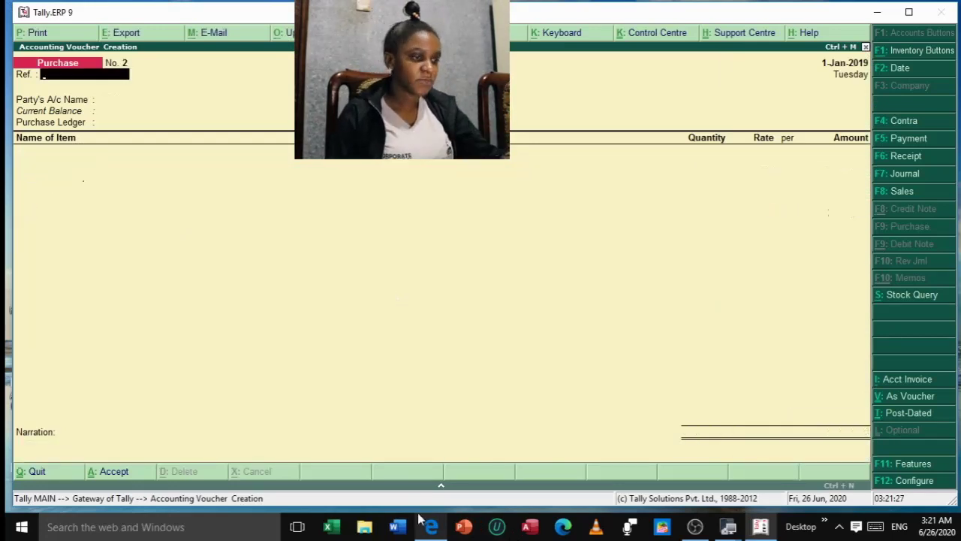
left_click(437, 530)
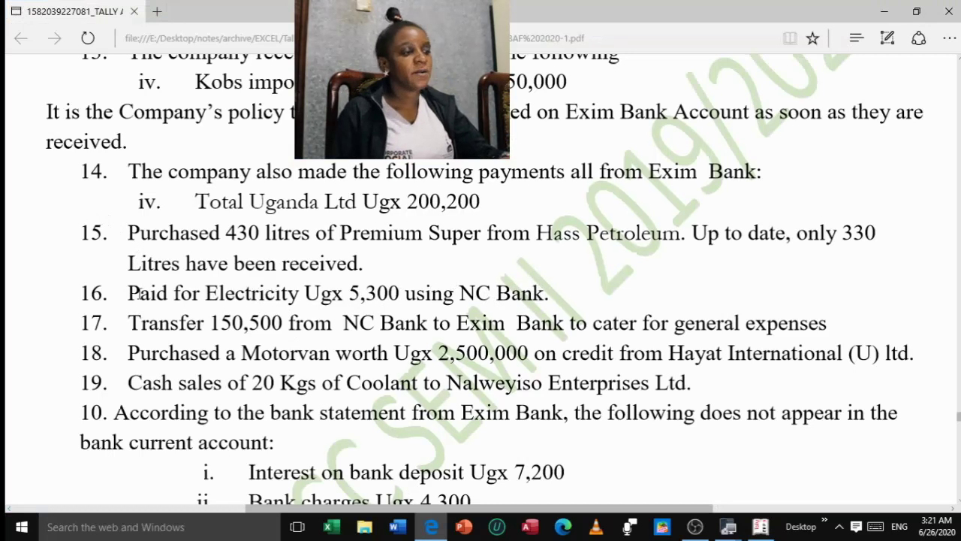
left_click(430, 530)
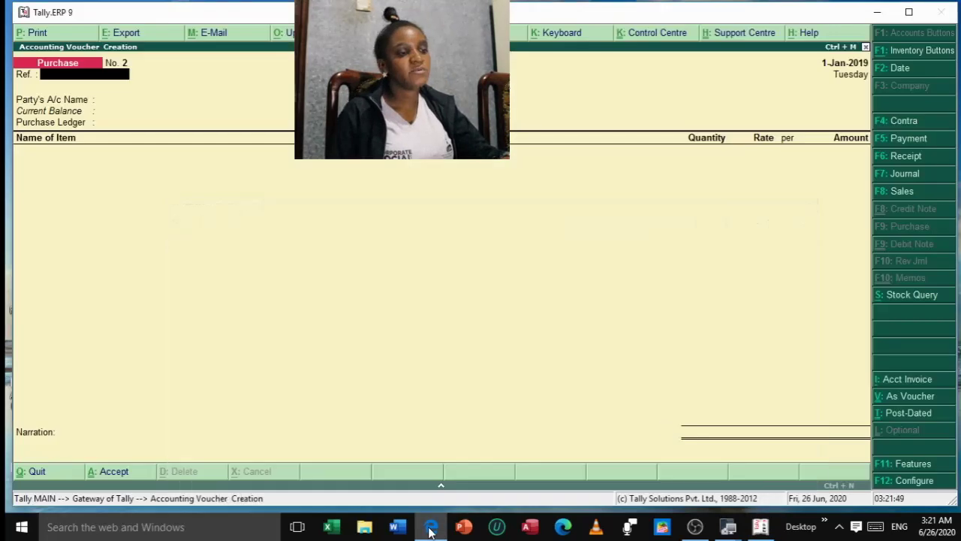
- In a Payment voucher, debit ELECTRICITY 5,300 and credit NC BANK by cheque
left_click(903, 138)
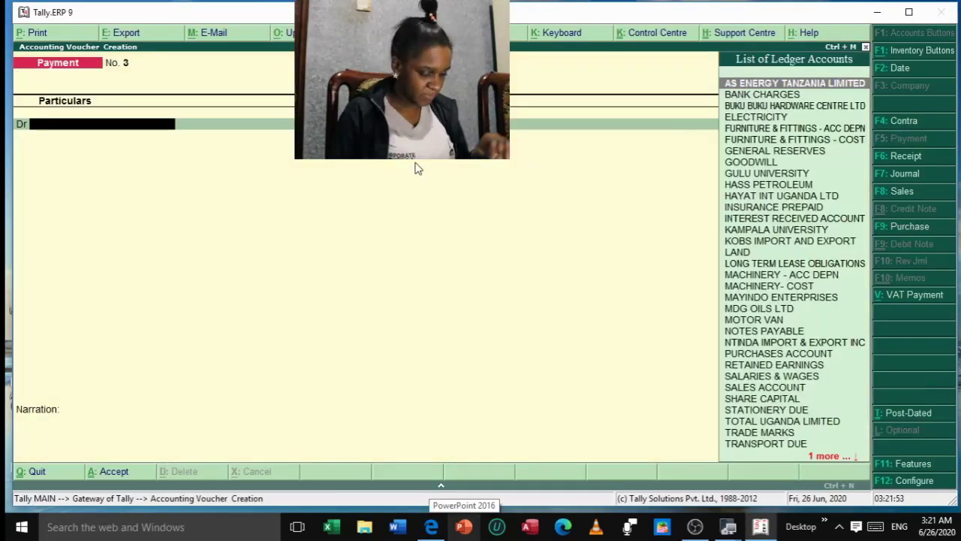
type("ELE")
key("Return")
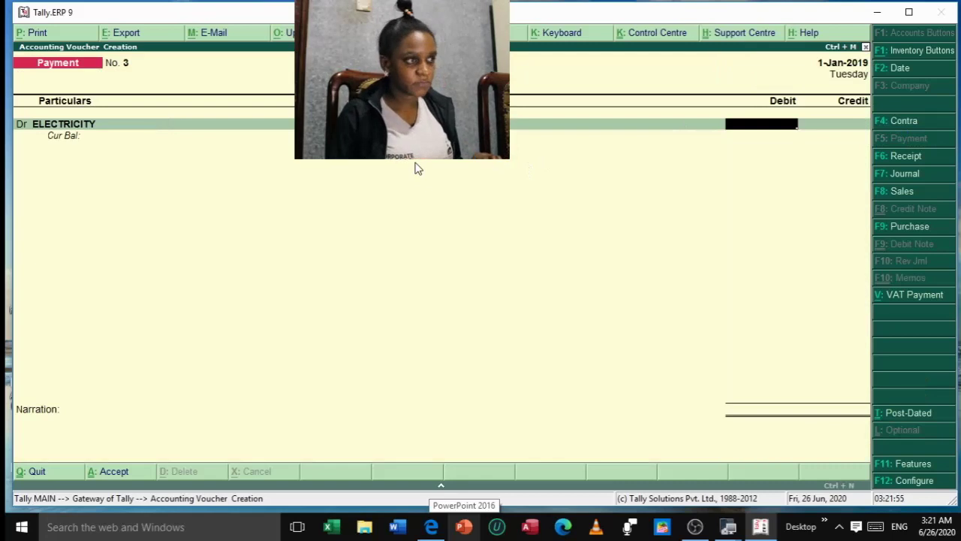
type("5,300")
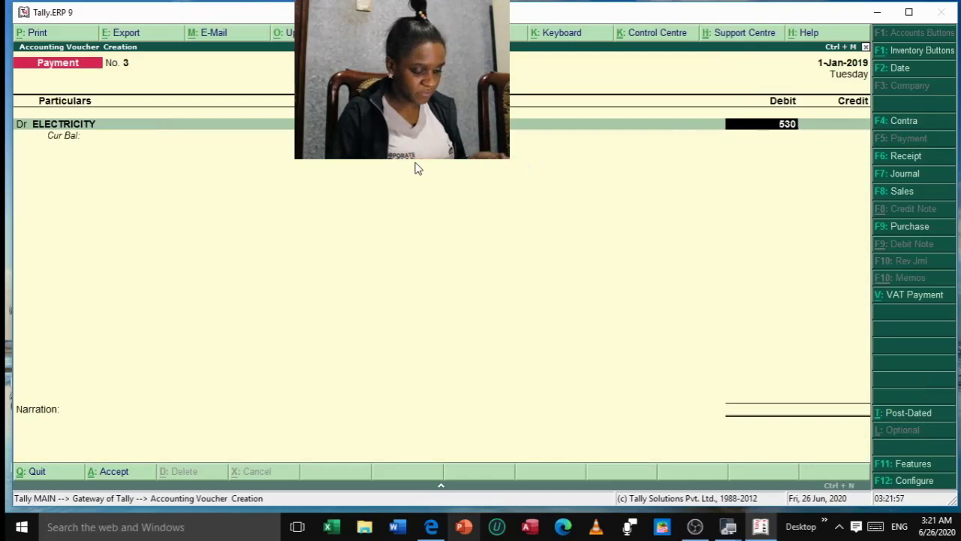
key("Return")
key("Return")
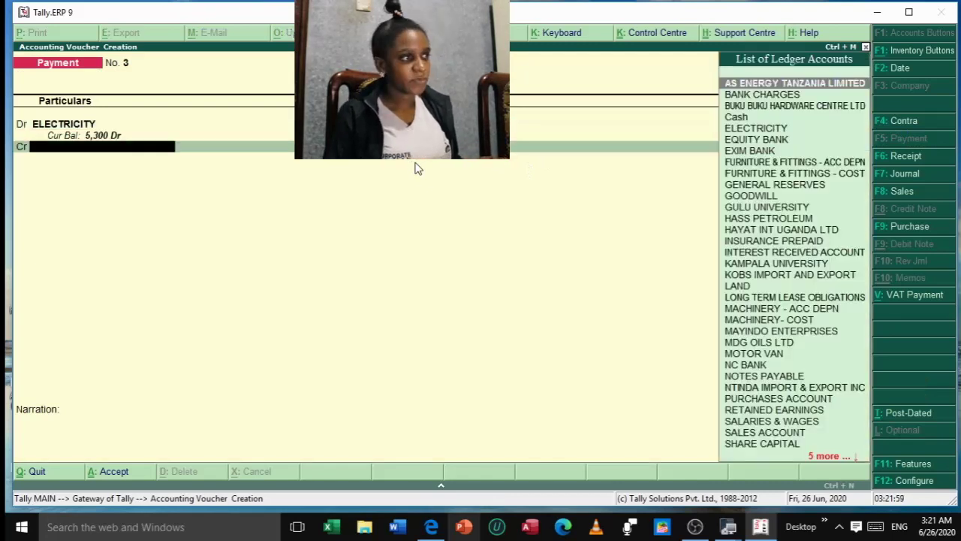
type("NC")
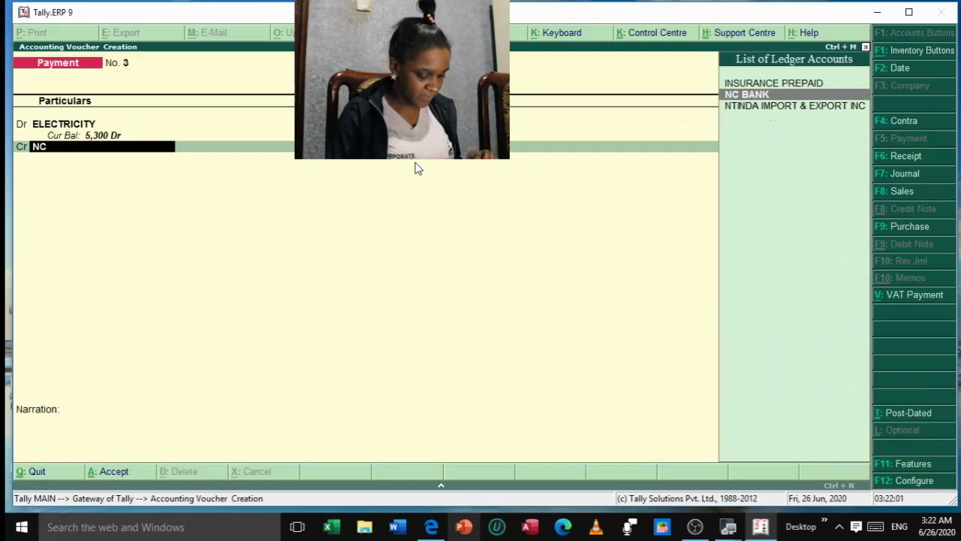
key("Return")
key("Return")
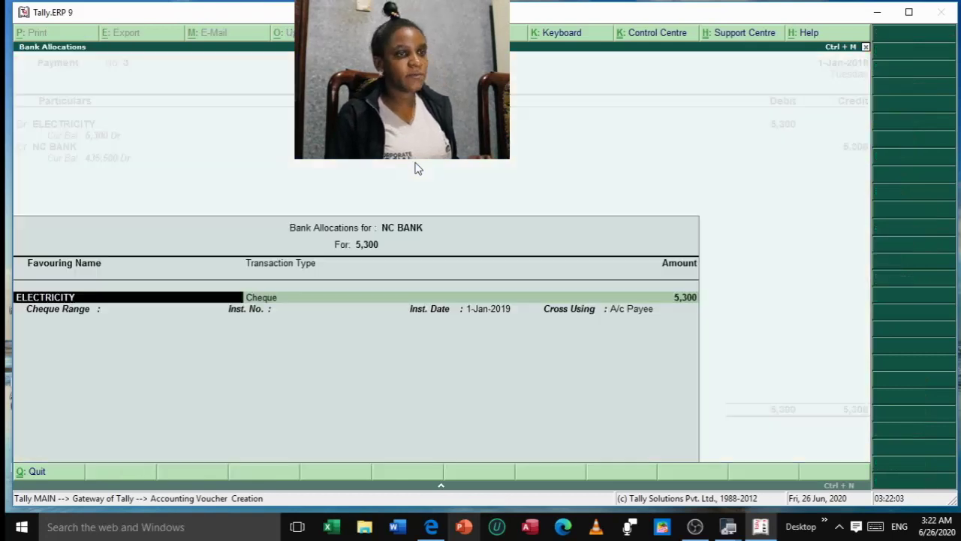
key("Return")
key("Return")
key("Return")
key("Return")
key("Return")
key("Return")
key("Return")
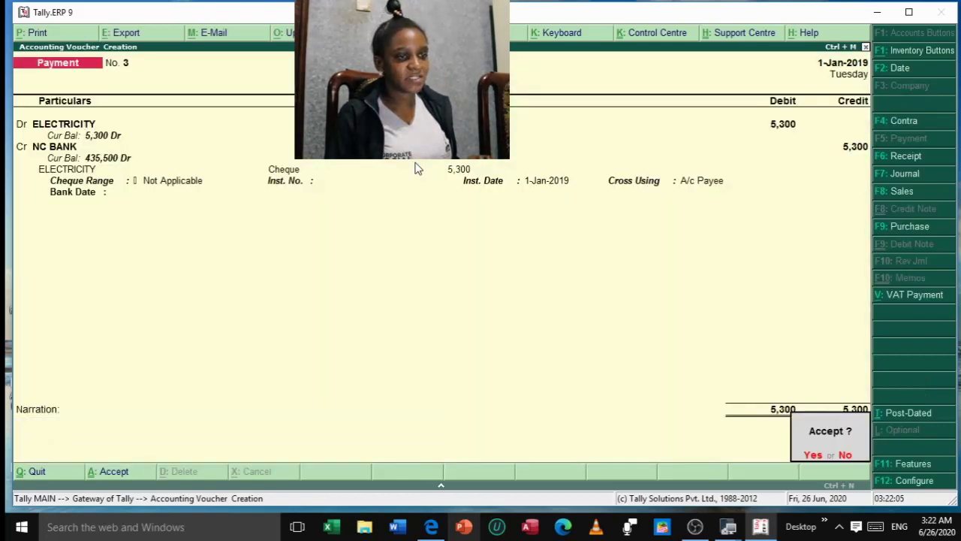
key("Return")
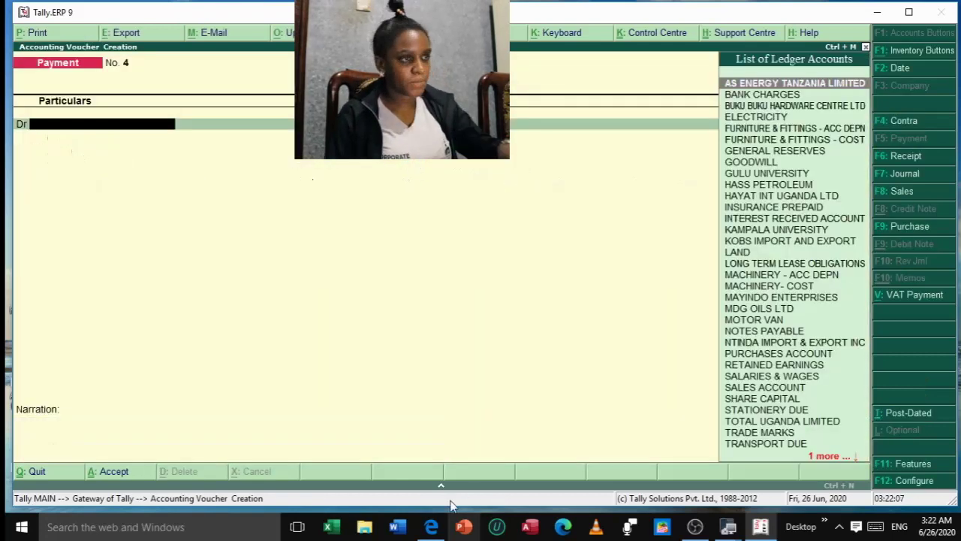
left_click(429, 526)
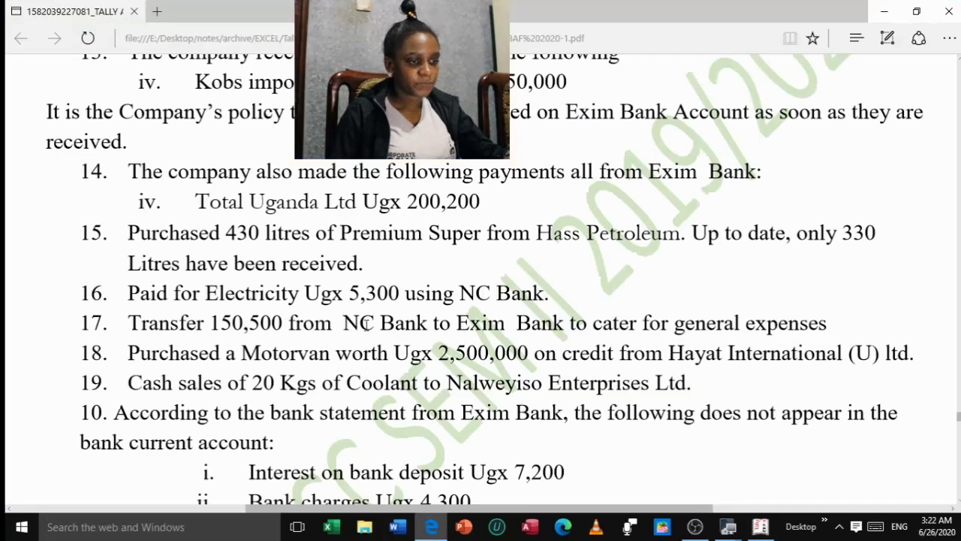
scroll(366, 323, "down", 3)
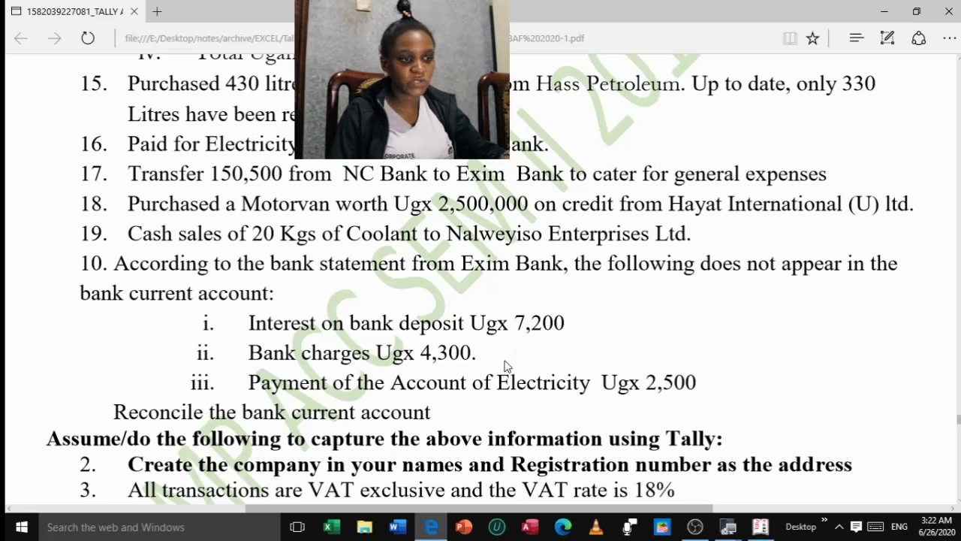
left_click(761, 519)
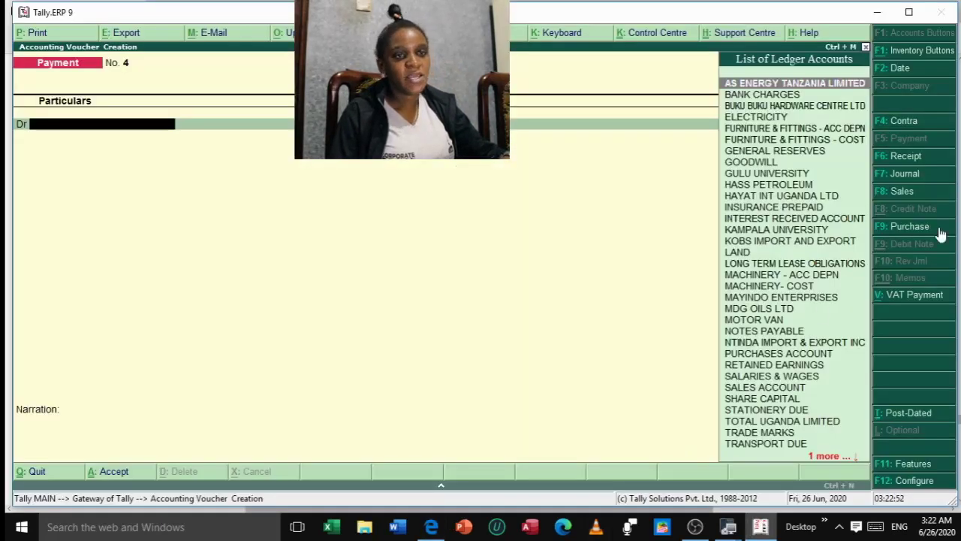
- In a Contra voucher, credit NC BANK 150,500 with its cheque allocation
left_click(902, 123)
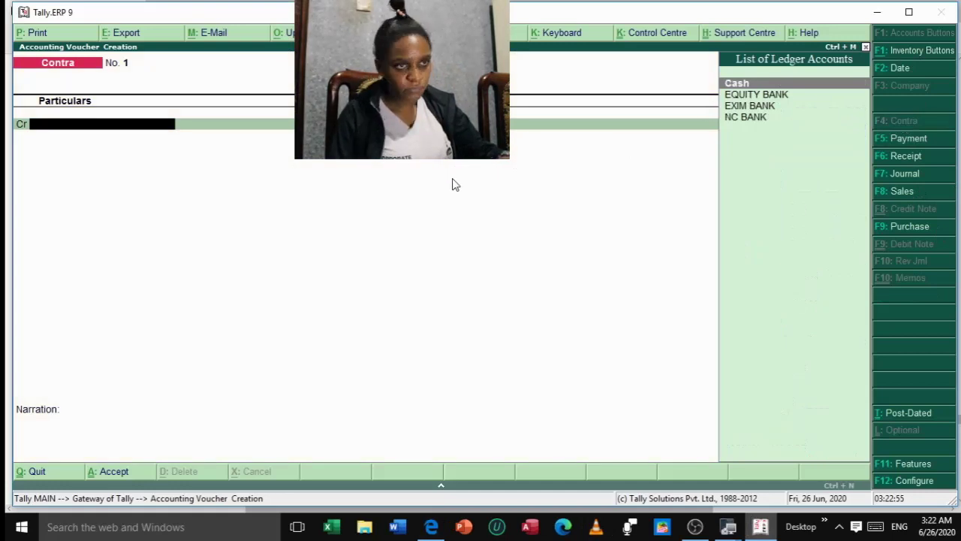
type("NC")
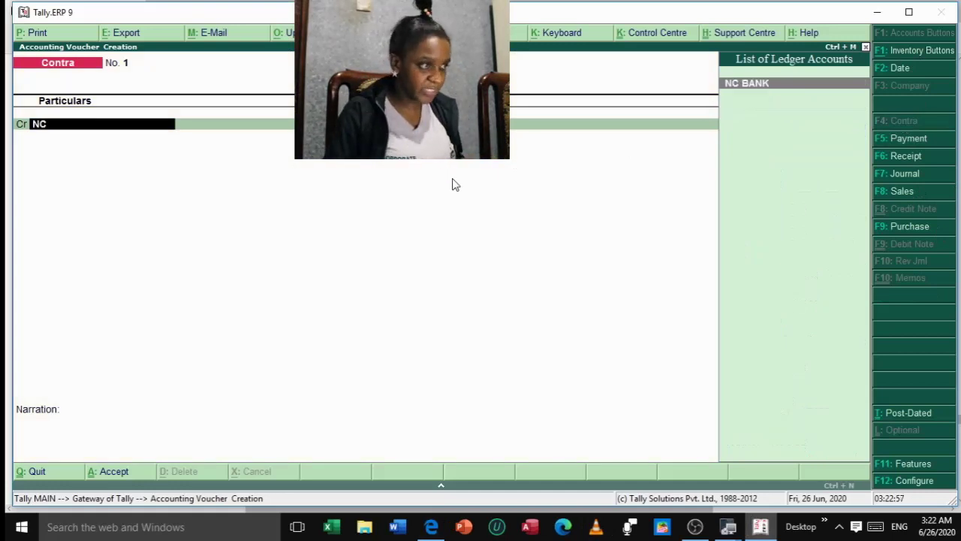
key("Return")
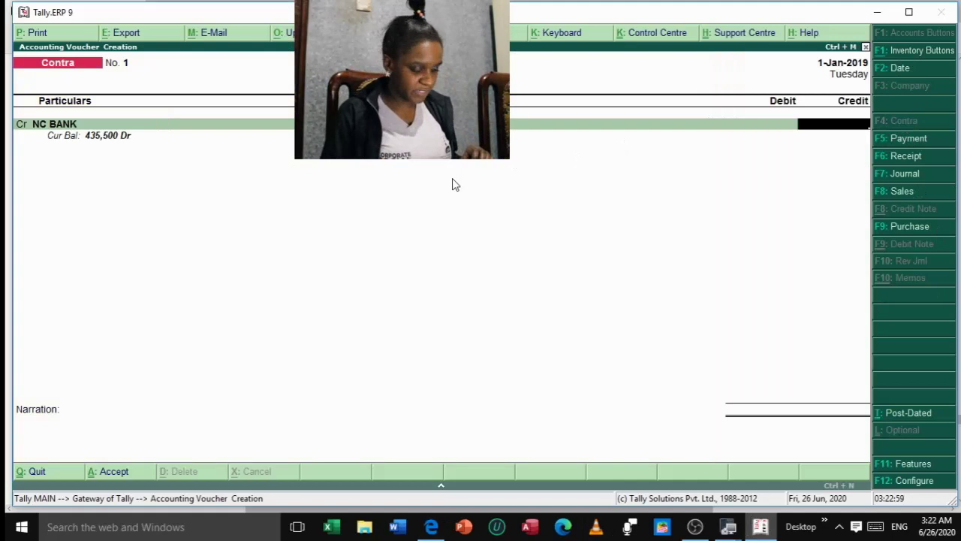
type("1")
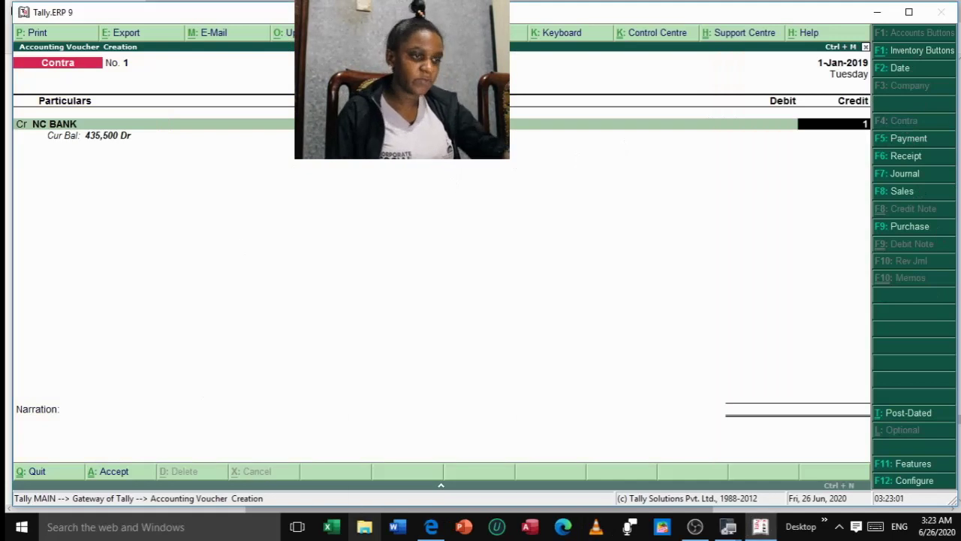
left_click(443, 528)
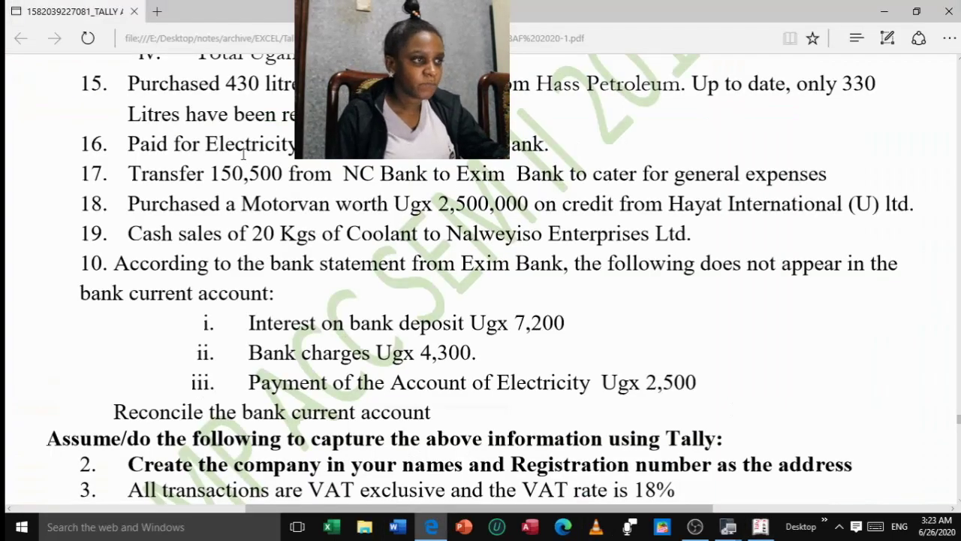
left_click(436, 528)
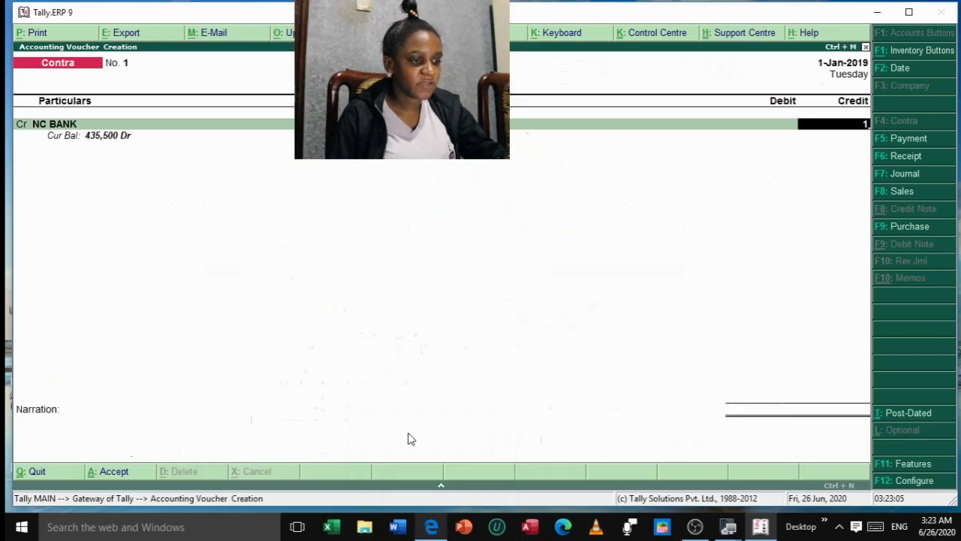
type("50")
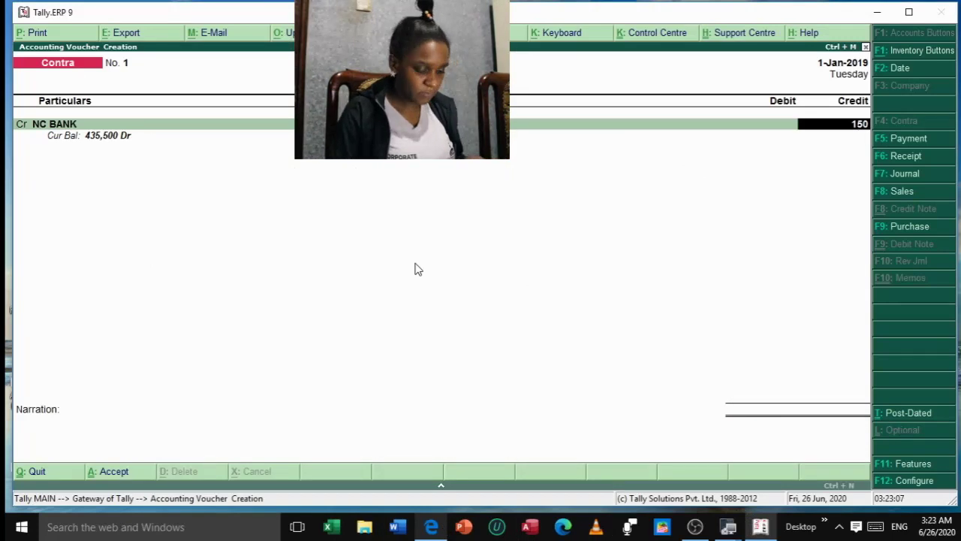
type("500")
key("Return")
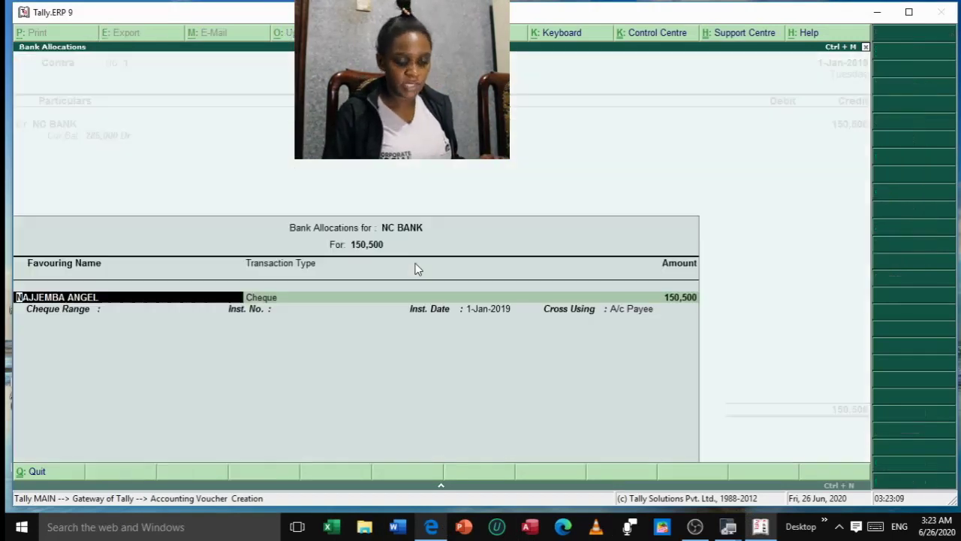
key("Return")
key("Return")
key("Return")
key("Return")
key("Return")
key("Return")
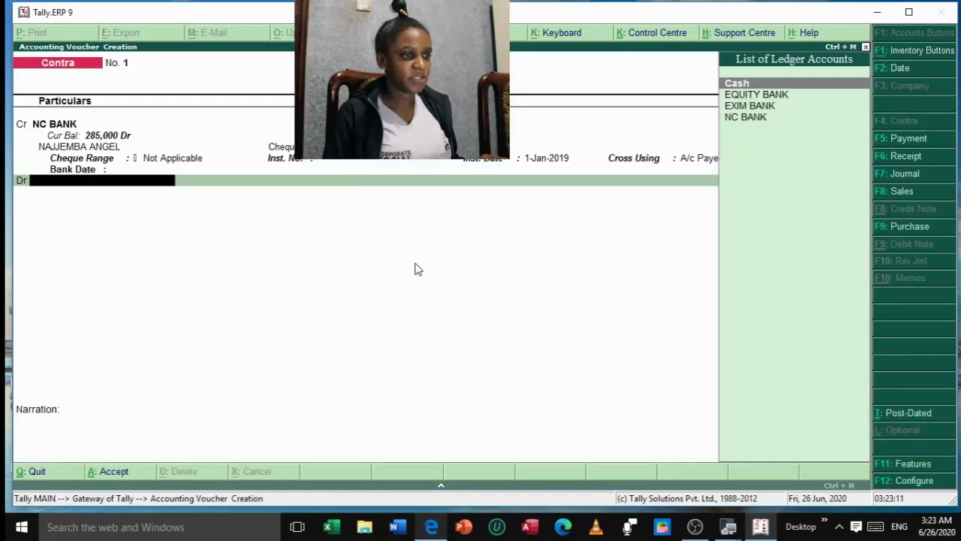
- Debit EXIM BANK 150,500 with its allocation and save the contra voucher
type("EXIM")
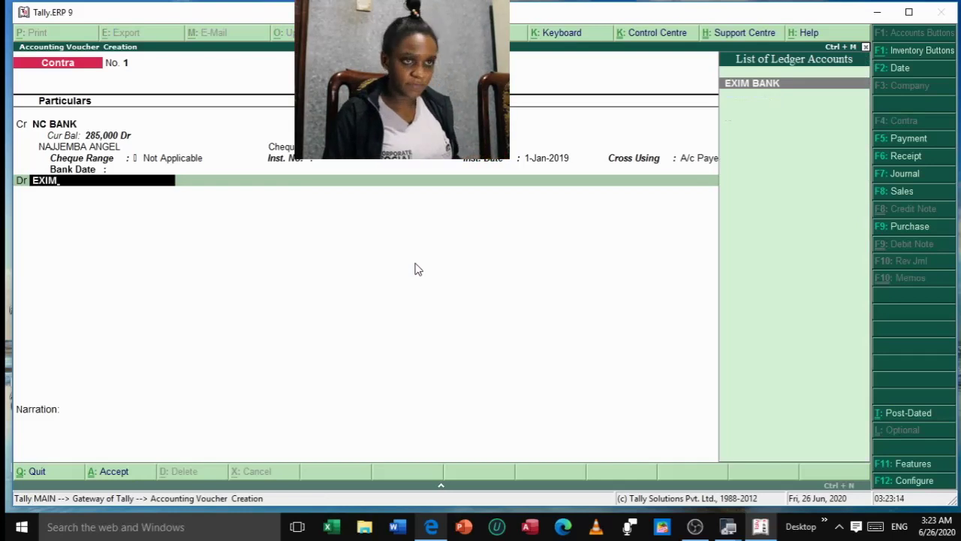
key("Return")
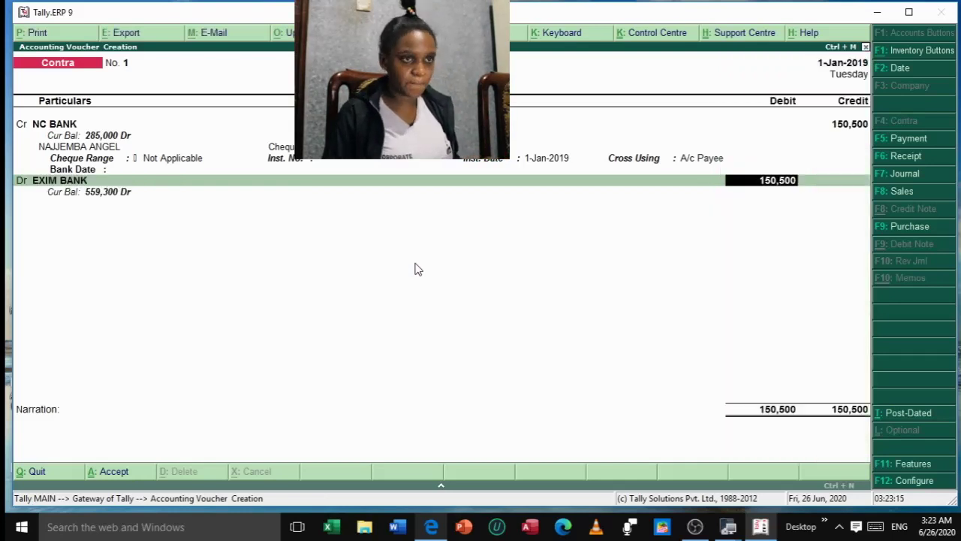
key("Return")
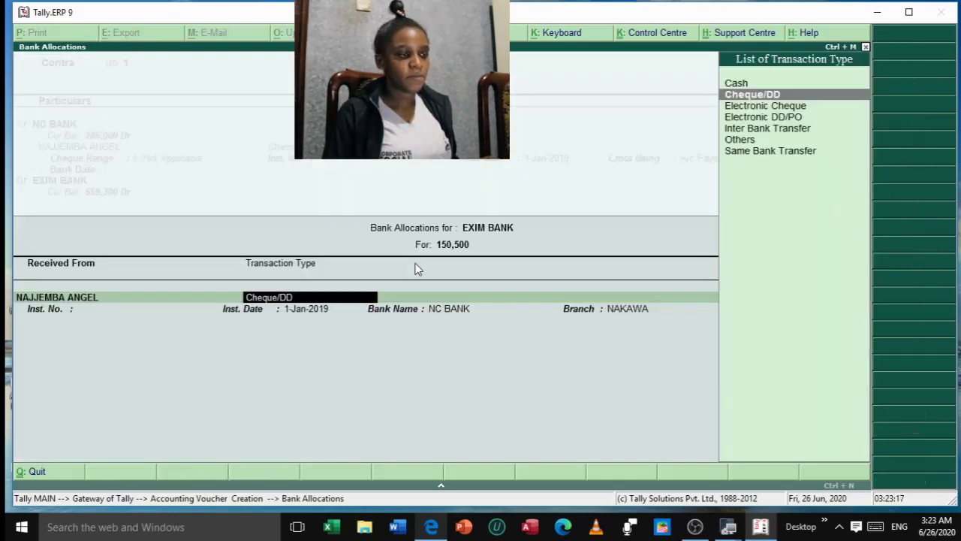
key("Return")
key("Return")
key("Return")
key("Return")
key("Return")
key("Return")
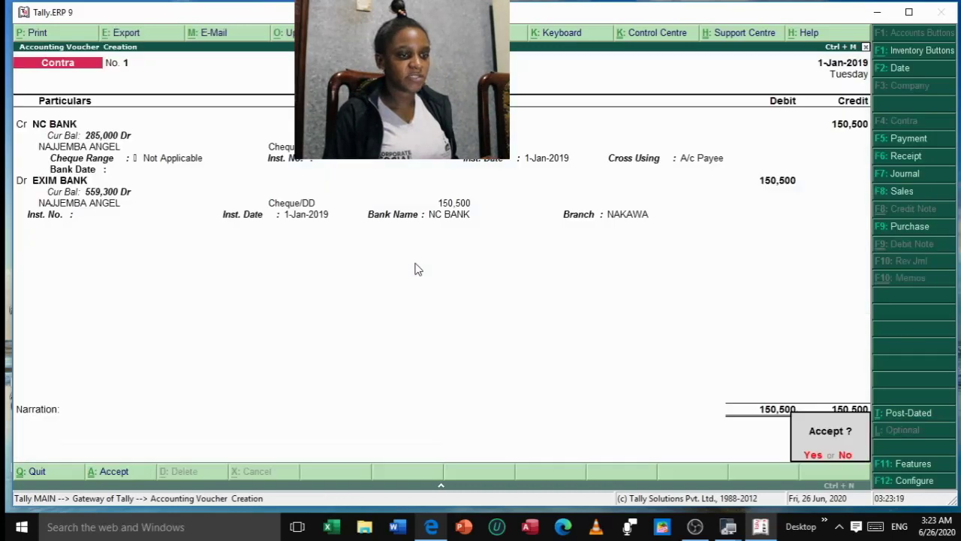
key("Return")
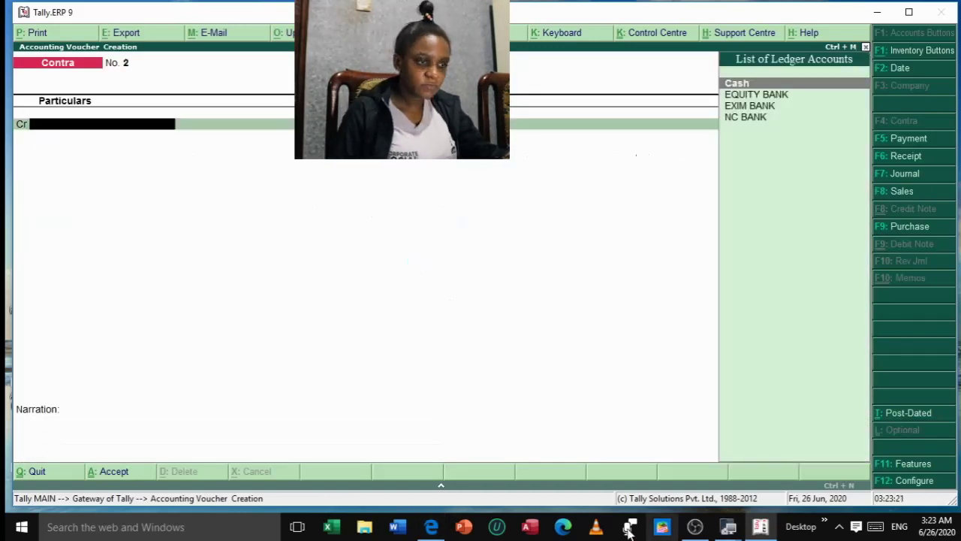
left_click(431, 526)
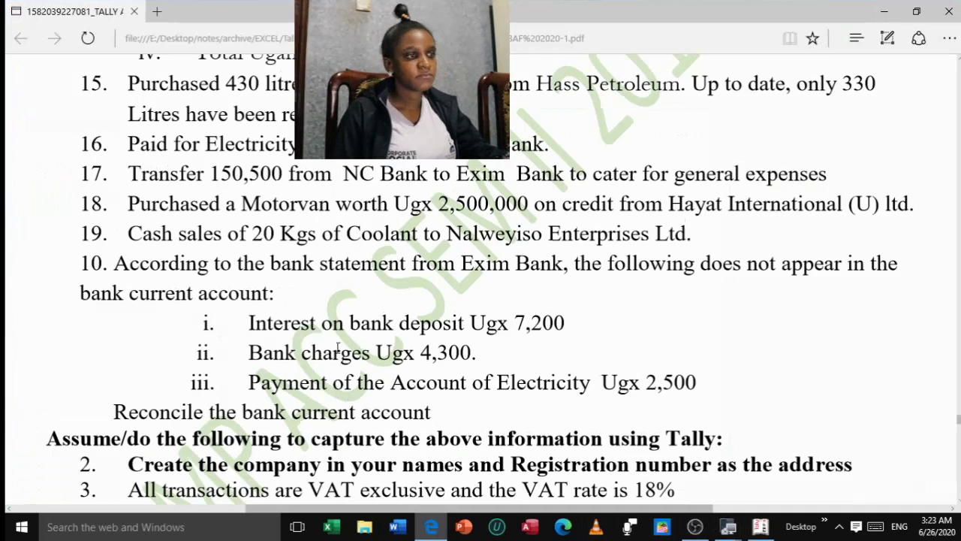
scroll(338, 347, "down", 1)
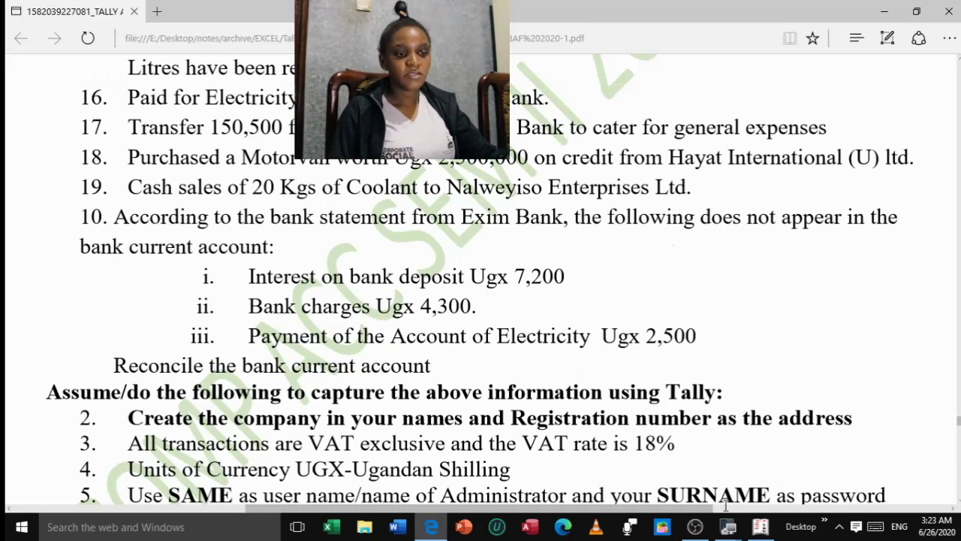
left_click(760, 526)
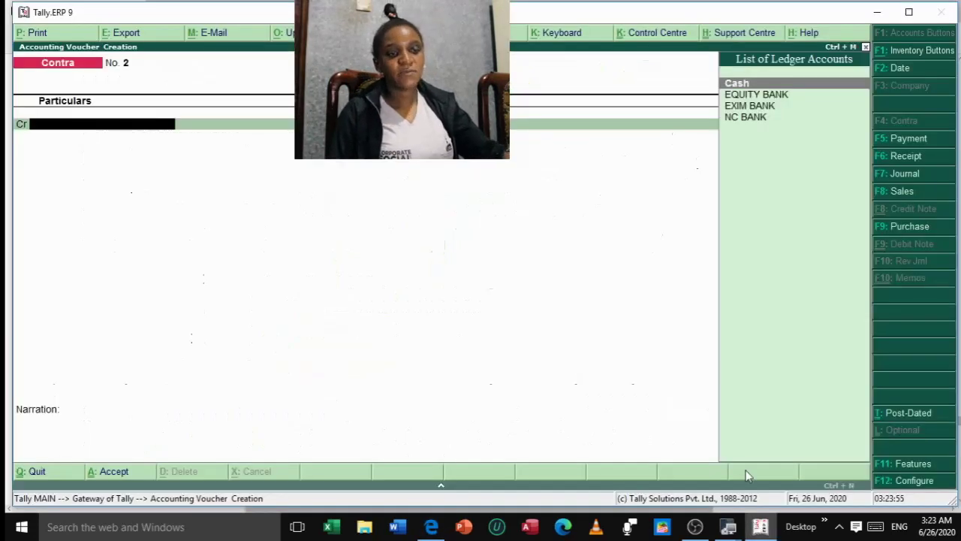
- In a Journal voucher, debit MOTOR VAN and credit HAYAT INT UGANDA LTD 2,500,000 each
left_click(901, 173)
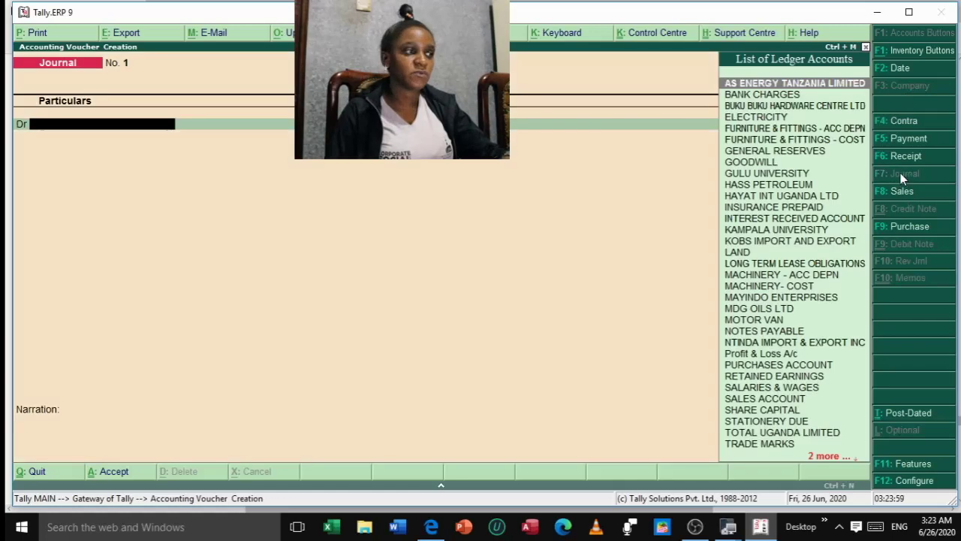
left_click(426, 527)
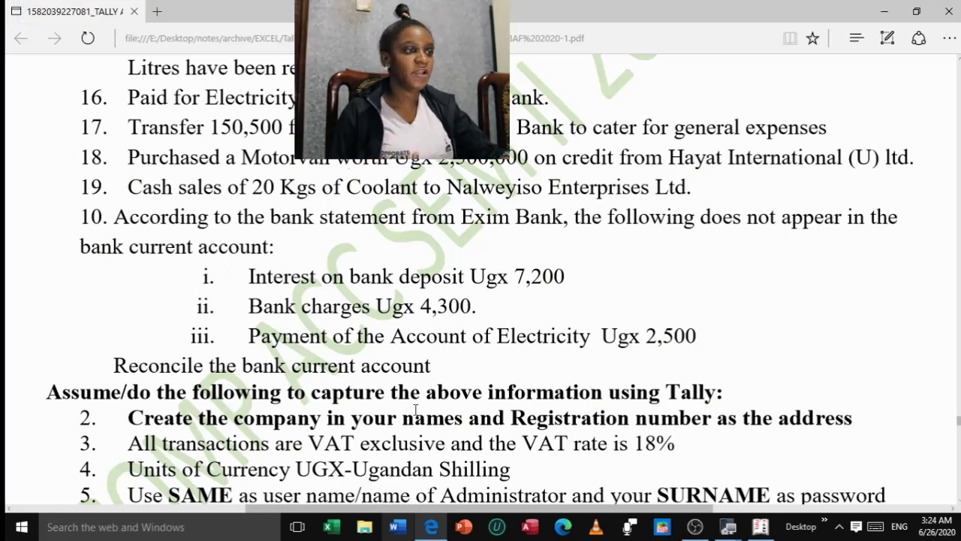
left_click(432, 527)
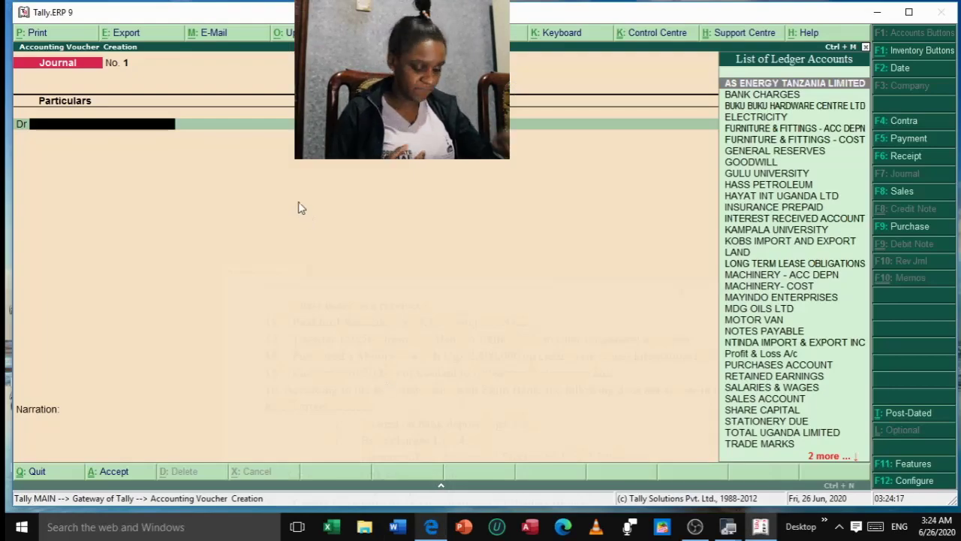
type("MOTO")
key("Return")
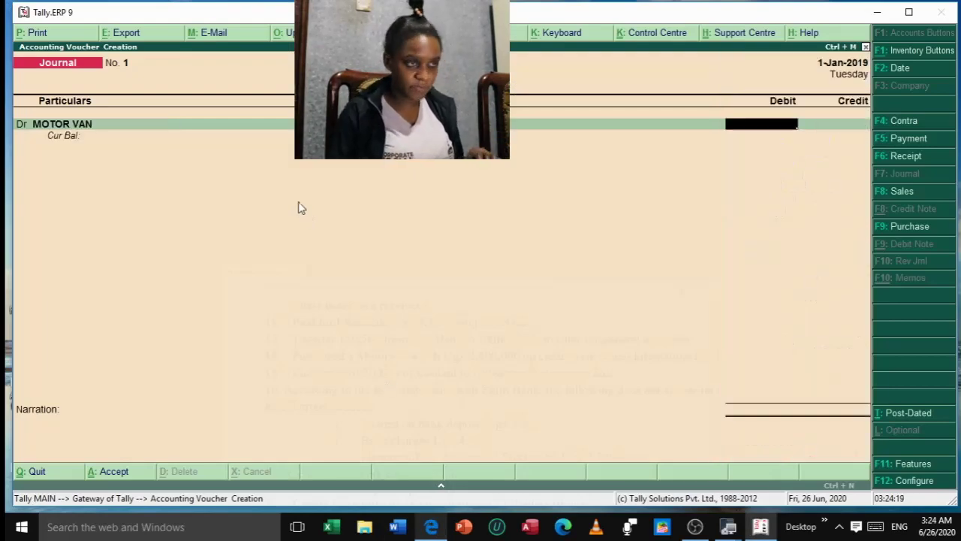
type("25000")
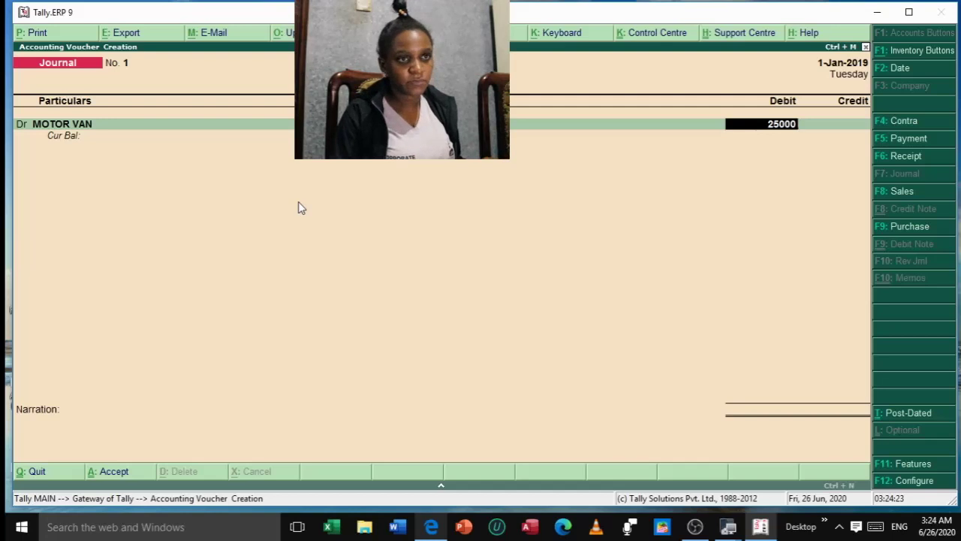
type("00")
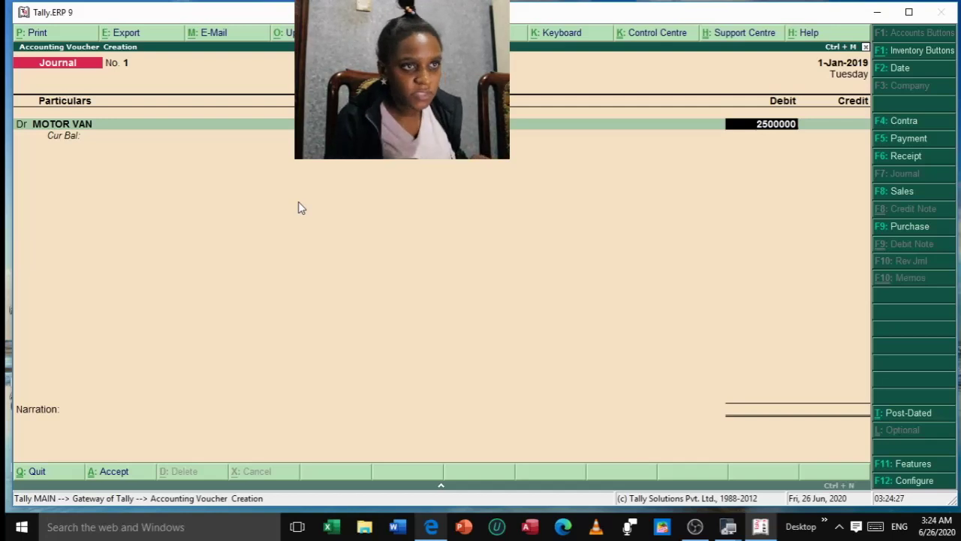
key("Return")
key("Return")
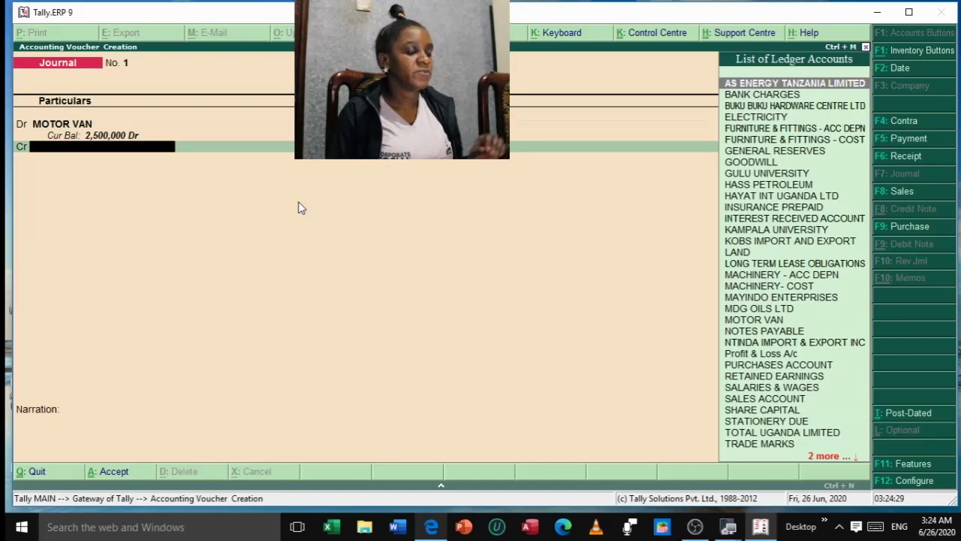
type("hay")
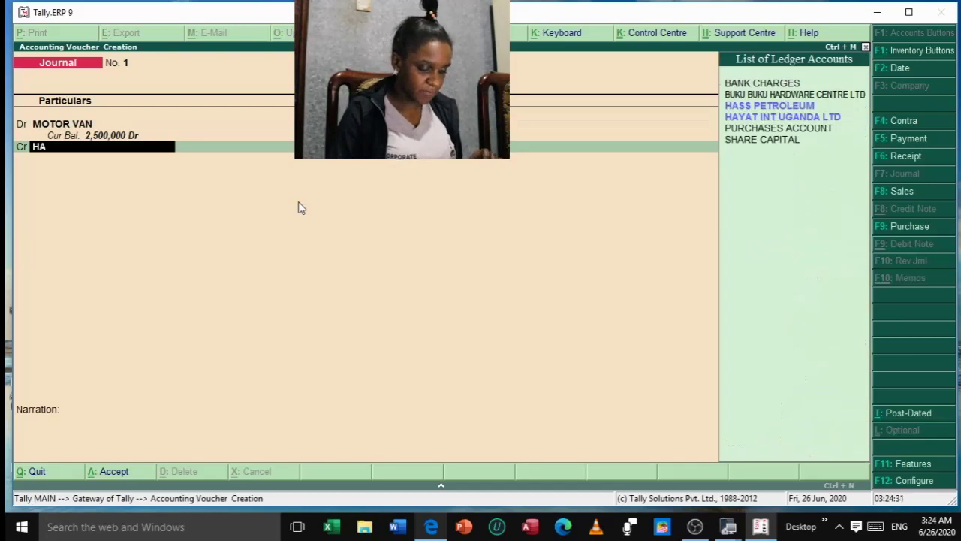
key("Return")
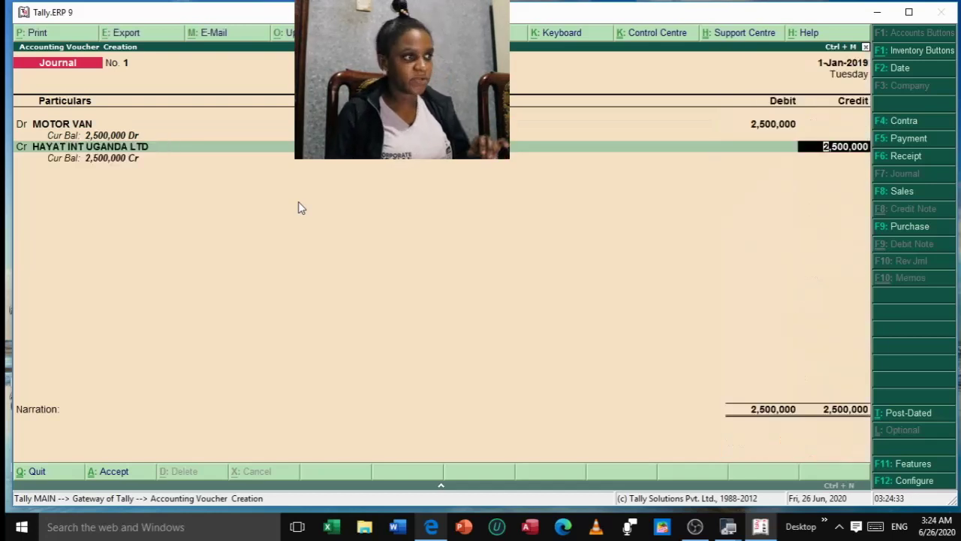
key("Return")
key("Return")
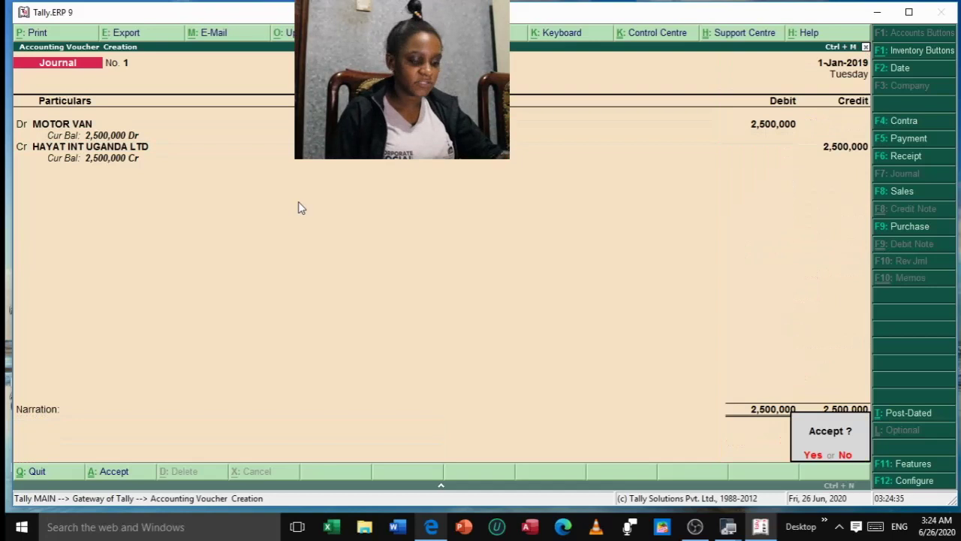
key("Return")
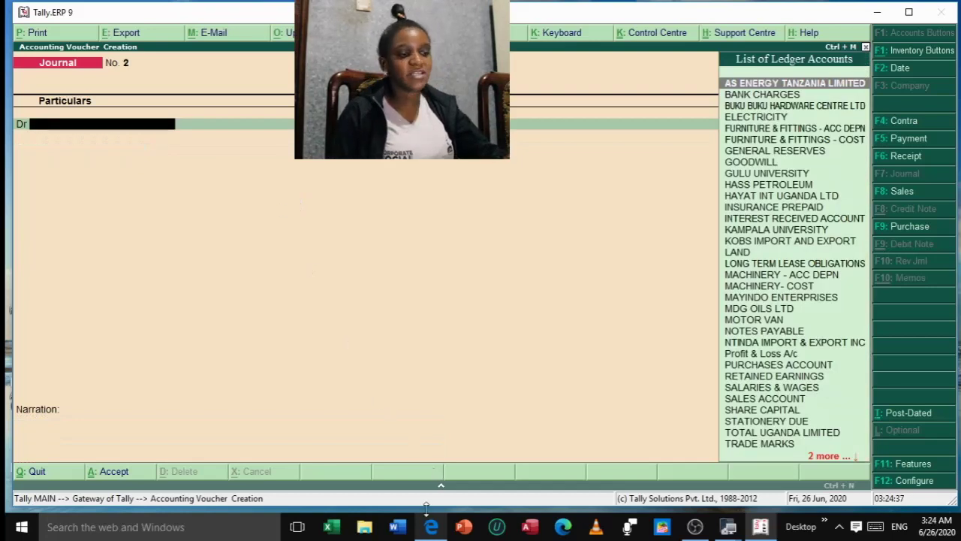
- Check the coolant sale in the exercise PDF, then switch to a Sales voucher
left_click(431, 527)
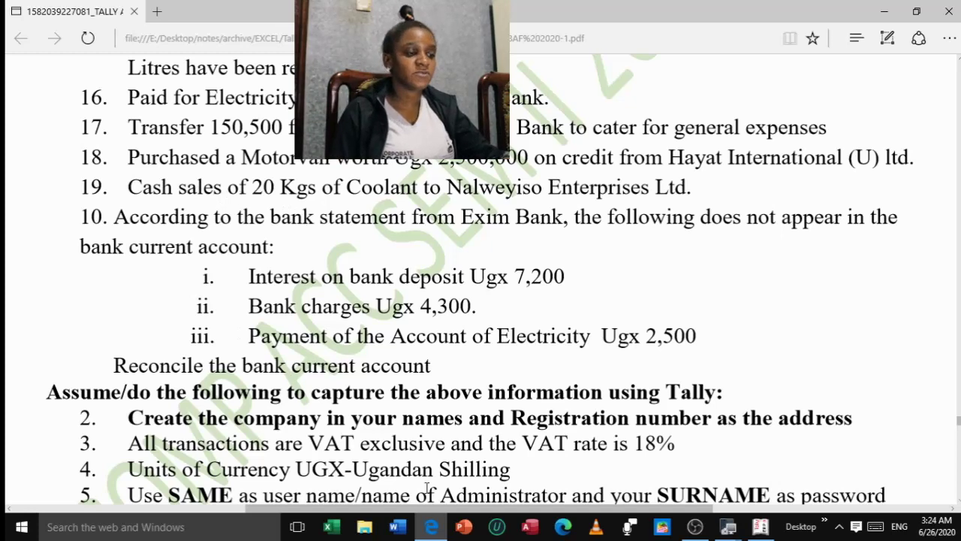
left_click(431, 526)
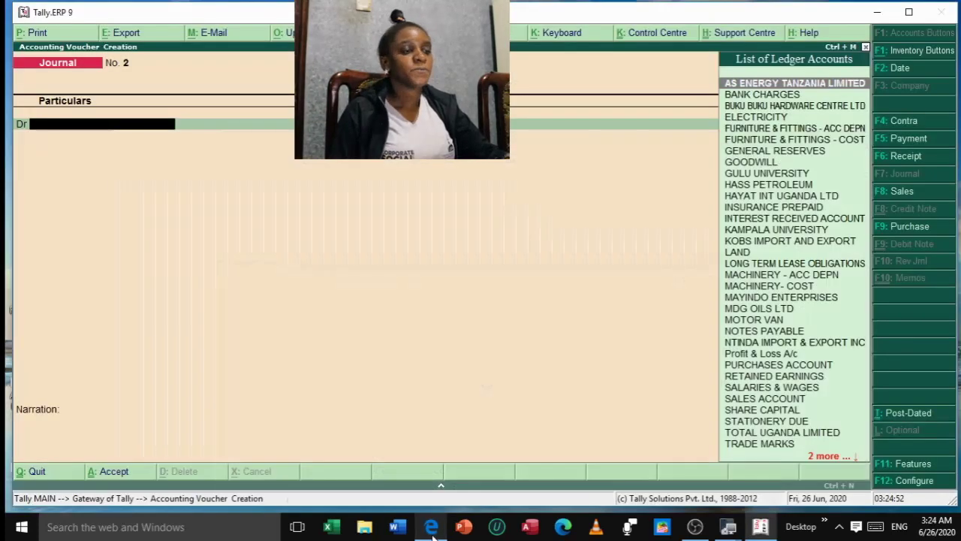
left_click(897, 192)
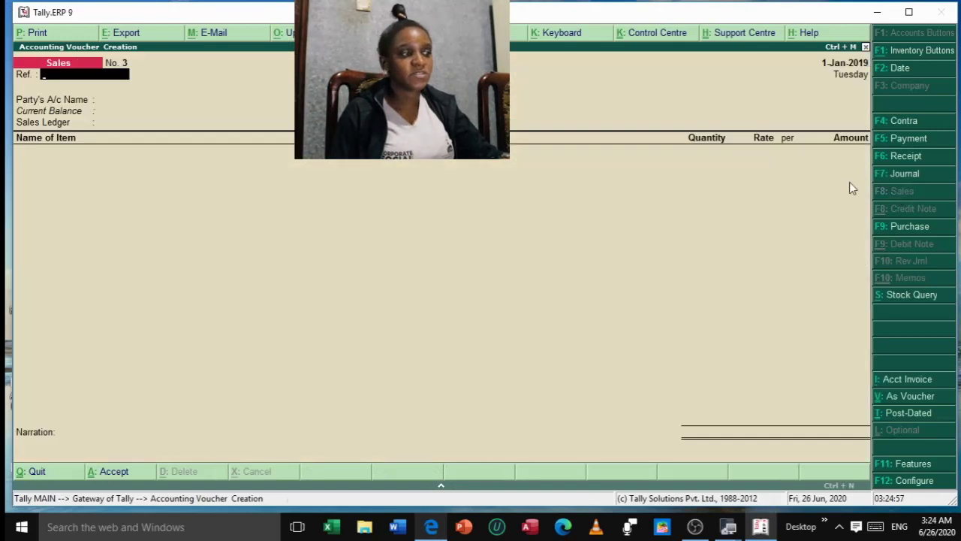
- Set the sale's party to Cash and the ledger to SALES ACCOUNT
key("Return")
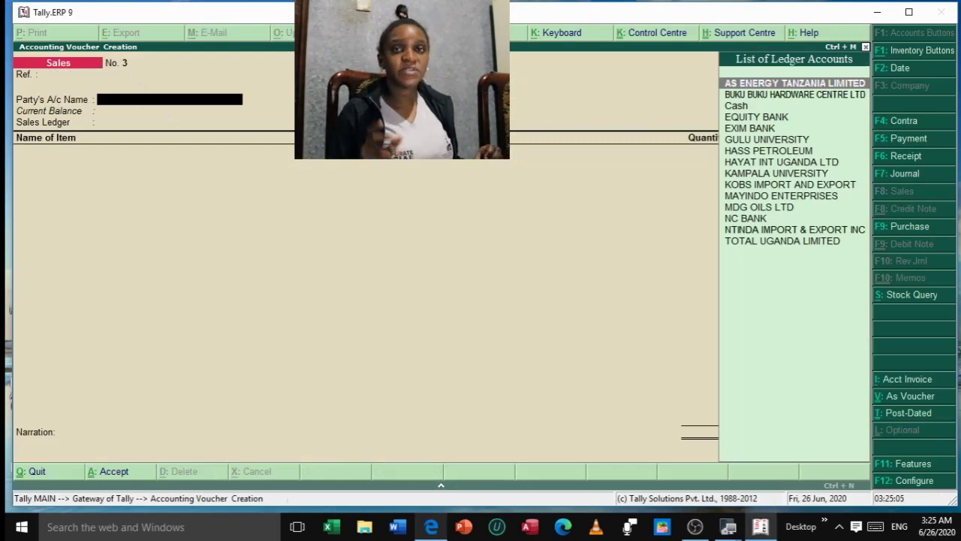
type("CASH")
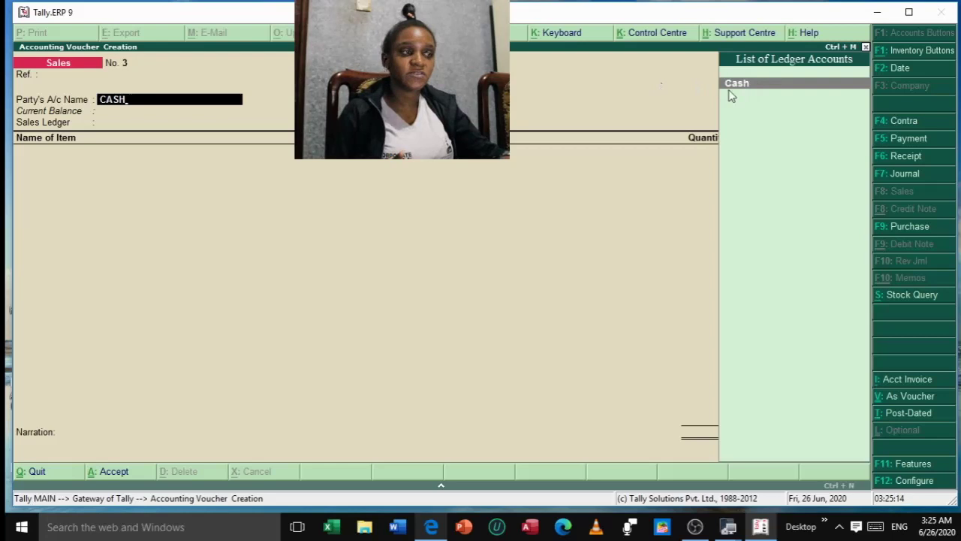
key("Return")
key("Return")
key("Return")
key("Return")
key("Return")
key("Return")
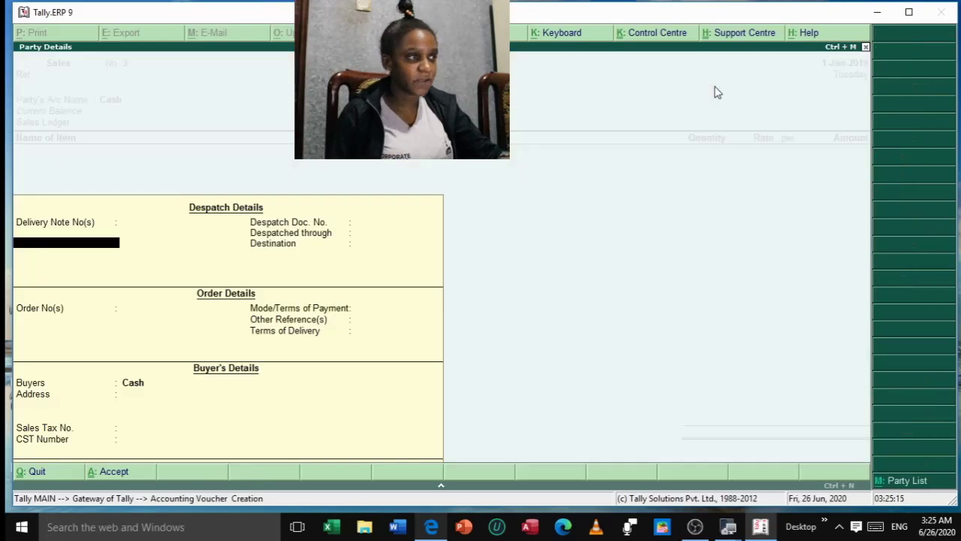
key("Return")
key("Return")
key("Return")
key("Return")
key("Return")
key("Return")
key("Return")
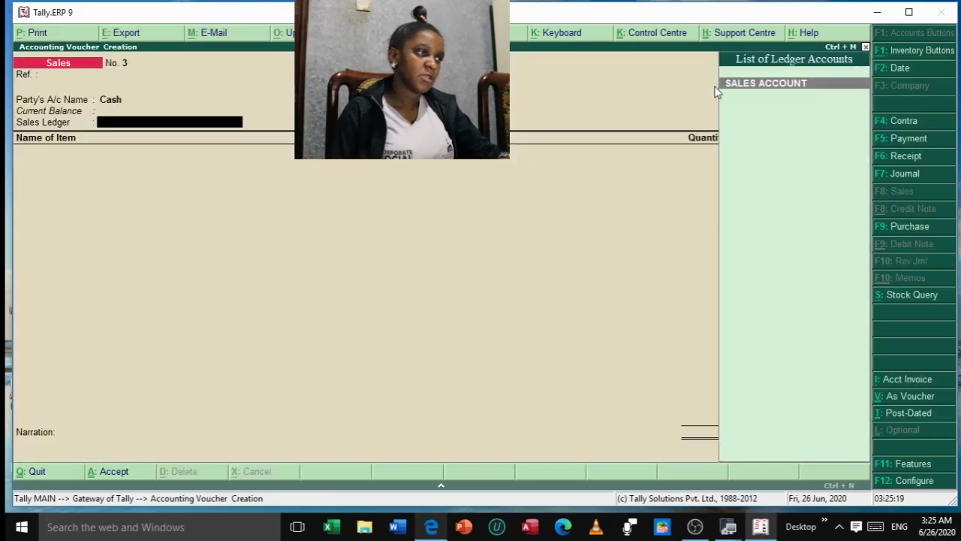
left_click(790, 84)
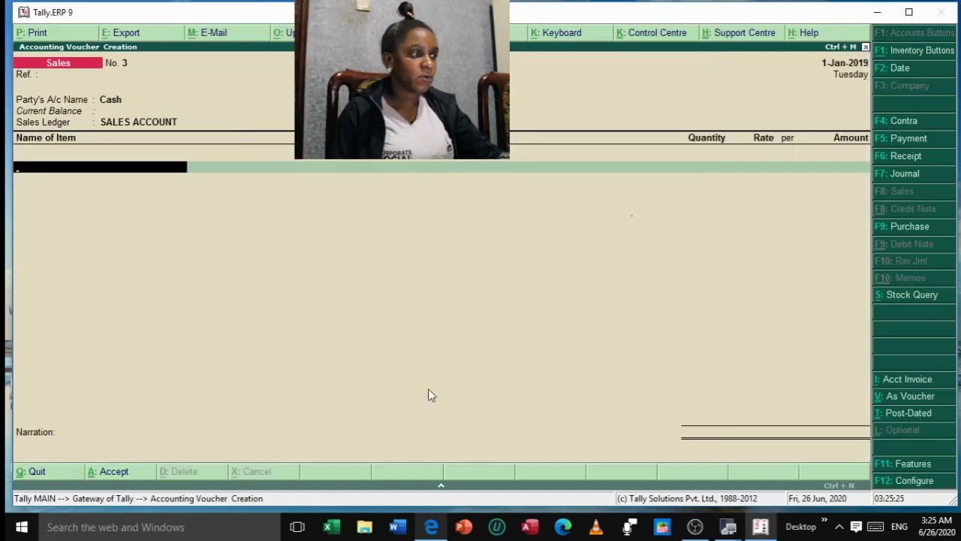
- Add 20 KGS of COOLANT for 200,000
left_click(432, 528)
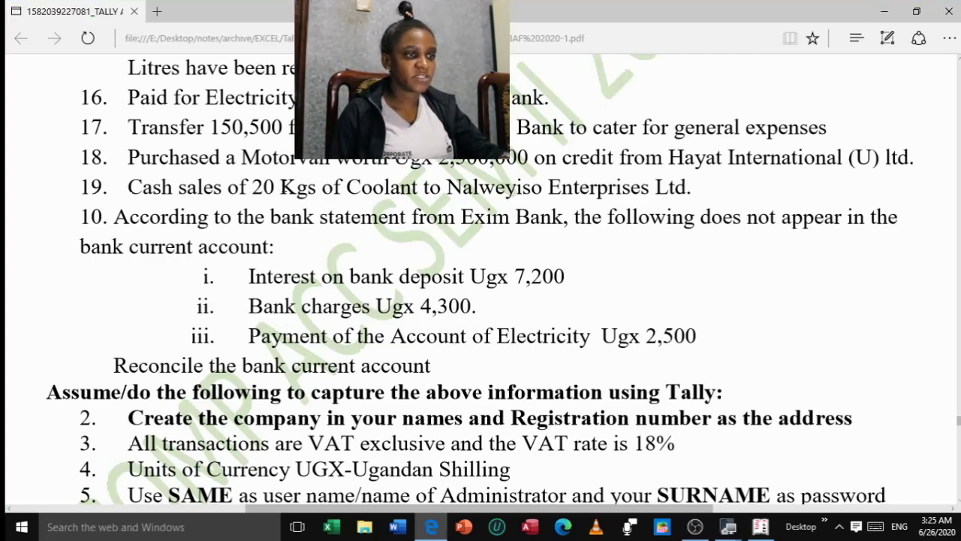
left_click(432, 526)
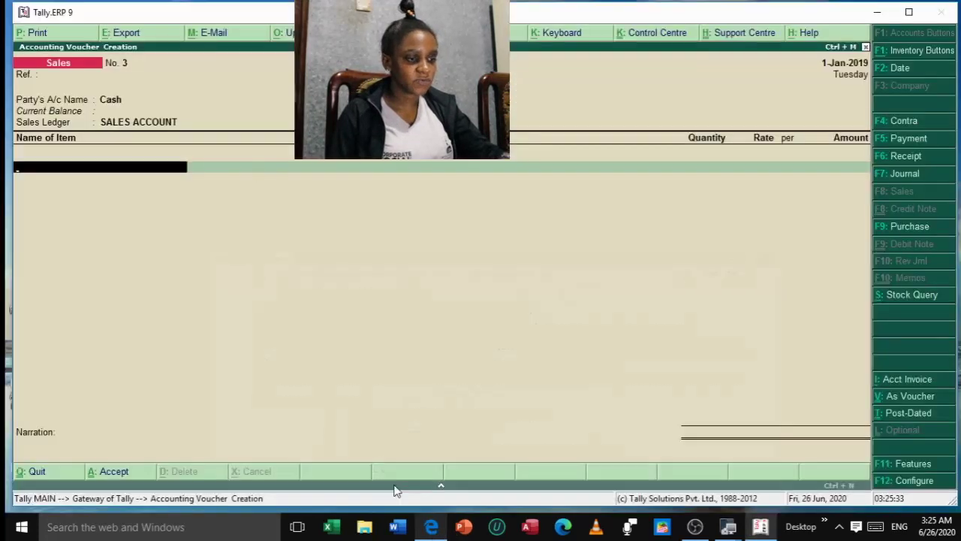
type("COOLA")
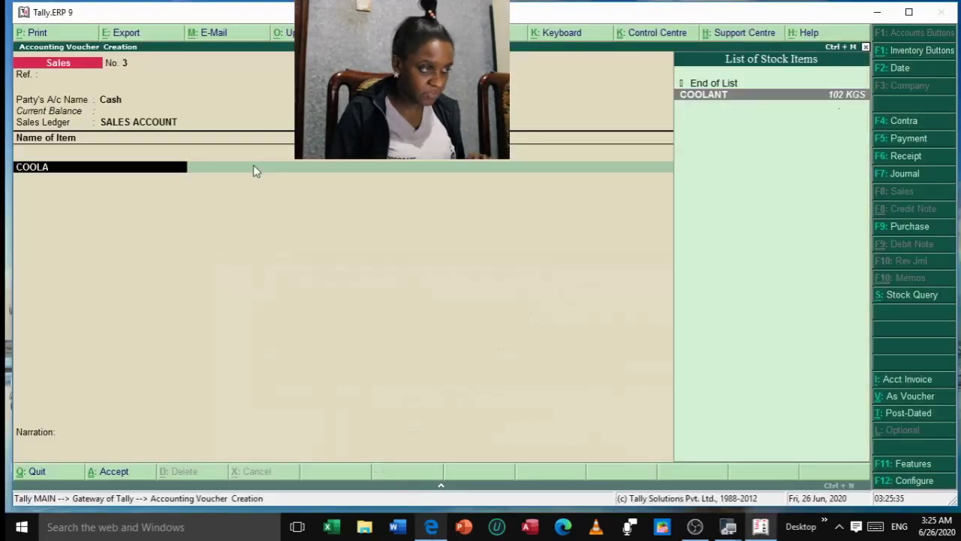
key("Return")
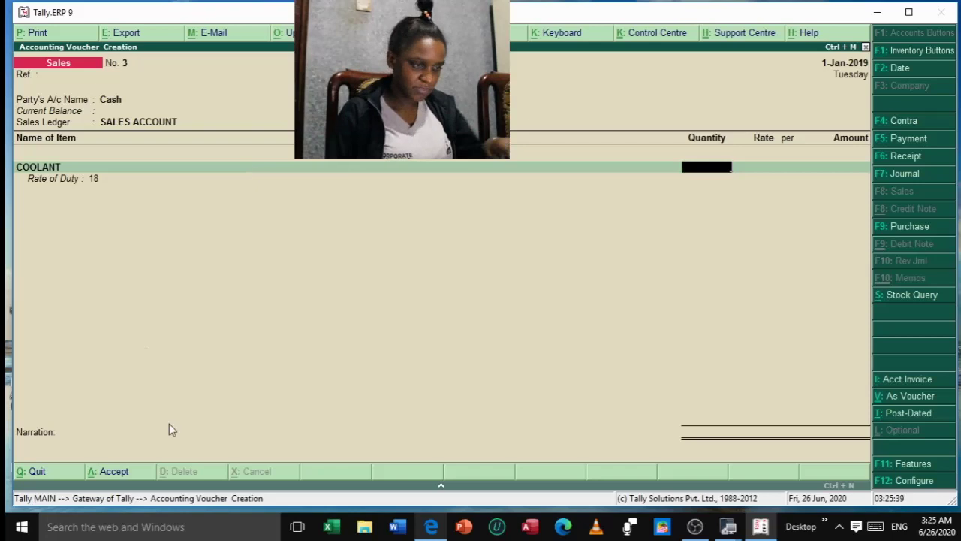
left_click(430, 527)
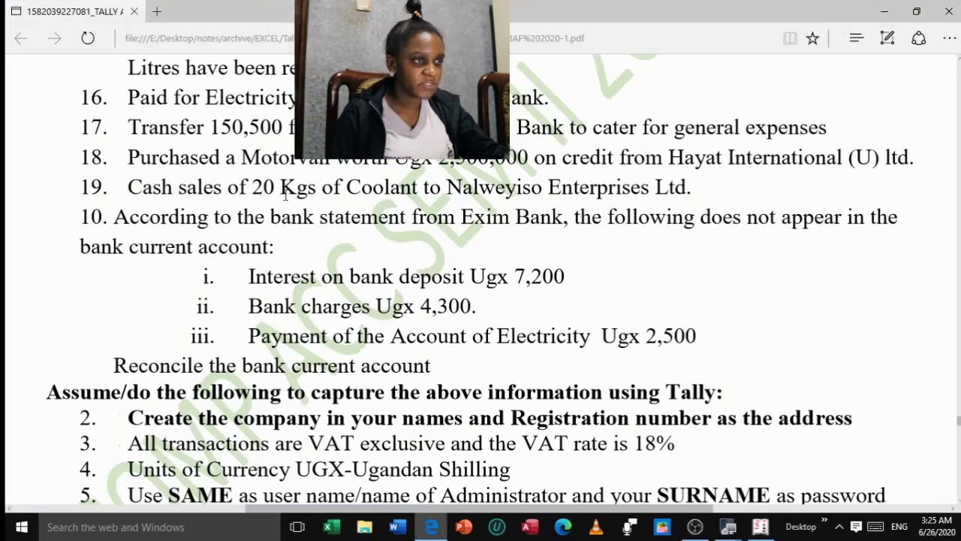
left_click(431, 528)
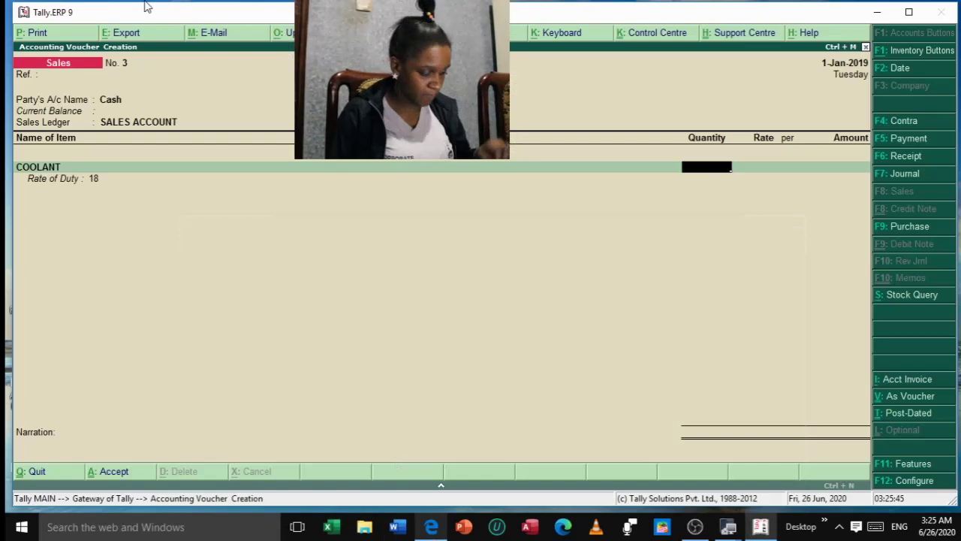
type("20")
key("Return")
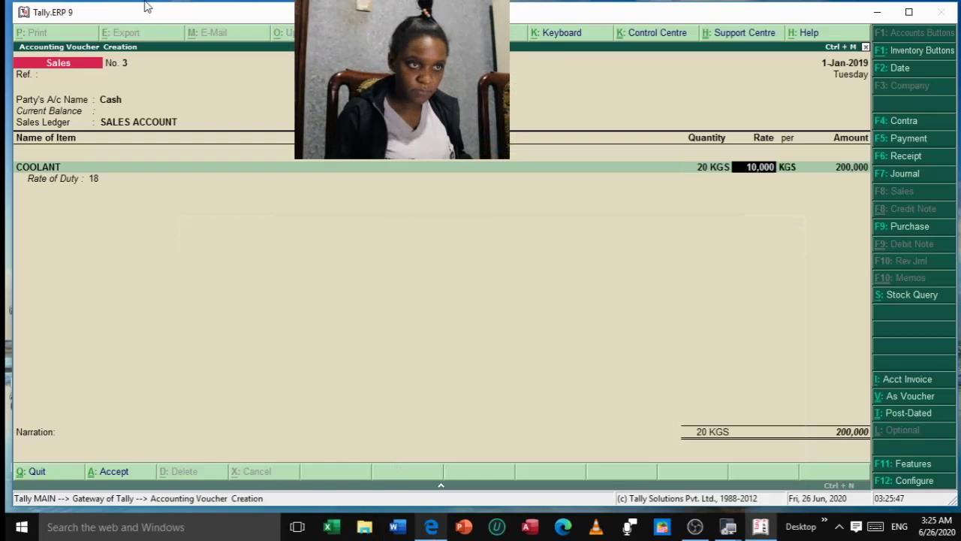
key("Return")
key("Return")
key("Return")
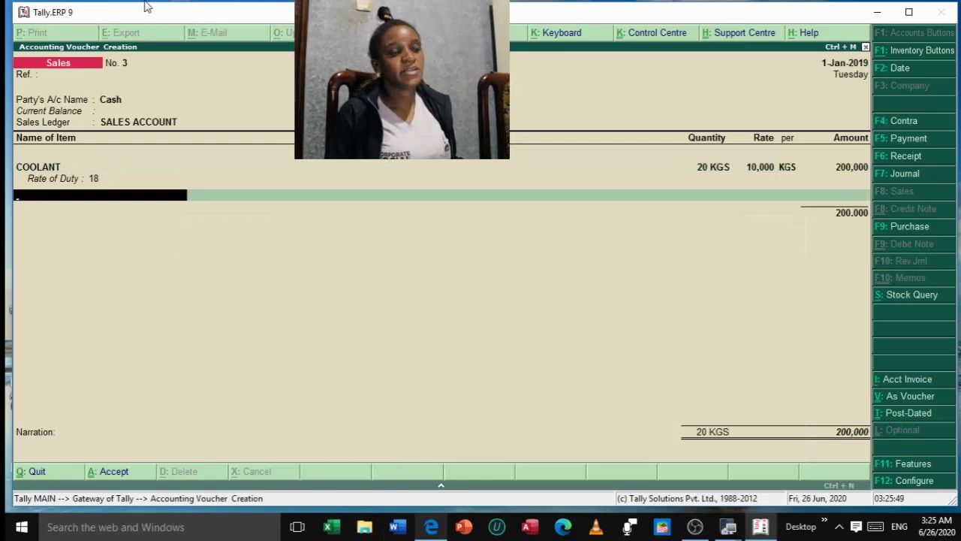
key("Return")
- Add the VAT ledger line and save the sales voucher
type("VAT")
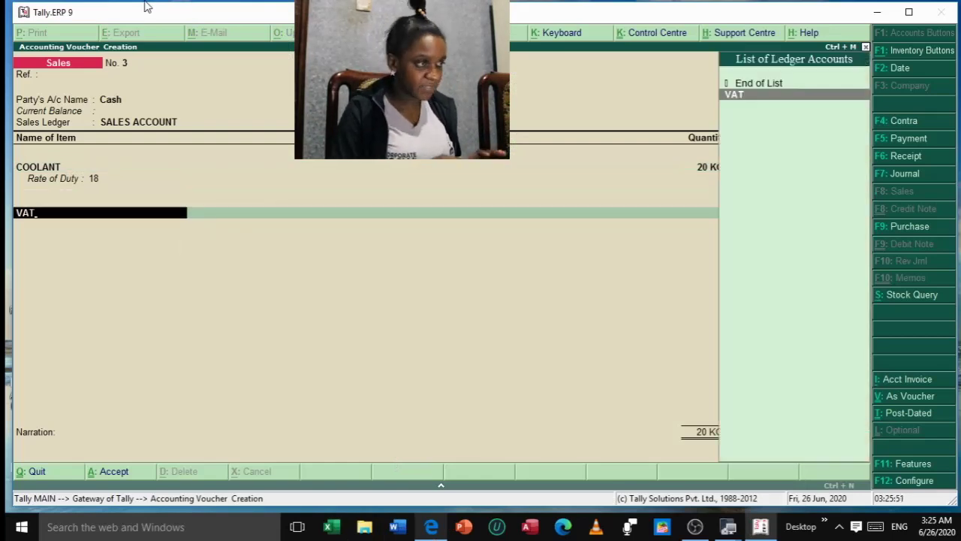
key("Return")
key("Return")
key("Return")
key("Return")
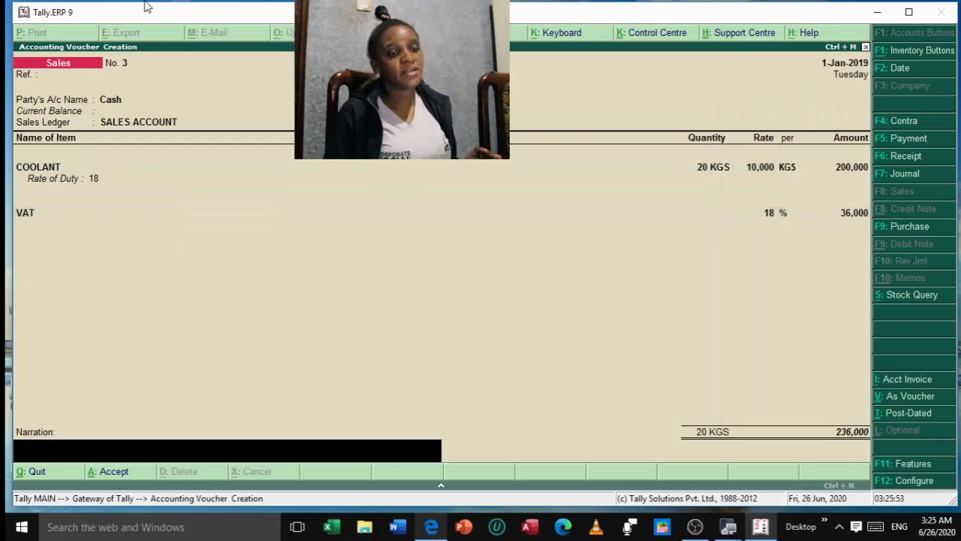
key("Return")
key("y")
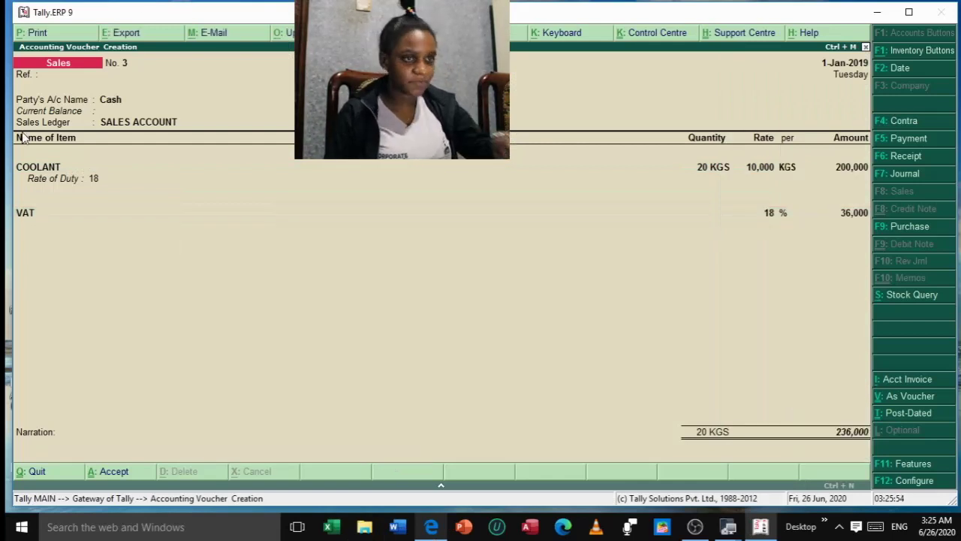
left_click(441, 534)
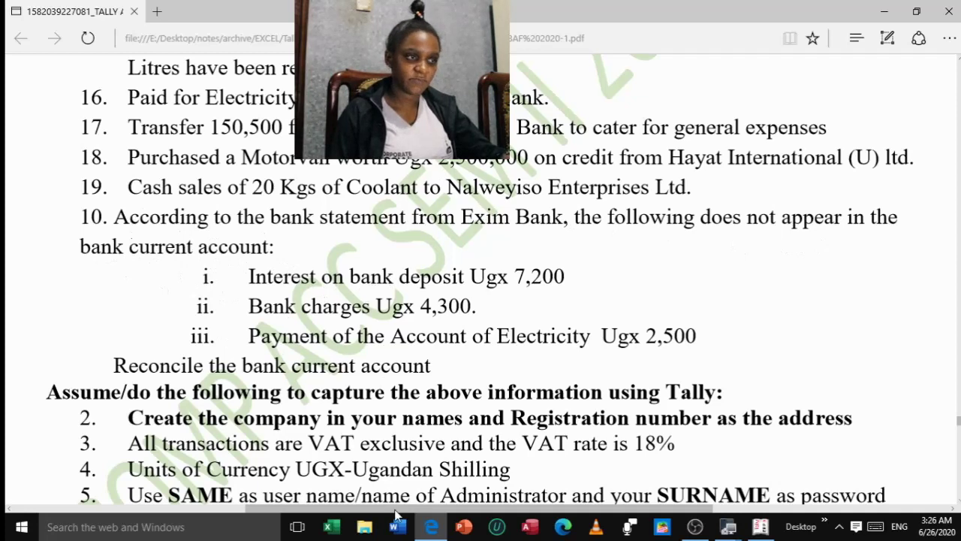
left_click(428, 530)
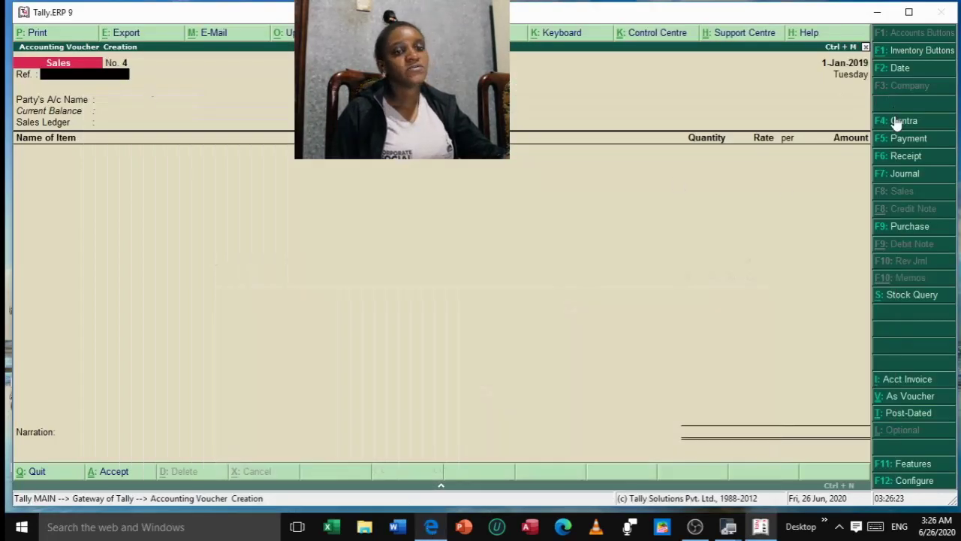
- In a Receipt voucher, credit INTEREST RECEIVED ACCOUNT 7,200, debit EXIM BANK, and save
left_click(898, 154)
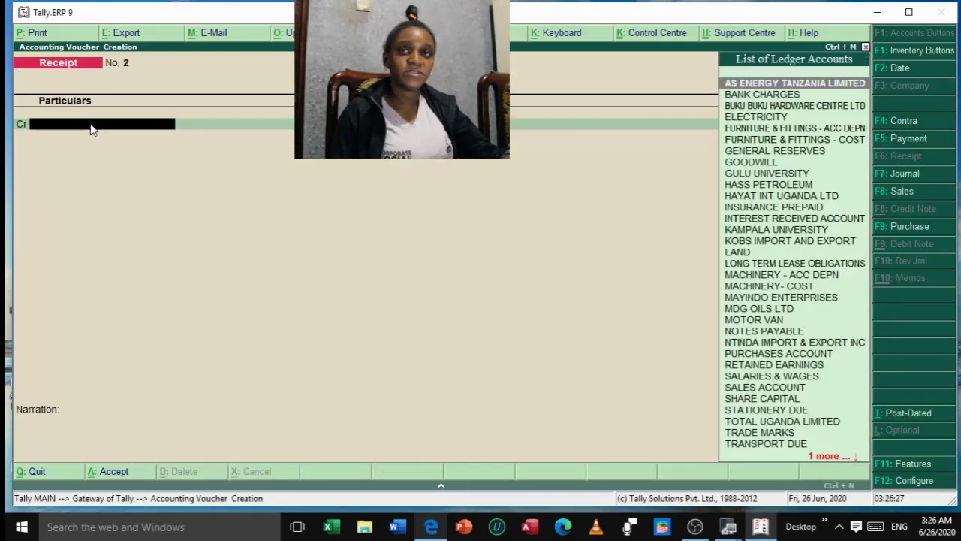
type("INTE")
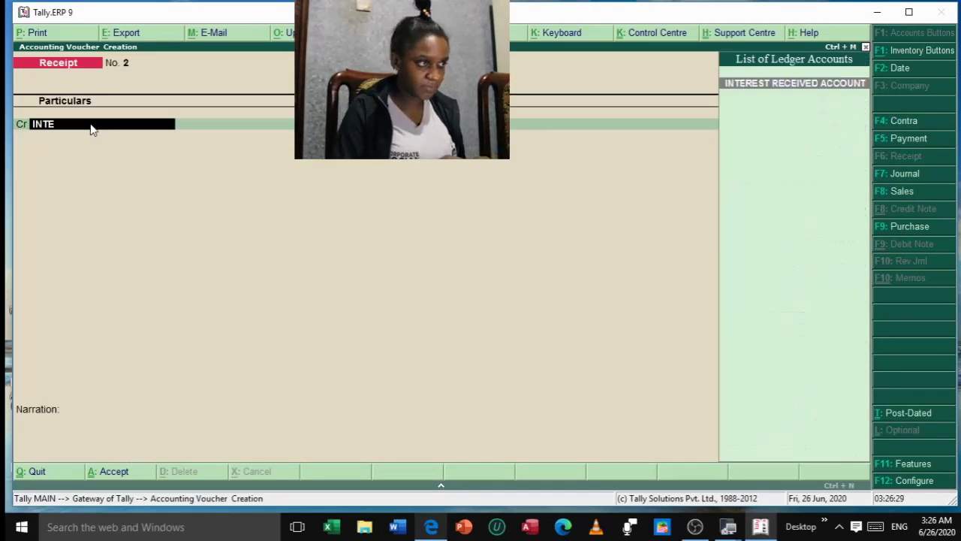
key("Return")
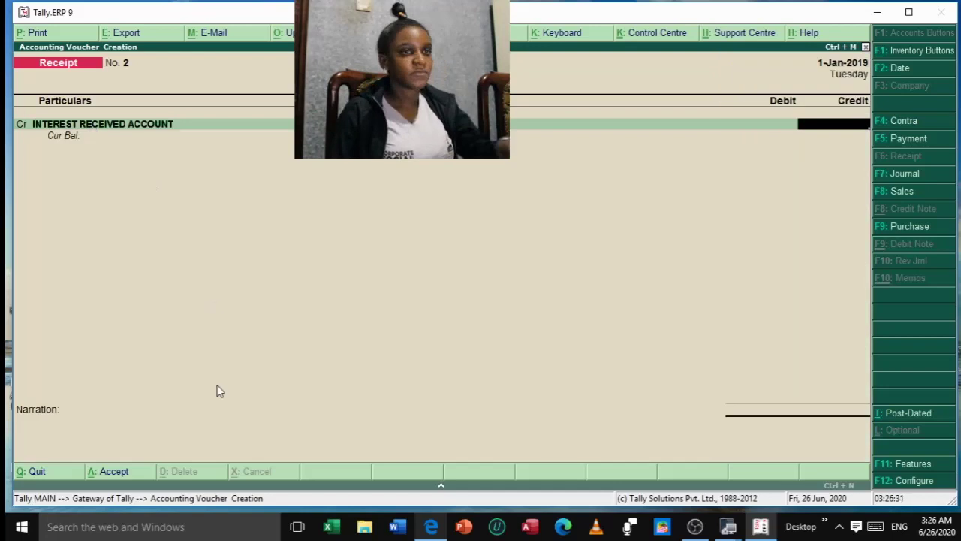
left_click(431, 526)
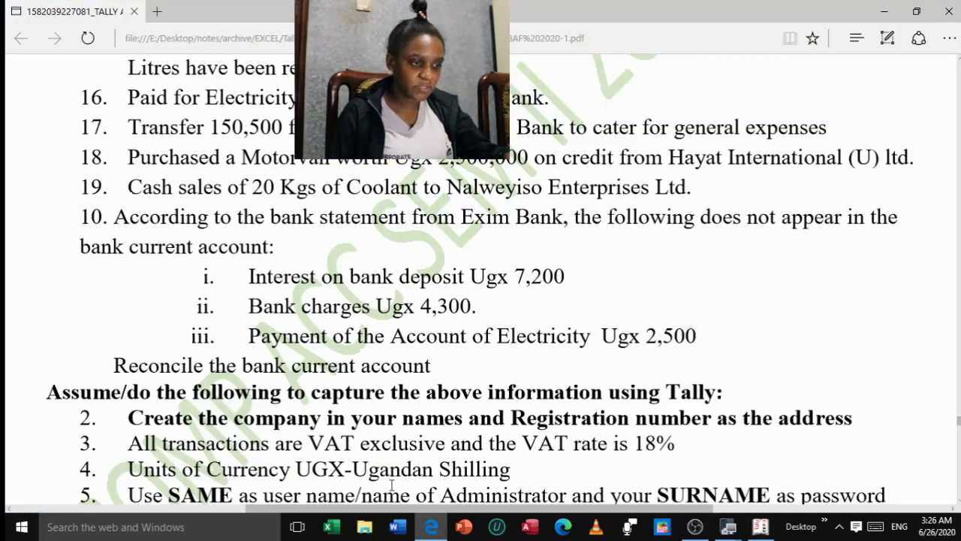
left_click(430, 527)
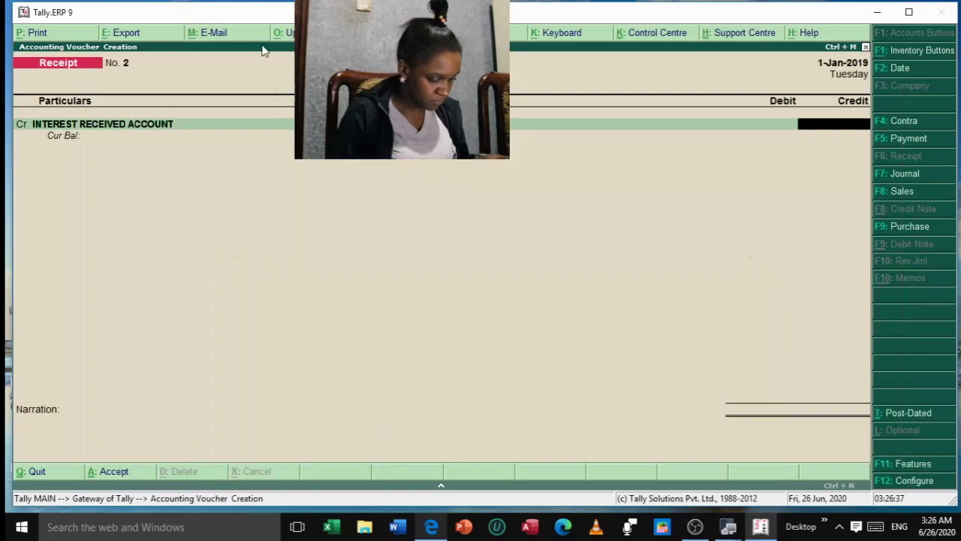
type("7200")
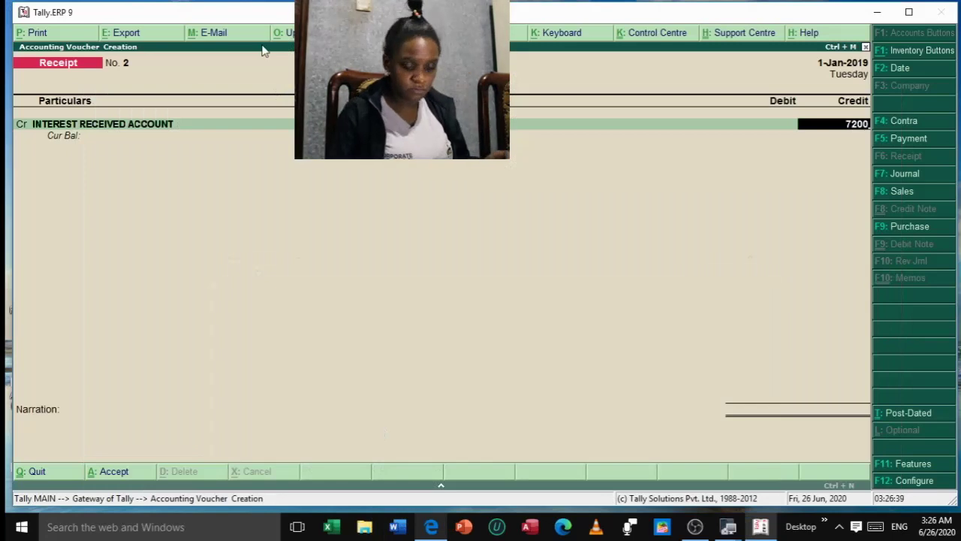
key("Return")
key("Return")
type("EXIM")
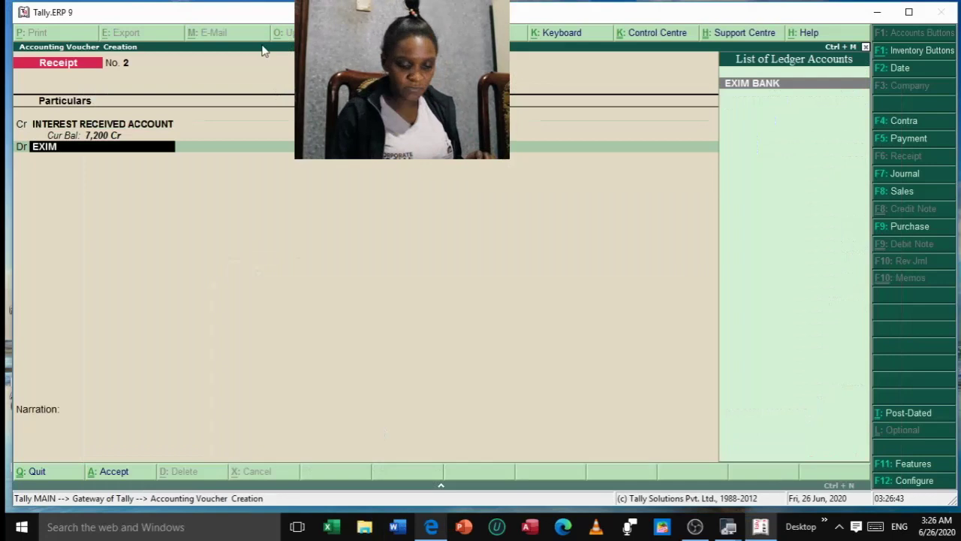
key("Return")
key("Return")
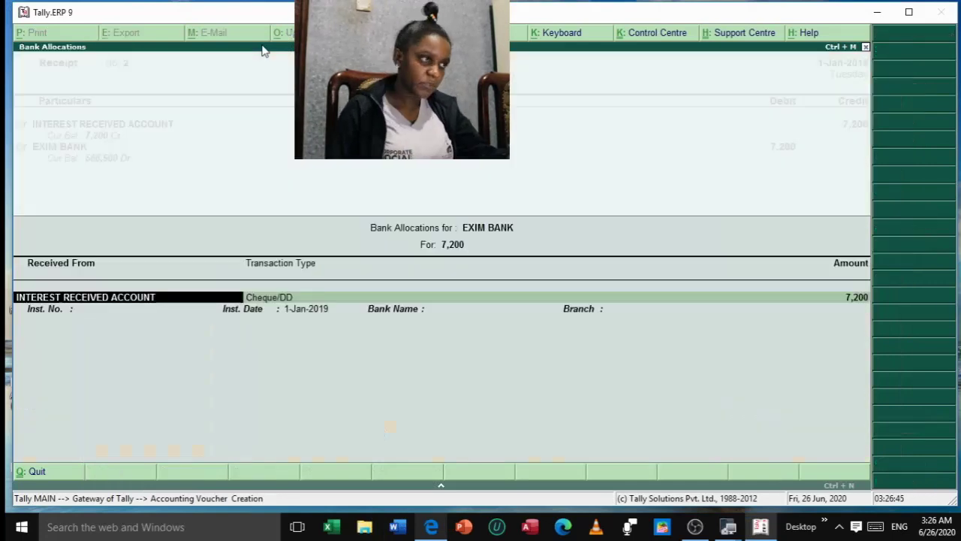
key("Return")
key("Return")
key("Return")
key("Return")
key("Return")
key("Return")
key("Return")
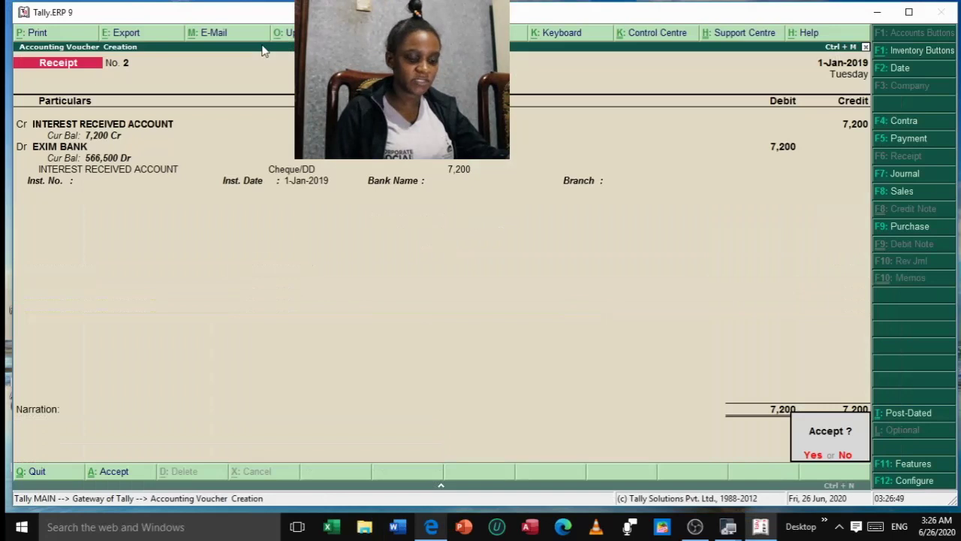
key("Return")
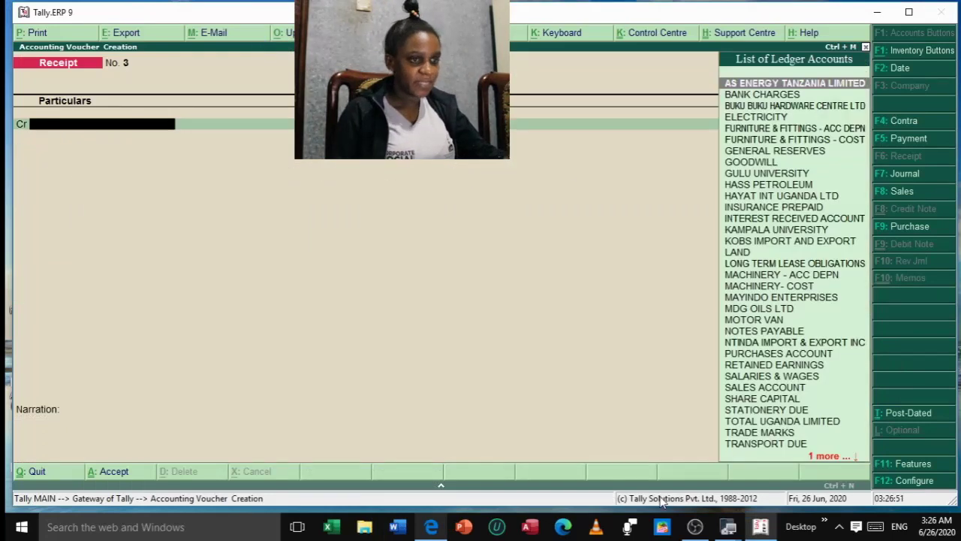
- Read the Exim Bank items in the assignment PDF, then switch to a Payment voucher
left_click(431, 526)
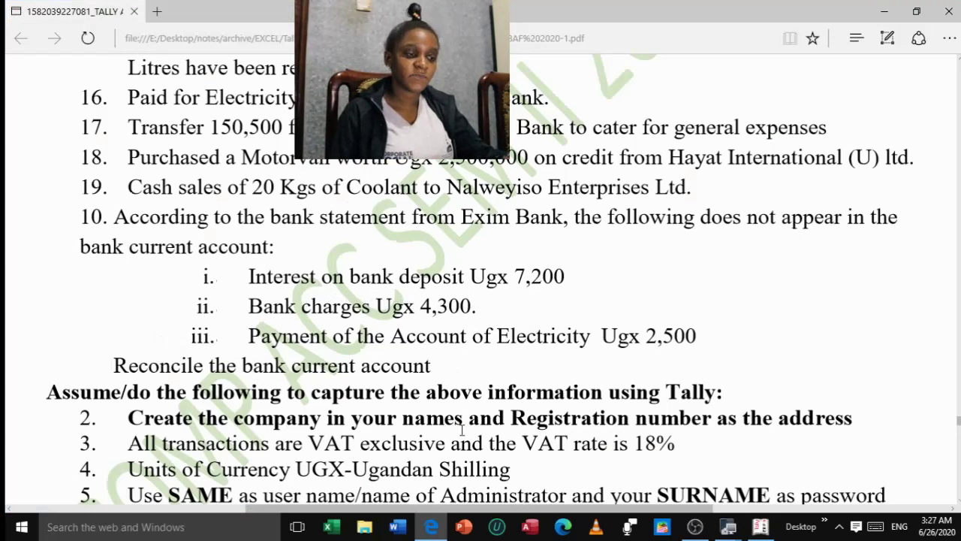
left_click(438, 529)
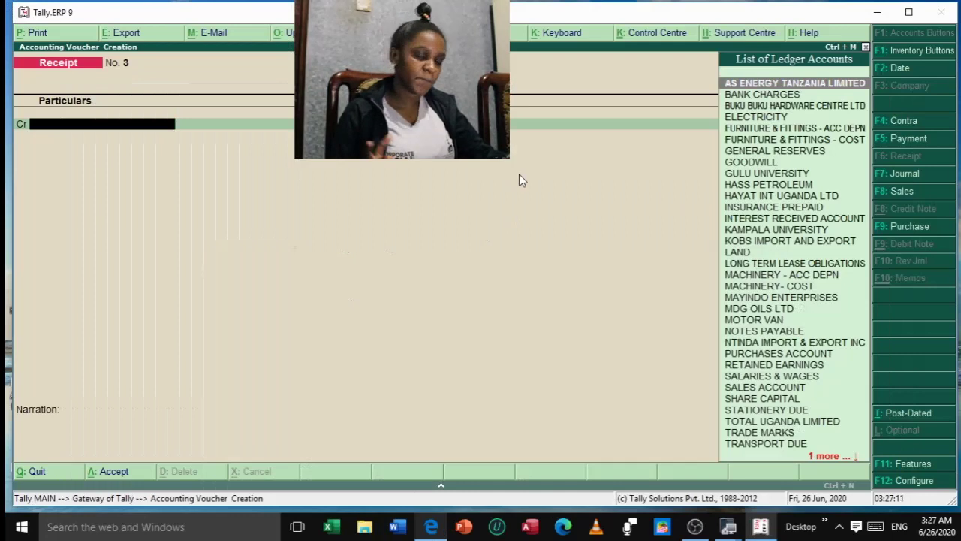
left_click(892, 142)
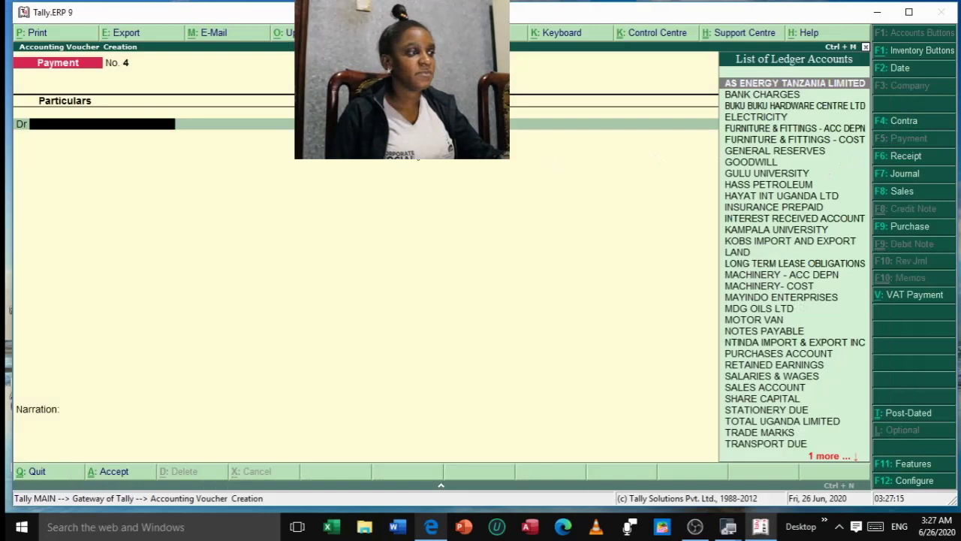
- Debit BANK CHARGES 4,300 in the Payment voucher
type("BANK")
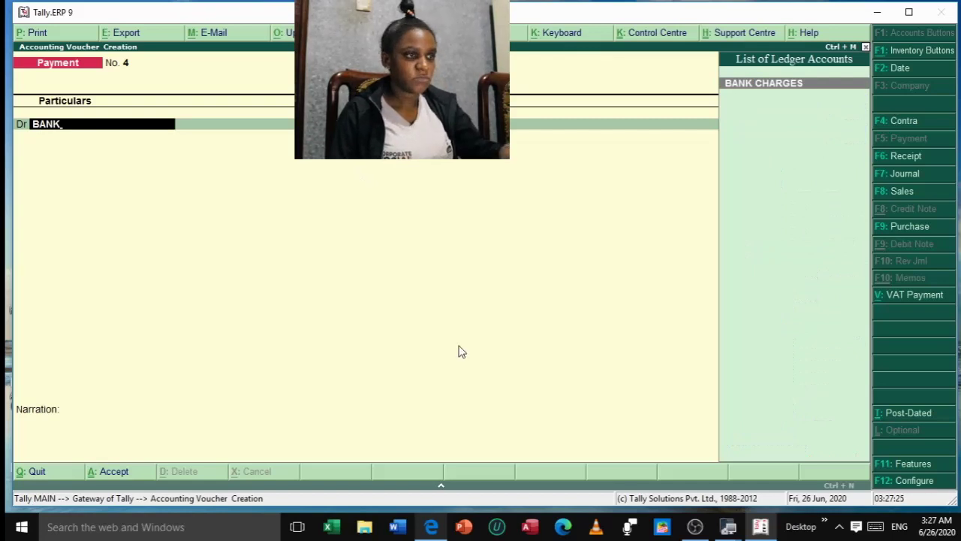
left_click(432, 520)
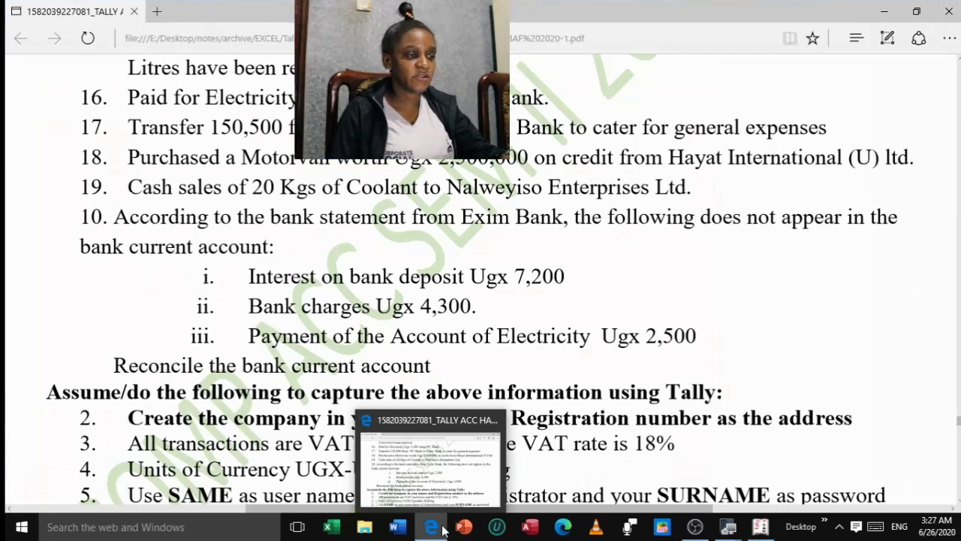
left_click(443, 529)
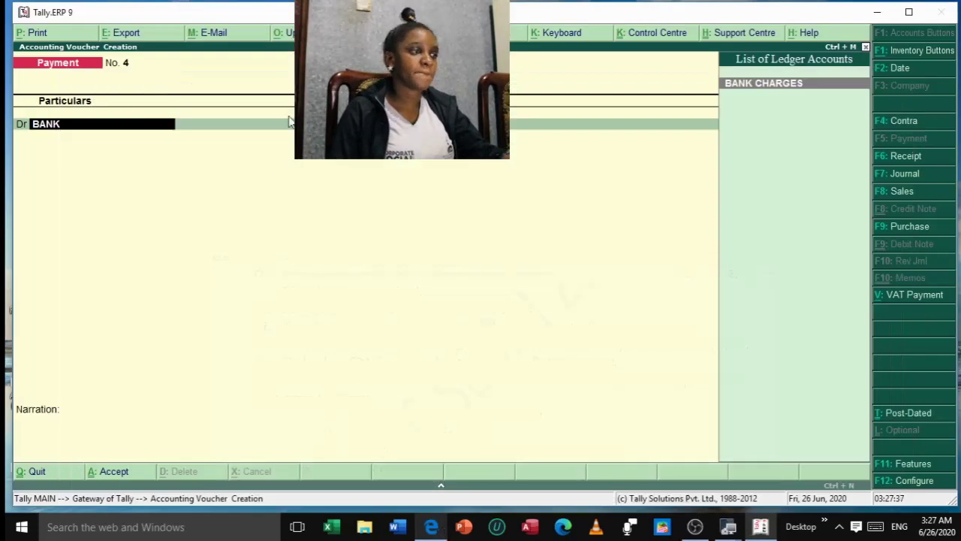
type("HARGES")
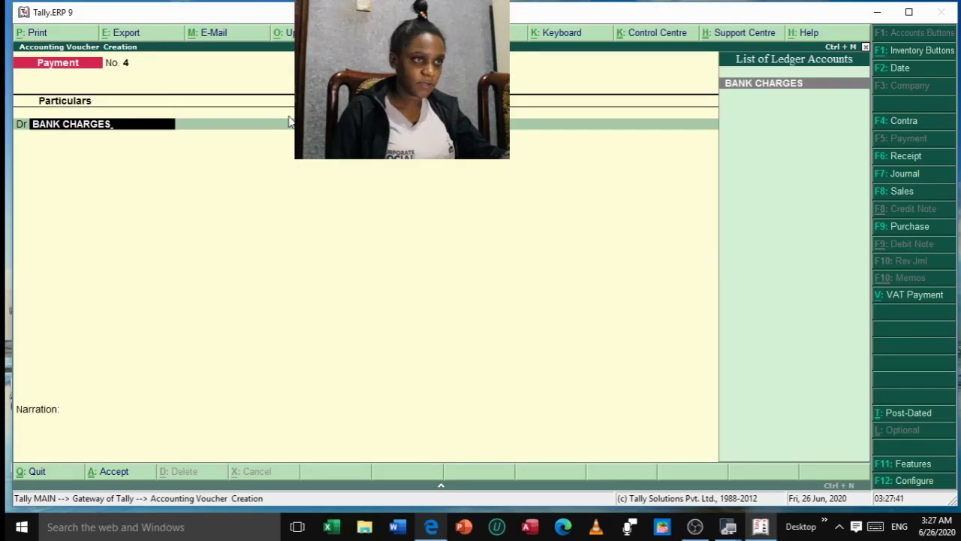
key("Return")
type("43")
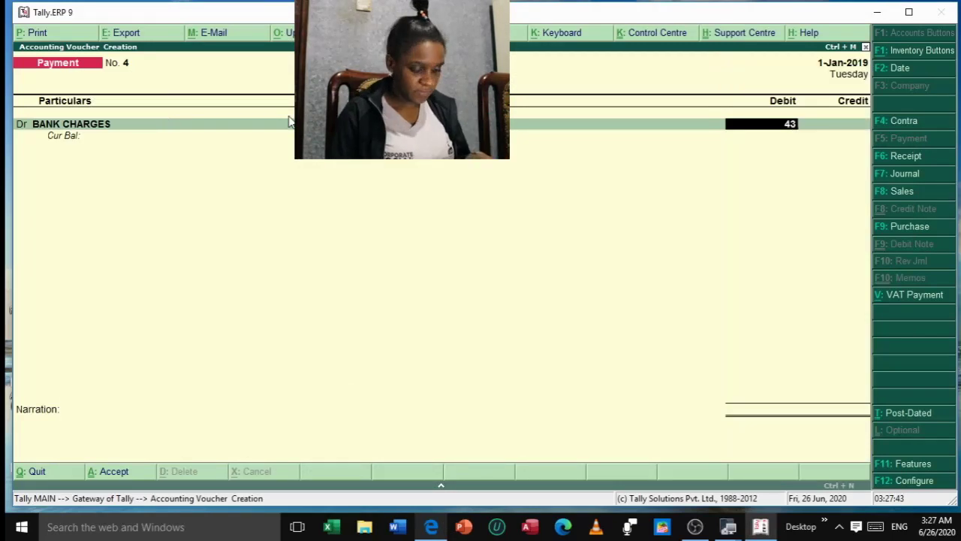
type("00")
key("Return")
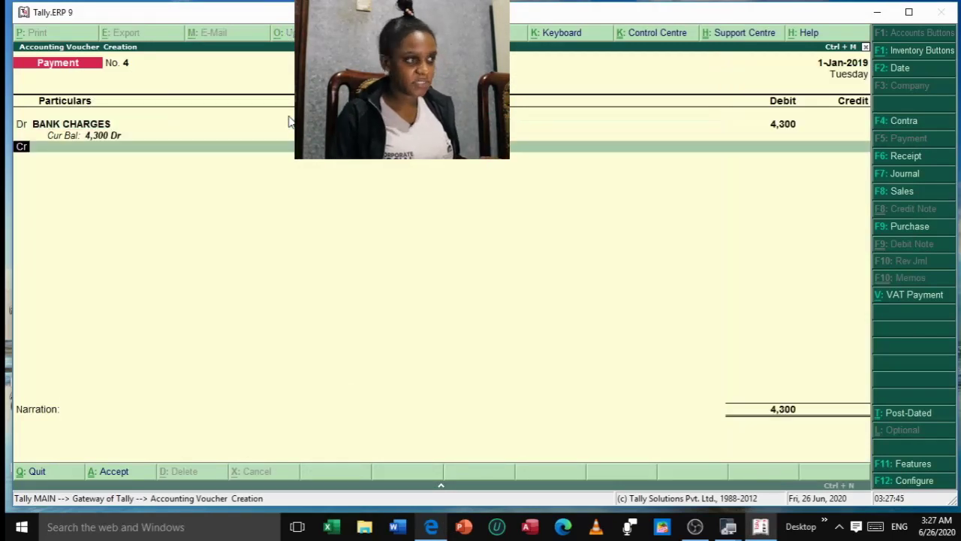
- Credit EXIM BANK 4,300 by cheque and skip the narration
key("Return")
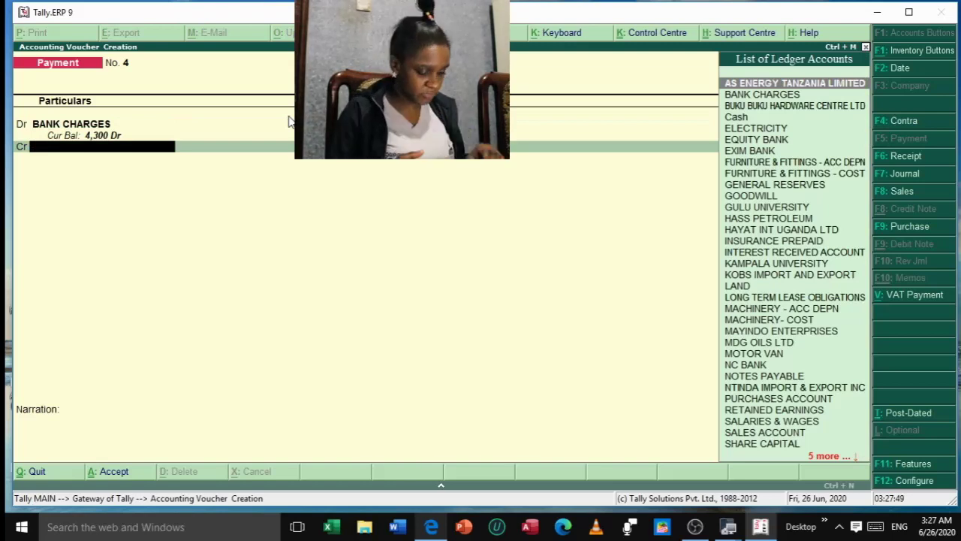
type("EX")
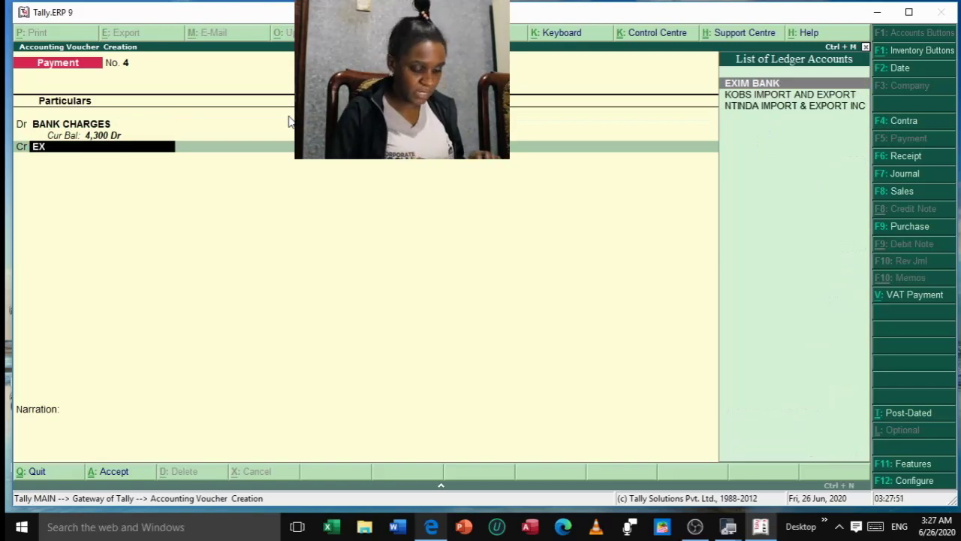
type("p")
type("IM")
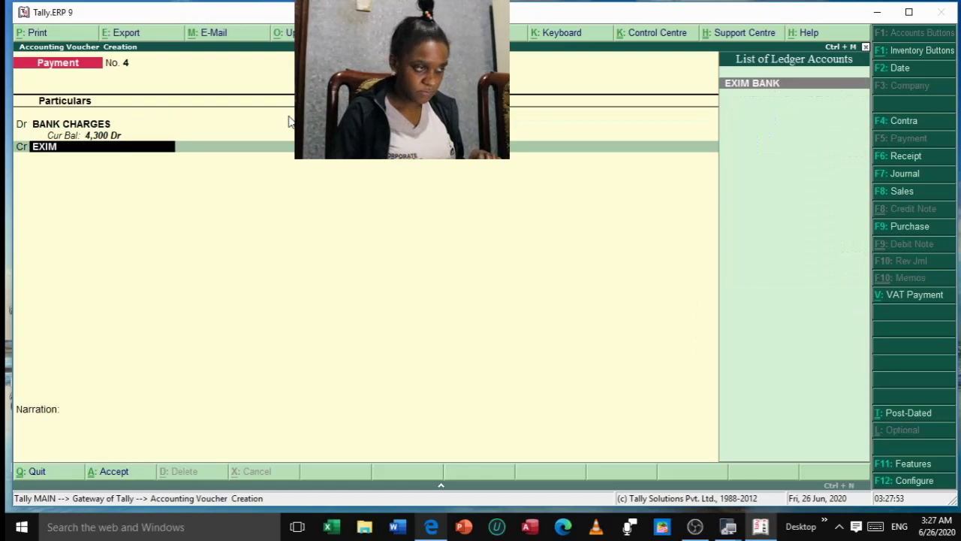
key("Return")
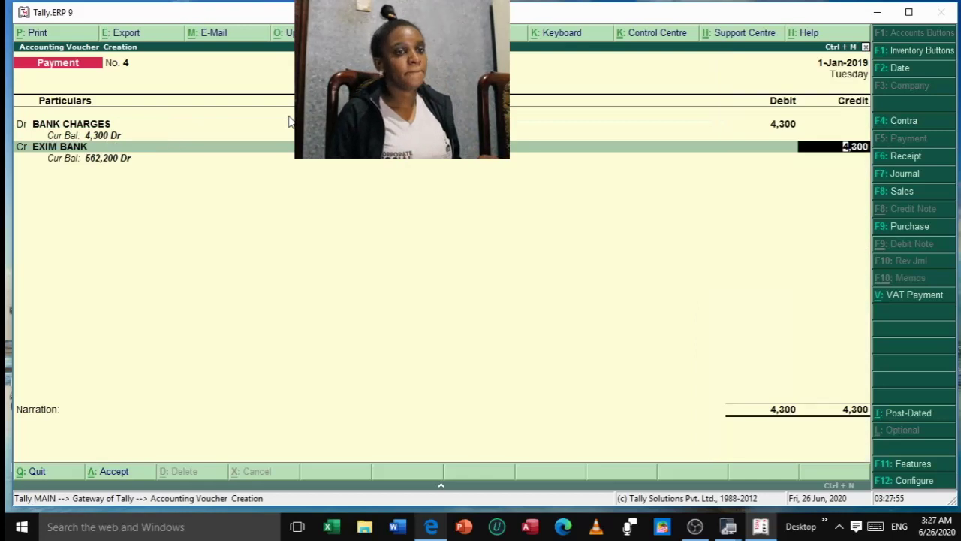
key("Return")
key("Return")
key("Return")
key("Return")
key("Return")
key("Return")
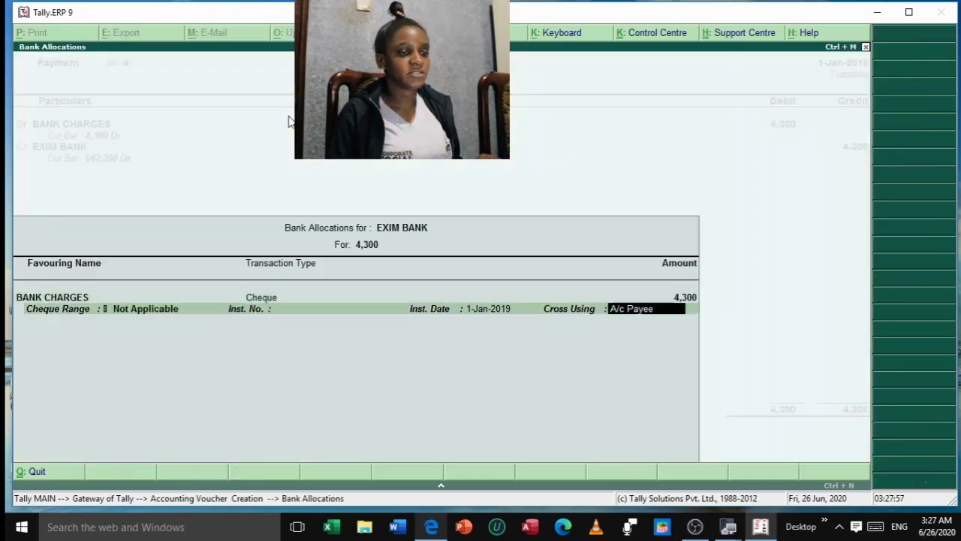
key("Return")
key("Return")
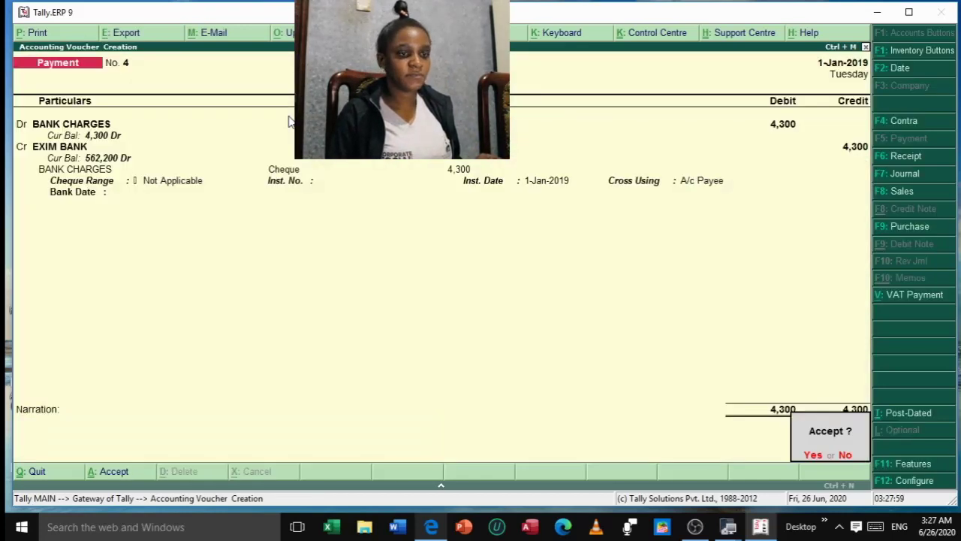
key("Return")
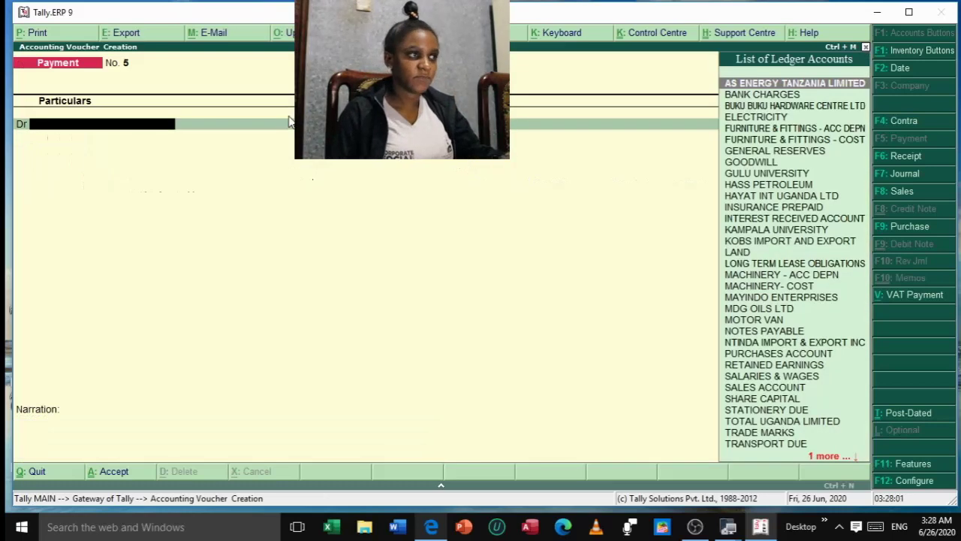
- Debit ELECTRICITY 2,500 in the Payment voucher
left_click(432, 526)
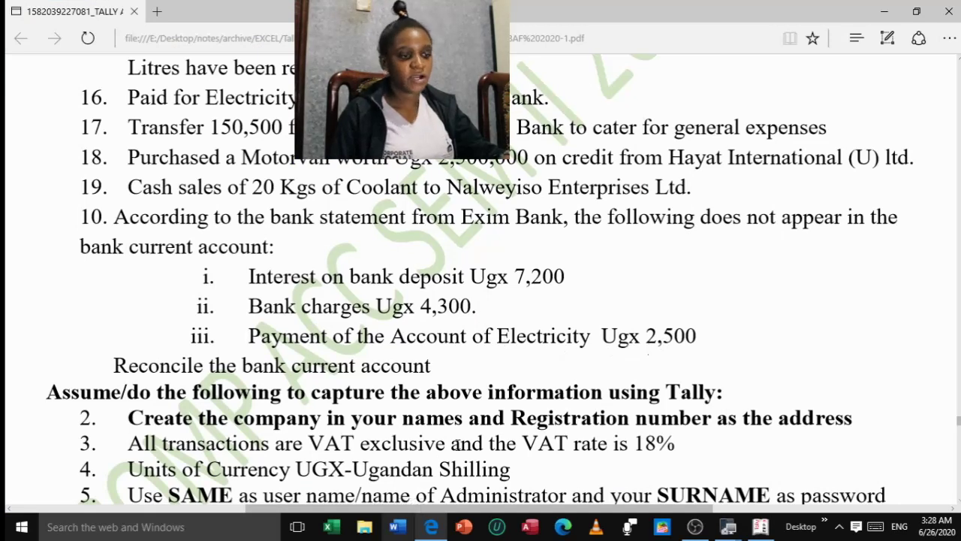
left_click(431, 529)
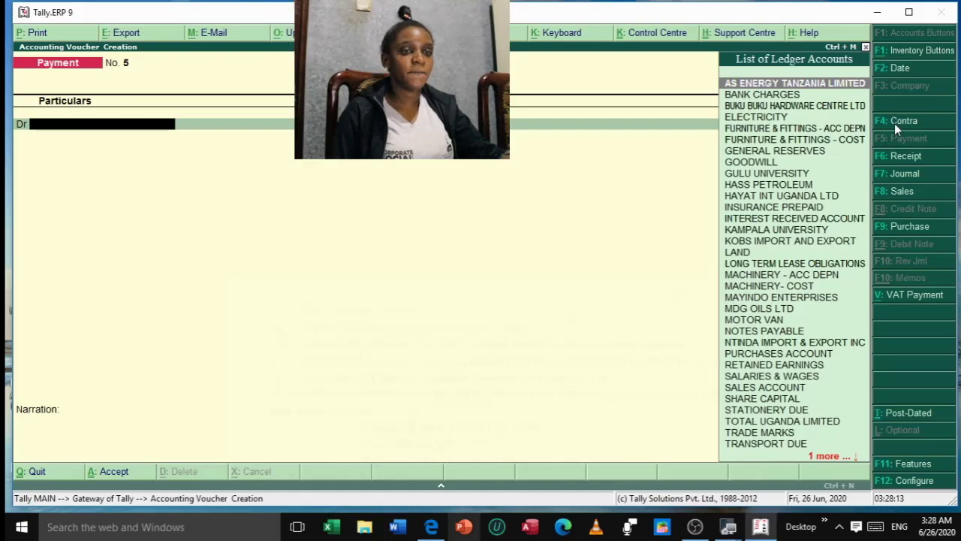
type("E")
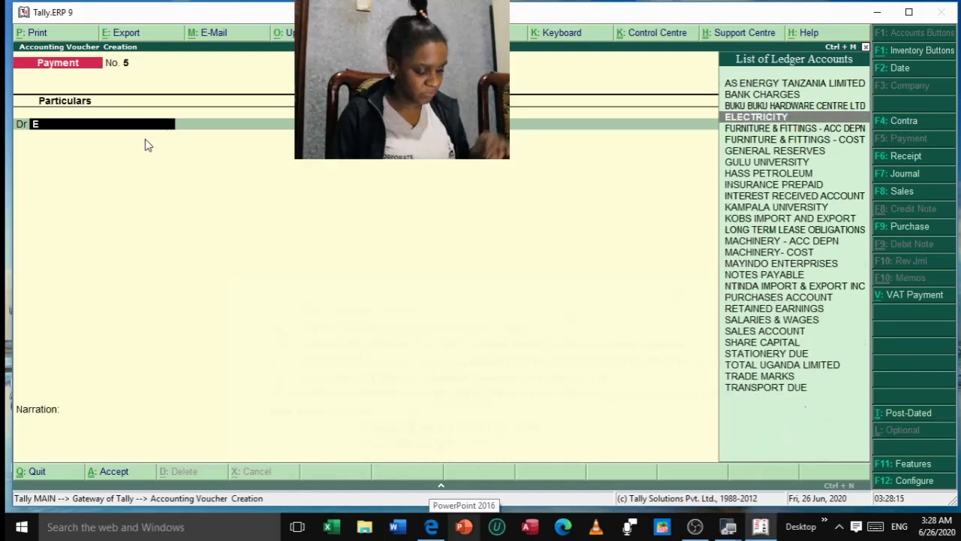
type("LEC")
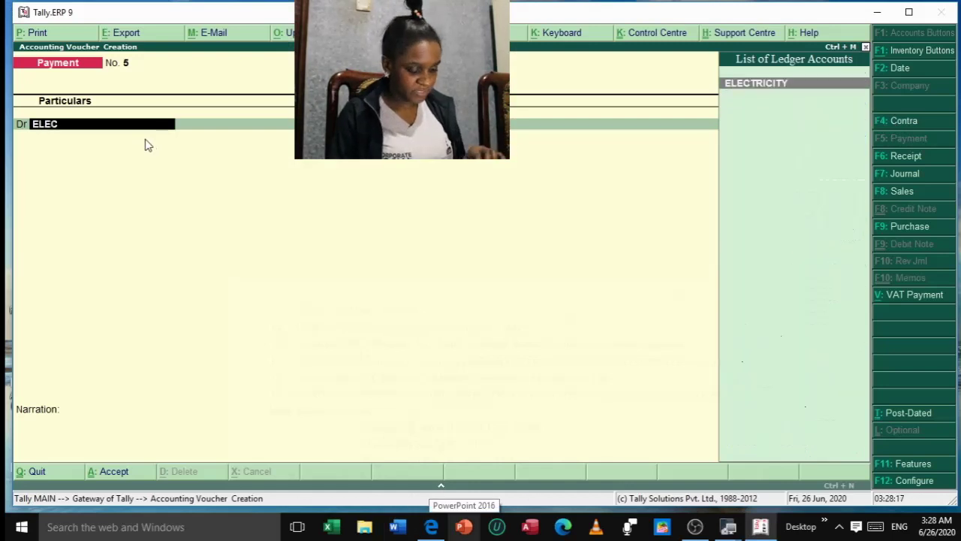
key("Return")
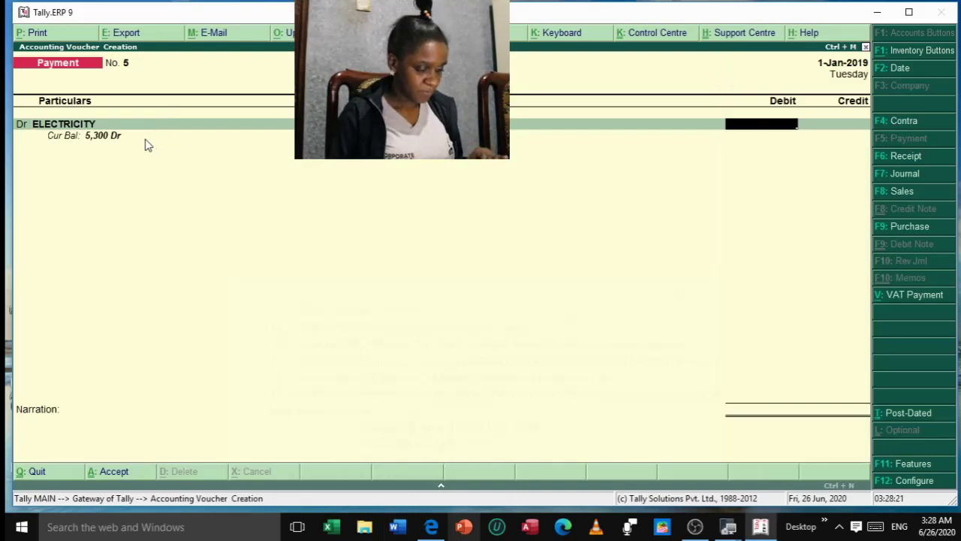
left_click(430, 527)
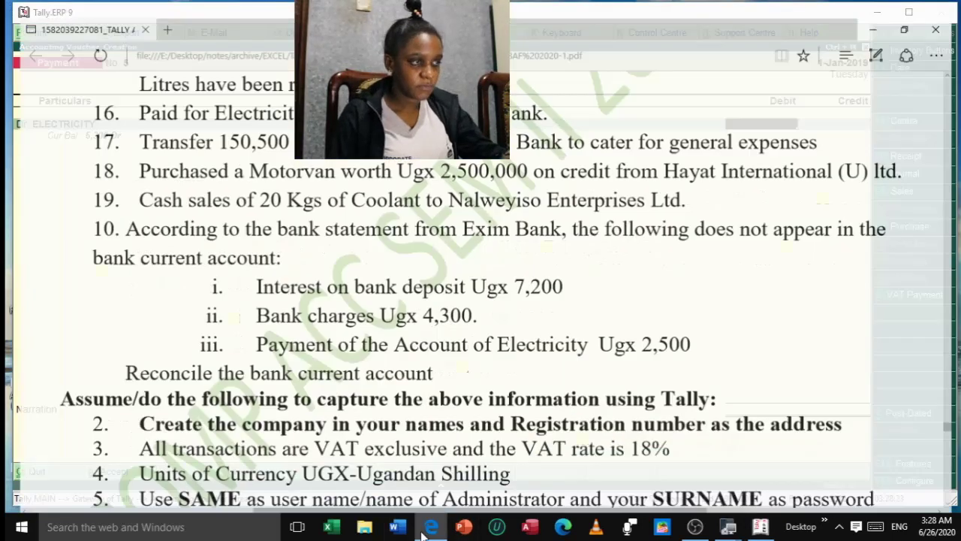
left_click(424, 529)
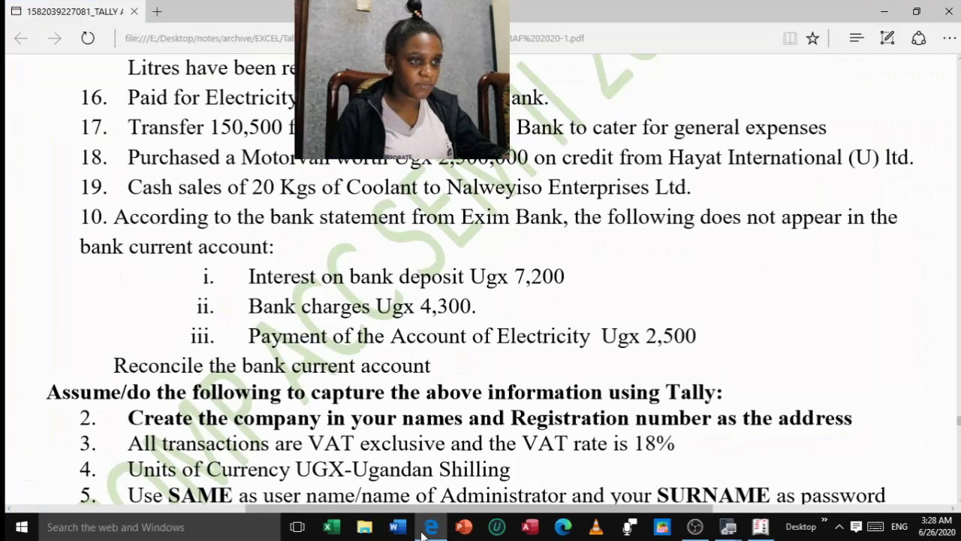
type("2500")
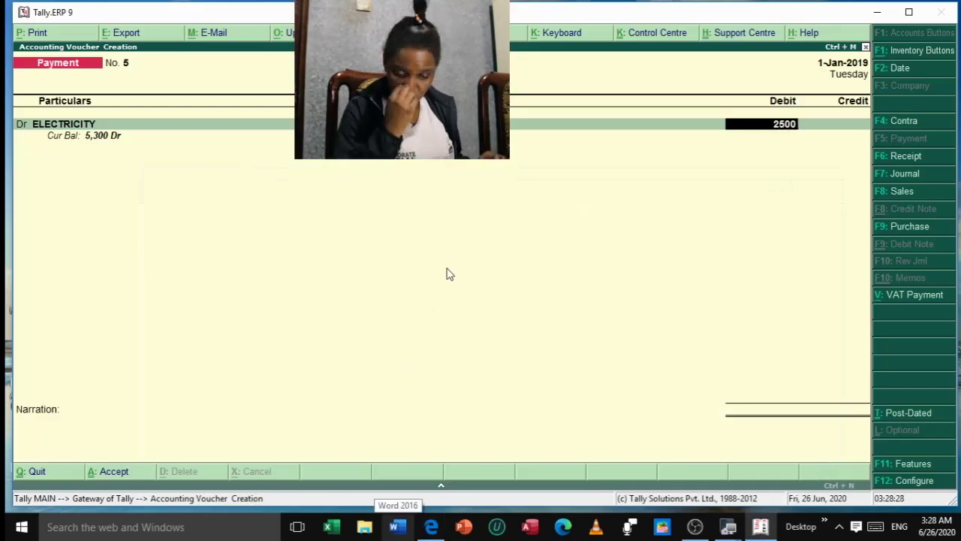
key("Return")
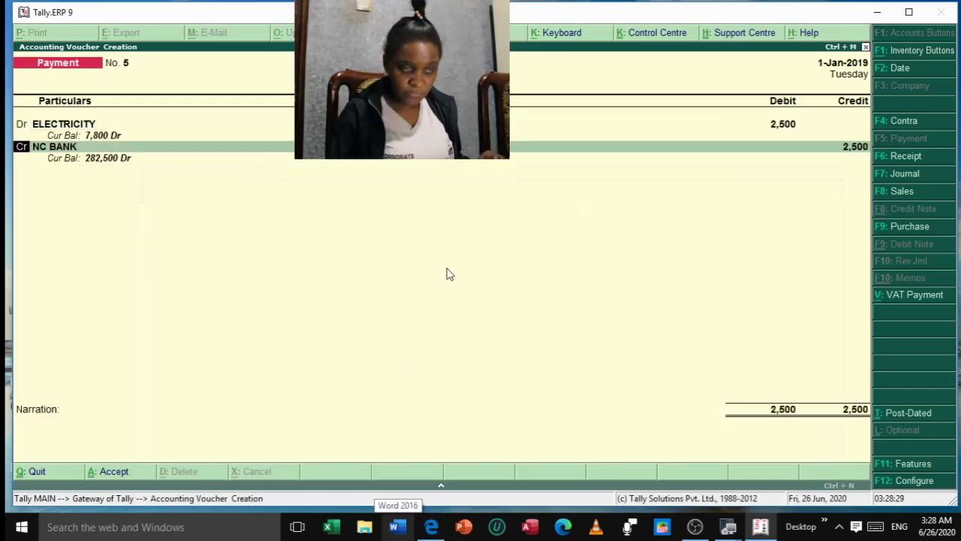
- Credit EXIM BANK for the 2,500 and save the payment voucher
key("Return")
type("EXIM")
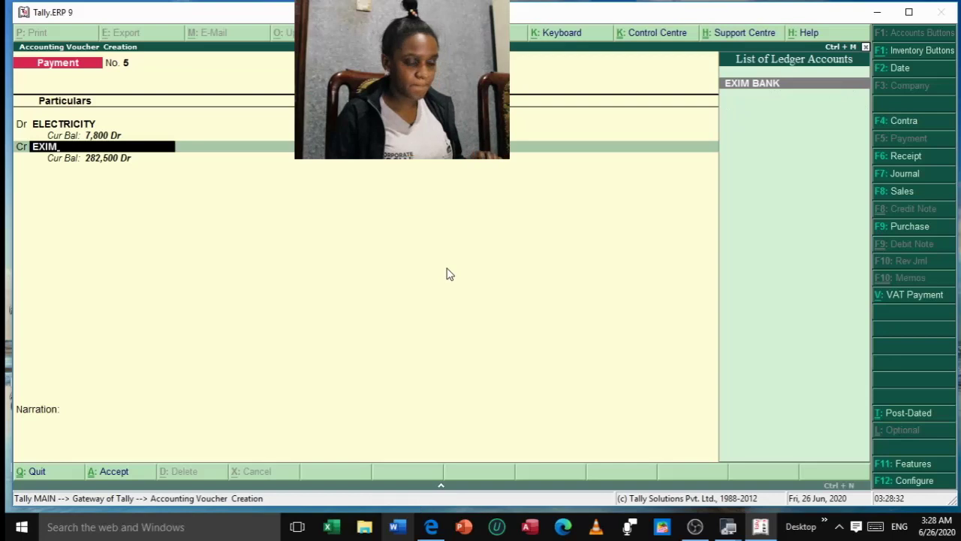
key("Return")
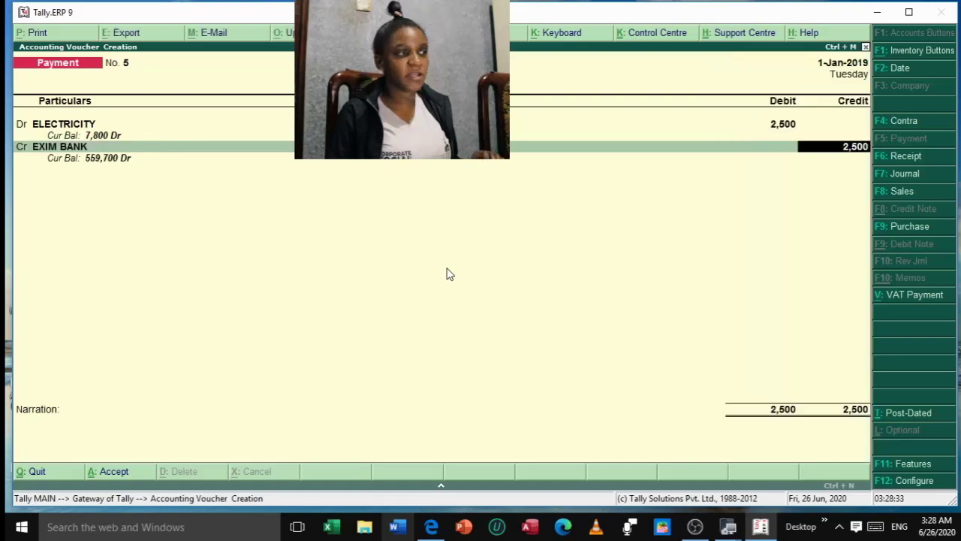
key("Return")
key("Return")
key("Return")
key("Return")
key("Return")
key("Return")
key("Return")
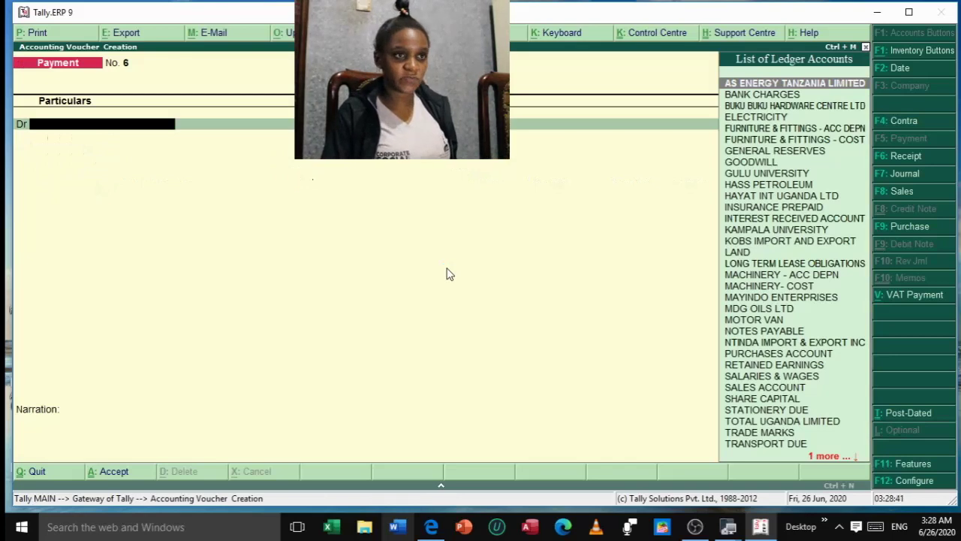
- Quit voucher entry, confirming the exit with Y
key("Escape")
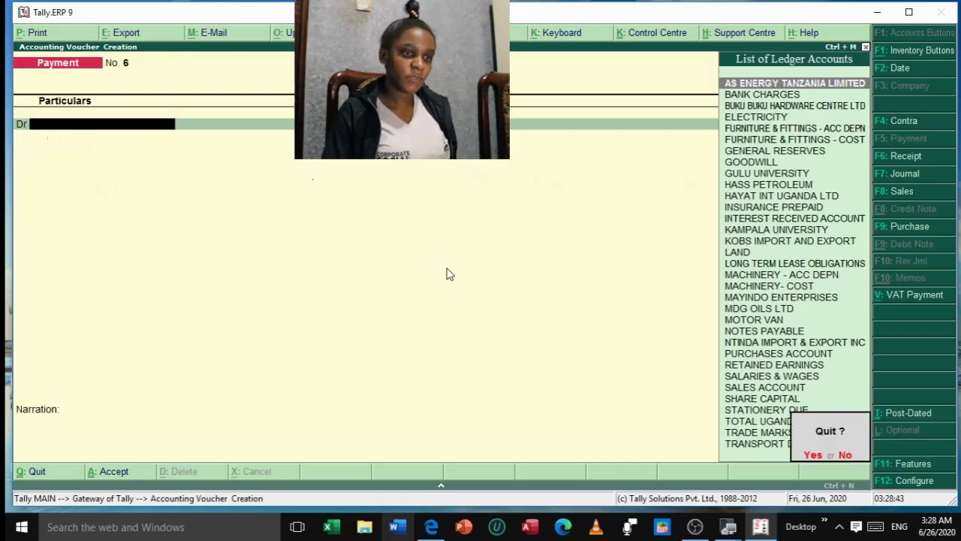
key("y")
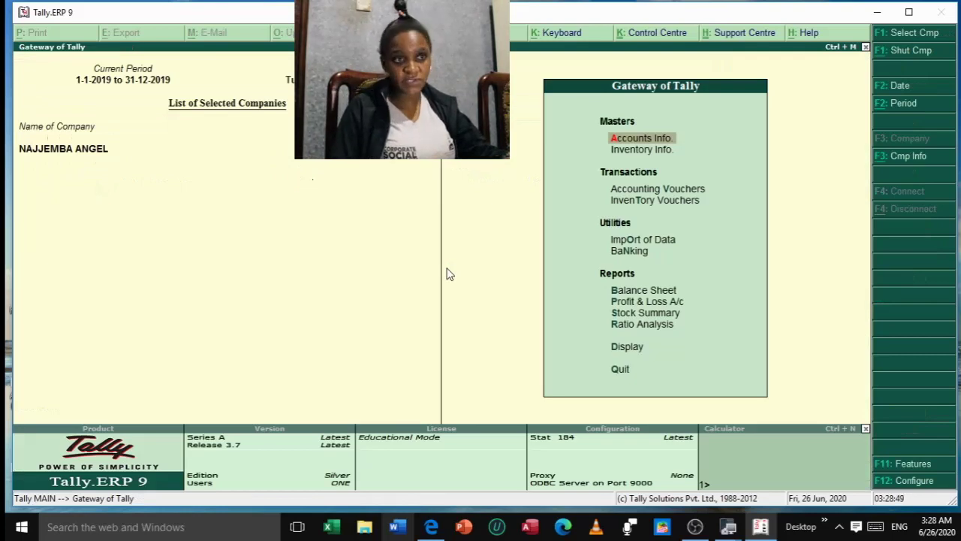
left_click(430, 527)
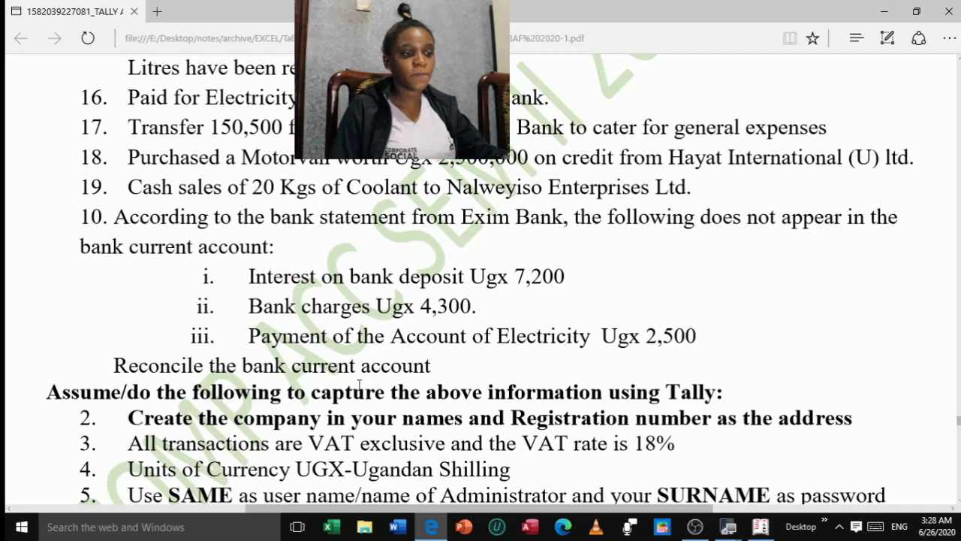
- Open the Display menu of reports from the Gateway of Tally
left_click(760, 528)
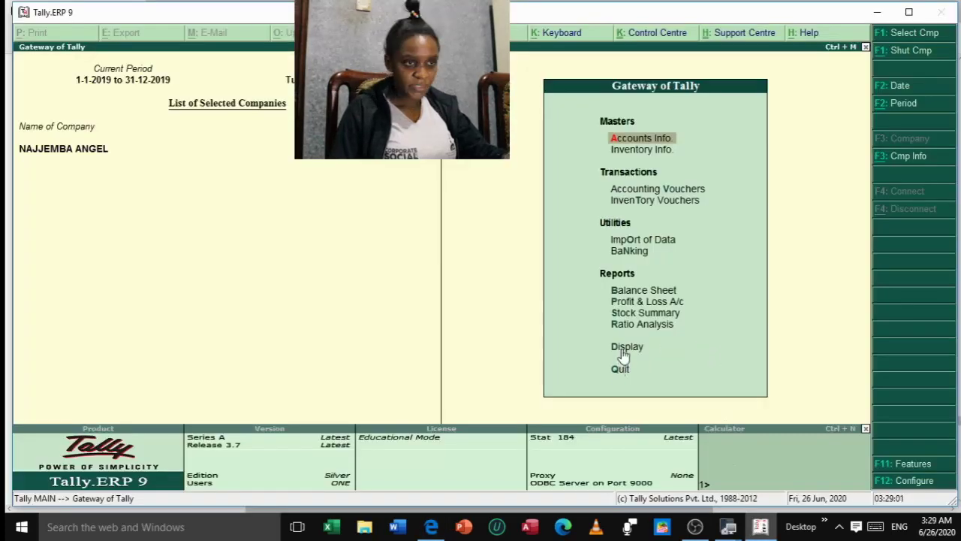
key("Down")
key("Down")
key("Down")
key("Down")
key("Down")
key("Down")
key("Down")
key("Down")
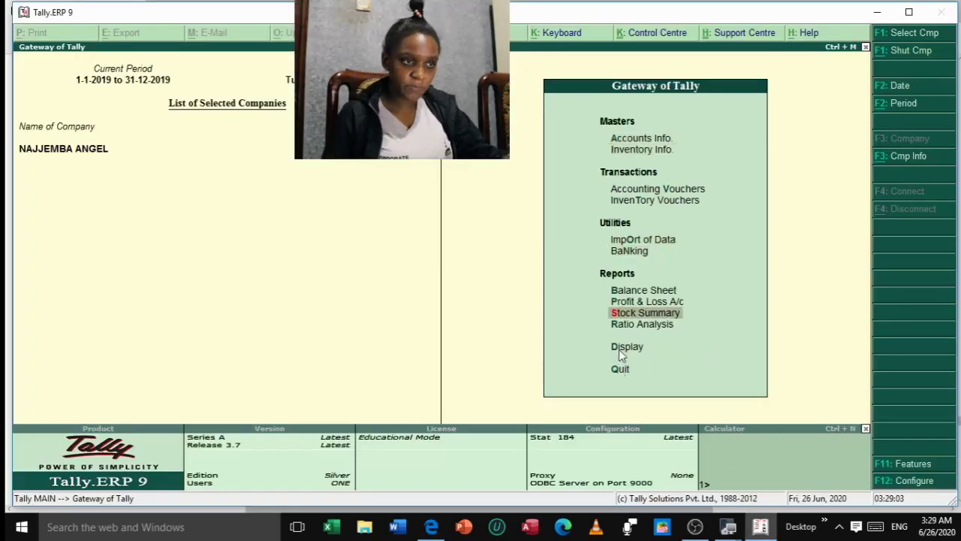
key("Down")
key("Down")
key("Return")
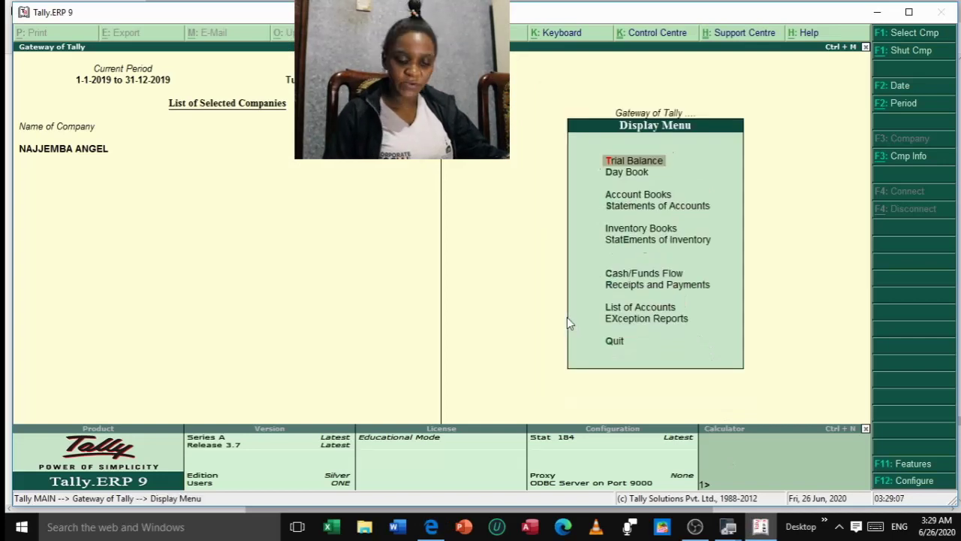
- Show the Trial Balance in detailed view, with the Bank Accounts group row selected
key("Return")
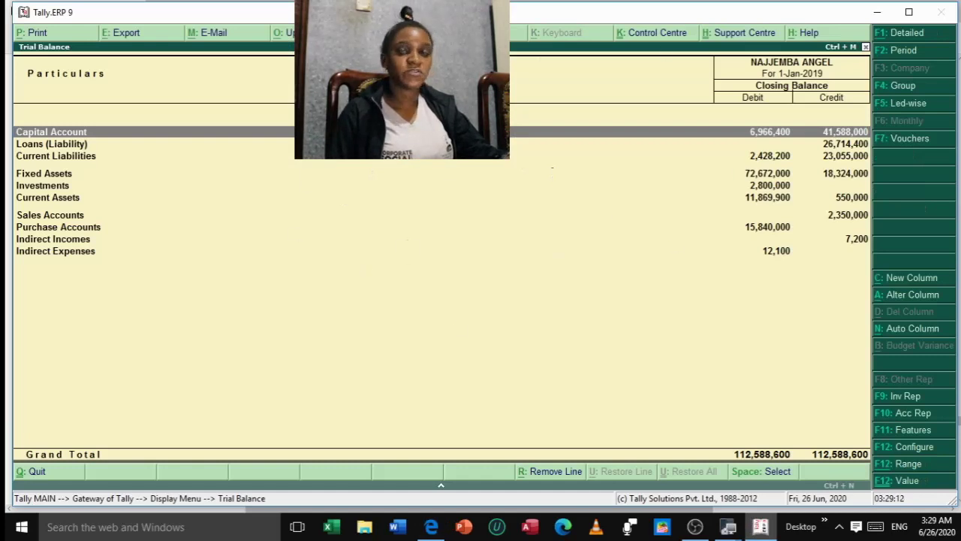
left_click(899, 34)
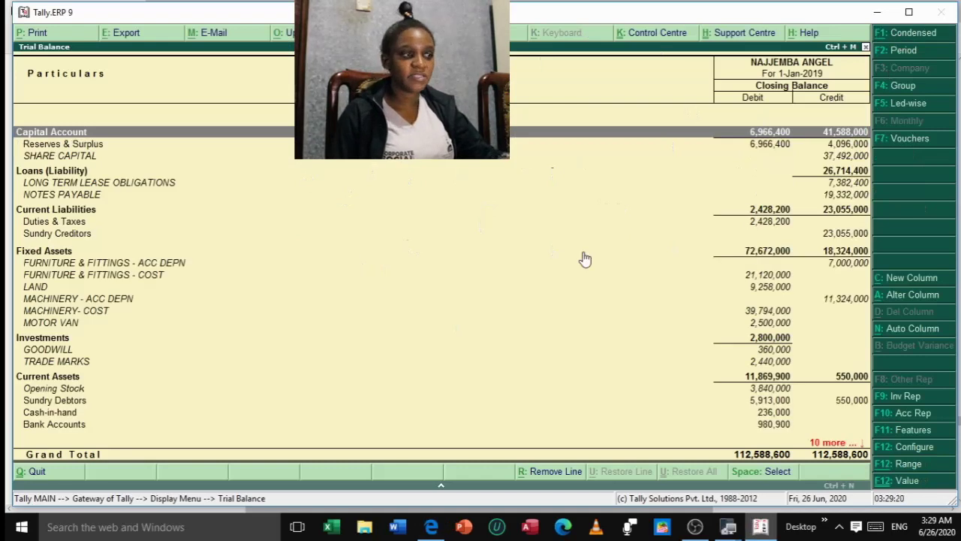
key("Down")
key("Down")
key("Down")
key("Down")
key("Down")
key("Down")
key("Down")
key("Down")
key("Down")
key("Down")
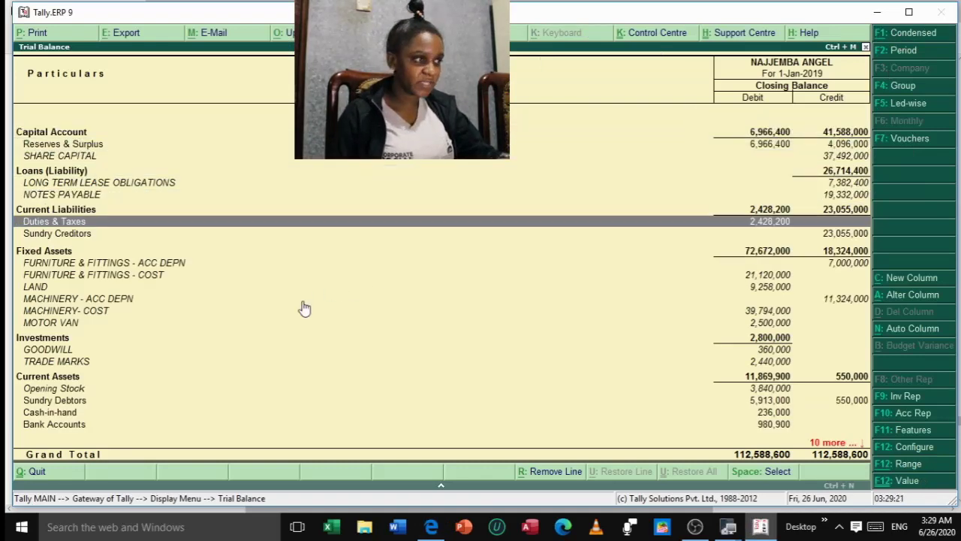
key("Down")
key("Down")
key("Down")
key("Down")
key("Down")
key("Down")
key("Down")
key("Down")
key("Down")
key("Down")
key("Down")
key("Down")
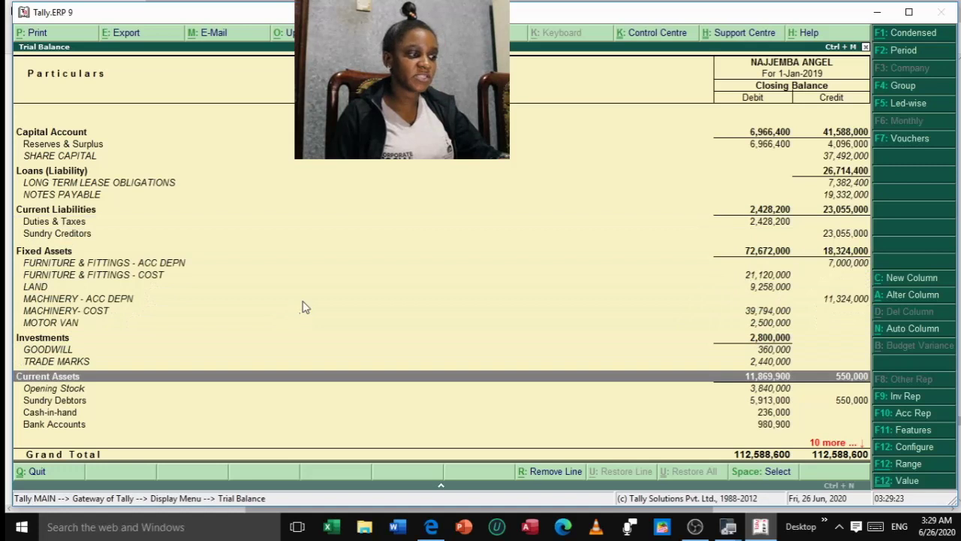
key("Down")
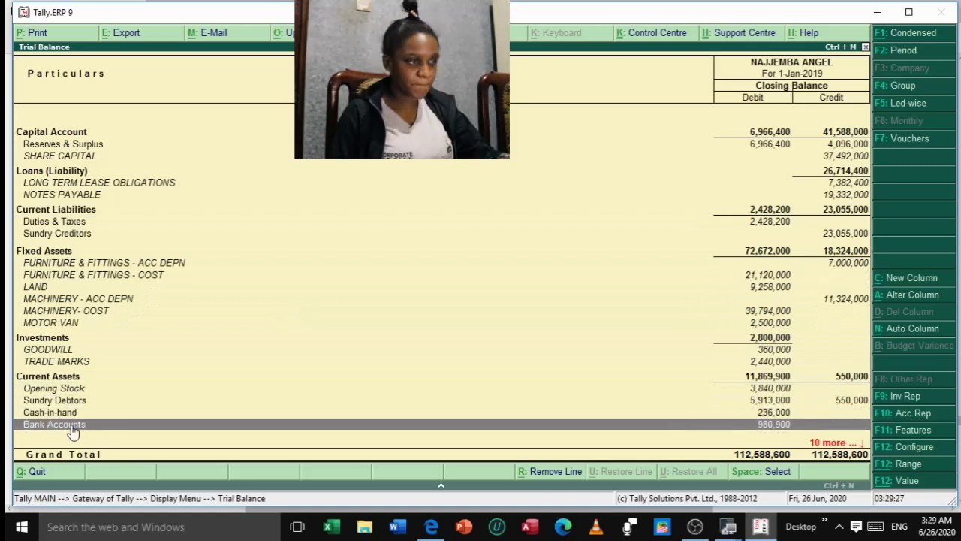
- Drill from Bank Accounts into EXIM BANK's January 2019 ledger vouchers and start reconciling
double_click(73, 429)
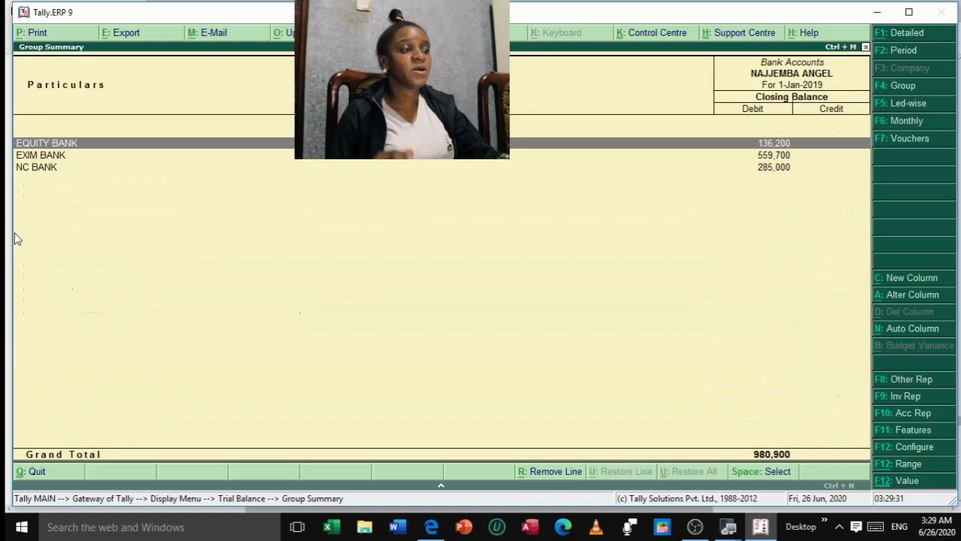
key("Down")
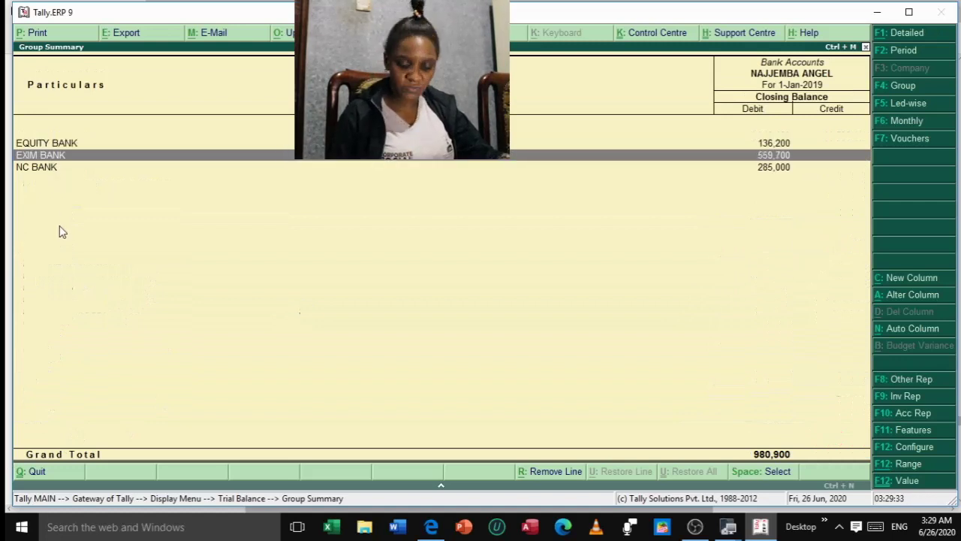
key("Return")
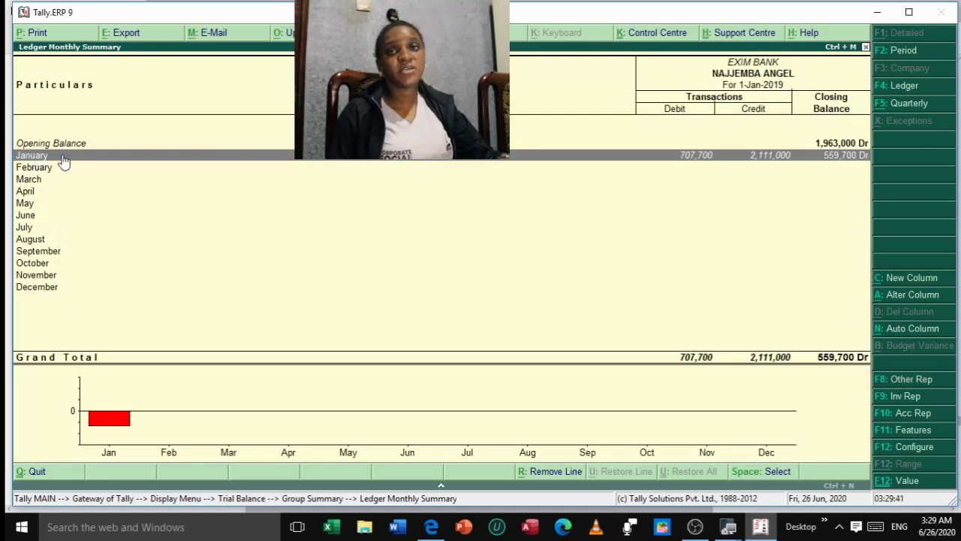
double_click(63, 159)
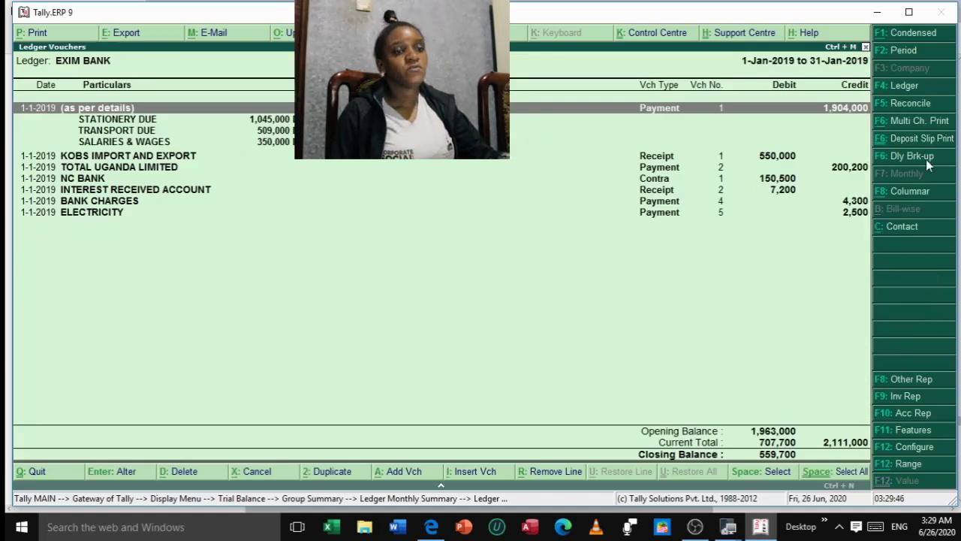
left_click(910, 105)
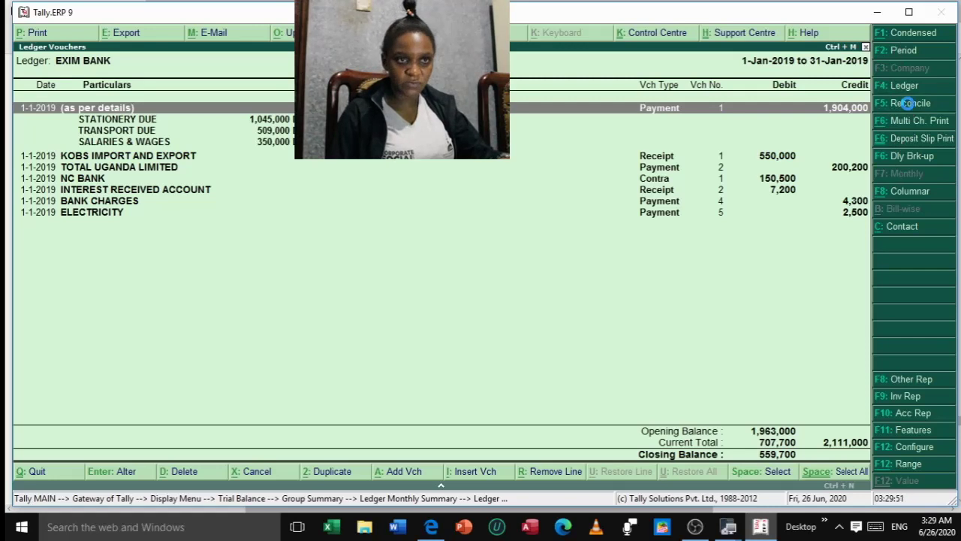
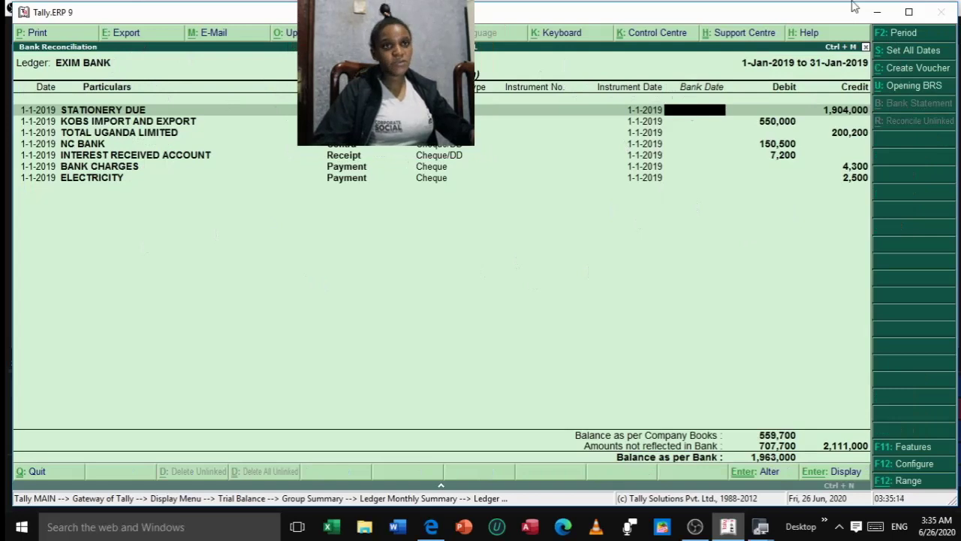
- Set bank date 1-1-2019 on all EXIM BANK entries and accept the reconciliation
left_click(903, 50)
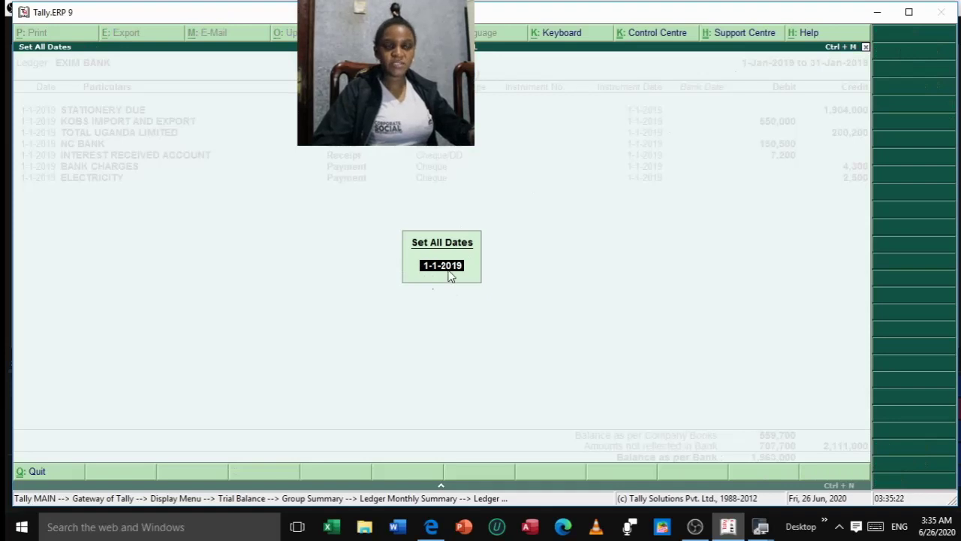
key("Return")
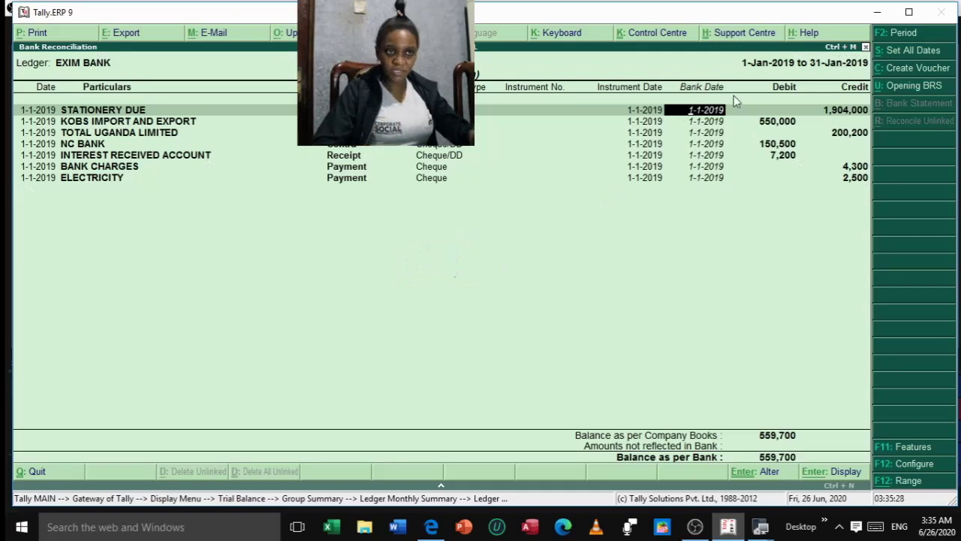
key("Down")
key("Down")
key("Down")
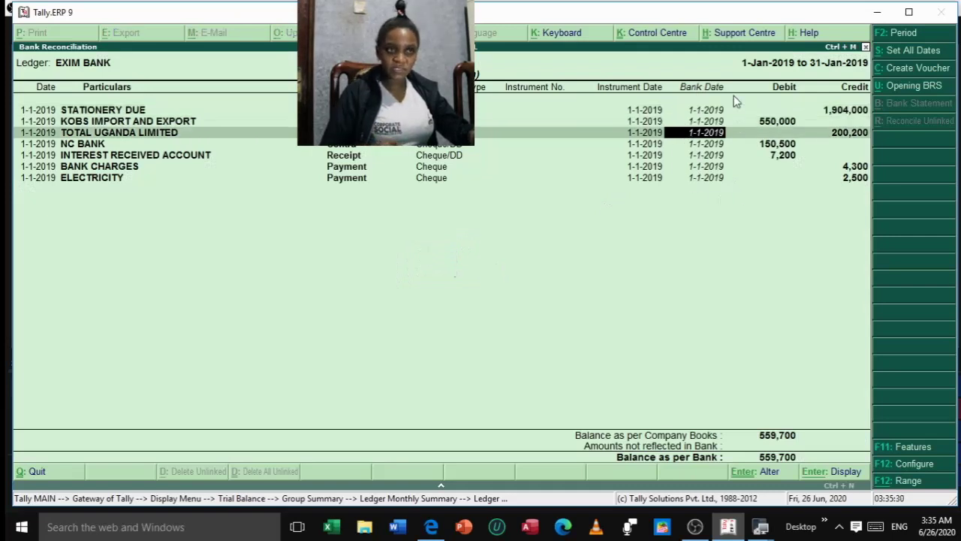
key("Down")
key("Down")
key("Down")
key("Return")
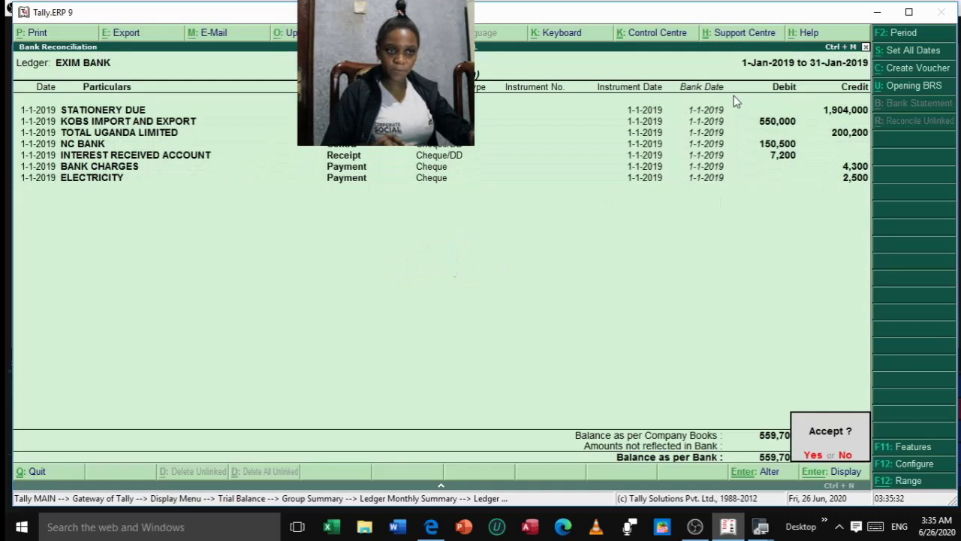
key("y")
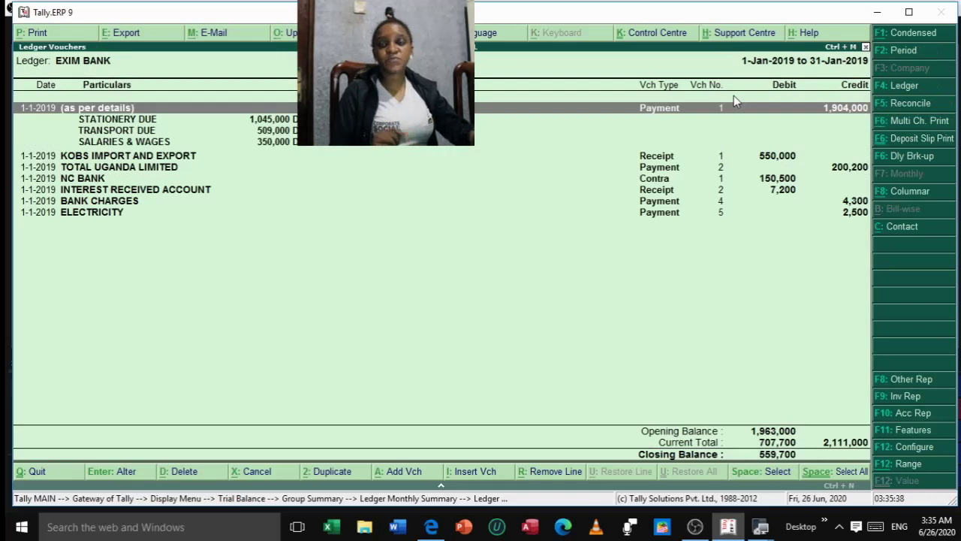
- Confirm no EXIM BANK entries remain unreconciled and return to the Gateway of Tally
left_click(900, 108)
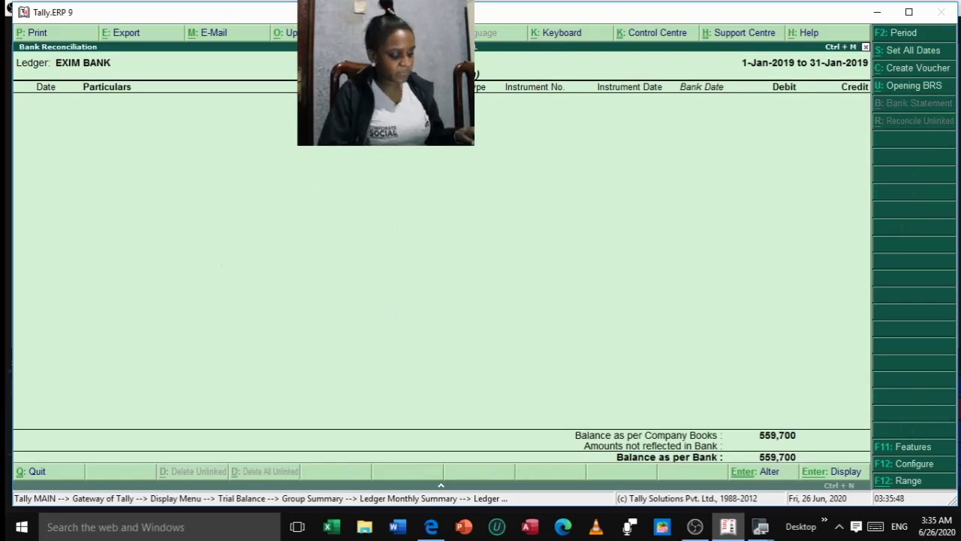
key("Escape")
key("Escape")
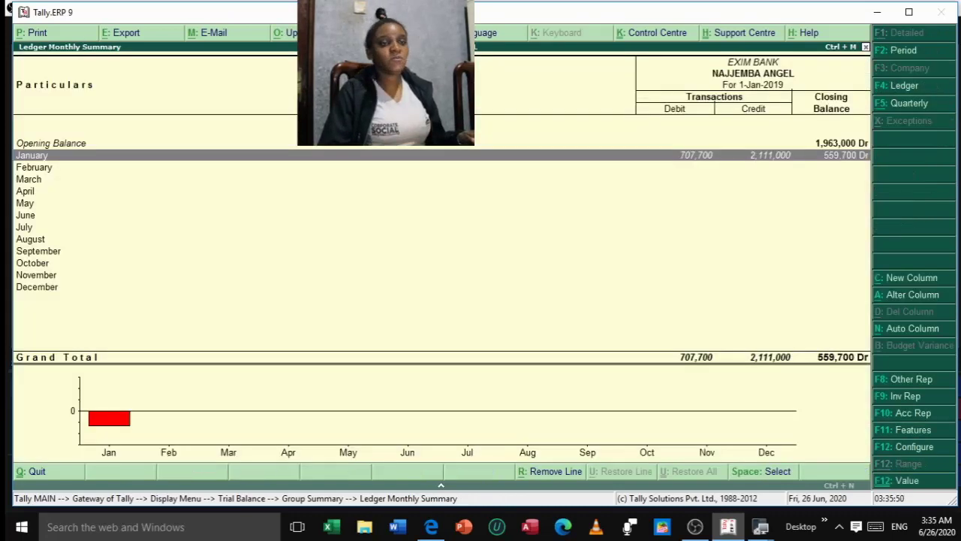
key("Escape")
key("Escape")
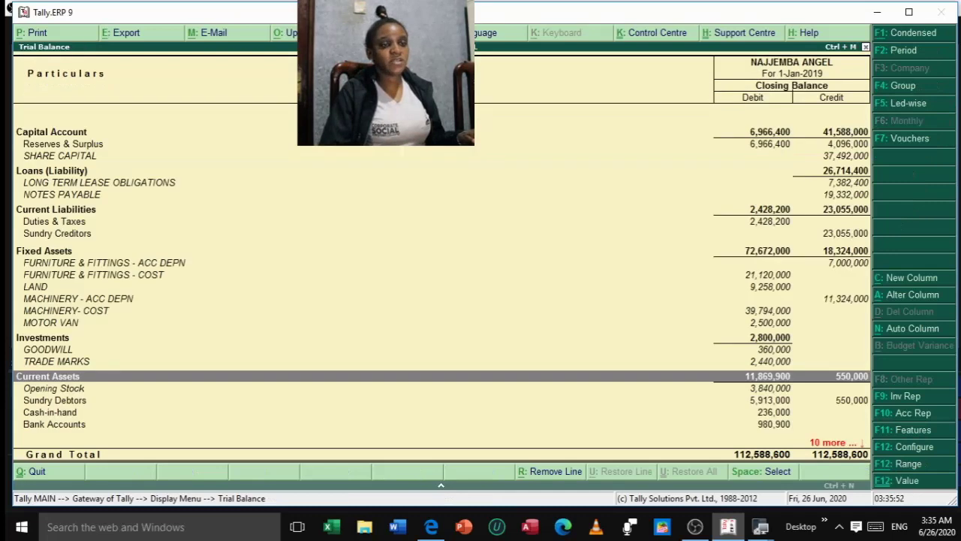
key("Escape")
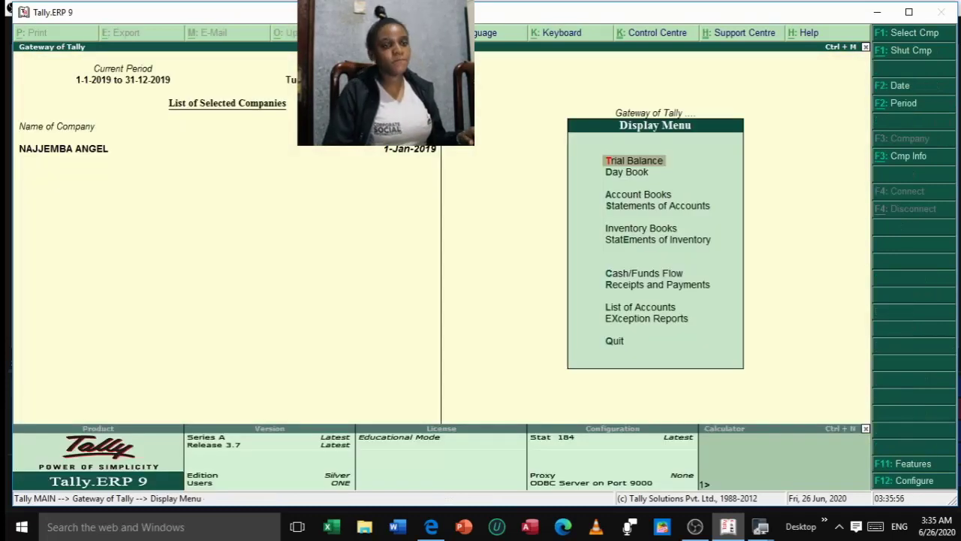
key("Escape")
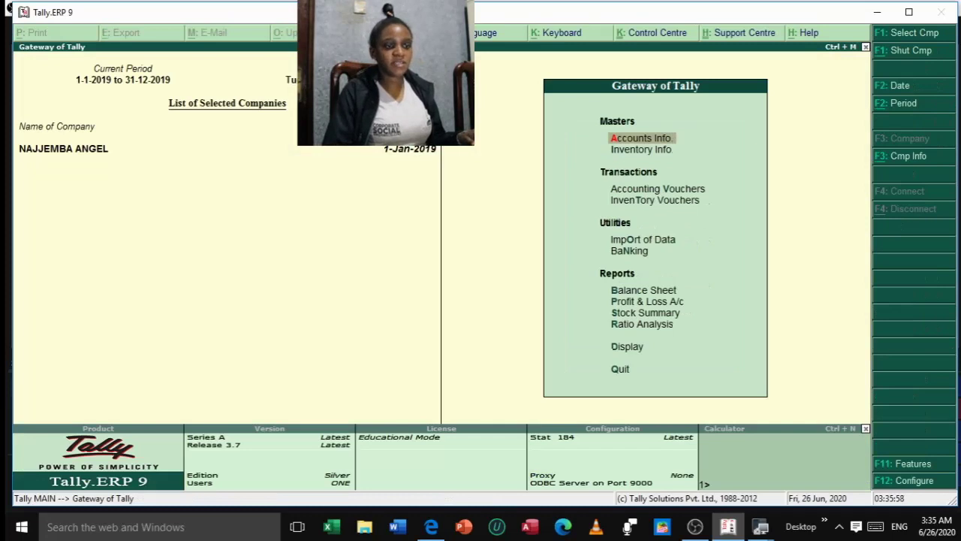
- Review the Balance Sheet balancing at 82,901,900, then bring up the assignment PDF in Edge
key("Down")
key("Down")
key("Down")
key("Down")
key("Down")
key("Down")
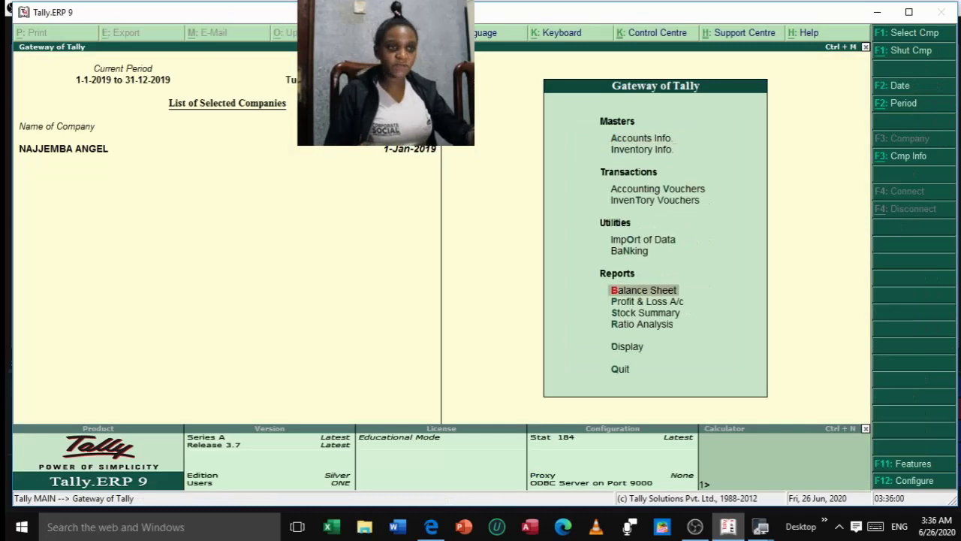
key("Return")
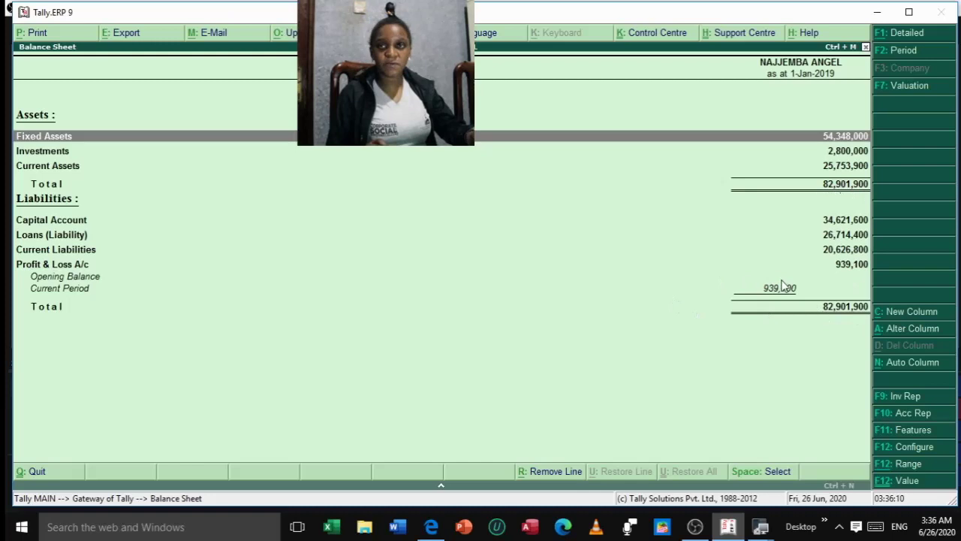
left_click(431, 527)
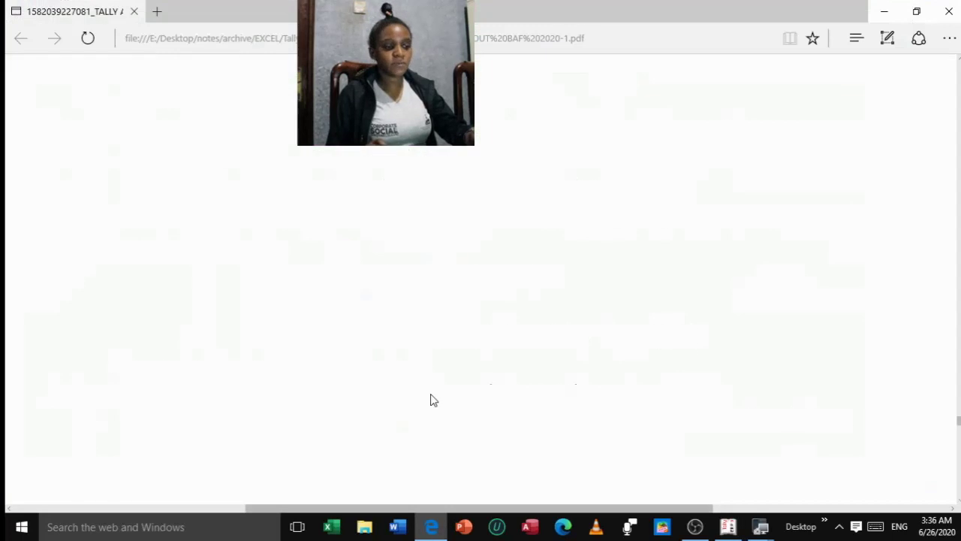
- Scroll the PDF to show item 10 and the note about saving work in a desktop folder
scroll(461, 255, "up", 5)
scroll(460, 256, "up", 10)
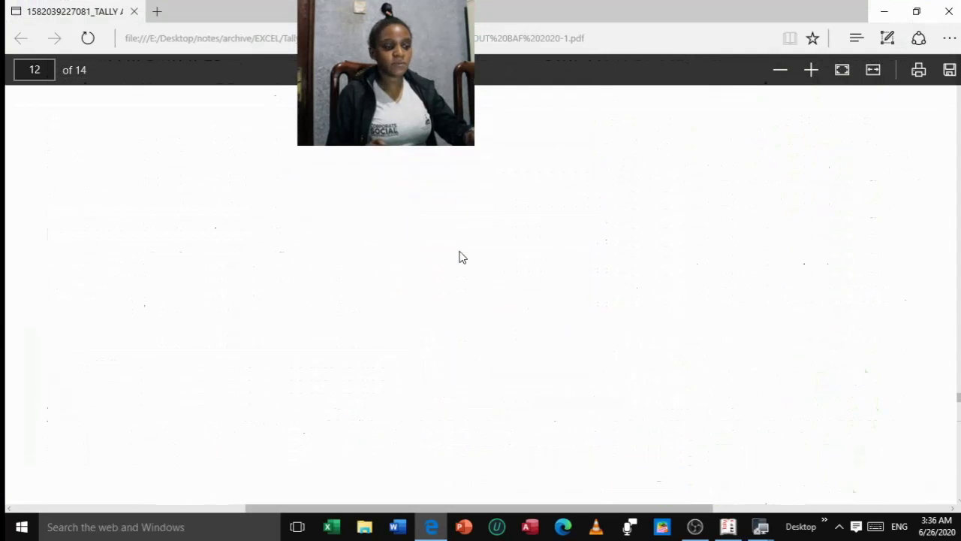
scroll(460, 257, "up", 15)
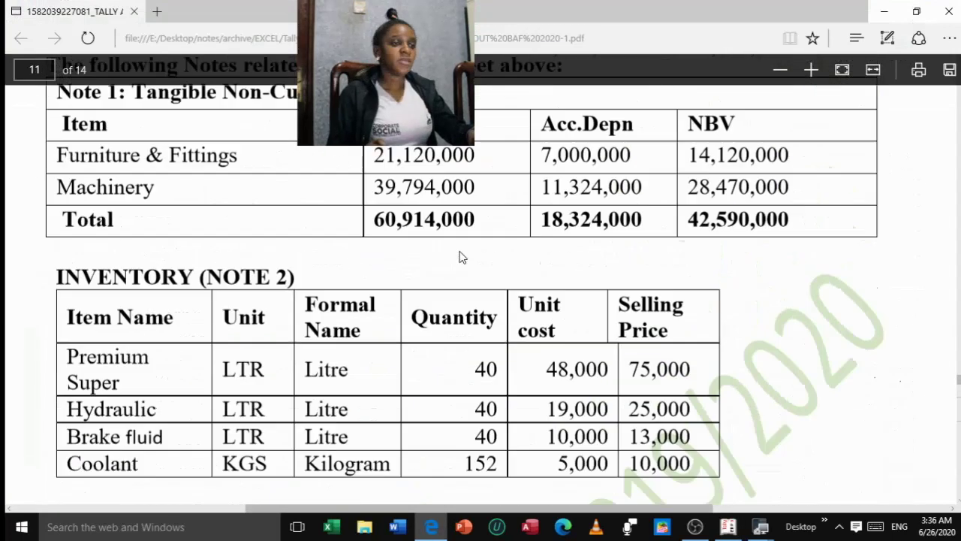
scroll(460, 257, "up", 5)
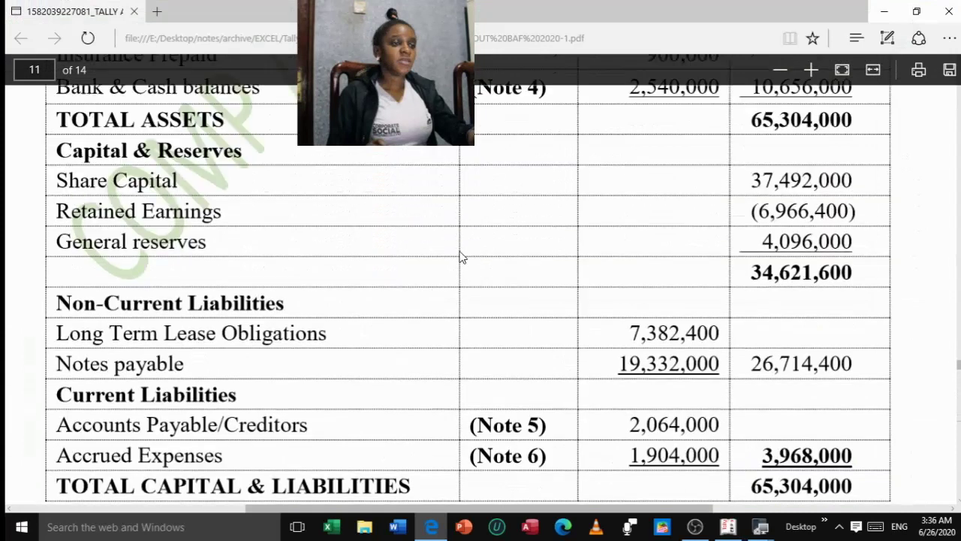
scroll(701, 300, "down", 4)
scroll(701, 301, "right", 2)
scroll(701, 301, "up", 1)
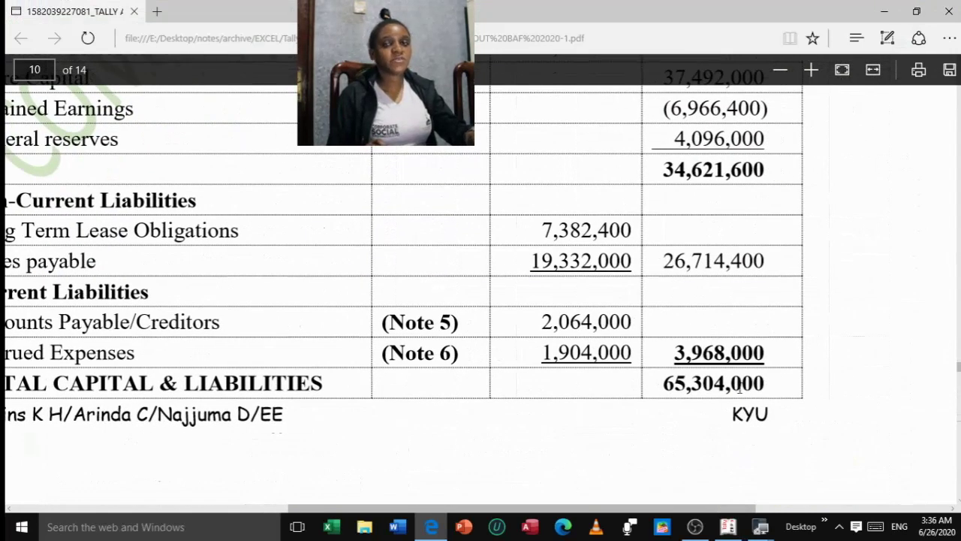
scroll(617, 380, "left", 2)
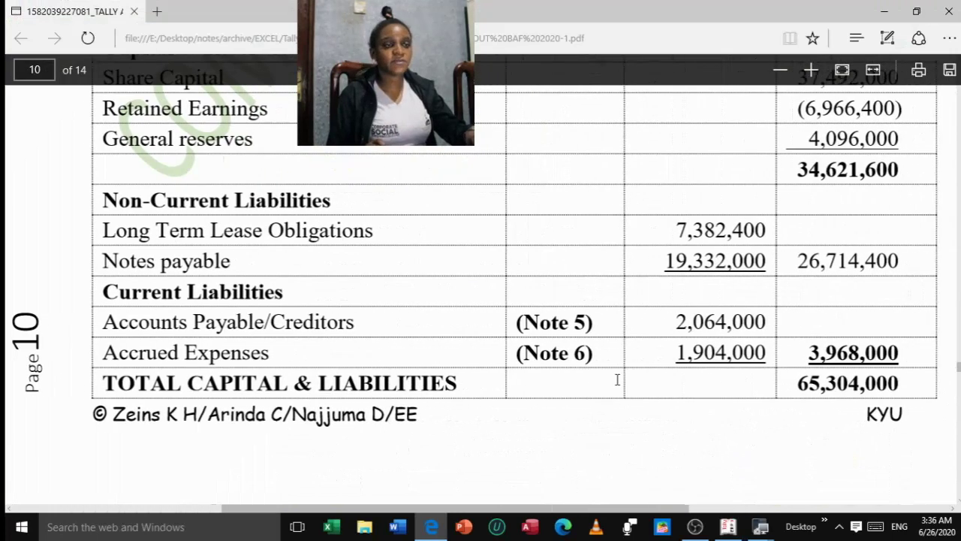
scroll(618, 380, "down", 5)
scroll(617, 380, "down", 15)
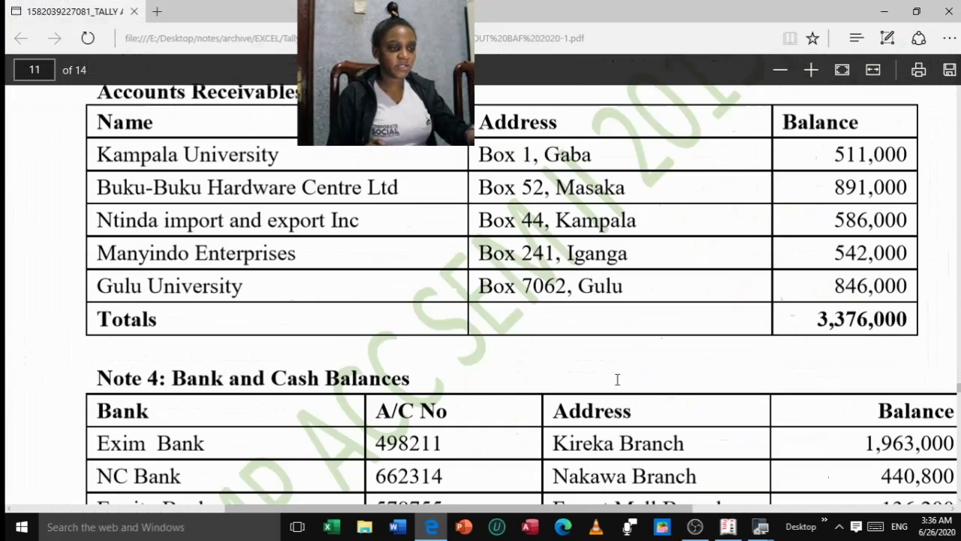
scroll(618, 380, "down", 12)
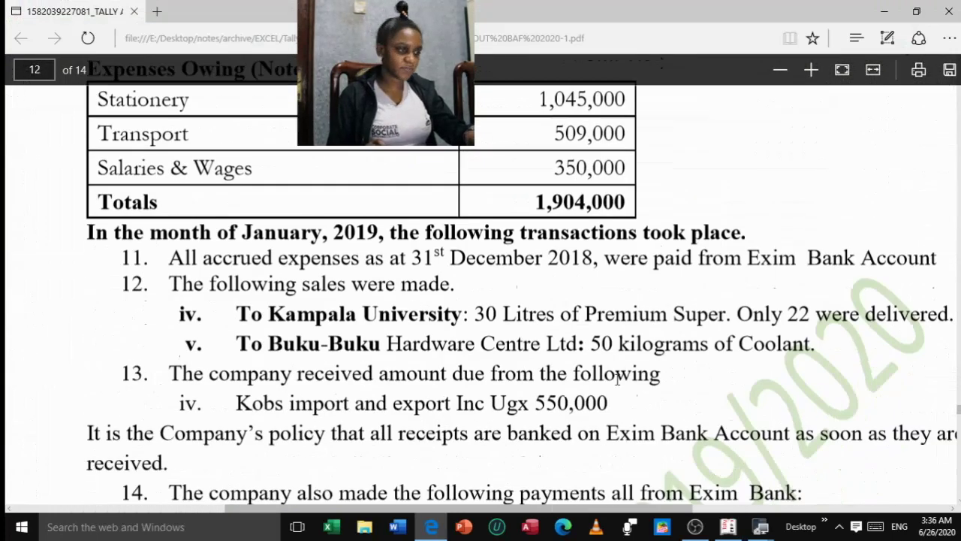
scroll(617, 380, "down", 8)
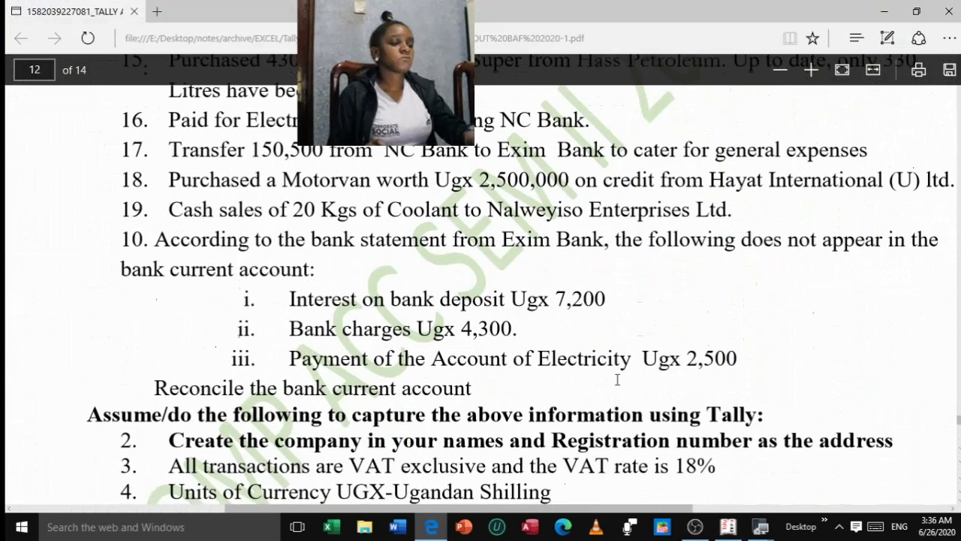
scroll(617, 380, "down", 3)
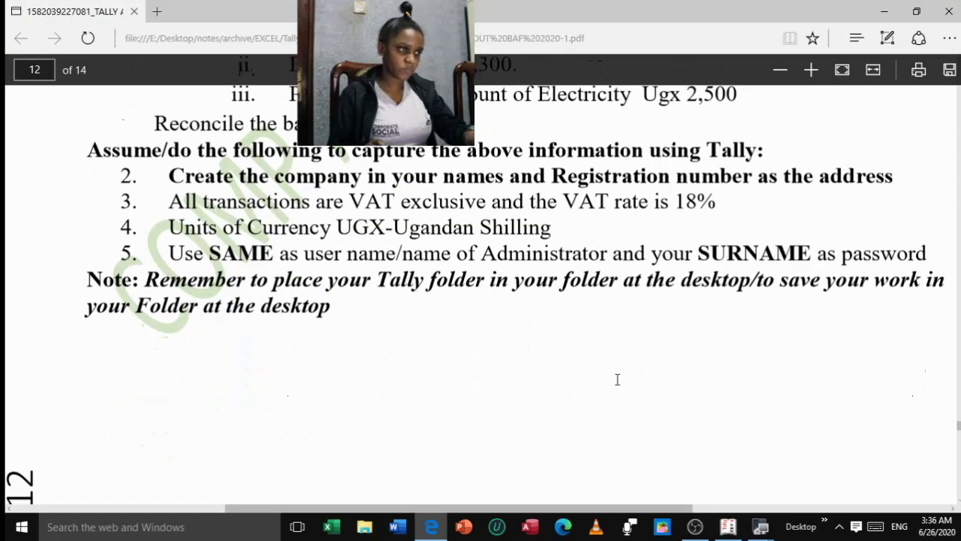
scroll(618, 380, "up", 2)
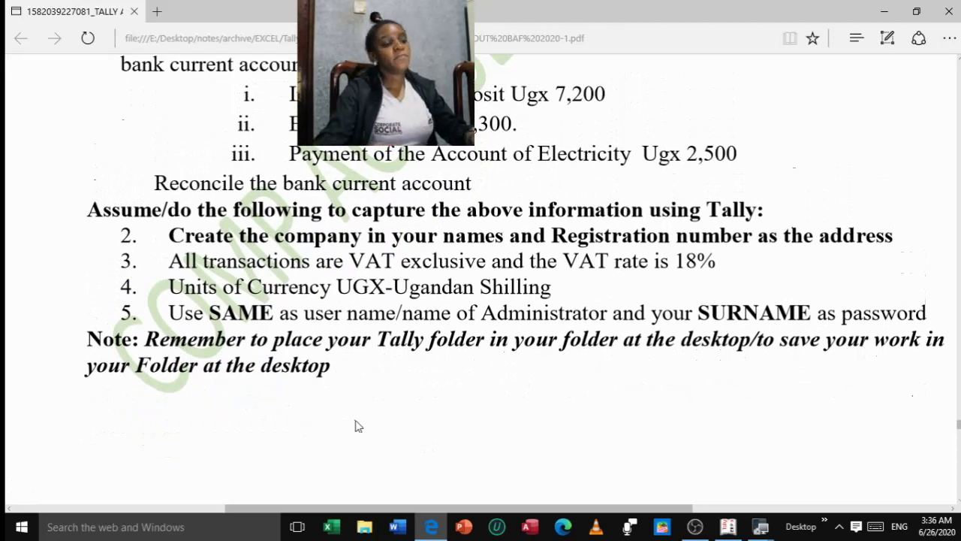
scroll(305, 338, "up", 1)
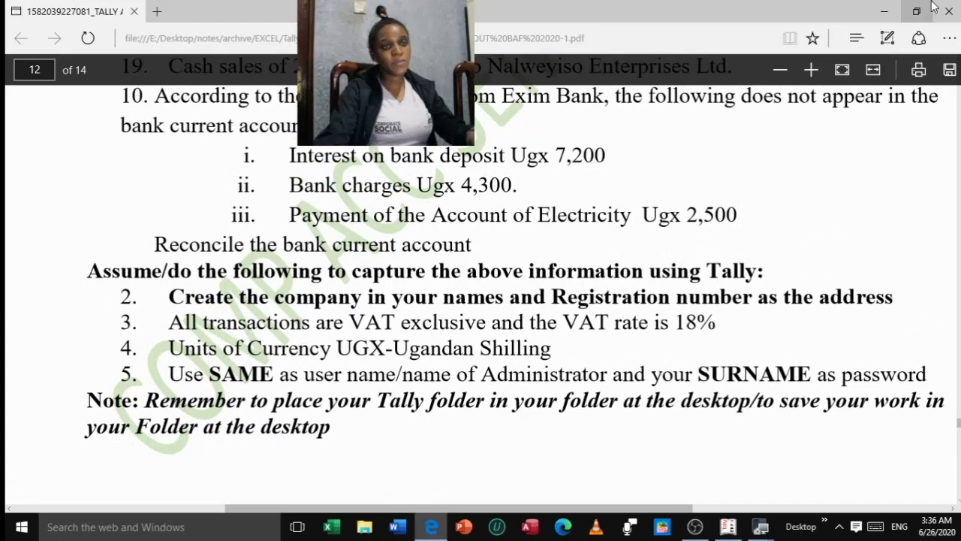
- Minimize Edge, create a desktop folder titled with the student's full name, and open it
left_click(885, 10)
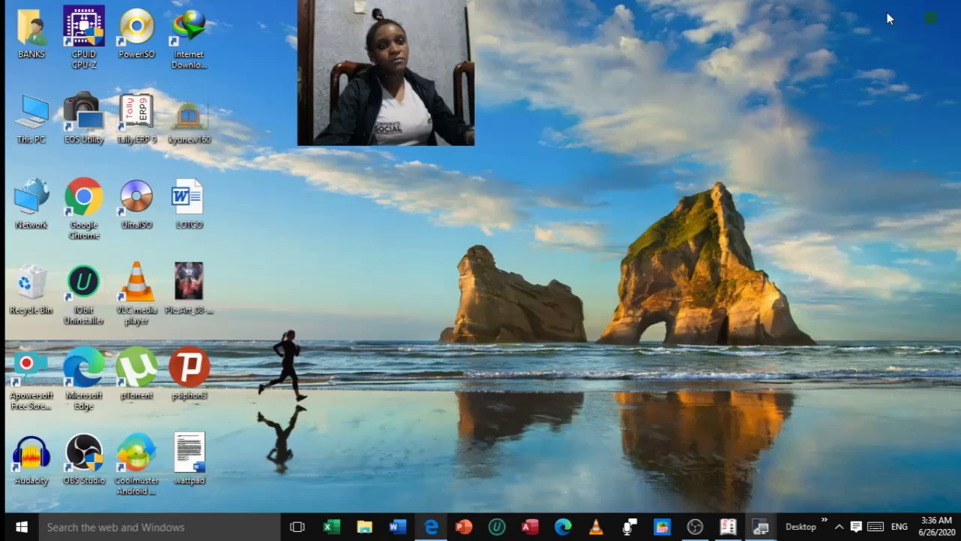
right_click(344, 160)
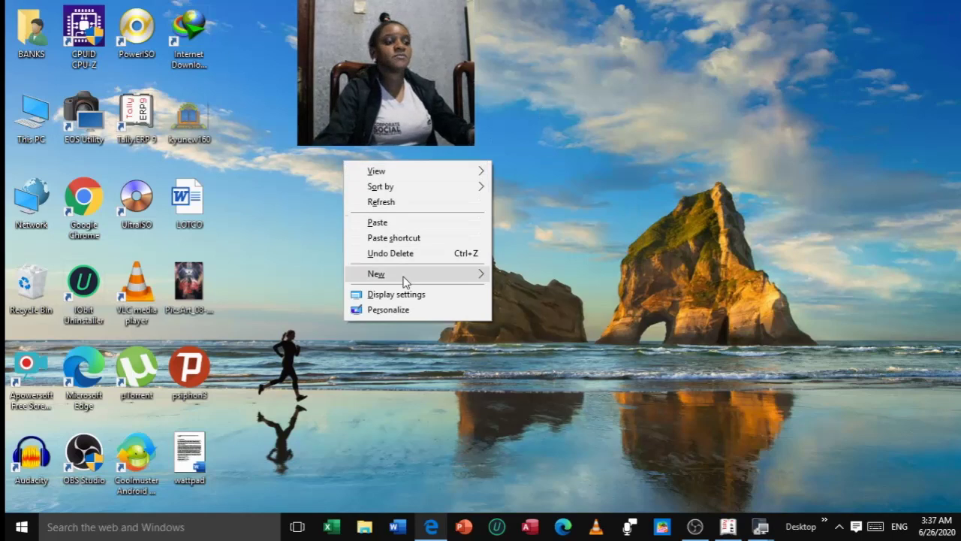
mouse_move(420, 277)
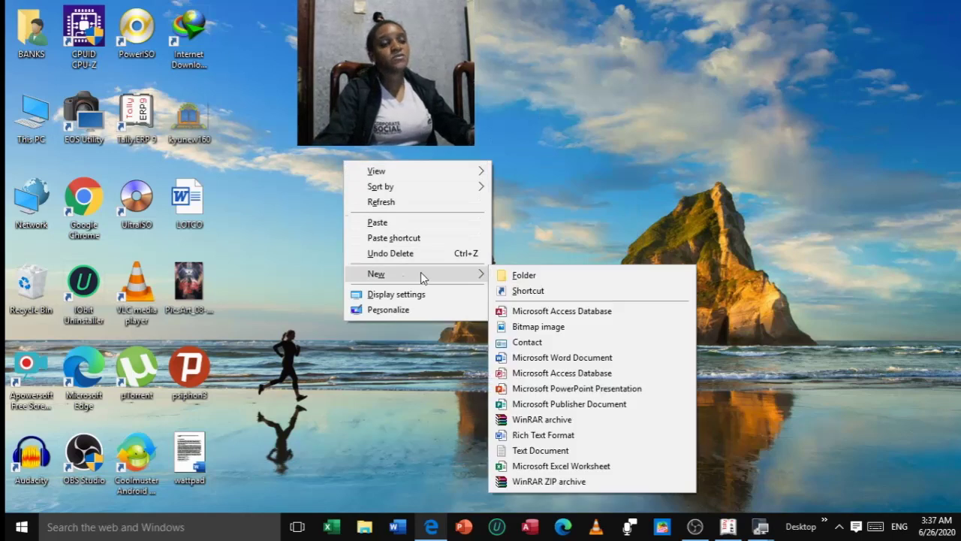
left_click(494, 276)
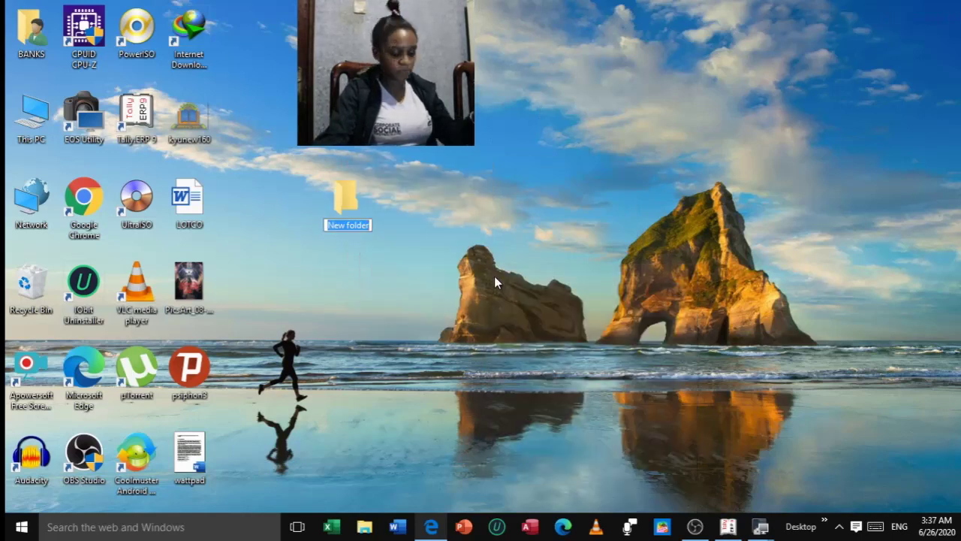
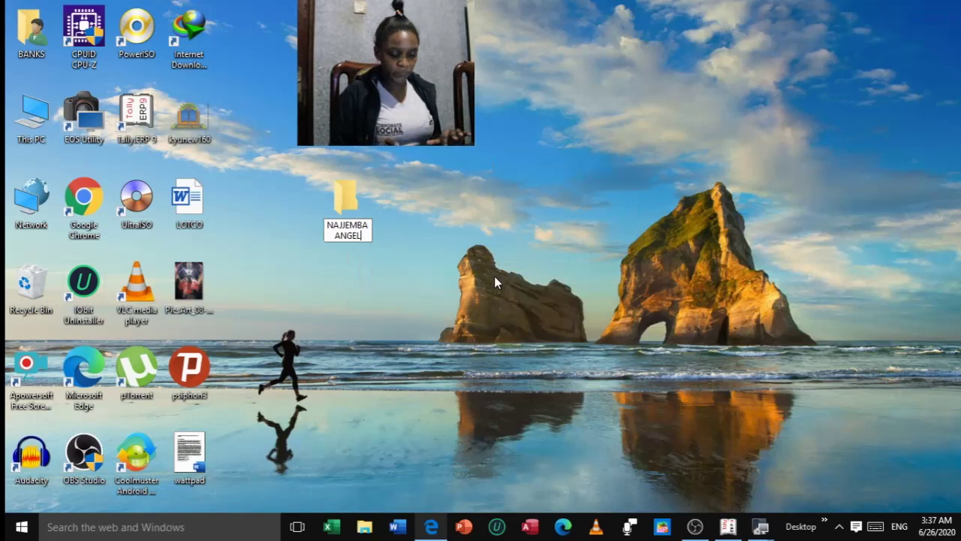
key("Return")
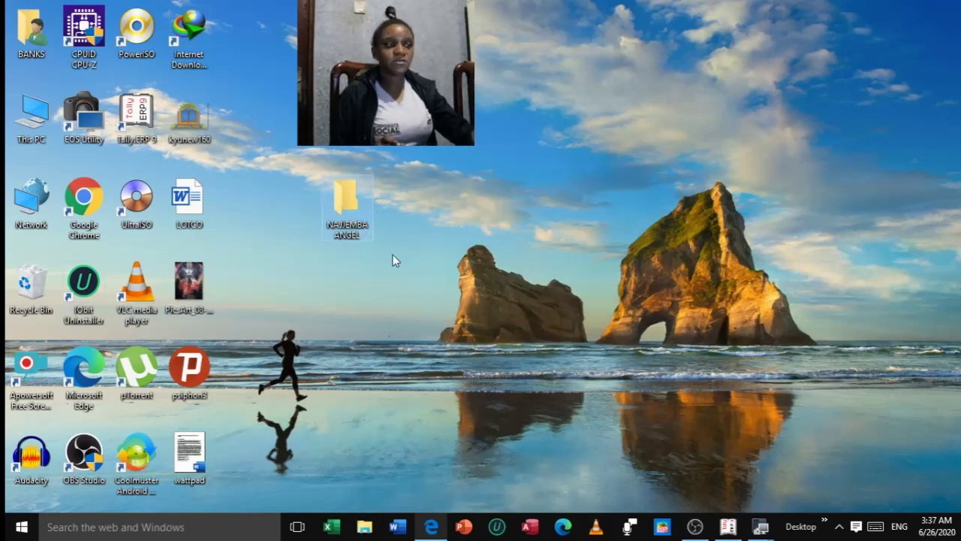
double_click(356, 218)
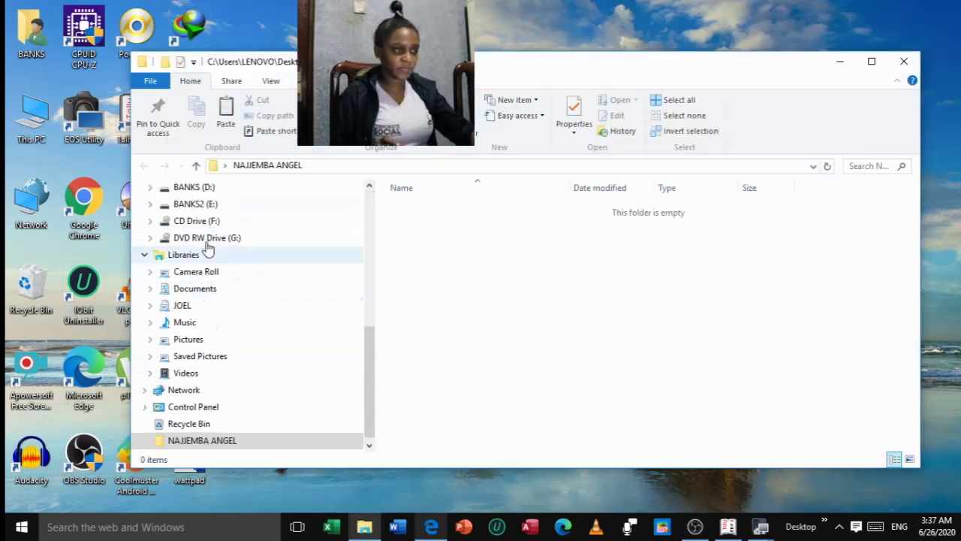
- Browse to C:\Users\Public\Tally.ERP9 and copy the tutorial company's data folder
scroll(184, 282, "up", 3)
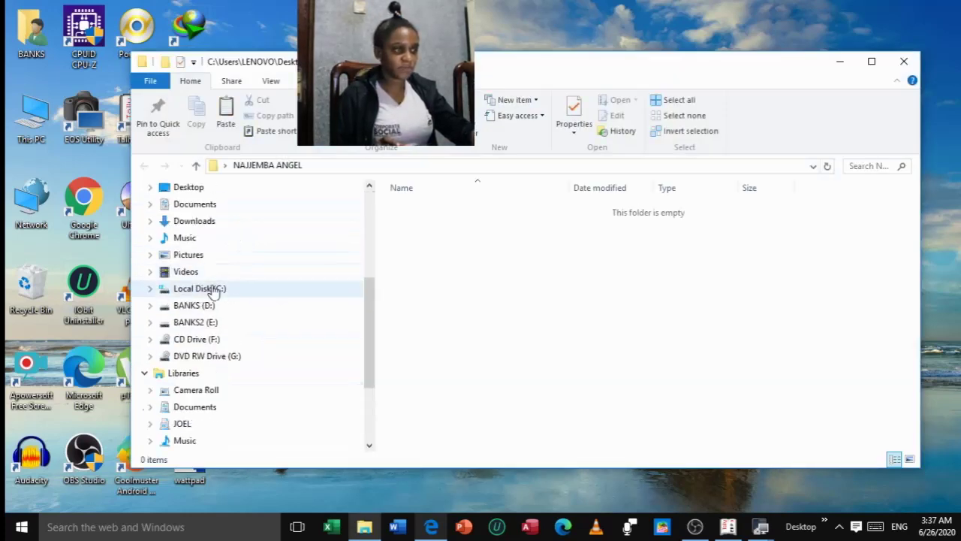
left_click(206, 293)
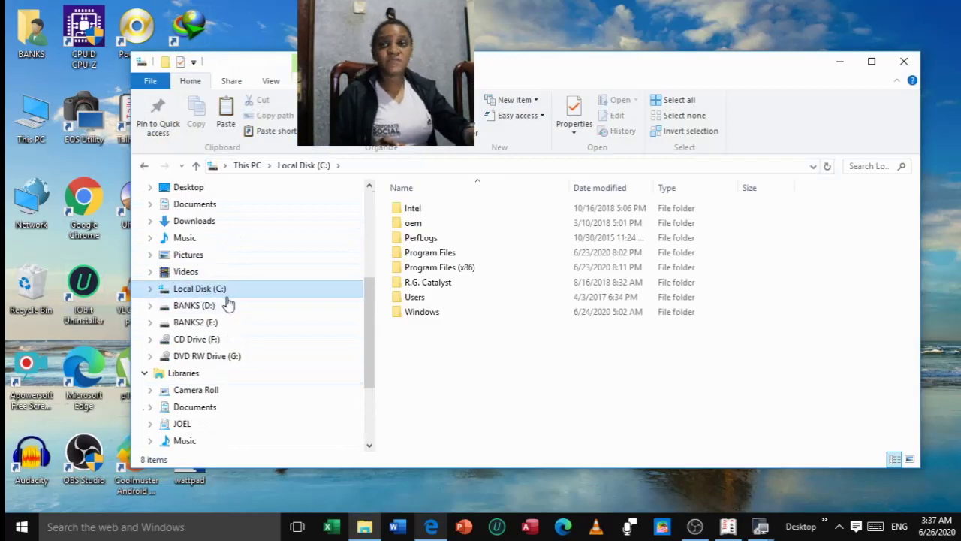
double_click(402, 299)
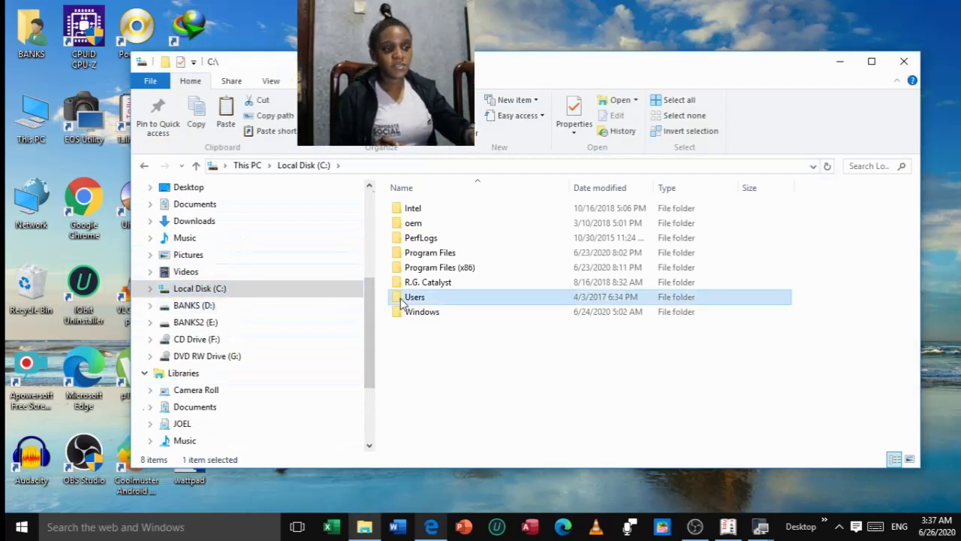
double_click(414, 223)
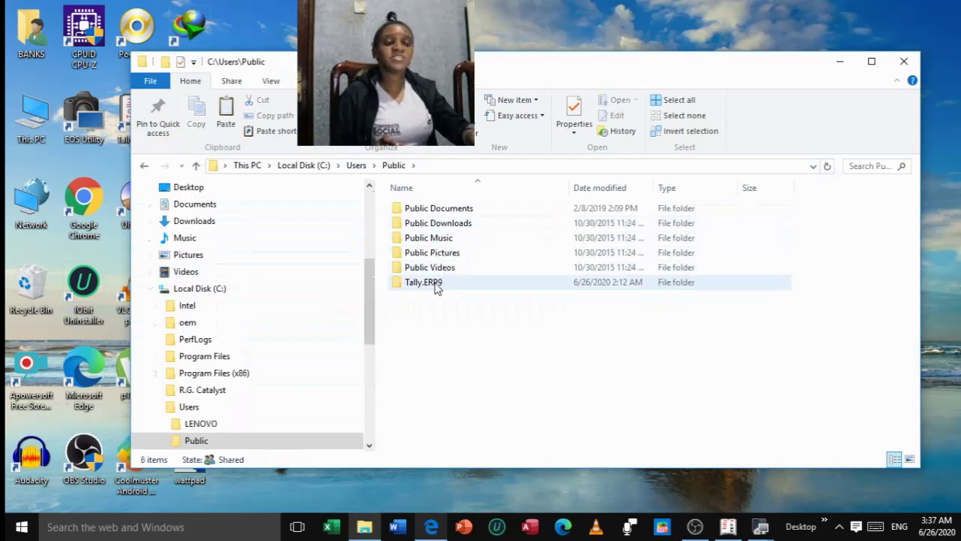
double_click(446, 282)
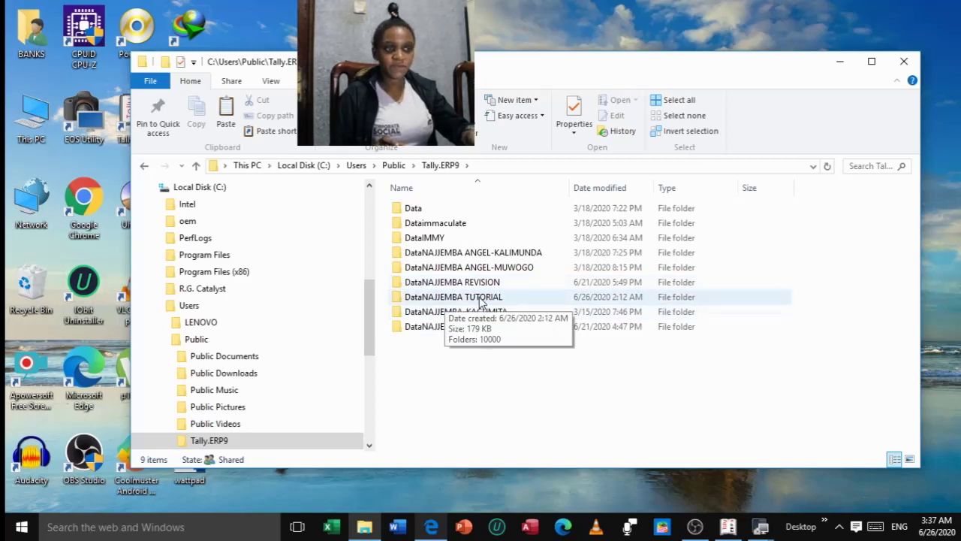
right_click(481, 299)
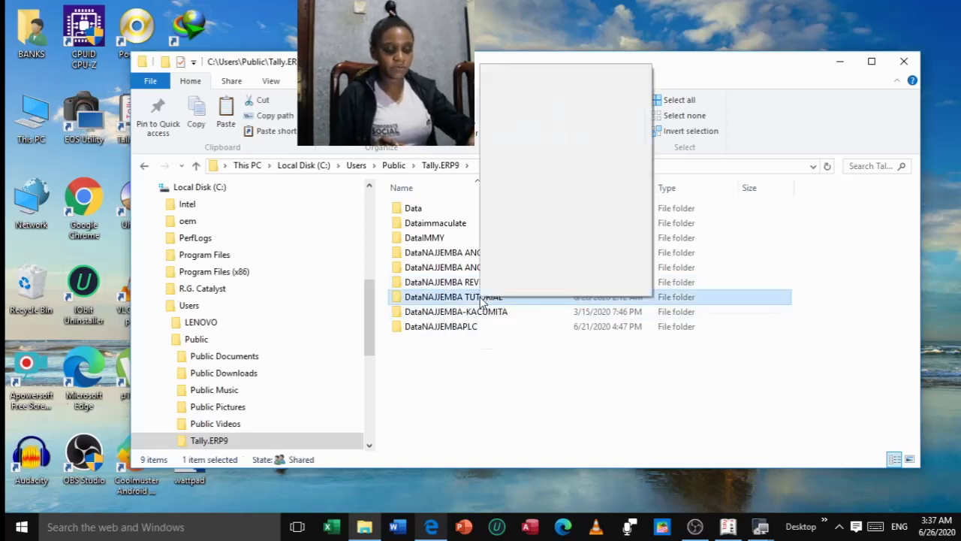
left_click(535, 201)
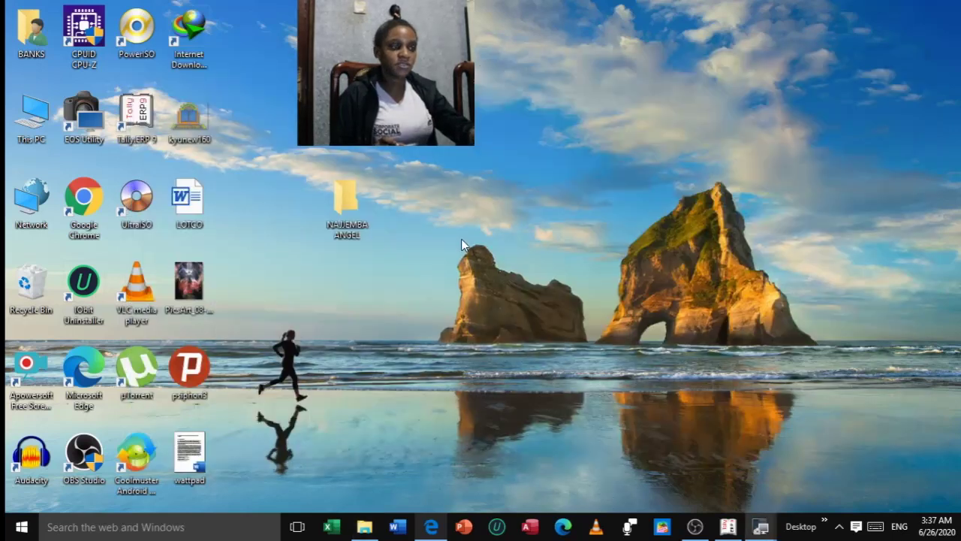
- Paste the copied data folder into the name-titled desktop folder and quit Tally
right_click(359, 225)
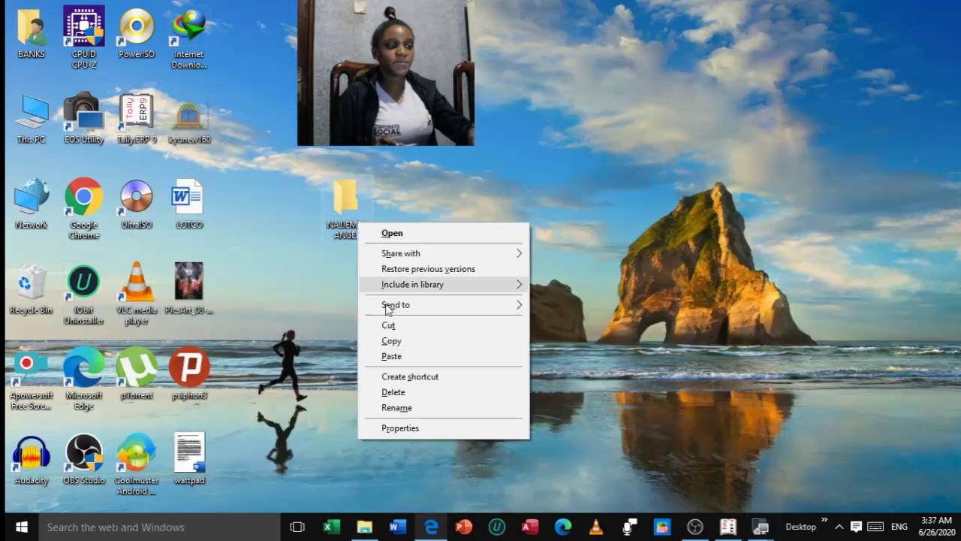
left_click(392, 357)
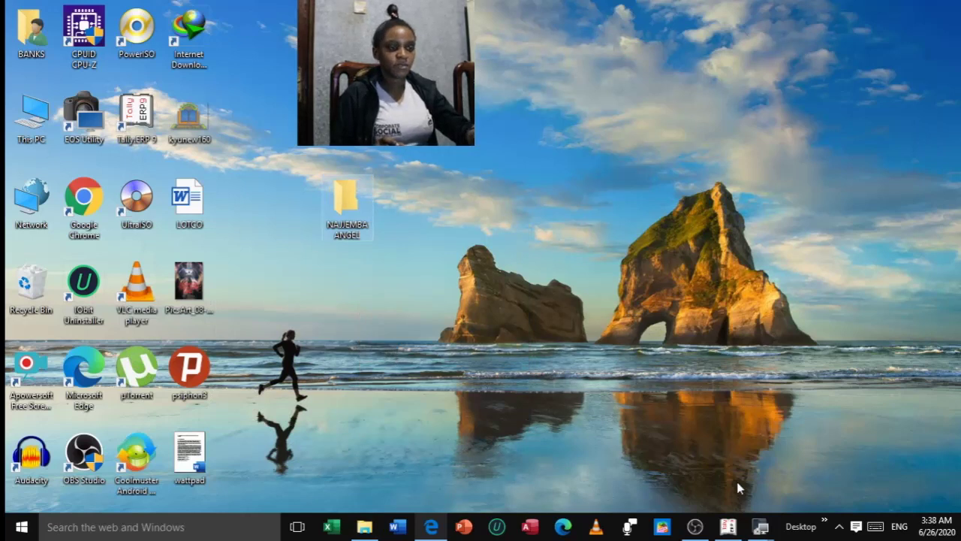
left_click(727, 528)
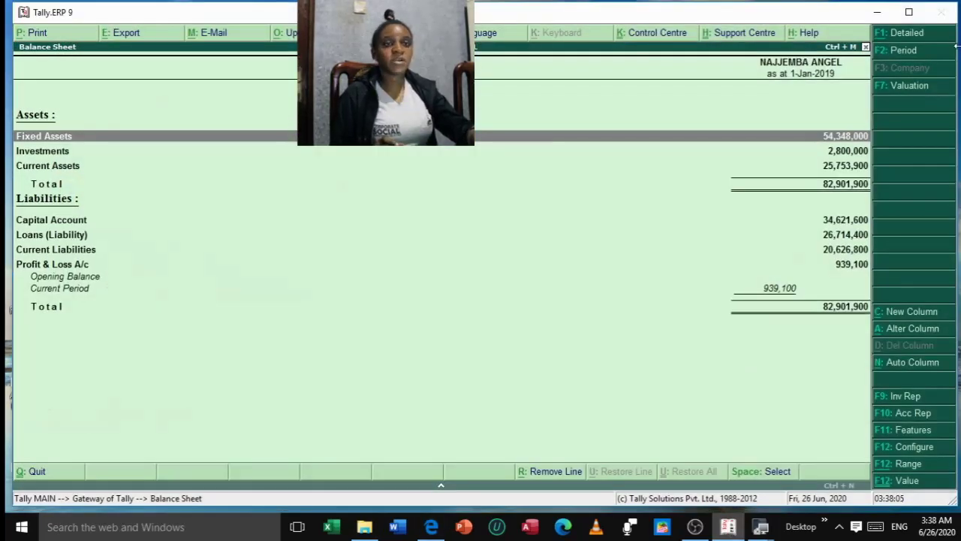
key("Escape")
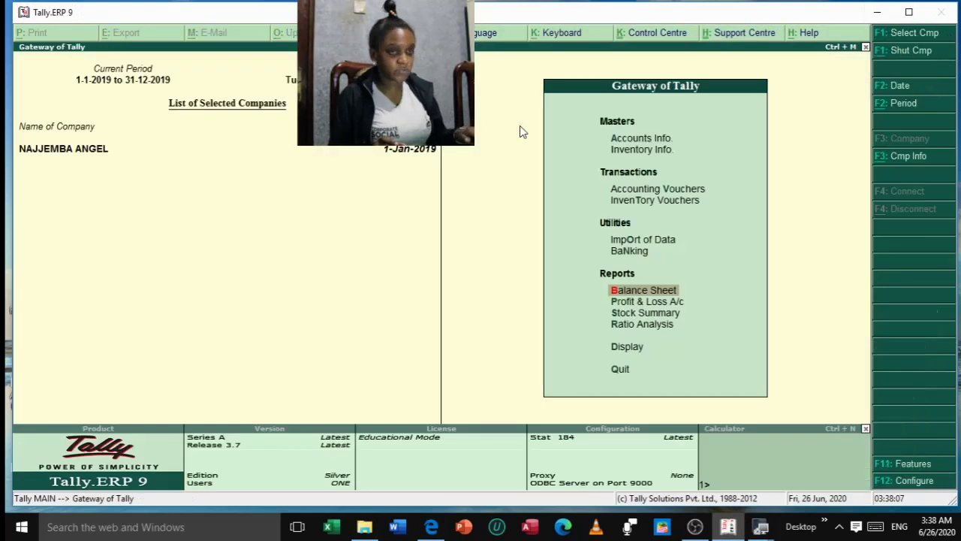
key("Escape")
key("Return")
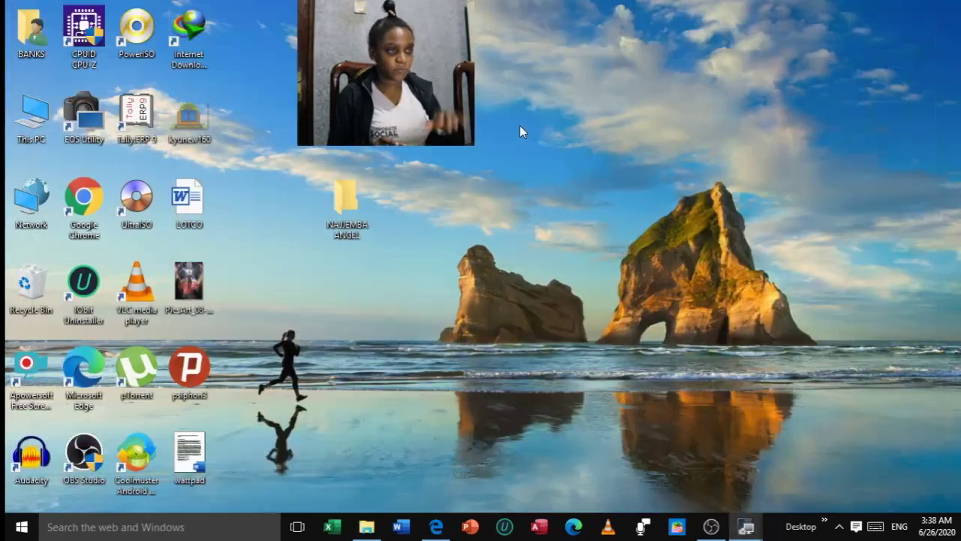
- Copy the tutorial data folder from the desktop backup folder and return to the desktop
double_click(334, 206)
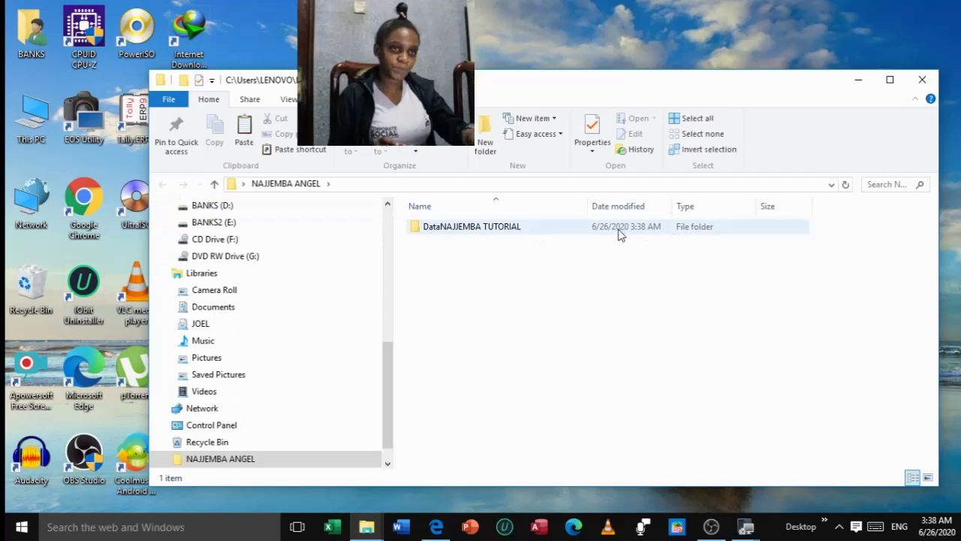
left_click(620, 233)
right_click(620, 235)
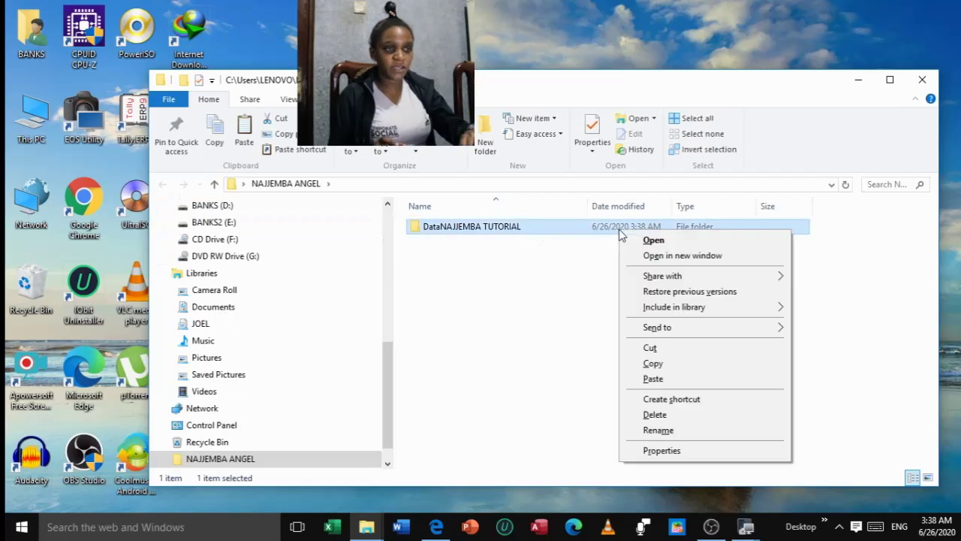
left_click(640, 367)
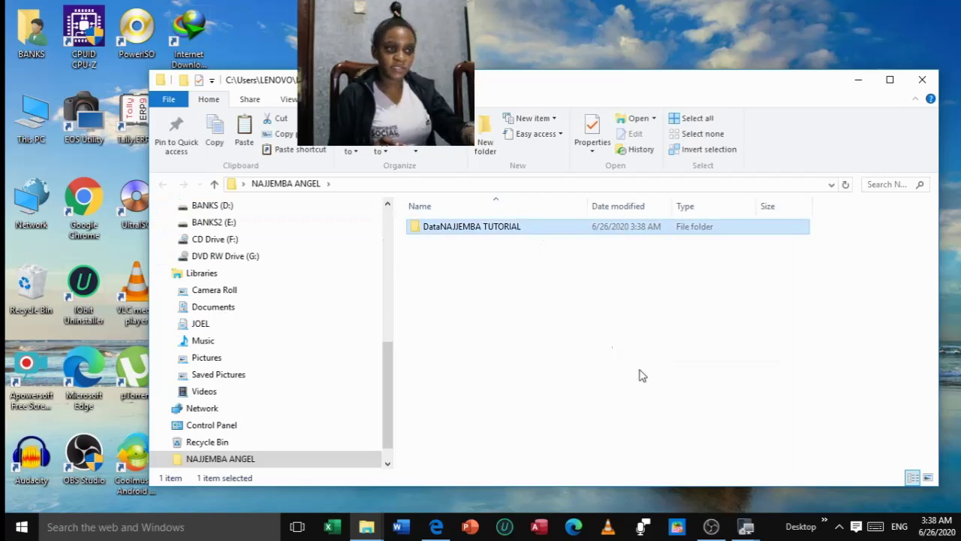
left_click(858, 79)
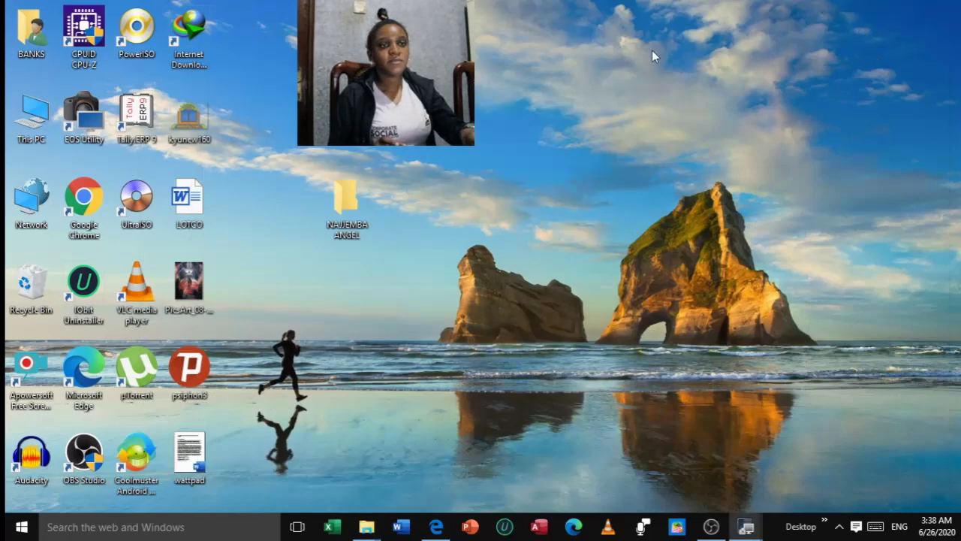
- Launch Tally.ERP 9 from its desktop shortcut and minimize it
right_click(130, 120)
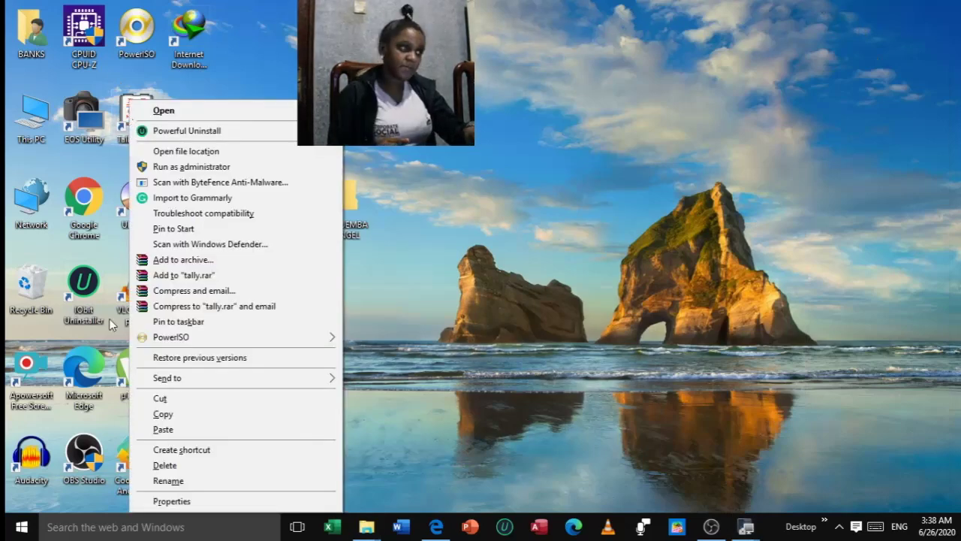
left_click(158, 431)
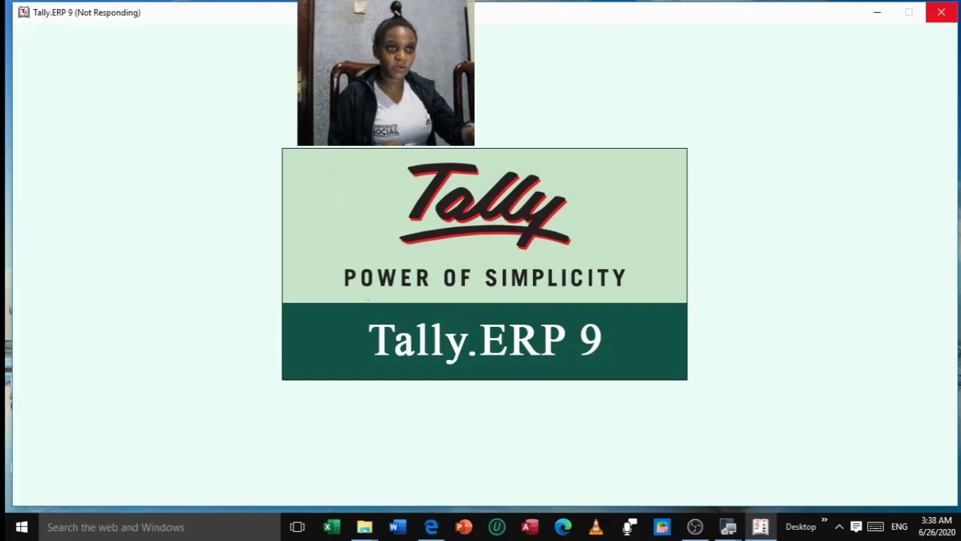
left_click(878, 14)
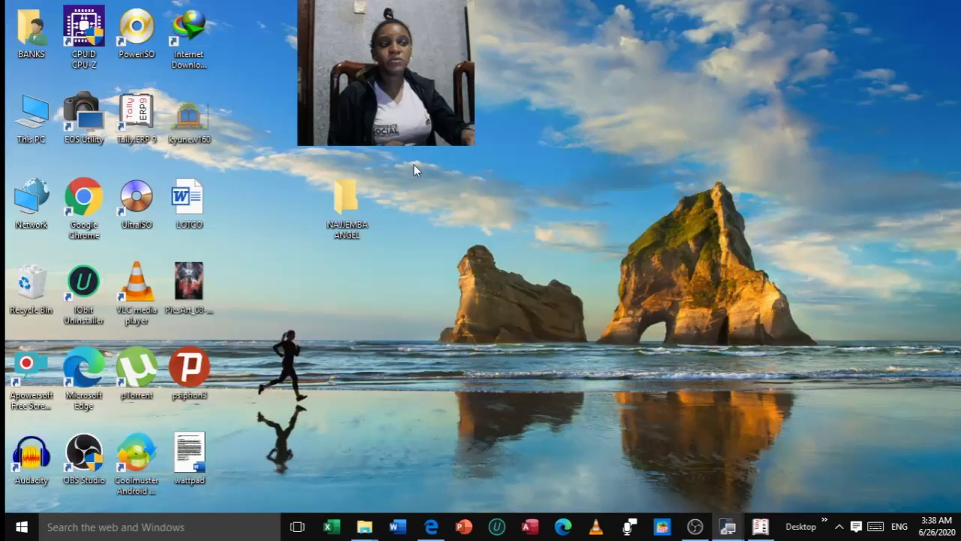
- Compress the backup folder into a zipped folder with its default name, then restore Tally
left_click(333, 209)
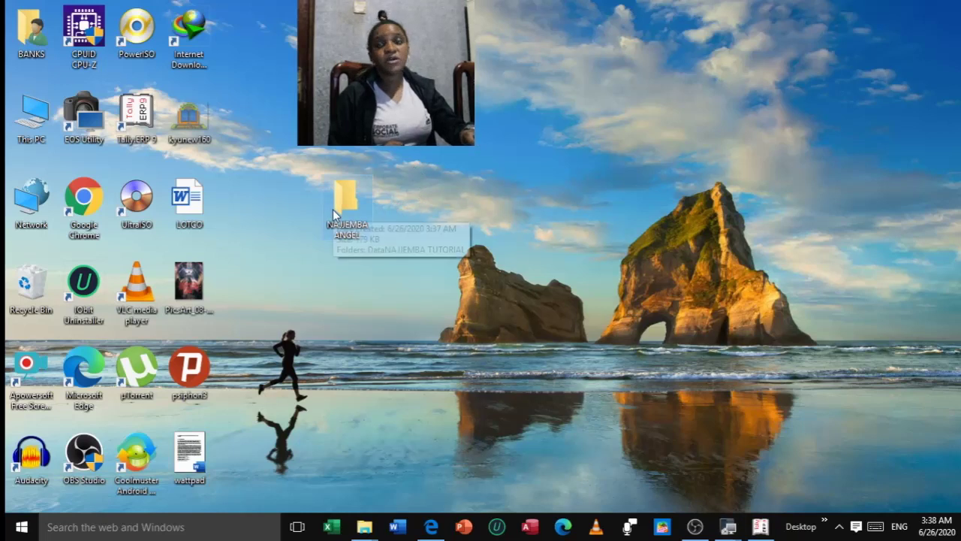
right_click(333, 210)
mouse_move(368, 271)
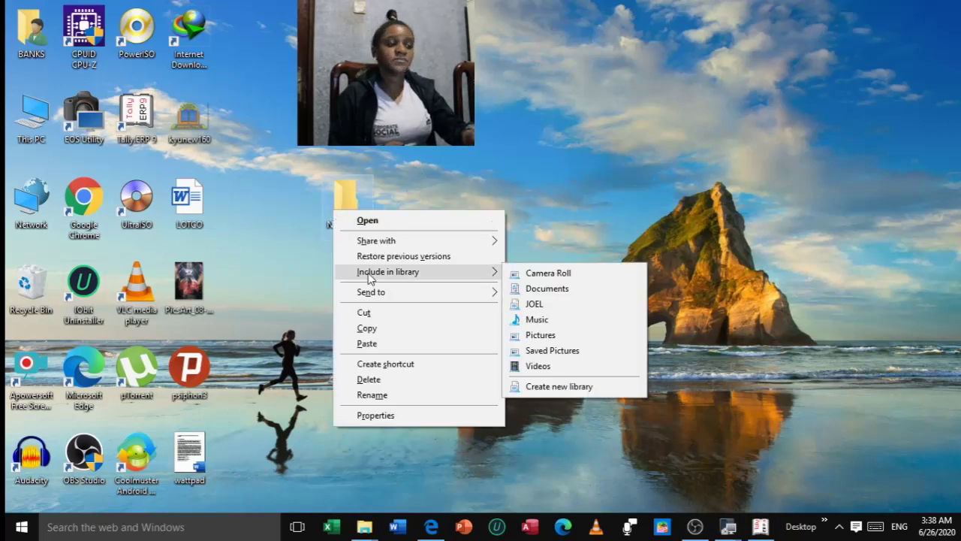
mouse_move(381, 293)
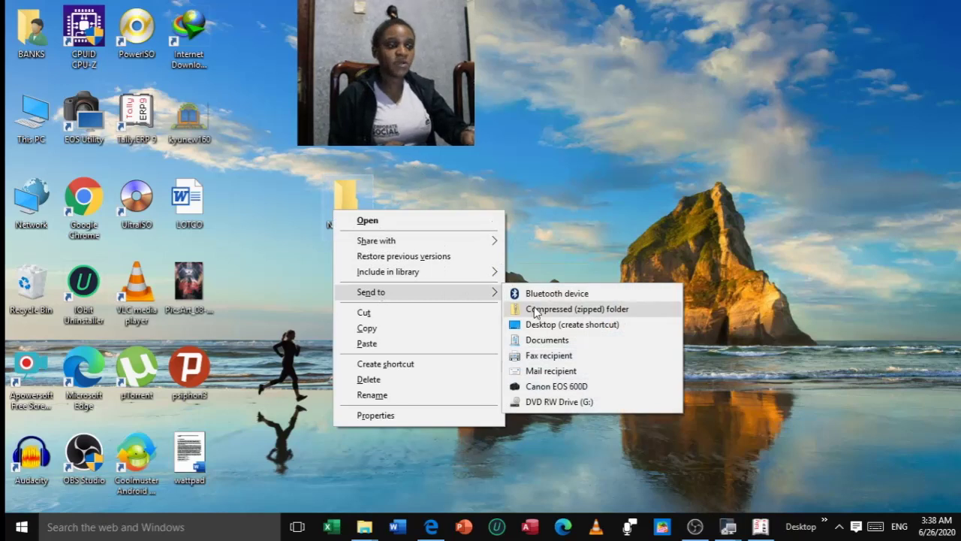
left_click(536, 310)
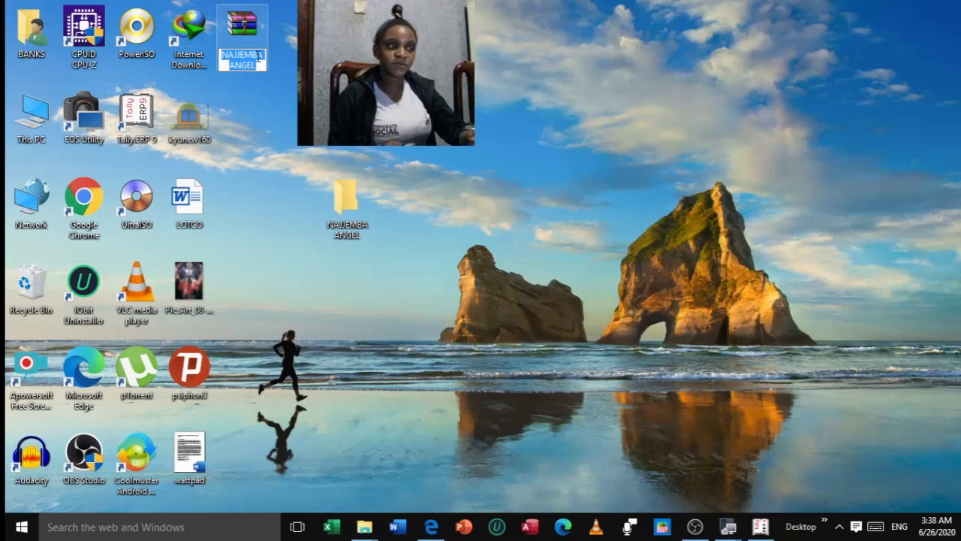
left_click(252, 37)
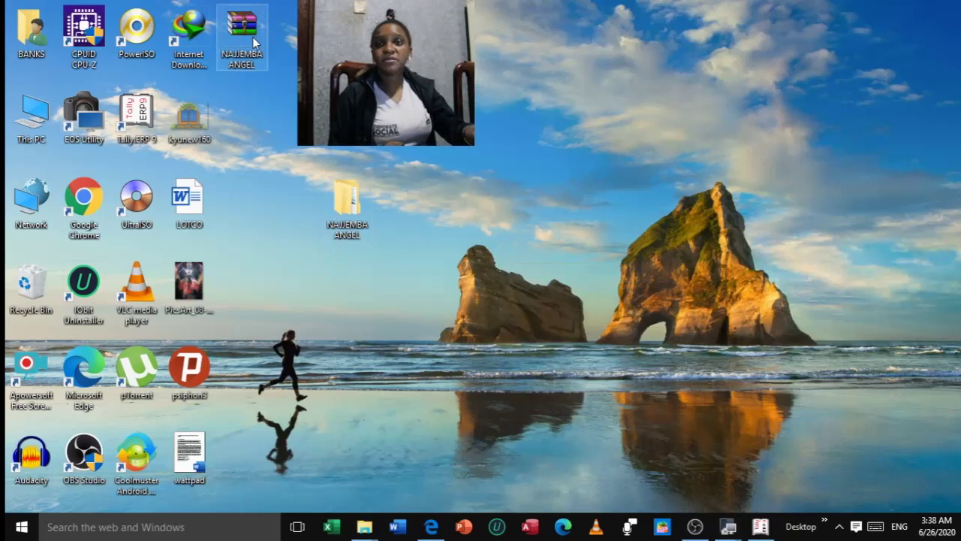
right_click(290, 62)
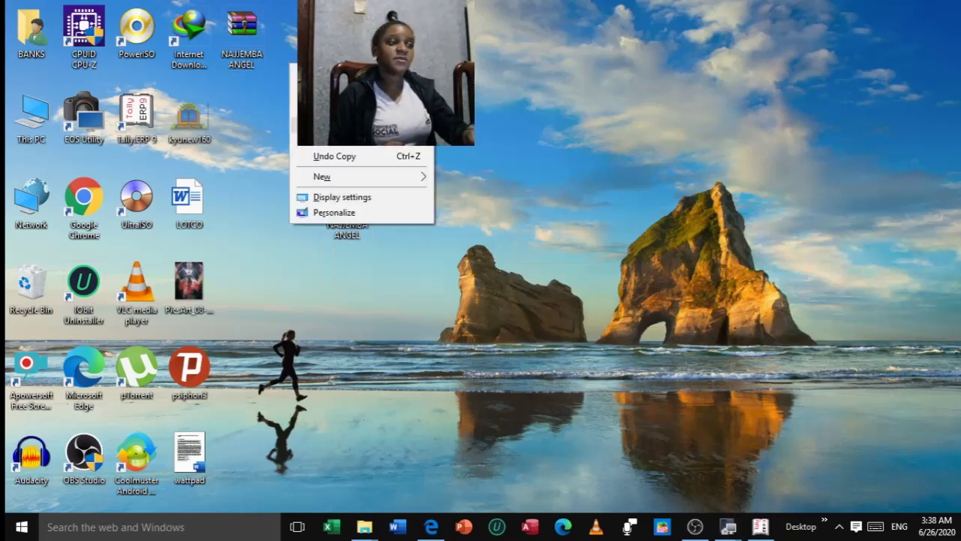
left_click(381, 370)
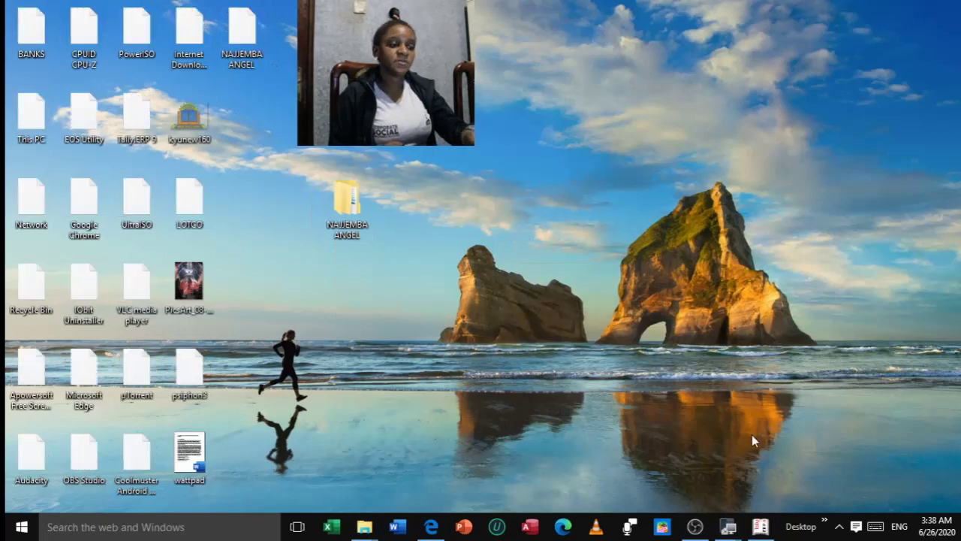
- Start Tally in Silver Edition educational mode and enter the TallyVault password to load the company
left_click(760, 525)
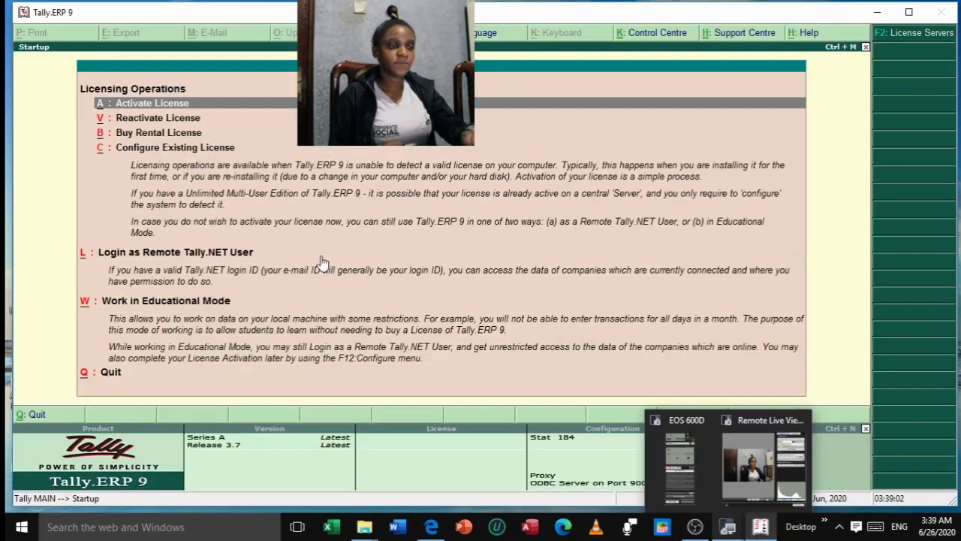
key("Down")
key("Down")
key("Down")
key("Down")
key("Down")
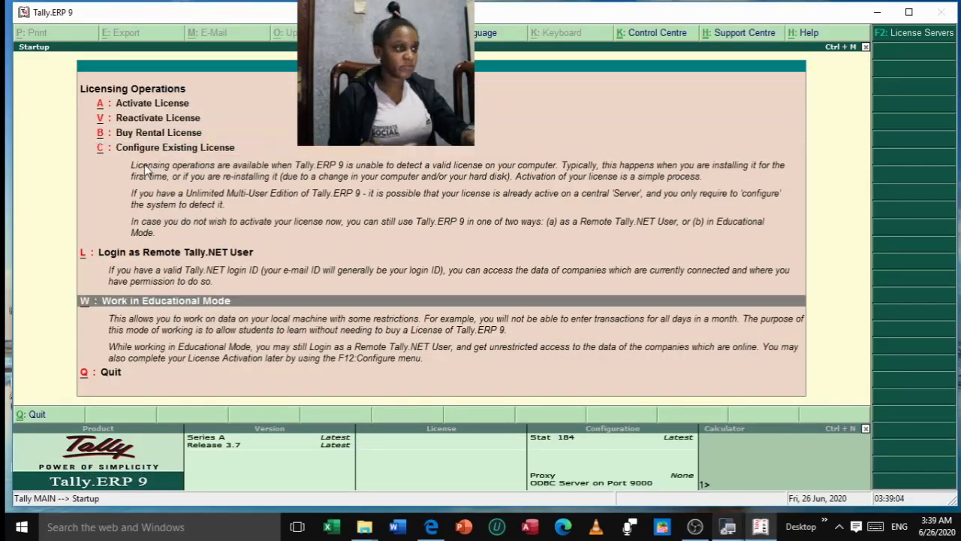
key("Return")
key("Down")
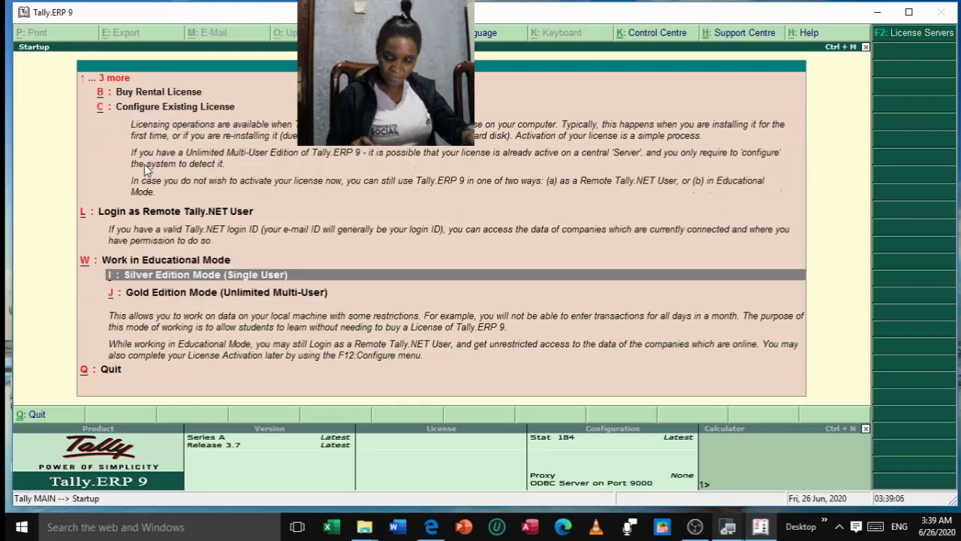
key("Return")
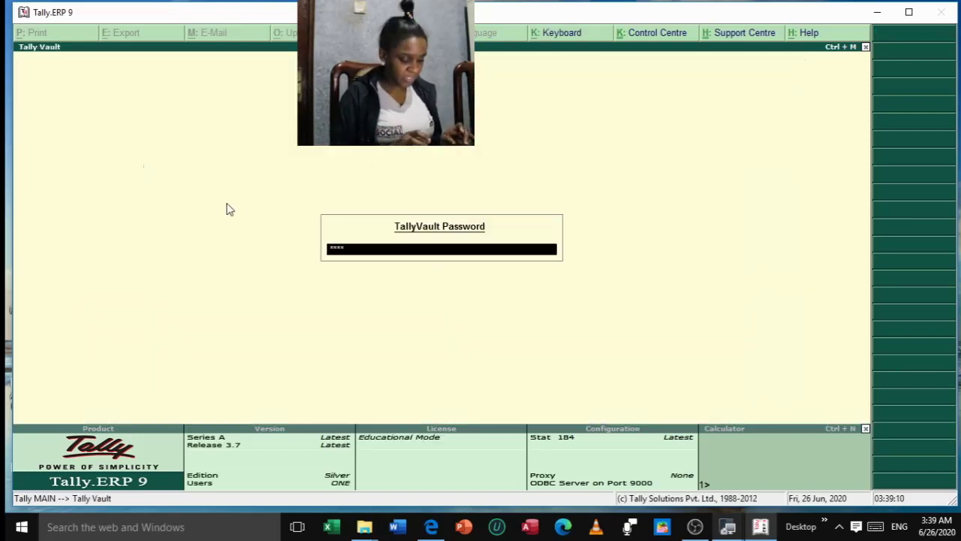
key("Return")
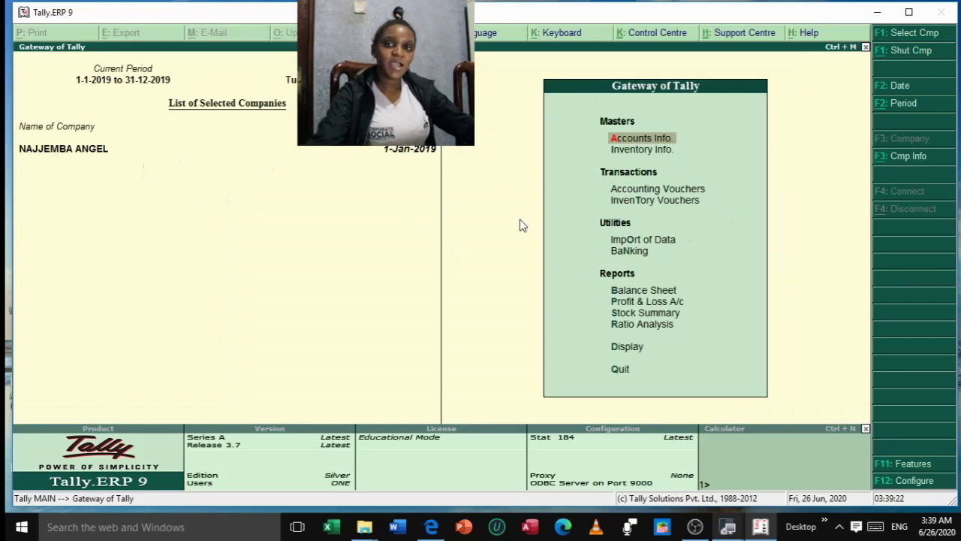
mouse_move(689, 530)
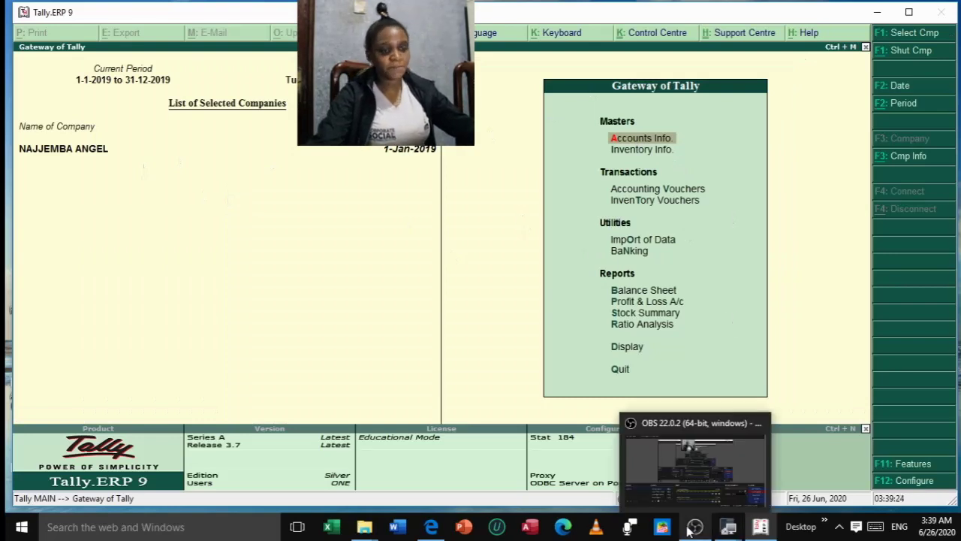